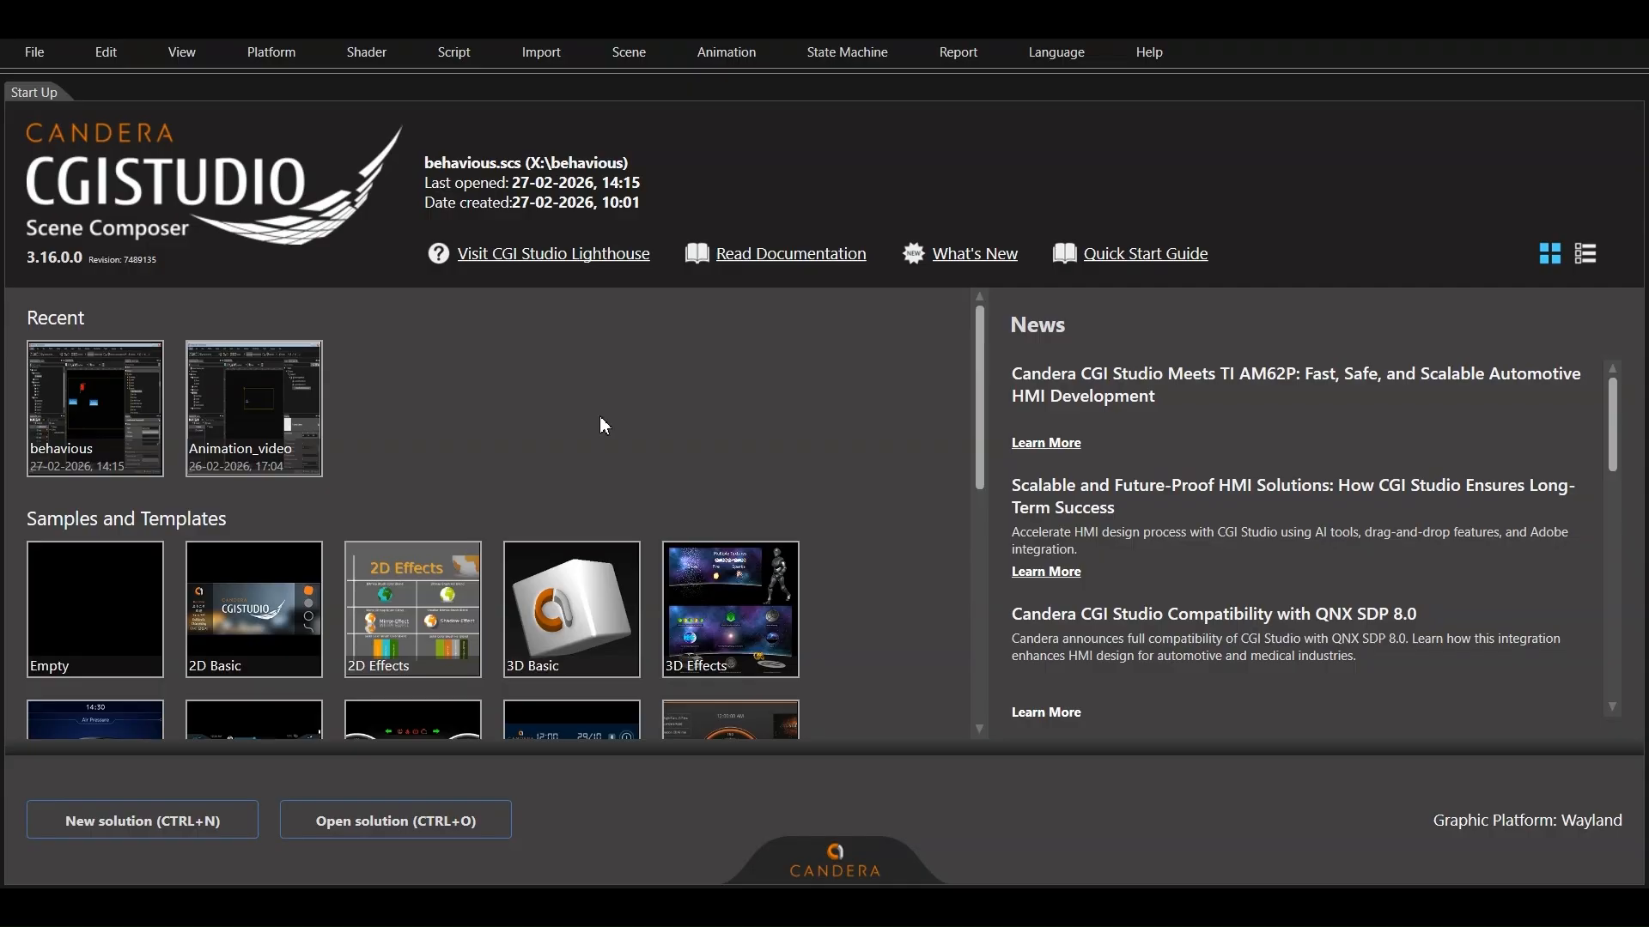
Create a new solution named Tabs from the Empty template, sized 1280 by 480 pixels
{"action": "left_click", "coordinate": [34, 52]}
{"action": "left_click", "coordinate": [51, 69]}
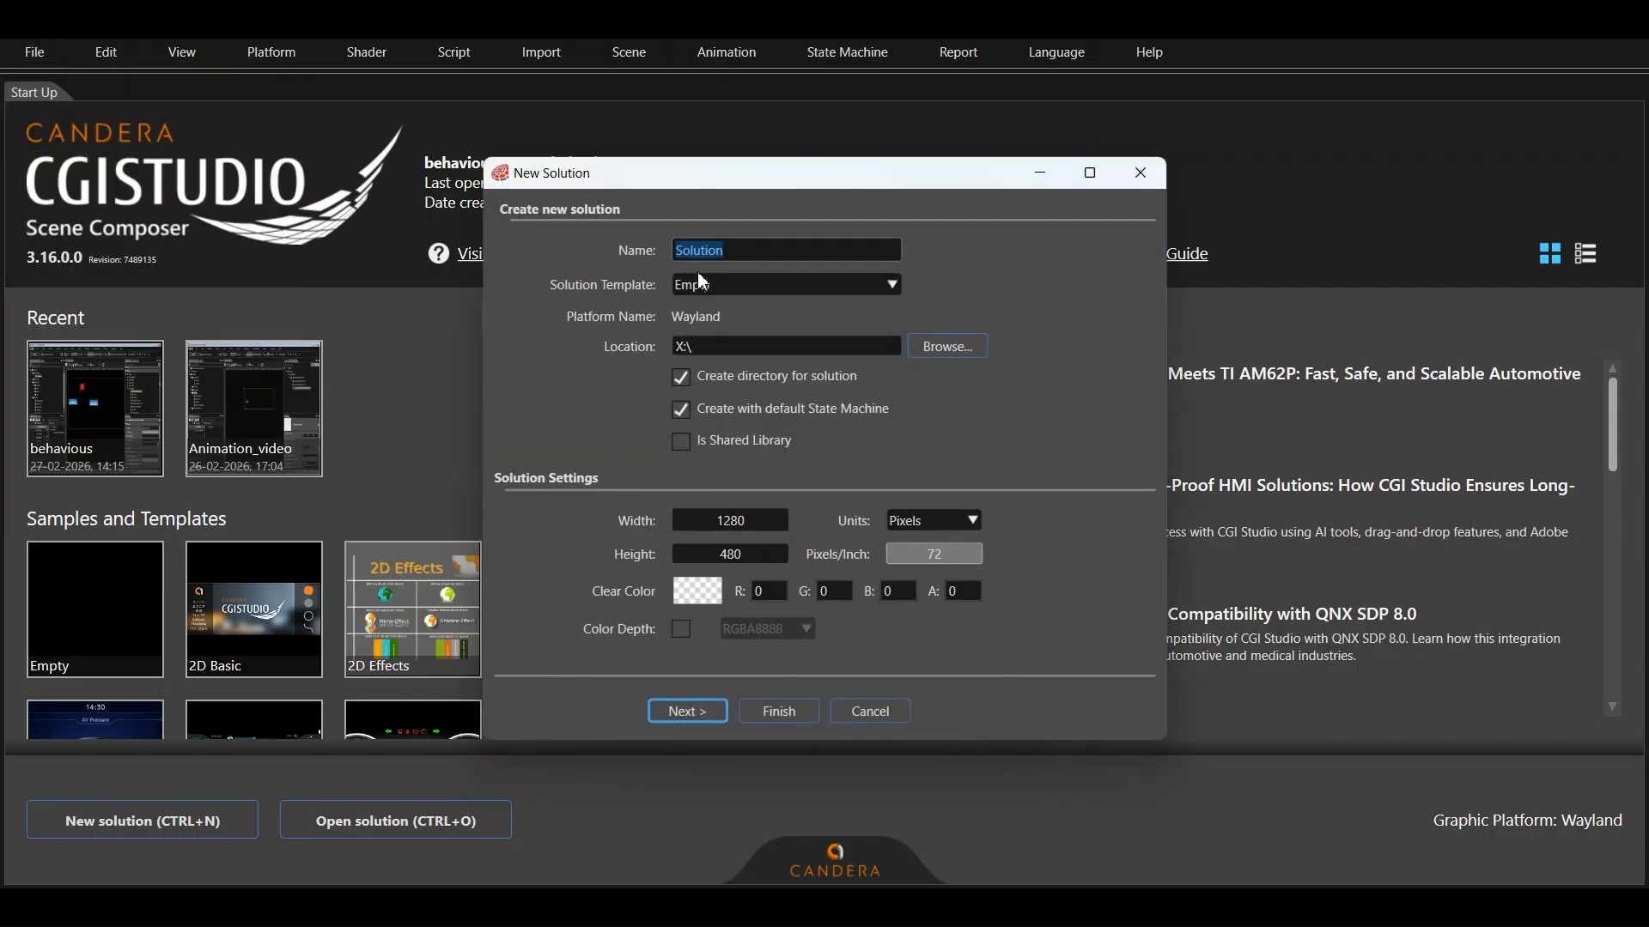
{"action": "key", "text": "BackSpace"}
{"action": "left_click", "coordinate": [779, 714]}
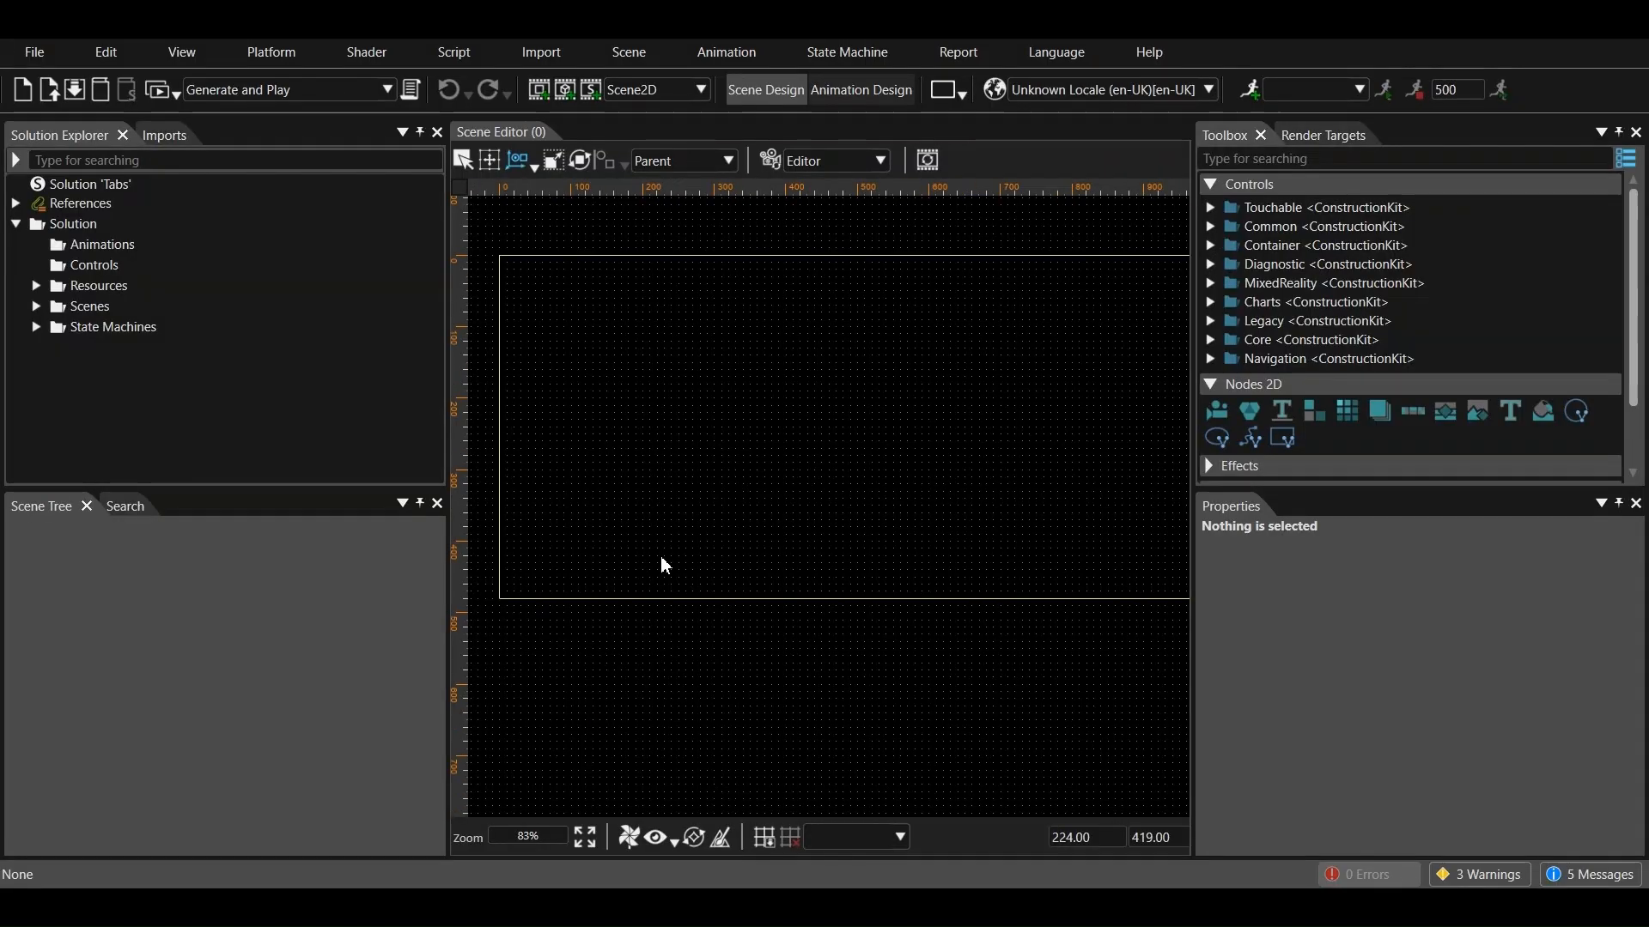
Add an empty 2D scene named SceneMenuTabs with a camera to the Scenes folder
{"action": "scroll", "coordinate": [661, 532], "scroll_direction": "down", "scroll_amount": 1}
{"action": "left_click", "coordinate": [37, 286]}
{"action": "left_click", "coordinate": [37, 286]}
{"action": "left_click", "coordinate": [37, 307]}
{"action": "right_click", "coordinate": [81, 306]}
{"action": "left_click", "coordinate": [50, 306]}
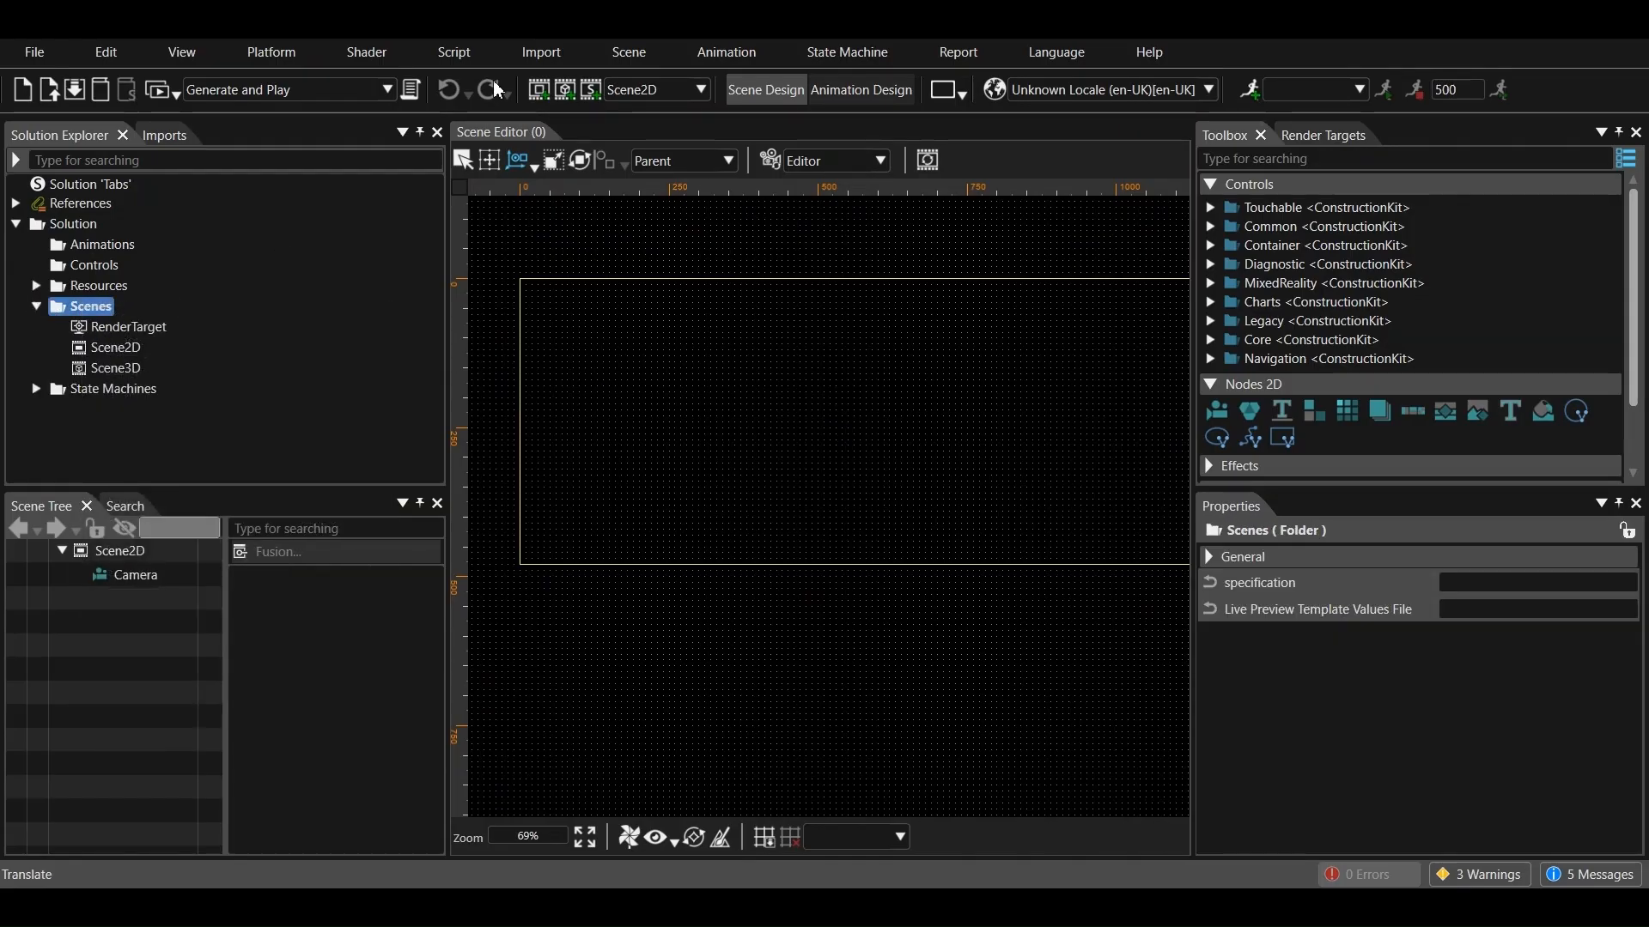
{"action": "left_click", "coordinate": [539, 89]}
{"action": "left_click", "coordinate": [827, 255]}
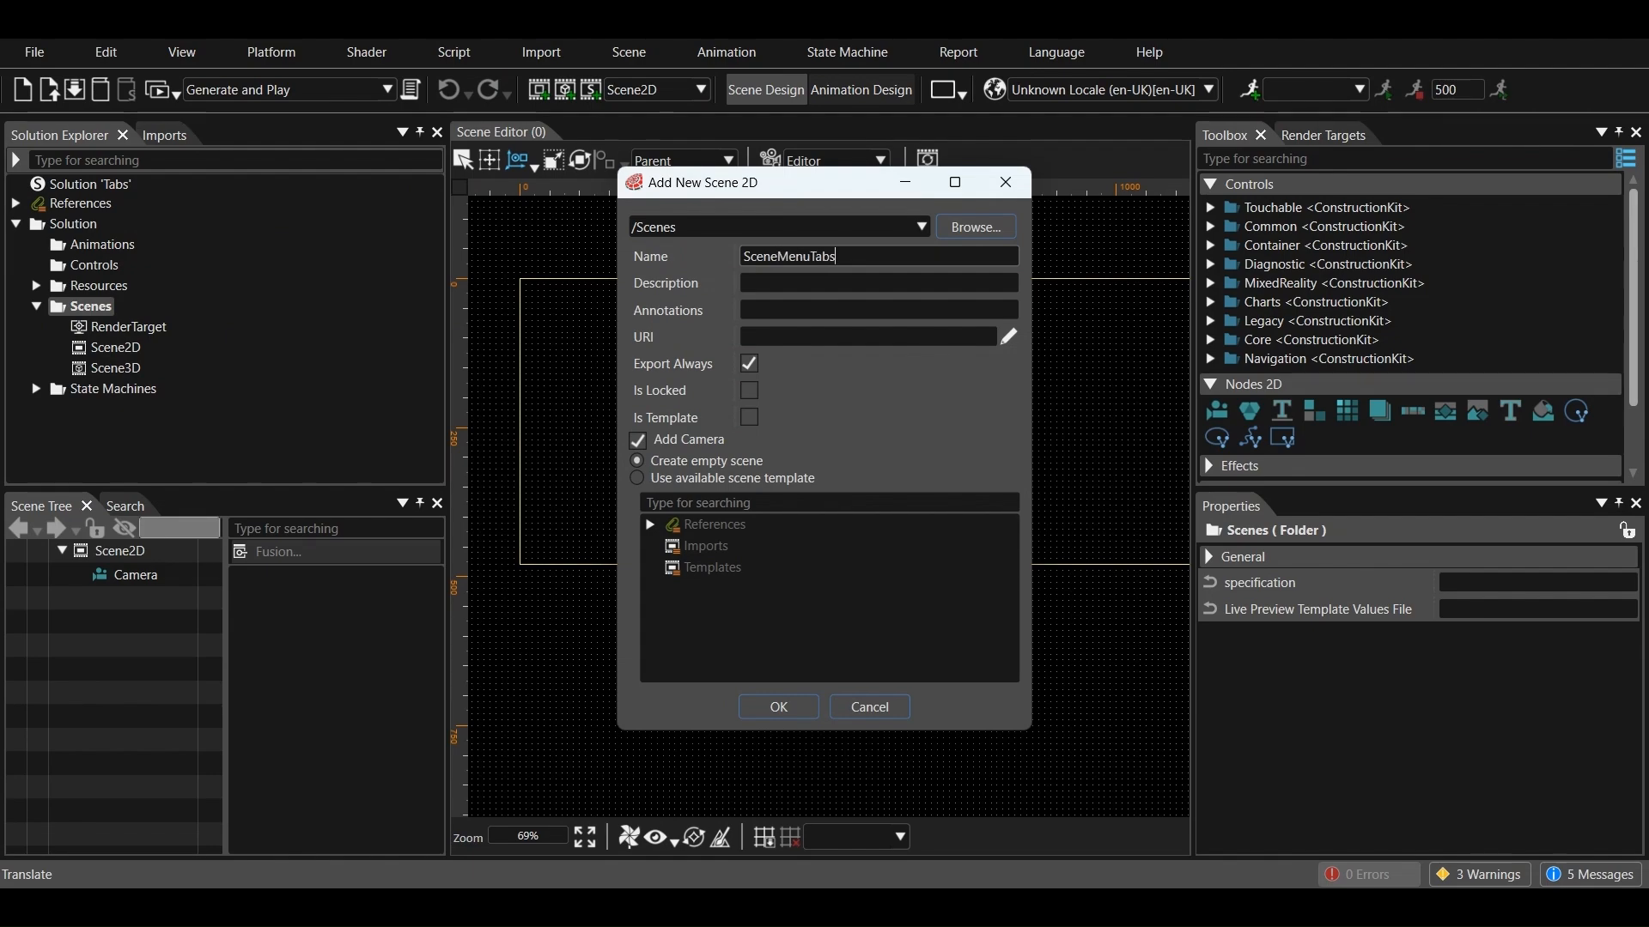
{"action": "left_click", "coordinate": [779, 707]}
Add another empty 2D scene with a camera, named SceneHome, to the Scenes folder
{"action": "left_click", "coordinate": [538, 89]}
{"action": "left_click", "coordinate": [875, 259]}
{"action": "type", "text": "Hom"}
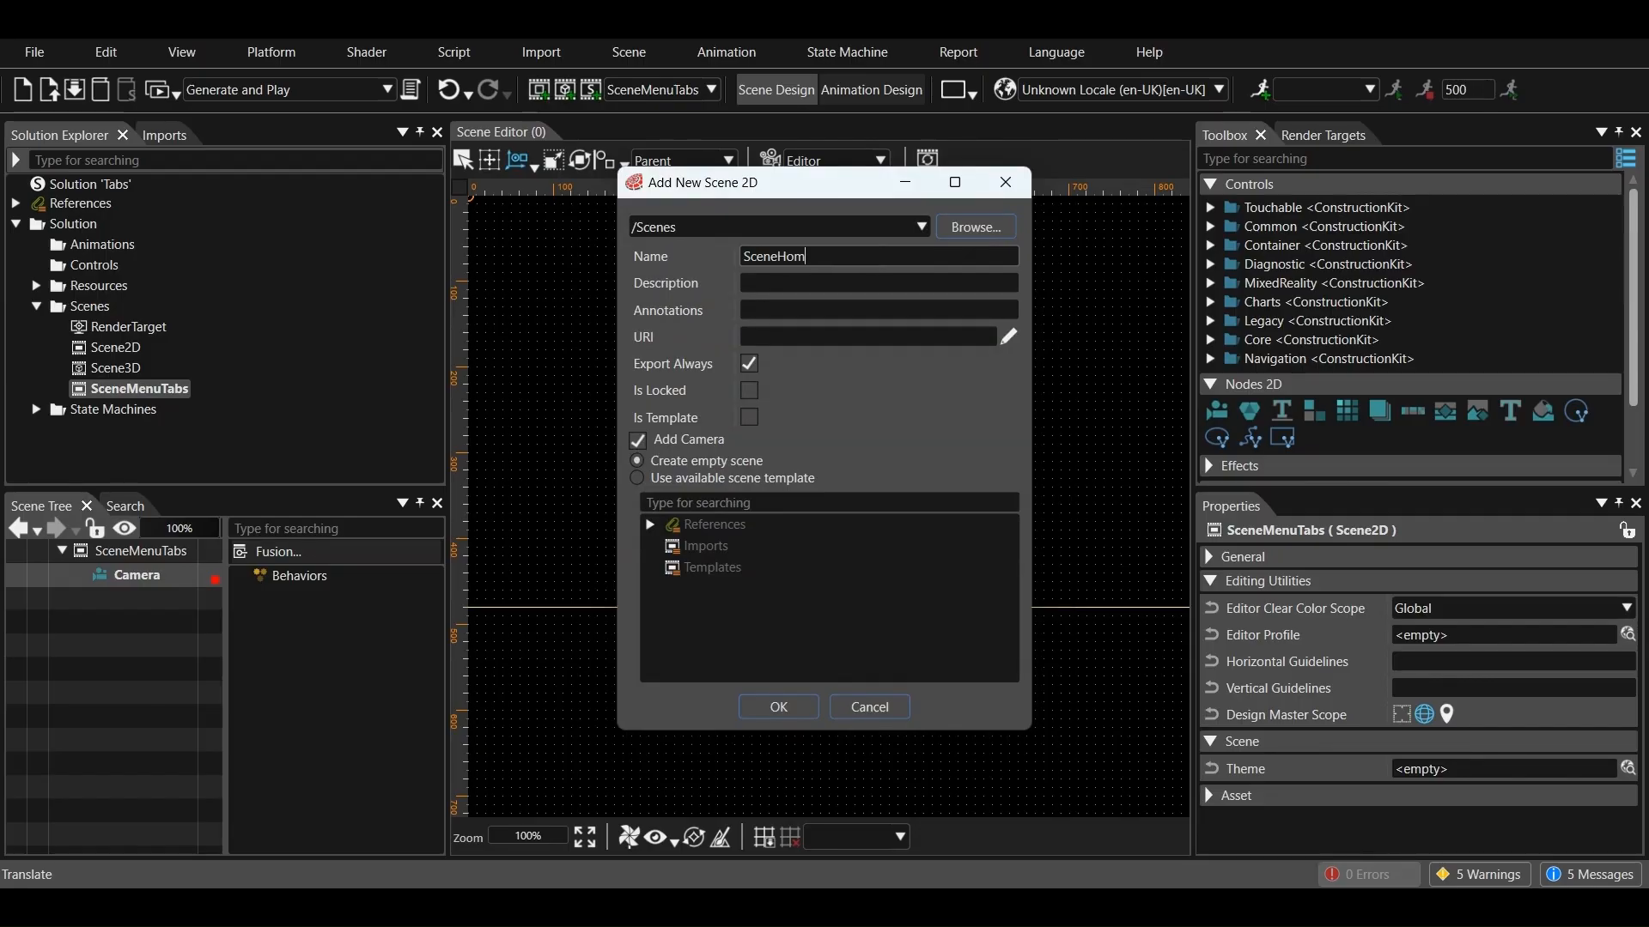
{"action": "type", "text": "e"}
{"action": "key", "text": "Return"}
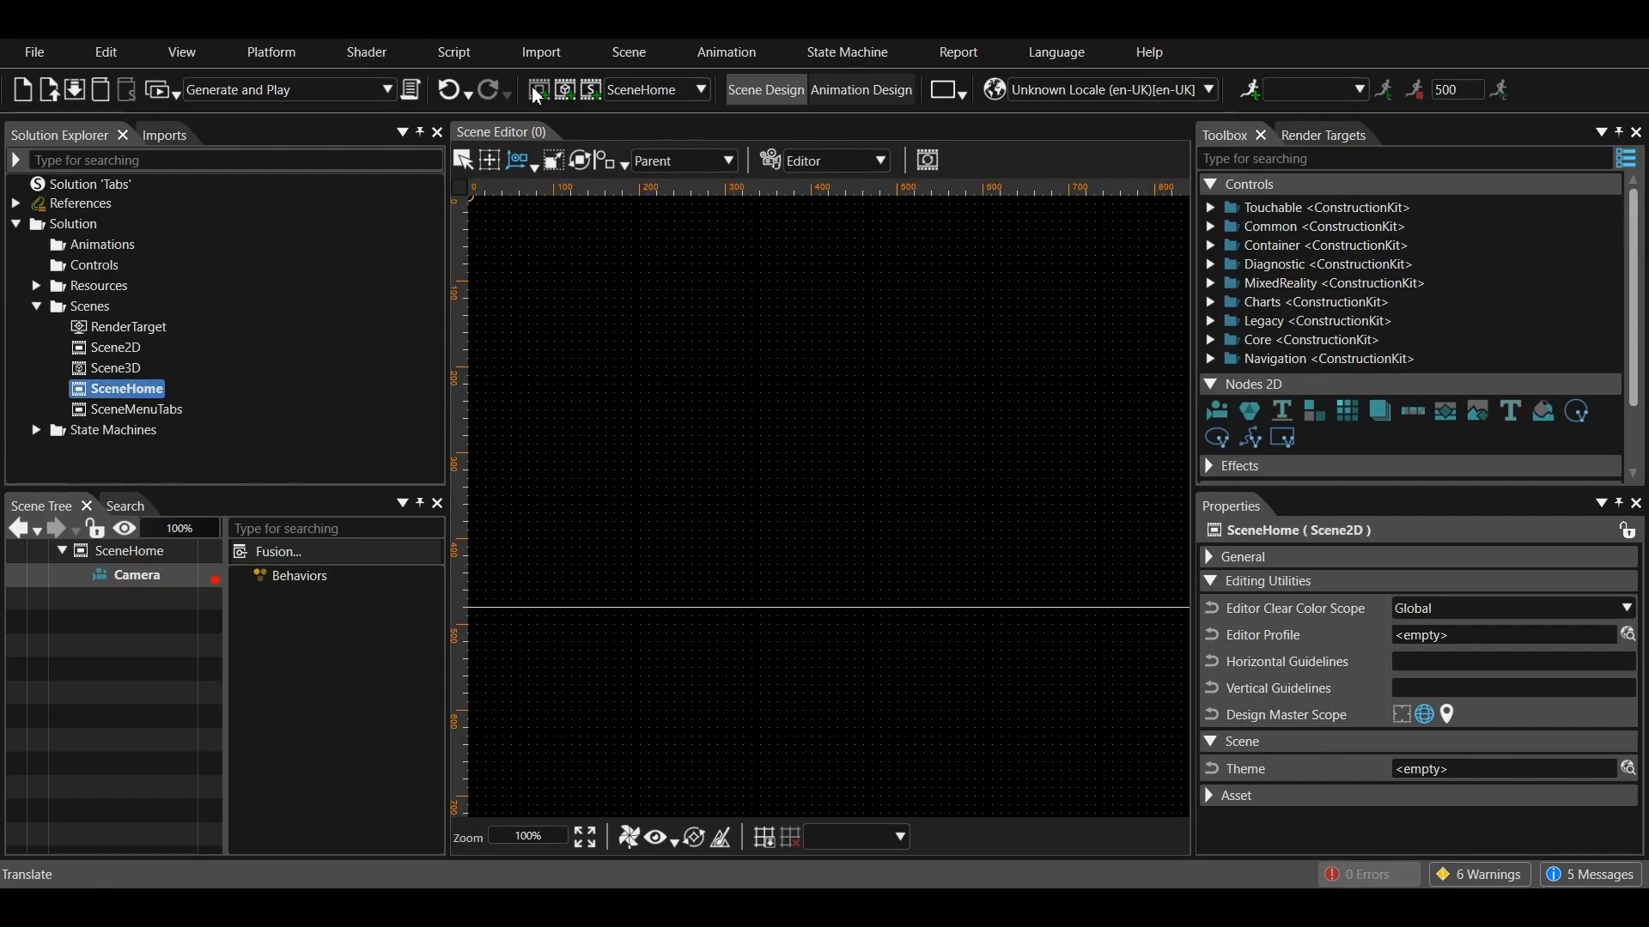
Add an empty 2D scene named SceneClimate to the Scenes folder
{"action": "left_click", "coordinate": [538, 90]}
{"action": "left_click_drag", "start_coordinate": [797, 257], "coordinate": [809, 260]}
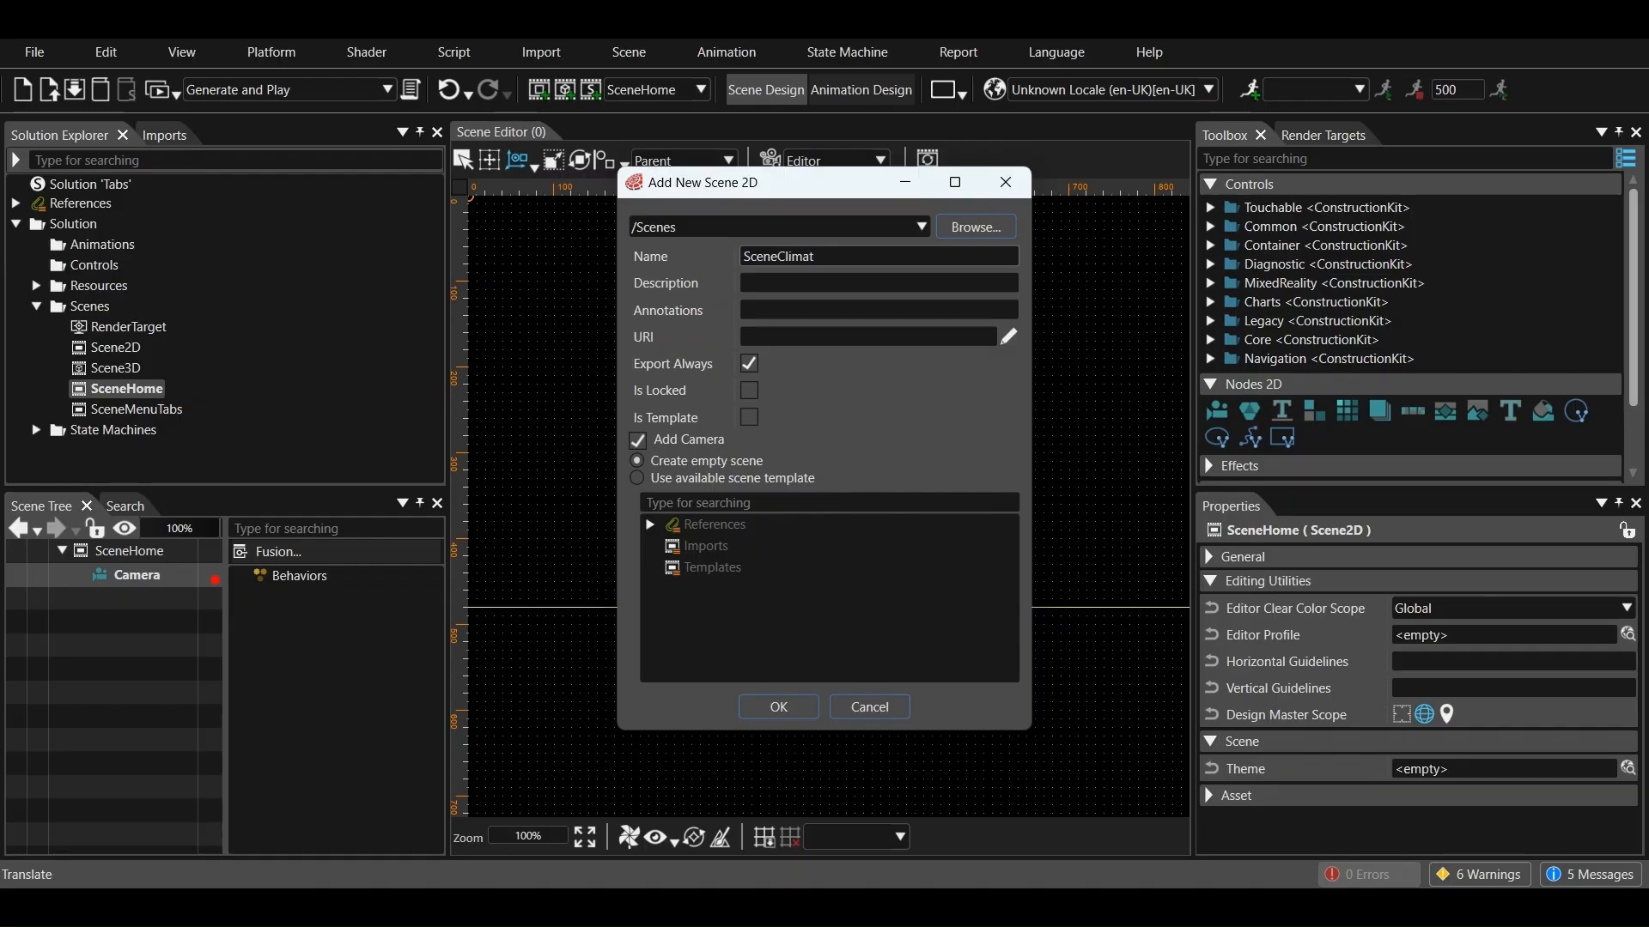
{"action": "left_click", "coordinate": [777, 707]}
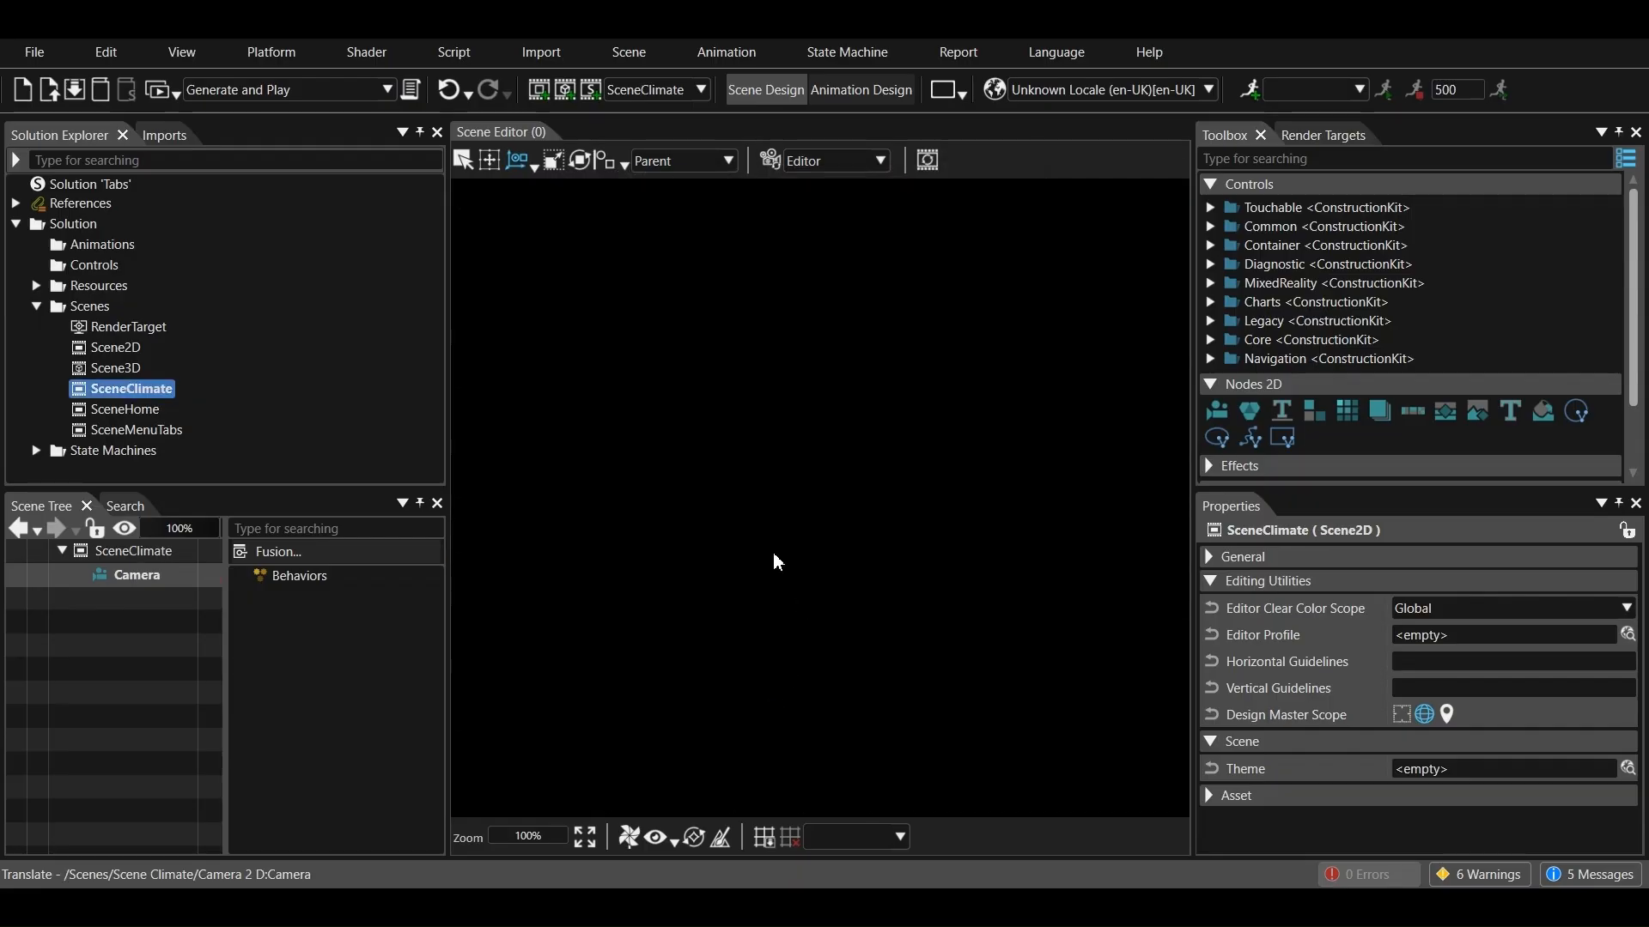
Add an empty 2D scene named ScenePhone to the Scenes folder
{"action": "left_click", "coordinate": [539, 89]}
{"action": "left_click", "coordinate": [820, 259]}
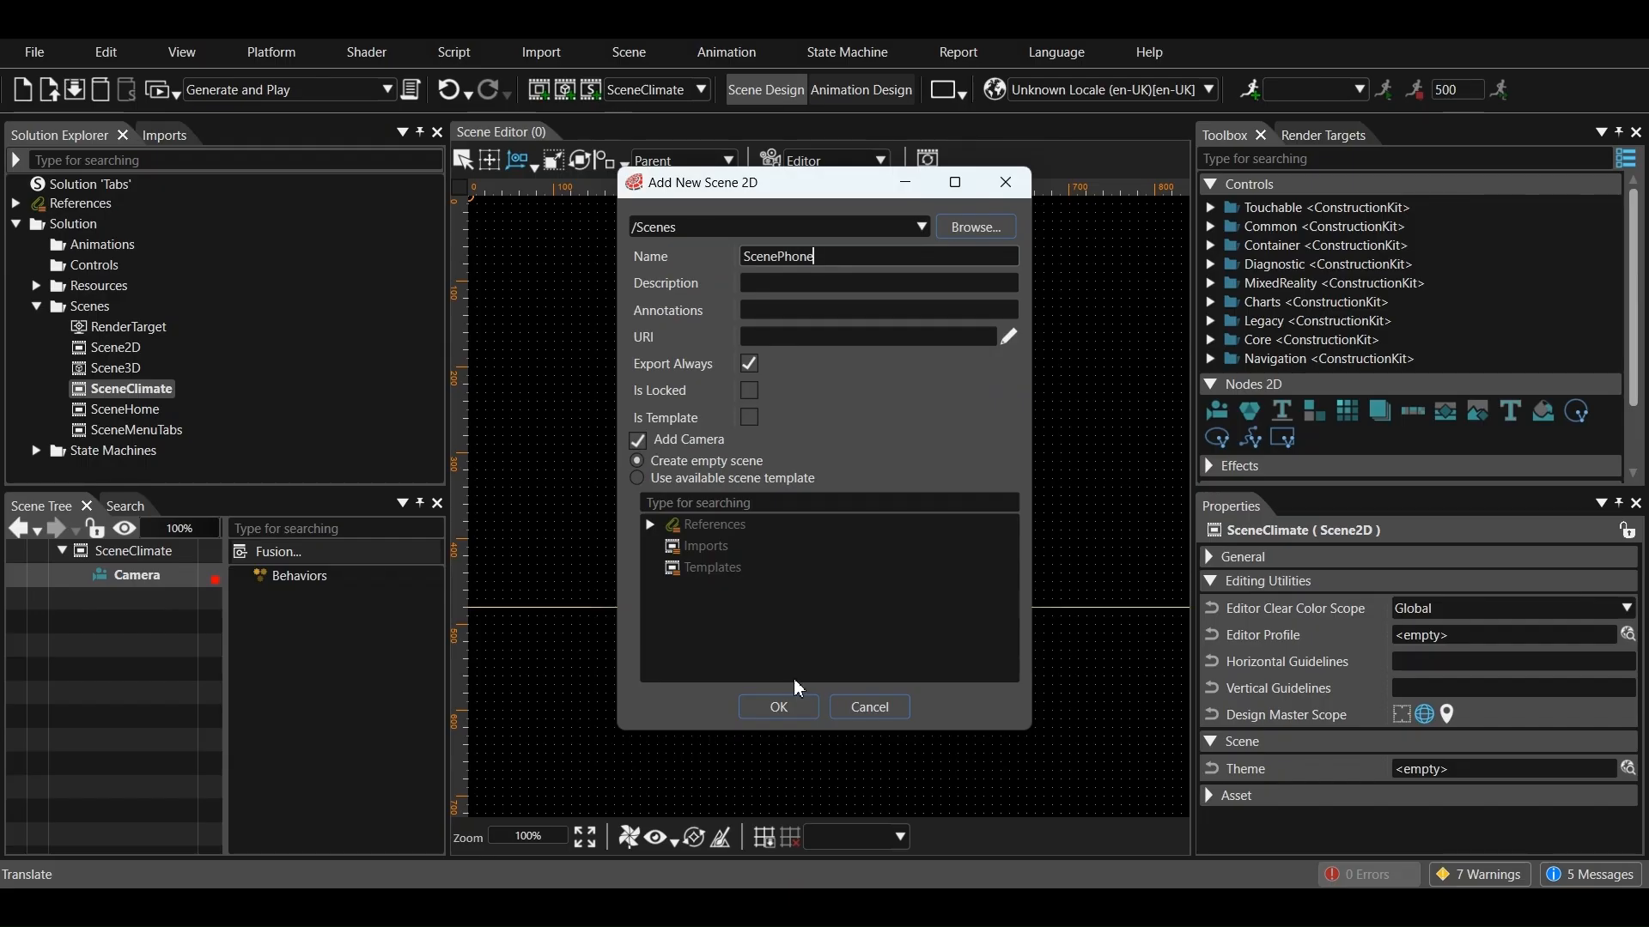
{"action": "left_click", "coordinate": [778, 707]}
Add an empty 2D scene named SceneOptions to the Scenes folder
{"action": "left_click", "coordinate": [539, 89]}
{"action": "left_click", "coordinate": [809, 273]}
{"action": "key", "text": "BackSpace"}
{"action": "key", "text": "BackSpace"}
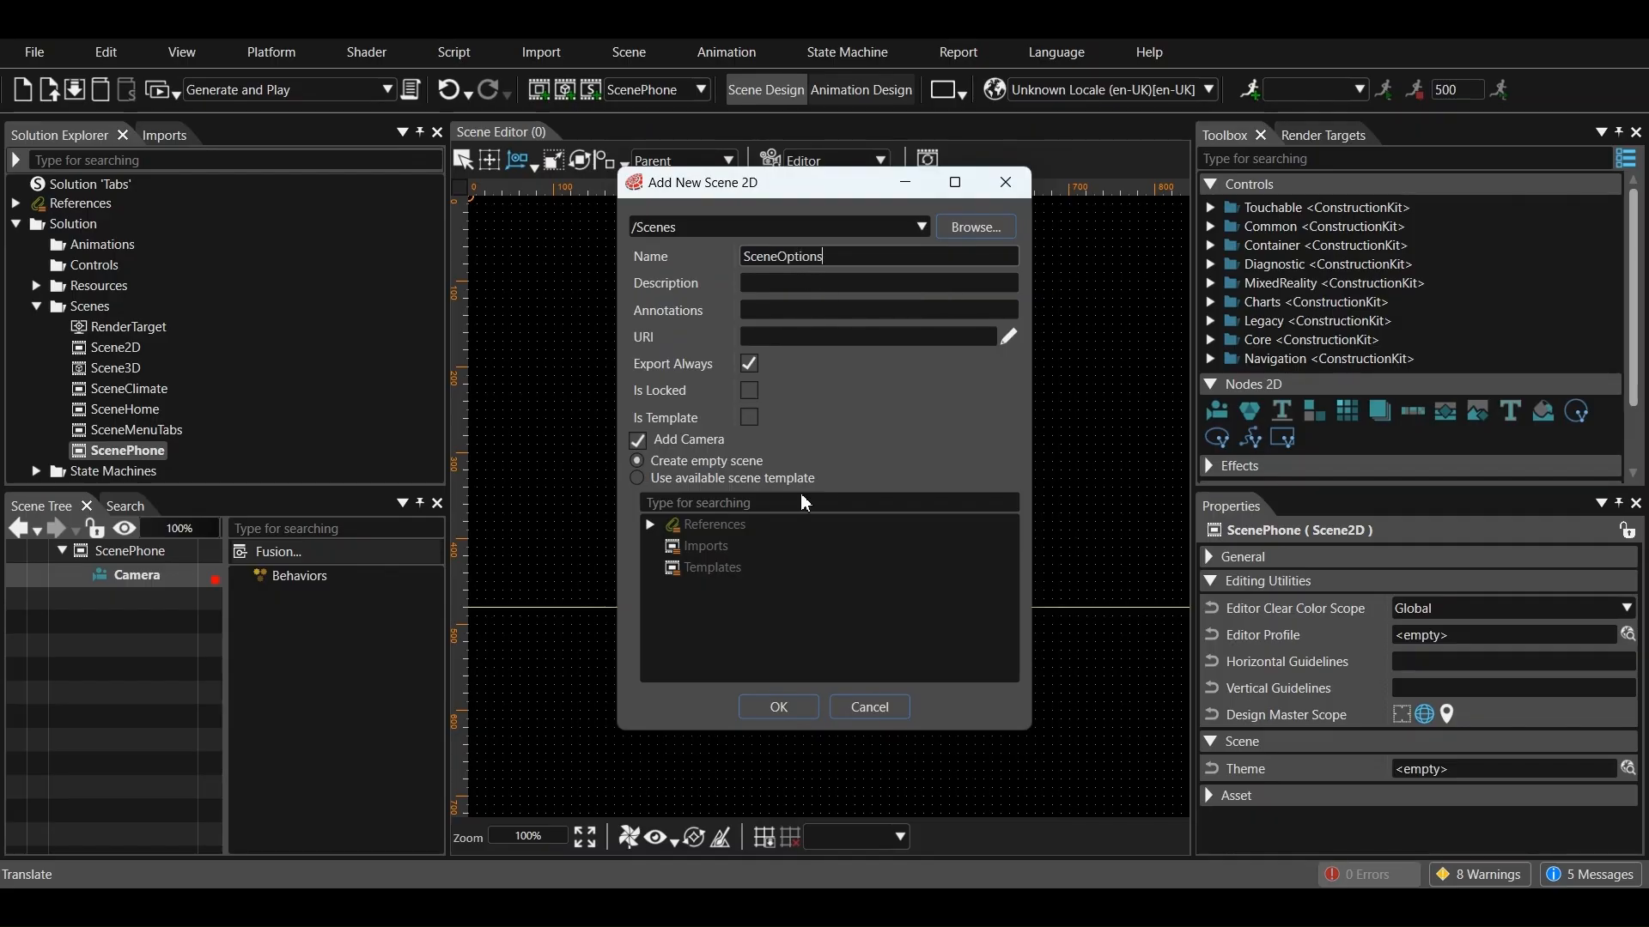
{"action": "left_click", "coordinate": [777, 708]}
Delete the default Scene2D and Scene3D scenes together with their dependent usage items
{"action": "left_click", "coordinate": [130, 370], "text": "ctrl"}
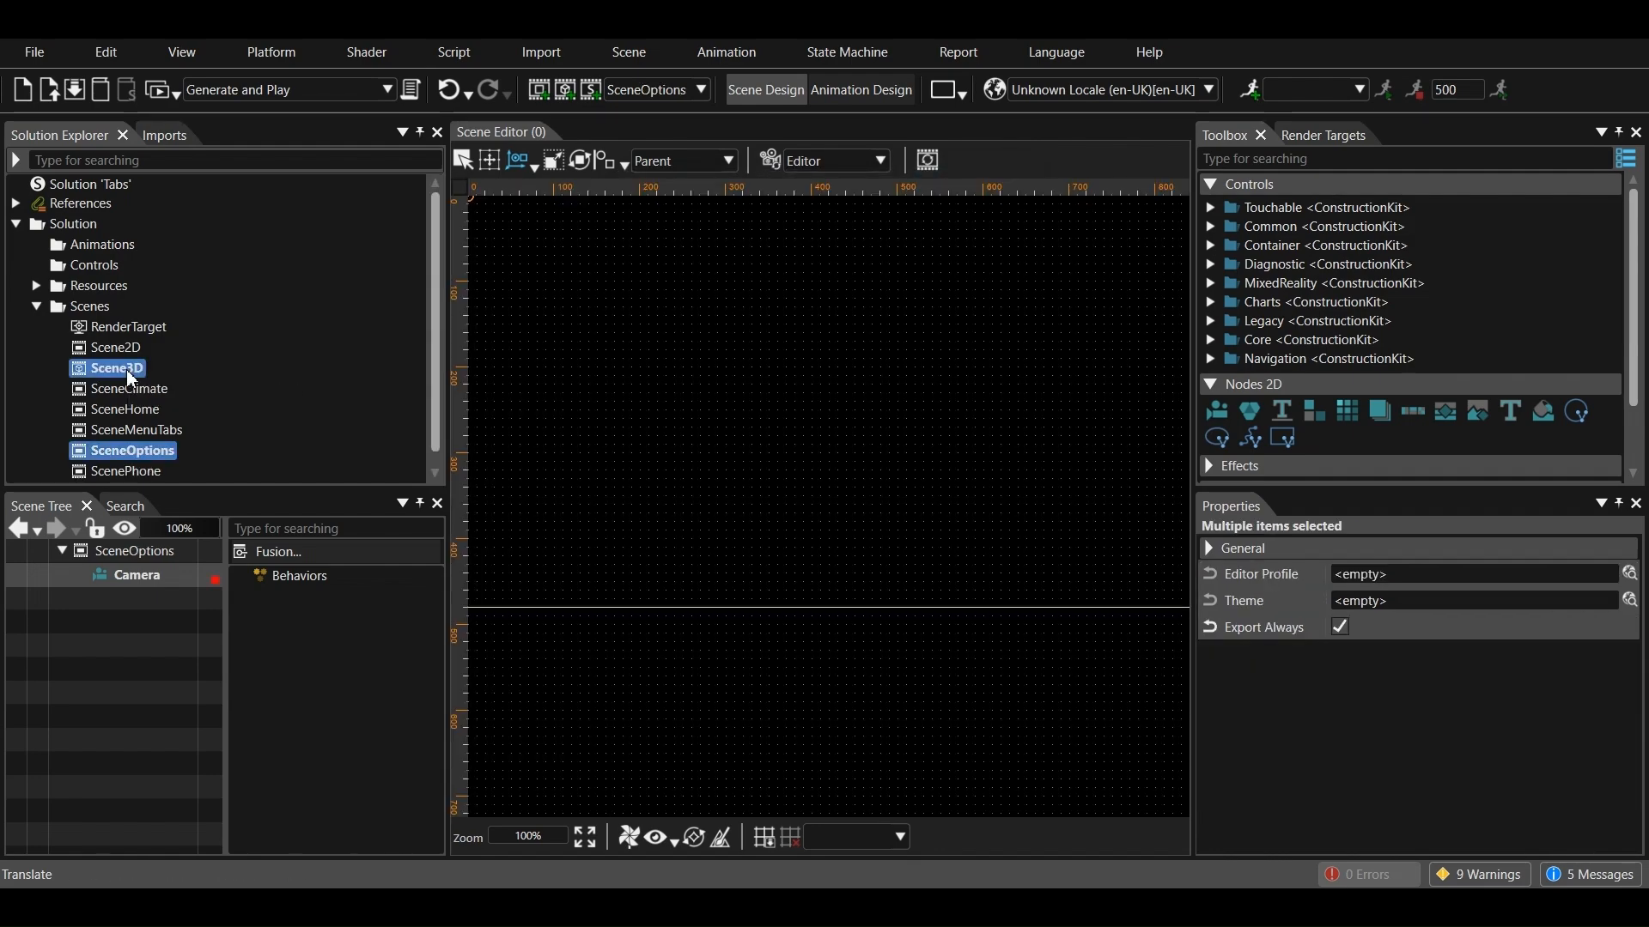
{"action": "left_click", "coordinate": [113, 348]}
{"action": "left_click", "coordinate": [115, 364], "text": "ctrl"}
{"action": "right_click", "coordinate": [115, 364]}
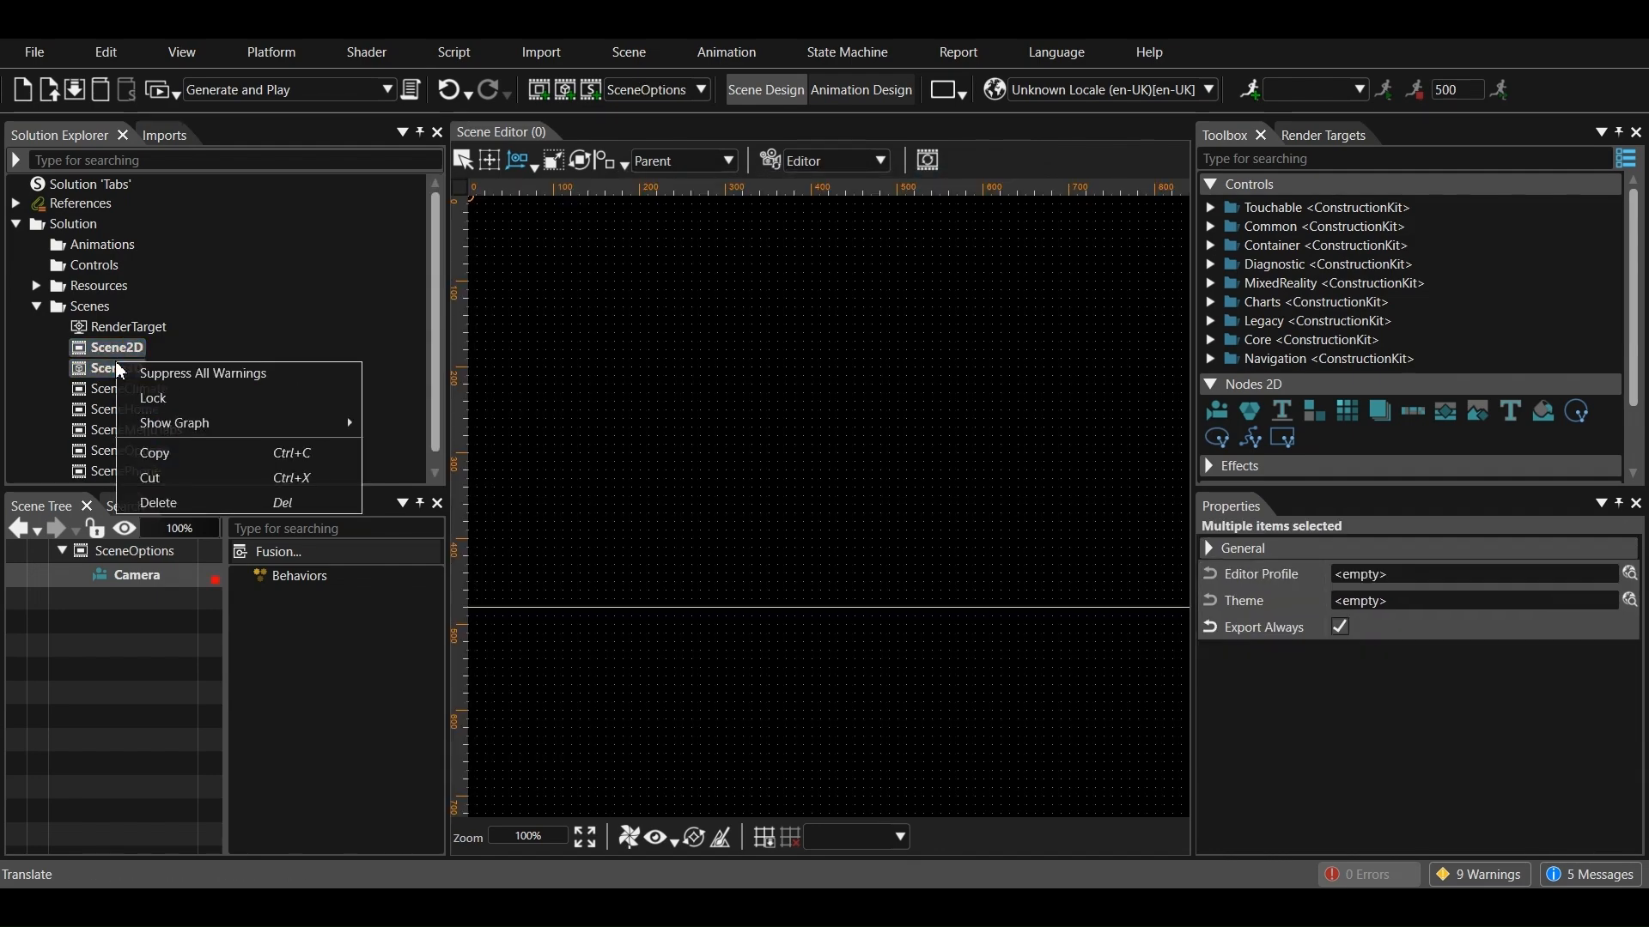
{"action": "left_click", "coordinate": [165, 501]}
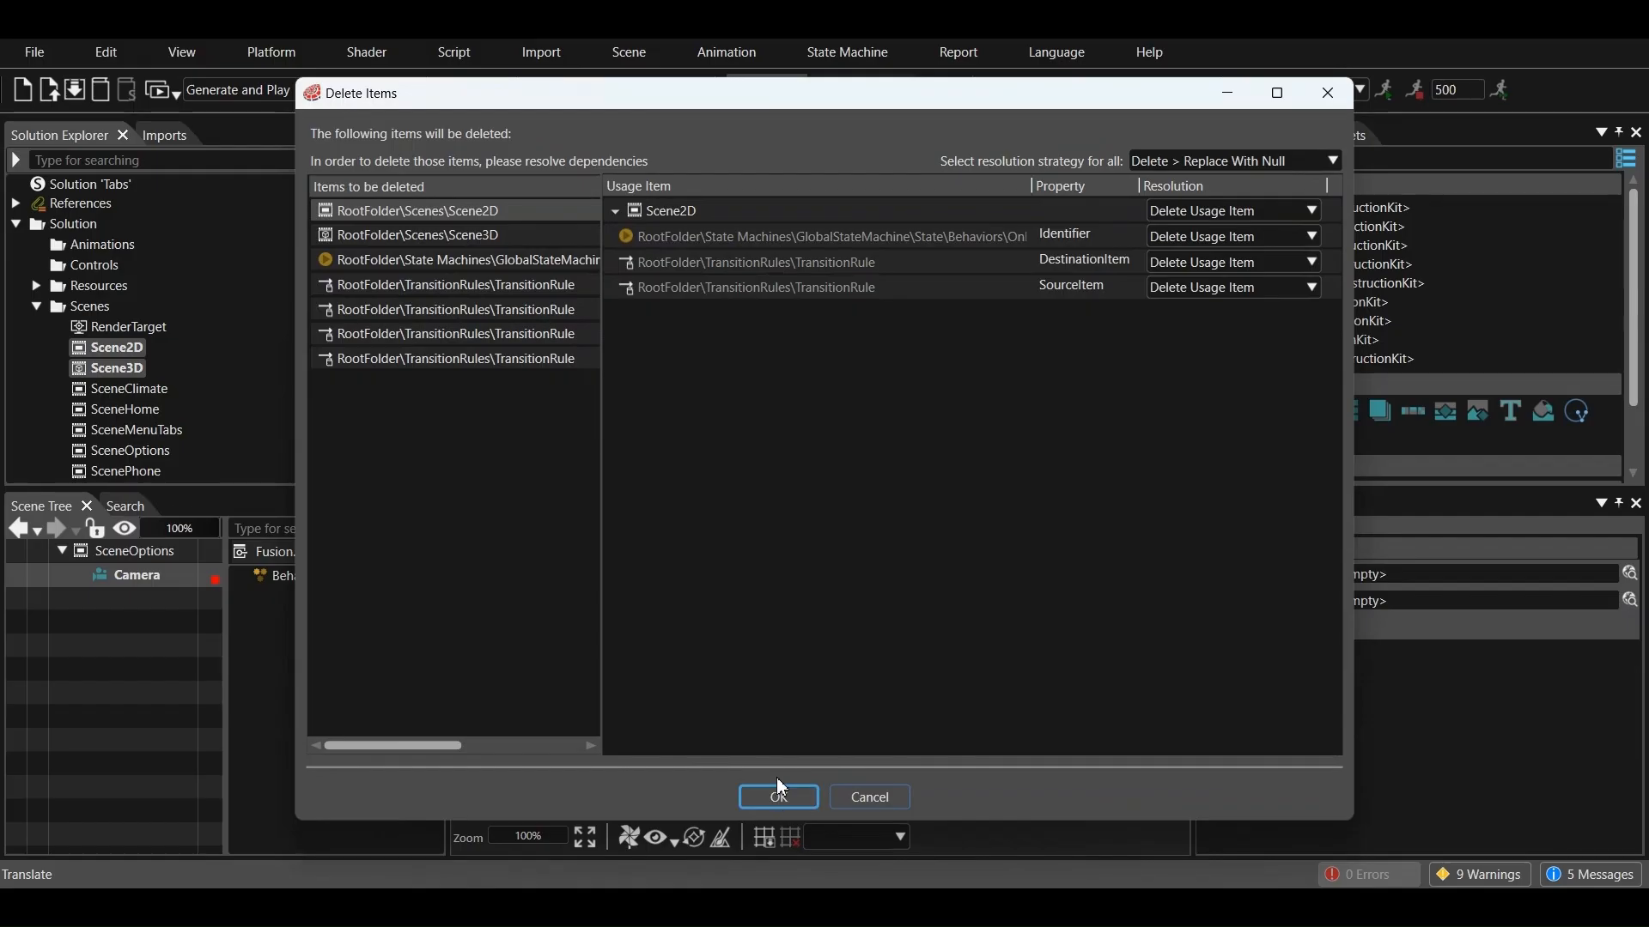
{"action": "left_click", "coordinate": [778, 794]}
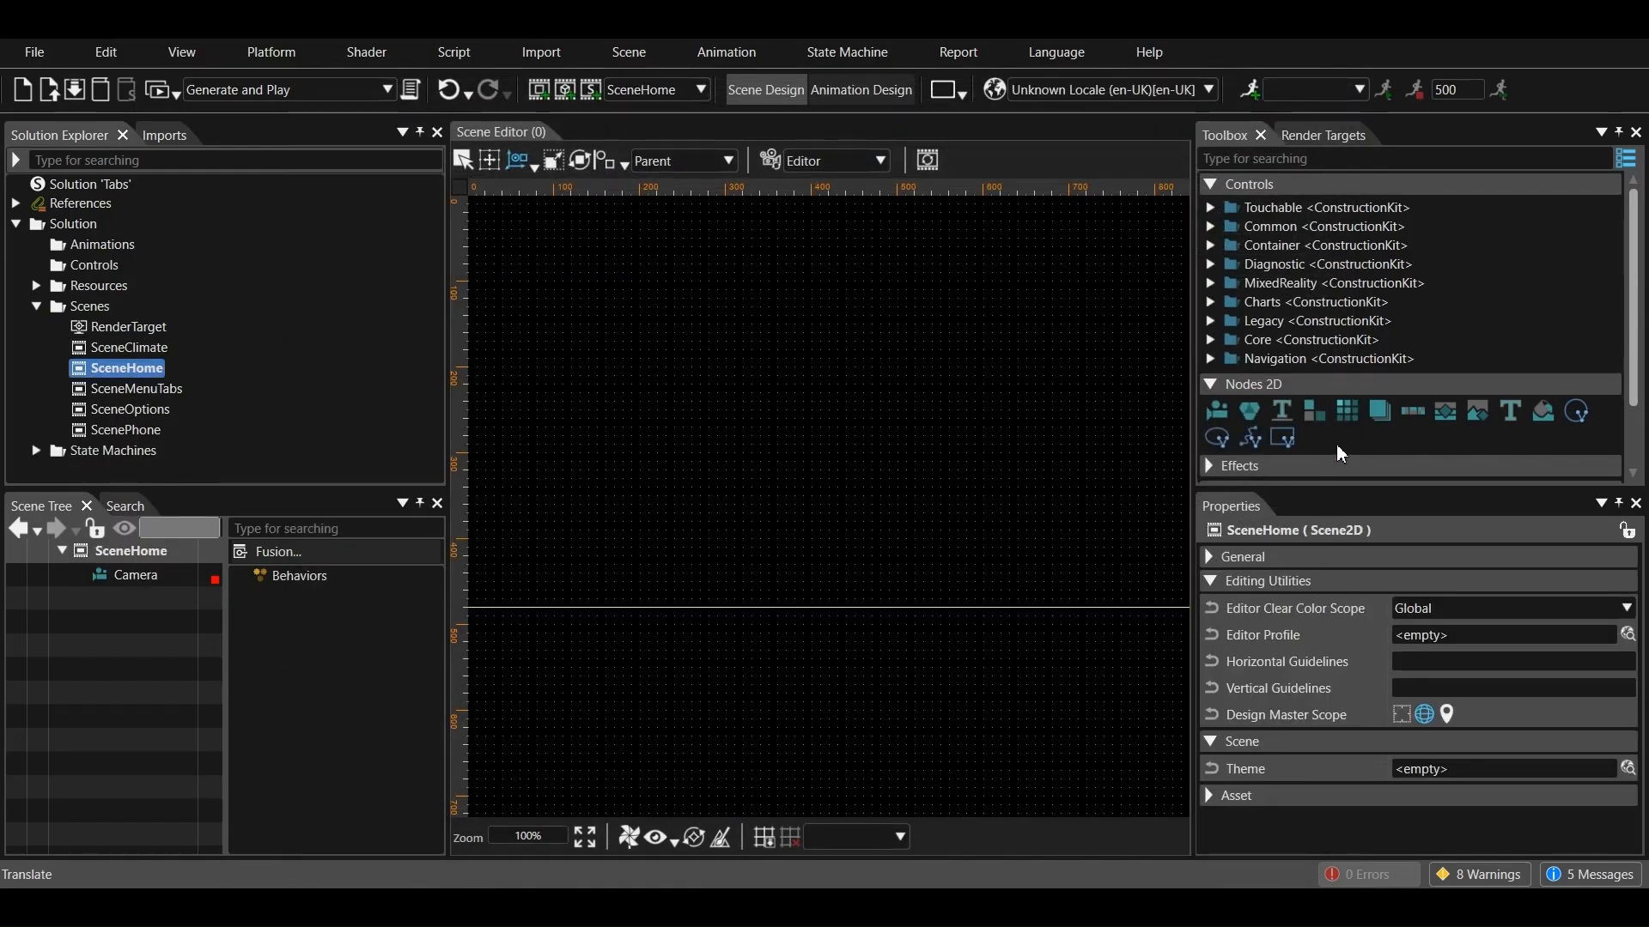
Add a solid color node to SceneHome and set its brush size to 1280 by 480
{"action": "double_click", "coordinate": [1542, 413]}
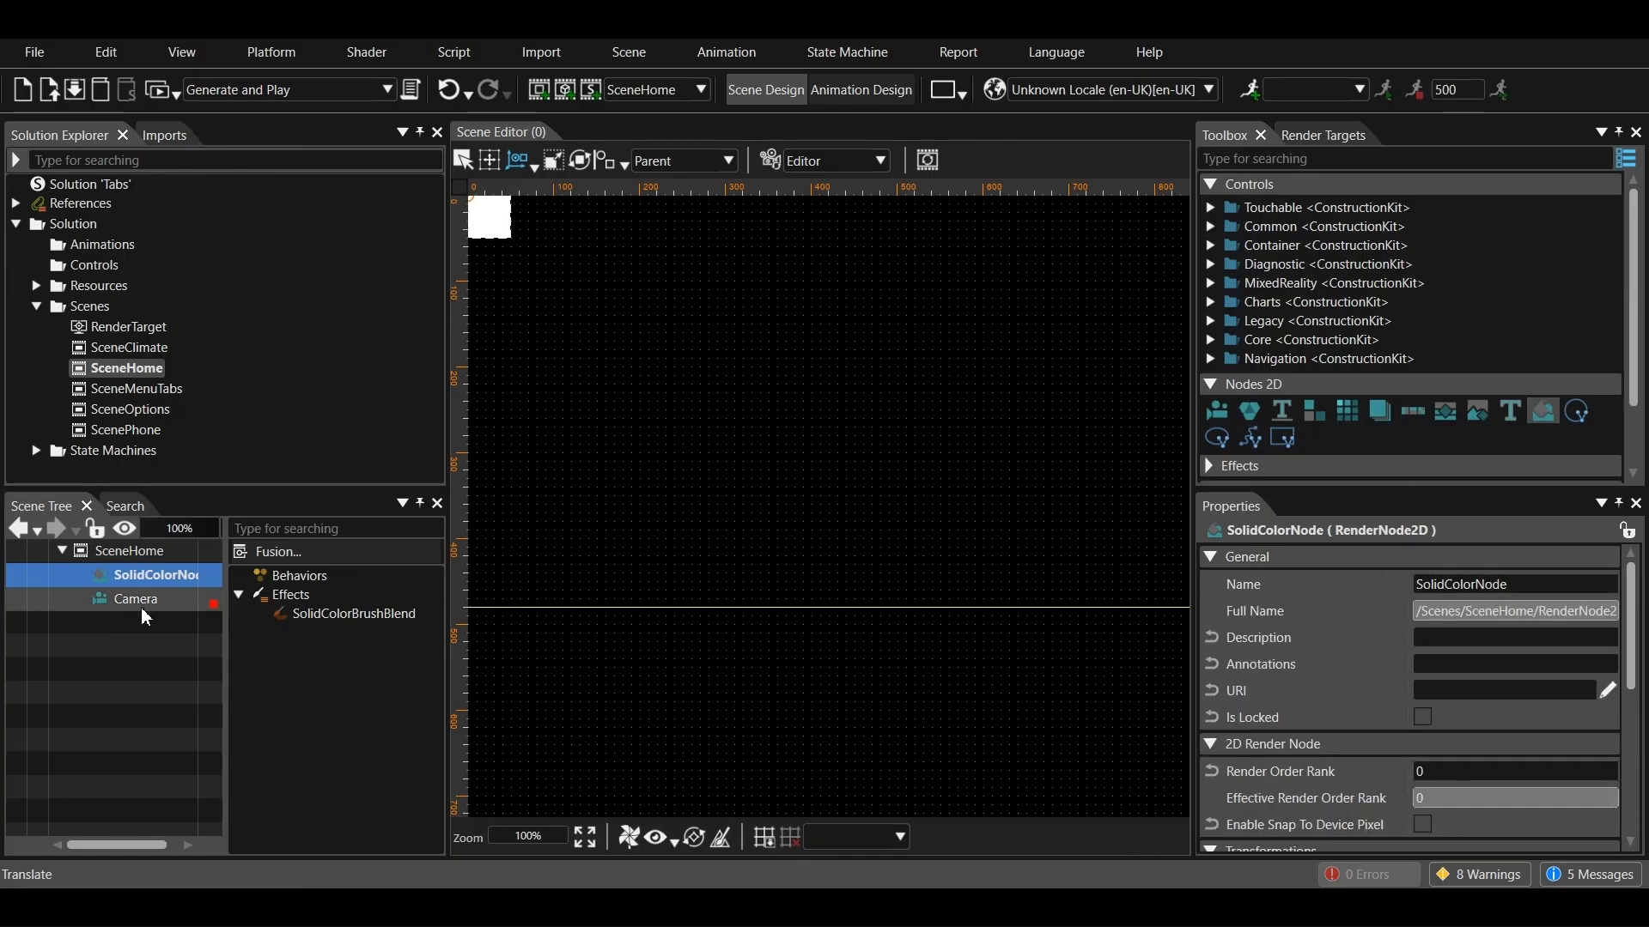
{"action": "scroll", "coordinate": [1425, 738], "scroll_direction": "down", "scroll_amount": 3}
{"action": "scroll", "coordinate": [1431, 693], "scroll_direction": "up", "scroll_amount": 5}
{"action": "scroll", "coordinate": [1431, 694], "scroll_direction": "down", "scroll_amount": 7}
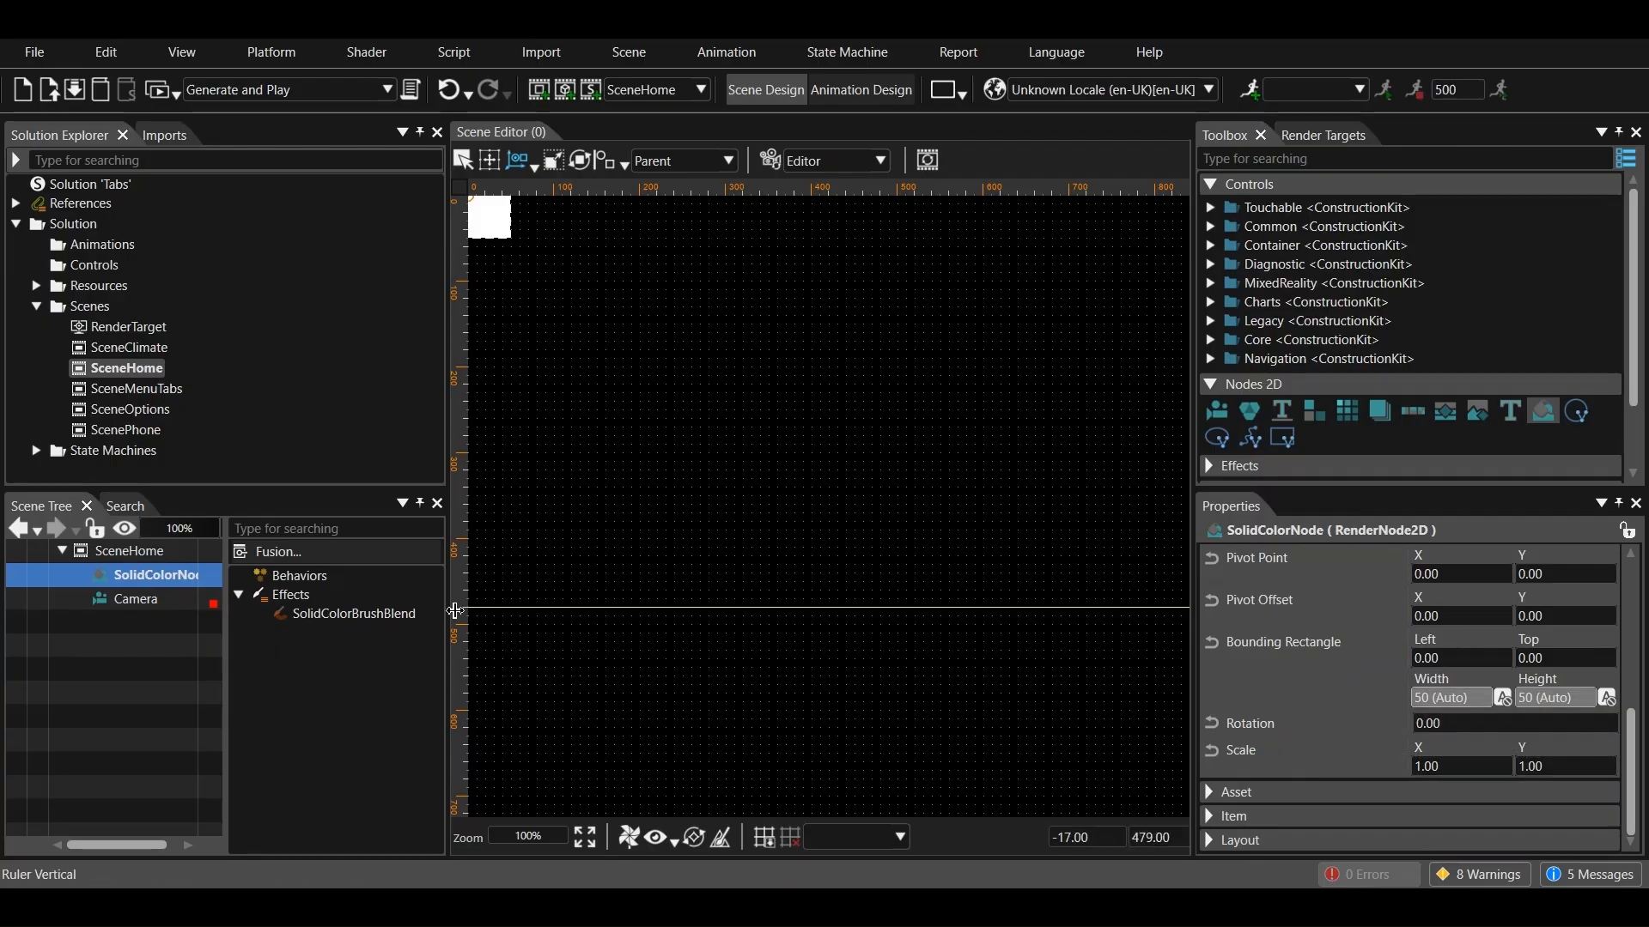
{"action": "left_click", "coordinate": [352, 613]}
{"action": "scroll", "coordinate": [1426, 695], "scroll_direction": "down", "scroll_amount": 5}
{"action": "left_click", "coordinate": [1421, 678]}
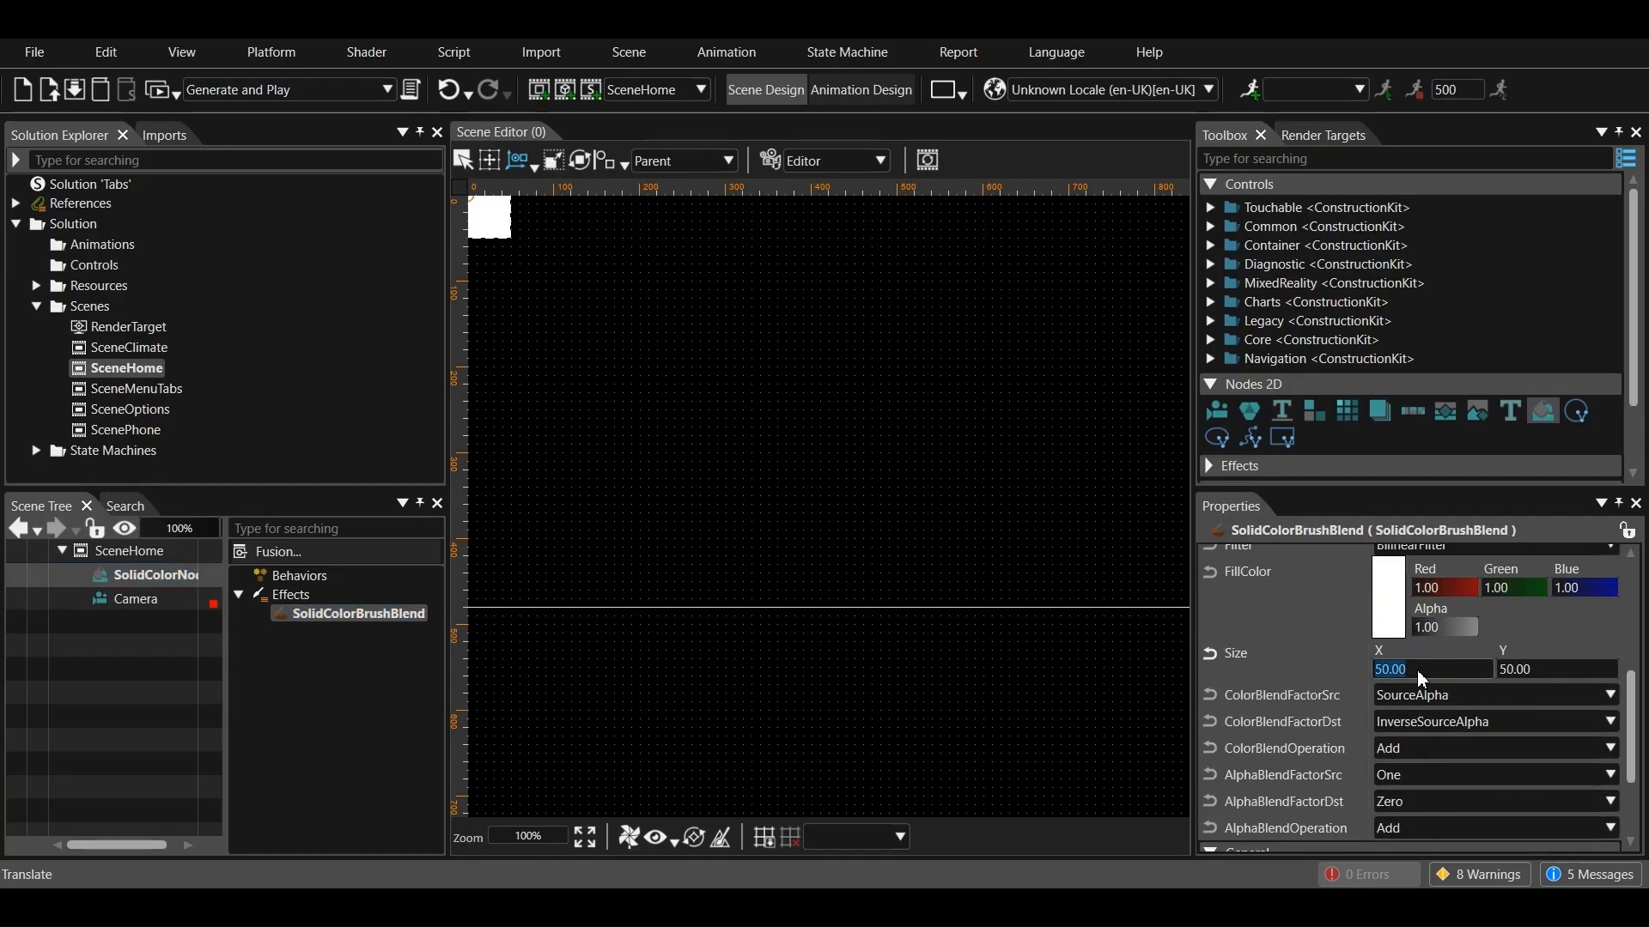
{"action": "type", "text": "1280"}
{"action": "left_click", "coordinate": [1533, 679]}
{"action": "type", "text": "48"}
{"action": "scroll", "coordinate": [1435, 661], "scroll_direction": "down", "scroll_amount": 1}
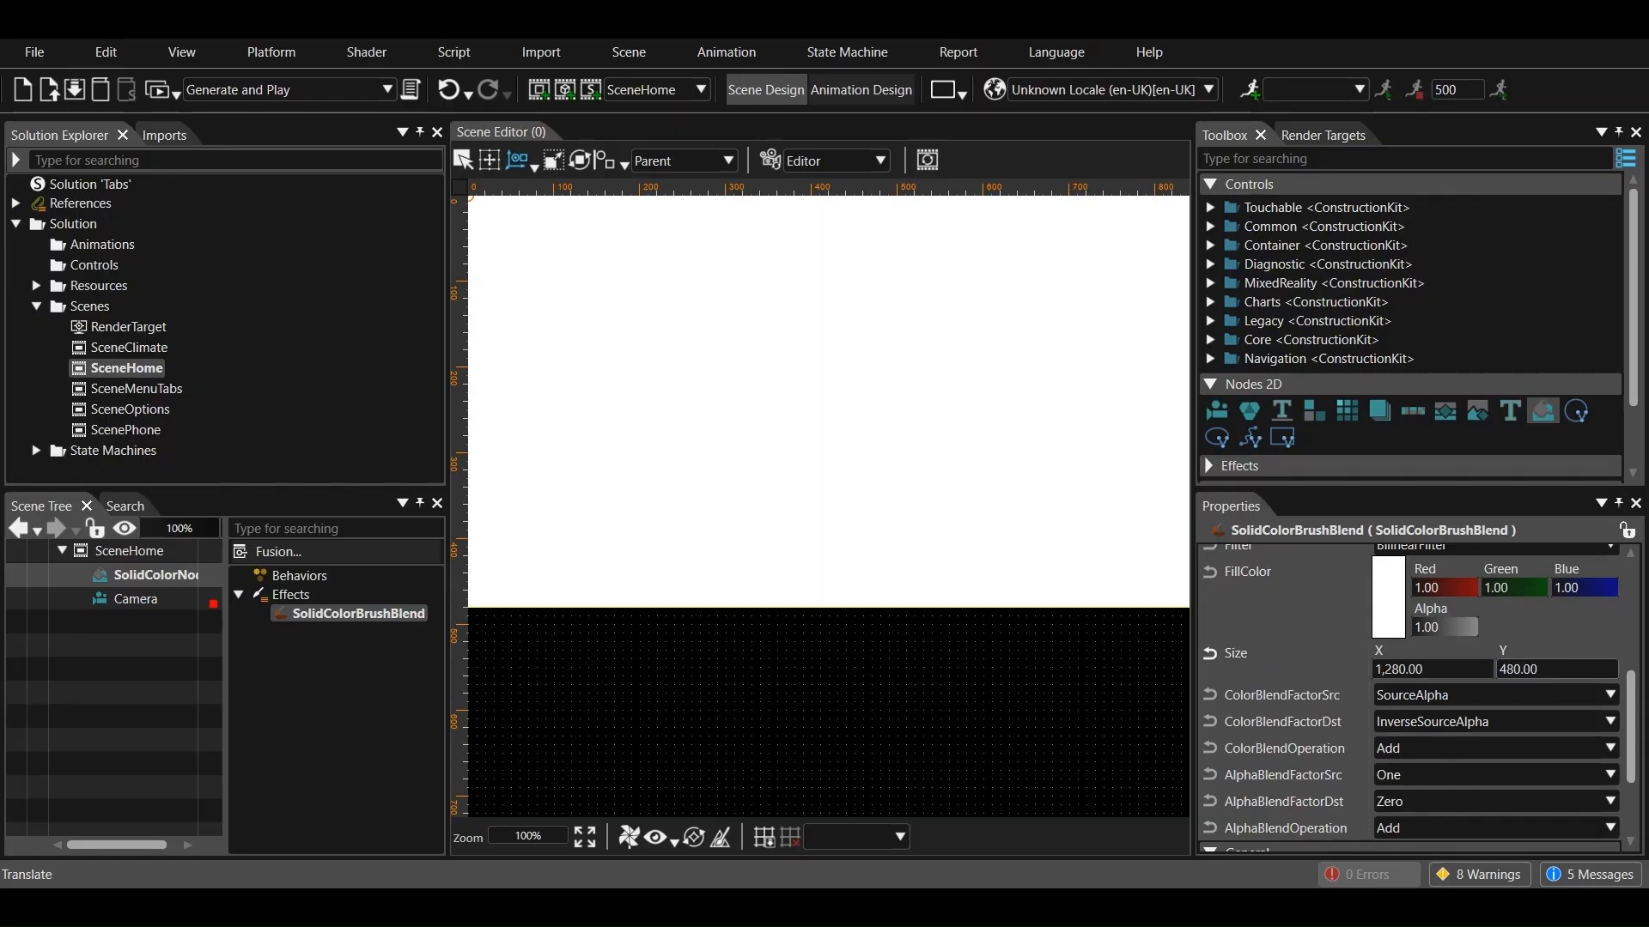
Set the fill color of SceneHome's solid color brush to RGB 232, 104, 80
{"action": "scroll", "coordinate": [1435, 661], "scroll_direction": "up", "scroll_amount": 1}
{"action": "left_click", "coordinate": [1386, 616]}
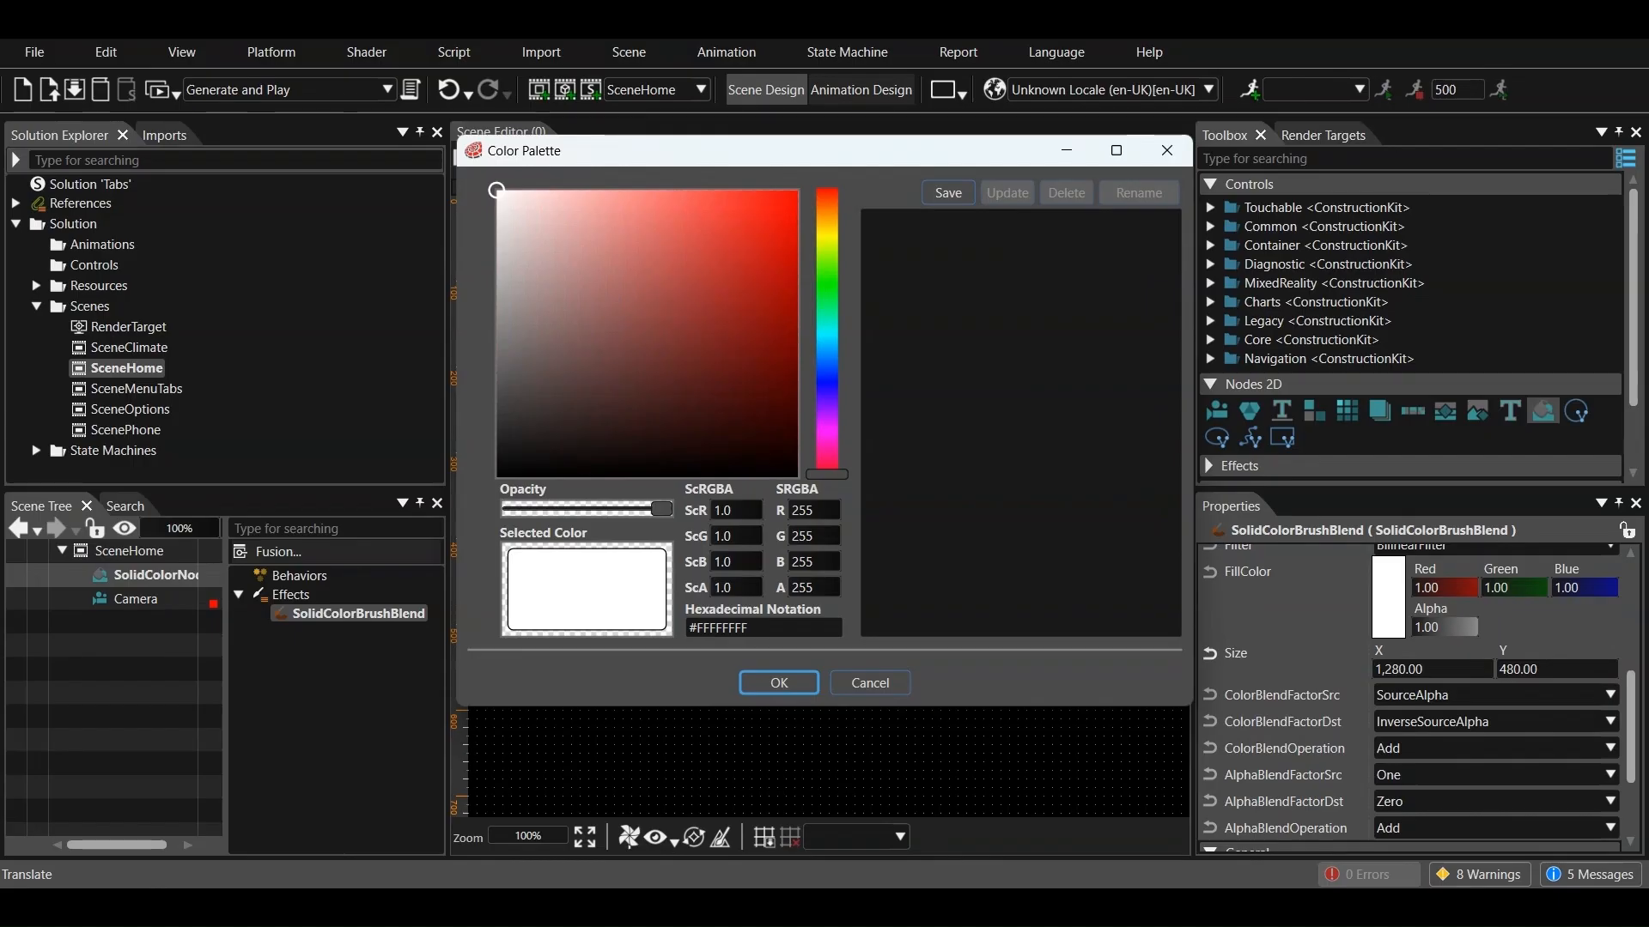
{"action": "double_click", "coordinate": [812, 512]}
{"action": "type", "text": "232"}
{"action": "double_click", "coordinate": [810, 539]}
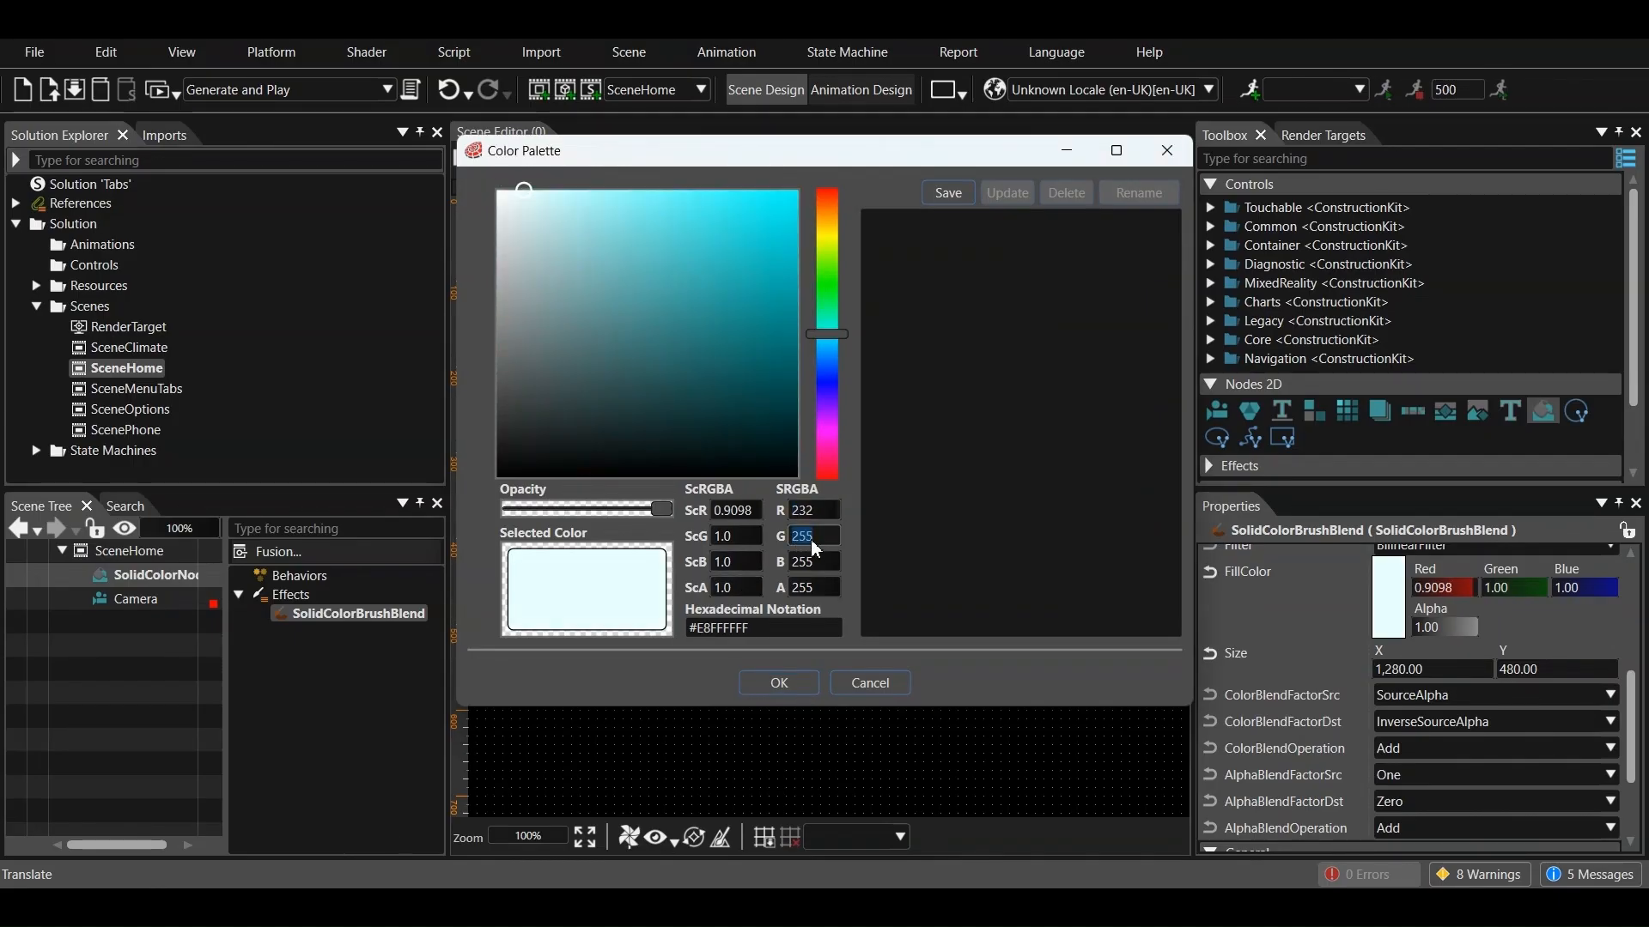
{"action": "type", "text": "104"}
{"action": "double_click", "coordinate": [813, 565]}
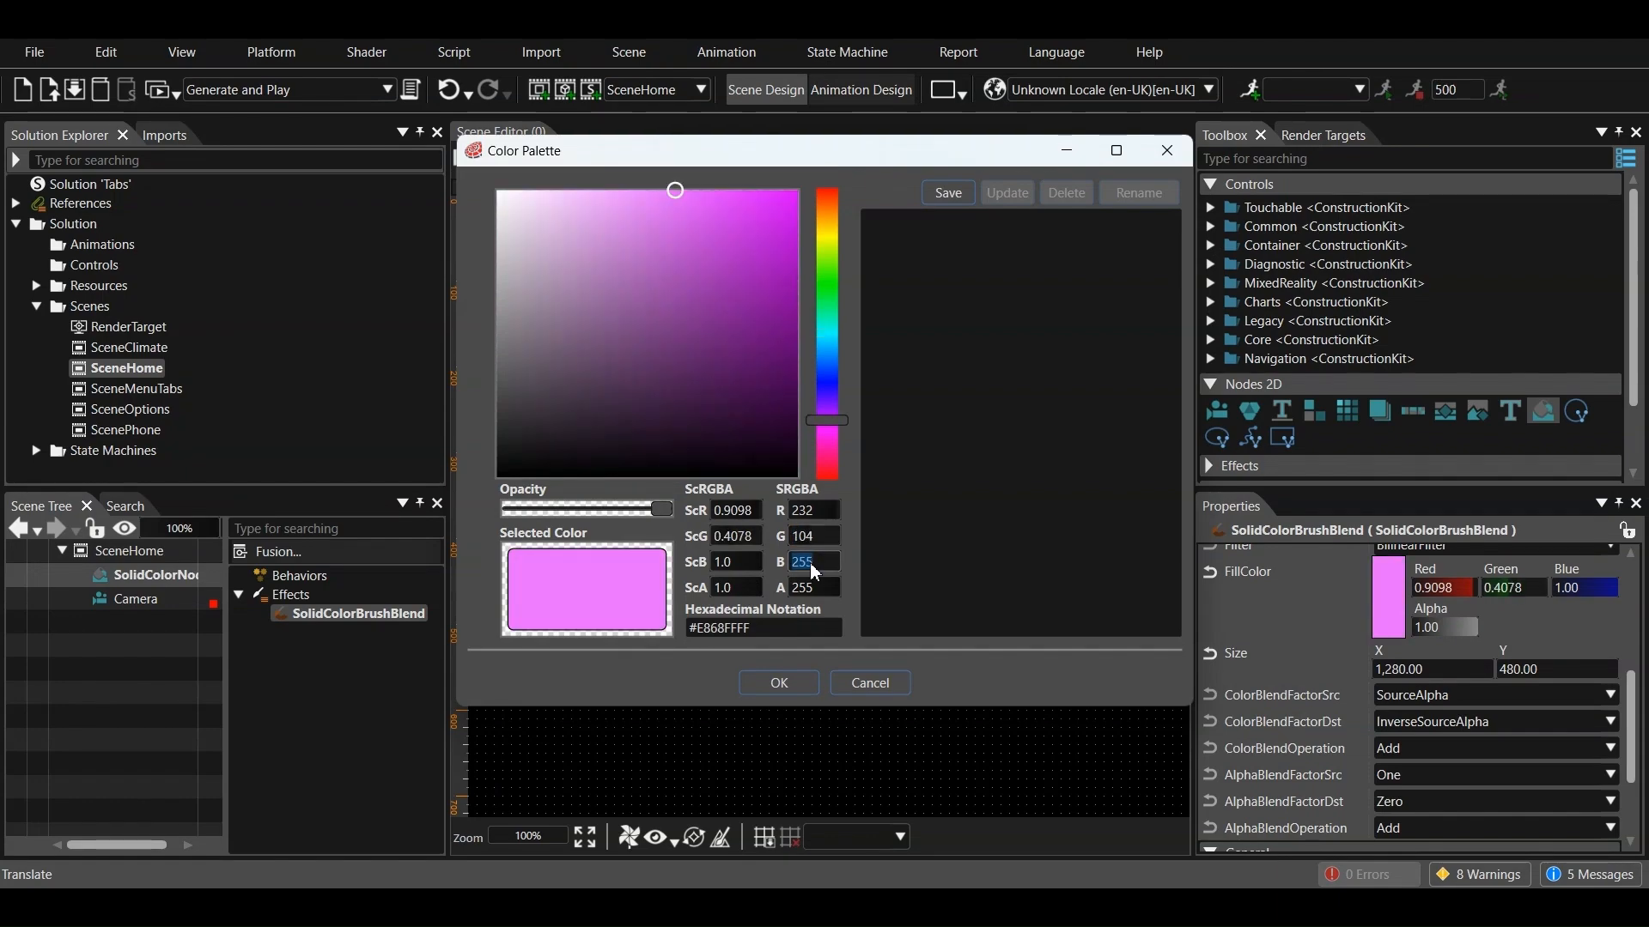
{"action": "type", "text": "80"}
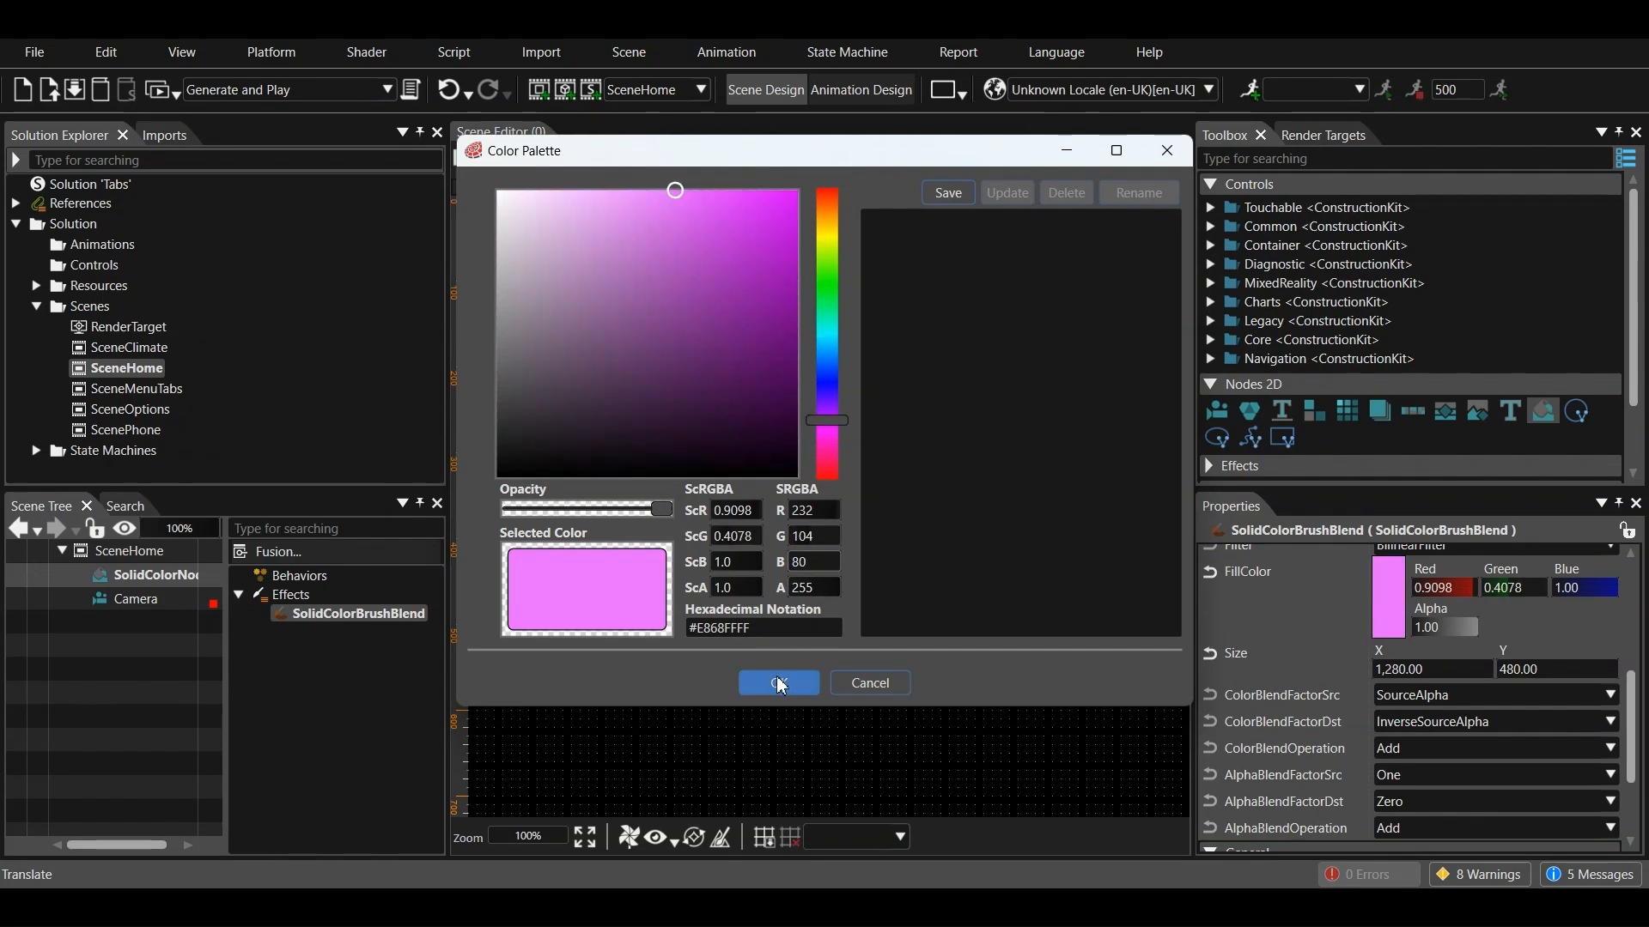
{"action": "left_click", "coordinate": [779, 682]}
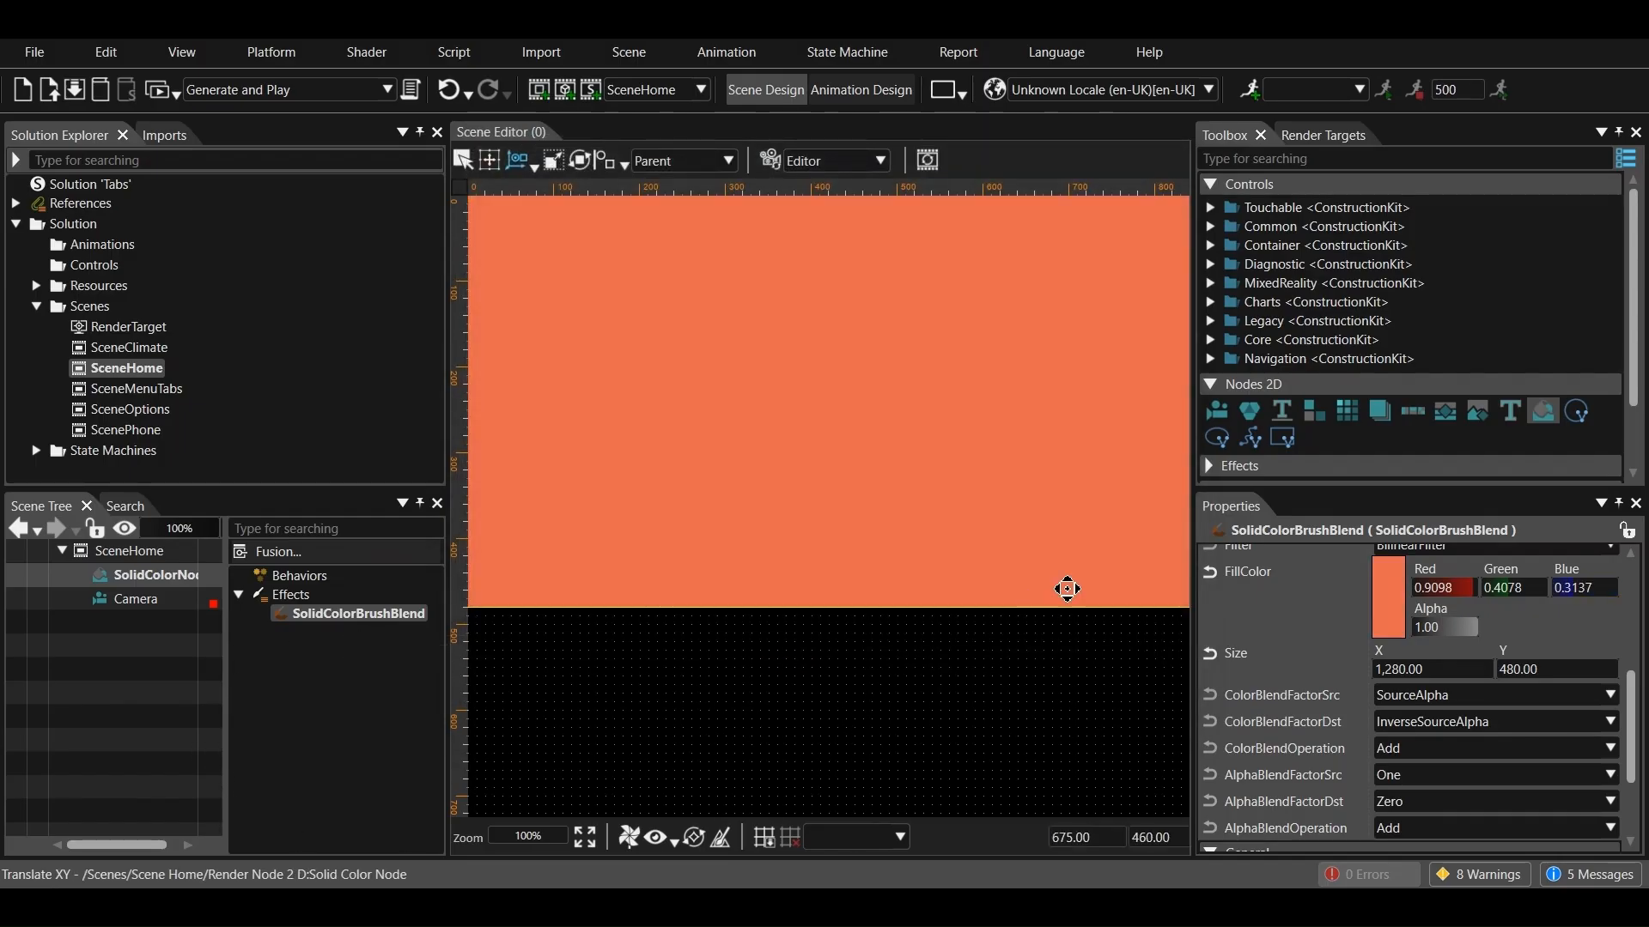
Add a text node to SceneHome and position it at X 100, Y 100
{"action": "left_click", "coordinate": [1511, 414]}
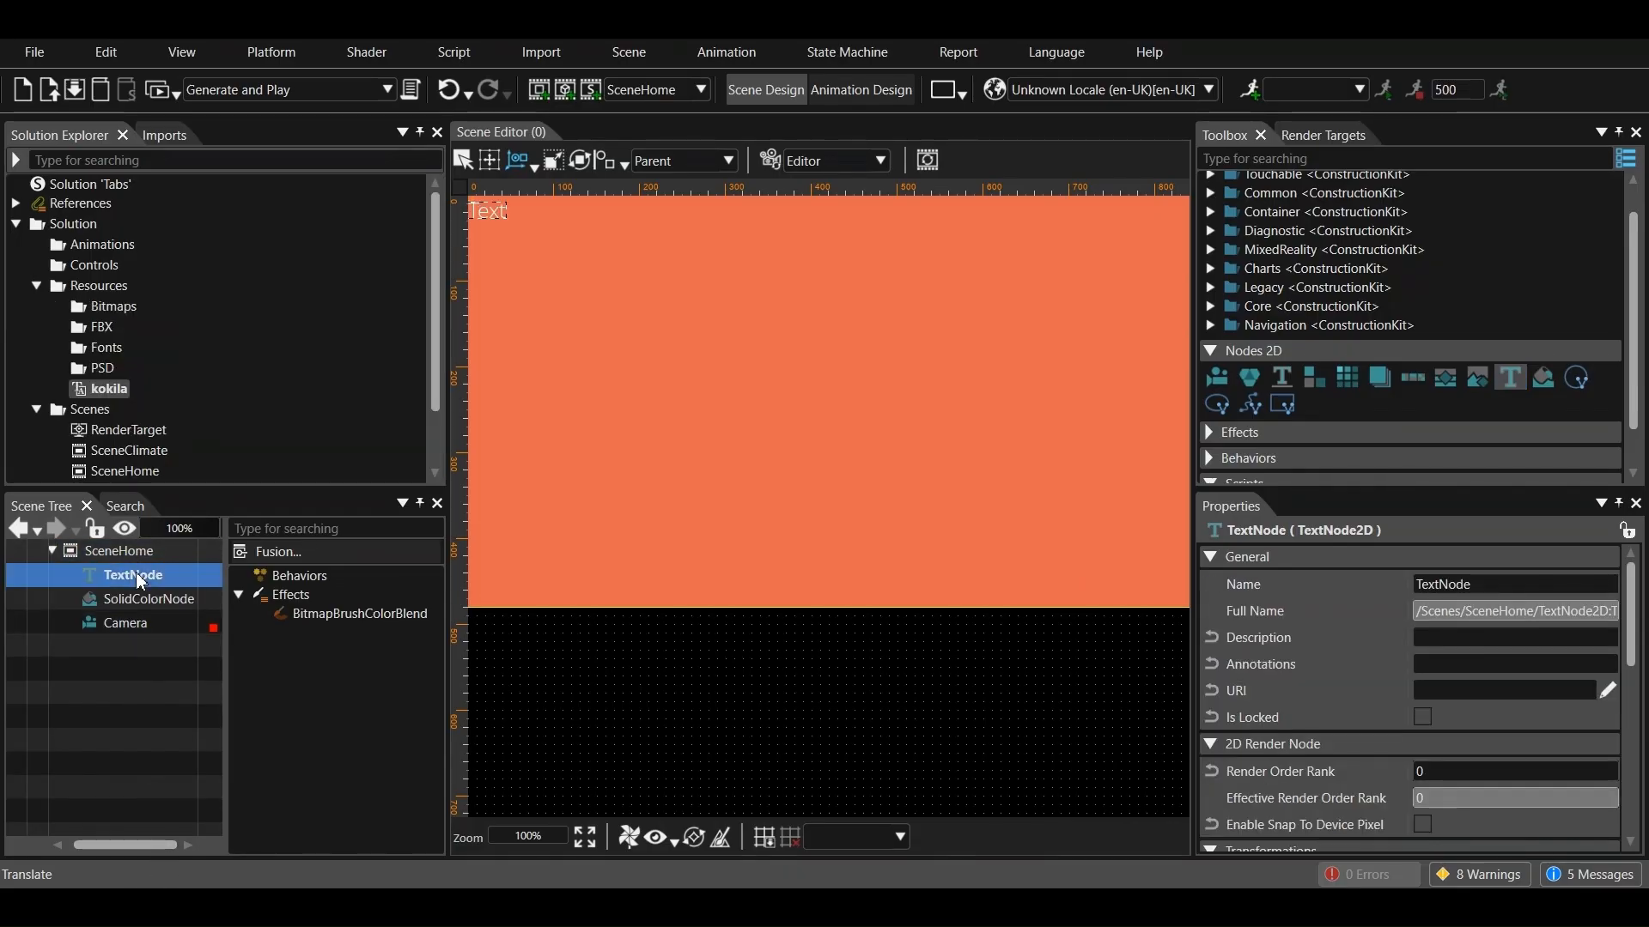
{"action": "scroll", "coordinate": [1408, 601], "scroll_direction": "down", "scroll_amount": 5}
{"action": "left_click", "coordinate": [1451, 691]}
{"action": "type", "text": "100"}
{"action": "left_click", "coordinate": [1540, 691]}
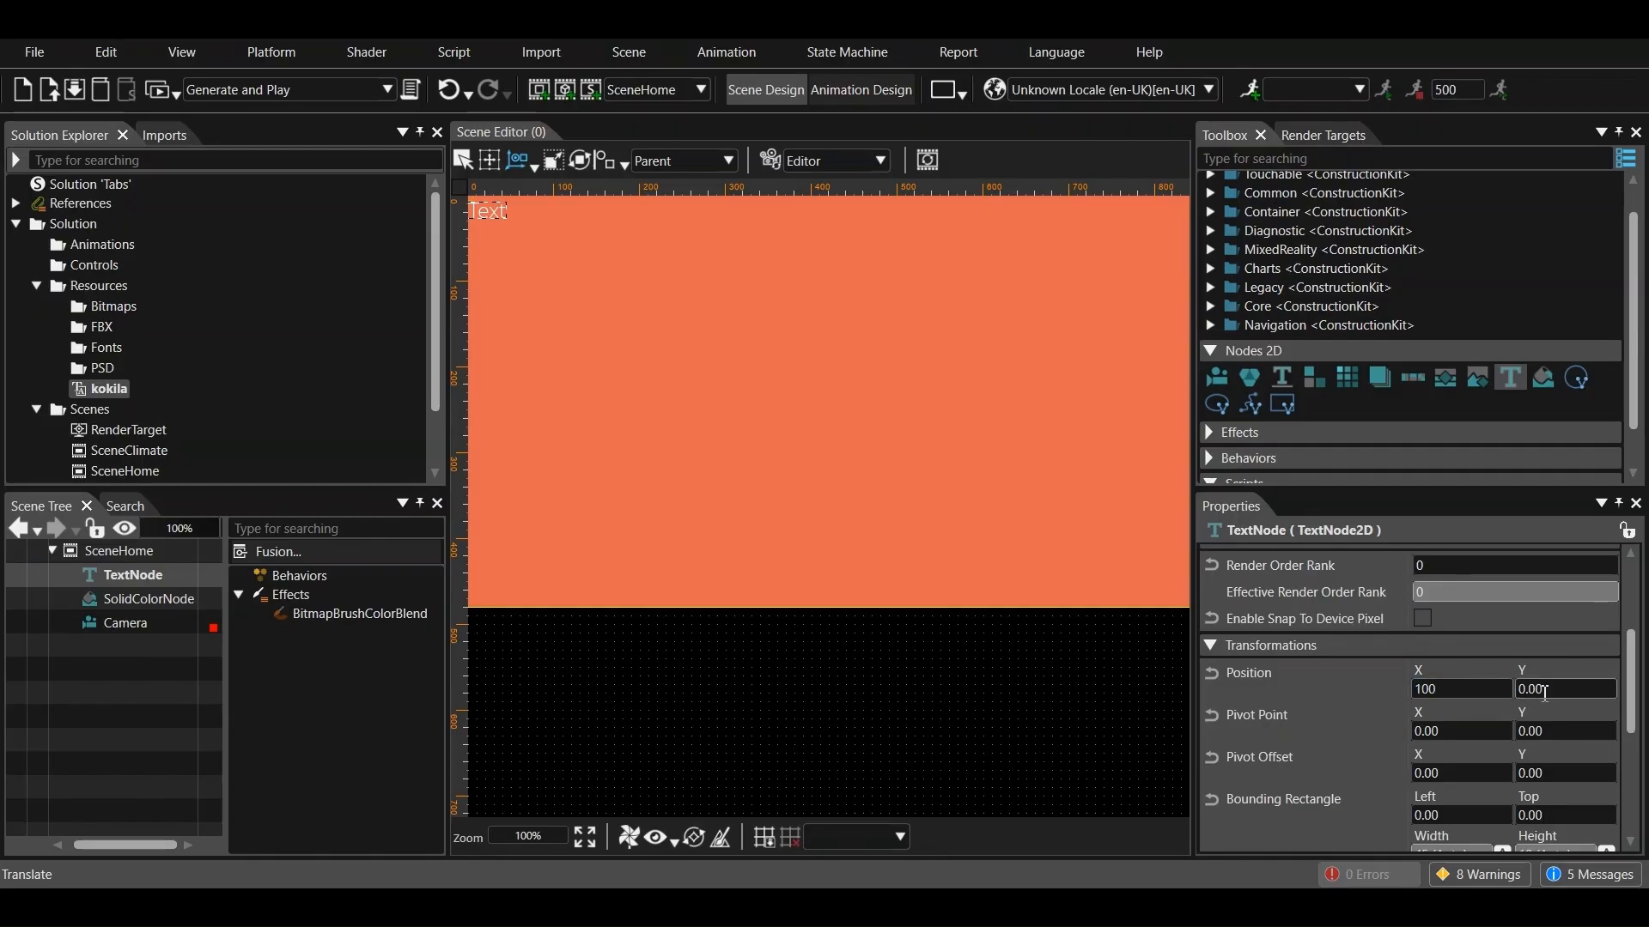
{"action": "left_click", "coordinate": [1566, 692]}
{"action": "type", "text": "100"}
{"action": "key", "text": "Return"}
Set the text node's text to "Home" and its text style to kokila
{"action": "scroll", "coordinate": [1491, 704], "scroll_direction": "down", "scroll_amount": 3}
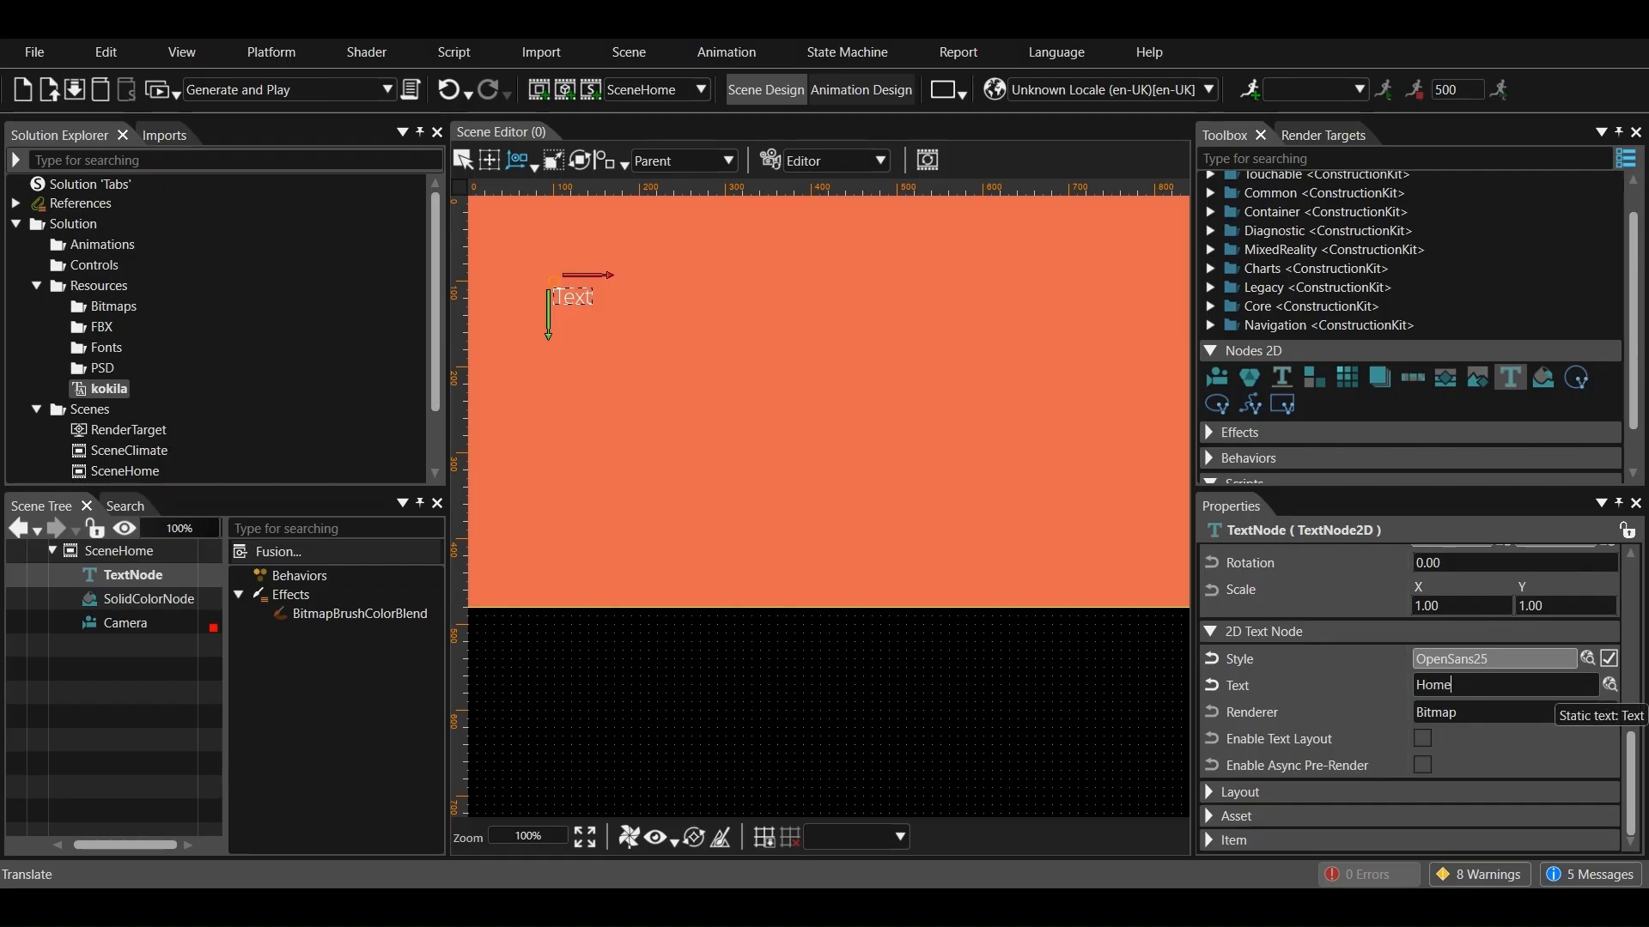
{"action": "left_click", "coordinate": [1583, 689]}
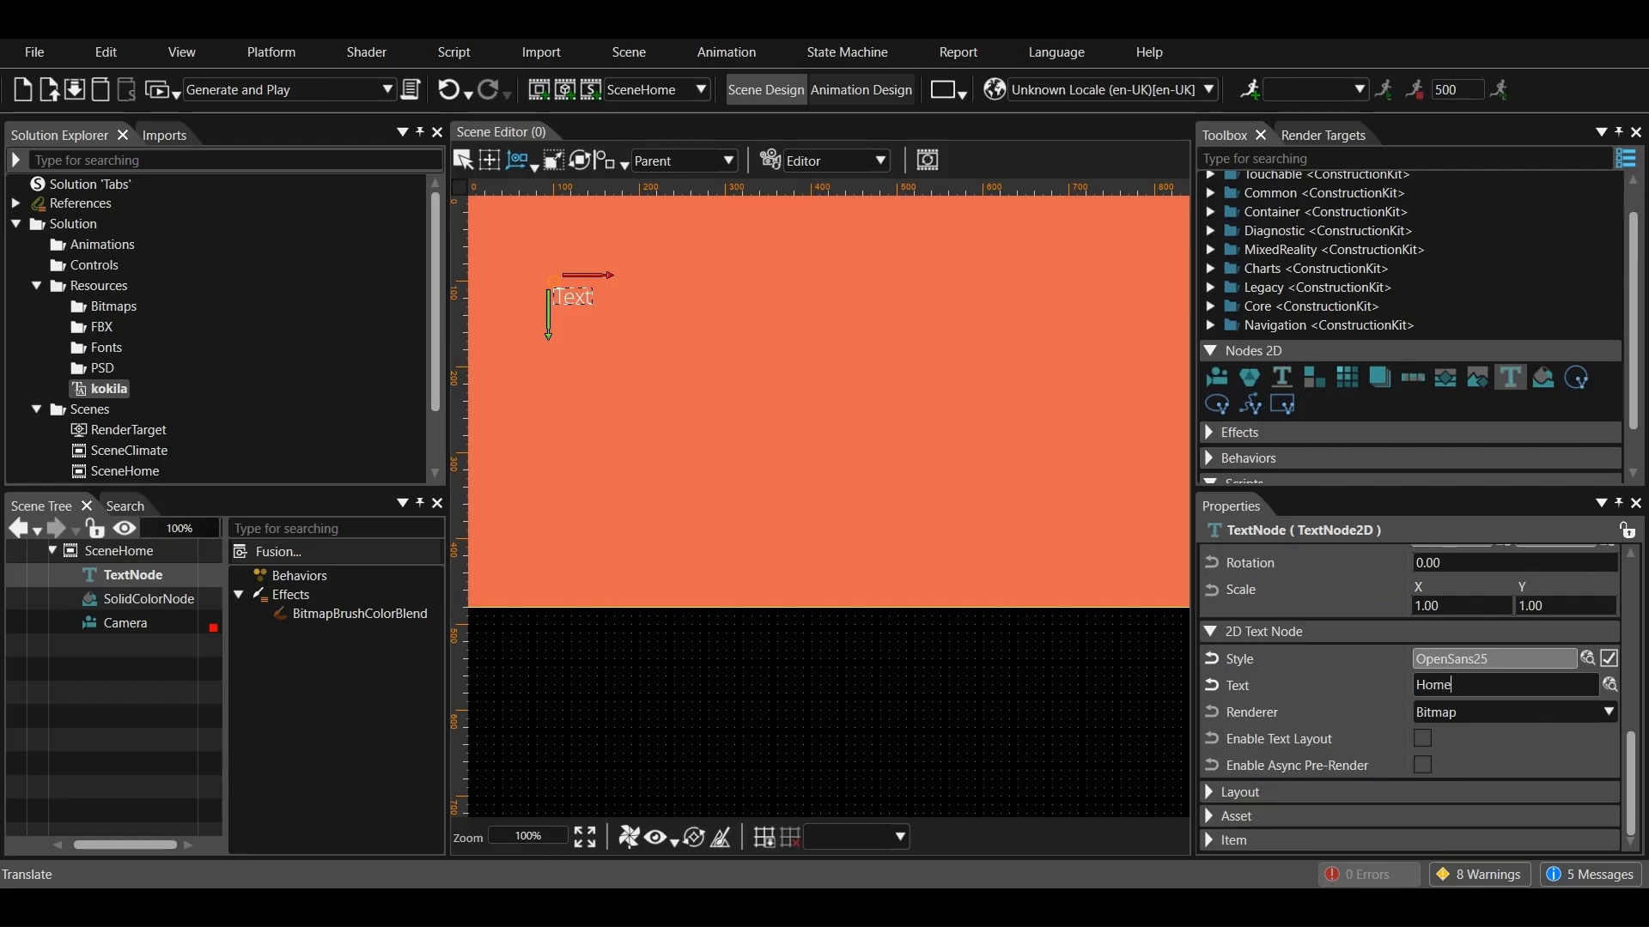
{"action": "left_click", "coordinate": [1588, 658]}
{"action": "left_click", "coordinate": [482, 258]}
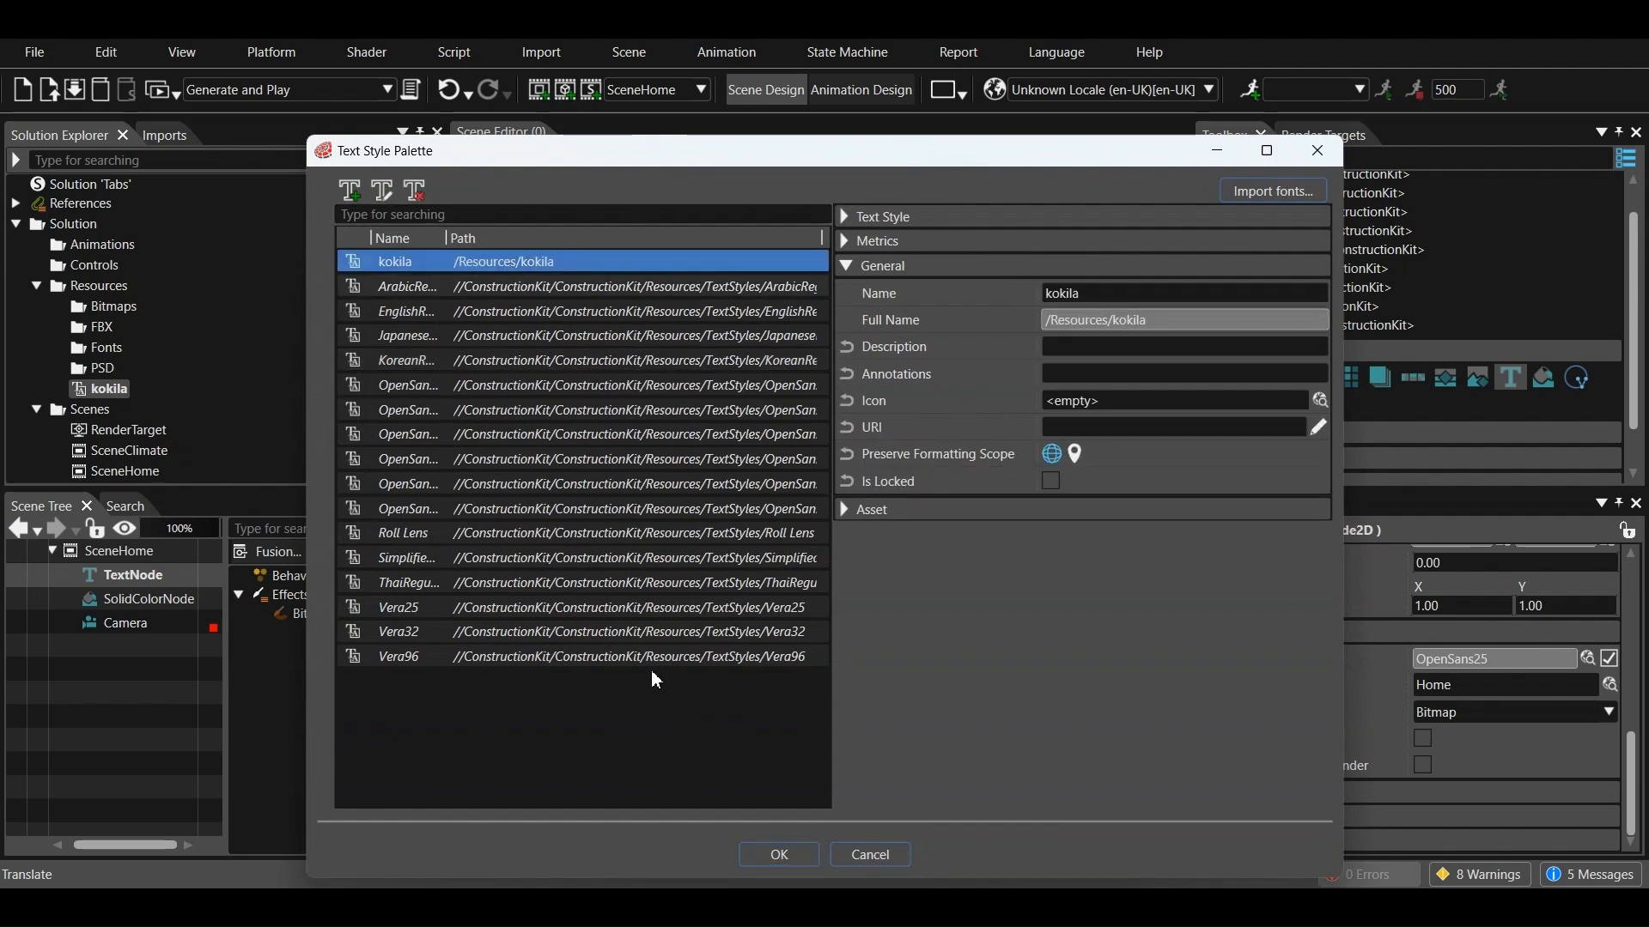
{"action": "left_click", "coordinate": [764, 856]}
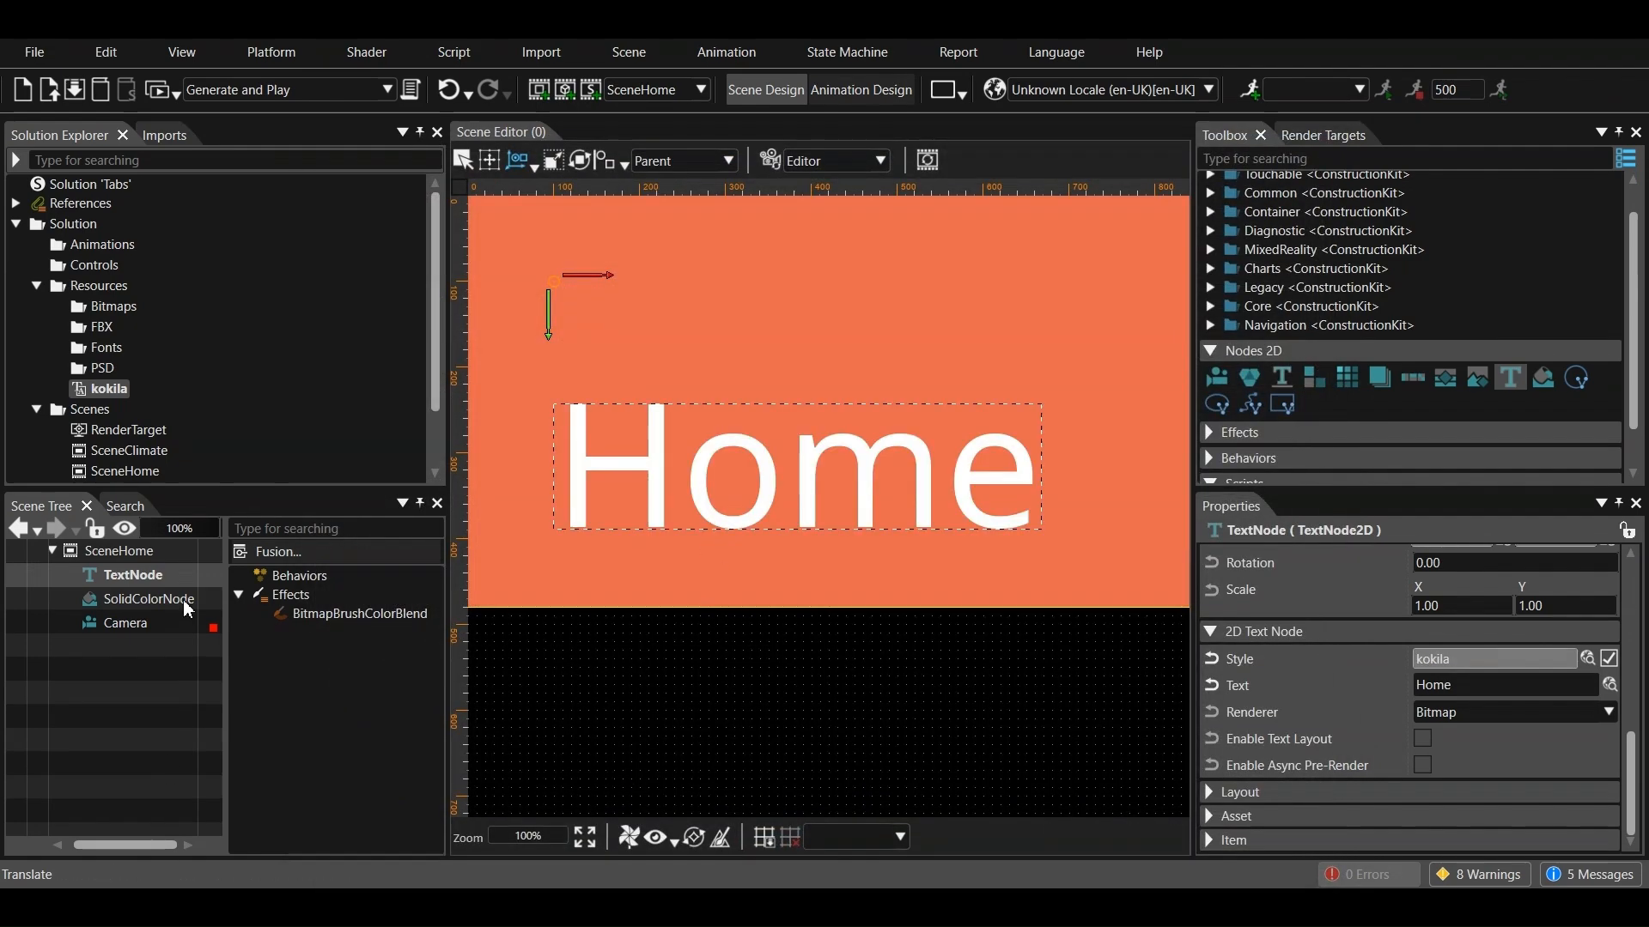
Copy the text node and solid color node from SceneHome and paste them into SceneClimate
{"action": "left_click", "coordinate": [141, 575]}
{"action": "left_click", "coordinate": [143, 598], "text": "ctrl"}
{"action": "right_click", "coordinate": [143, 599]}
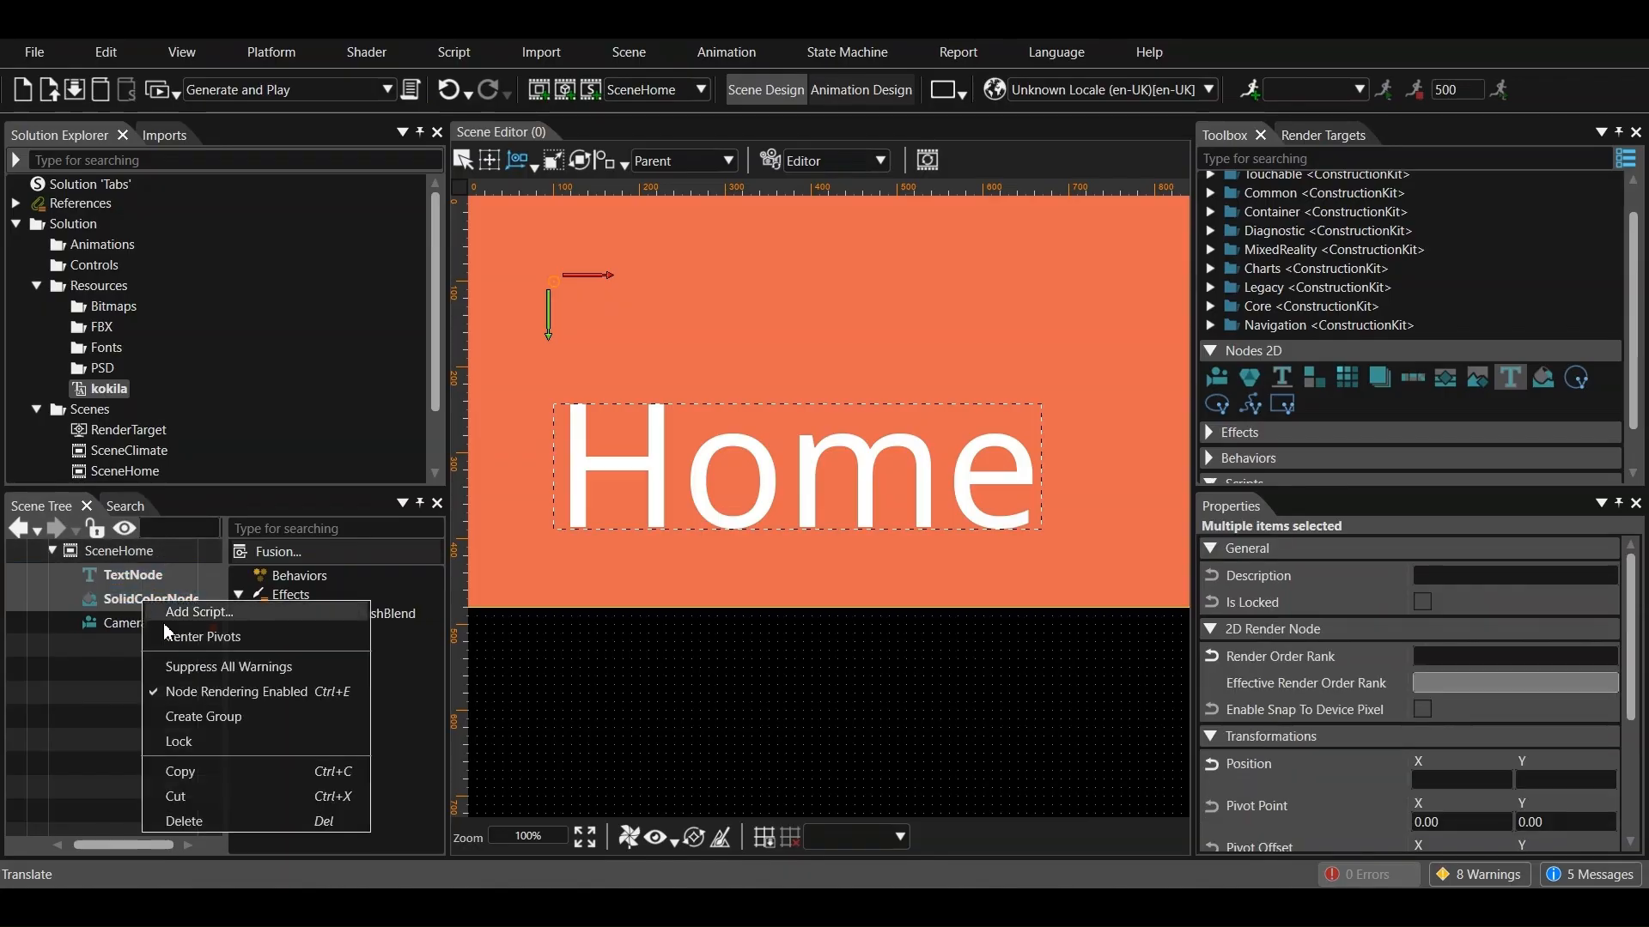
{"action": "left_click", "coordinate": [189, 772]}
{"action": "scroll", "coordinate": [110, 428], "scroll_direction": "down", "scroll_amount": 2}
{"action": "left_click", "coordinate": [136, 372]}
{"action": "right_click", "coordinate": [138, 378]}
{"action": "left_click", "coordinate": [15, 669]}
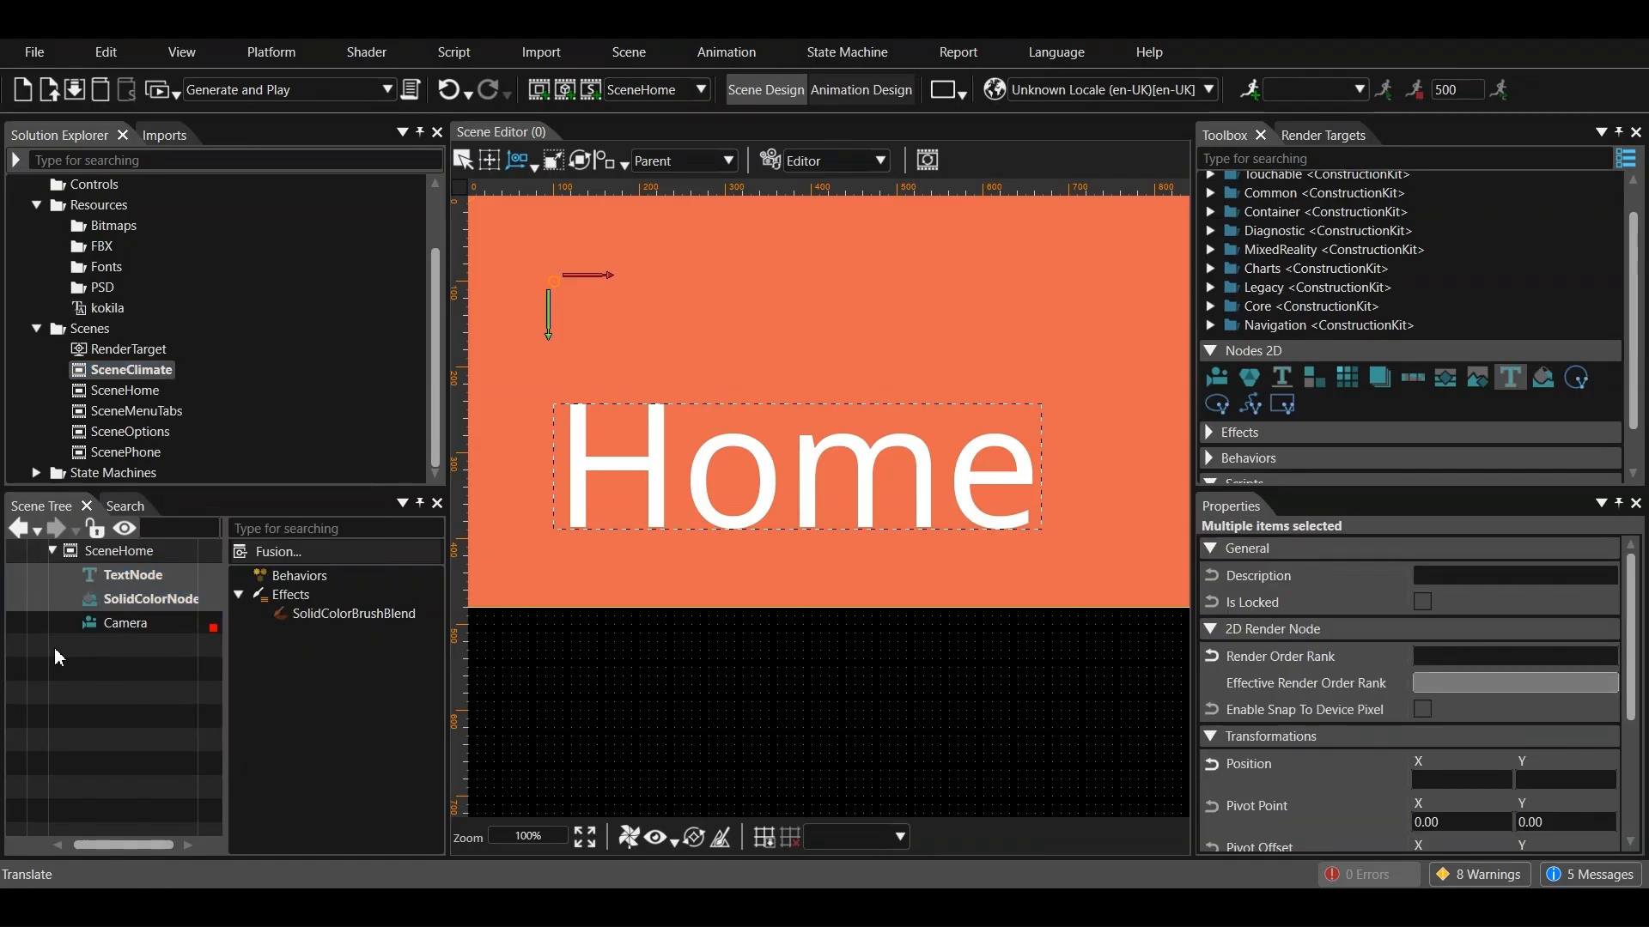
{"action": "right_click", "coordinate": [144, 372]}
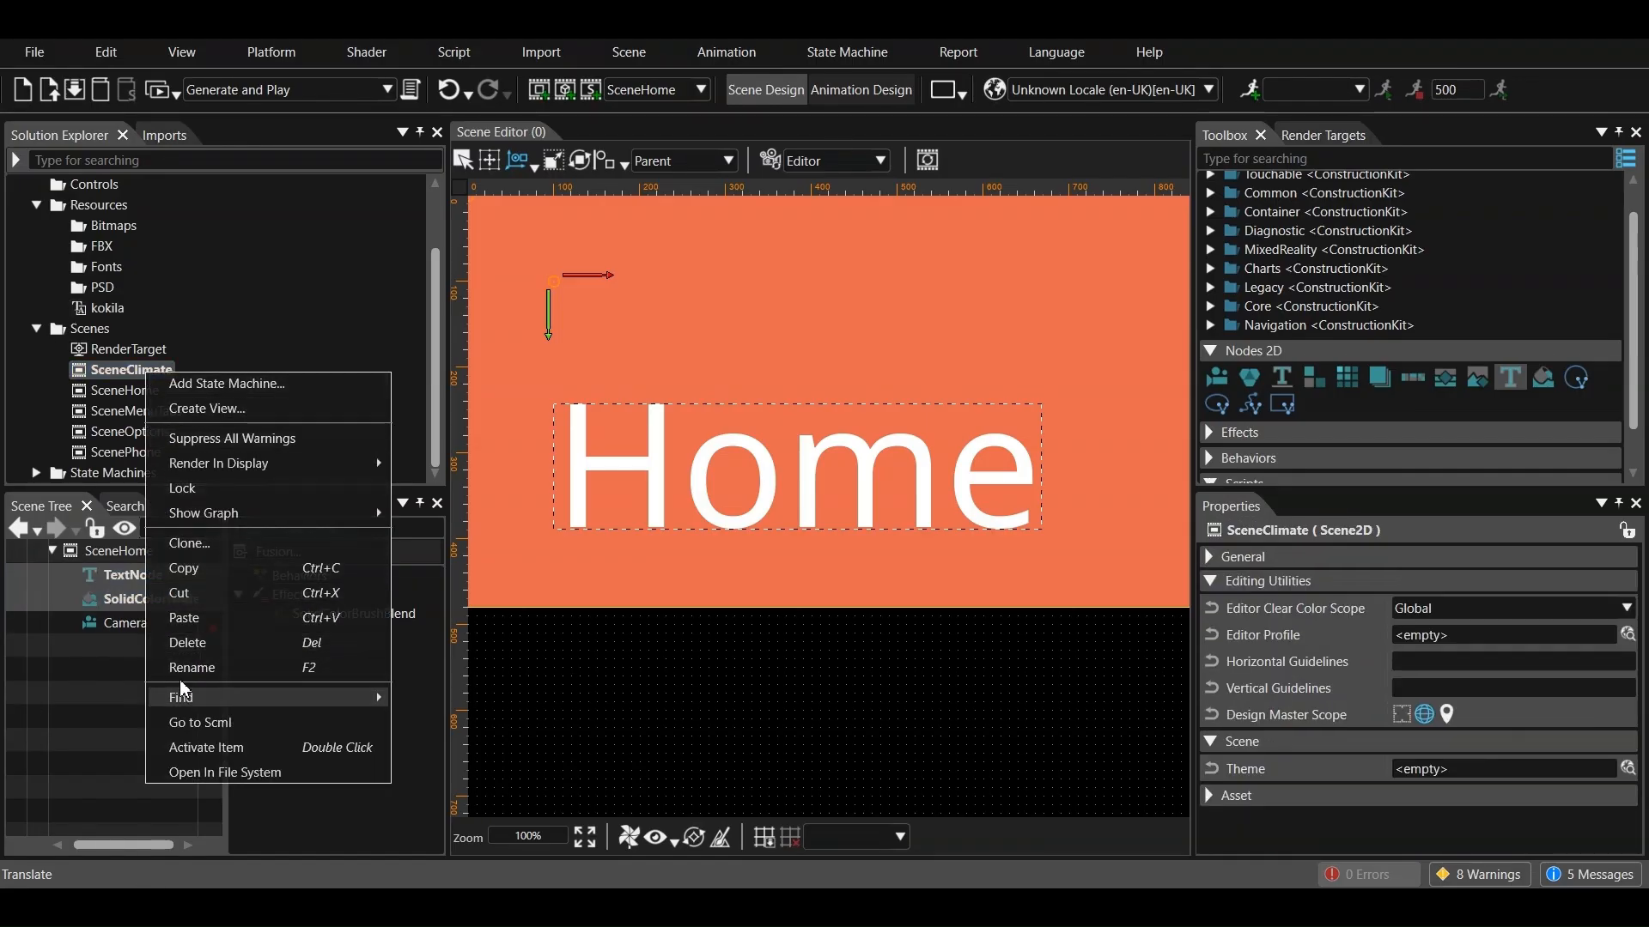
{"action": "double_click", "coordinate": [130, 374]}
{"action": "right_click", "coordinate": [113, 612]}
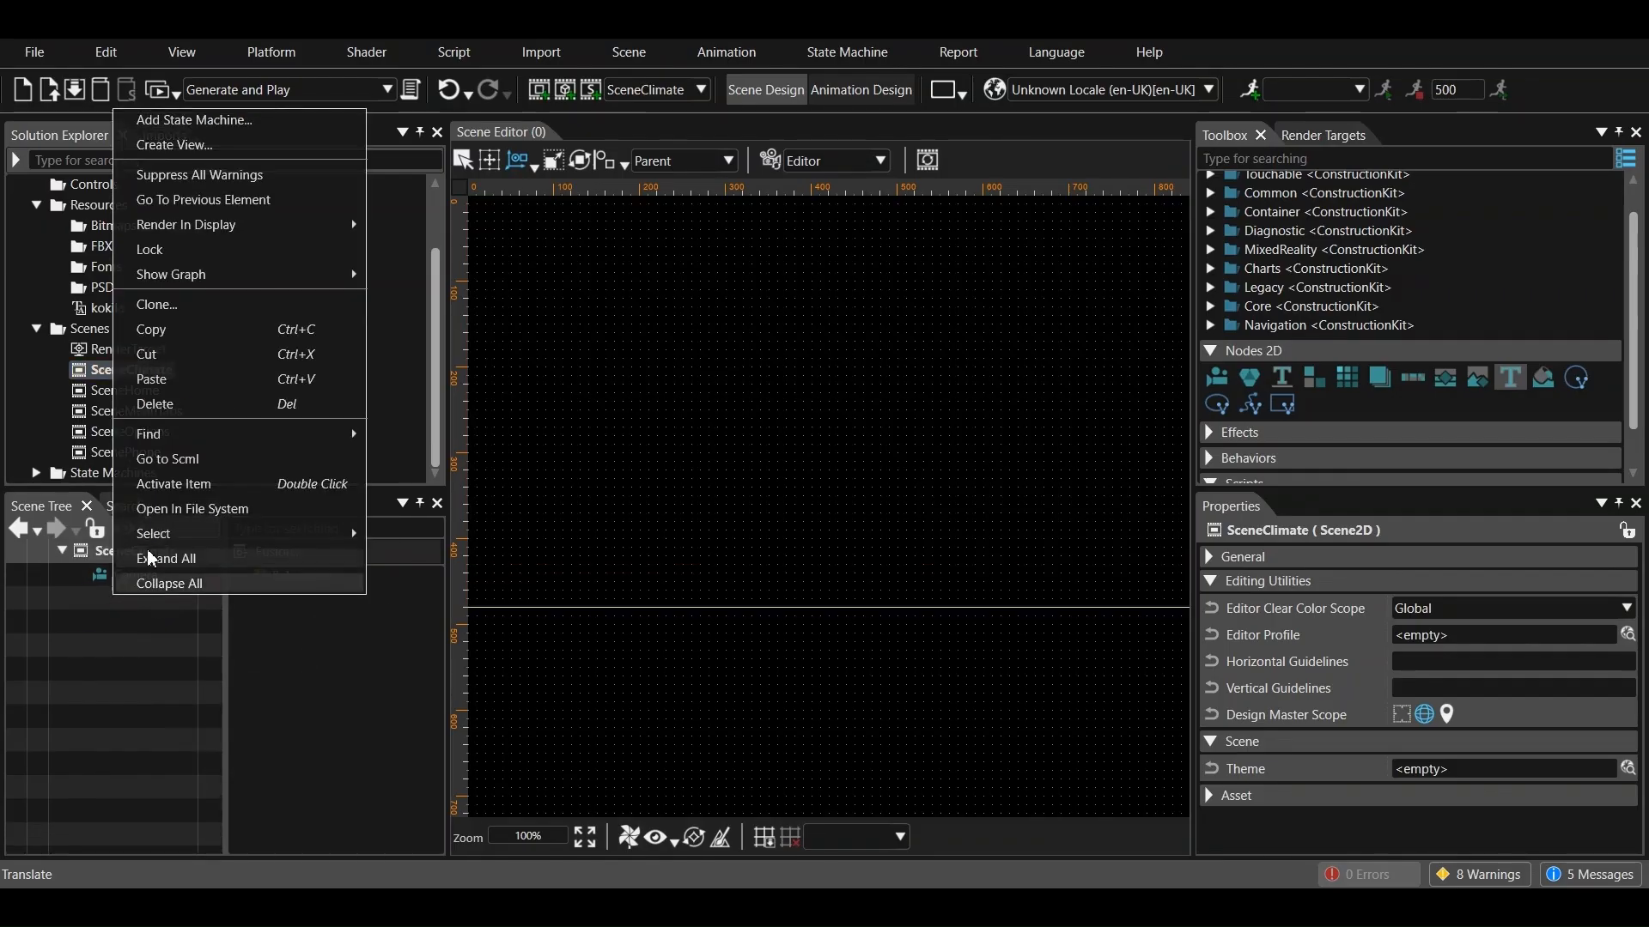
{"action": "left_click", "coordinate": [172, 378]}
Set the fill color of SceneClimate's solid color brush to a muted blue with red 88 and green 116
{"action": "left_click", "coordinate": [202, 618]}
{"action": "left_click", "coordinate": [354, 613]}
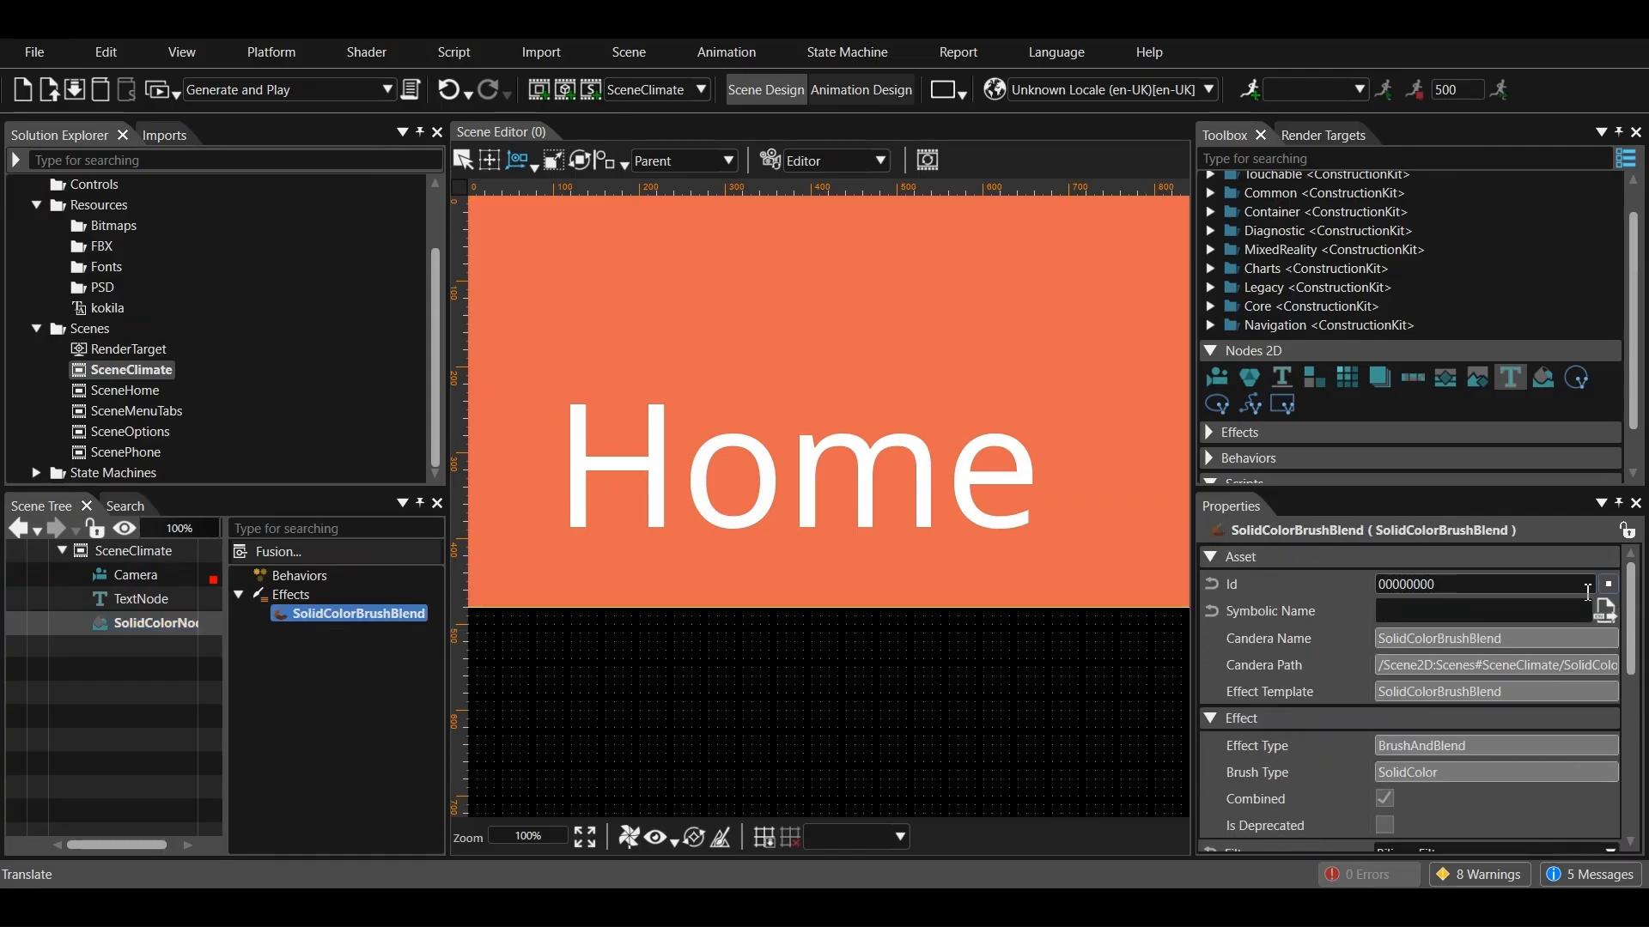
{"action": "scroll", "coordinate": [1408, 687], "scroll_direction": "down", "scroll_amount": 3}
{"action": "left_click", "coordinate": [1387, 709]}
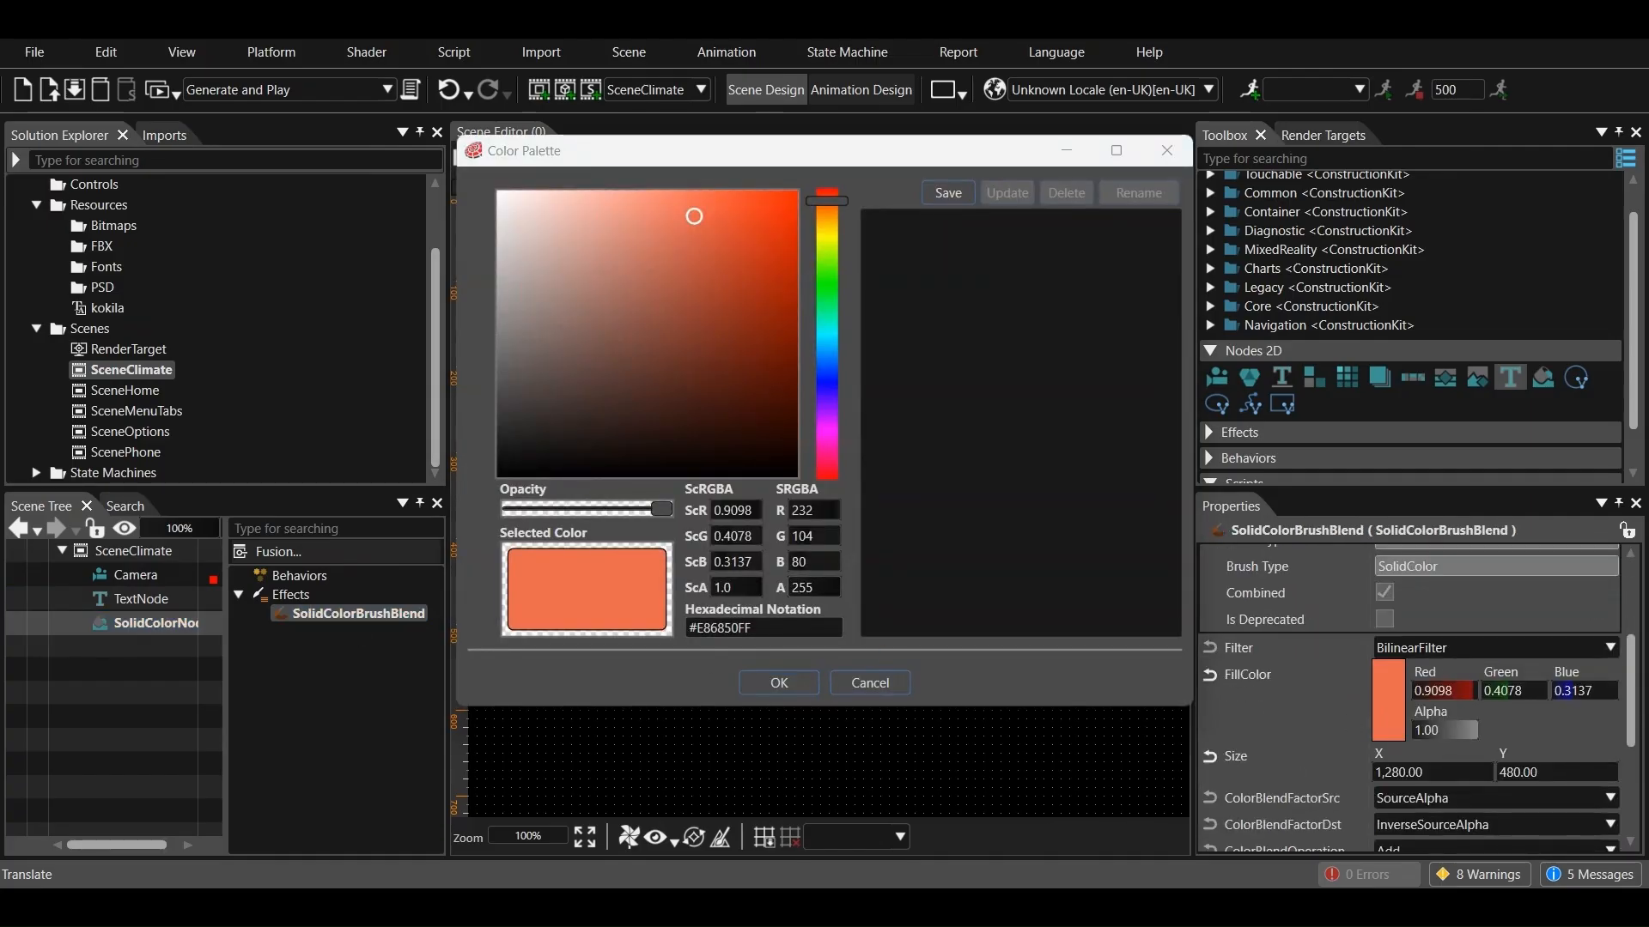
{"action": "left_click", "coordinate": [821, 515]}
{"action": "type", "text": "88"}
{"action": "key", "text": "Tab"}
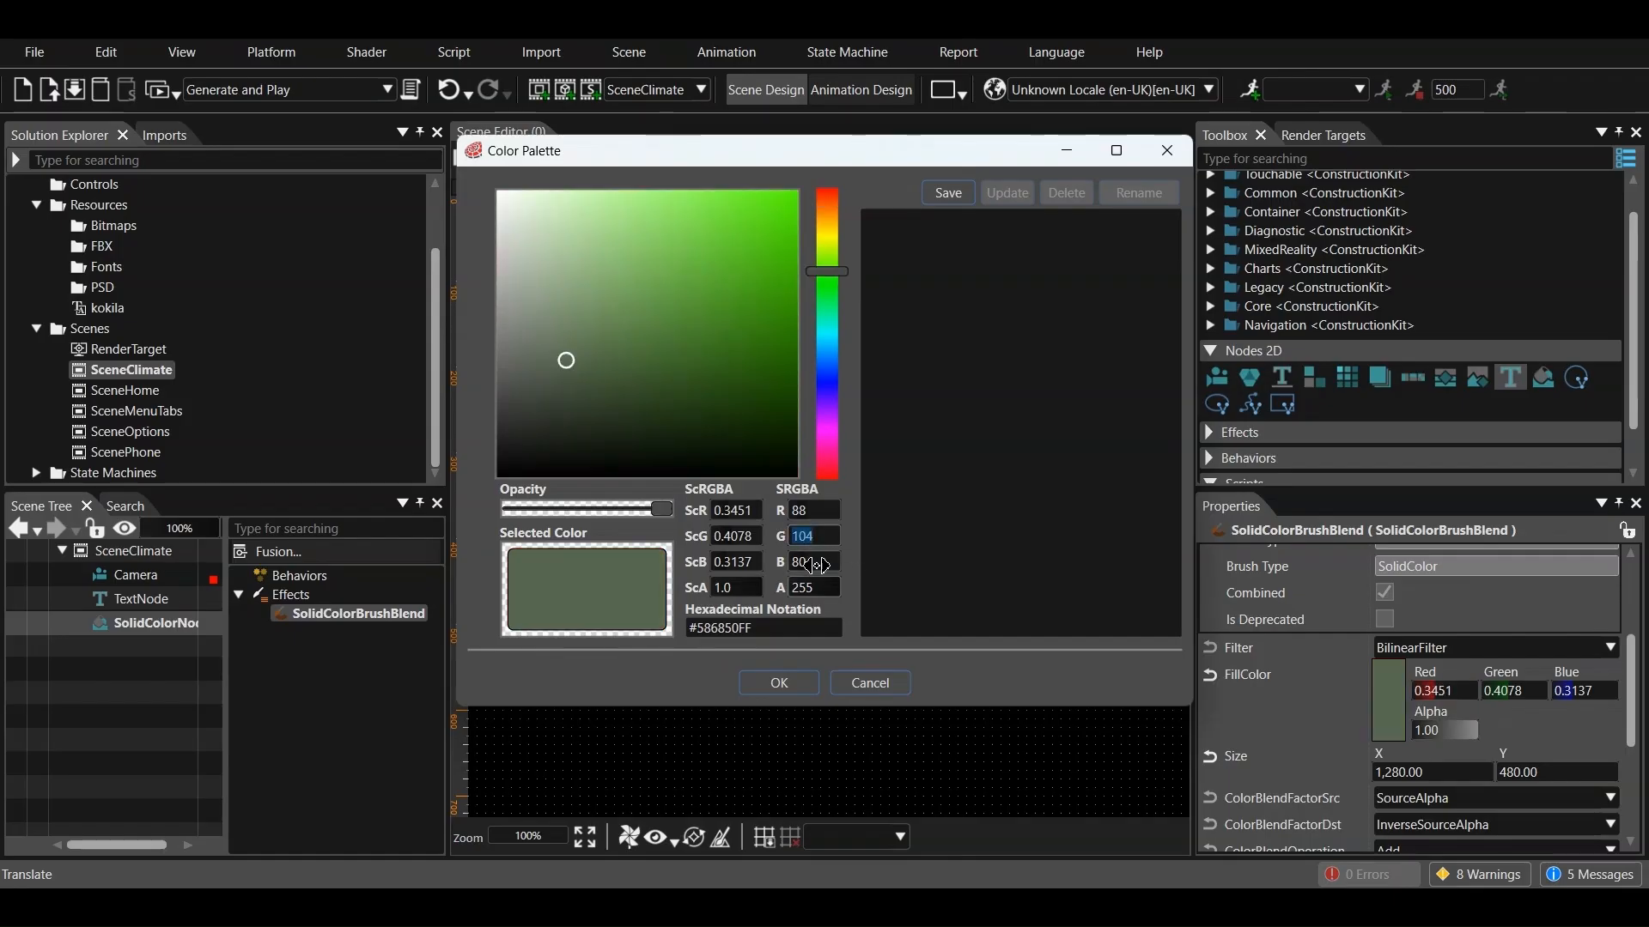
{"action": "type", "text": "116"}
{"action": "key", "text": "Tab"}
{"action": "type", "text": "15"}
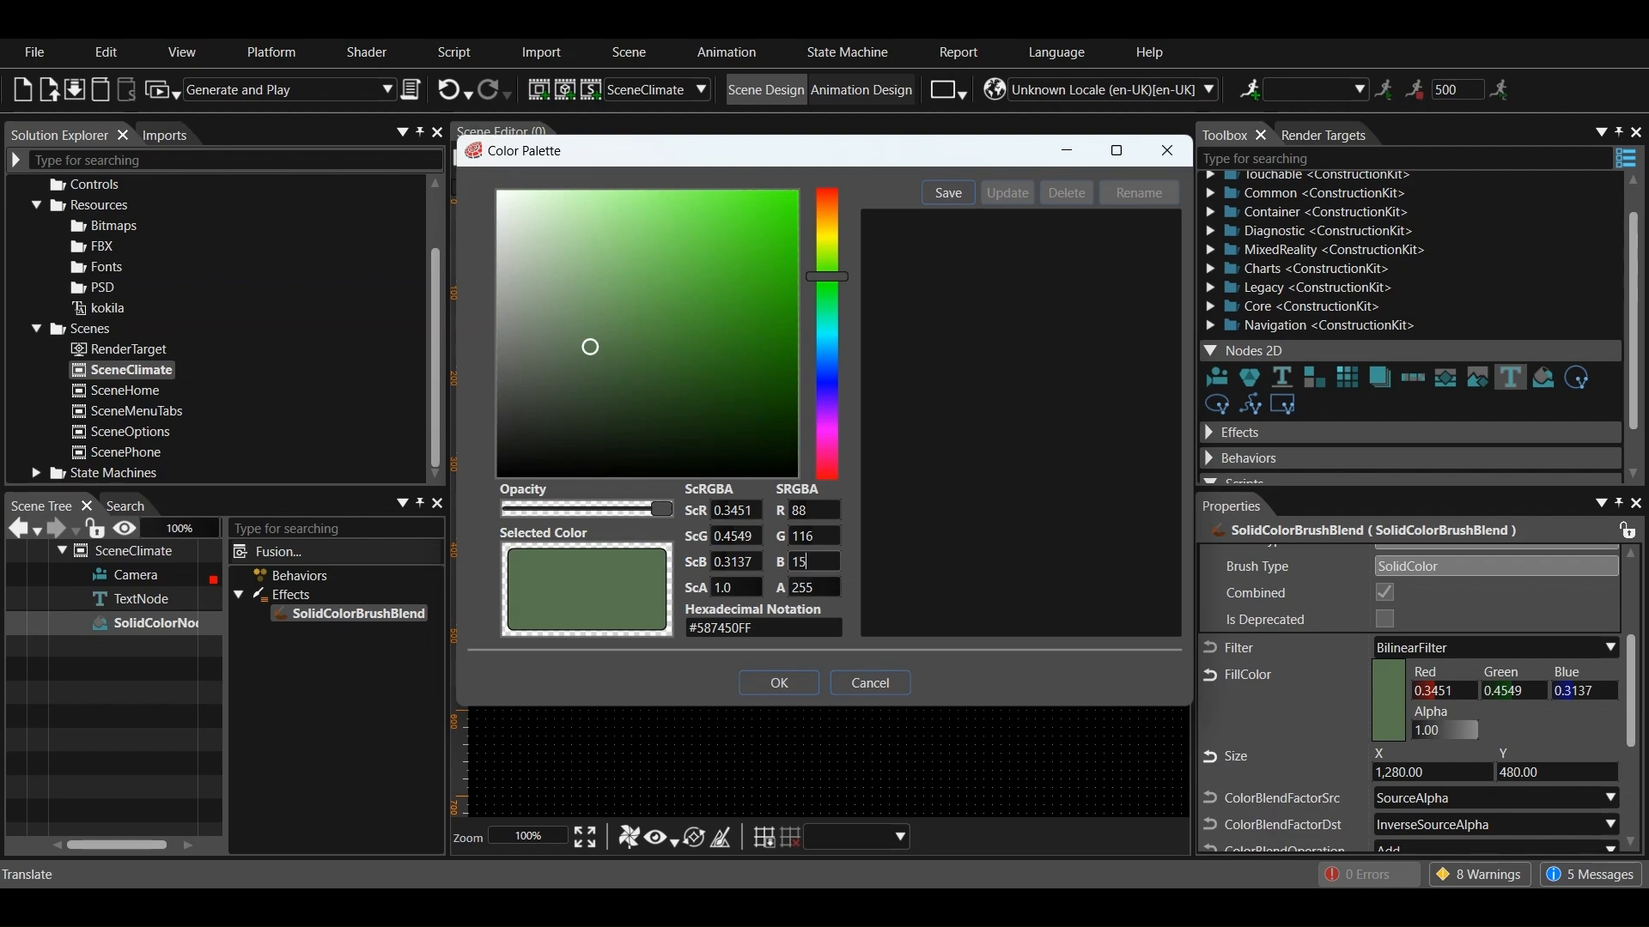
{"action": "left_click", "coordinate": [776, 683]}
Set the text of SceneClimate's text node to "Climate"
{"action": "left_click", "coordinate": [144, 599]}
{"action": "scroll", "coordinate": [1320, 721], "scroll_direction": "down", "scroll_amount": 5}
{"action": "scroll", "coordinate": [1316, 713], "scroll_direction": "down", "scroll_amount": 4}
{"action": "left_click", "coordinate": [1473, 687]}
{"action": "type", "text": "Climate"}
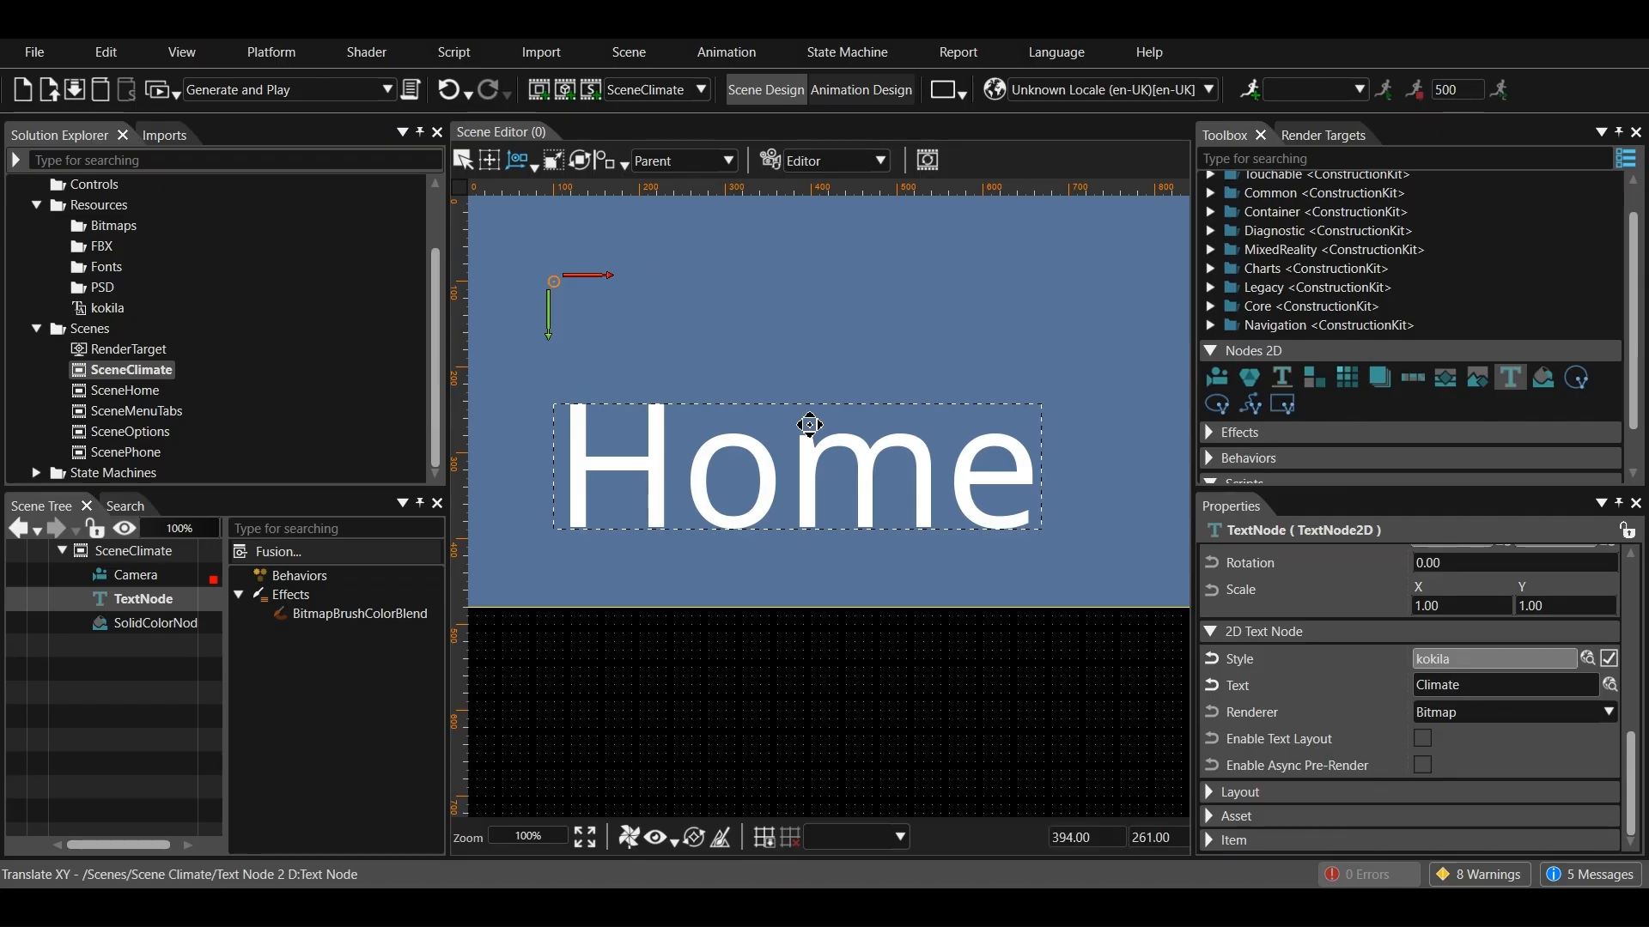
{"action": "left_click", "coordinate": [739, 636]}
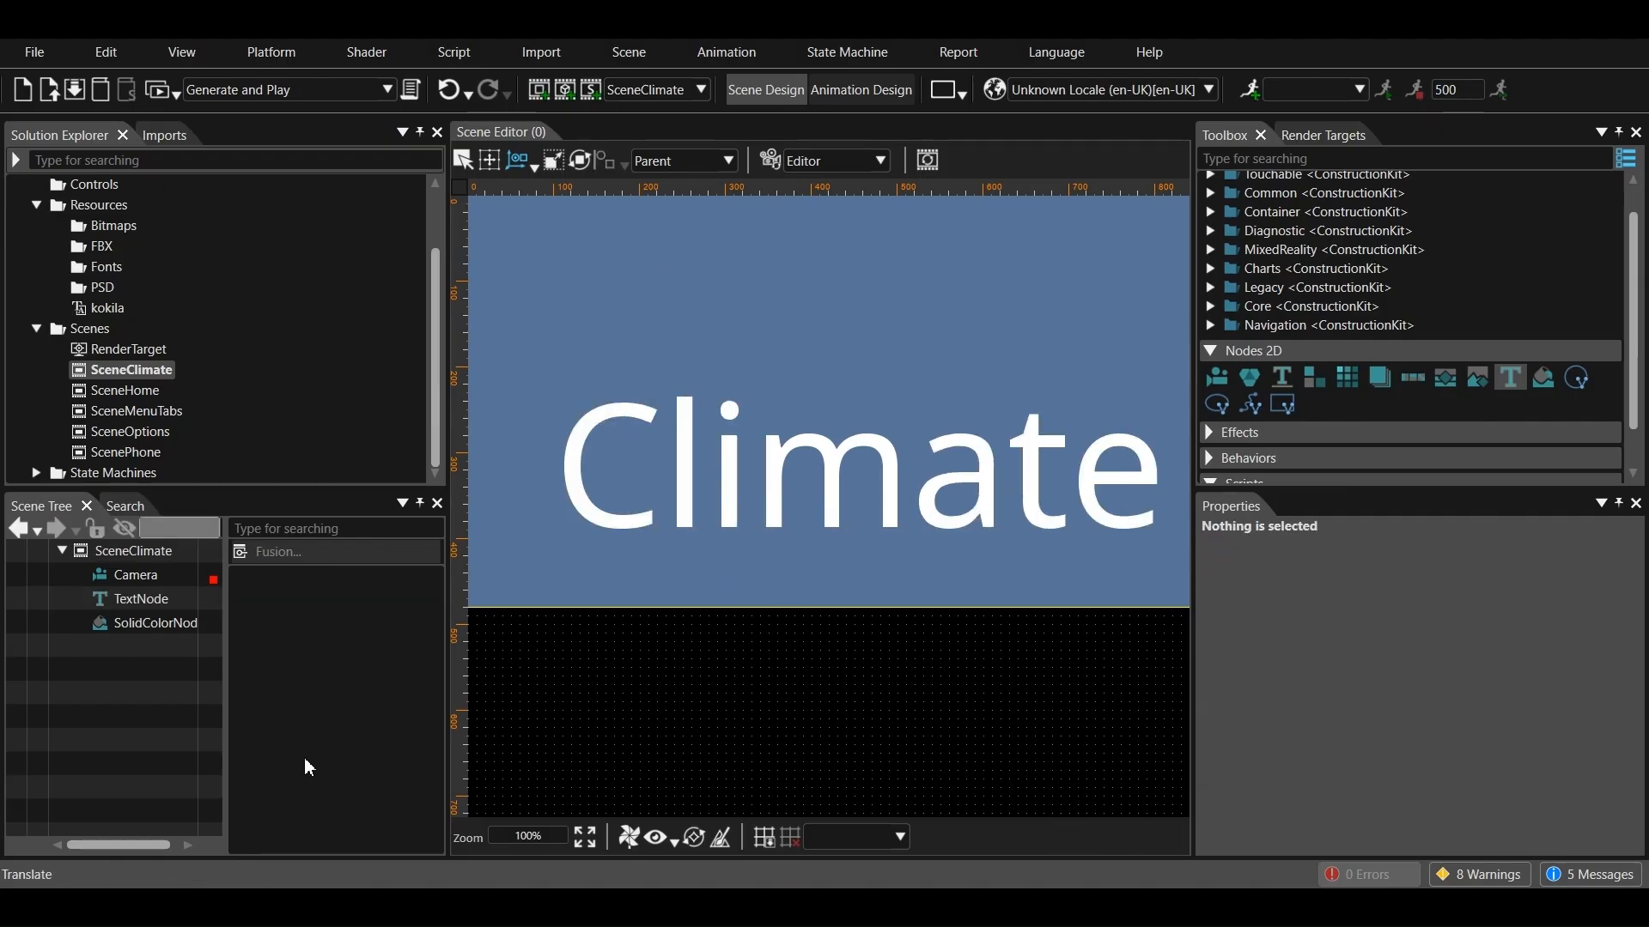
Open ScenePhone and paste the copied text node and solid color node into it
{"action": "double_click", "coordinate": [125, 448]}
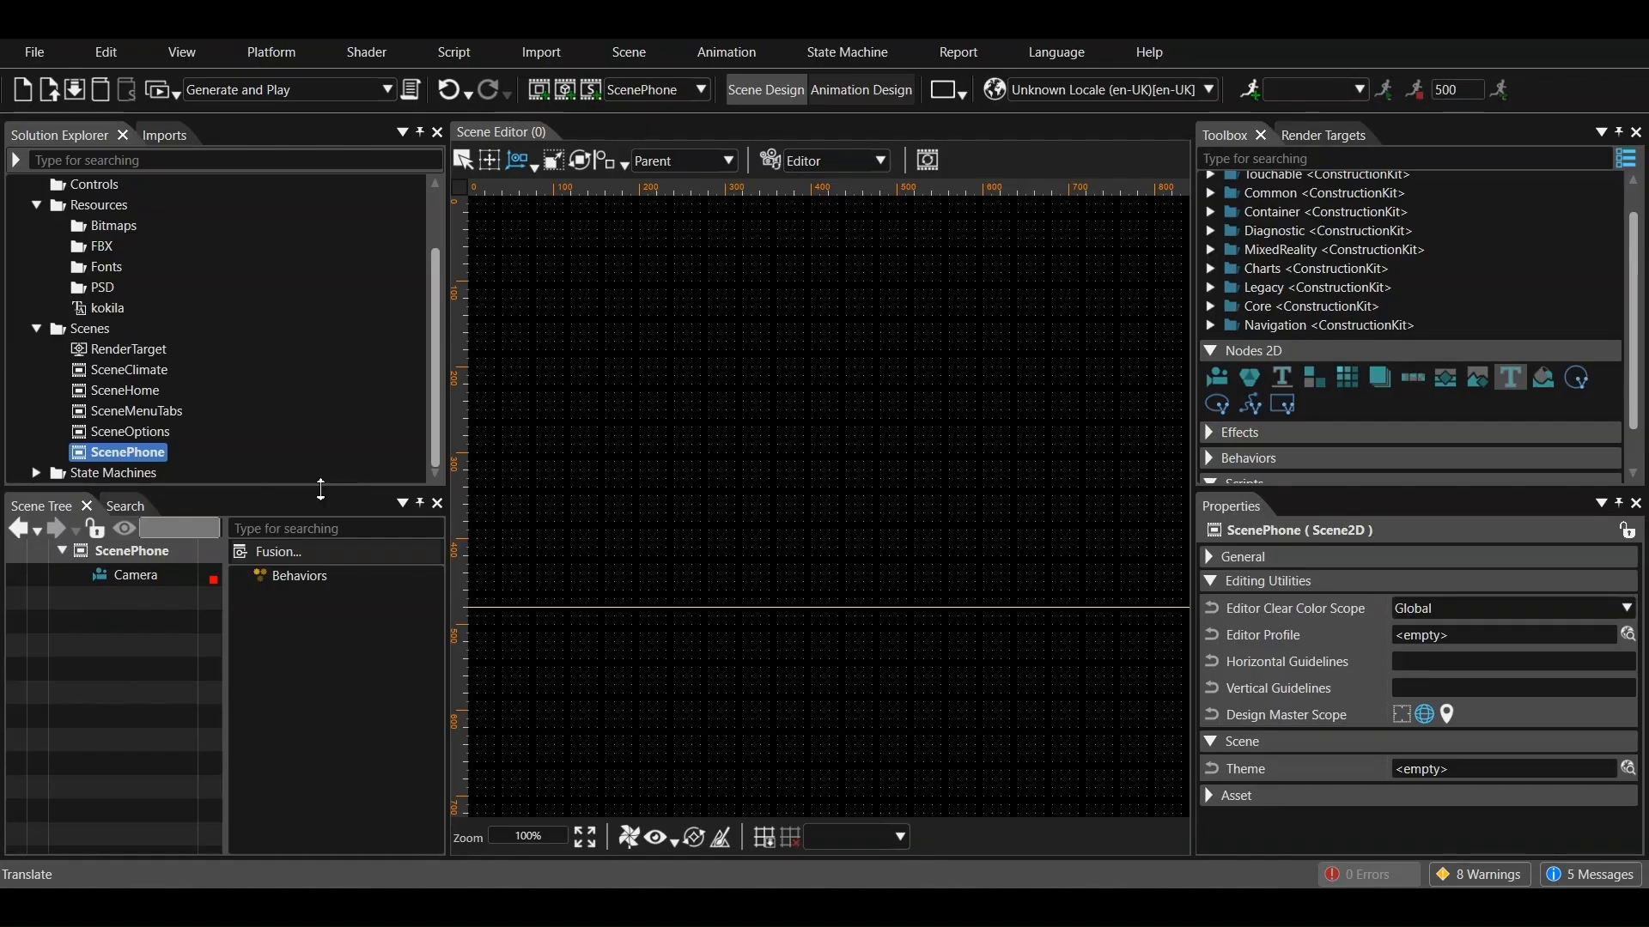
{"action": "right_click", "coordinate": [159, 671]}
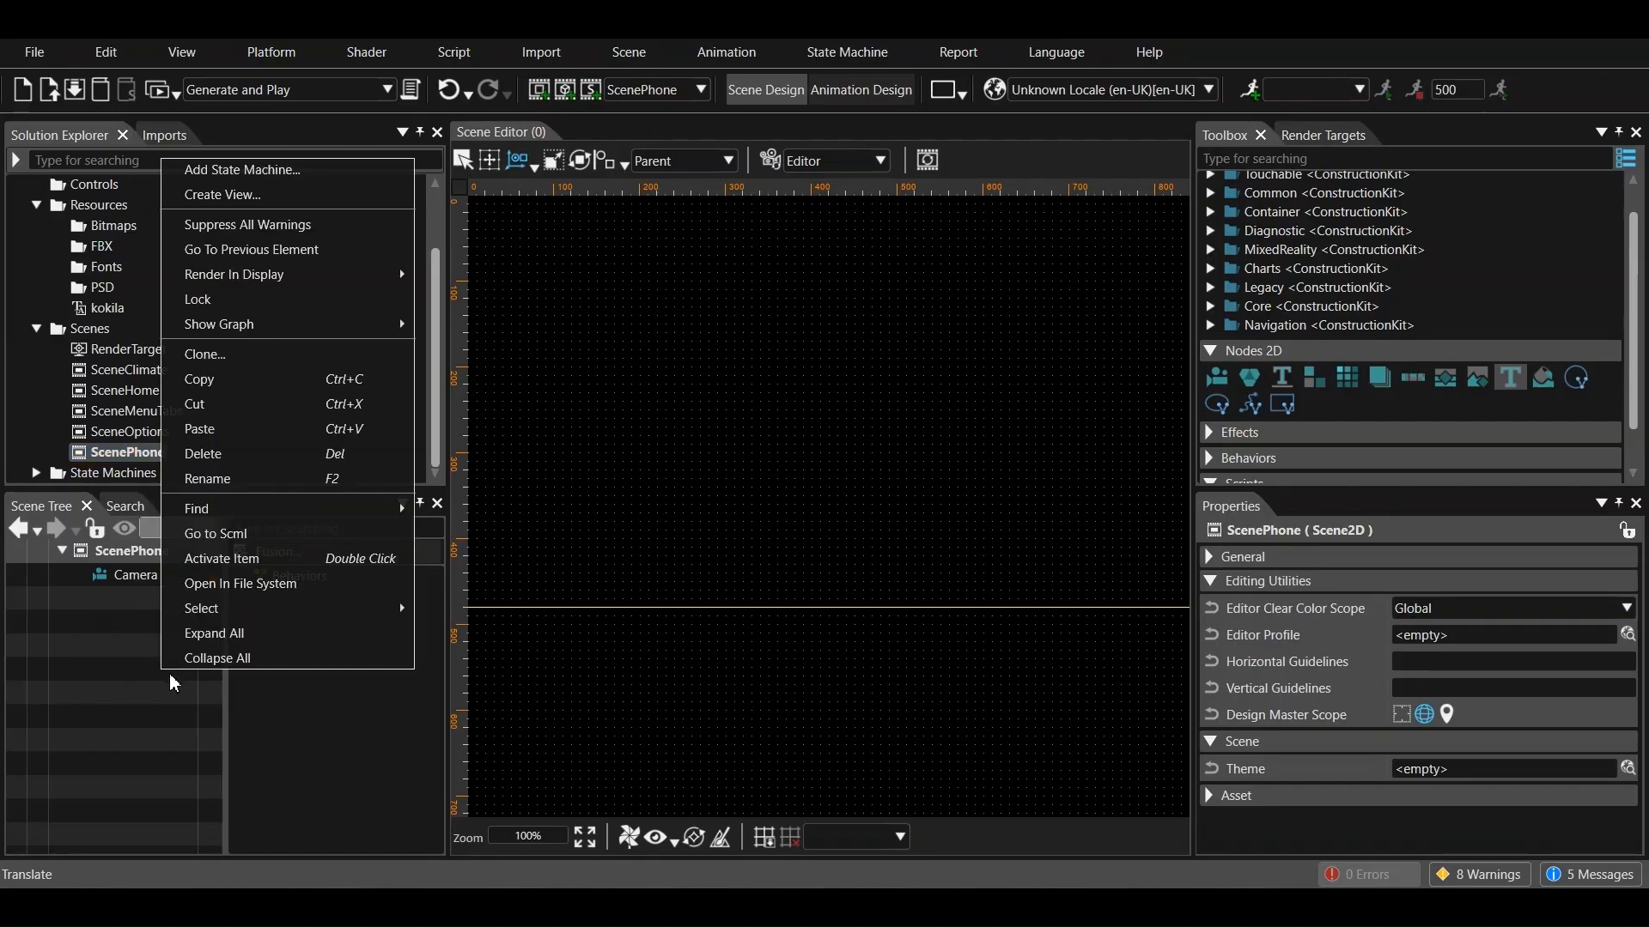
{"action": "left_click", "coordinate": [206, 427]}
{"action": "left_click", "coordinate": [129, 598]}
Set the fill color of ScenePhone's solid color brush to RGB 88, 112, 88
{"action": "left_click", "coordinate": [153, 623]}
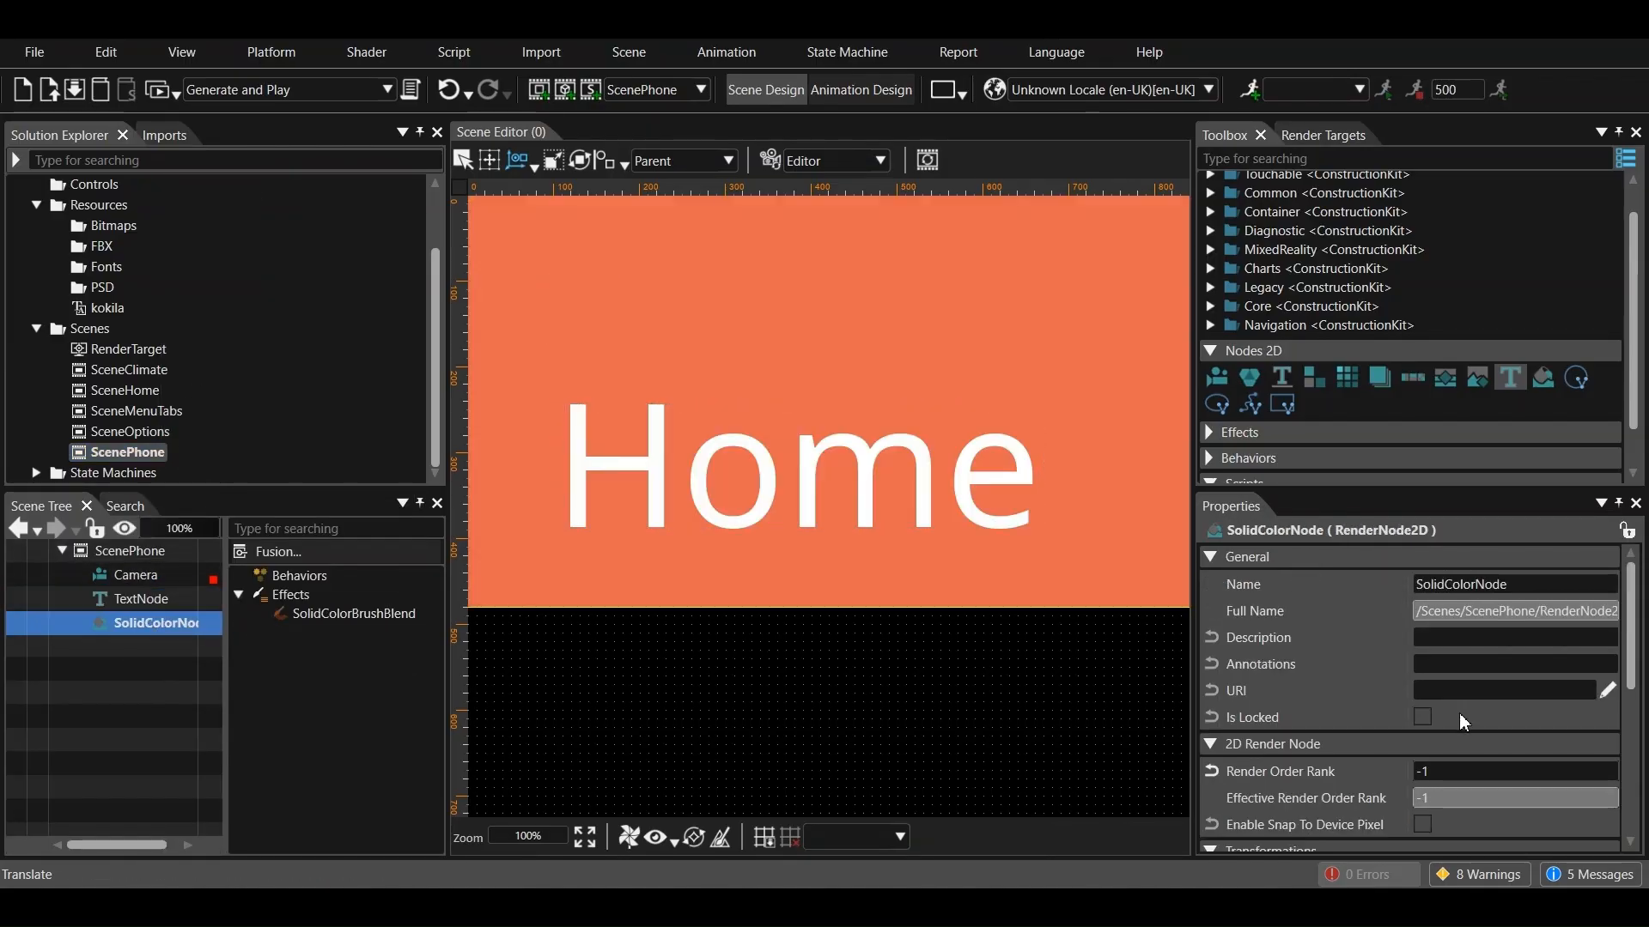
{"action": "scroll", "coordinate": [1457, 693], "scroll_direction": "up", "scroll_amount": 3}
{"action": "left_click", "coordinate": [353, 613]}
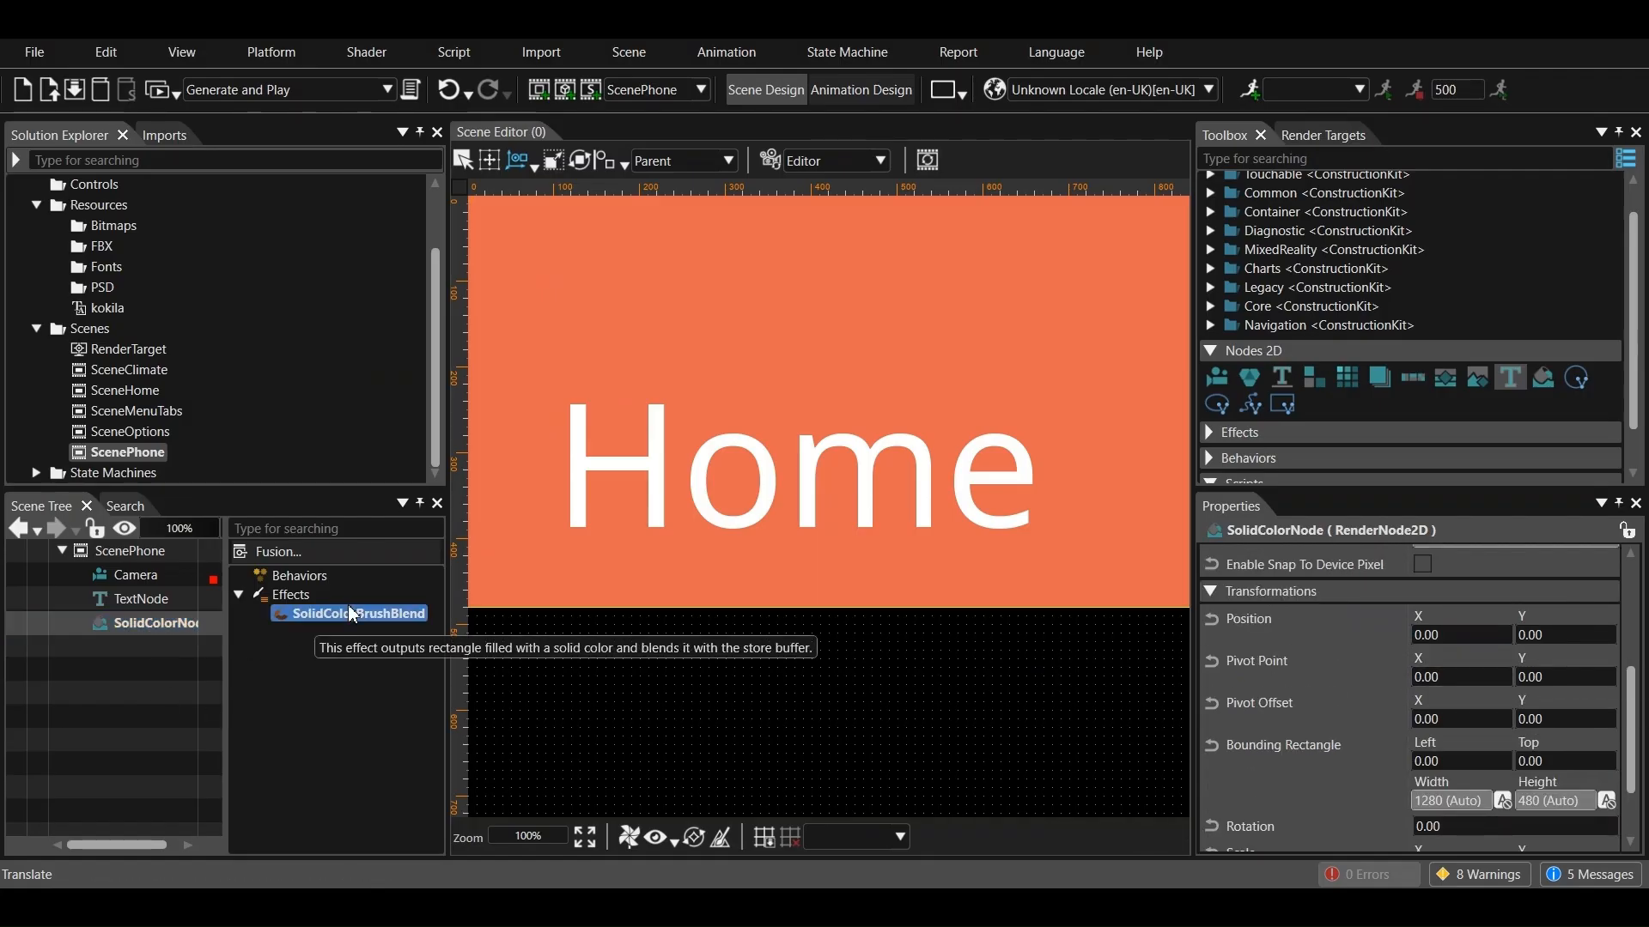
{"action": "scroll", "coordinate": [1352, 717], "scroll_direction": "down", "scroll_amount": 3}
{"action": "left_click", "coordinate": [1394, 704]}
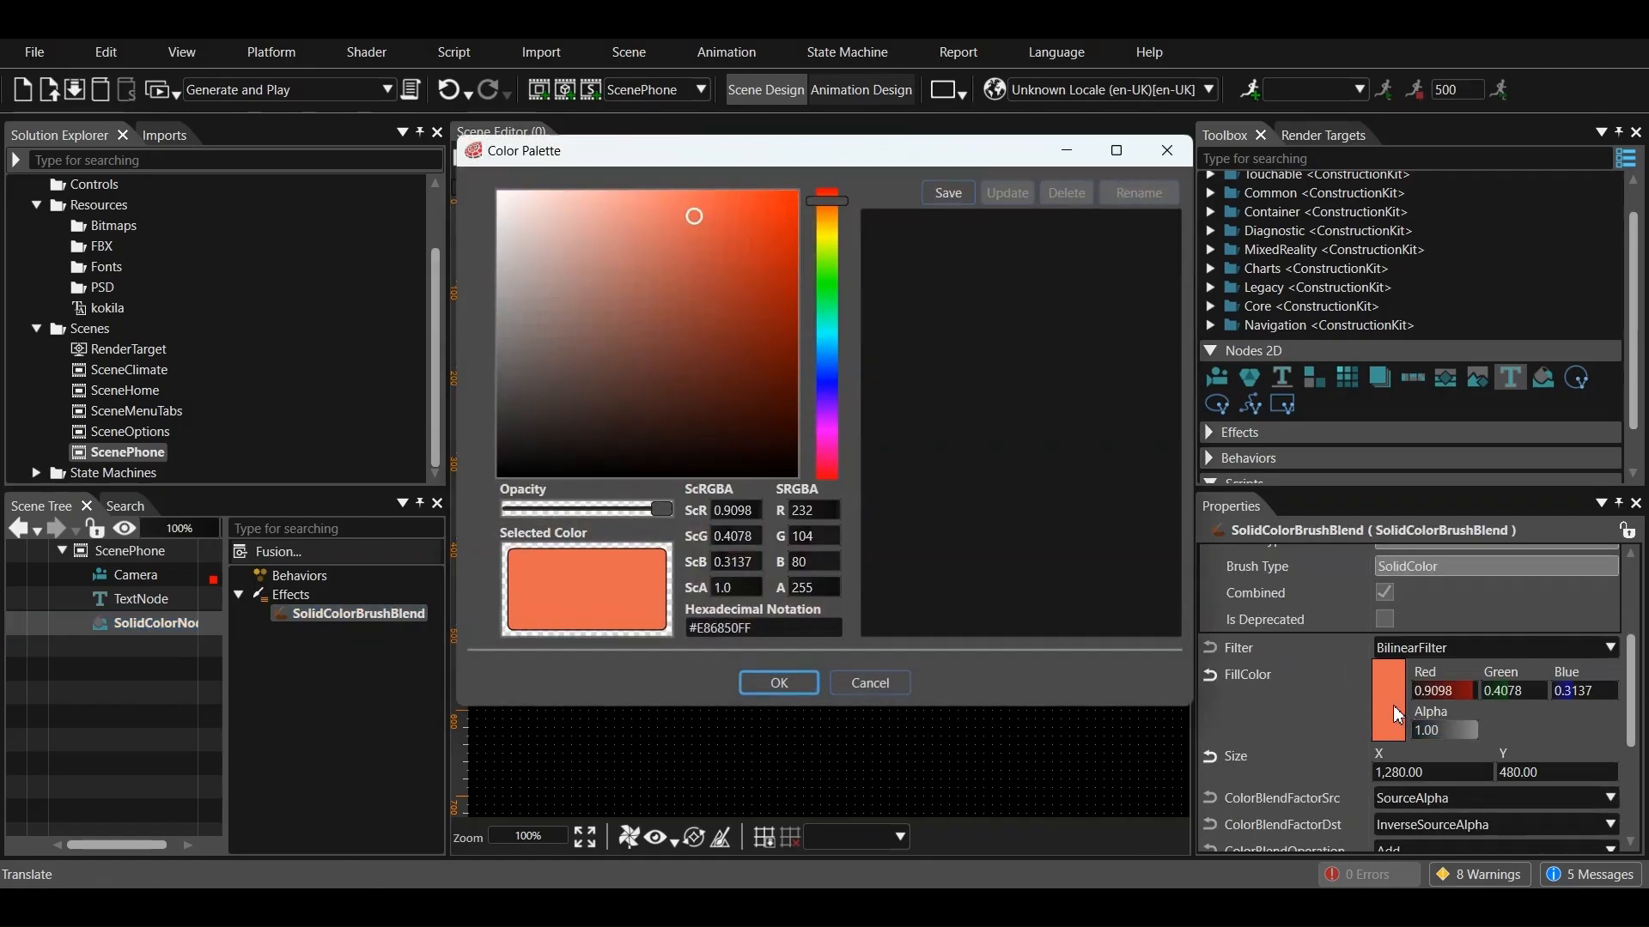
{"action": "double_click", "coordinate": [813, 514]}
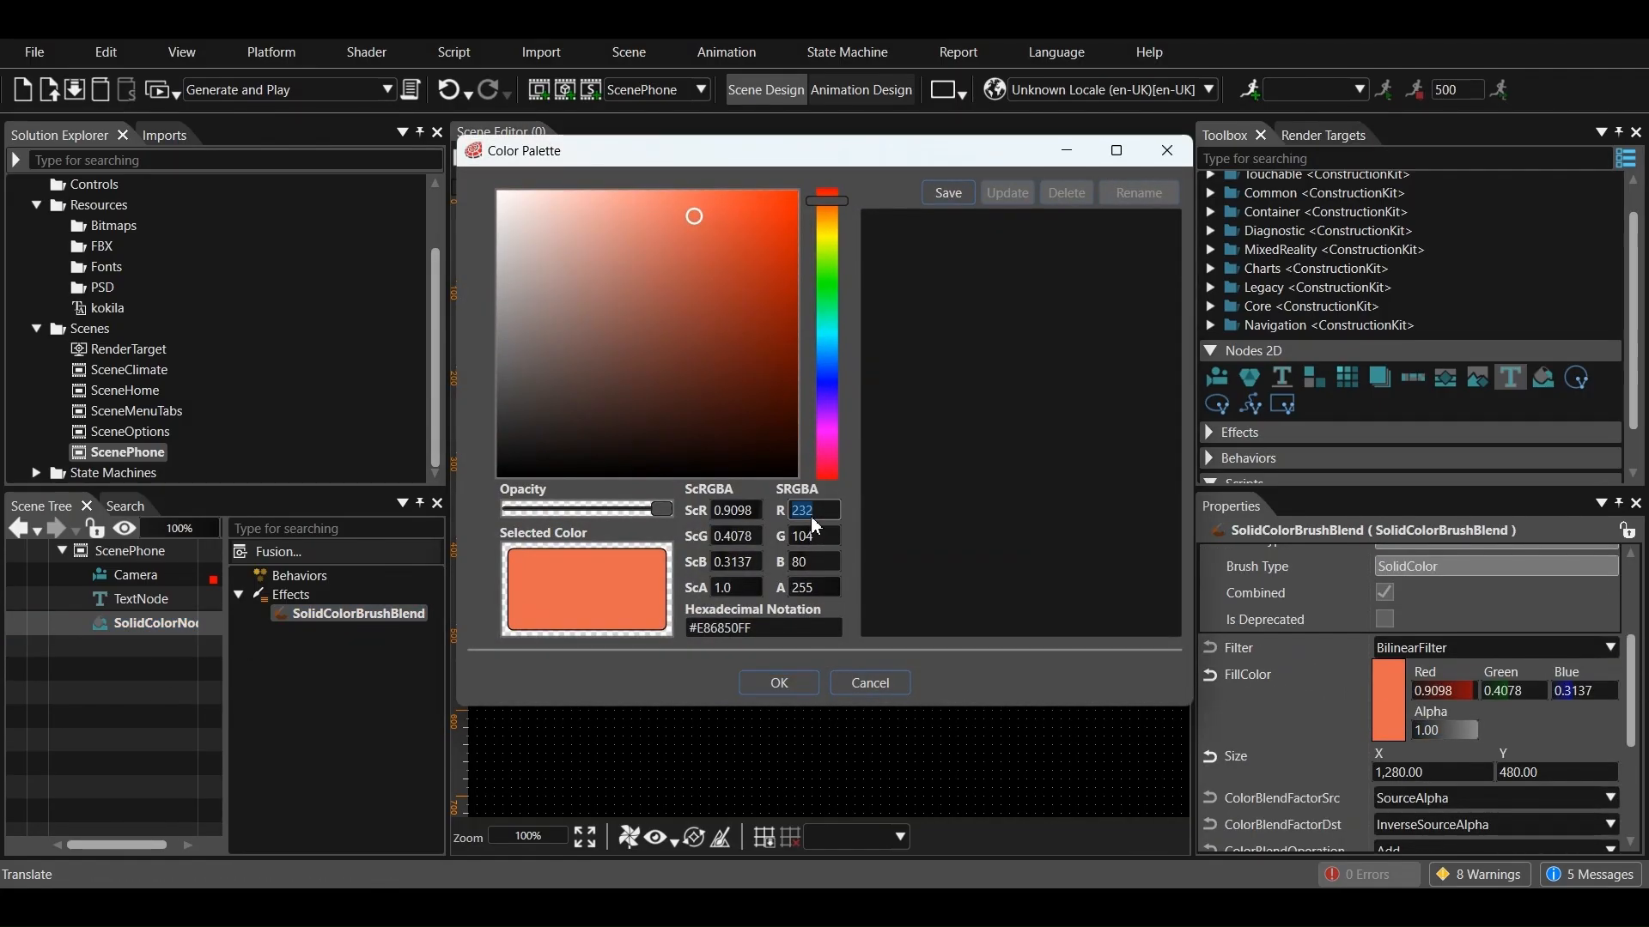
{"action": "type", "text": "88"}
{"action": "double_click", "coordinate": [818, 537]}
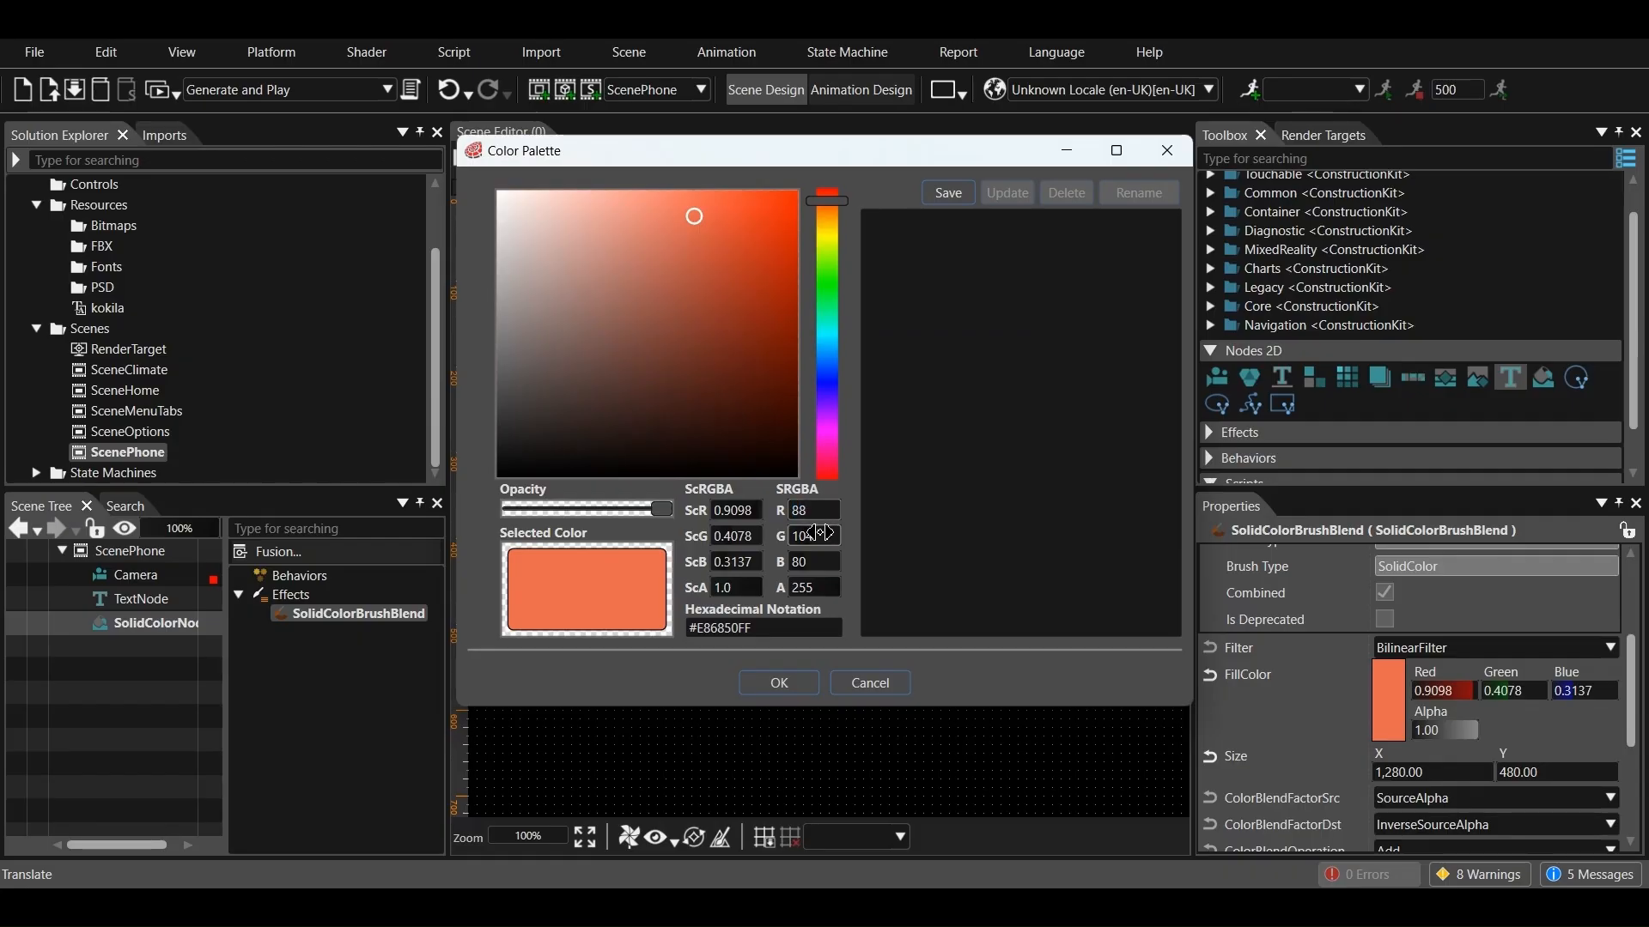
{"action": "type", "text": "112"}
{"action": "double_click", "coordinate": [821, 565]}
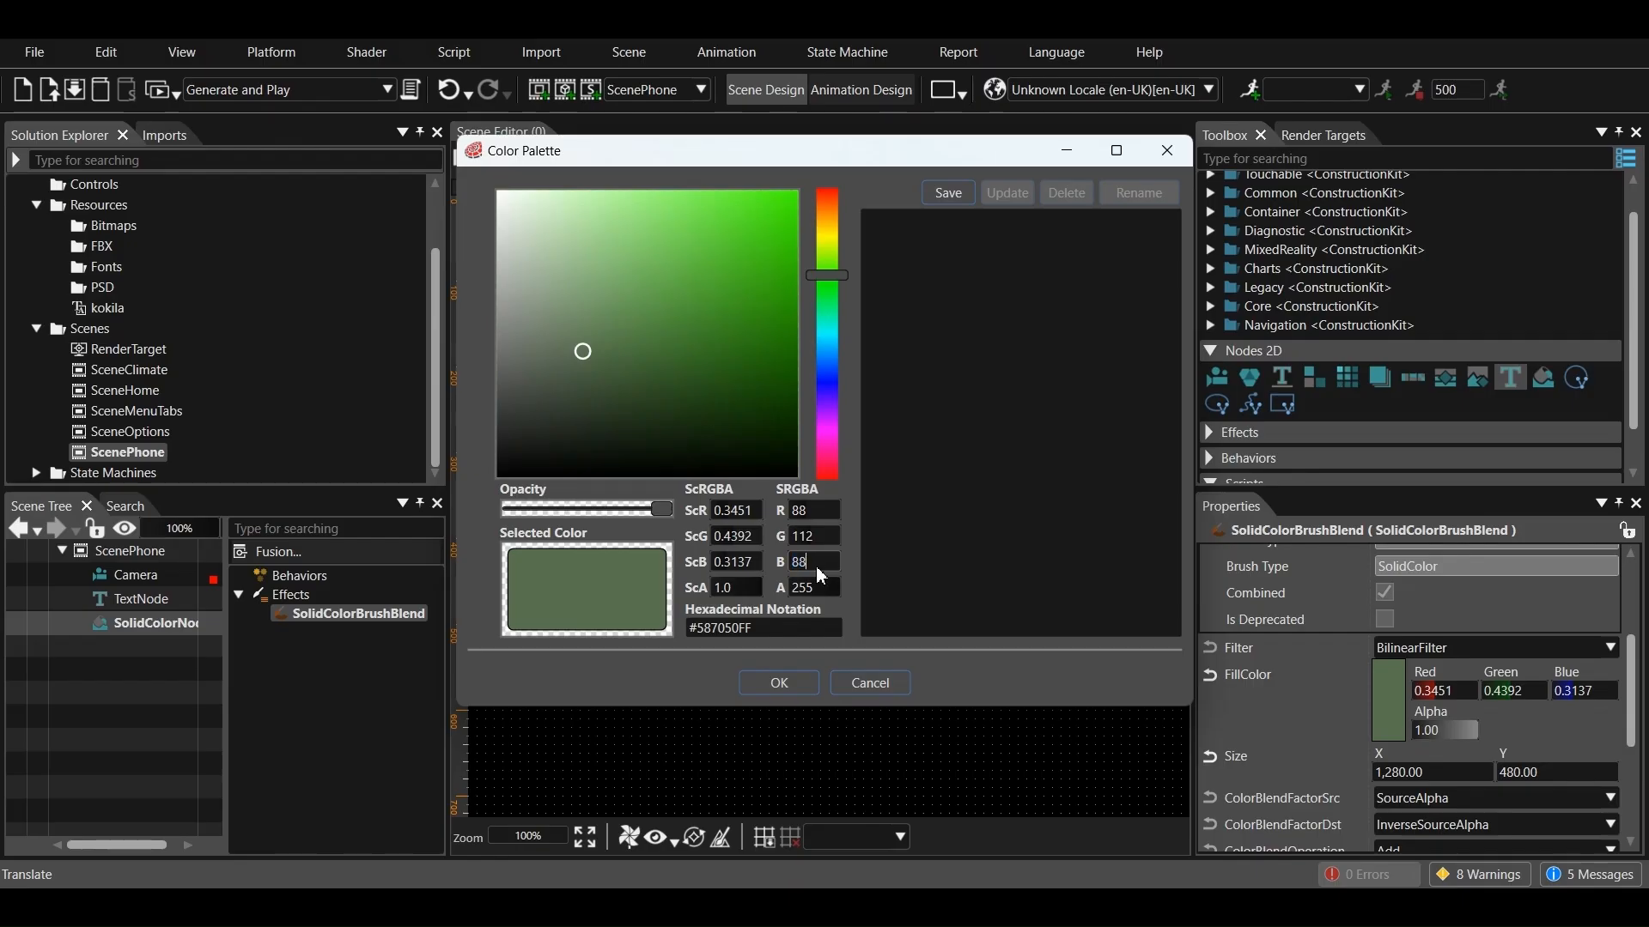
{"action": "left_click", "coordinate": [779, 682]}
Set the text of ScenePhone's text node to "Phone"
{"action": "left_click", "coordinate": [143, 604]}
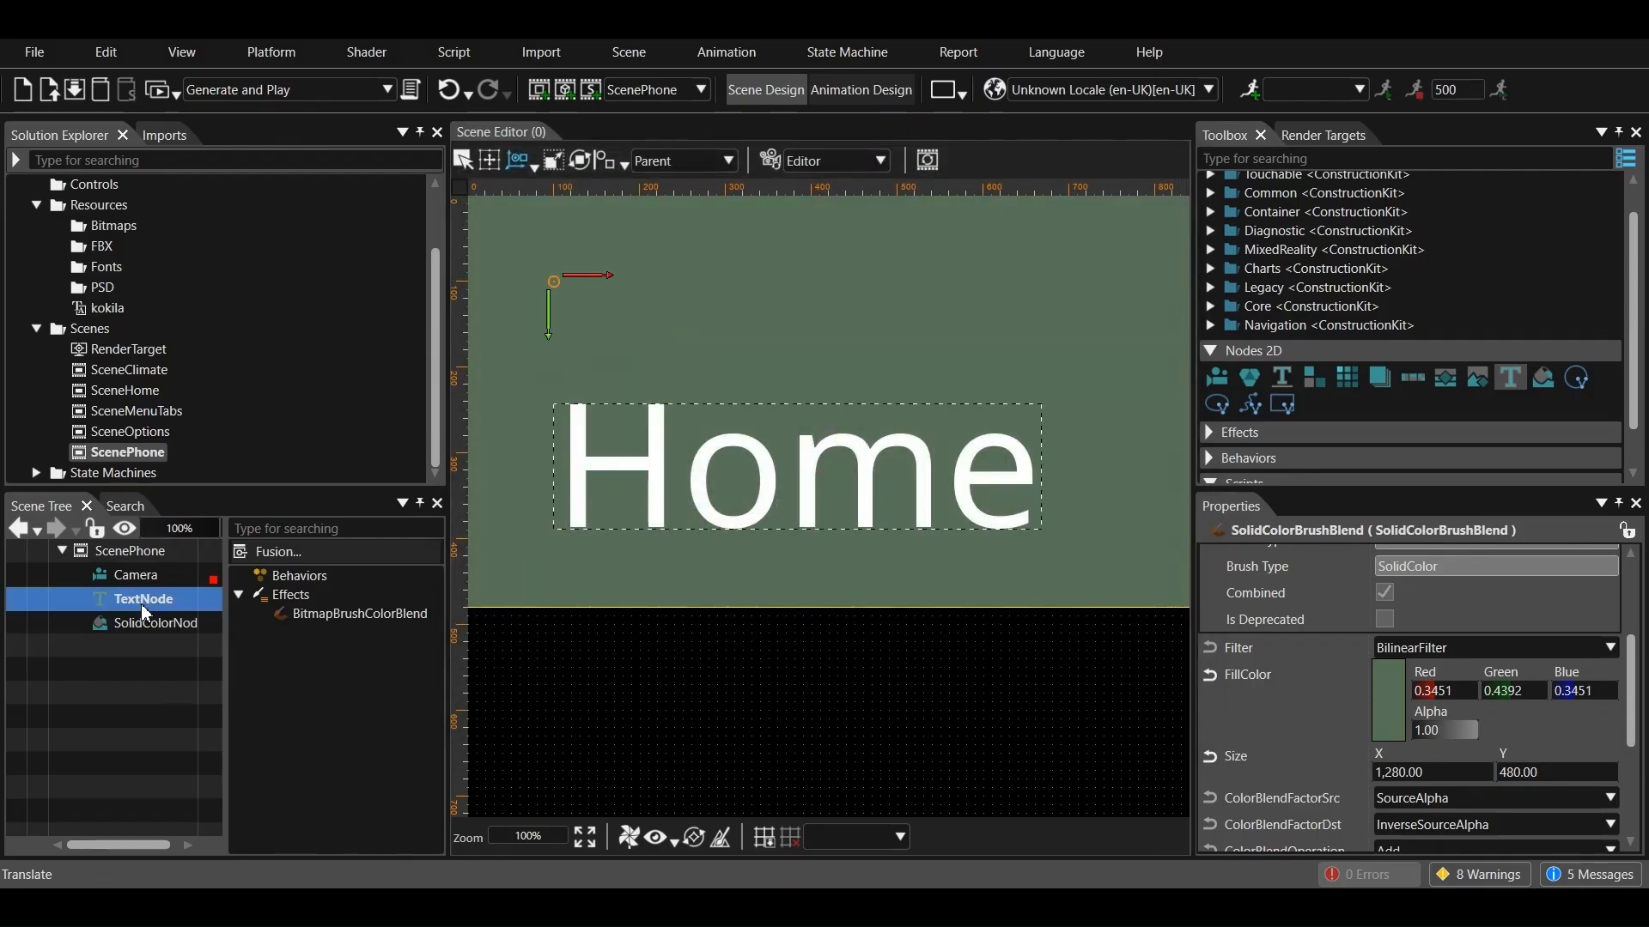
{"action": "scroll", "coordinate": [1366, 724], "scroll_direction": "down", "scroll_amount": 5}
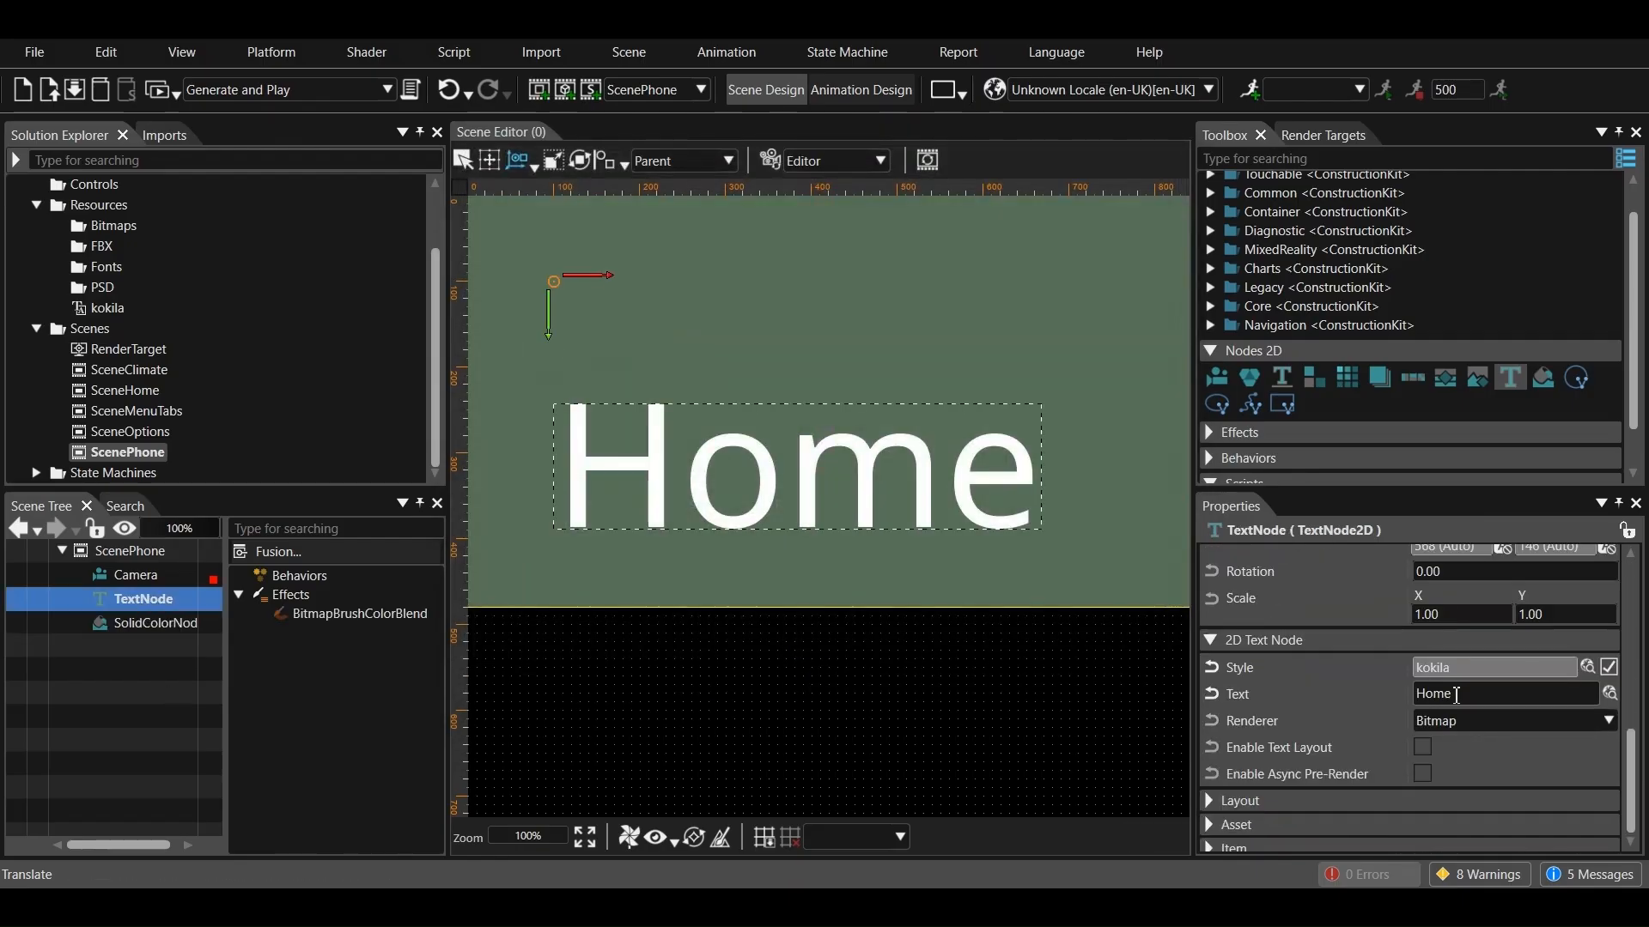
{"action": "double_click", "coordinate": [1455, 695]}
{"action": "type", "text": "Phon"}
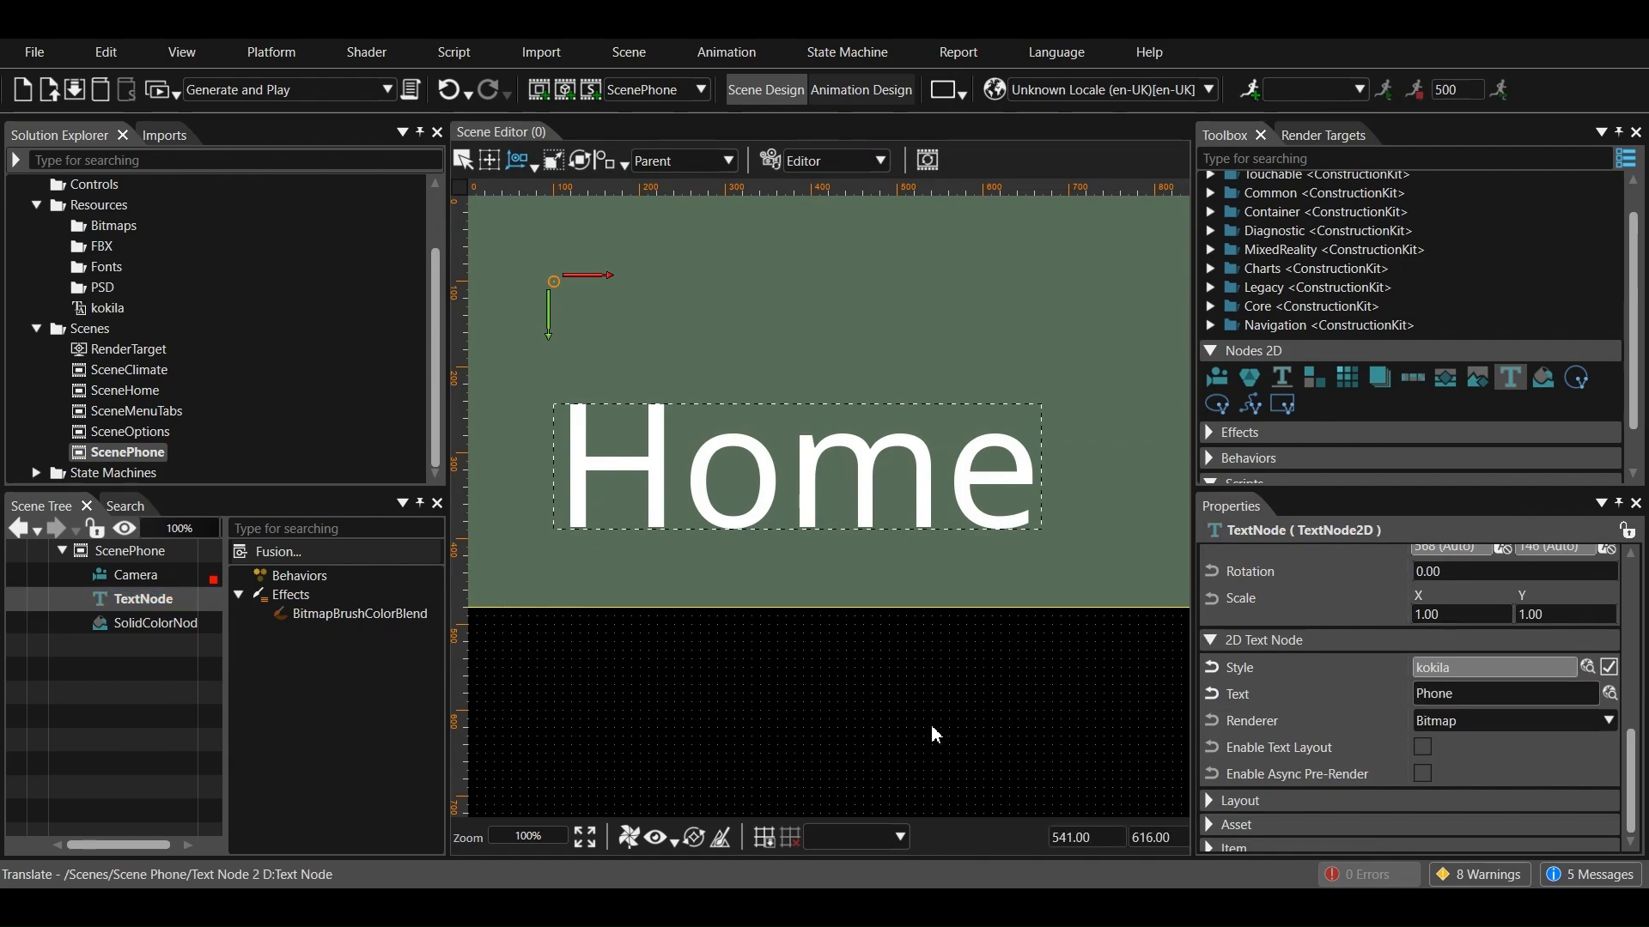
{"action": "left_click", "coordinate": [758, 704]}
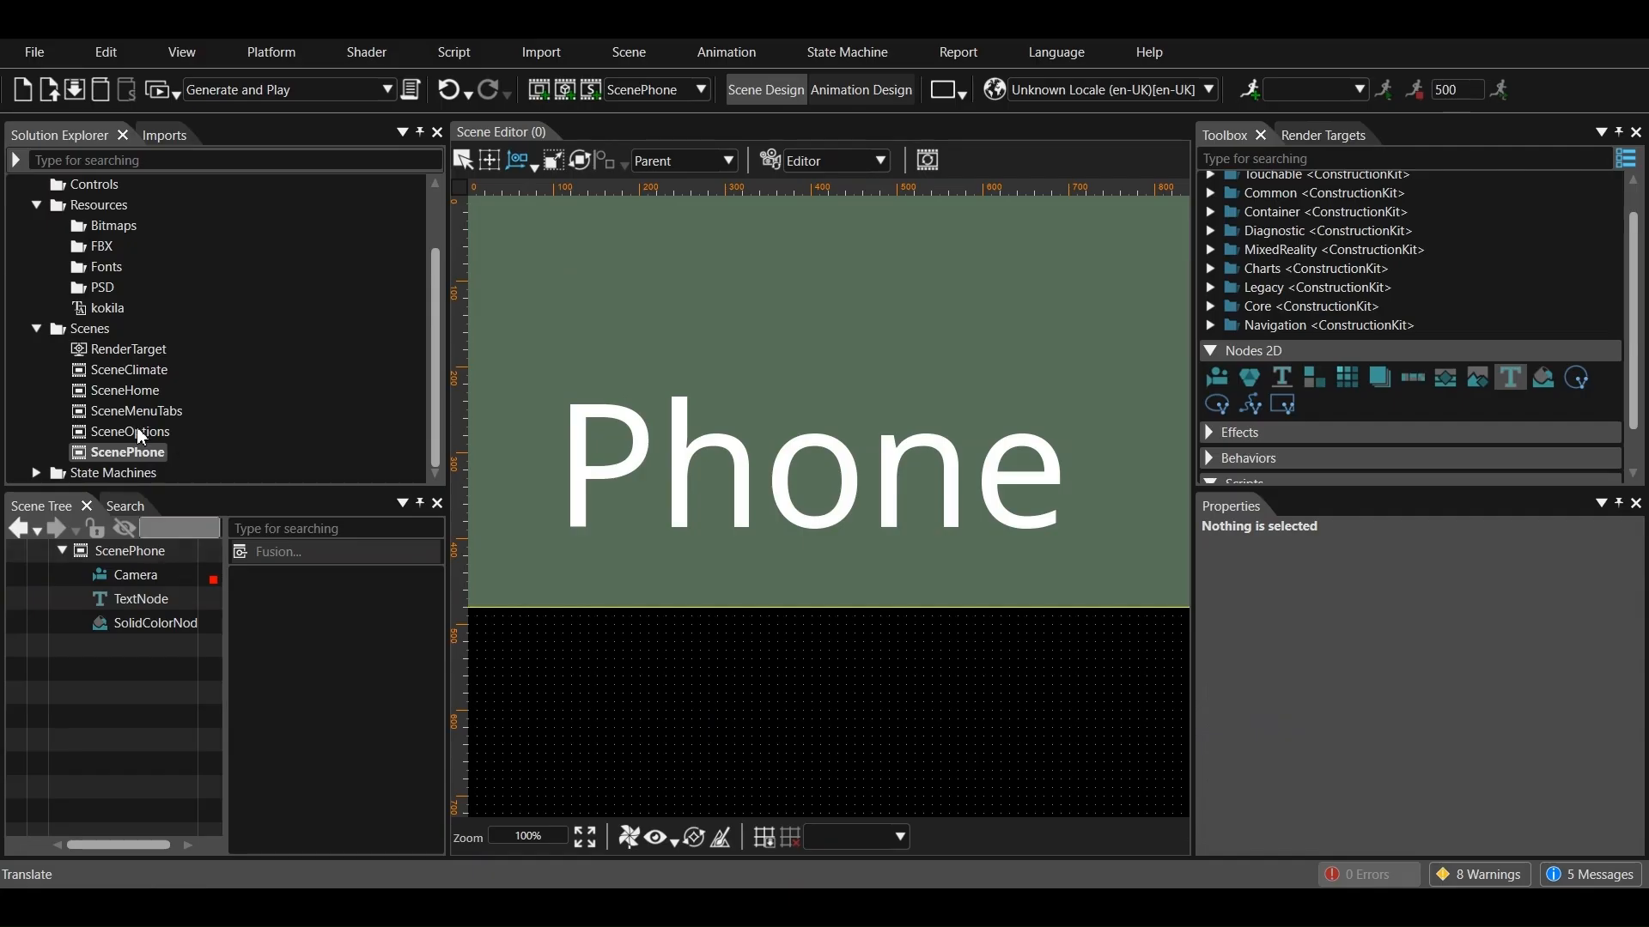
Open SceneOptions and paste the copied text node and solid color node into it
{"action": "double_click", "coordinate": [140, 431]}
{"action": "right_click", "coordinate": [110, 637]}
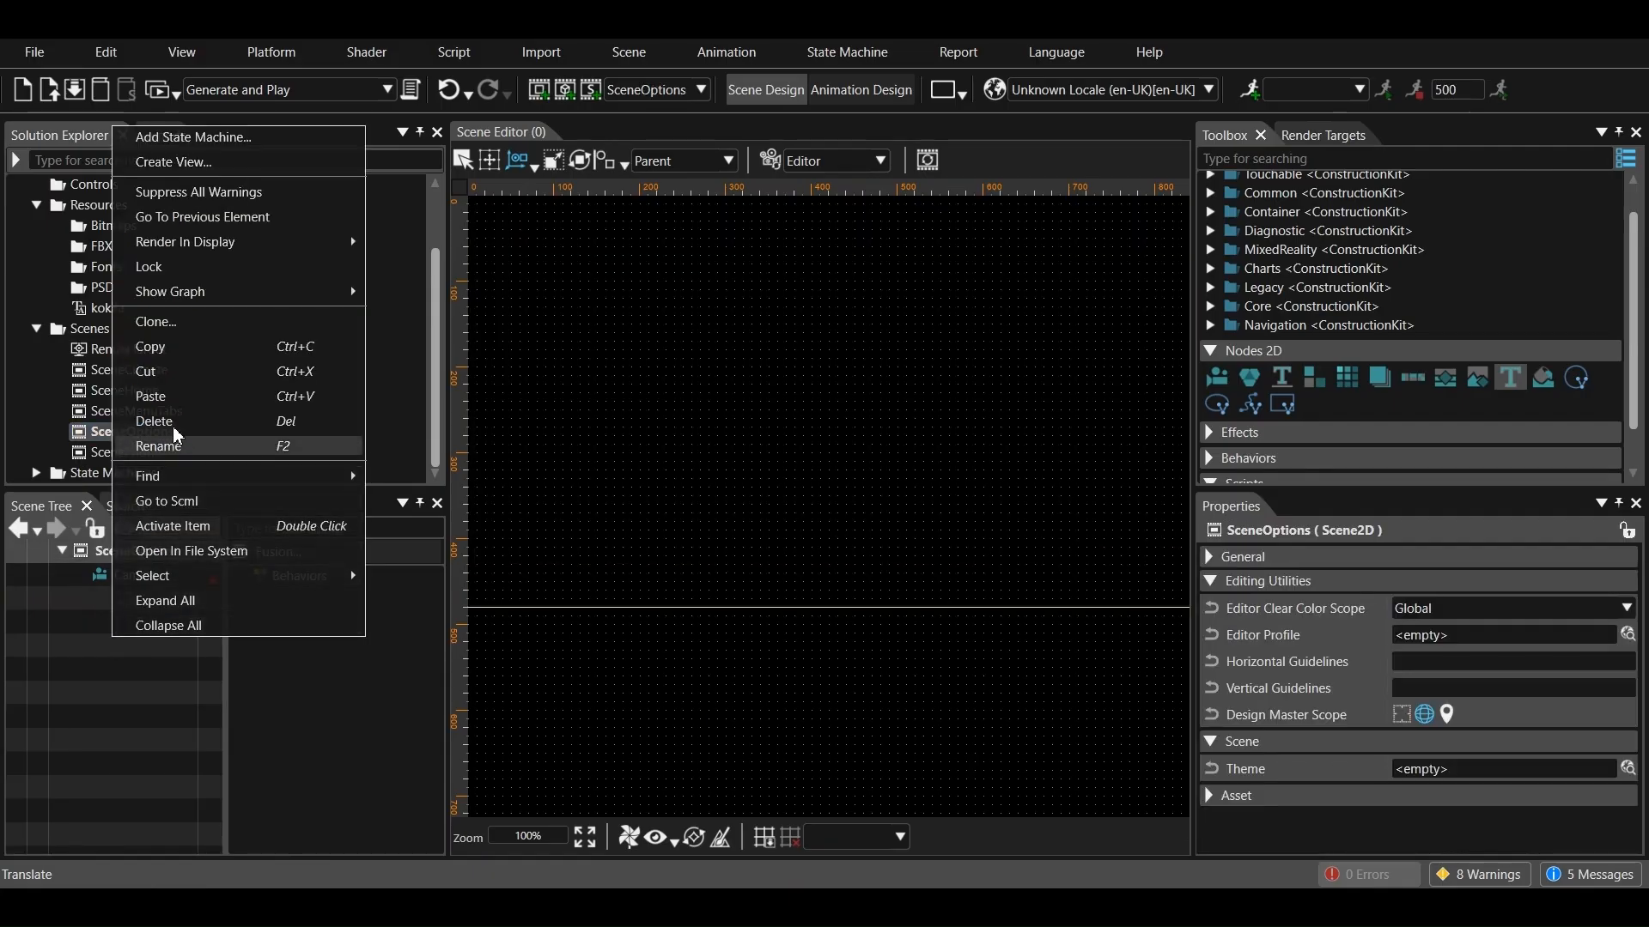
{"action": "left_click", "coordinate": [170, 399]}
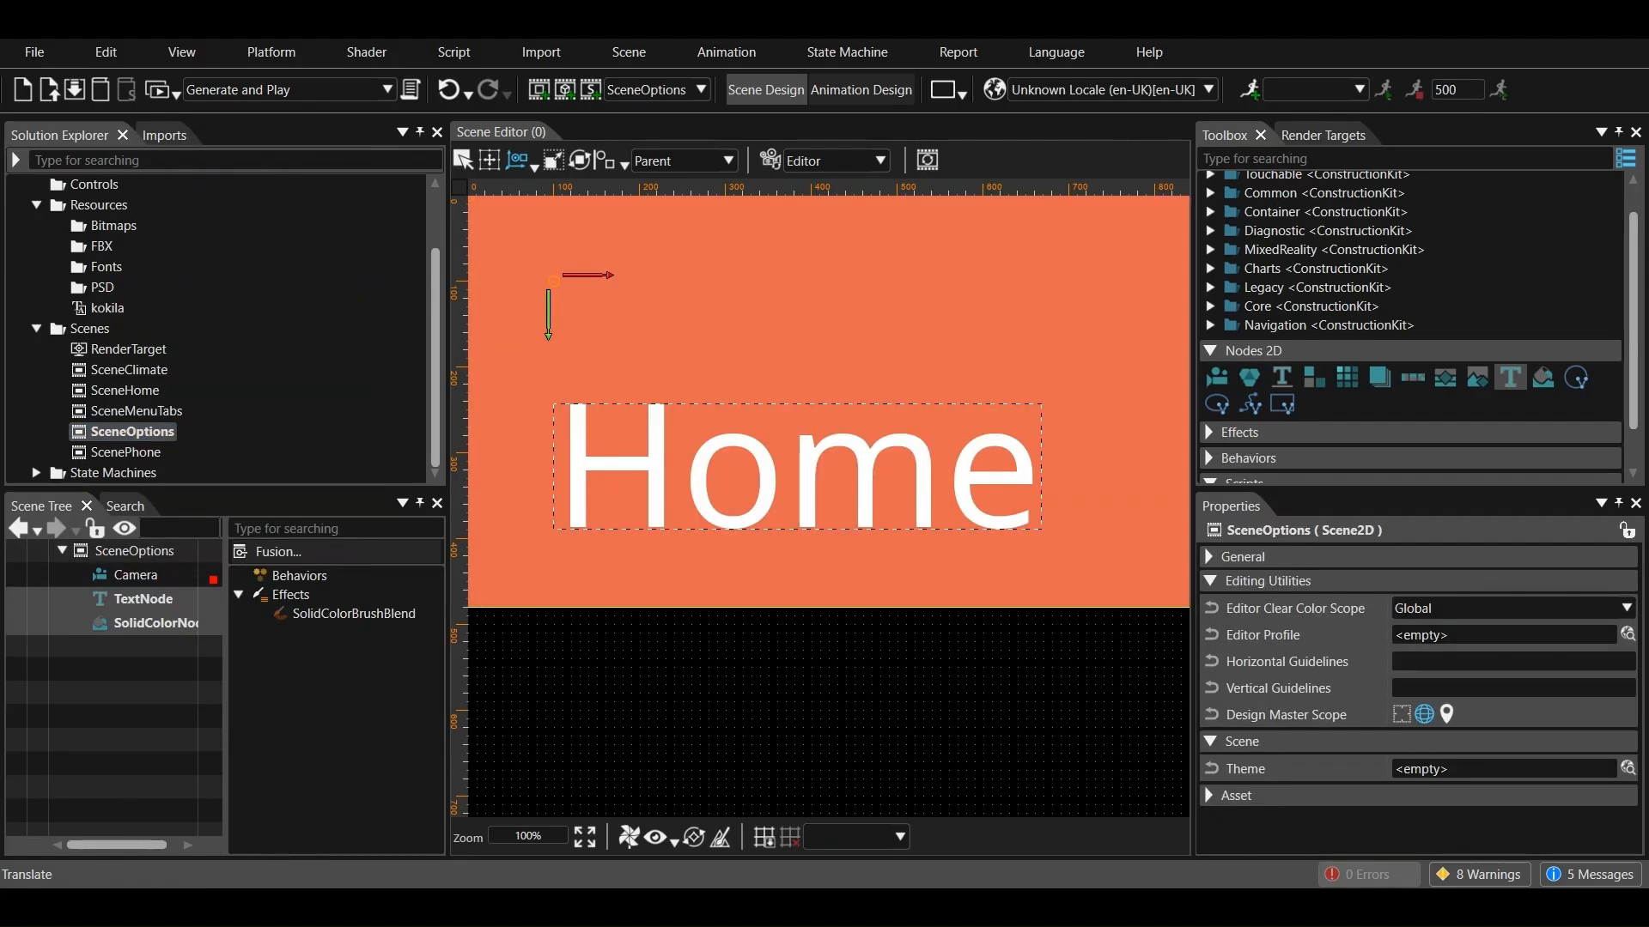
Set the fill color of SceneOptions' solid color brush to RGB 255, 216, 0
{"action": "left_click", "coordinate": [147, 625]}
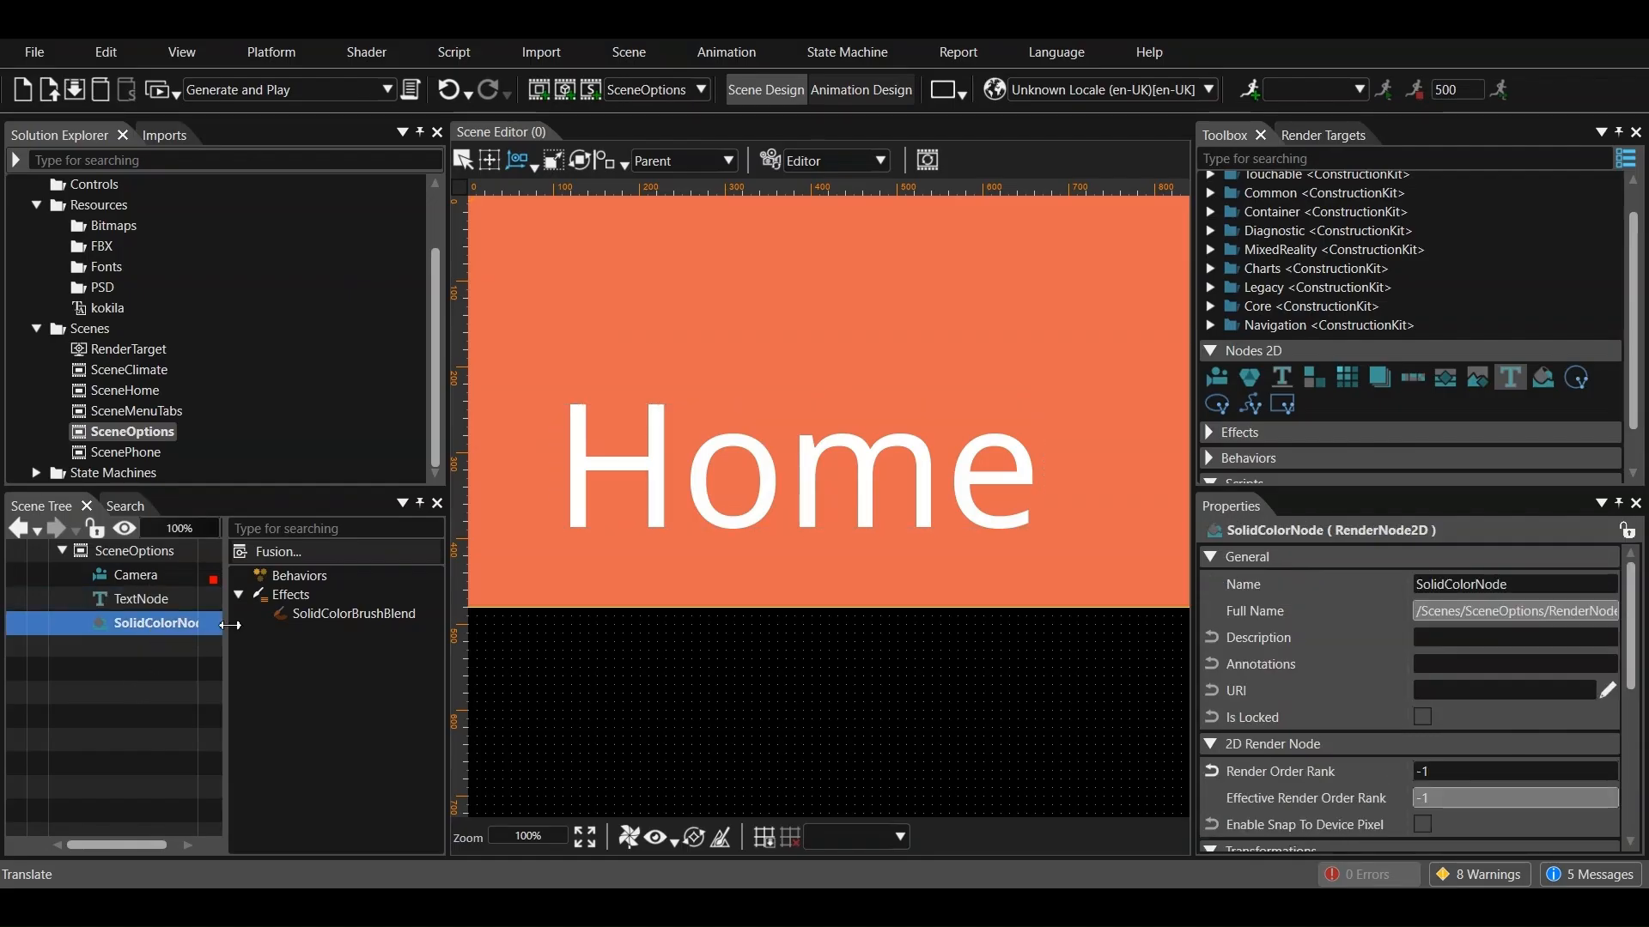
{"action": "left_click", "coordinate": [352, 613]}
{"action": "scroll", "coordinate": [1400, 736], "scroll_direction": "down", "scroll_amount": 2}
{"action": "left_click", "coordinate": [1389, 797]}
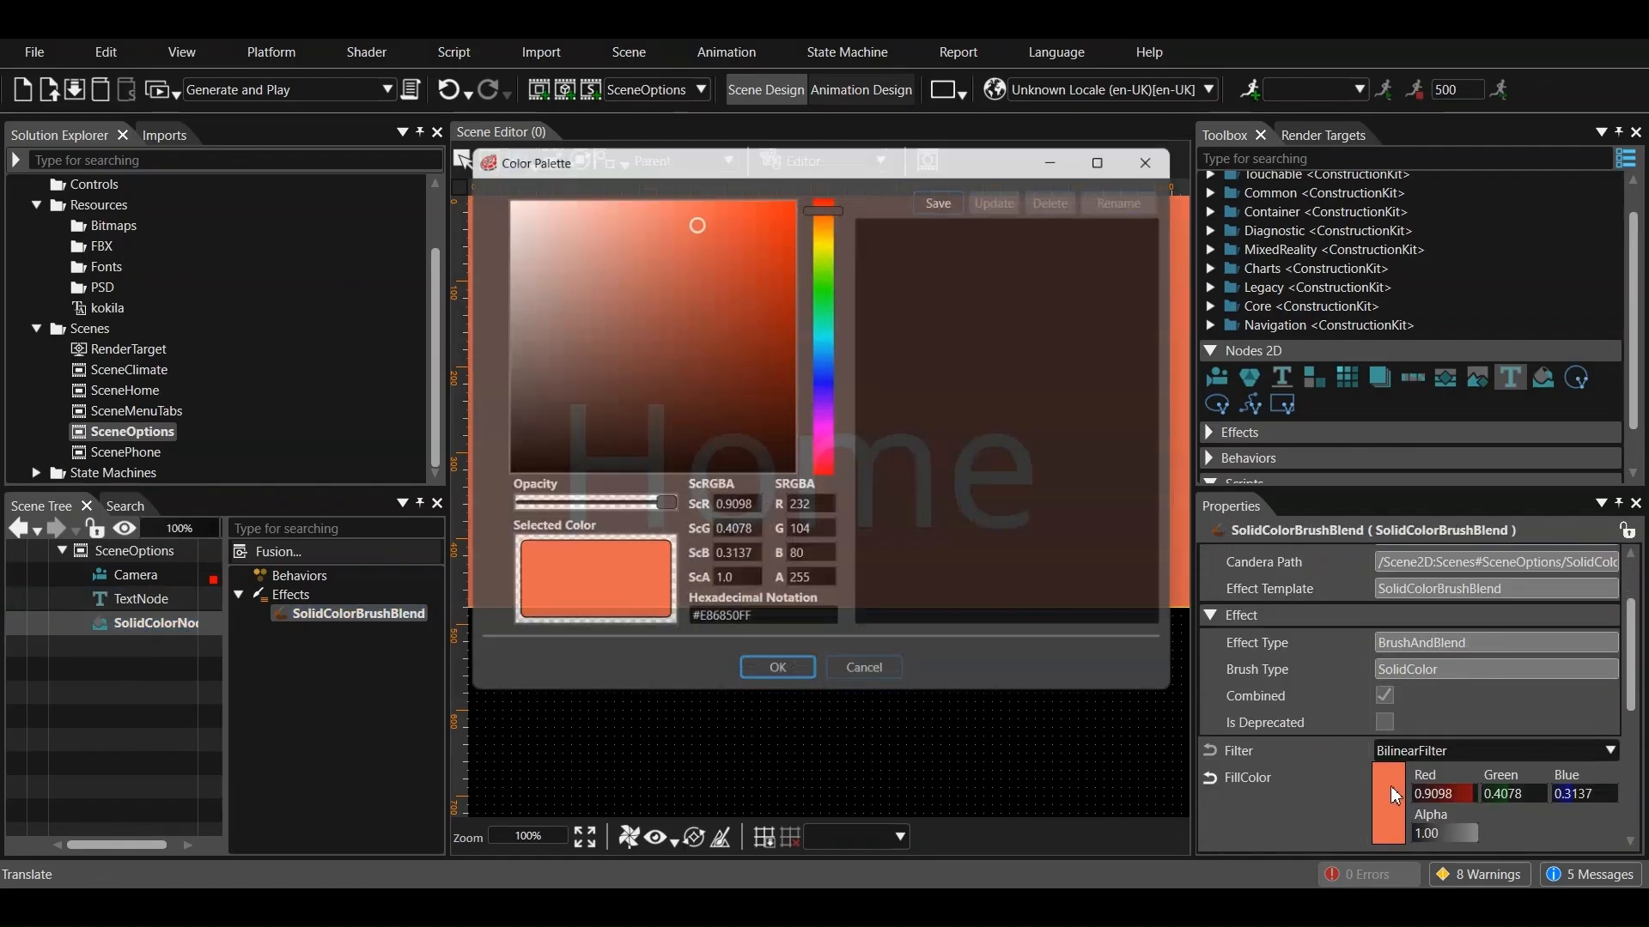
{"action": "double_click", "coordinate": [827, 510]}
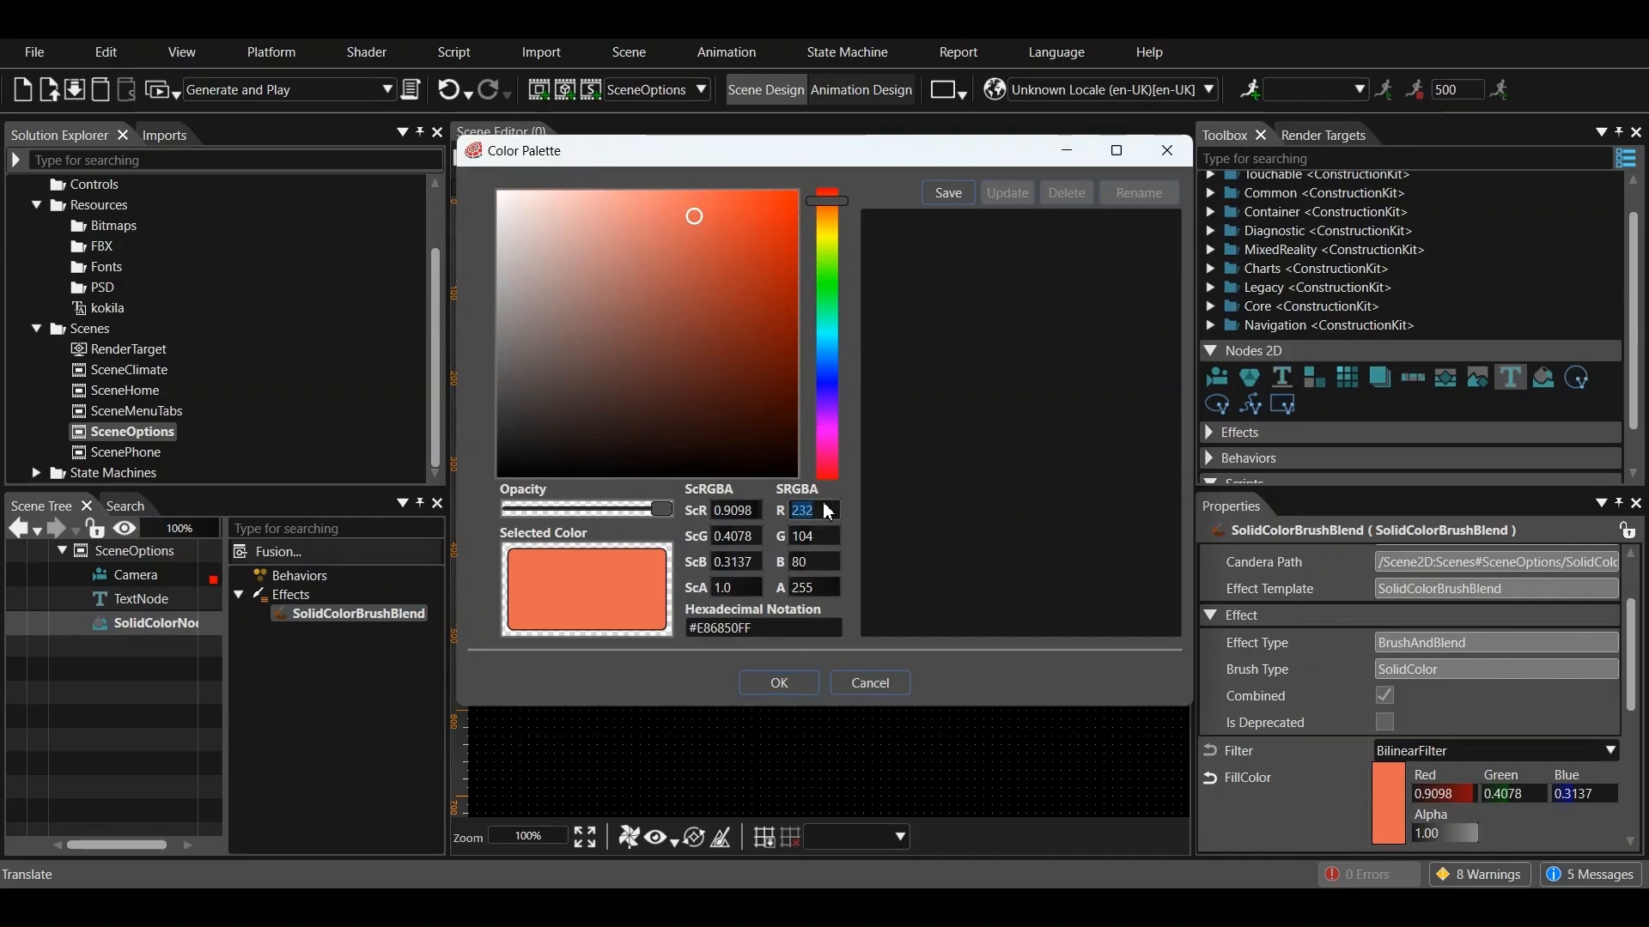
{"action": "double_click", "coordinate": [815, 538]}
{"action": "type", "text": "216"}
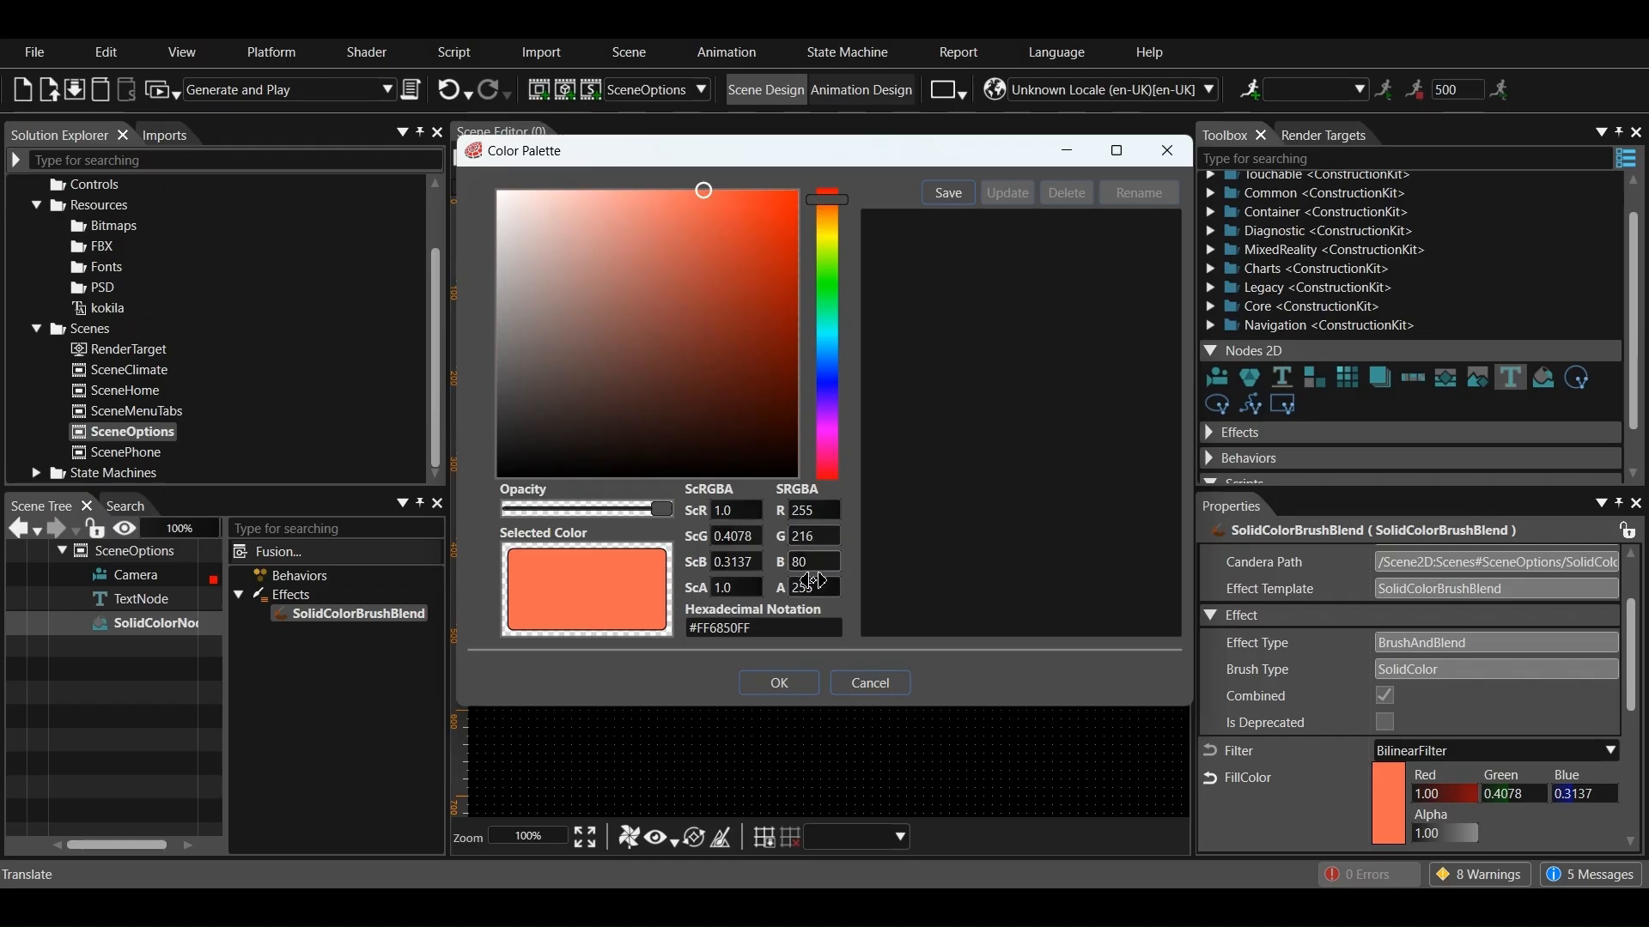
{"action": "key", "text": "Tab"}
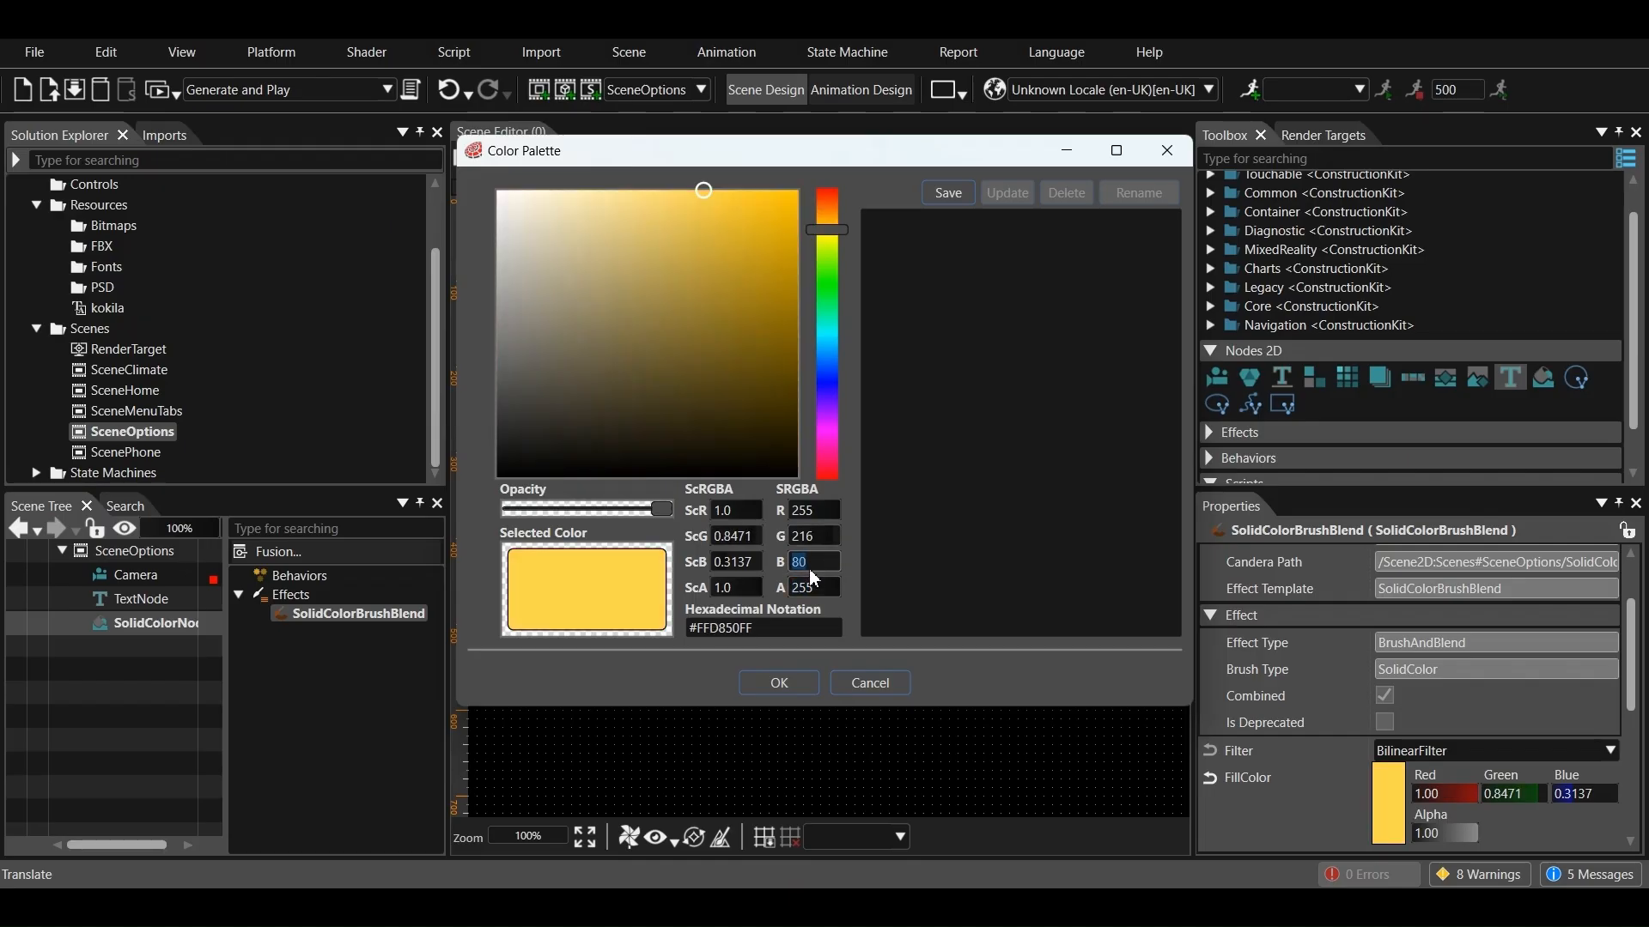
{"action": "type", "text": "0"}
{"action": "key", "text": "Tab"}
{"action": "left_click", "coordinate": [779, 683]}
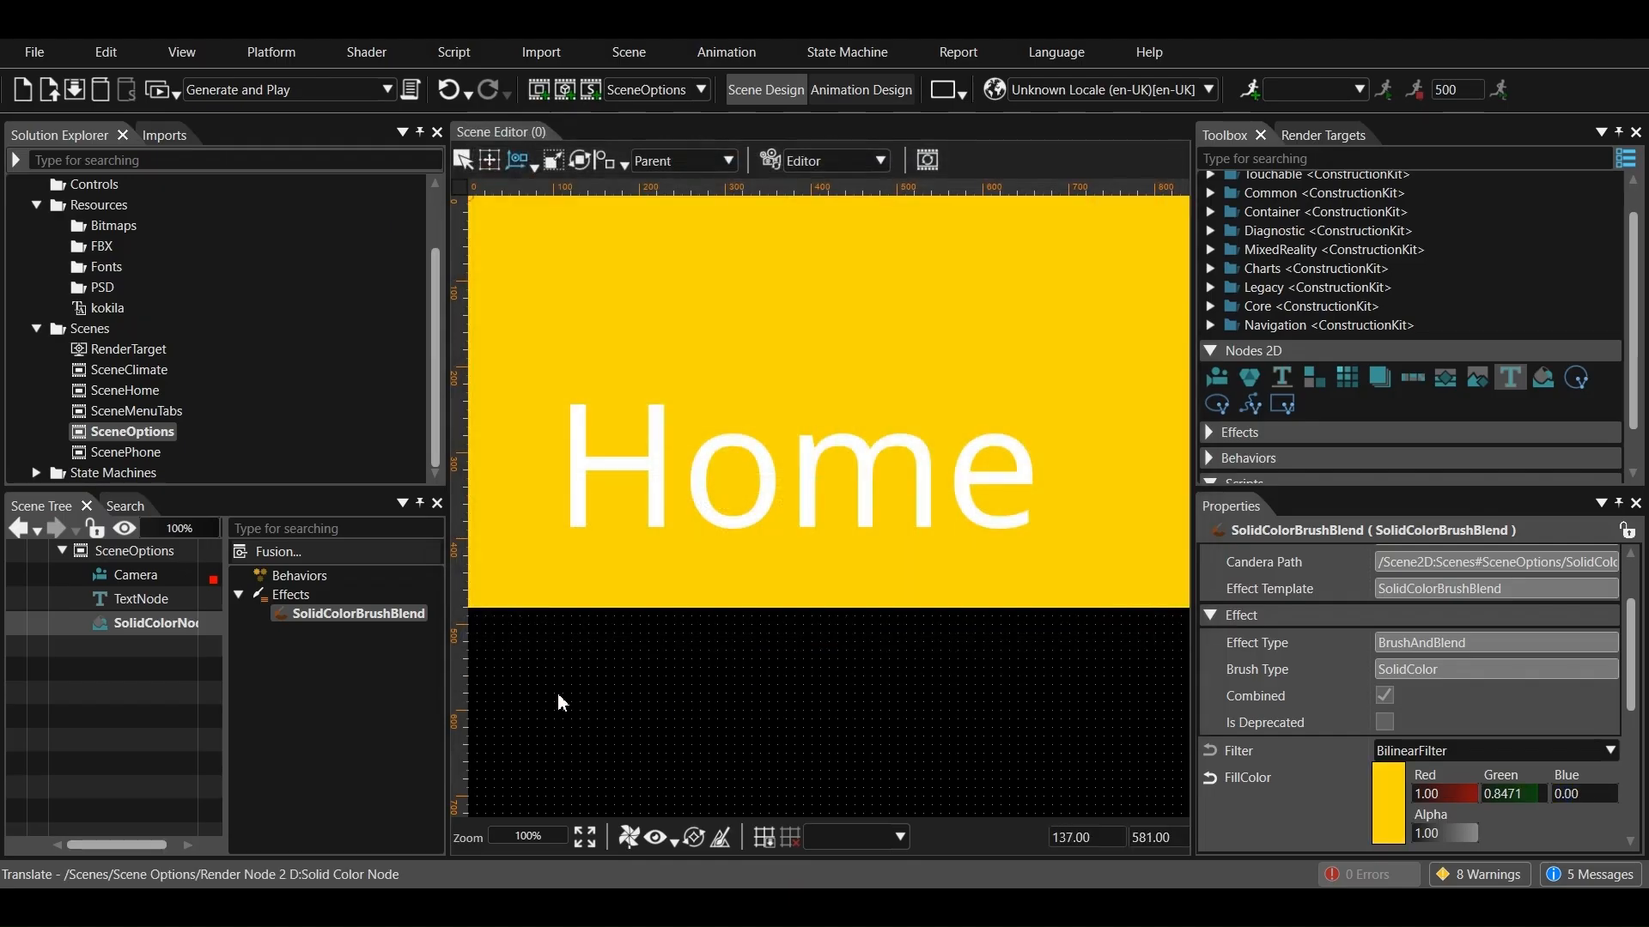
Set the text of SceneOptions' text node to "Options"
{"action": "left_click", "coordinate": [160, 605]}
{"action": "scroll", "coordinate": [1384, 706], "scroll_direction": "down", "scroll_amount": 5}
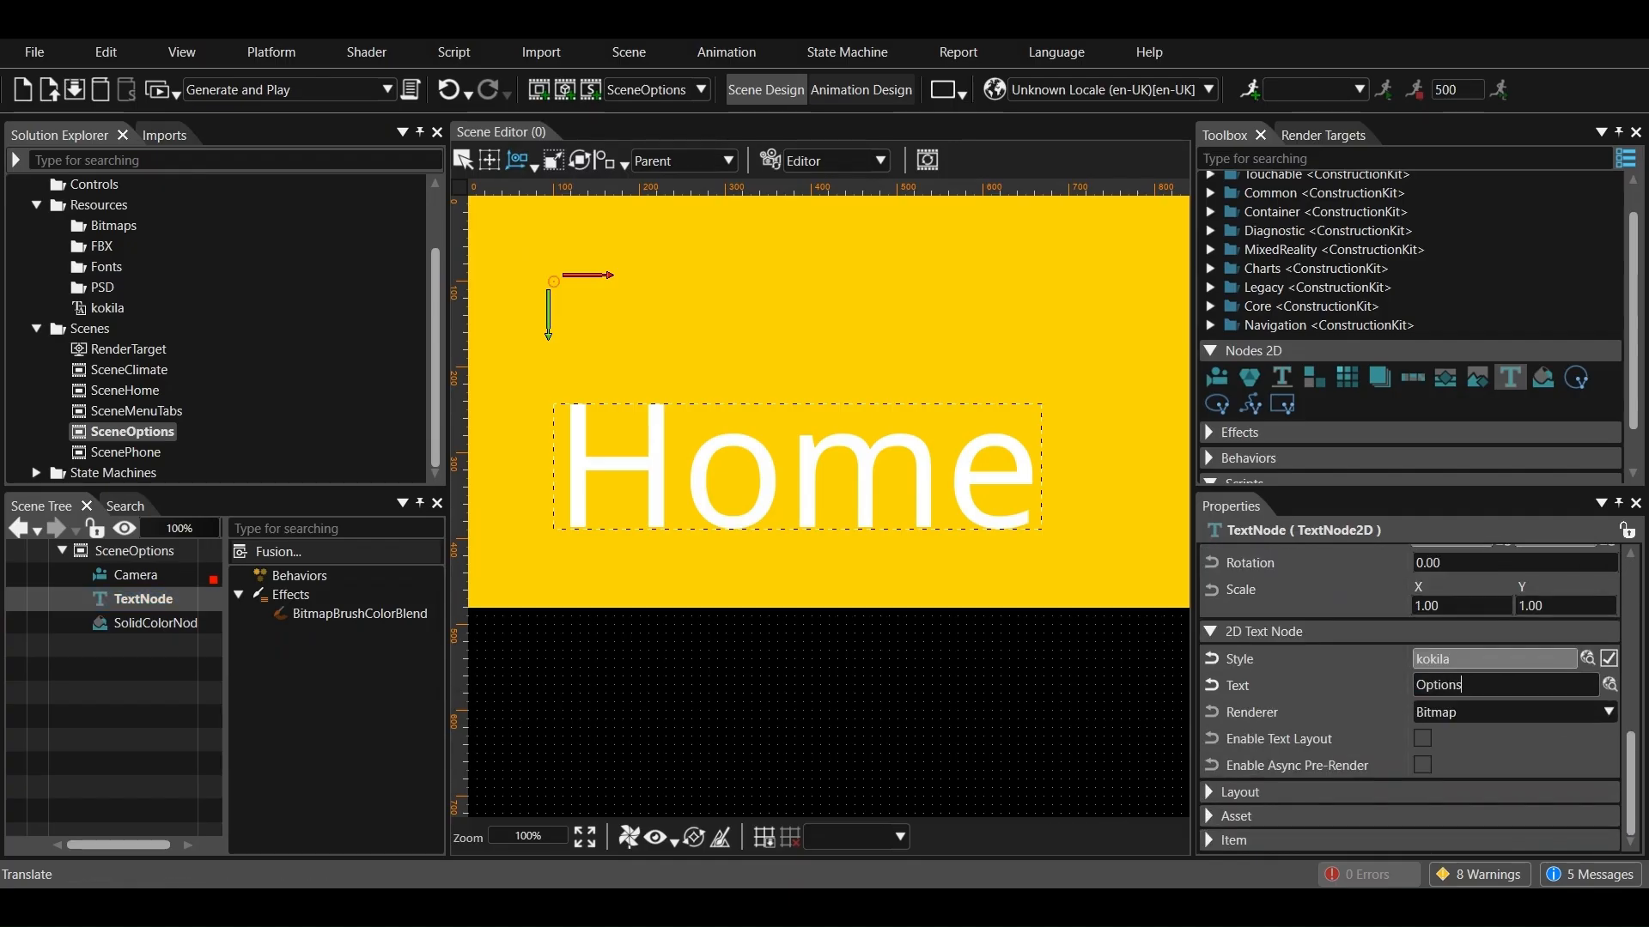
{"action": "key", "text": "Return"}
{"action": "left_click", "coordinate": [718, 732]}
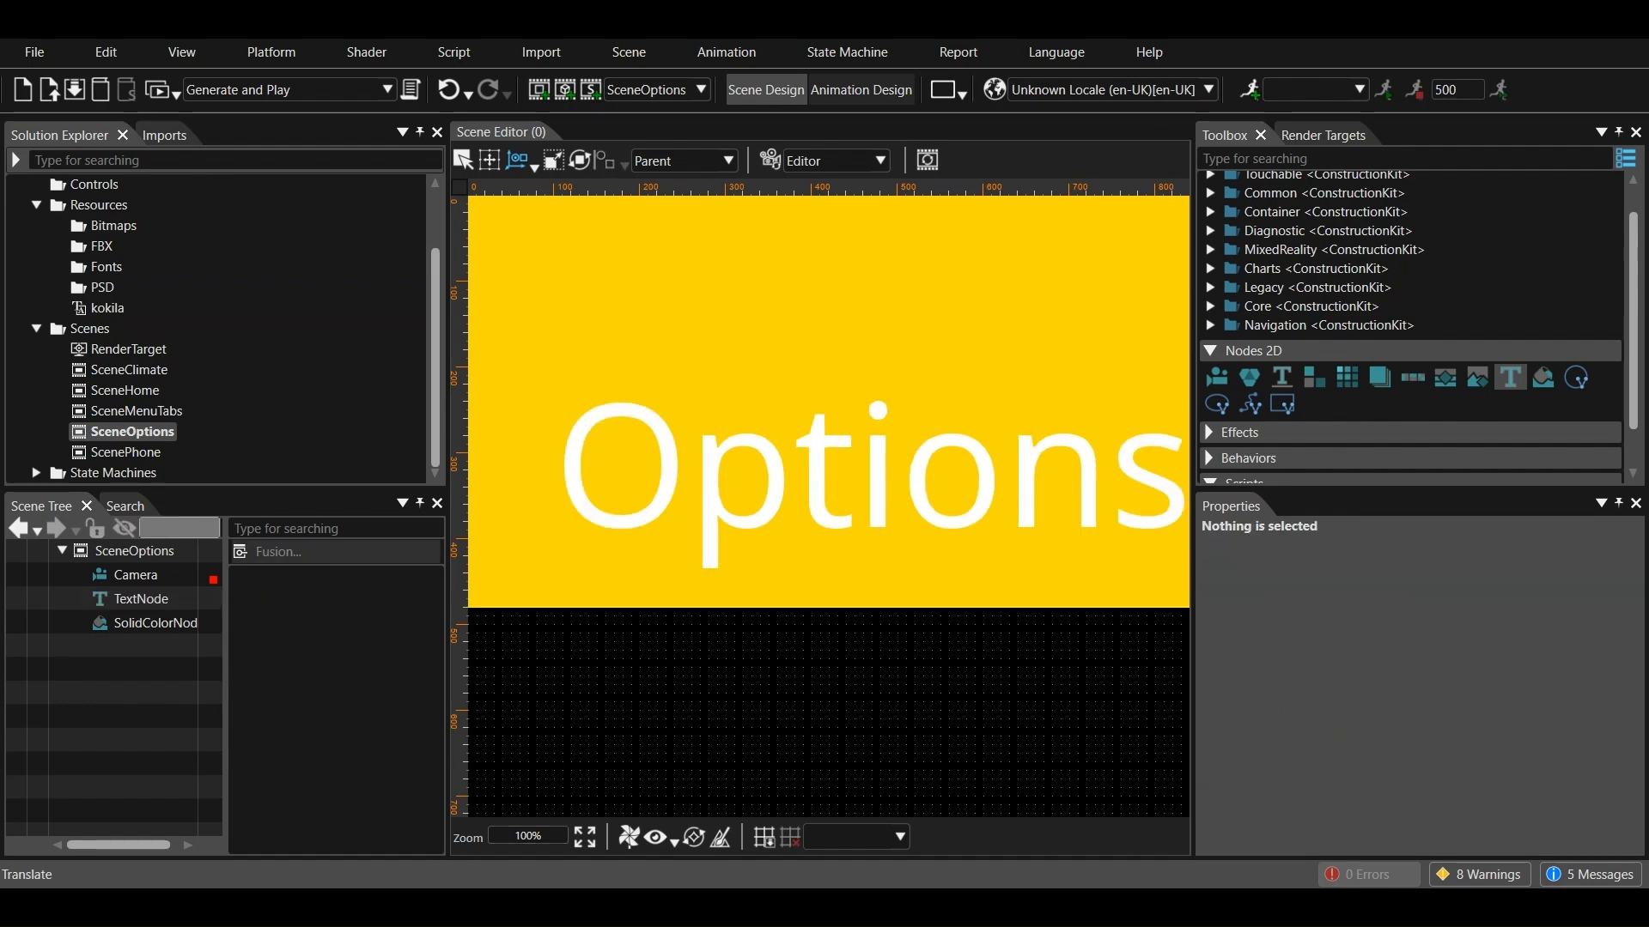
Add a StackLayout to SceneMenuTabs and place a Touchable Button control inside it
{"action": "double_click", "coordinate": [141, 412]}
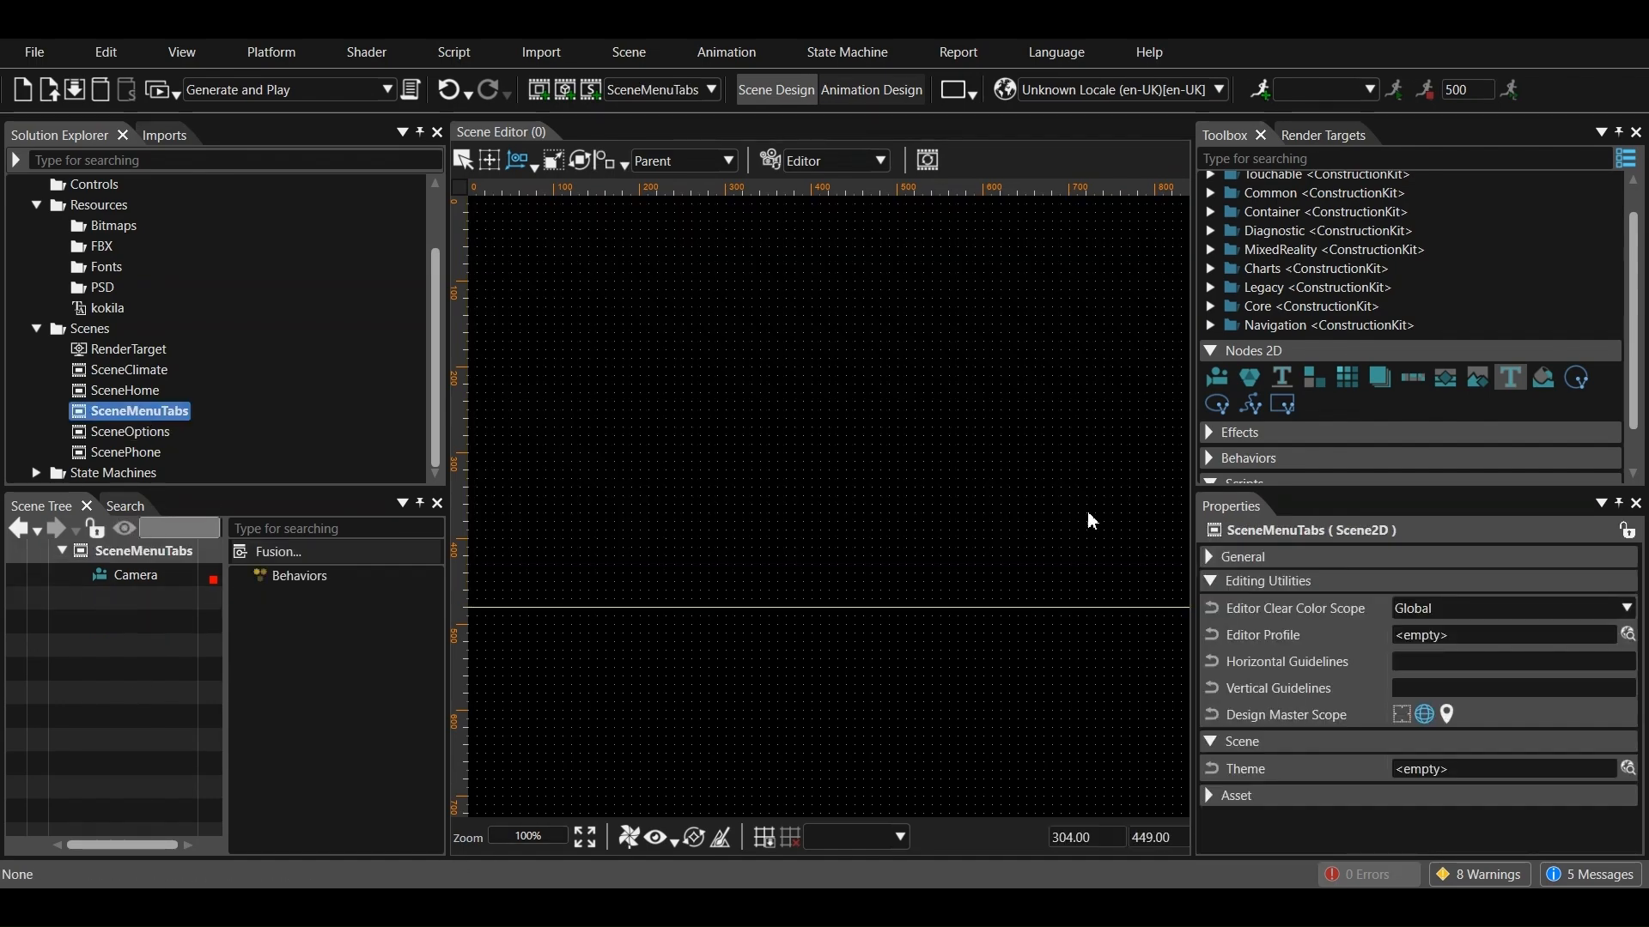
{"action": "left_click_drag", "start_coordinate": [1405, 379], "coordinate": [143, 634]}
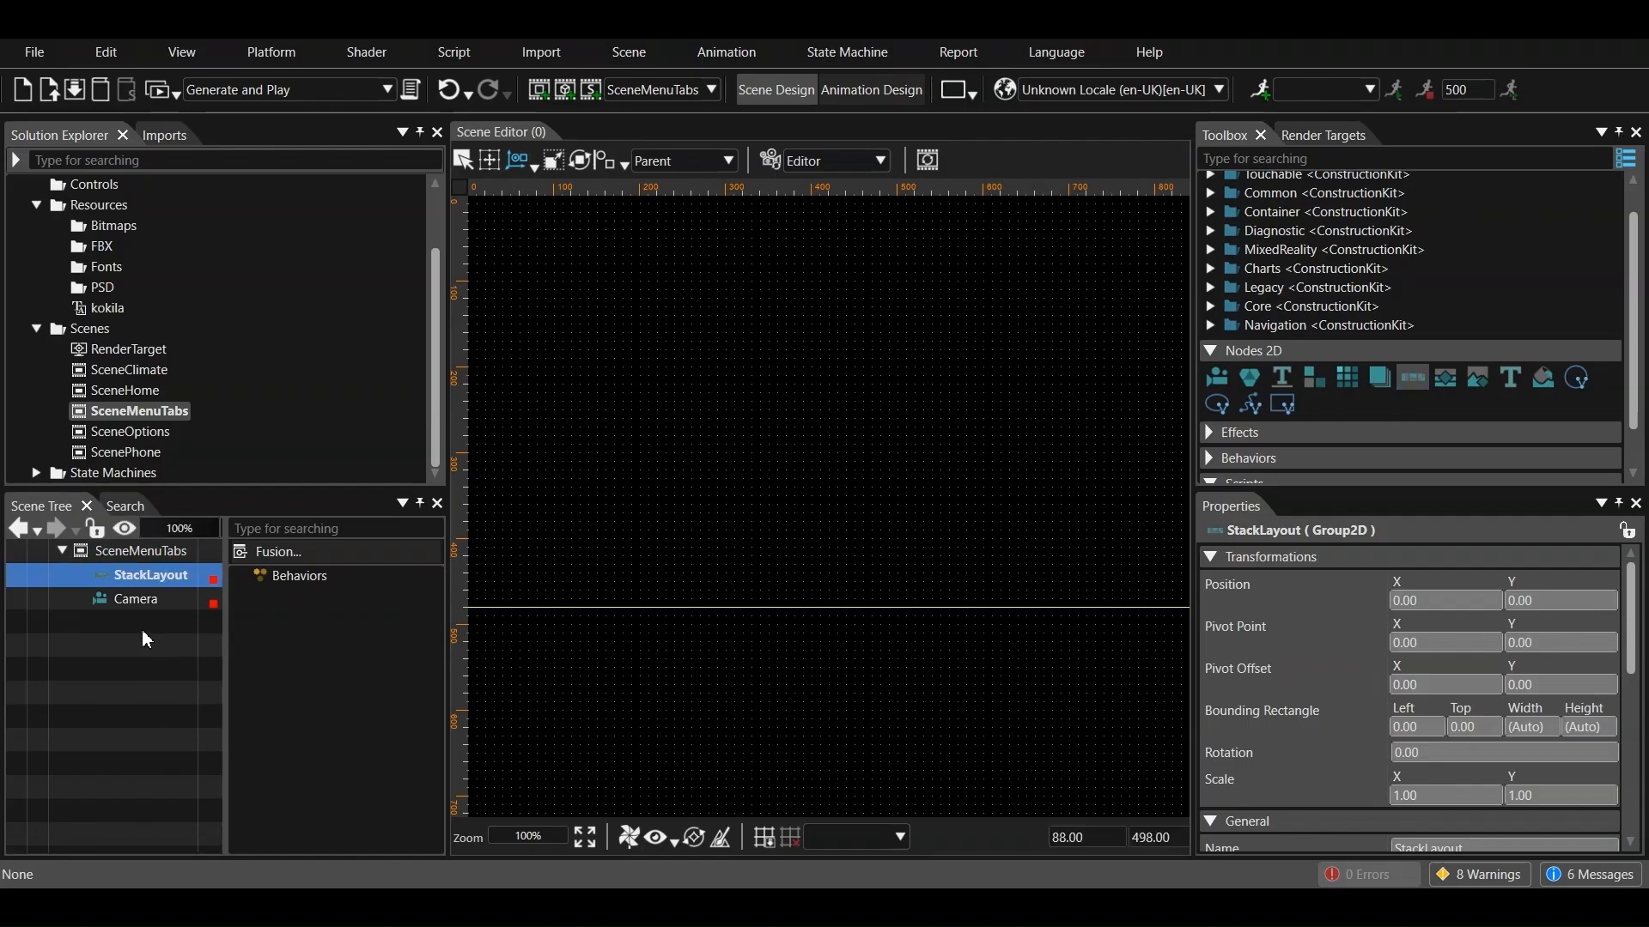
{"action": "scroll", "coordinate": [1250, 237], "scroll_direction": "up", "scroll_amount": 2}
{"action": "left_click", "coordinate": [1209, 209]}
{"action": "left_click_drag", "start_coordinate": [1008, 365], "coordinate": [144, 577]}
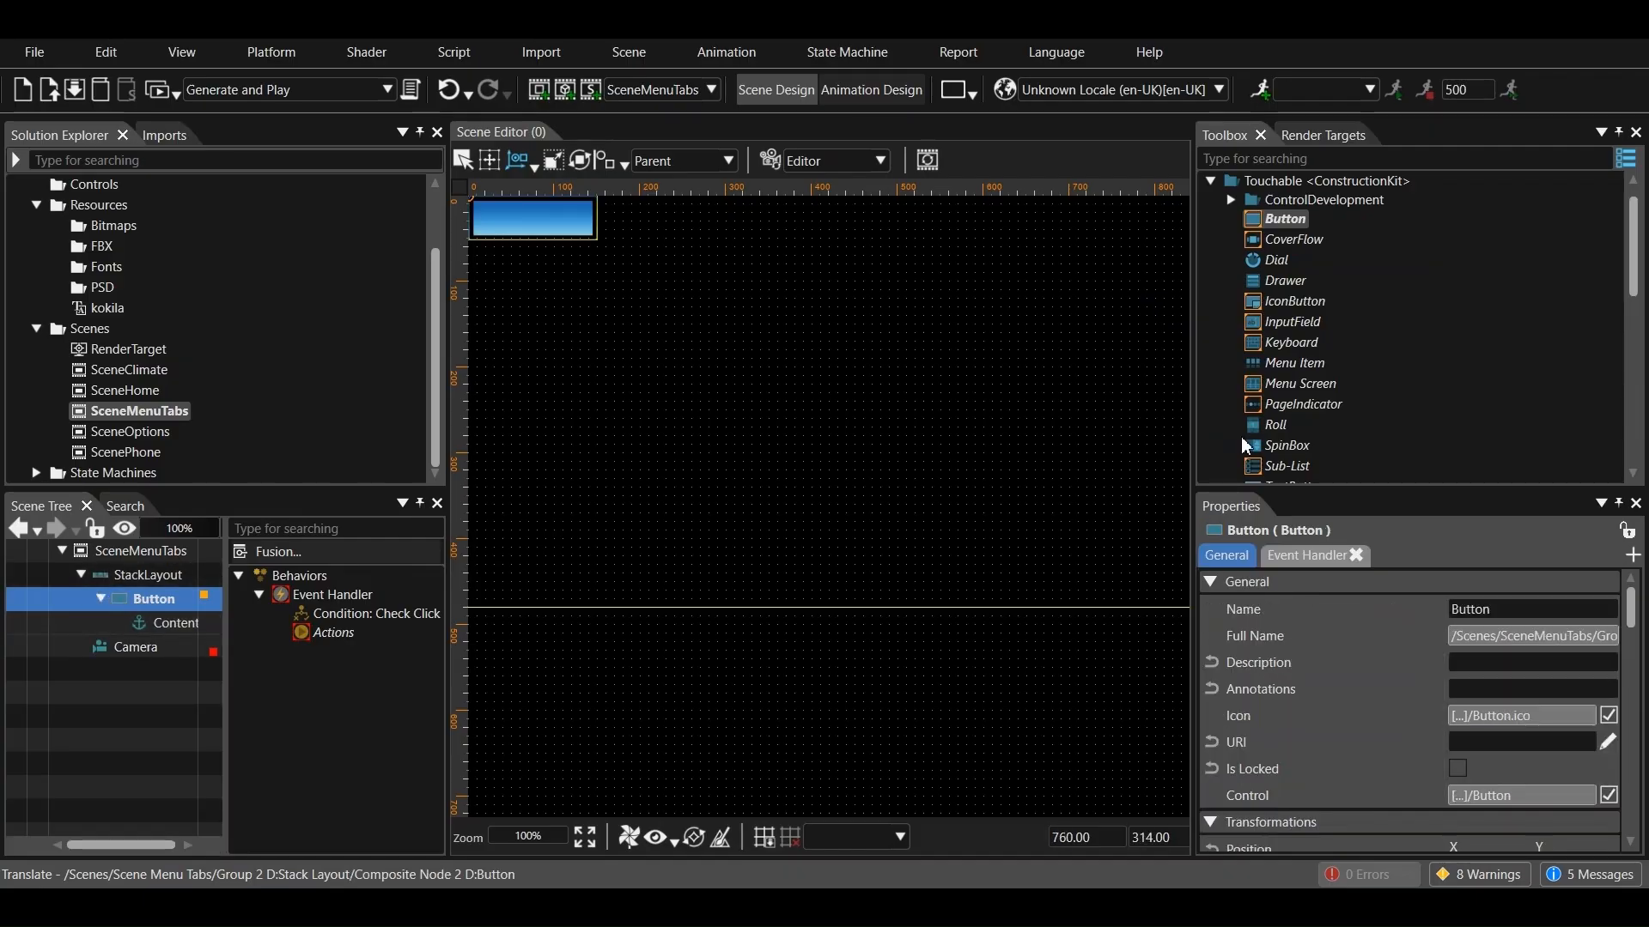
Add a Text control from the Common ConstructionKit to the Content anchor of the button in SceneMenuTabs
{"action": "scroll", "coordinate": [1306, 387], "scroll_direction": "down", "scroll_amount": 6}
{"action": "left_click", "coordinate": [1210, 332]}
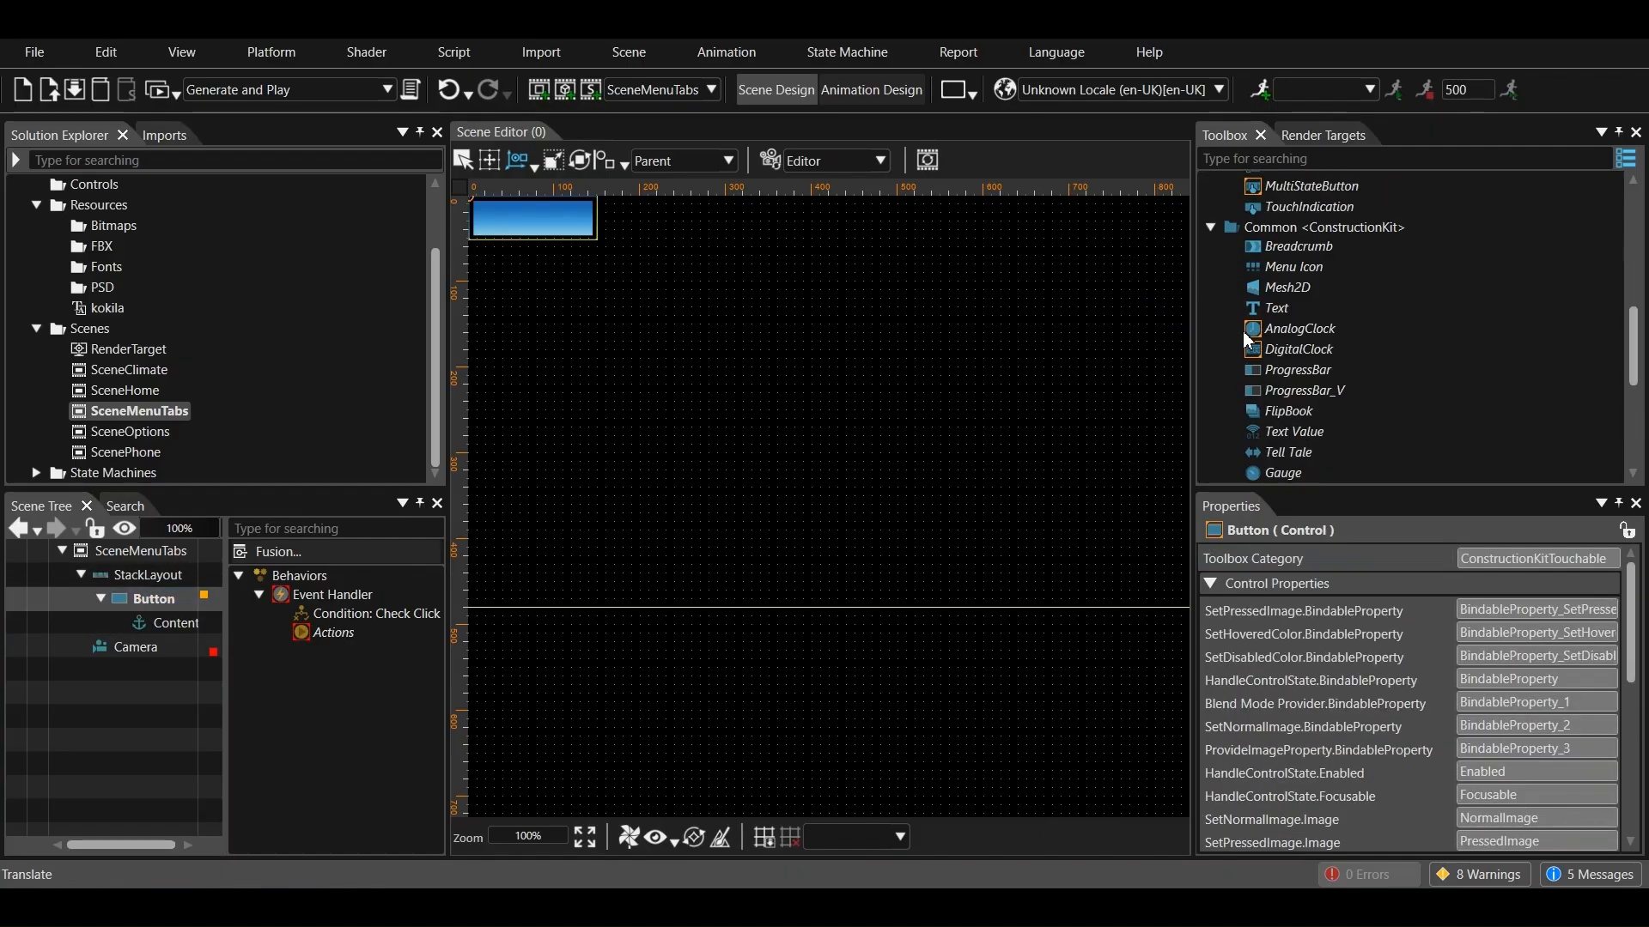
{"action": "scroll", "coordinate": [1290, 317], "scroll_direction": "down", "scroll_amount": 1}
{"action": "scroll", "coordinate": [1276, 358], "scroll_direction": "up", "scroll_amount": 1}
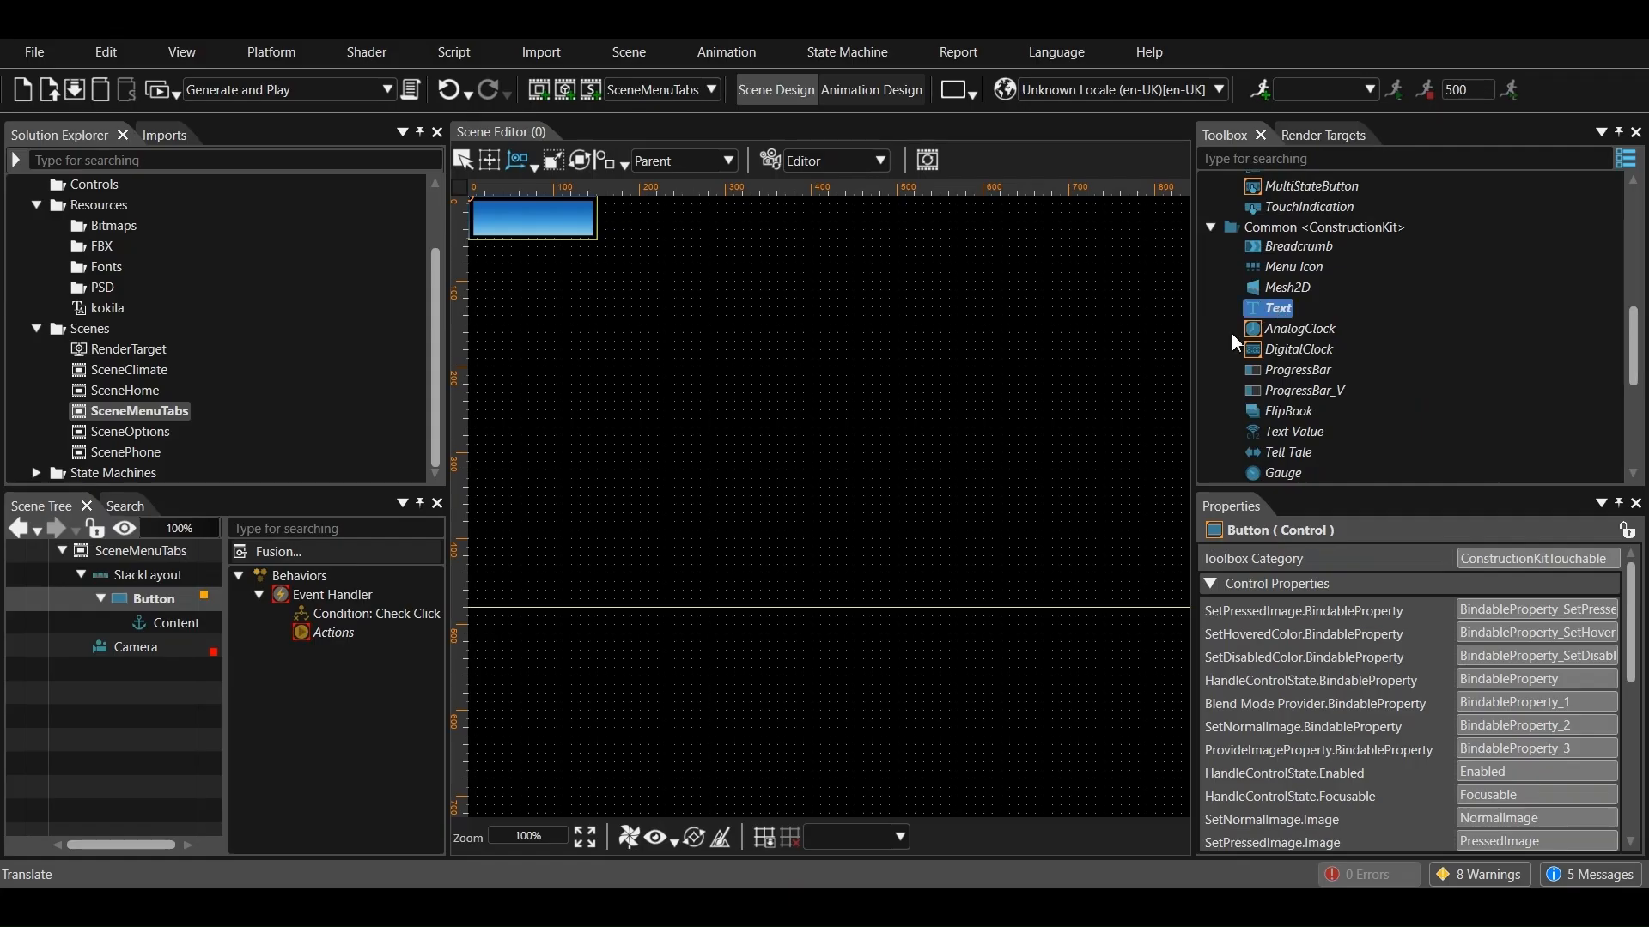
{"action": "left_click_drag", "start_coordinate": [1282, 315], "coordinate": [182, 696]}
{"action": "left_click_drag", "start_coordinate": [166, 598], "coordinate": [169, 627]}
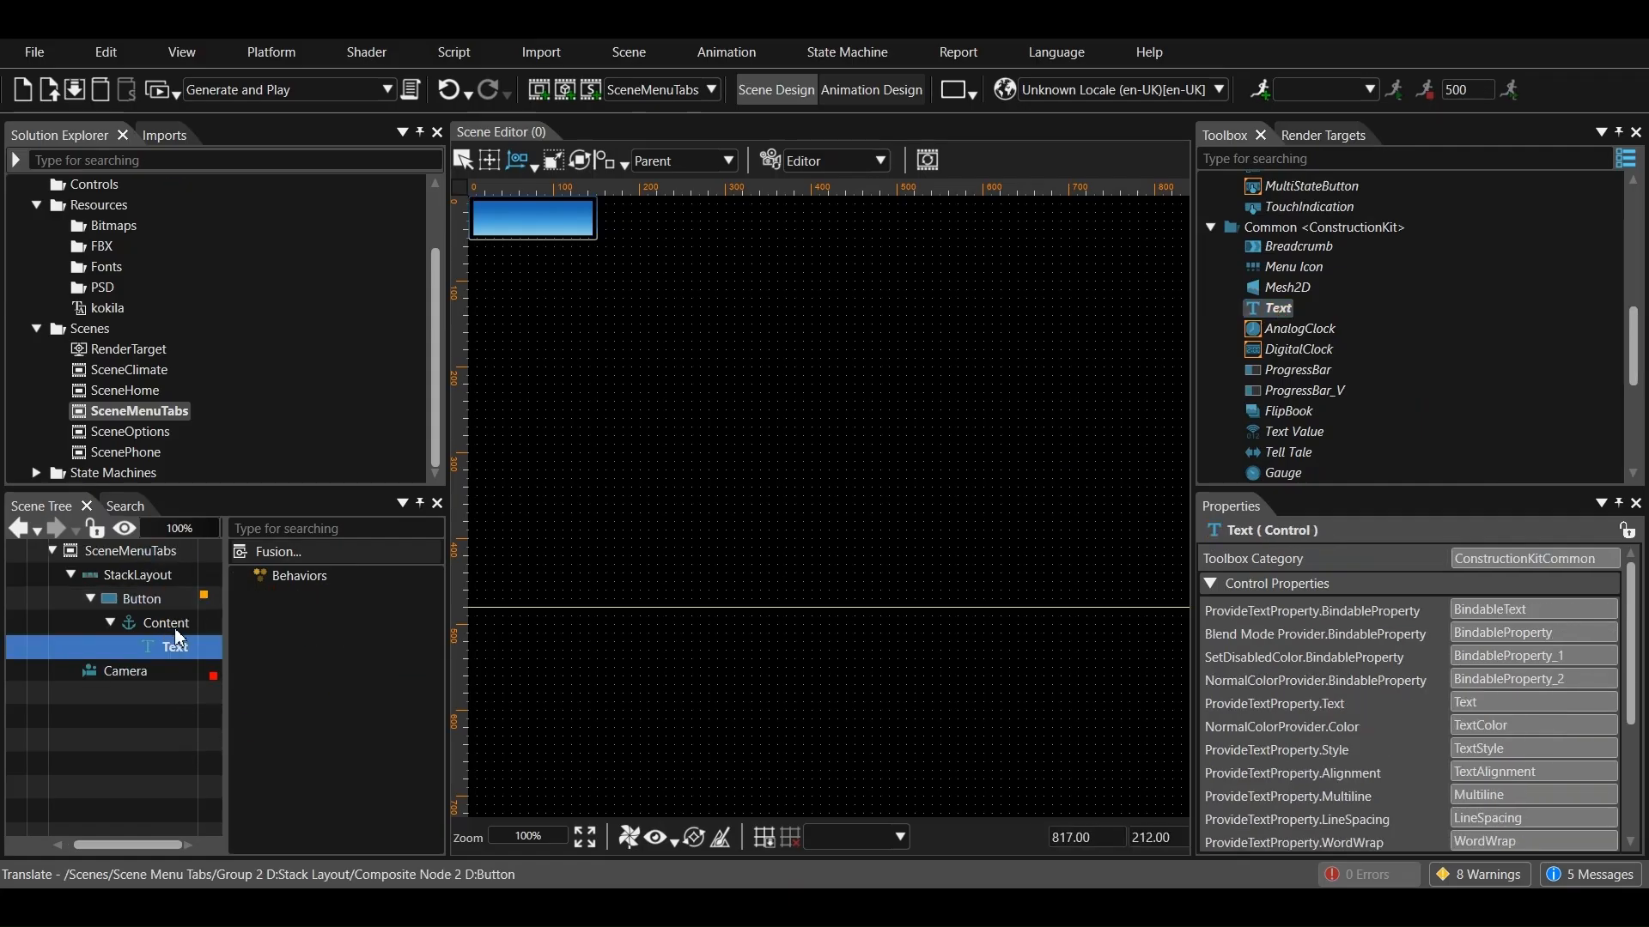
Rename the button's text control to "Next" and center it horizontally
{"action": "left_click", "coordinate": [1436, 604]}
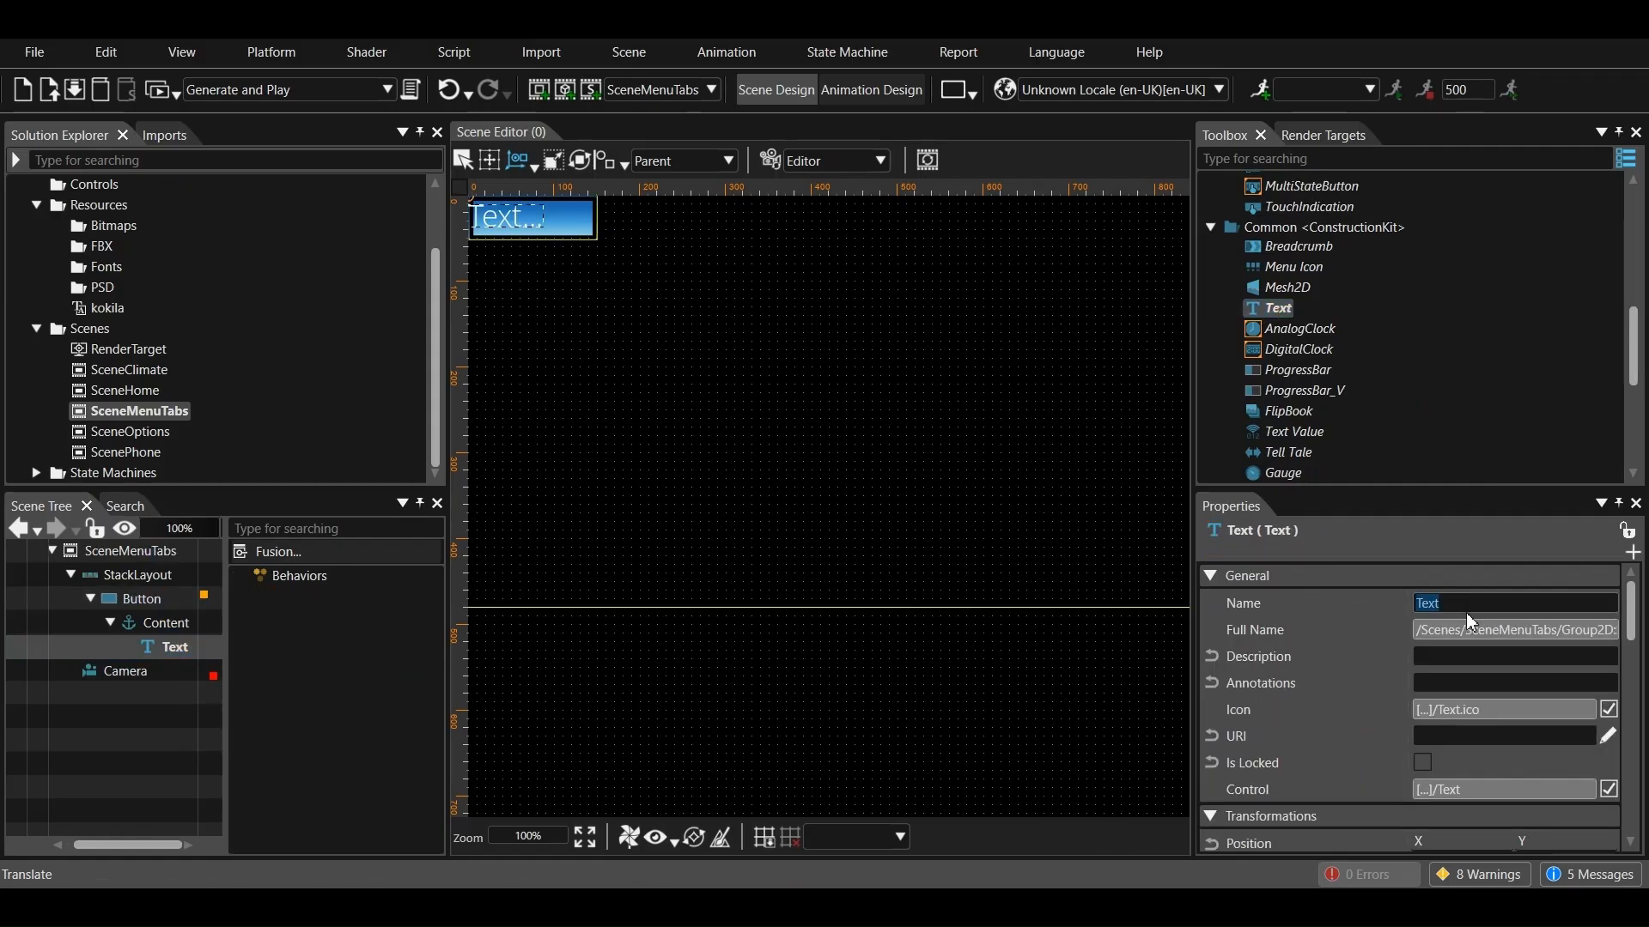
{"action": "type", "text": "Next"}
{"action": "key", "text": "Return"}
{"action": "scroll", "coordinate": [1296, 653], "scroll_direction": "down", "scroll_amount": 5}
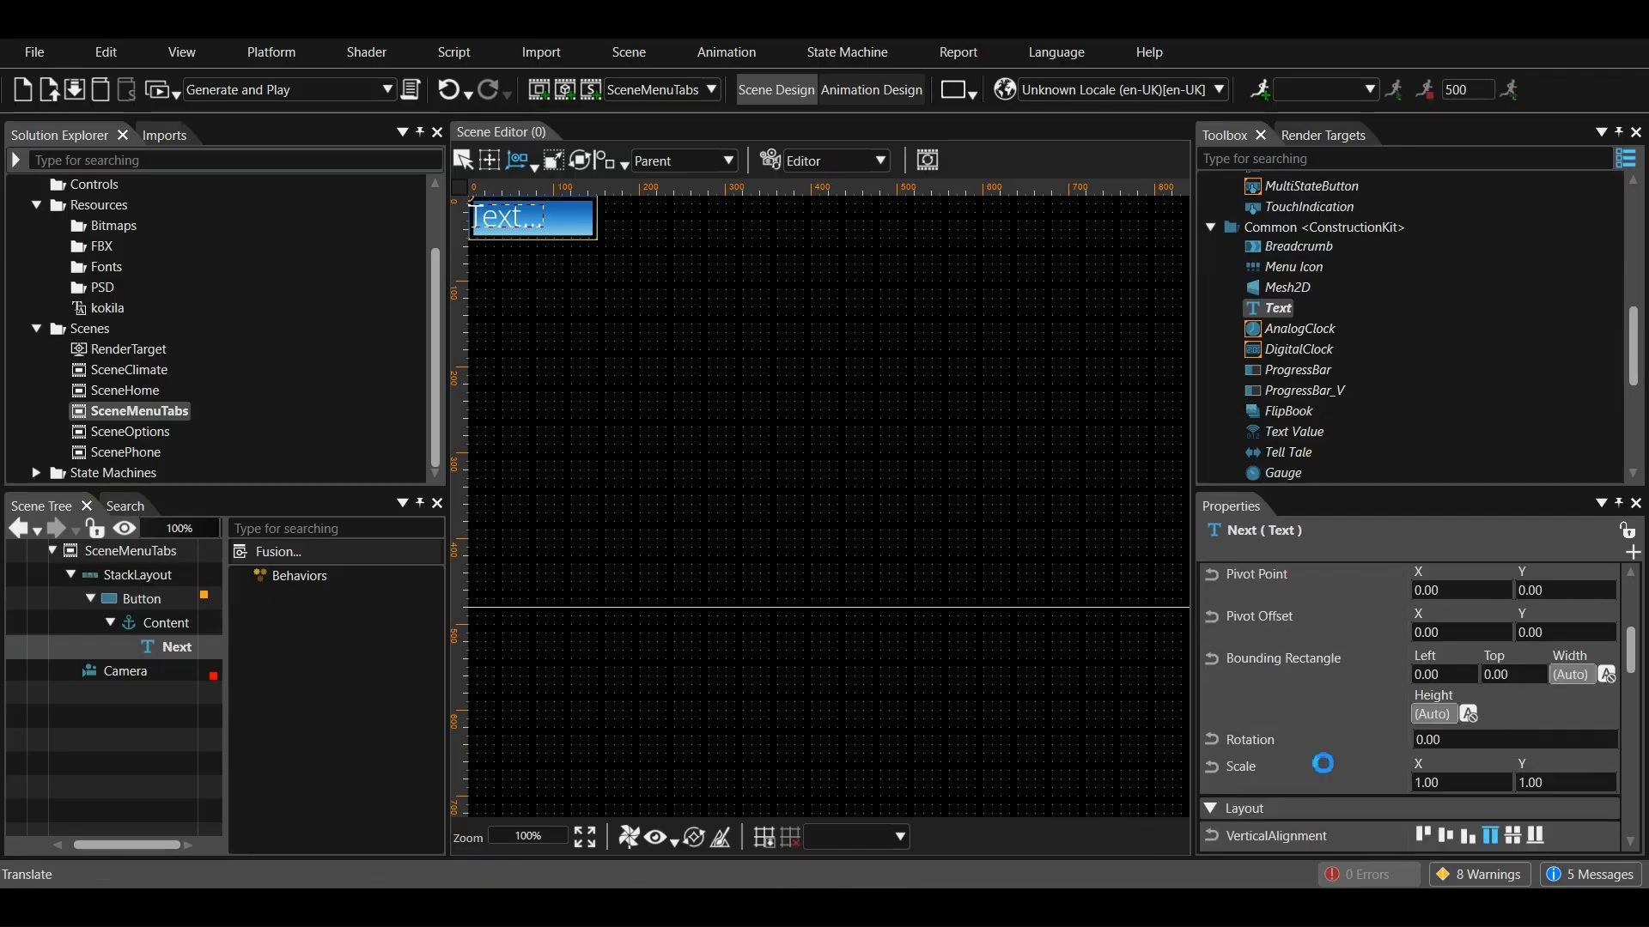
{"action": "scroll", "coordinate": [1306, 791], "scroll_direction": "down", "scroll_amount": 2}
{"action": "left_click", "coordinate": [1444, 765]}
Set the displayed text of the Next text control to "Next"
{"action": "scroll", "coordinate": [1521, 752], "scroll_direction": "down", "scroll_amount": 1}
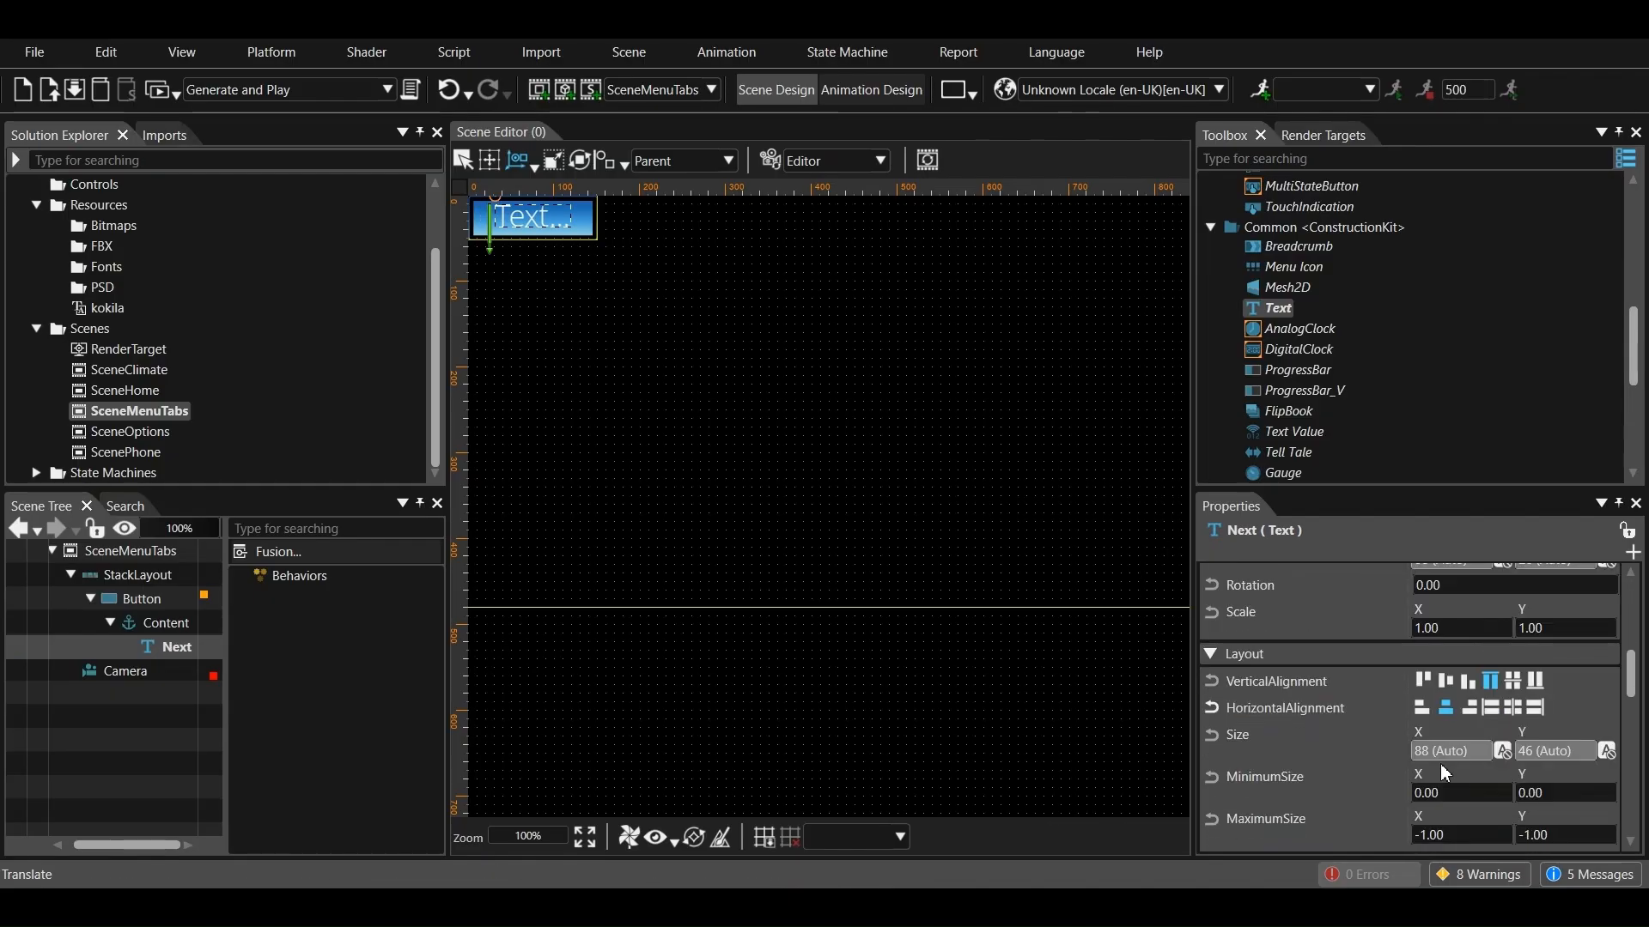
{"action": "scroll", "coordinate": [1450, 771], "scroll_direction": "down", "scroll_amount": 1}
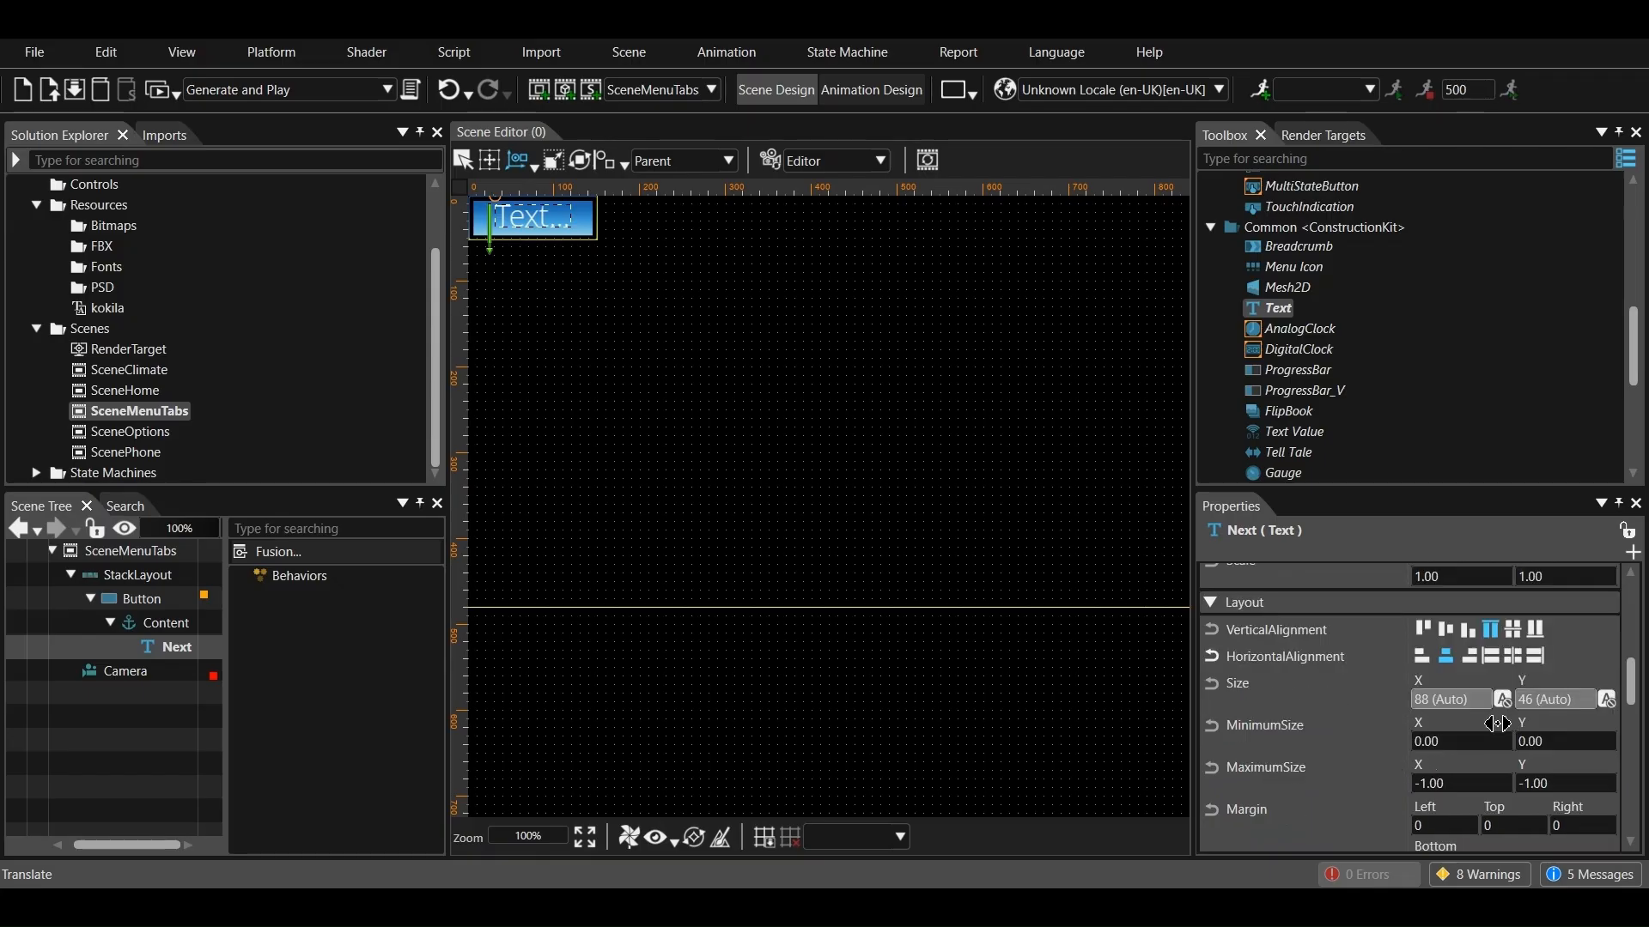
{"action": "scroll", "coordinate": [1504, 720], "scroll_direction": "down", "scroll_amount": 2}
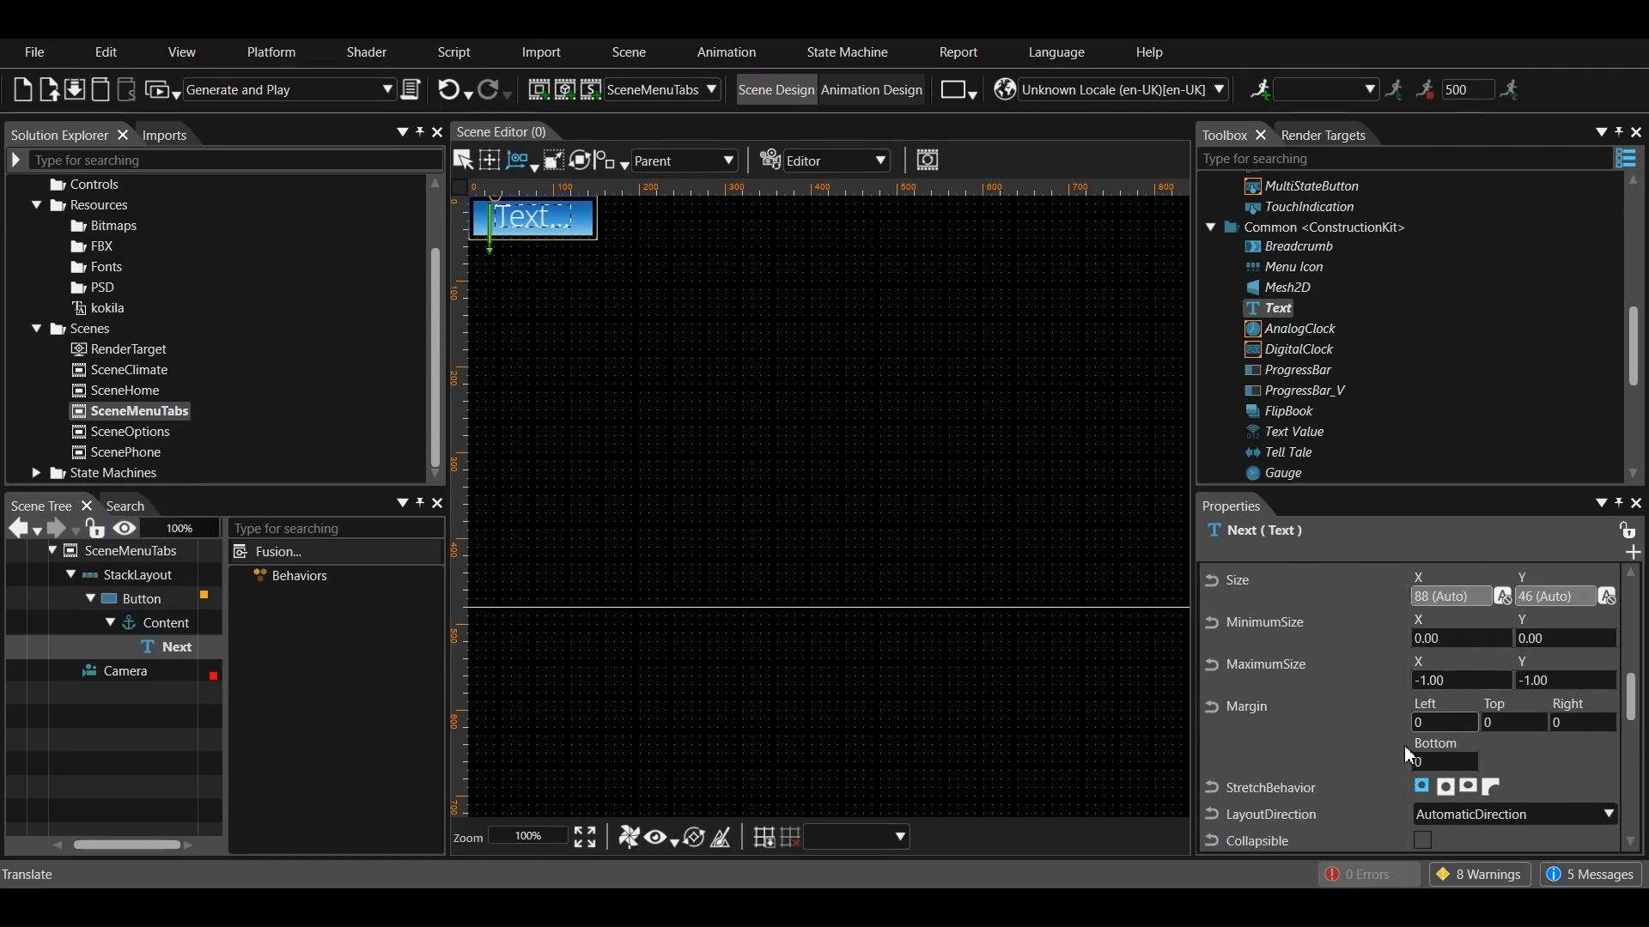
{"action": "scroll", "coordinate": [1518, 749], "scroll_direction": "down", "scroll_amount": 1}
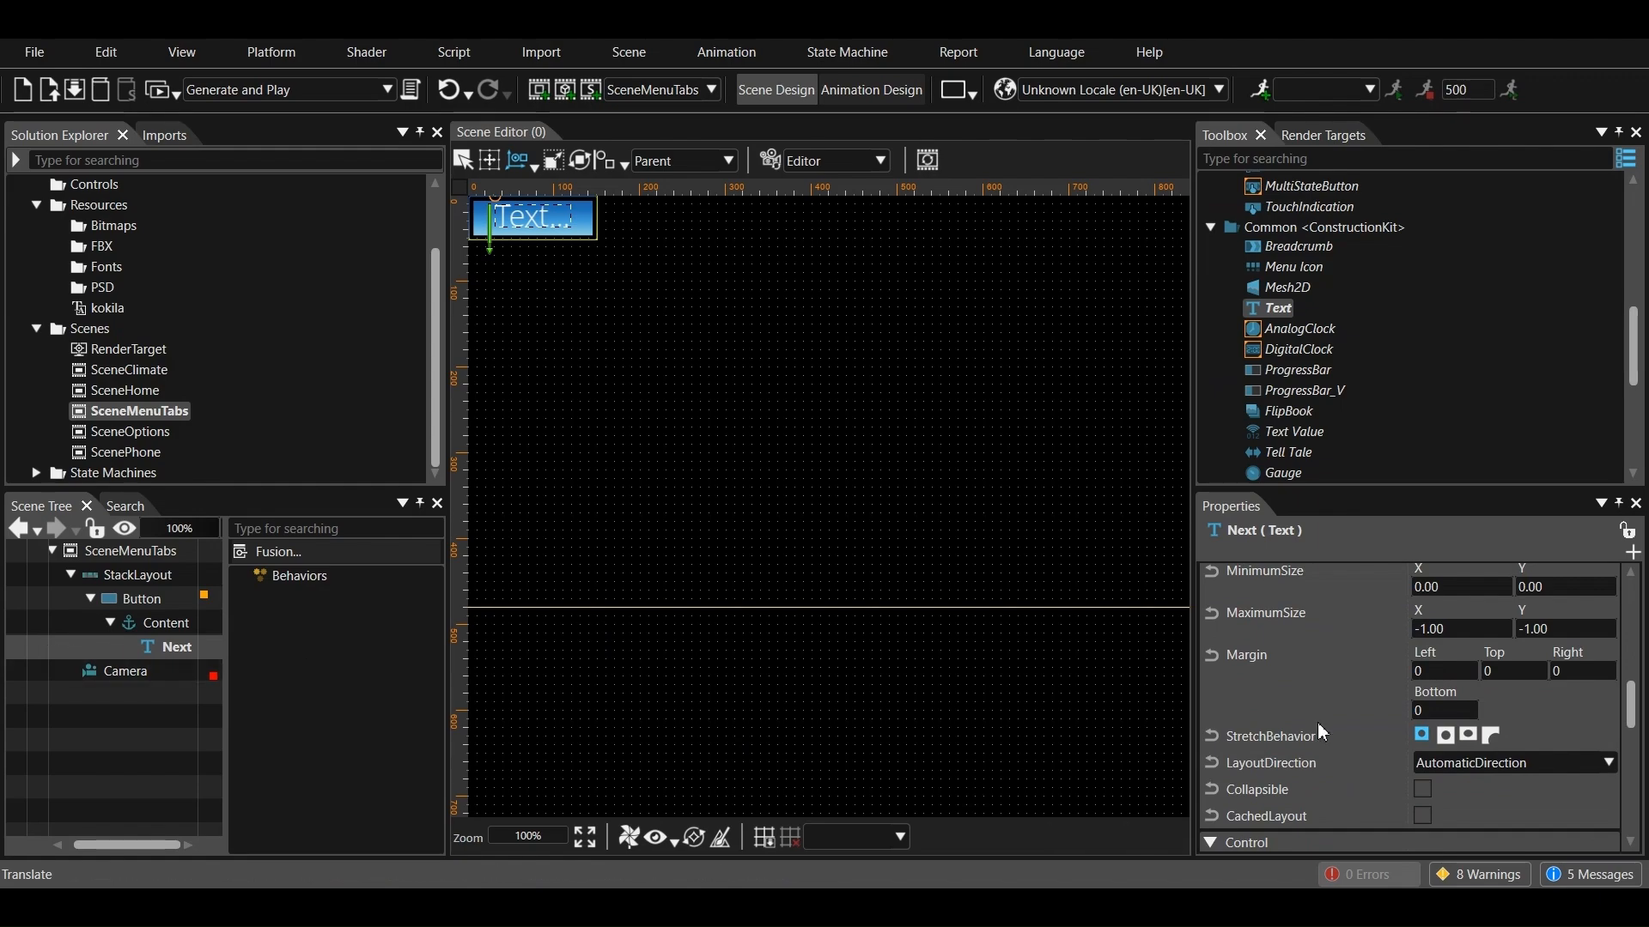
{"action": "scroll", "coordinate": [1446, 726], "scroll_direction": "down", "scroll_amount": 3}
{"action": "left_click", "coordinate": [1443, 717]}
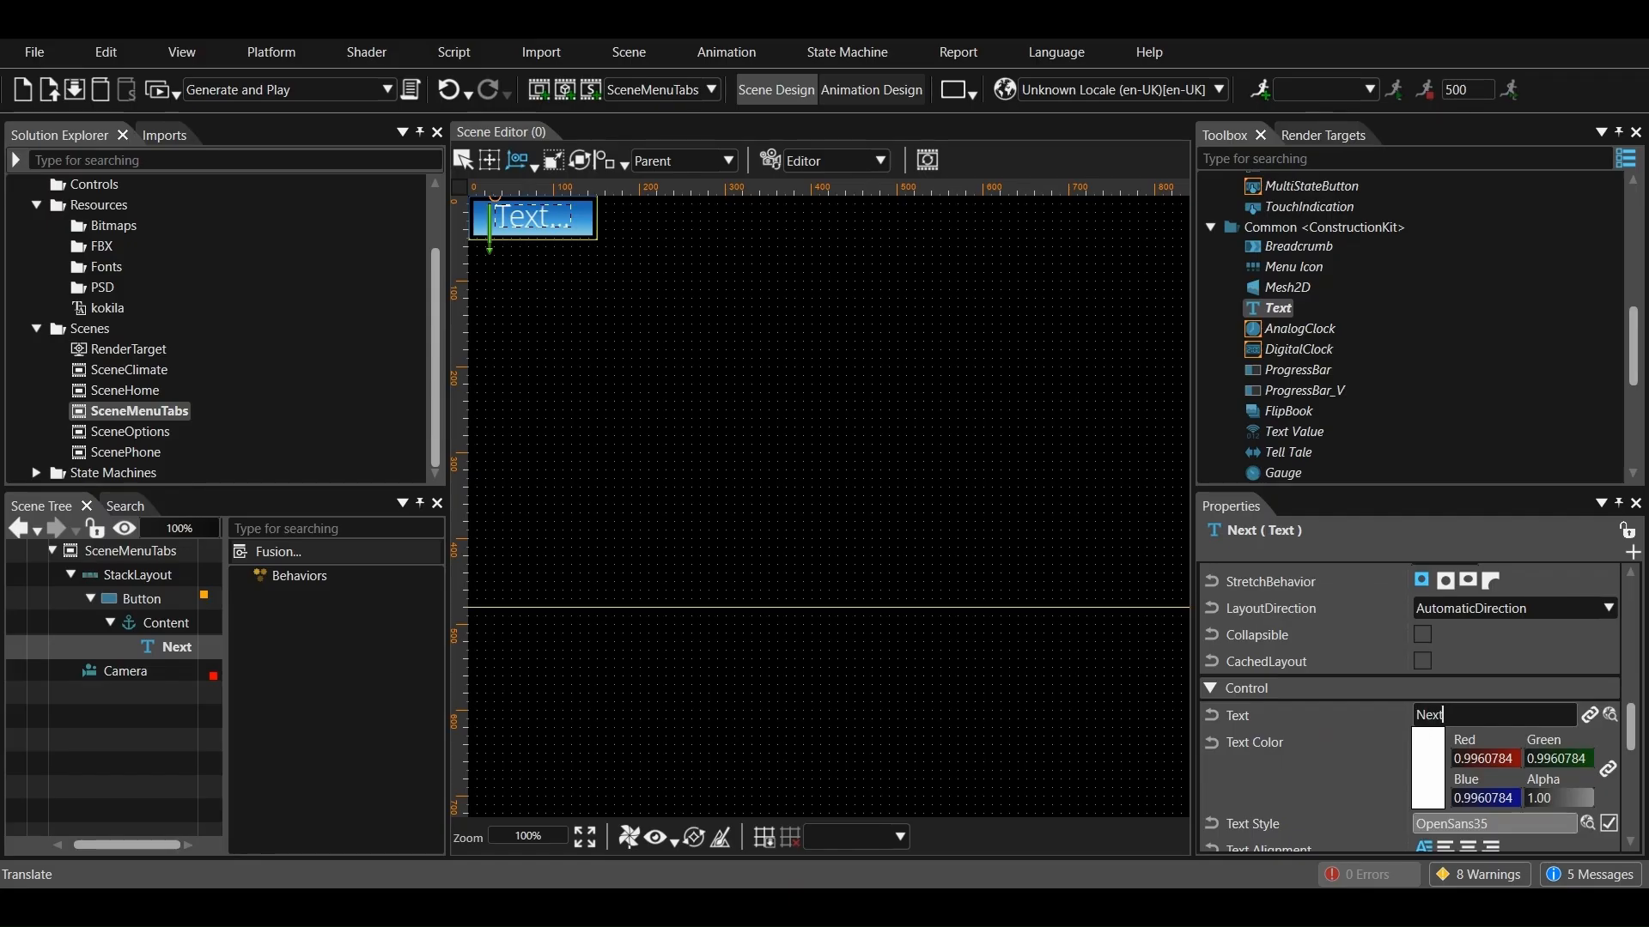
{"action": "type", "text": "Next"}
{"action": "key", "text": "Return"}
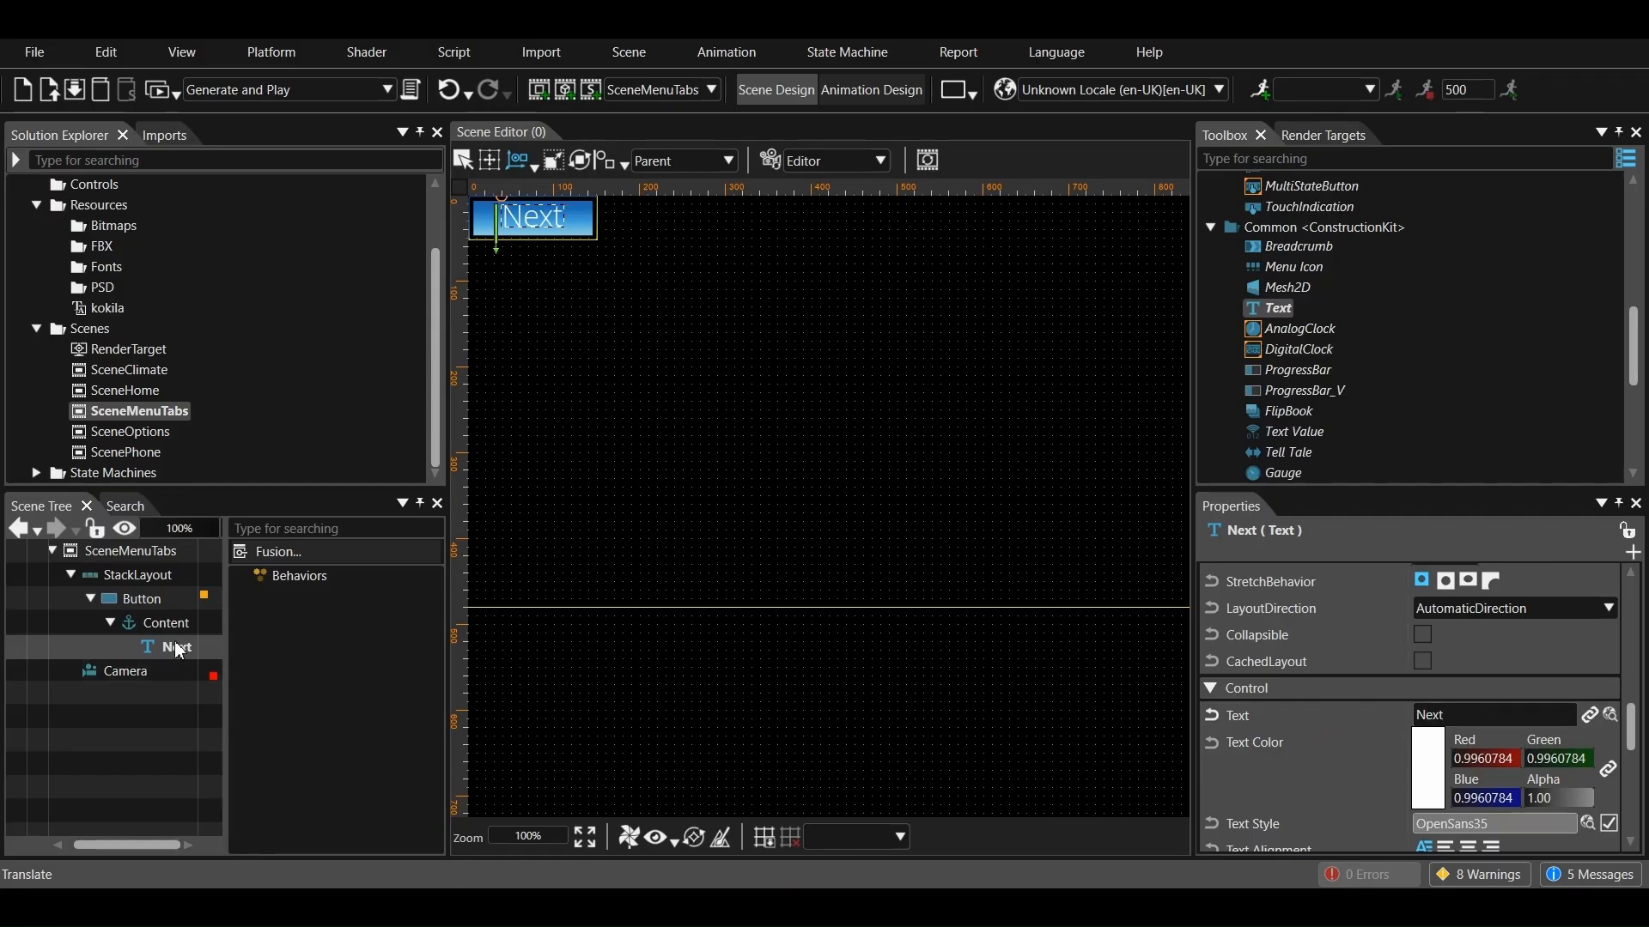
Set the X size of the button in SceneMenuTabs to 100
{"action": "left_click", "coordinate": [155, 600]}
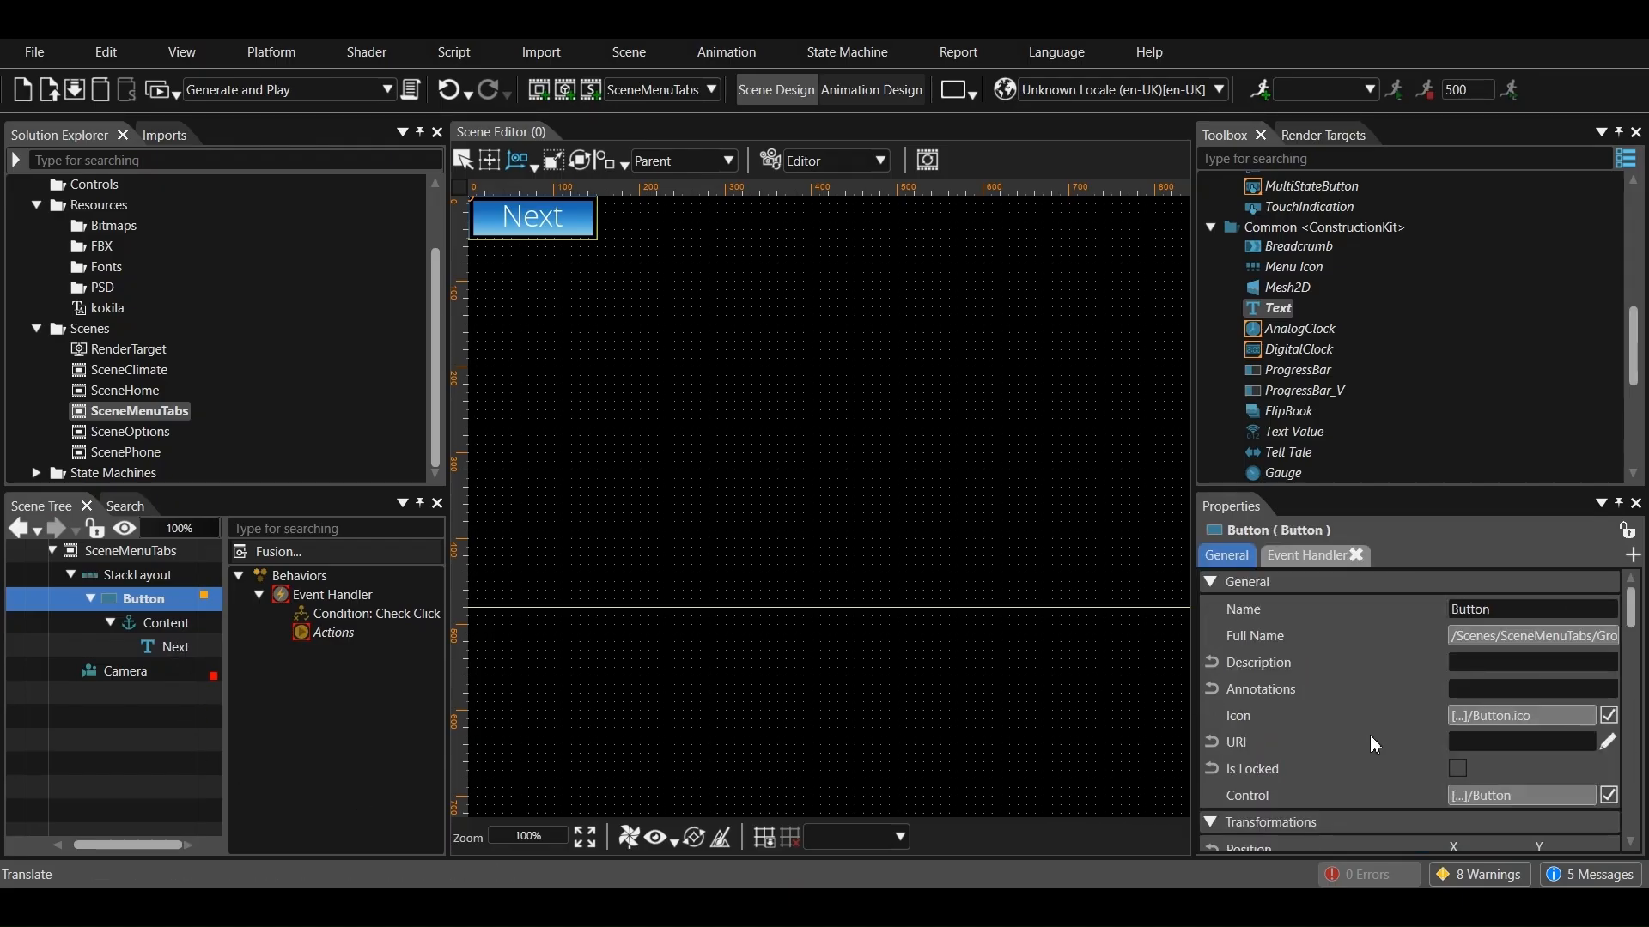
{"action": "scroll", "coordinate": [1302, 729], "scroll_direction": "down", "scroll_amount": 5}
{"action": "left_click", "coordinate": [1508, 735]}
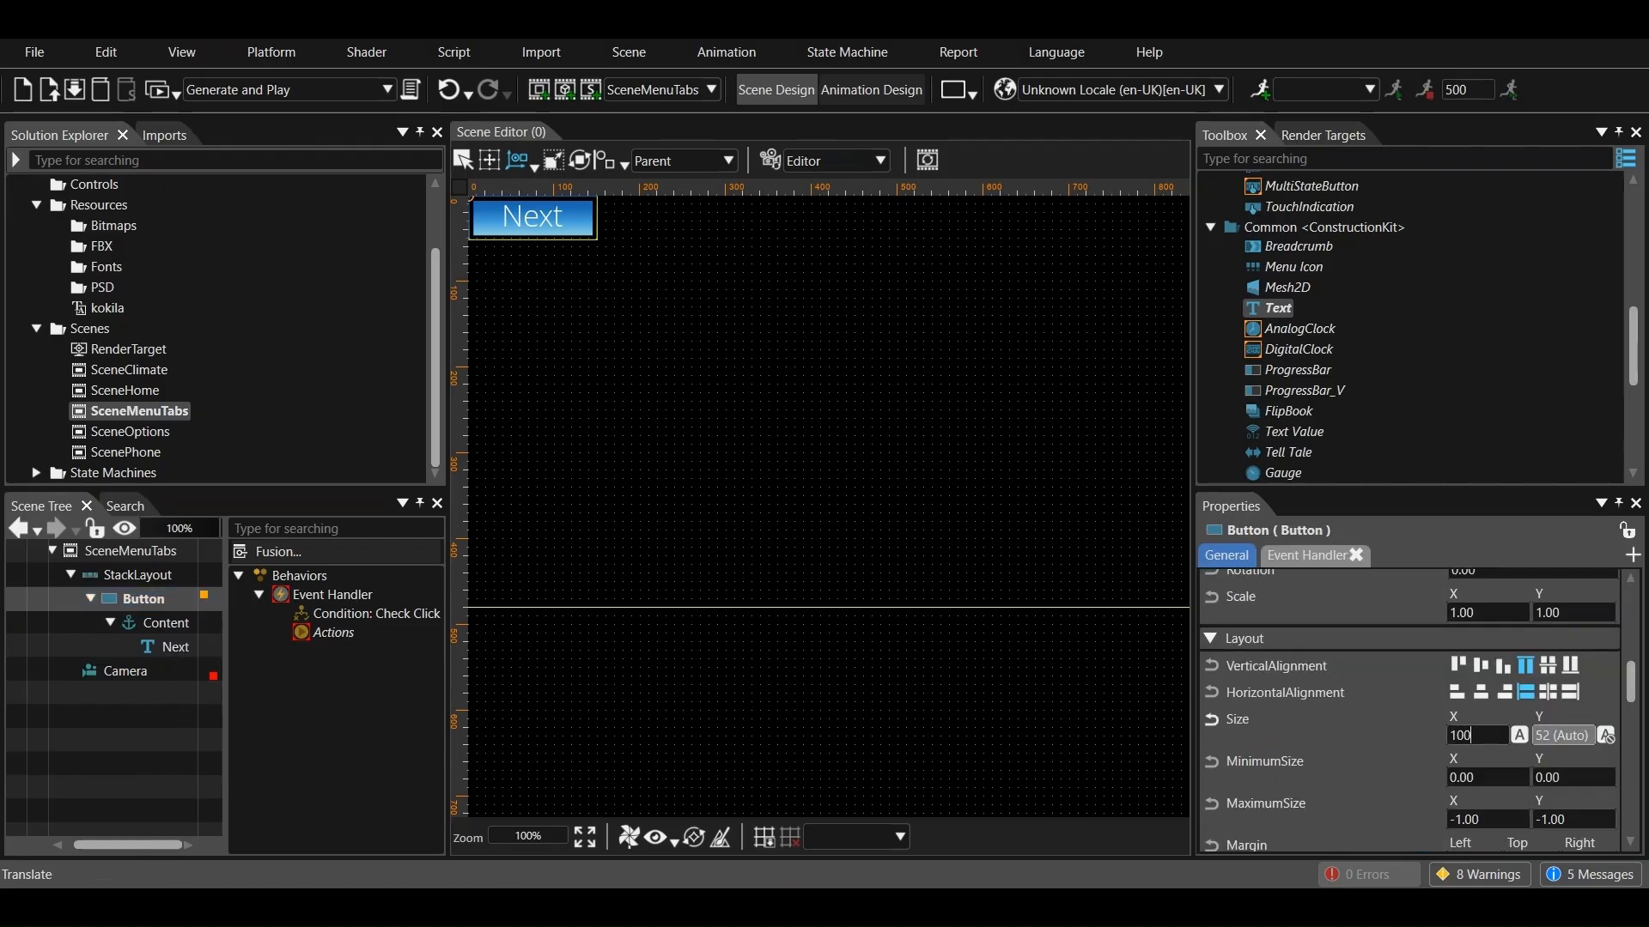
{"action": "type", "text": "100.00"}
{"action": "key", "text": "Return"}
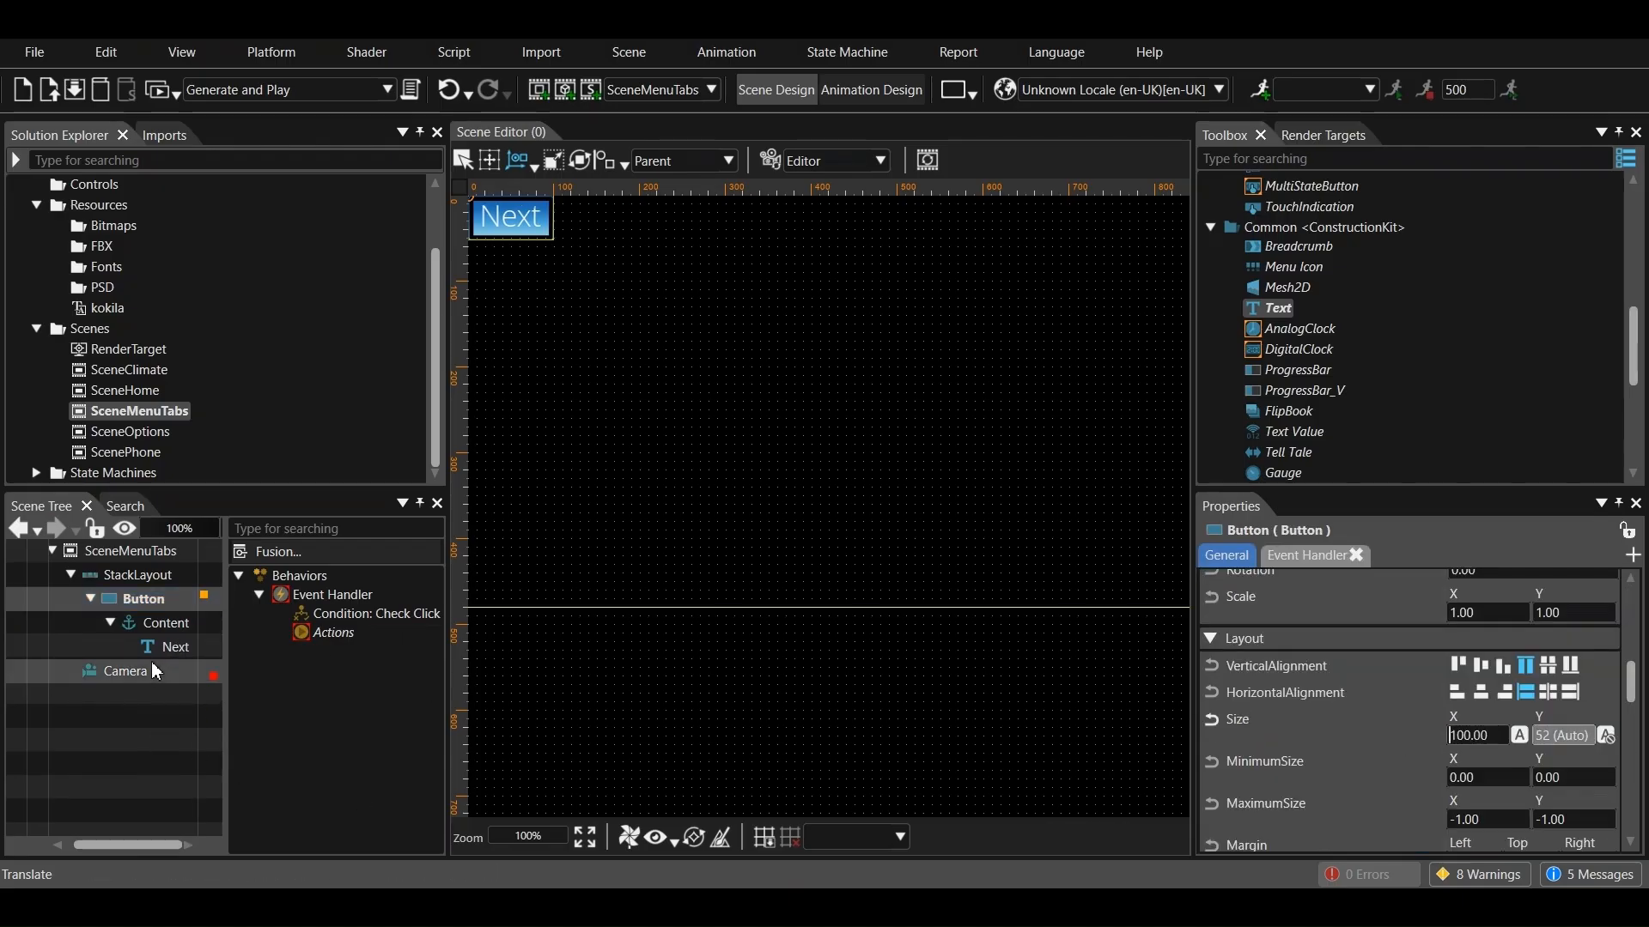
Add a GroupBox to the StackLayout beside the button and place another StackLayout in the GroupBox's Content anchor
{"action": "left_click", "coordinate": [90, 598]}
{"action": "scroll", "coordinate": [1227, 382], "scroll_direction": "down", "scroll_amount": 5}
{"action": "left_click", "coordinate": [1211, 288]}
{"action": "left_click_drag", "start_coordinate": [1279, 382], "coordinate": [148, 633]}
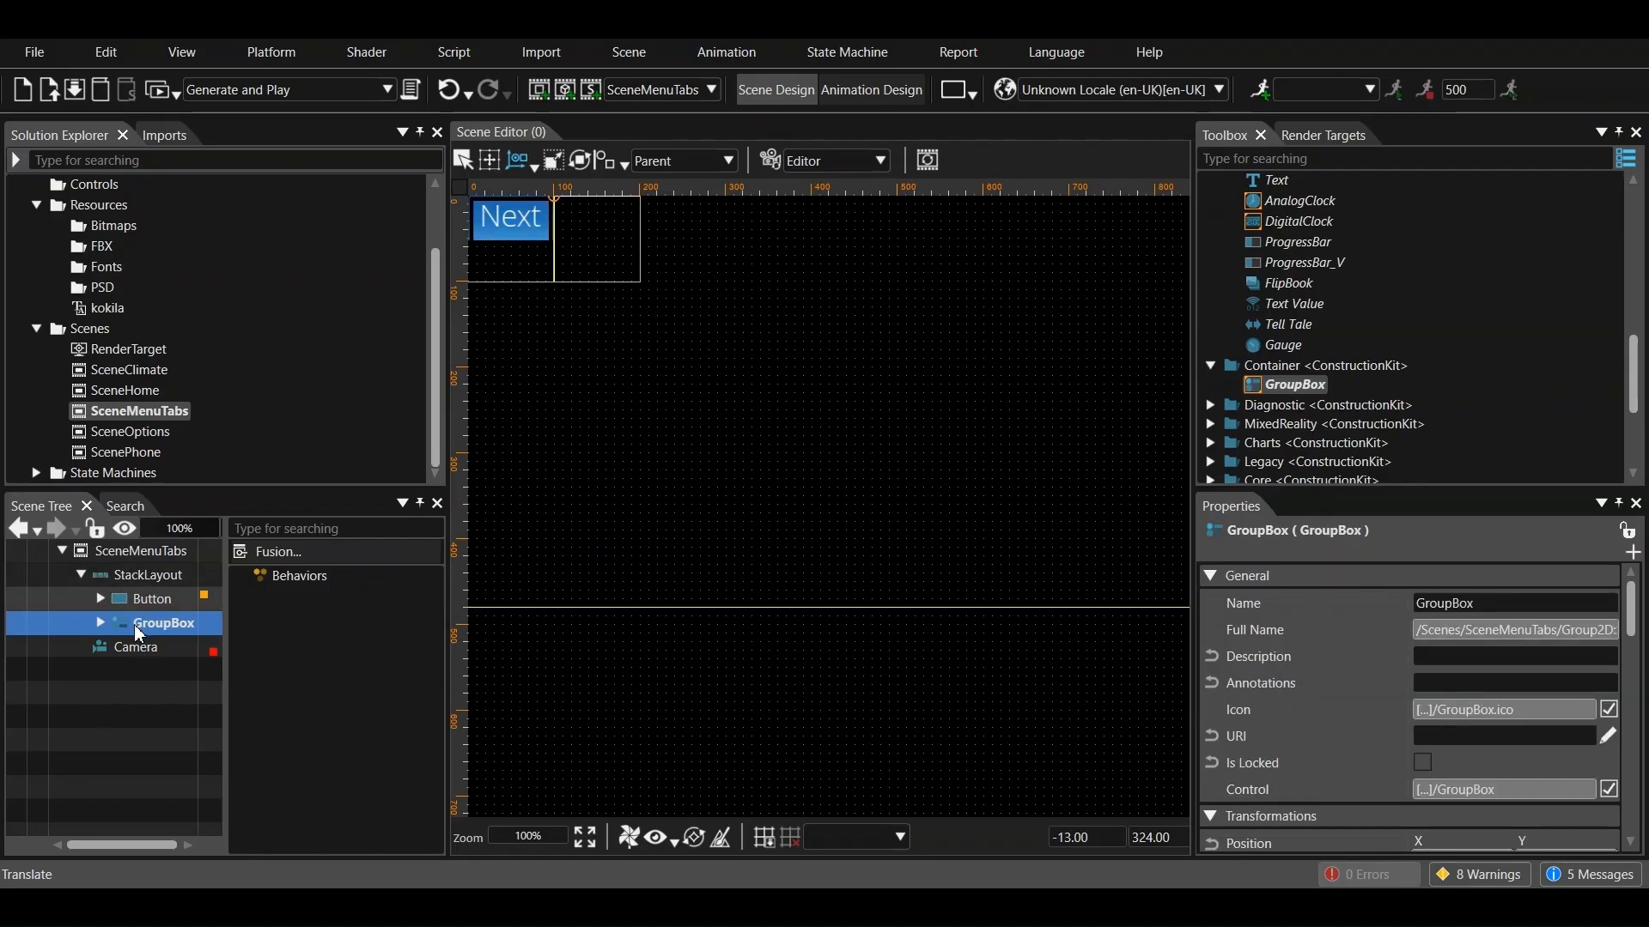
{"action": "left_click_drag", "start_coordinate": [1407, 332], "coordinate": [172, 647]}
Add four RadioButton controls to the StackLayout inside the GroupBox
{"action": "scroll", "coordinate": [1227, 335], "scroll_direction": "up", "scroll_amount": 3}
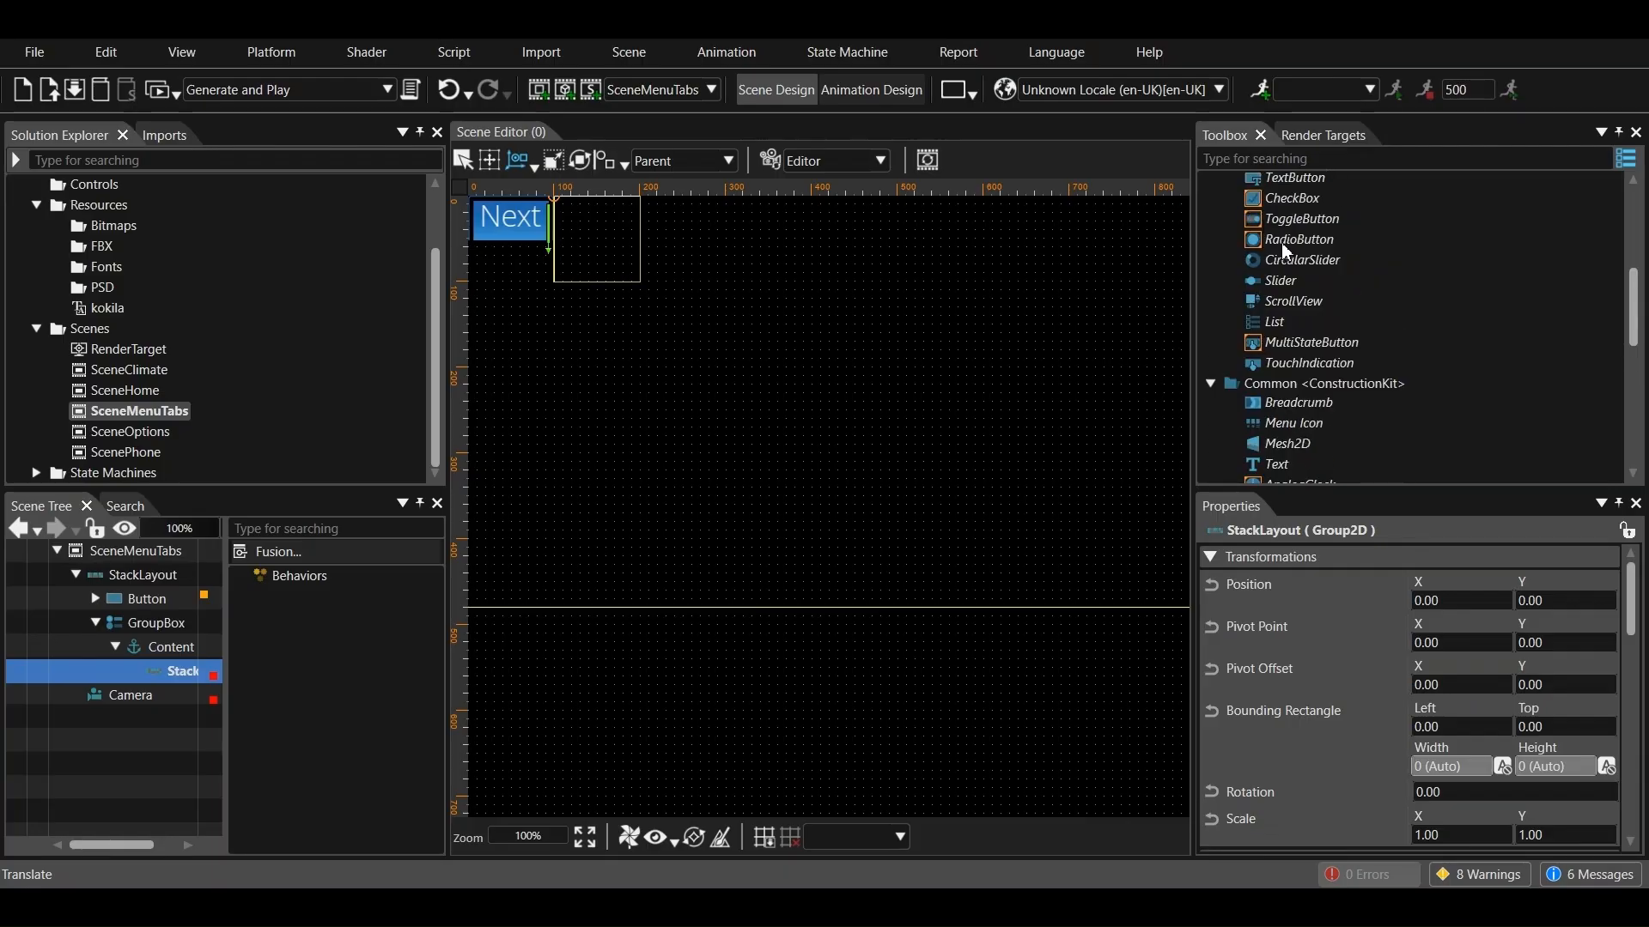
{"action": "double_click", "coordinate": [1285, 246]}
{"action": "left_click_drag", "start_coordinate": [1279, 236], "coordinate": [221, 682]}
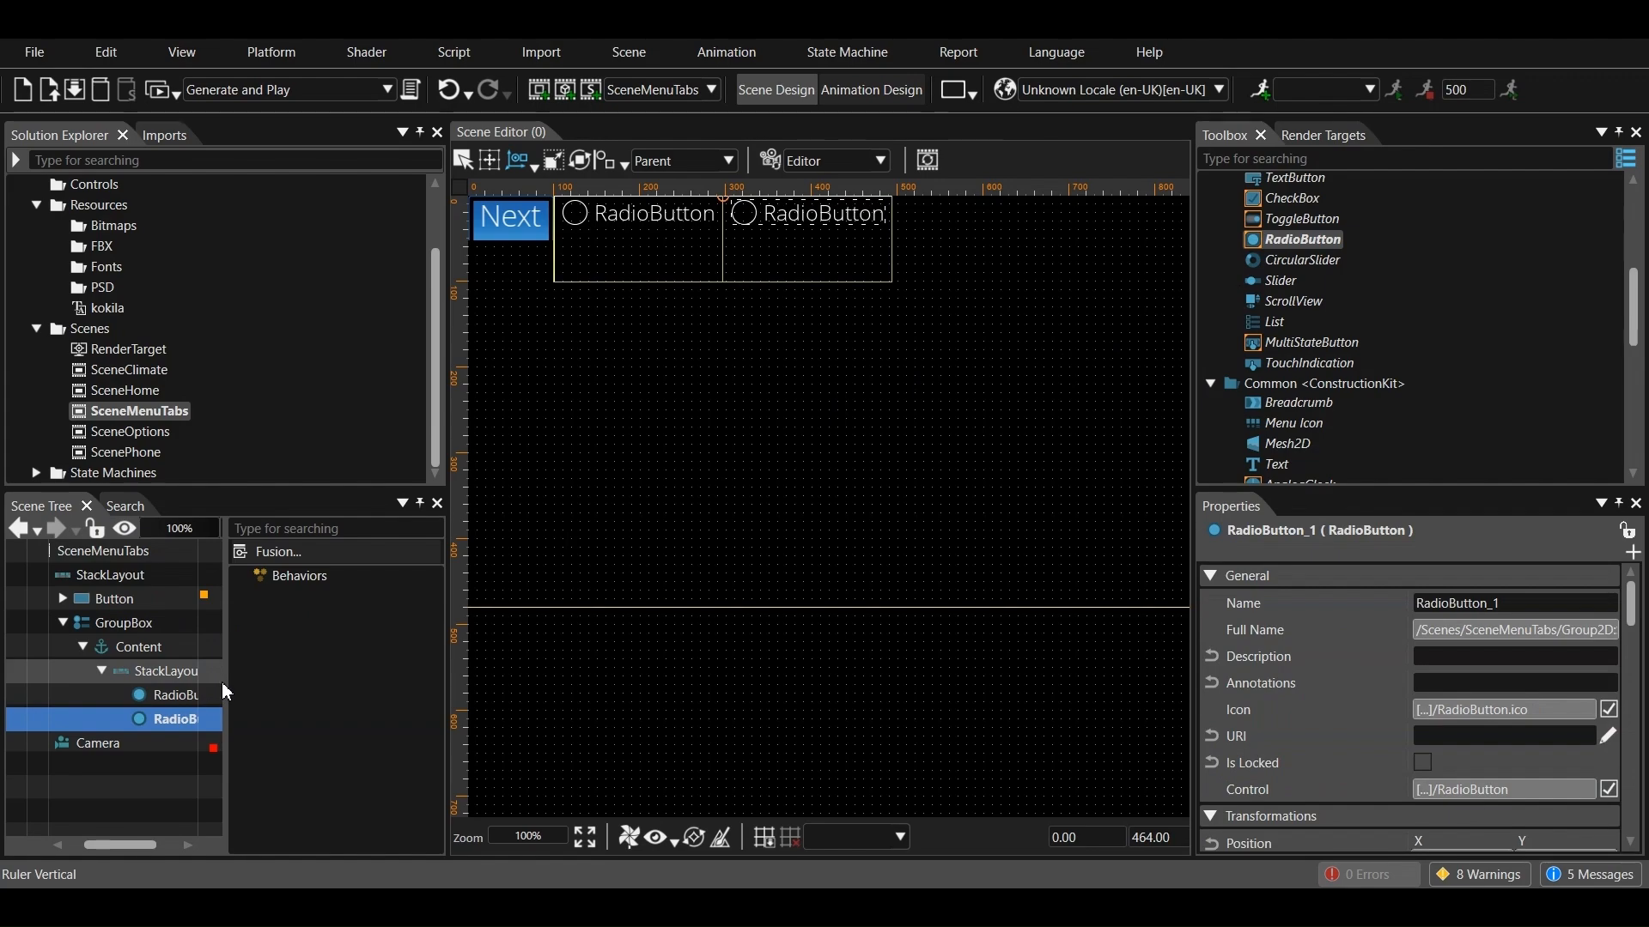
{"action": "double_click", "coordinate": [1292, 239]}
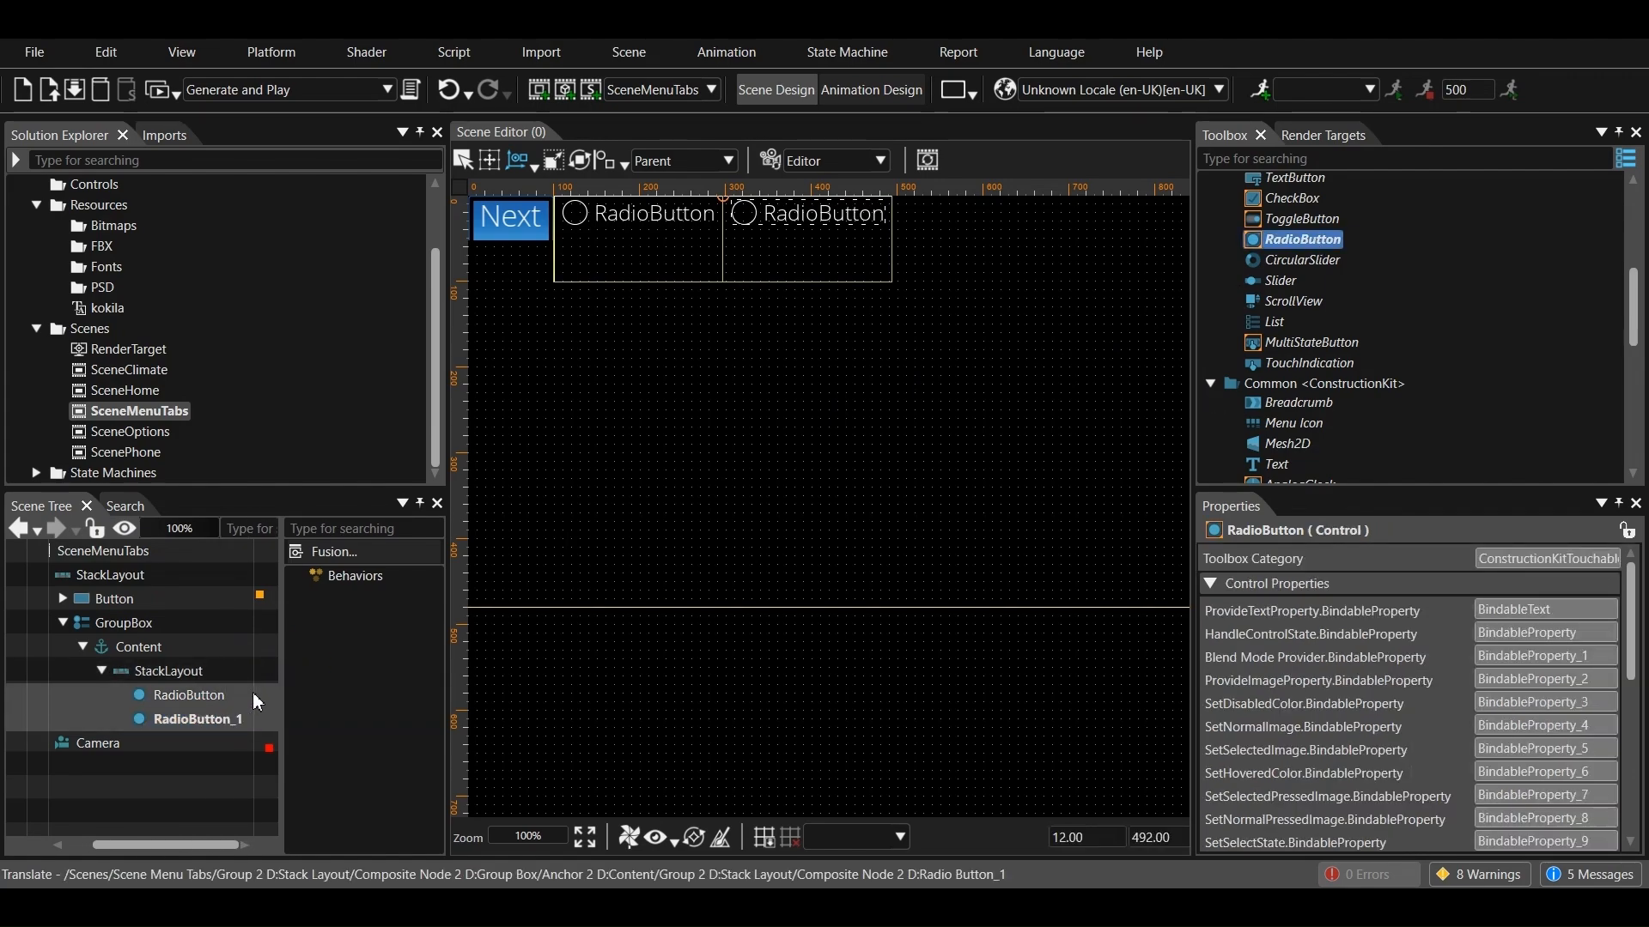
{"action": "left_click_drag", "start_coordinate": [1288, 237], "coordinate": [173, 667]}
Give the GroupBox a fixed Y size of 50 instead of the automatic height
{"action": "left_click", "coordinate": [127, 622]}
{"action": "scroll", "coordinate": [1460, 747], "scroll_direction": "down", "scroll_amount": 3}
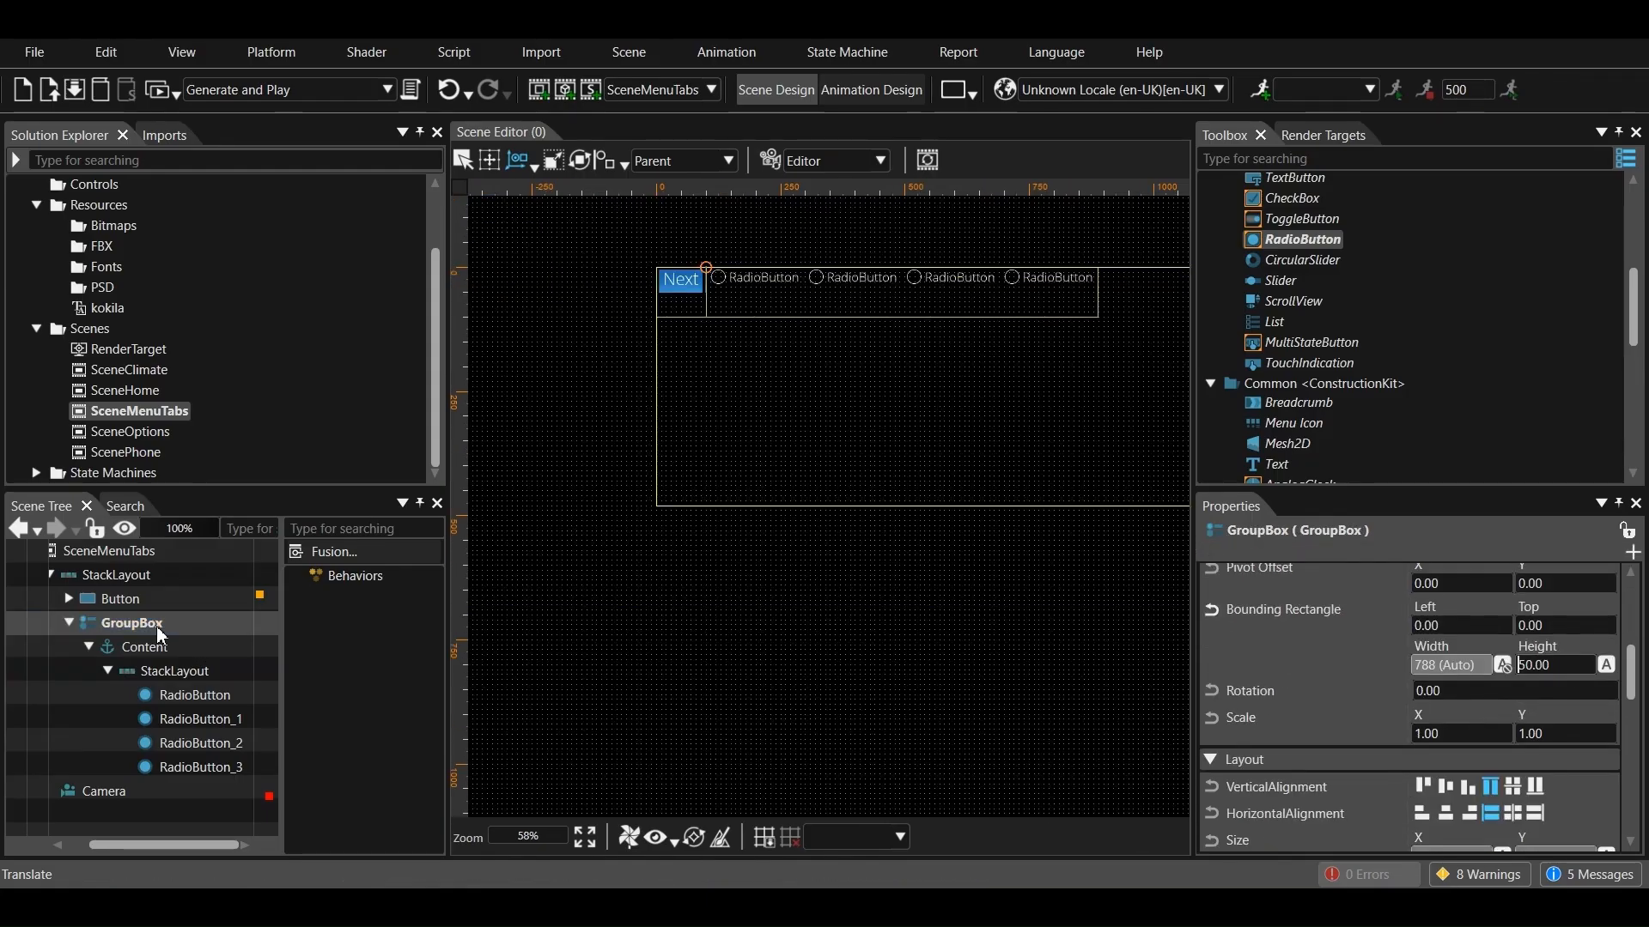
{"action": "left_click", "coordinate": [157, 628]}
{"action": "scroll", "coordinate": [1322, 704], "scroll_direction": "down", "scroll_amount": 4}
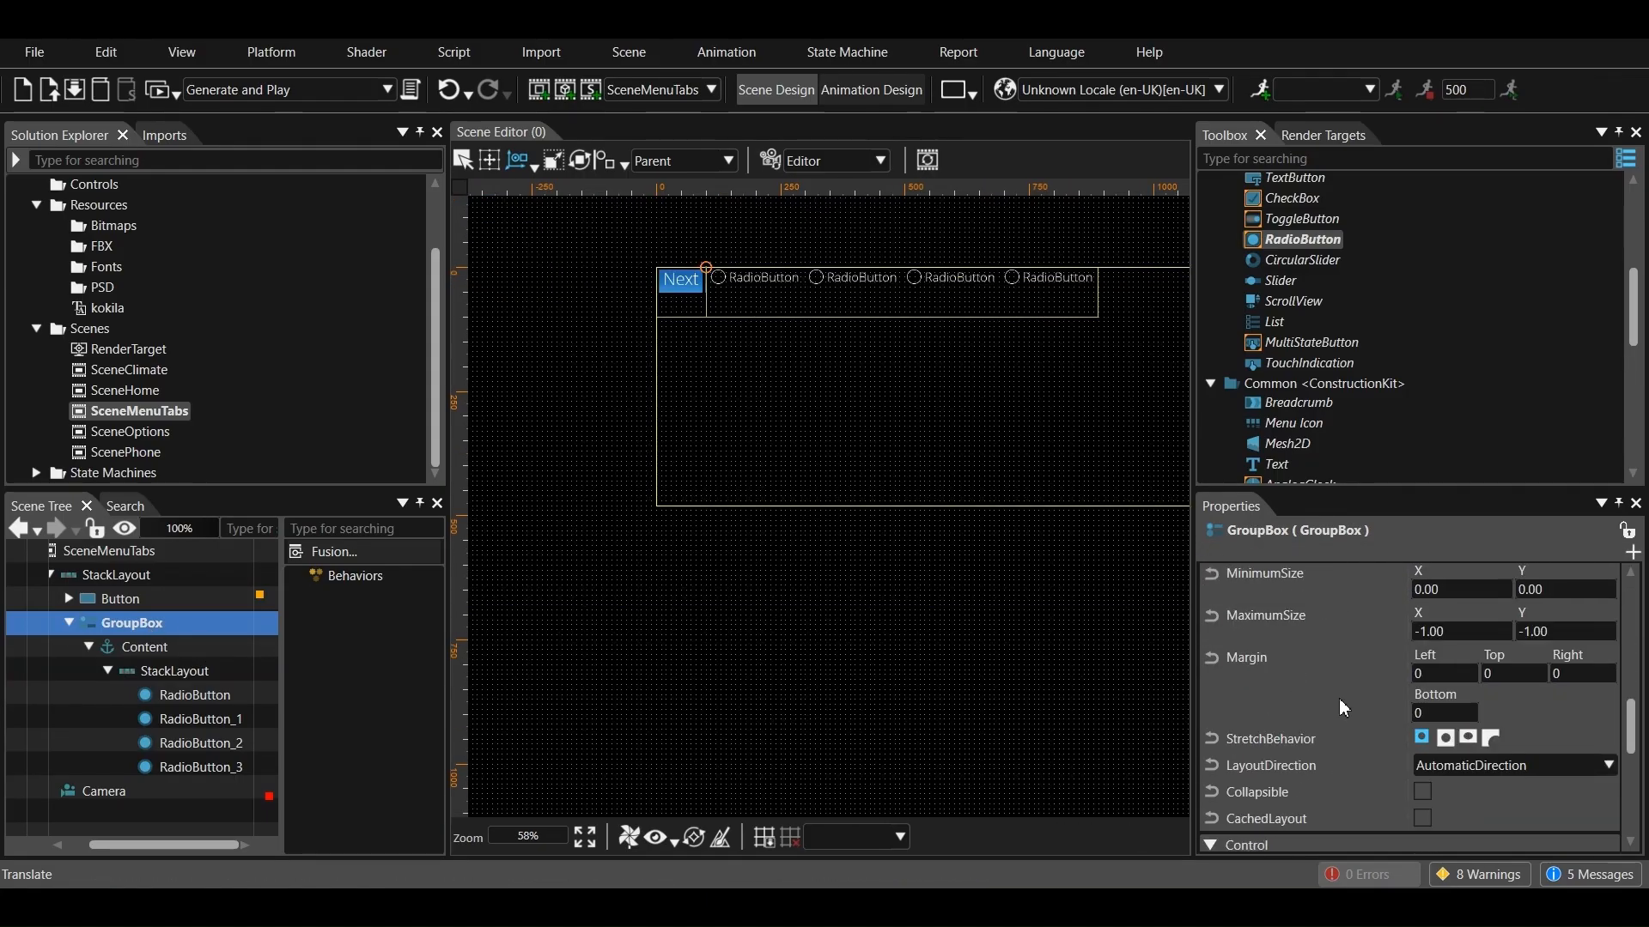
{"action": "left_click", "coordinate": [1606, 651]}
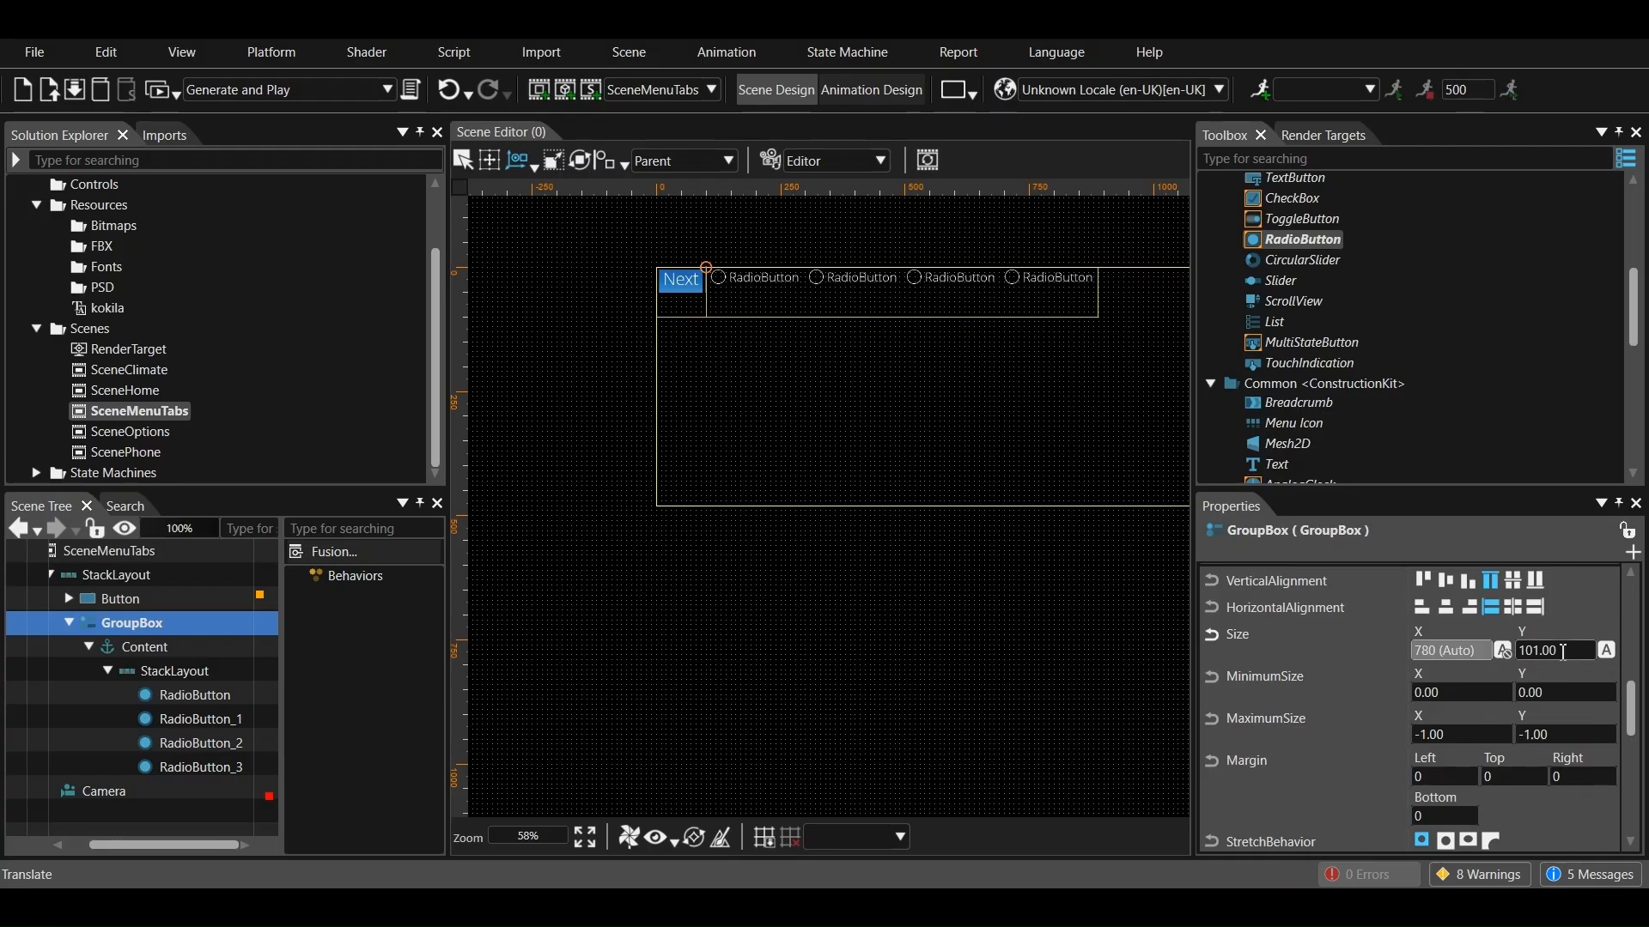
{"action": "left_click", "coordinate": [1558, 649]}
{"action": "type", "text": "50"}
{"action": "key", "text": "Return"}
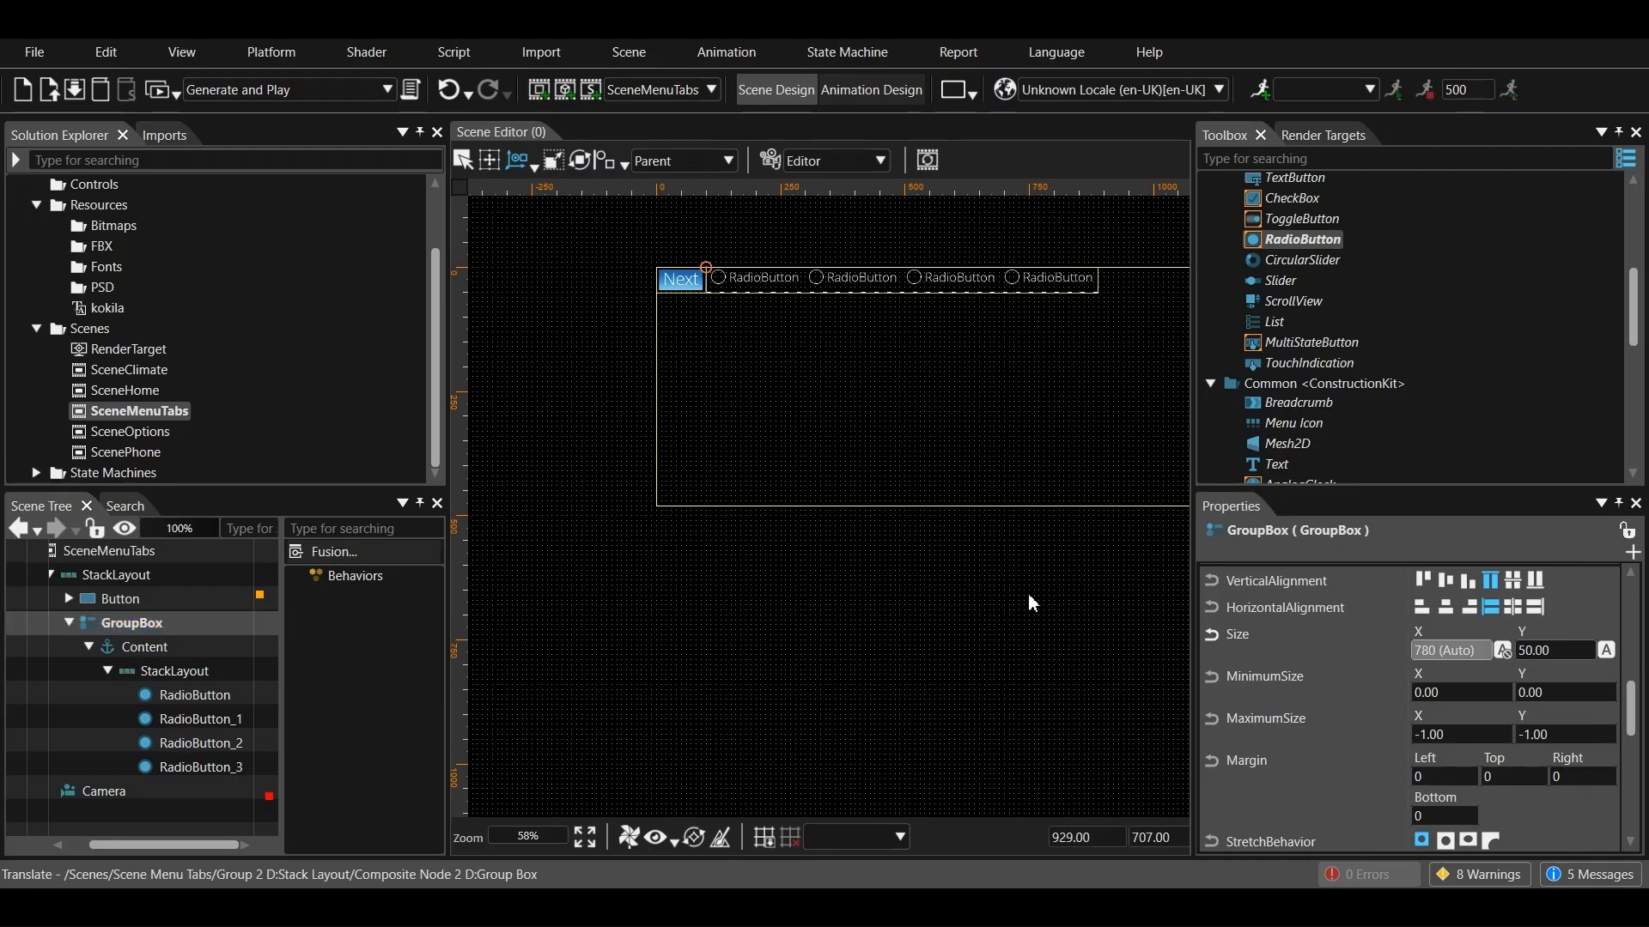
{"action": "left_click", "coordinate": [692, 596]}
Rename the first radio button to TabHome and the second to TabClimate
{"action": "left_click", "coordinate": [190, 700]}
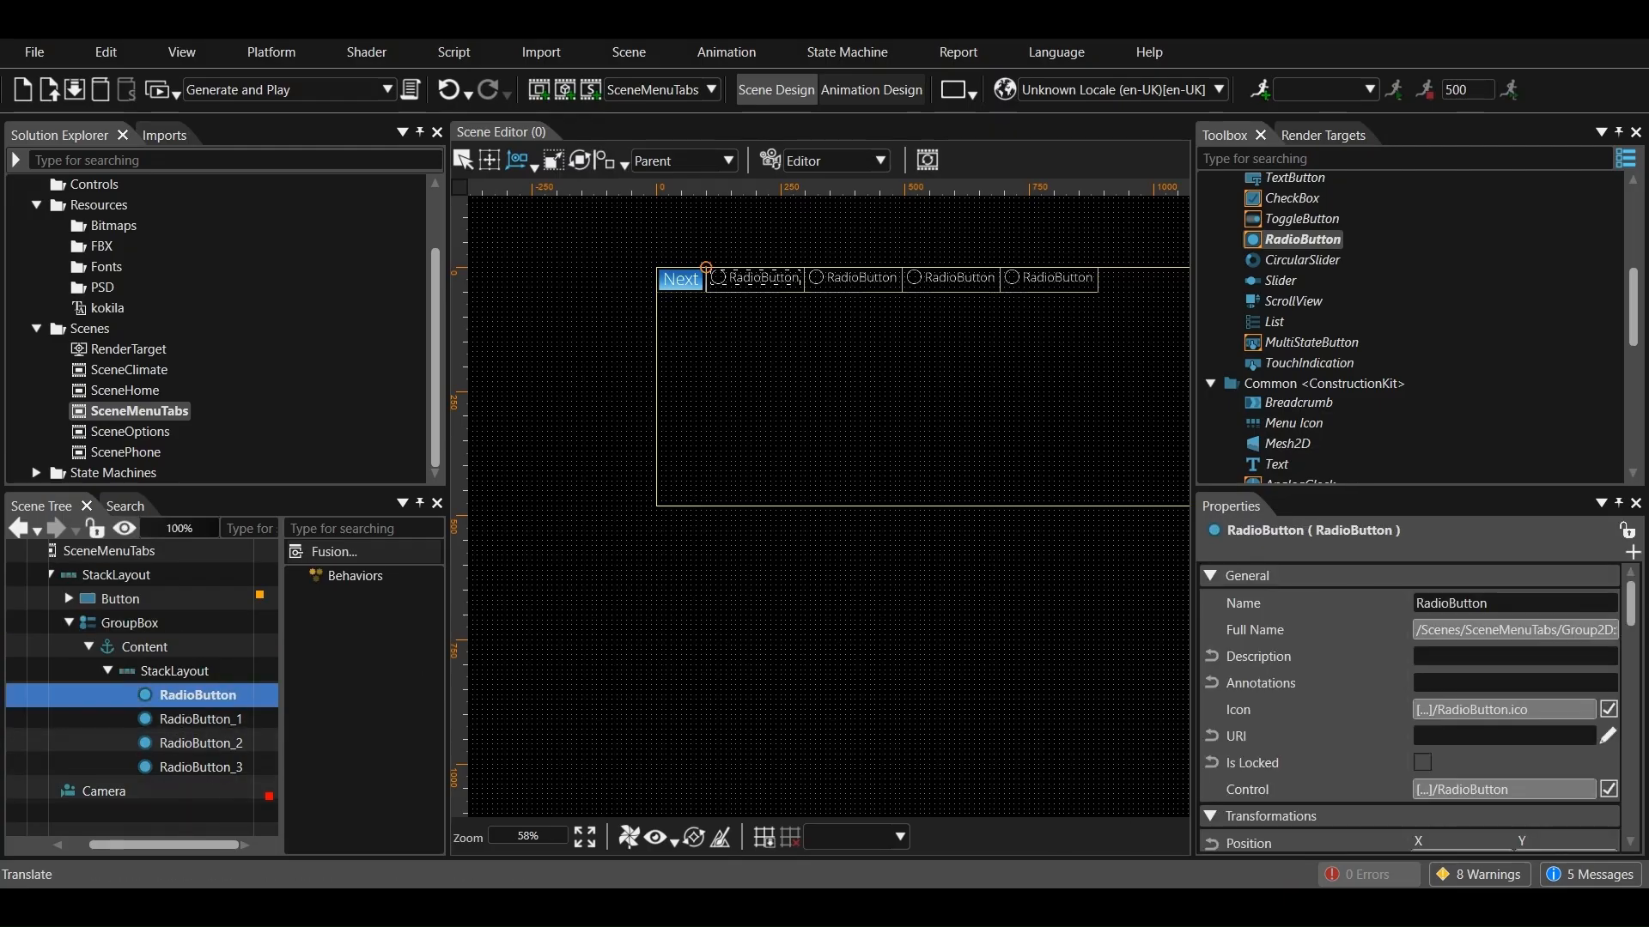
{"action": "left_click", "coordinate": [1506, 604]}
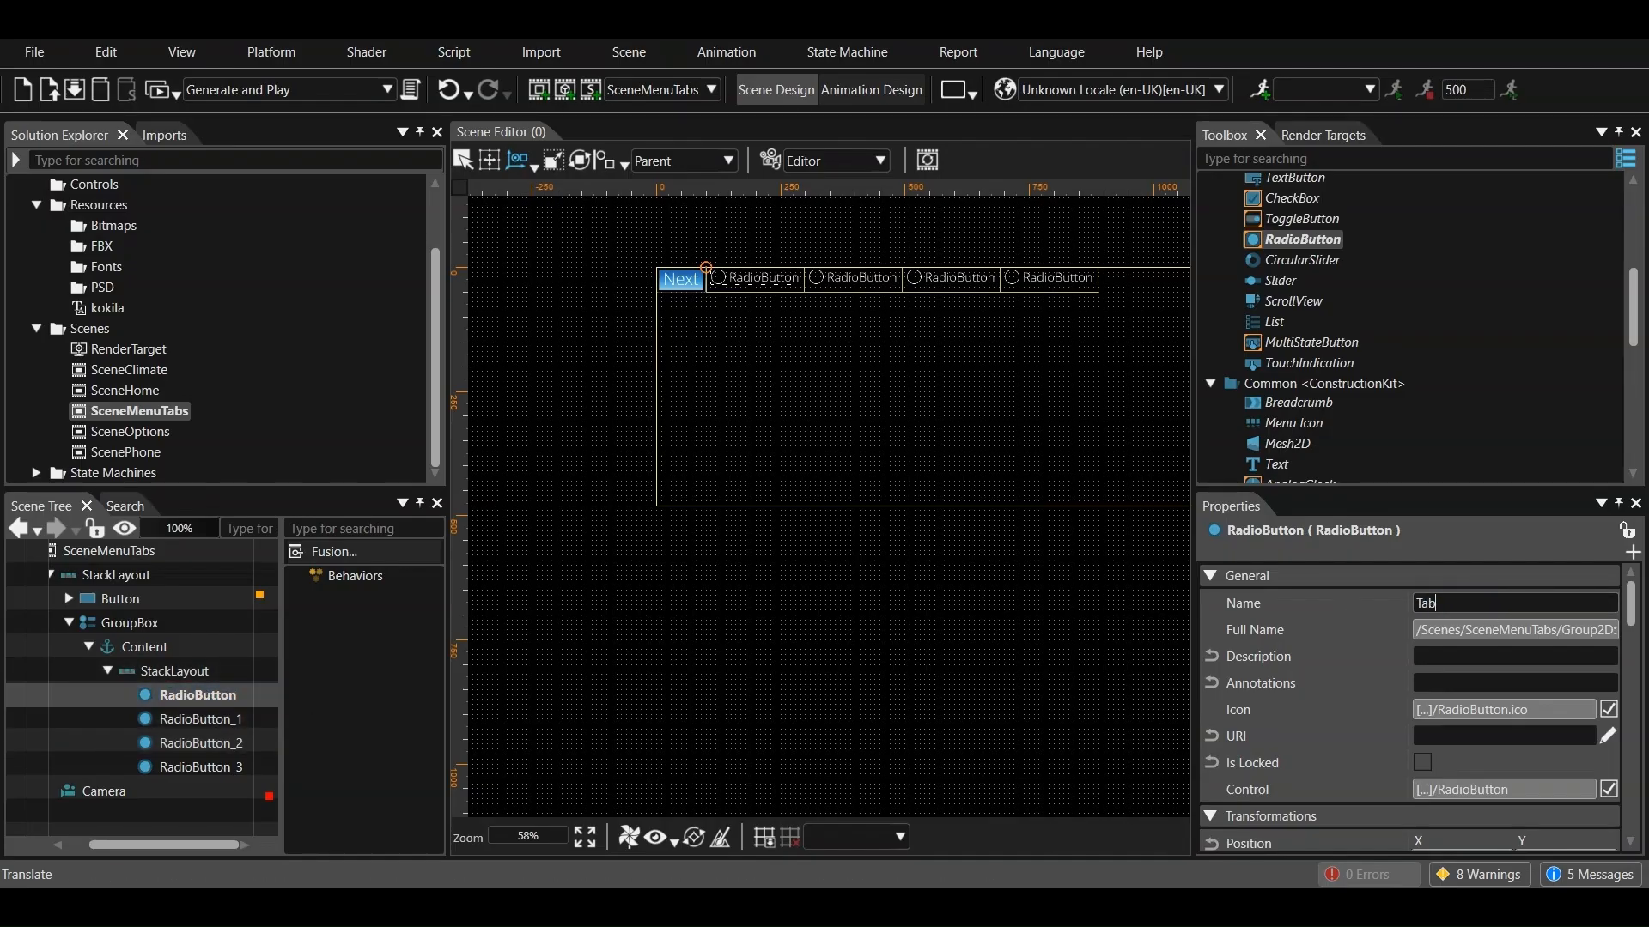
{"action": "left_click", "coordinate": [206, 719]}
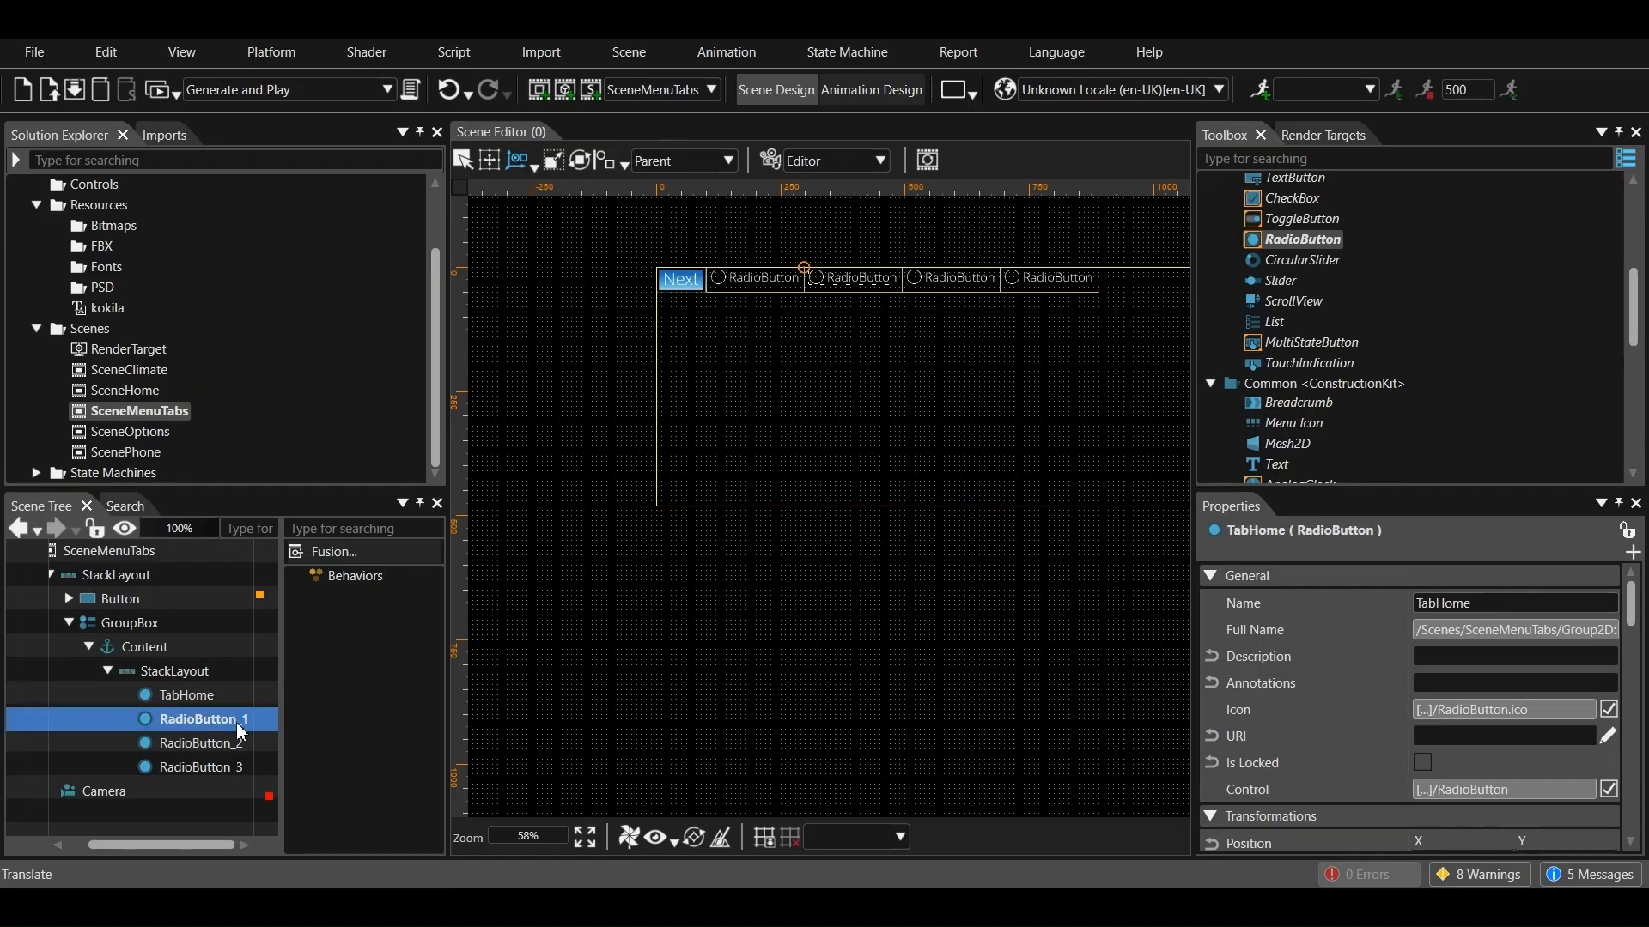
{"action": "left_click", "coordinate": [1501, 605]}
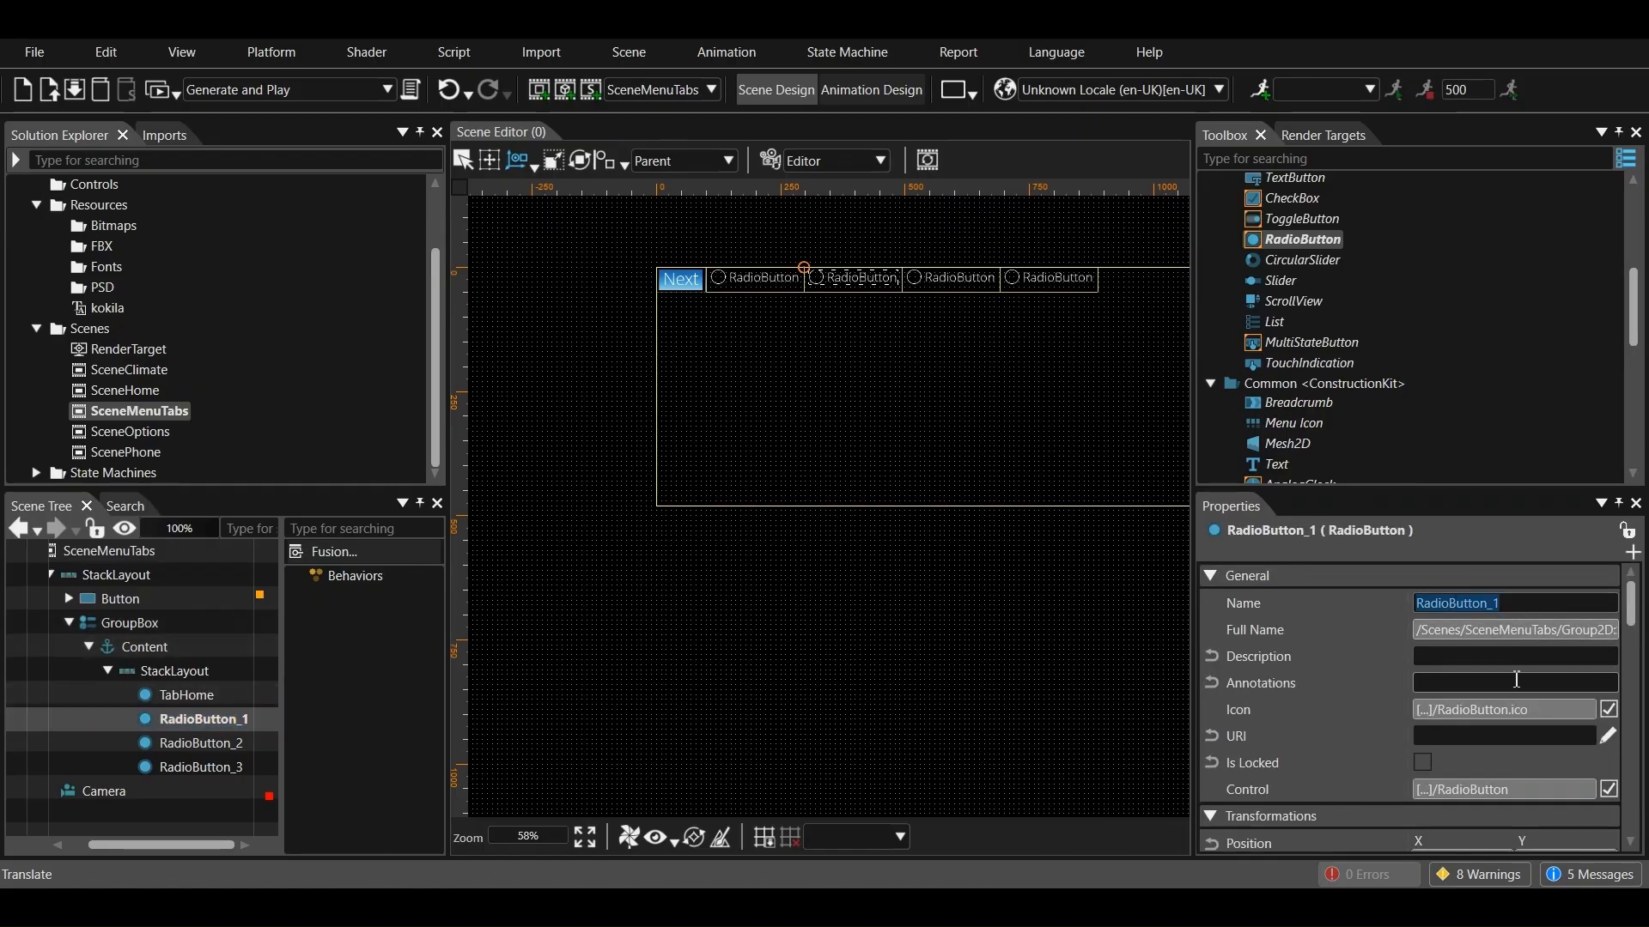
{"action": "type", "text": "TabClimate"}
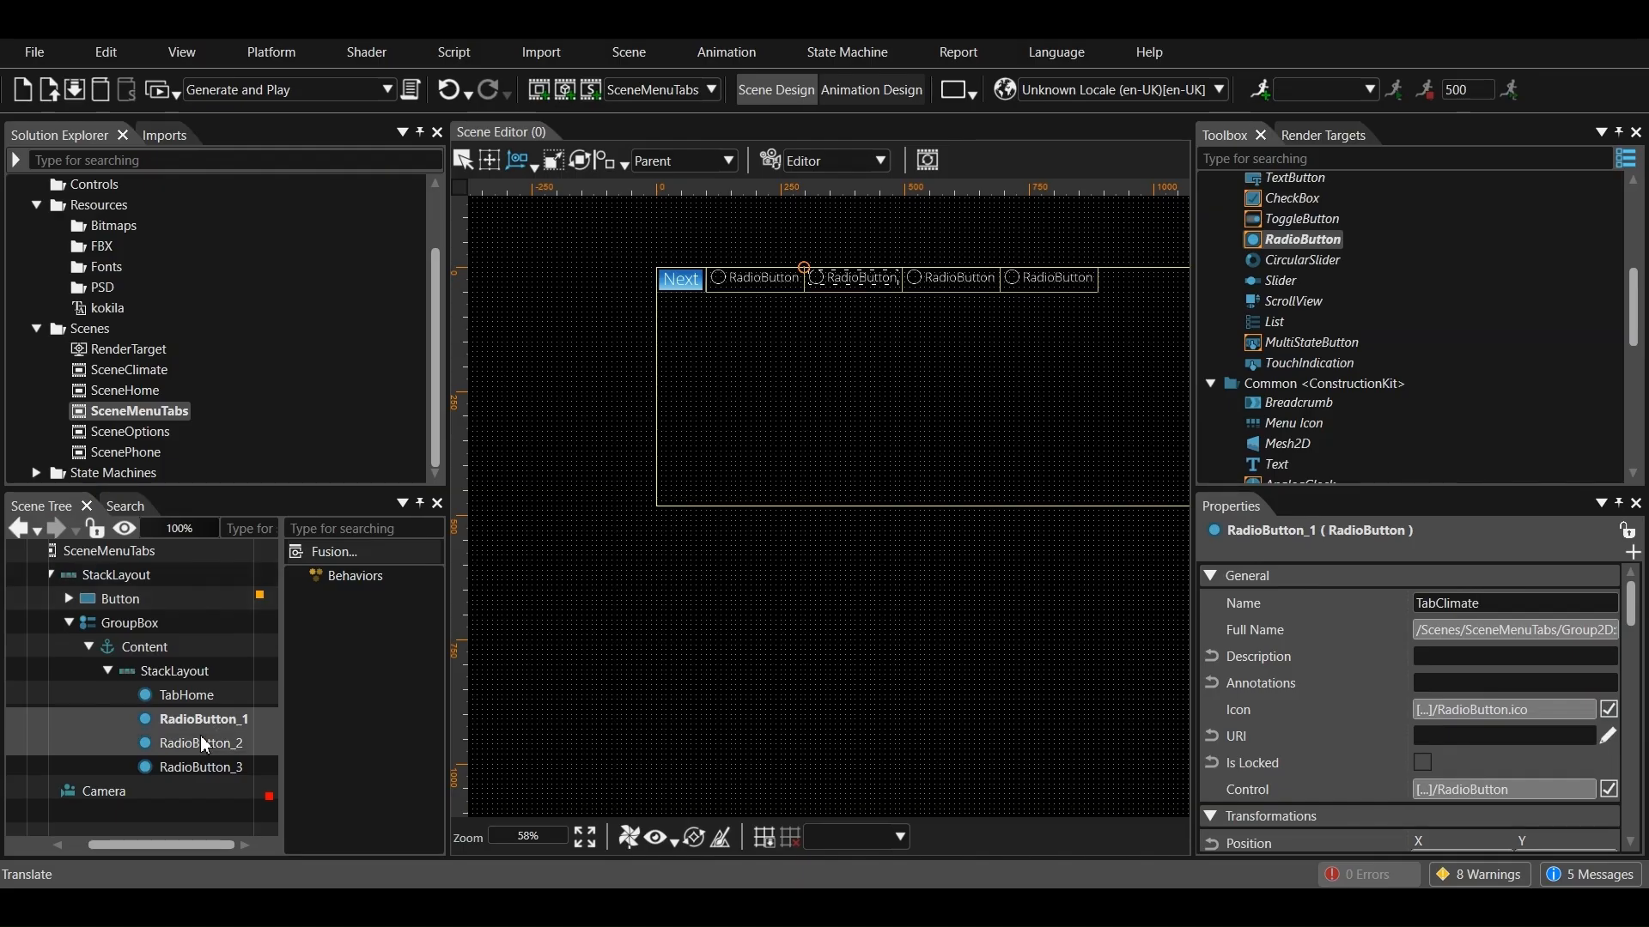
Rename the third radio button in the GroupBox to TabPhone
{"action": "left_click", "coordinate": [139, 743]}
{"action": "left_click", "coordinate": [1520, 605]}
{"action": "left_click", "coordinate": [1520, 606]}
{"action": "key", "text": "BackSpace"}
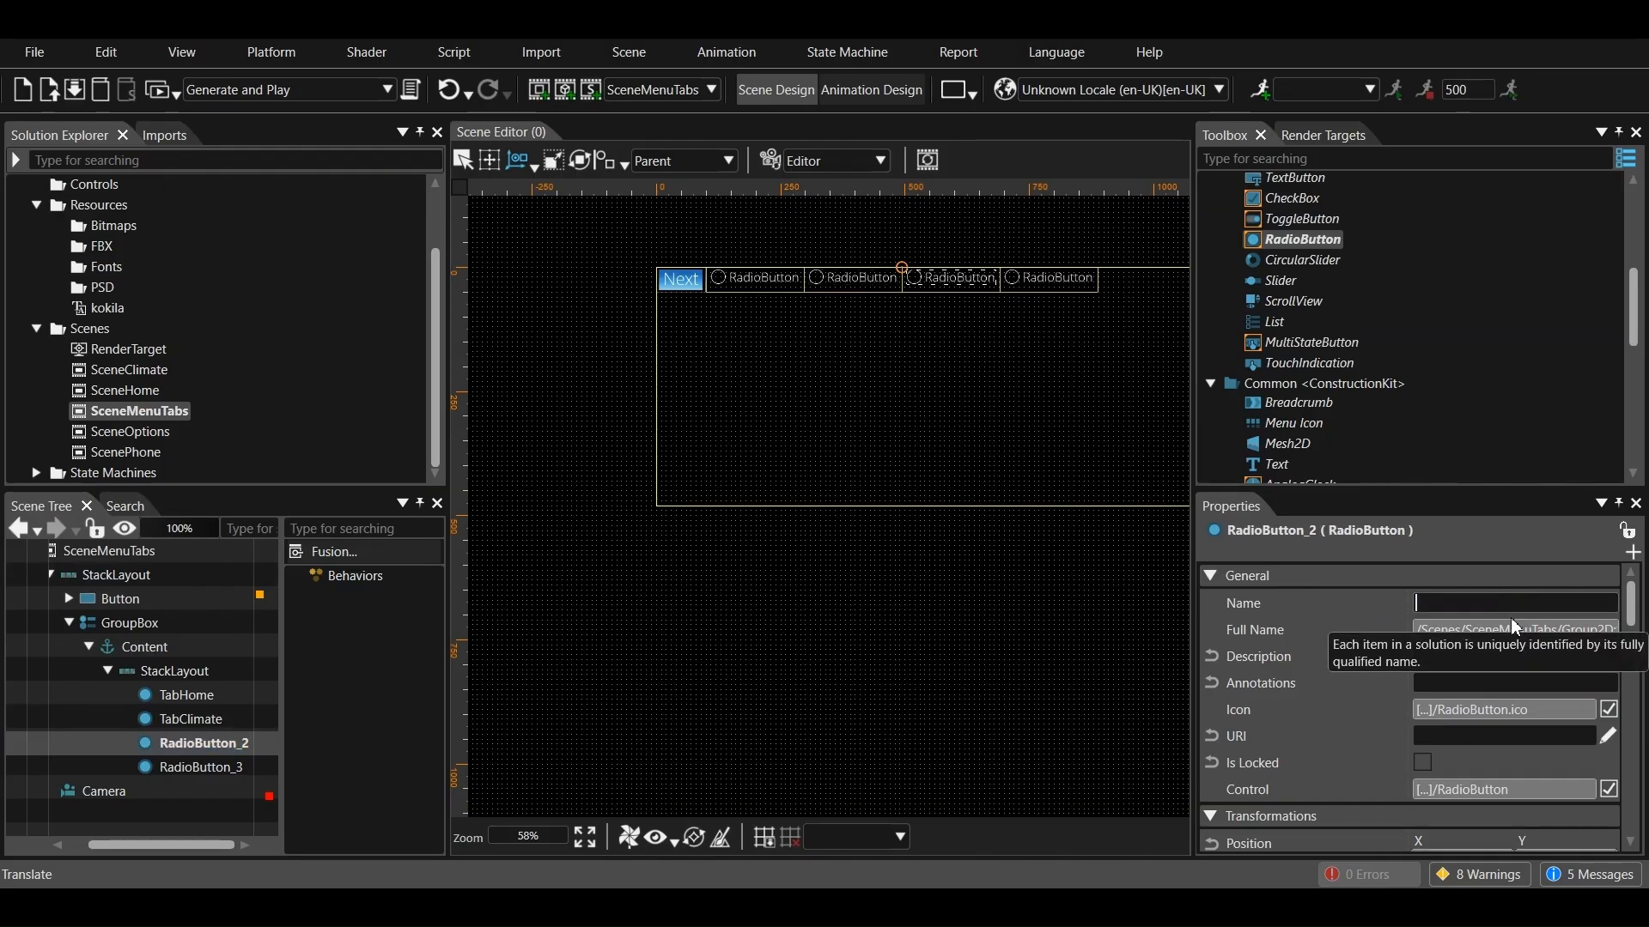
{"action": "type", "text": "TabPhone"}
{"action": "key", "text": "Return"}
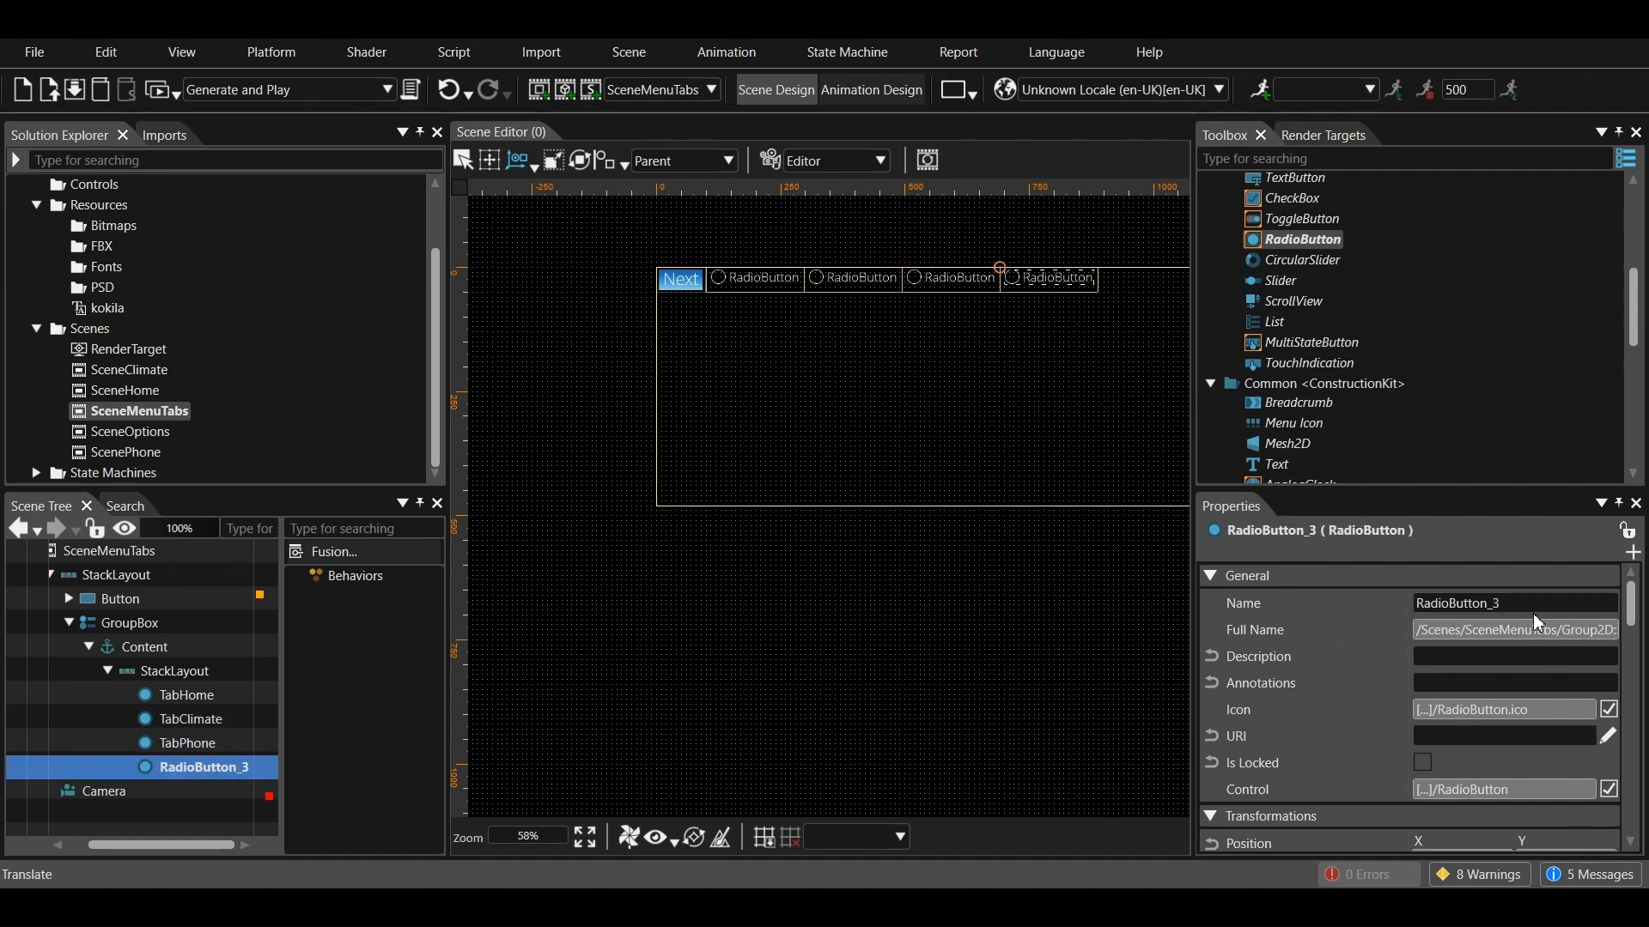
Rename the fourth radio button in the GroupBox to TabOptions
{"action": "left_click", "coordinate": [1531, 612]}
{"action": "left_click", "coordinate": [1532, 611]}
{"action": "type", "text": "TabOp"}
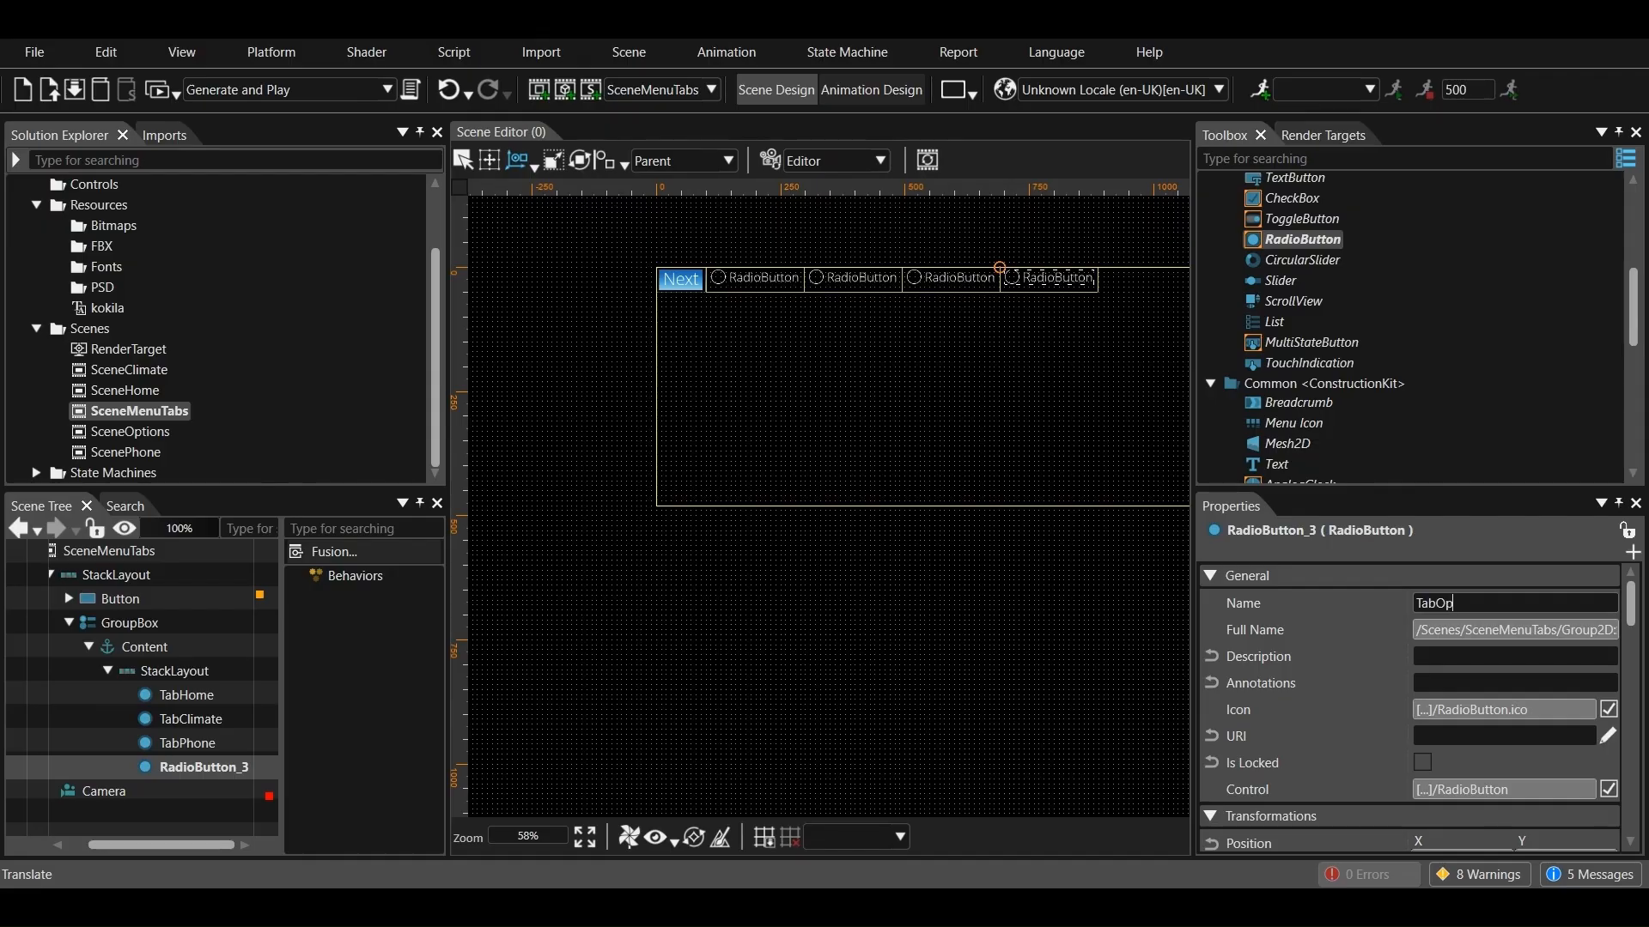
{"action": "type", "text": "tions"}
{"action": "key", "text": "Return"}
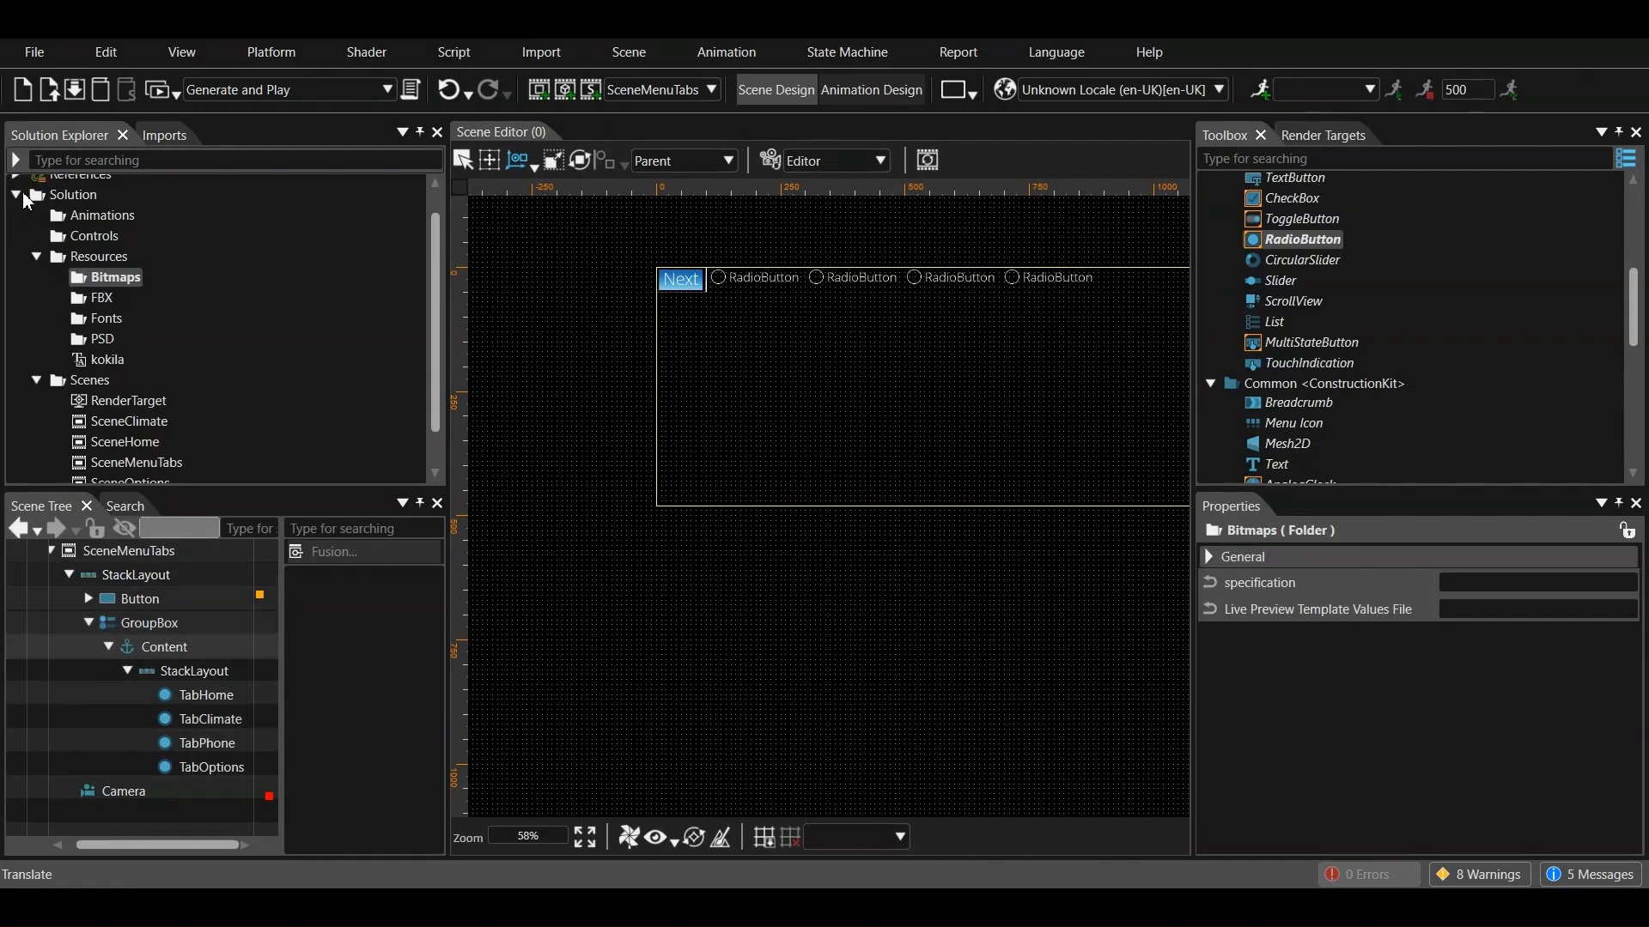
Import the eight active and inactive tab images from the photos folder directly into Resources/Bitmaps, without creating a new folder
{"action": "left_click", "coordinate": [38, 285]}
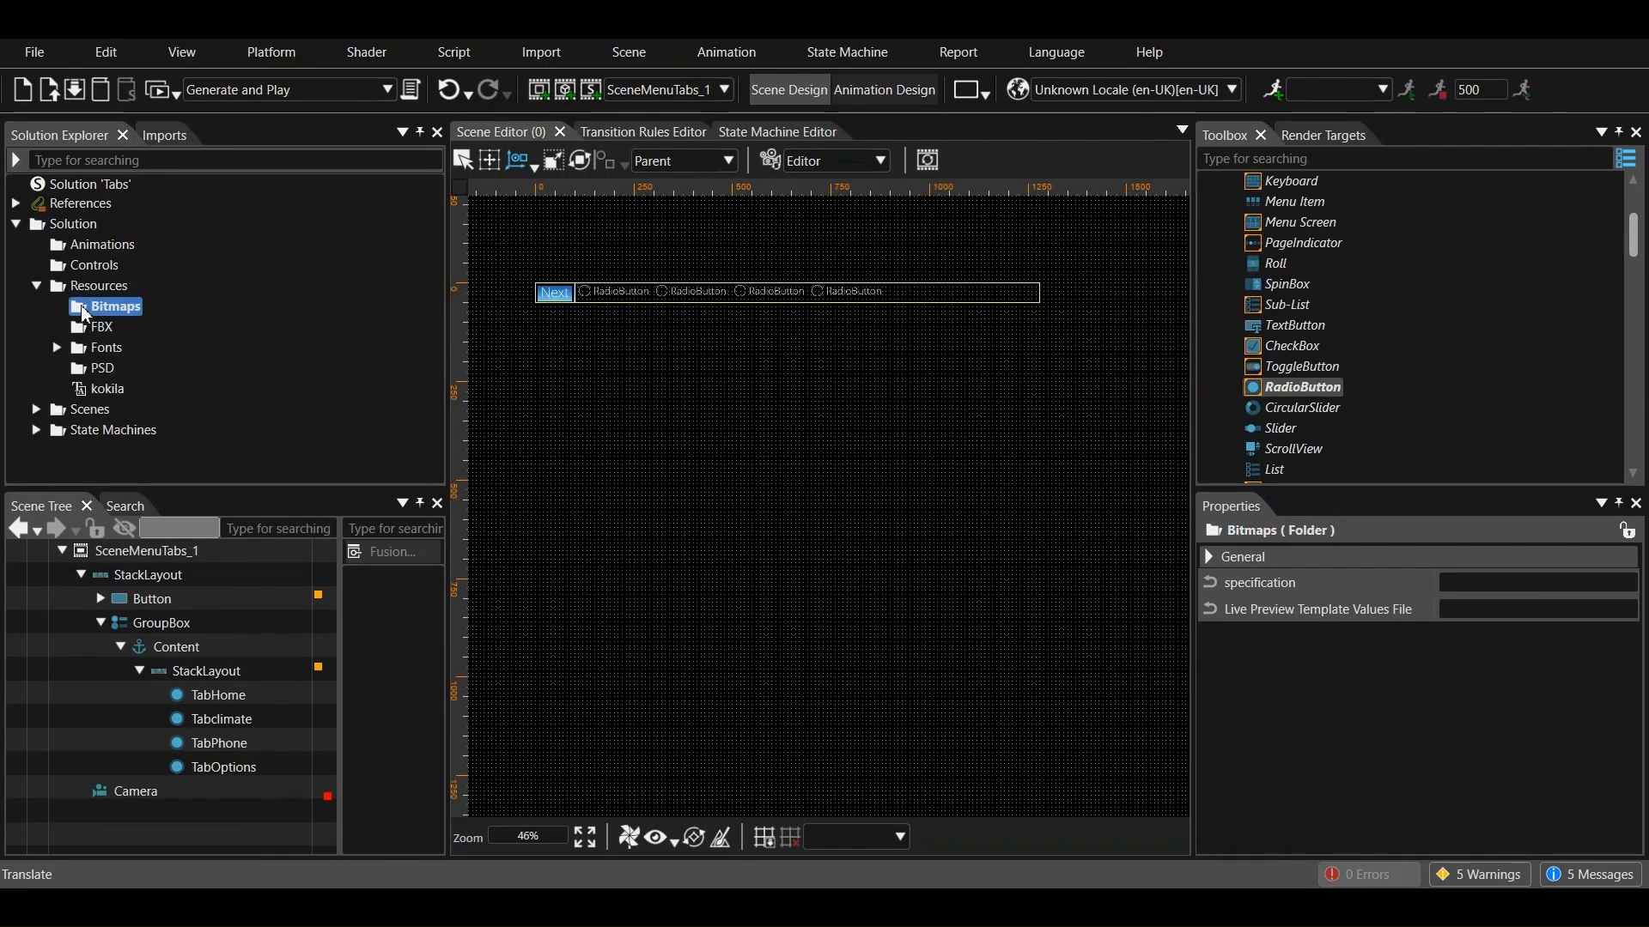
{"action": "right_click", "coordinate": [100, 317]}
{"action": "mouse_move", "coordinate": [137, 343]}
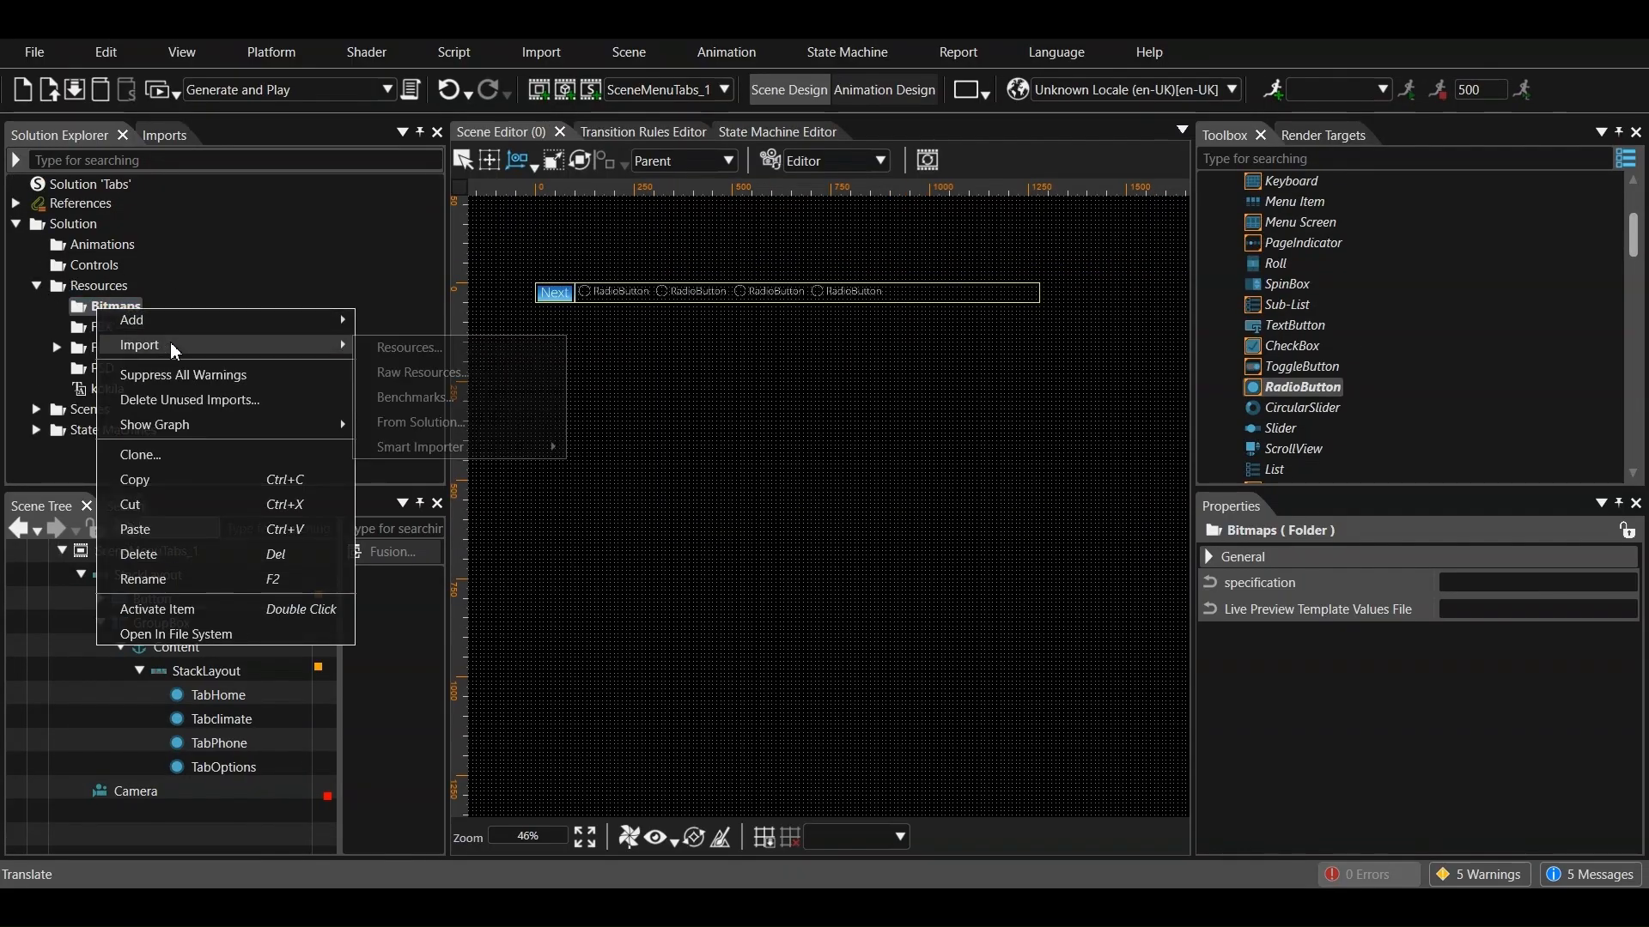
{"action": "left_click", "coordinate": [413, 354]}
{"action": "left_click", "coordinate": [778, 514]}
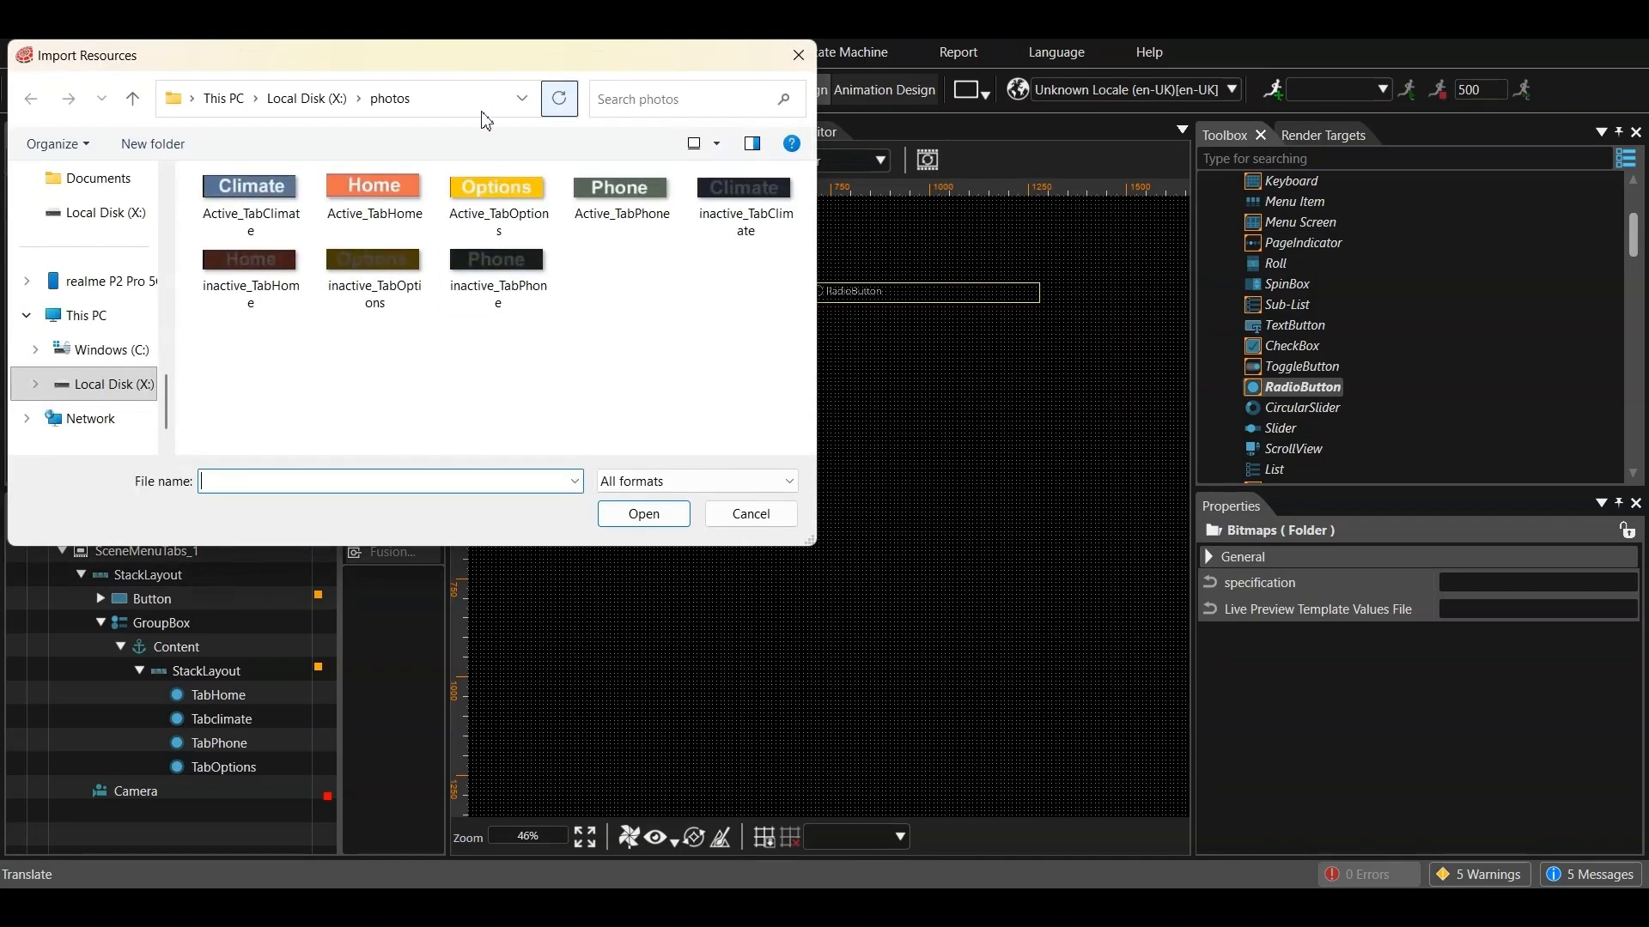
{"action": "left_click", "coordinate": [258, 196]}
{"action": "left_click", "coordinate": [374, 196], "text": "ctrl"}
{"action": "left_click", "coordinate": [498, 196], "text": "ctrl"}
{"action": "left_click", "coordinate": [620, 196], "text": "ctrl"}
{"action": "left_click", "coordinate": [724, 203], "text": "ctrl"}
{"action": "left_click", "coordinate": [498, 271], "text": "ctrl"}
{"action": "left_click", "coordinate": [375, 271], "text": "ctrl"}
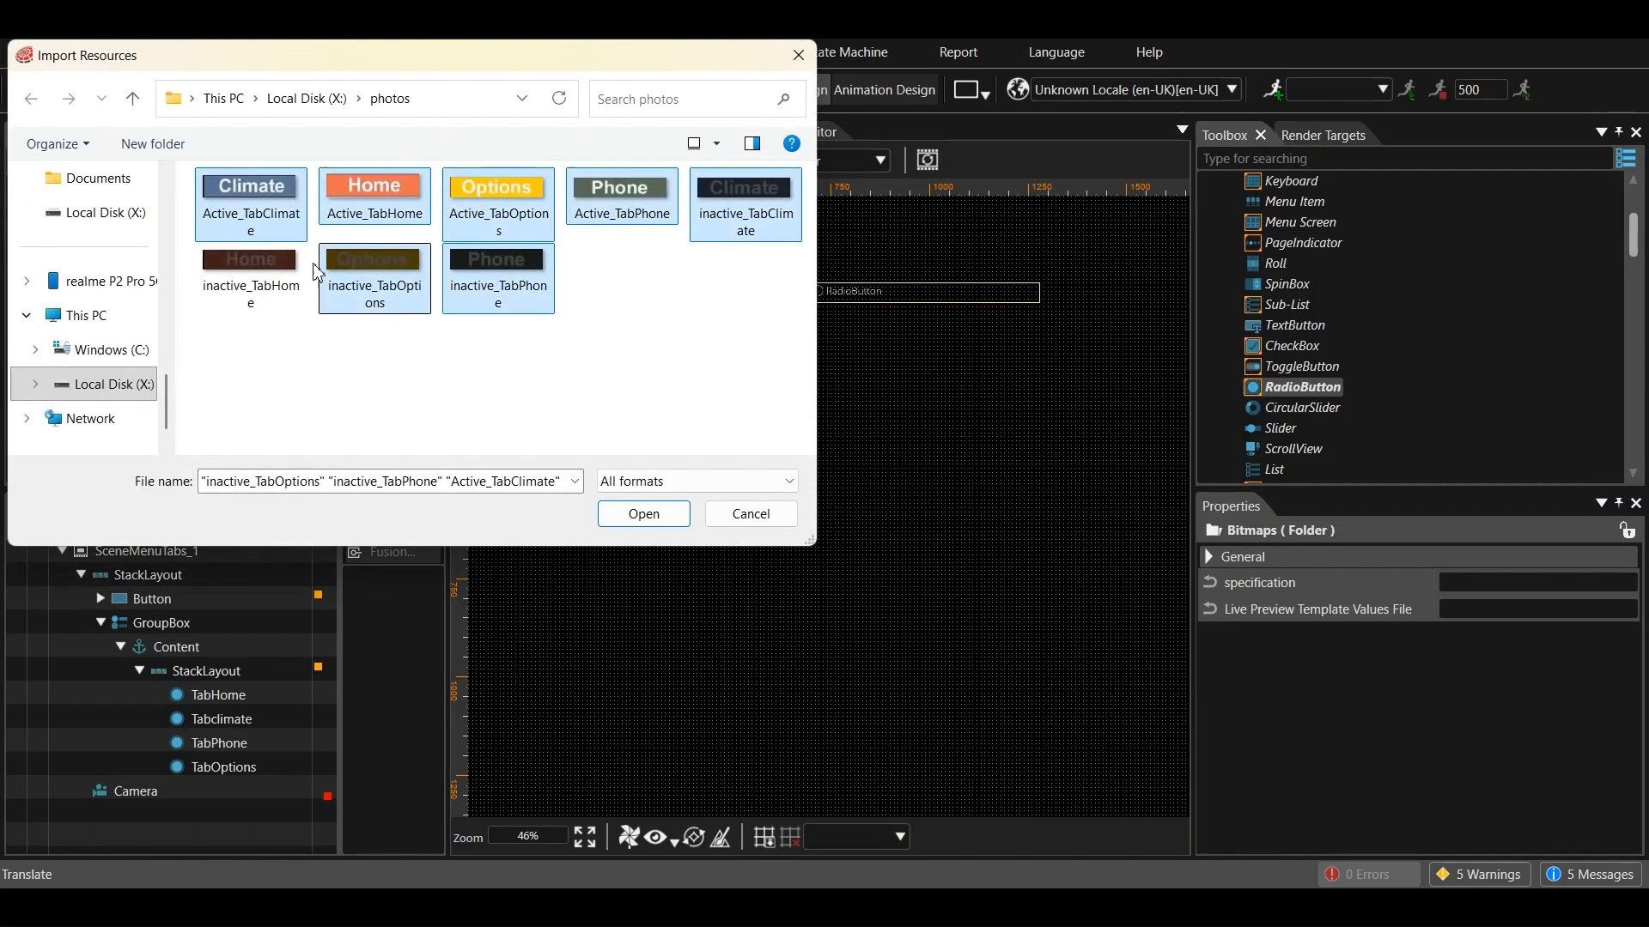
{"action": "left_click", "coordinate": [251, 270], "text": "ctrl"}
{"action": "left_click", "coordinate": [661, 522]}
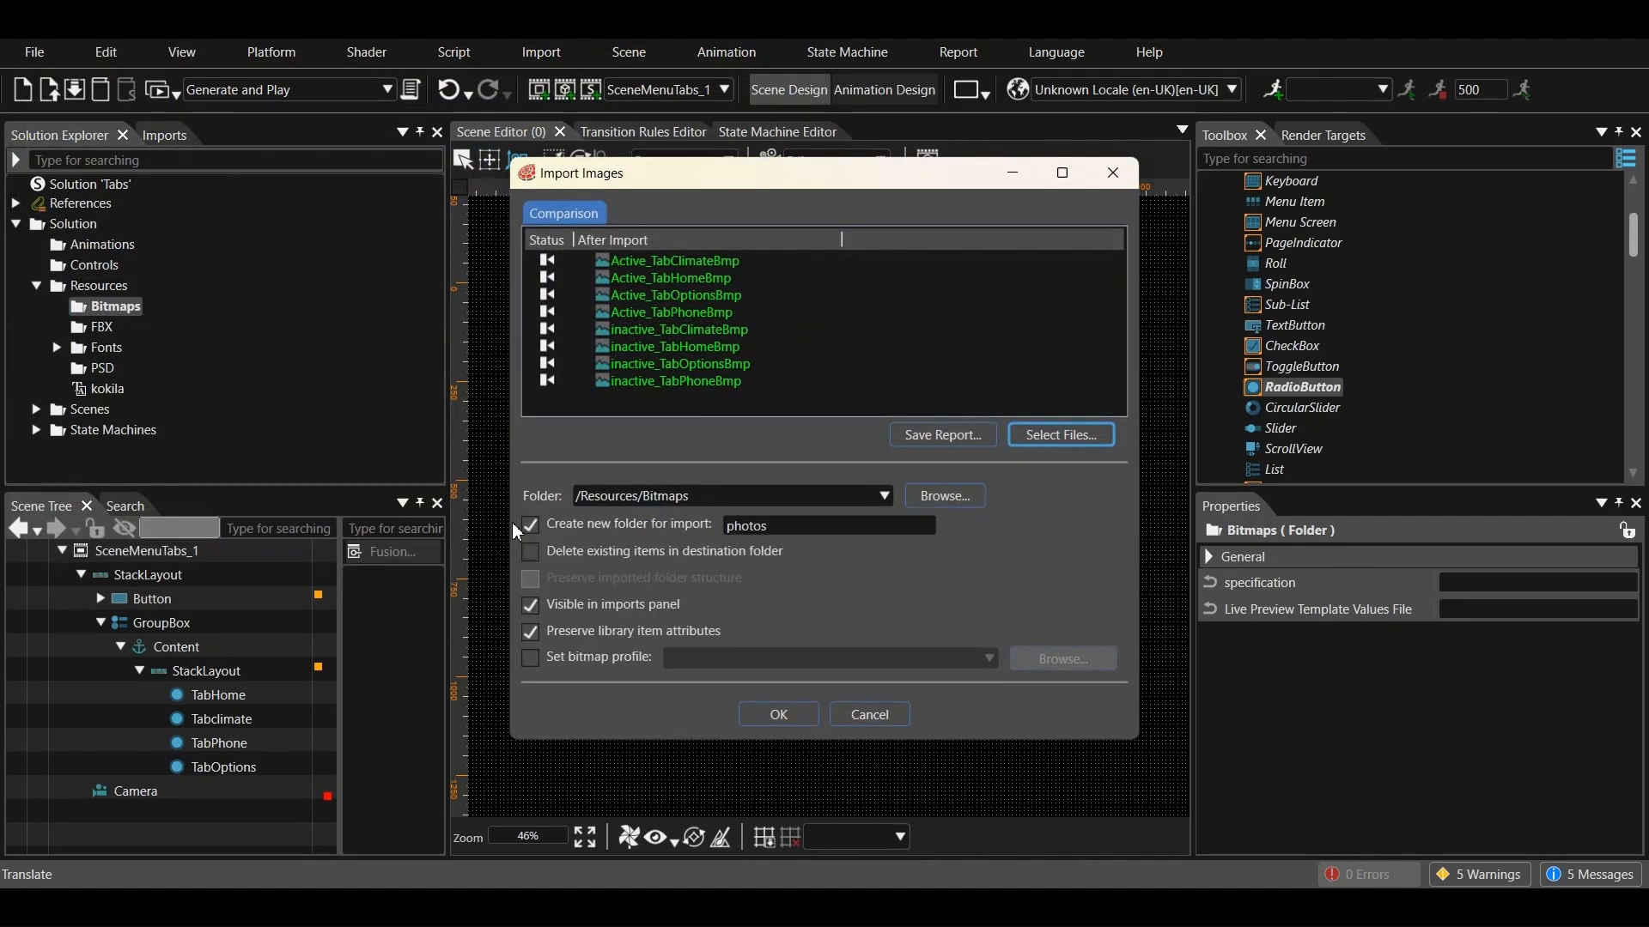
{"action": "left_click", "coordinate": [534, 527]}
{"action": "left_click", "coordinate": [778, 714]}
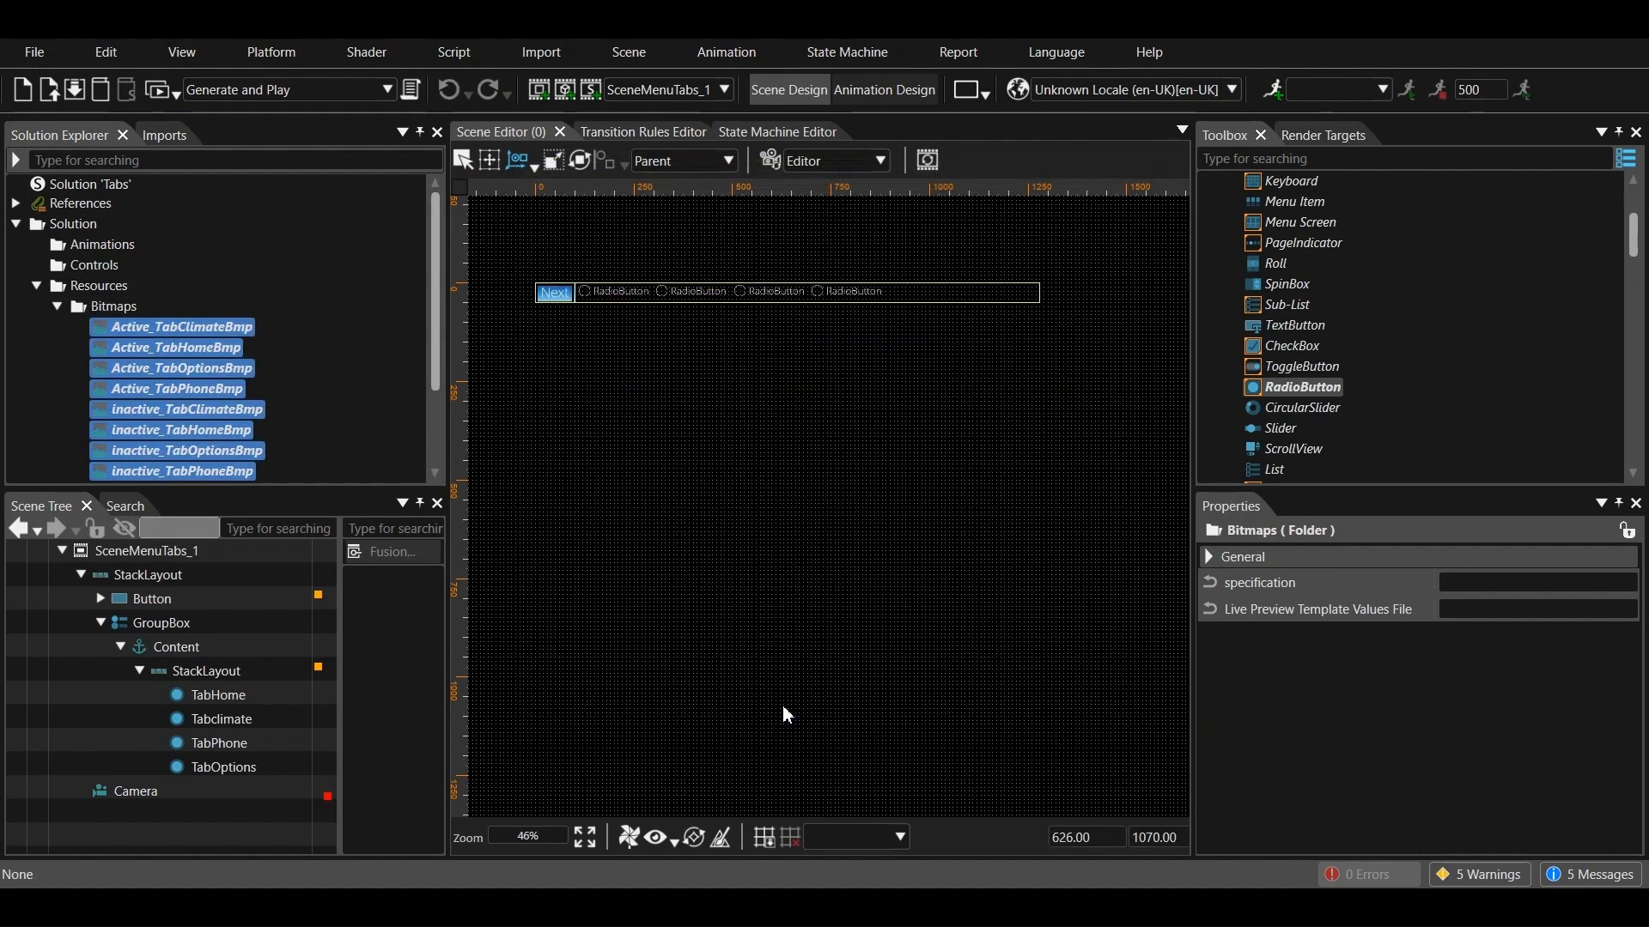
Clear the display text of the TabHome radio button
{"action": "left_click", "coordinate": [220, 695]}
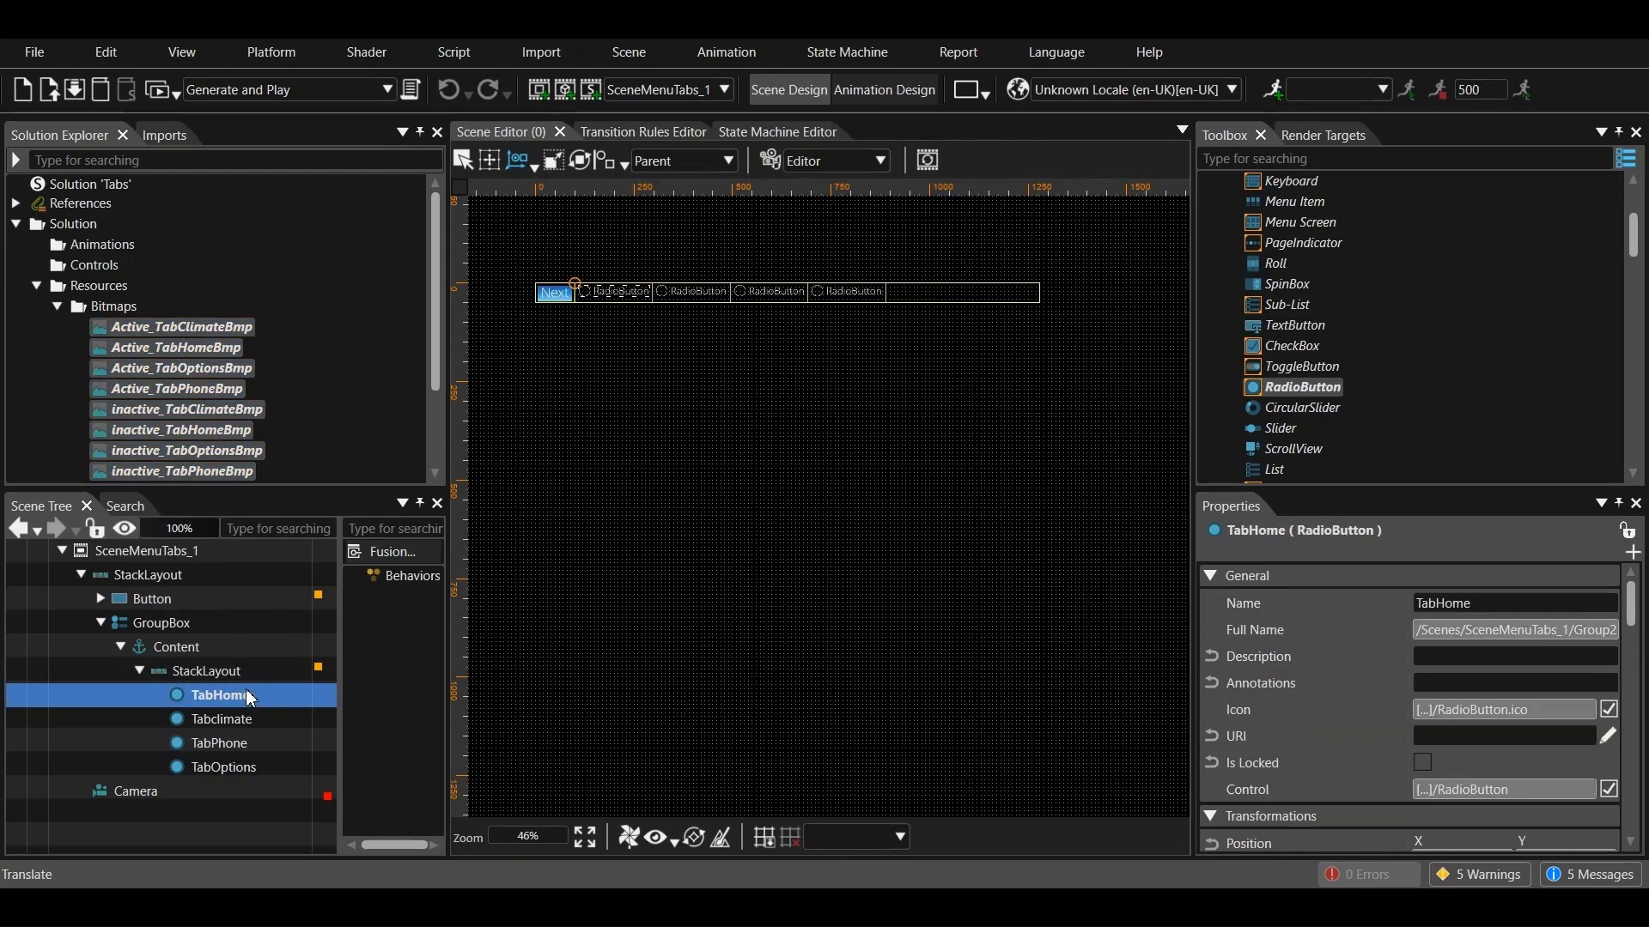
{"action": "scroll", "coordinate": [1324, 651], "scroll_direction": "down", "scroll_amount": 10}
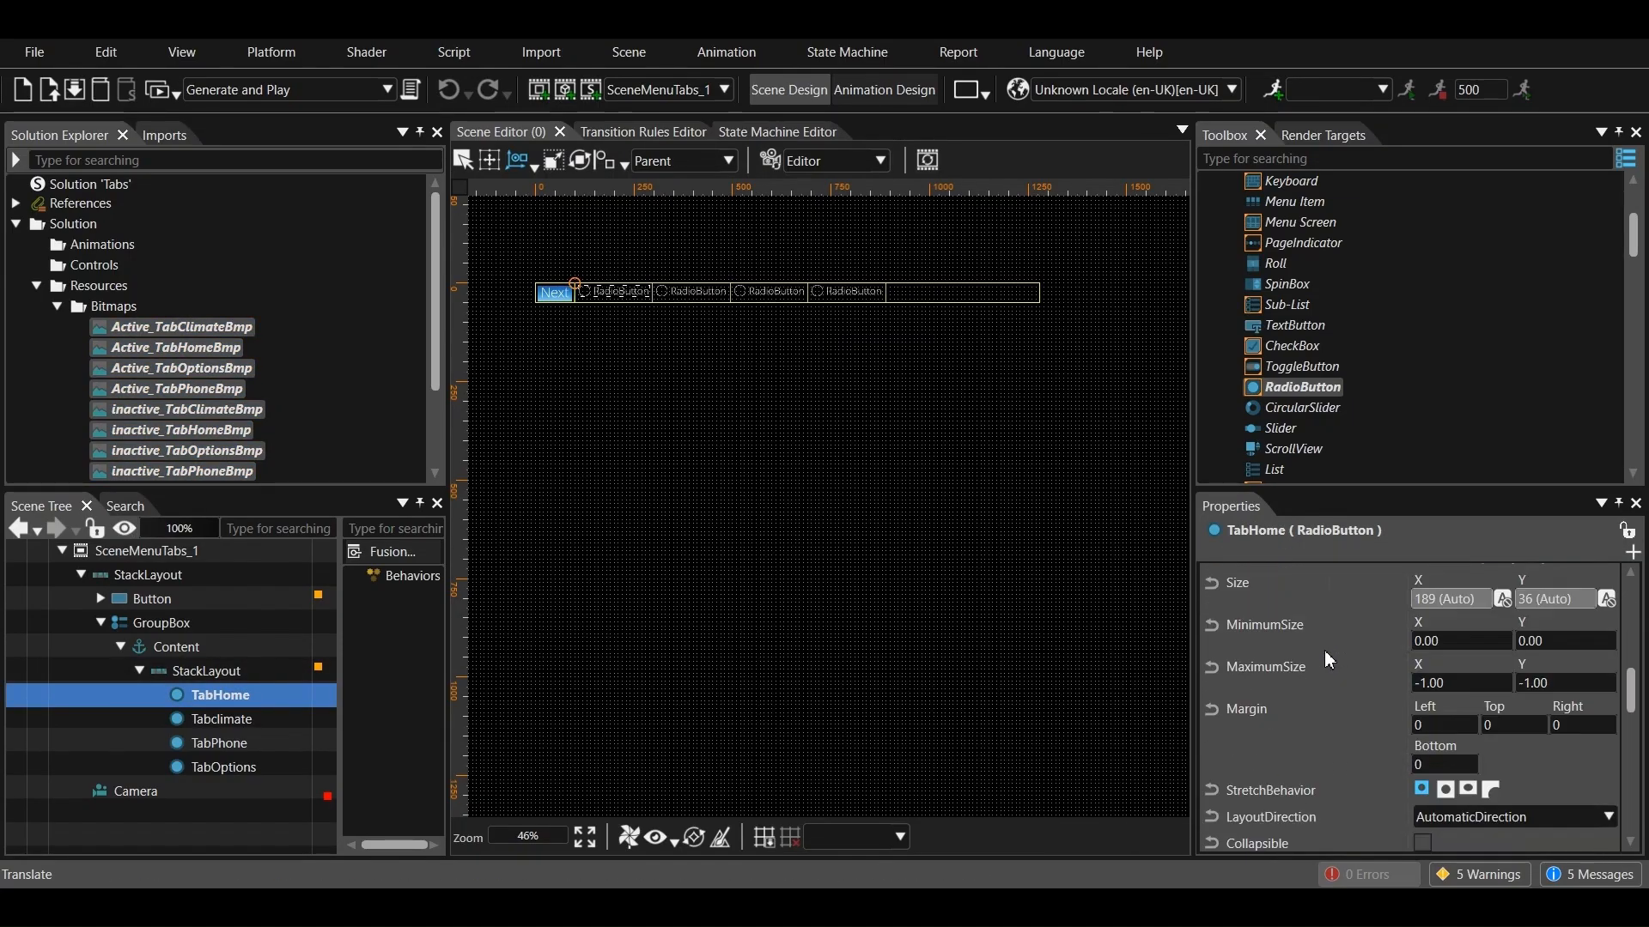
{"action": "scroll", "coordinate": [1539, 823], "scroll_direction": "down", "scroll_amount": 5}
{"action": "double_click", "coordinate": [1512, 618]}
{"action": "key", "text": "BackSpace"}
Set TabHome's Normal Image to inactive_TabHomeBmp from the solution's Resources/Bitmaps folder
{"action": "left_click", "coordinate": [1588, 670]}
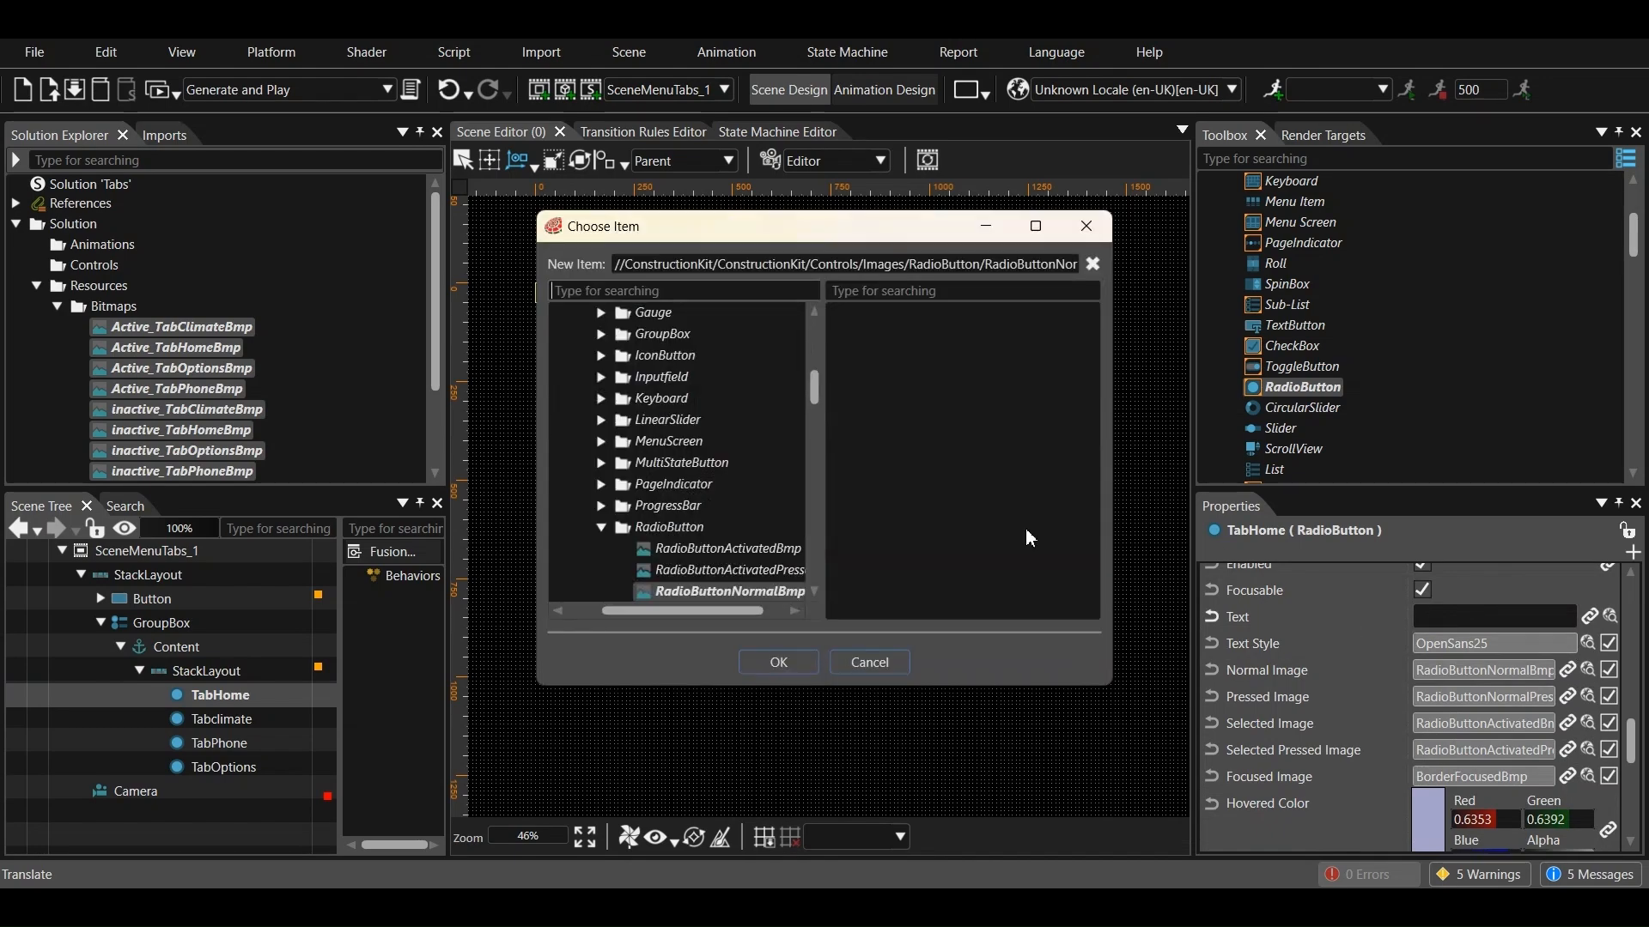
{"action": "scroll", "coordinate": [592, 377], "scroll_direction": "up", "scroll_amount": 5}
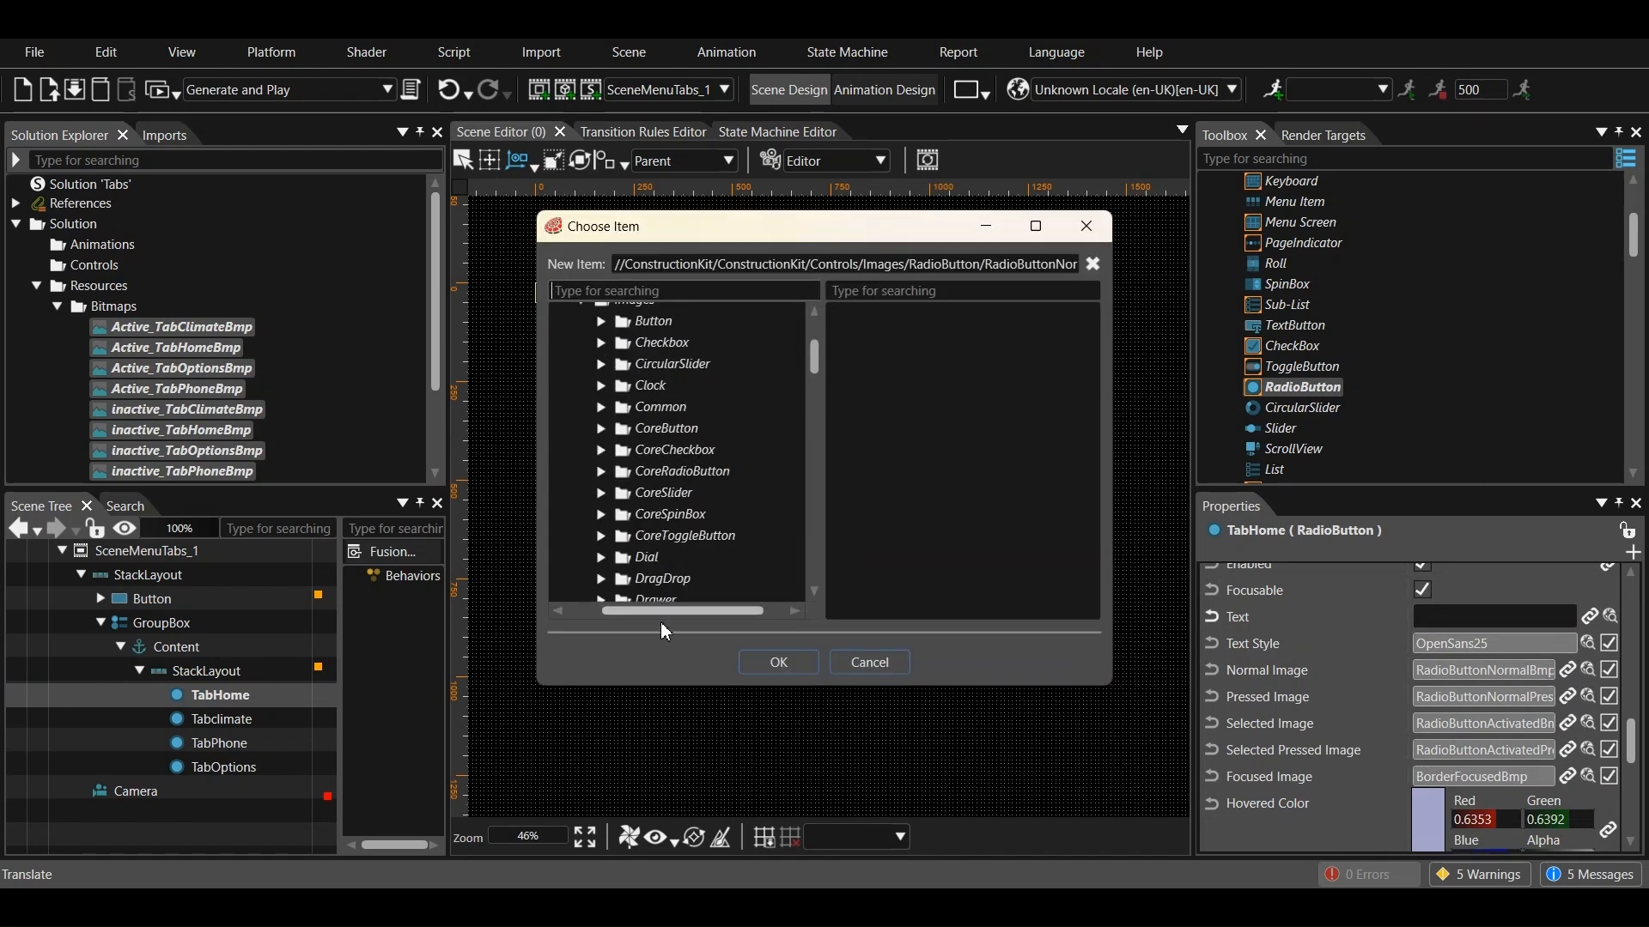
{"action": "left_click_drag", "start_coordinate": [661, 613], "coordinate": [582, 552]}
{"action": "scroll", "coordinate": [669, 440], "scroll_direction": "up", "scroll_amount": 4}
{"action": "left_click", "coordinate": [560, 356]}
{"action": "left_click", "coordinate": [579, 440]}
{"action": "left_click", "coordinate": [599, 462]}
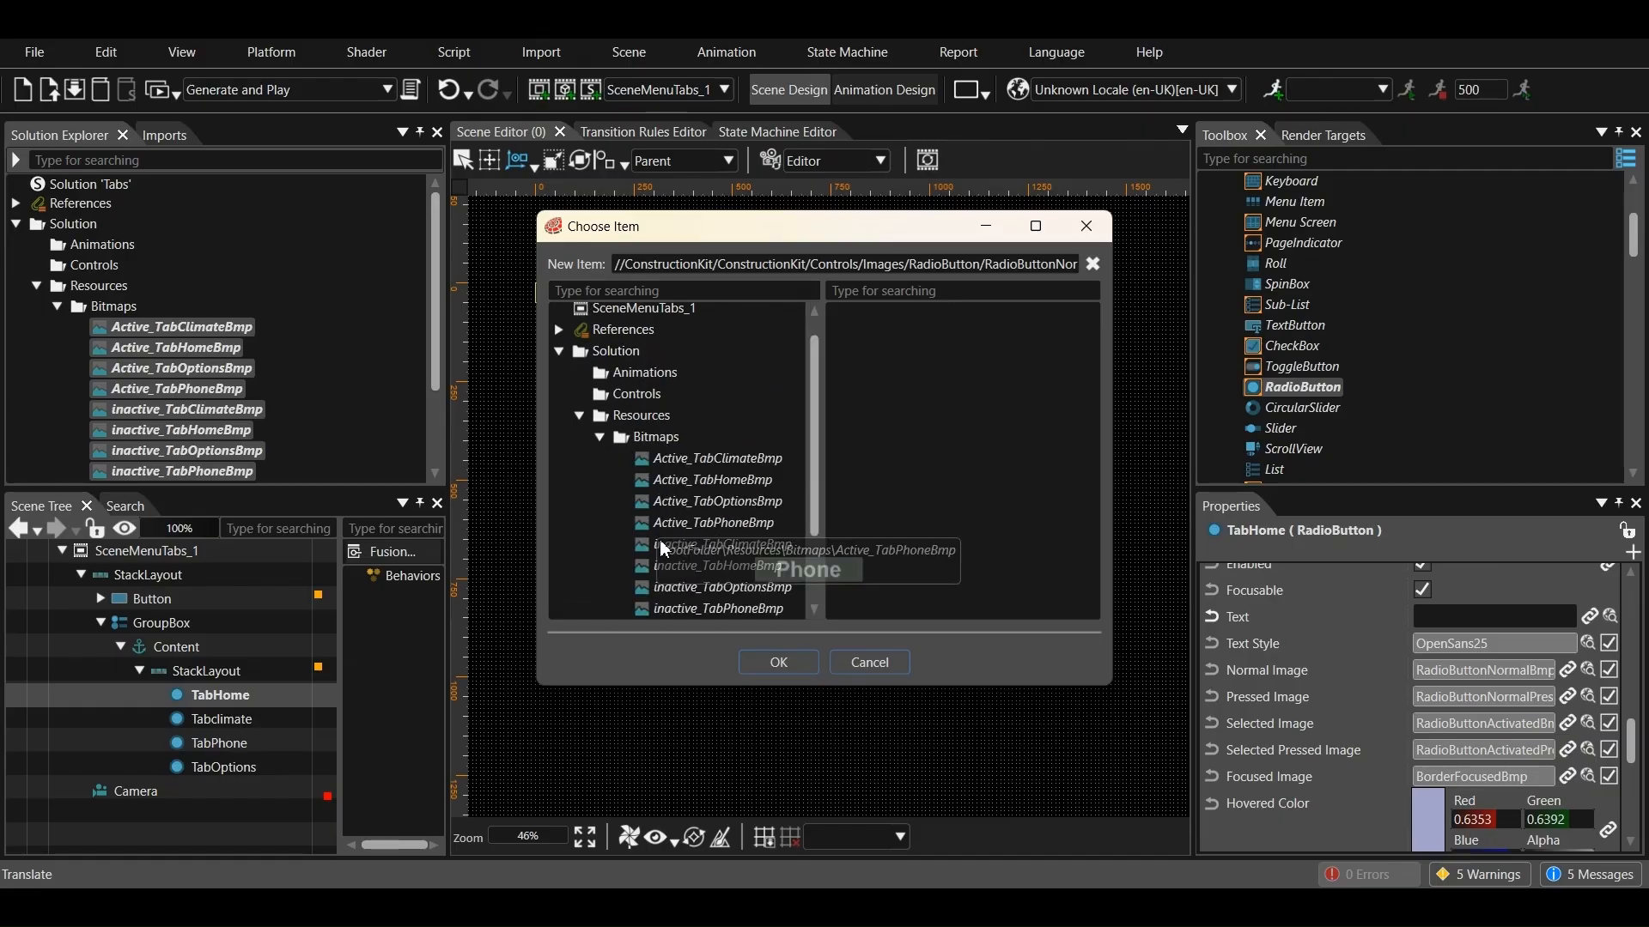
{"action": "scroll", "coordinate": [720, 525], "scroll_direction": "down", "scroll_amount": 2}
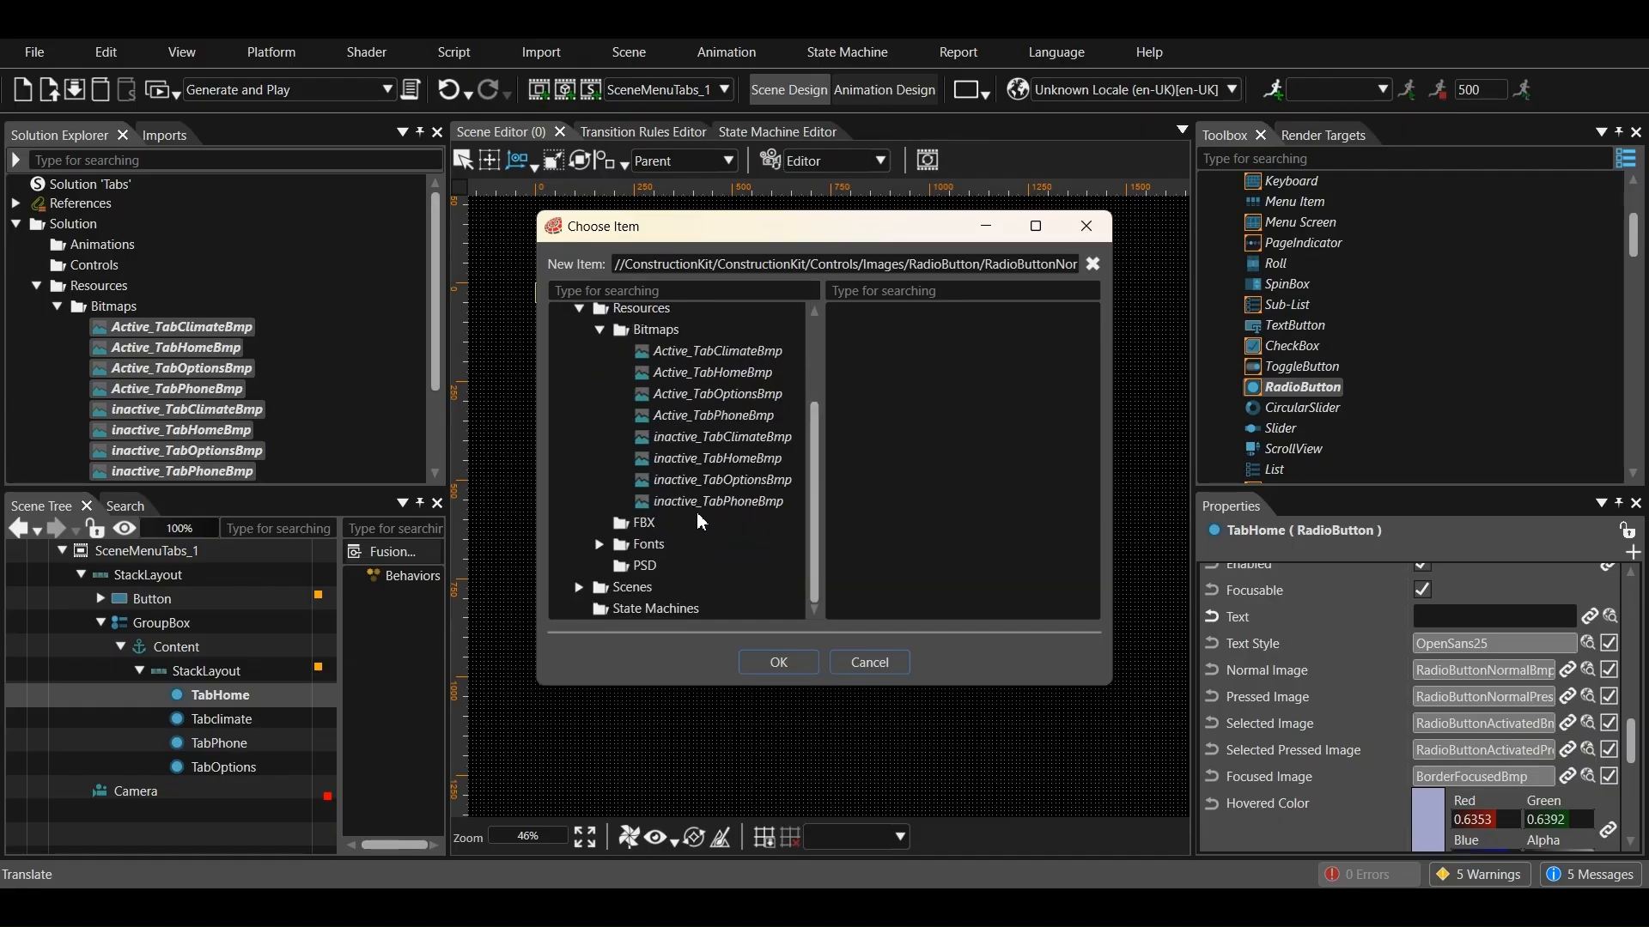
{"action": "left_click", "coordinate": [727, 468]}
{"action": "left_click", "coordinate": [778, 662]}
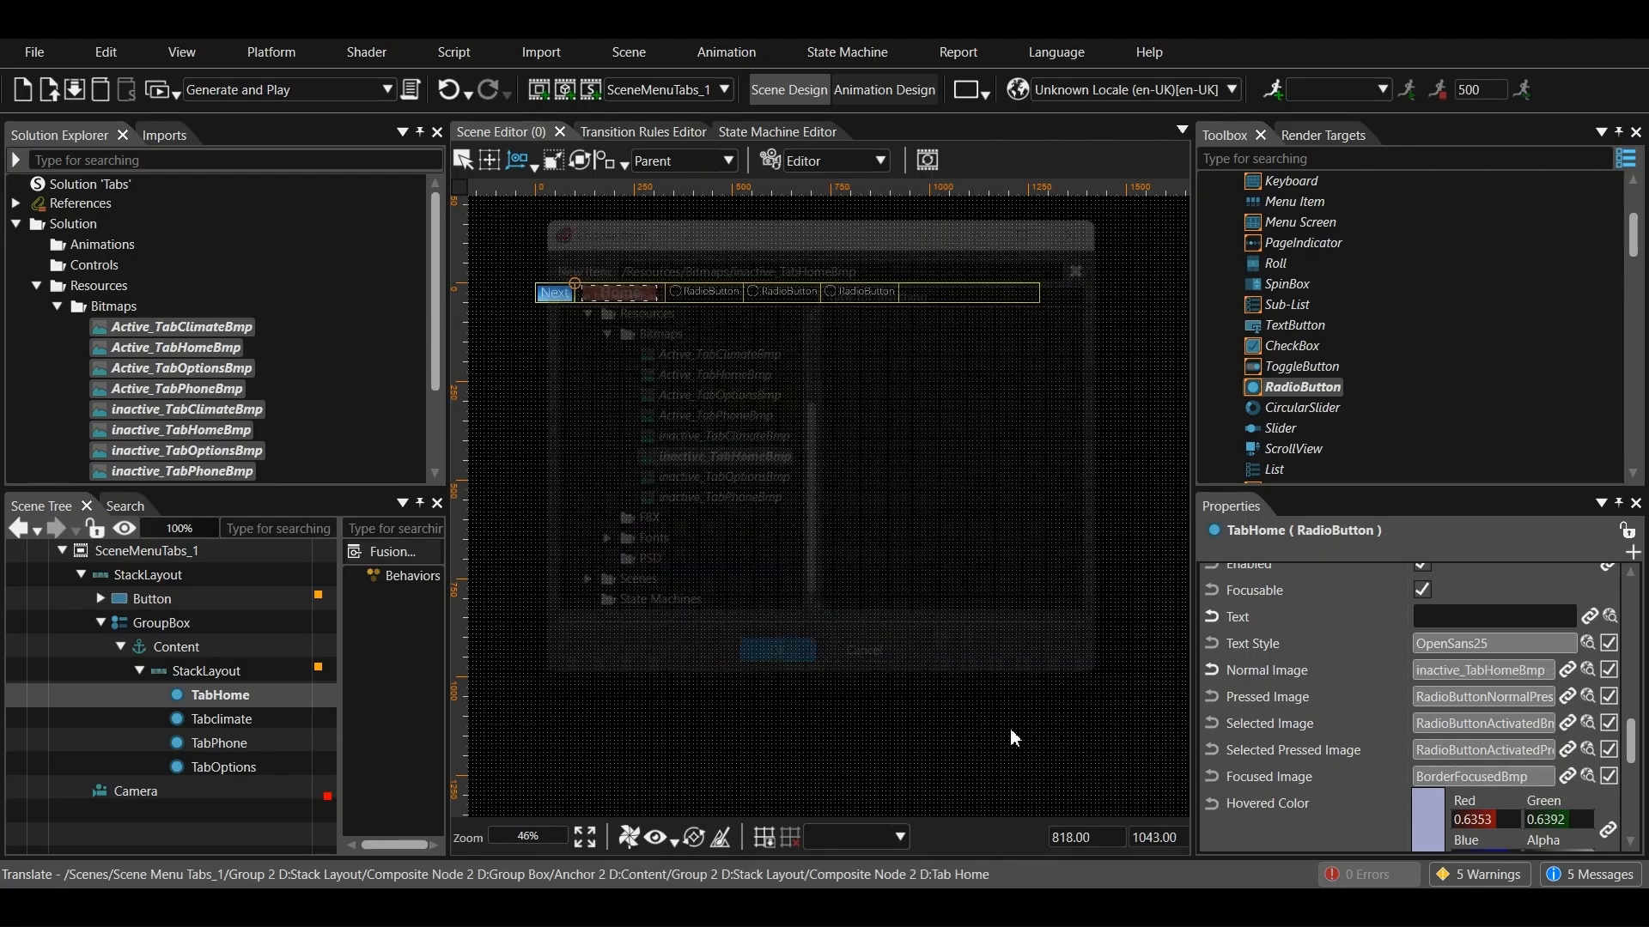
Set TabHome's Pressed Image to Active_TabHomeBmp from Resources/Bitmaps
{"action": "scroll", "coordinate": [1573, 764], "scroll_direction": "down", "scroll_amount": 3}
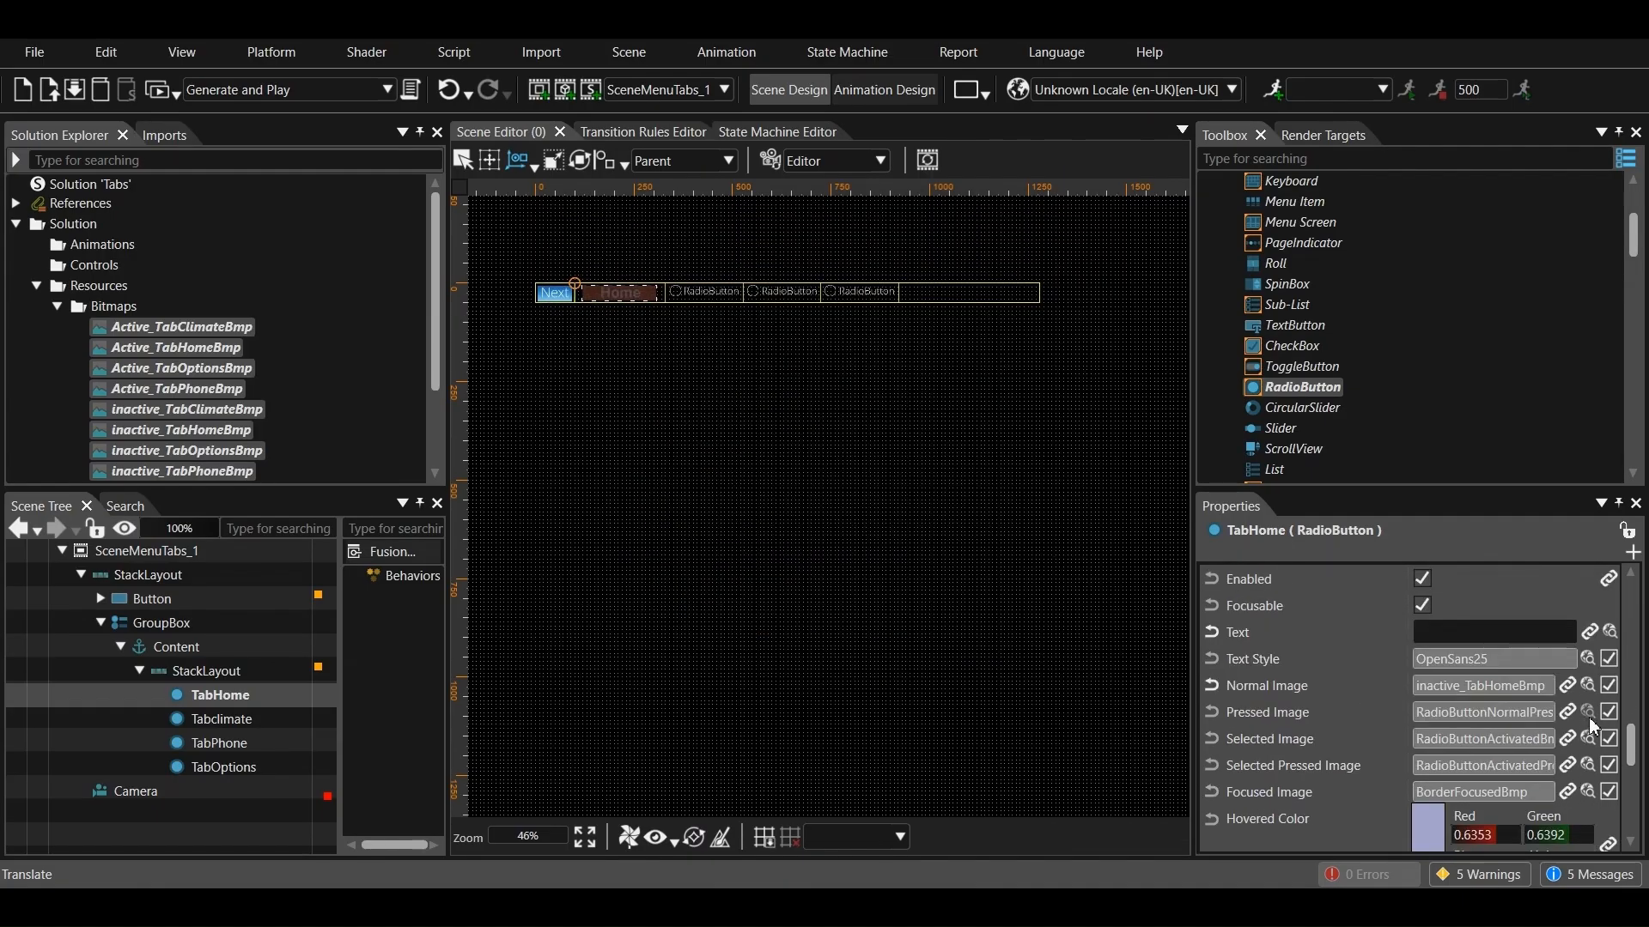
{"action": "left_click", "coordinate": [1537, 714]}
{"action": "left_click_drag", "start_coordinate": [745, 611], "coordinate": [666, 603]}
{"action": "scroll", "coordinate": [649, 532], "scroll_direction": "up", "scroll_amount": 6}
{"action": "scroll", "coordinate": [645, 488], "scroll_direction": "up", "scroll_amount": 5}
{"action": "left_click", "coordinate": [560, 354]}
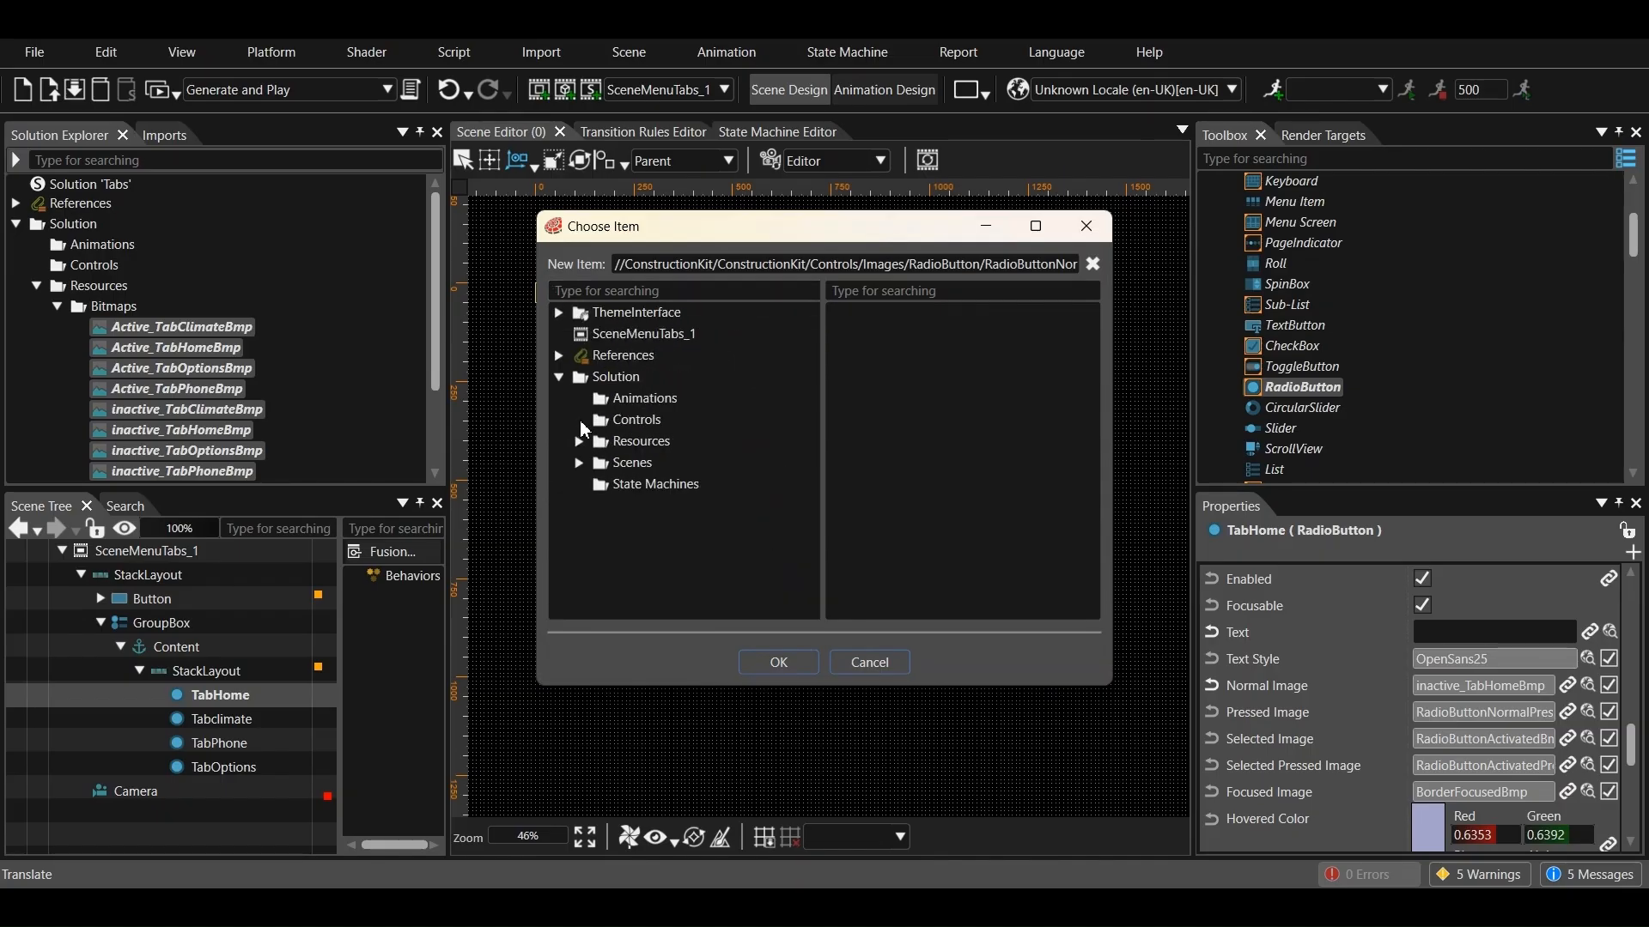
{"action": "left_click", "coordinate": [593, 462]}
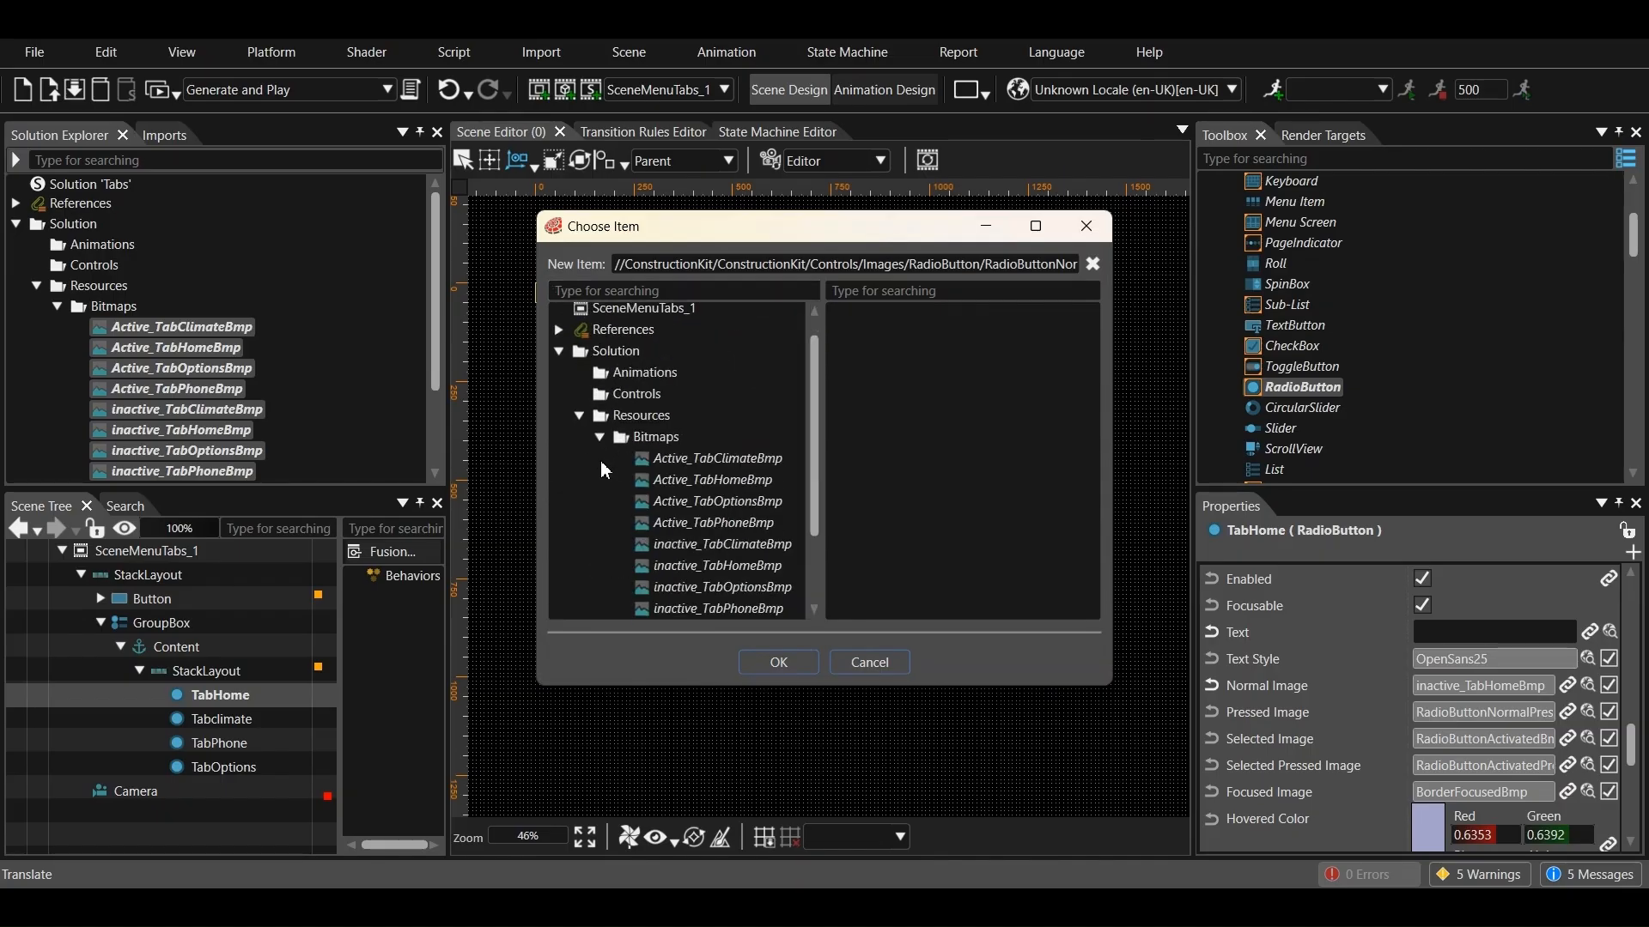
{"action": "left_click", "coordinate": [716, 479]}
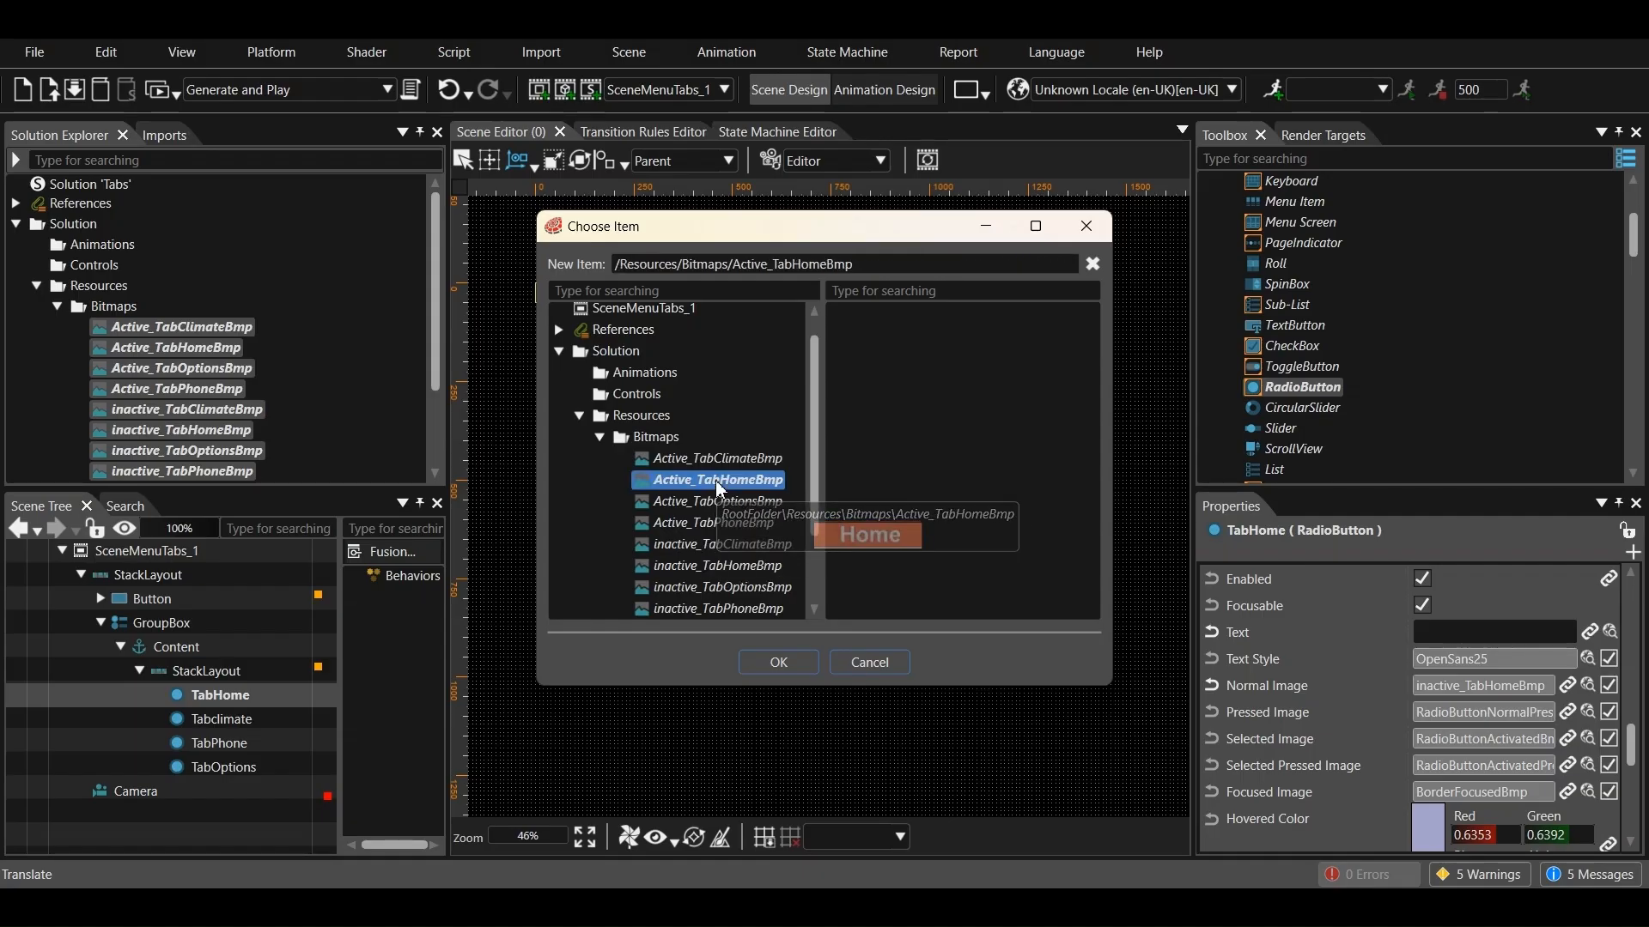
{"action": "left_click", "coordinate": [778, 662]}
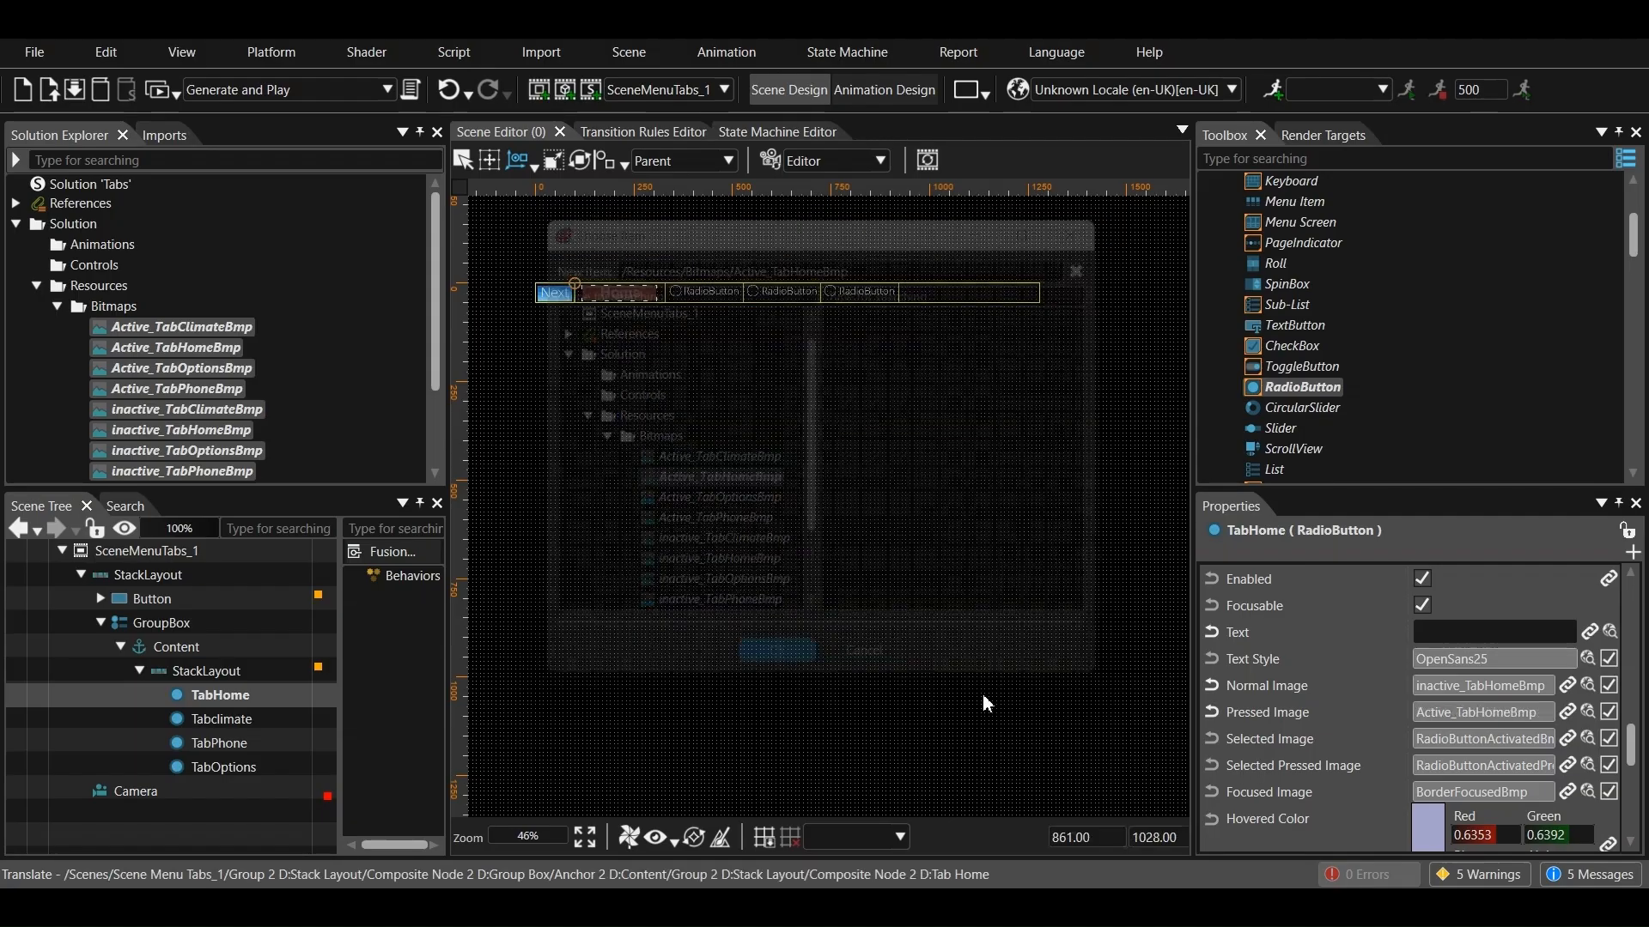
Set TabHome's Selected Image to Active_TabHomeBmp from Resources/Bitmaps
{"action": "left_click", "coordinate": [1588, 739]}
{"action": "left_click_drag", "start_coordinate": [636, 610], "coordinate": [574, 612]}
{"action": "scroll", "coordinate": [600, 489], "scroll_direction": "up", "scroll_amount": 5}
{"action": "left_click", "coordinate": [559, 347]}
{"action": "left_click", "coordinate": [578, 442]}
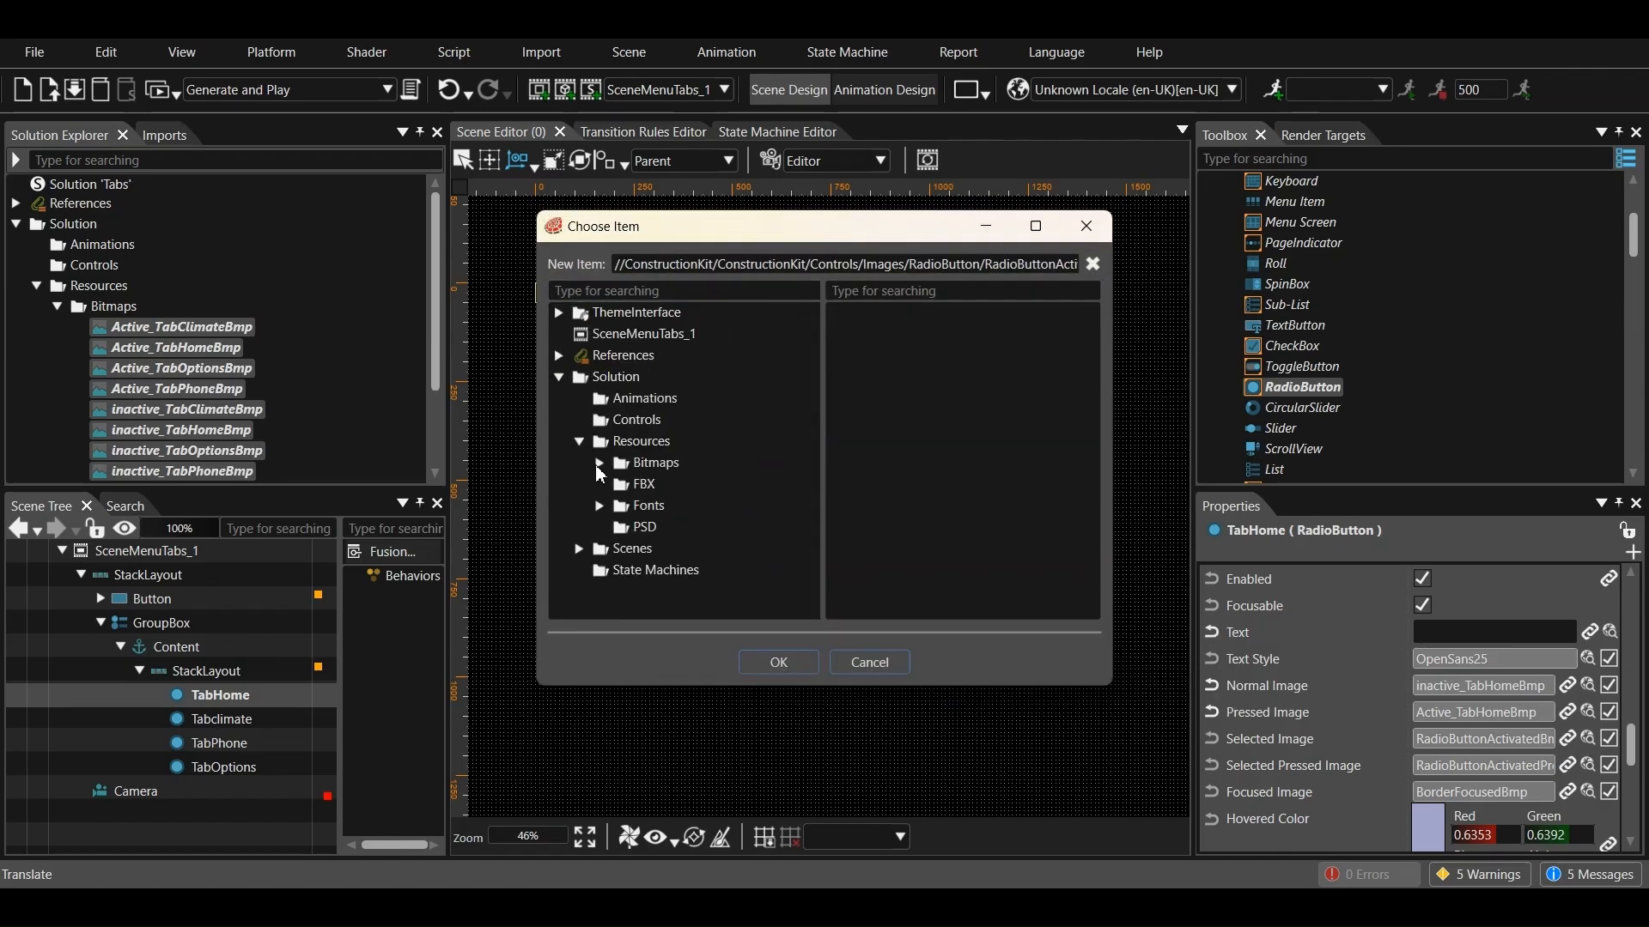
{"action": "left_click", "coordinate": [599, 462]}
{"action": "left_click", "coordinate": [694, 480]}
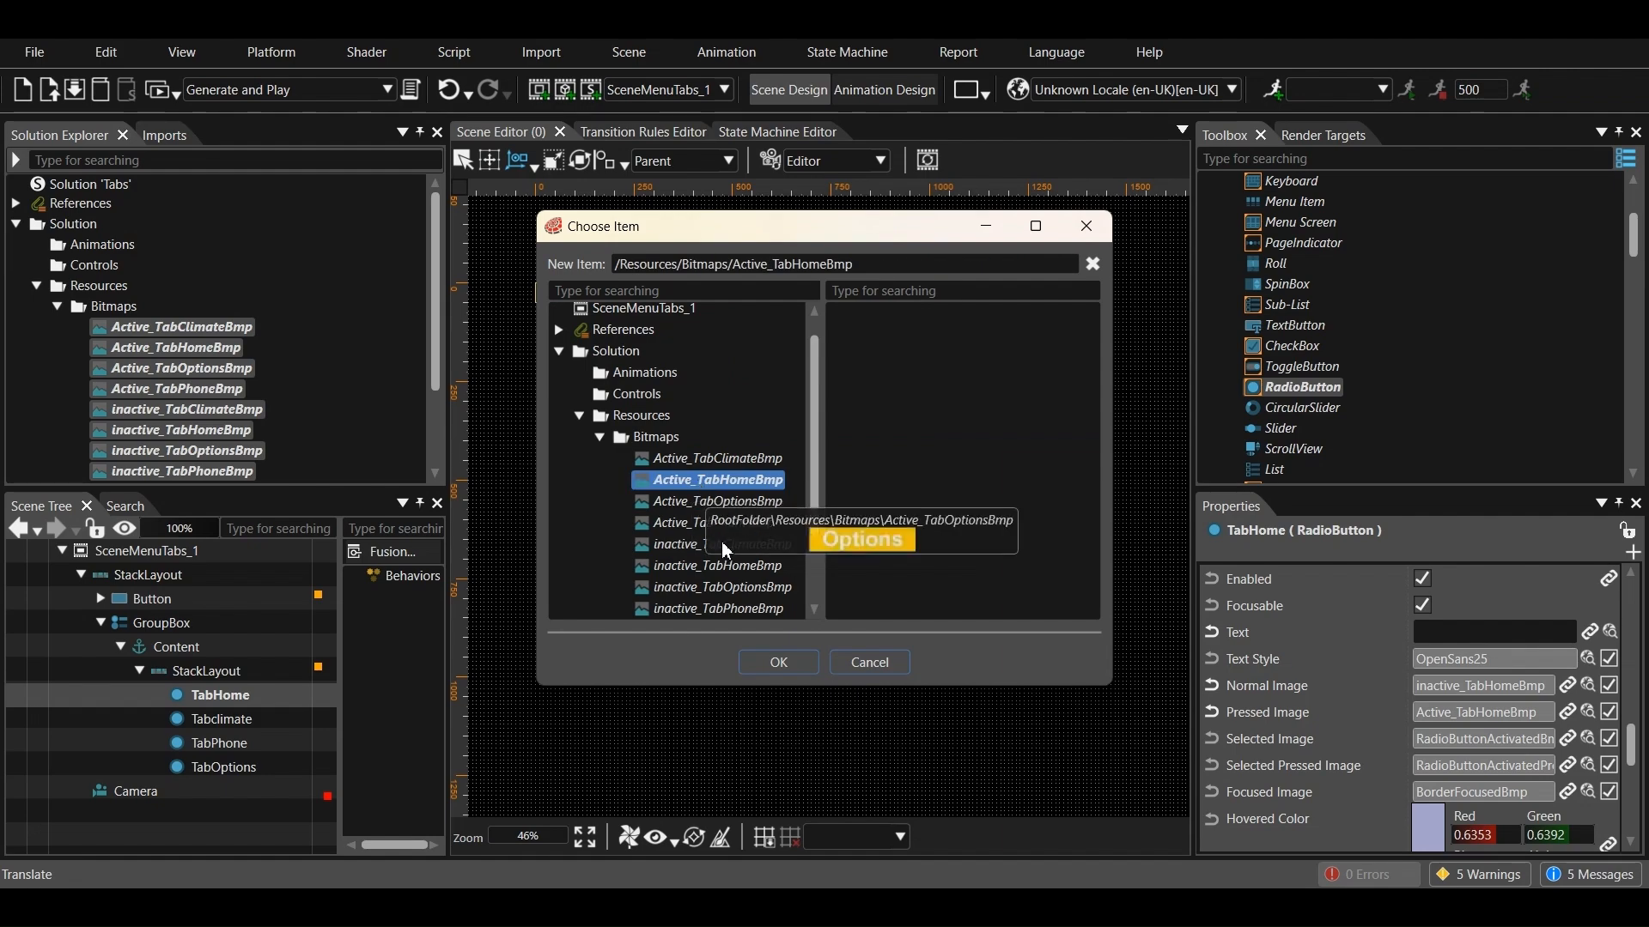
{"action": "left_click", "coordinate": [773, 661]}
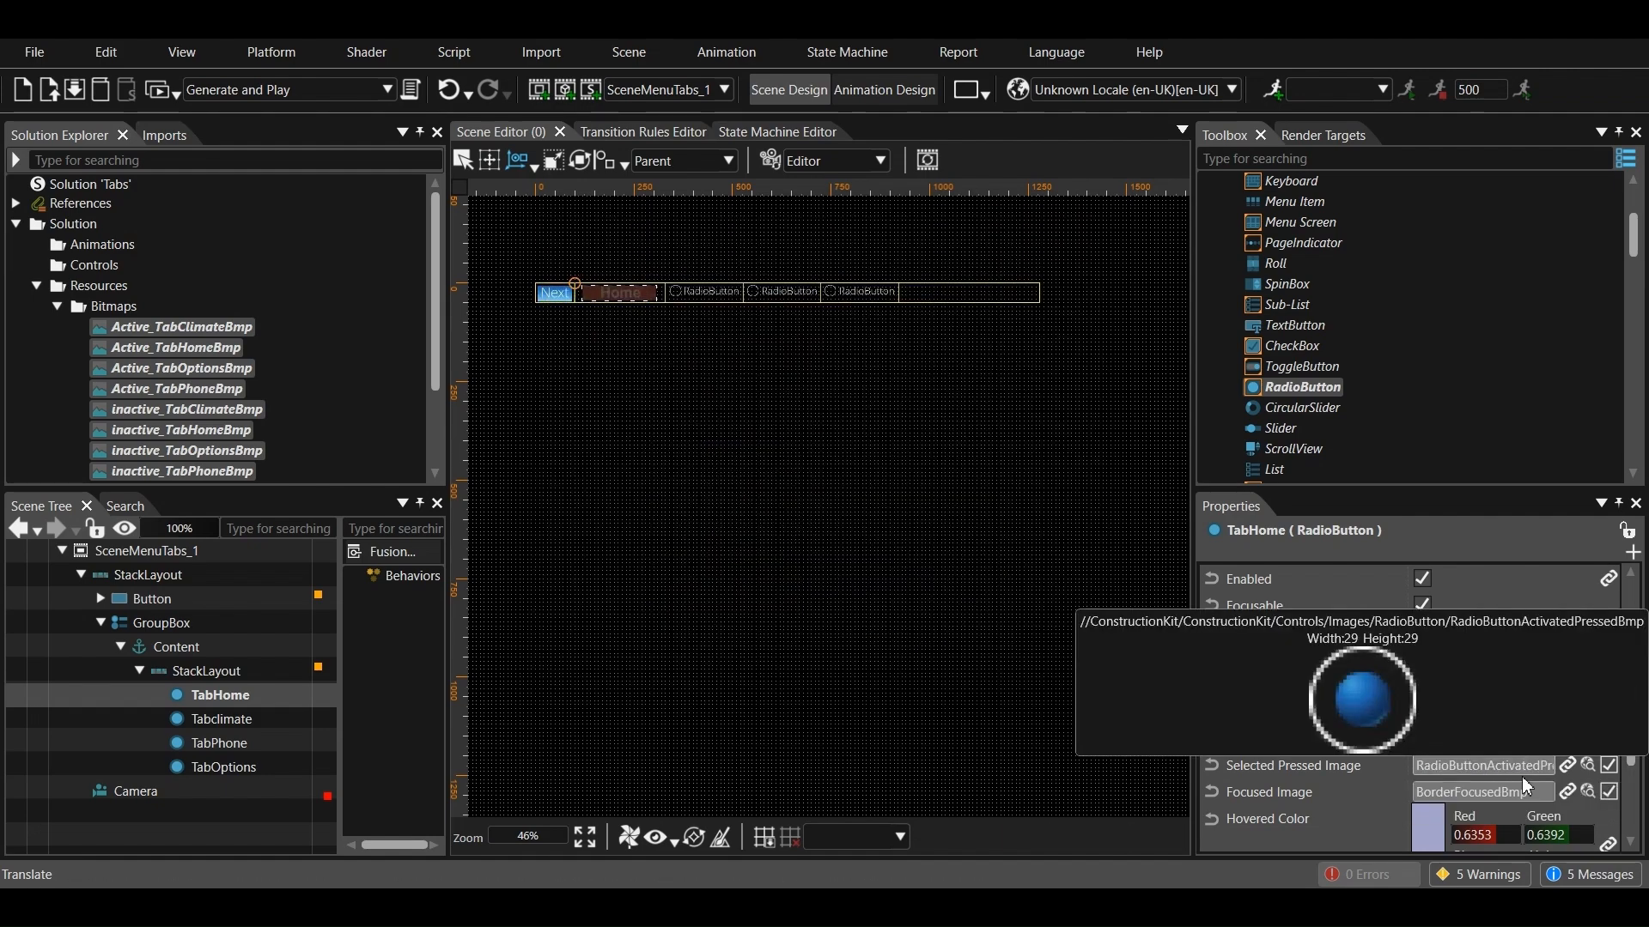
Set TabHome's Selected Pressed Image to inactive_TabHomeBmp from Resources/Bitmaps
{"action": "left_click", "coordinate": [1586, 767]}
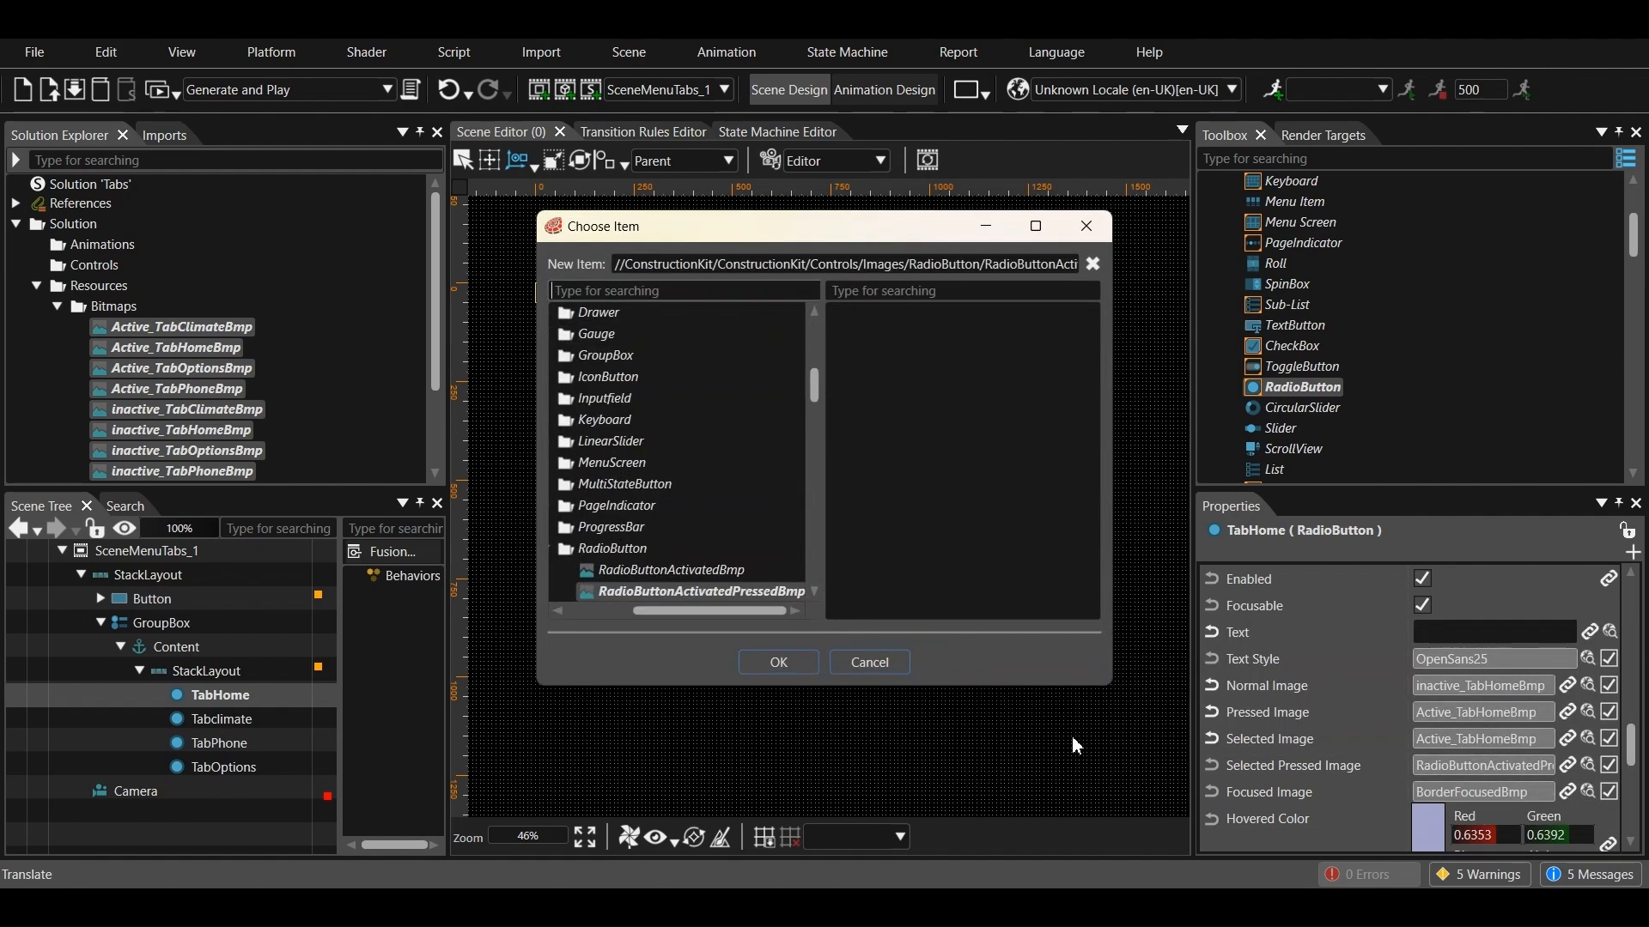
{"action": "left_click_drag", "start_coordinate": [719, 610], "coordinate": [580, 607]}
{"action": "scroll", "coordinate": [585, 443], "scroll_direction": "up", "scroll_amount": 10}
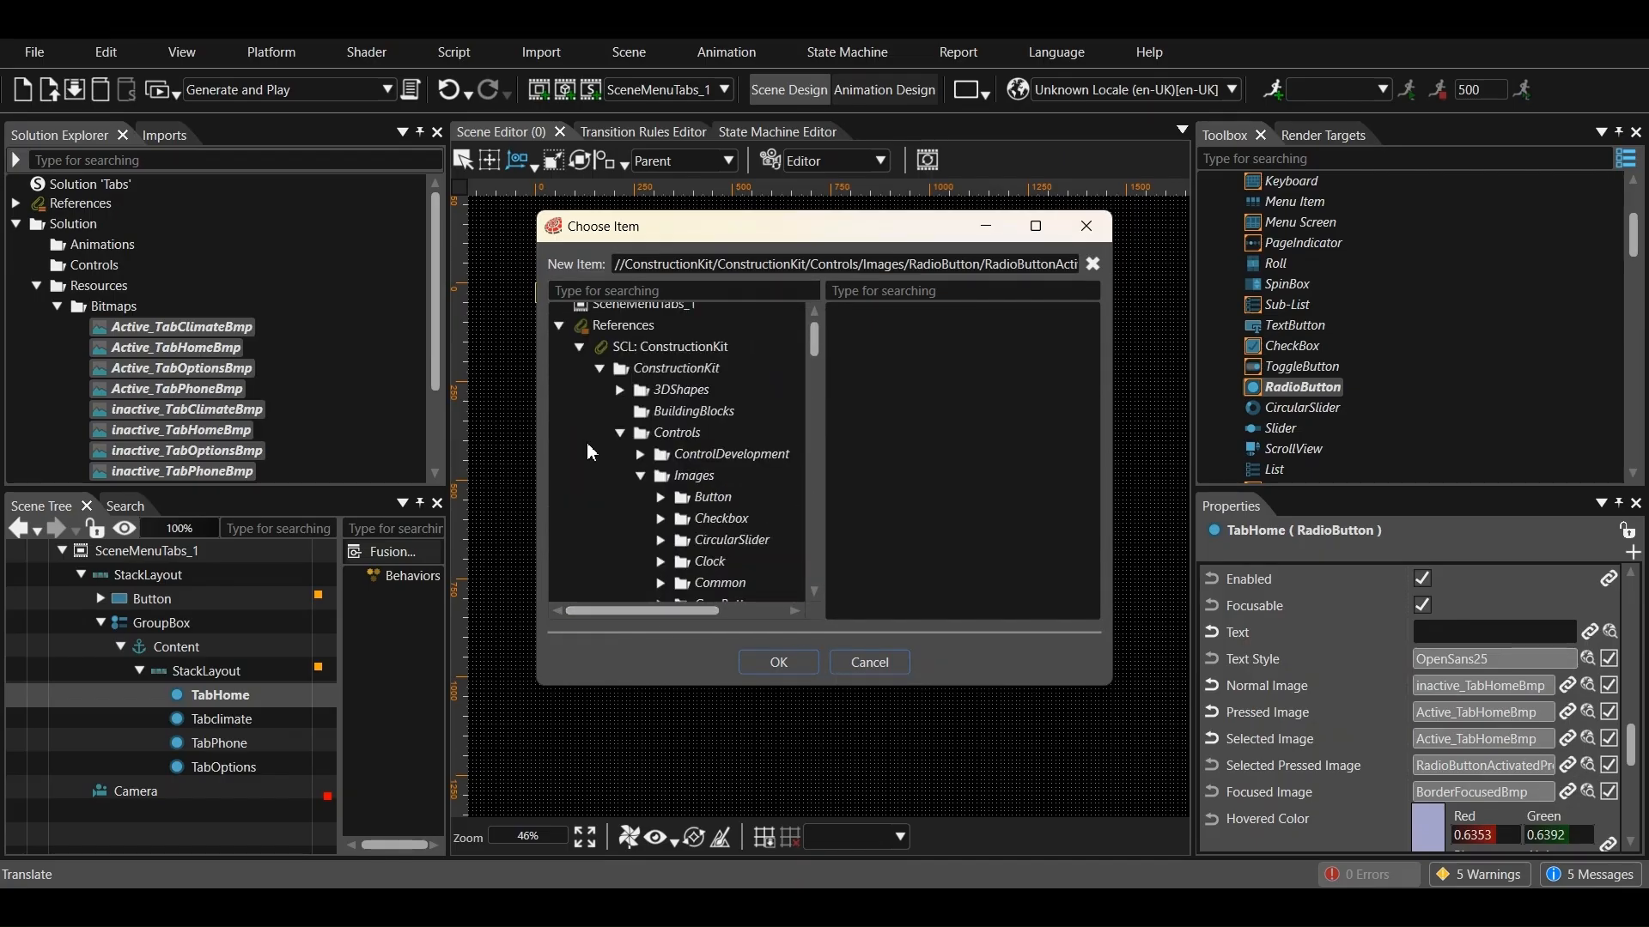
{"action": "left_click", "coordinate": [558, 355]}
{"action": "left_click", "coordinate": [580, 441]}
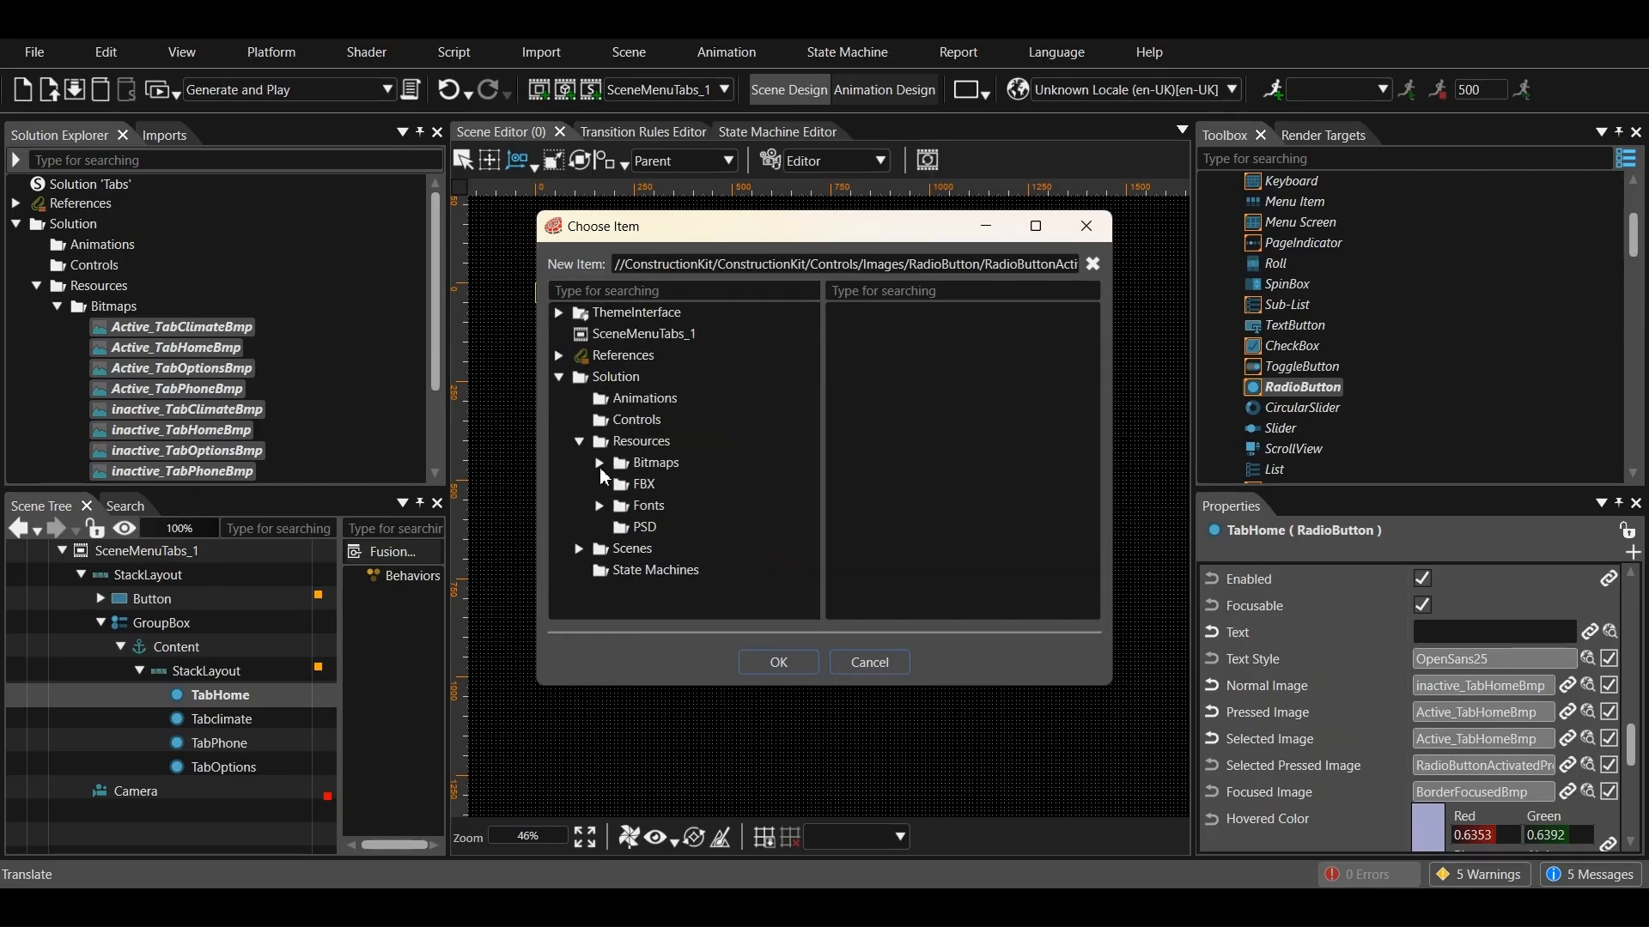
{"action": "left_click", "coordinate": [599, 463]}
{"action": "scroll", "coordinate": [619, 481], "scroll_direction": "down", "scroll_amount": 3}
{"action": "left_click", "coordinate": [704, 457]}
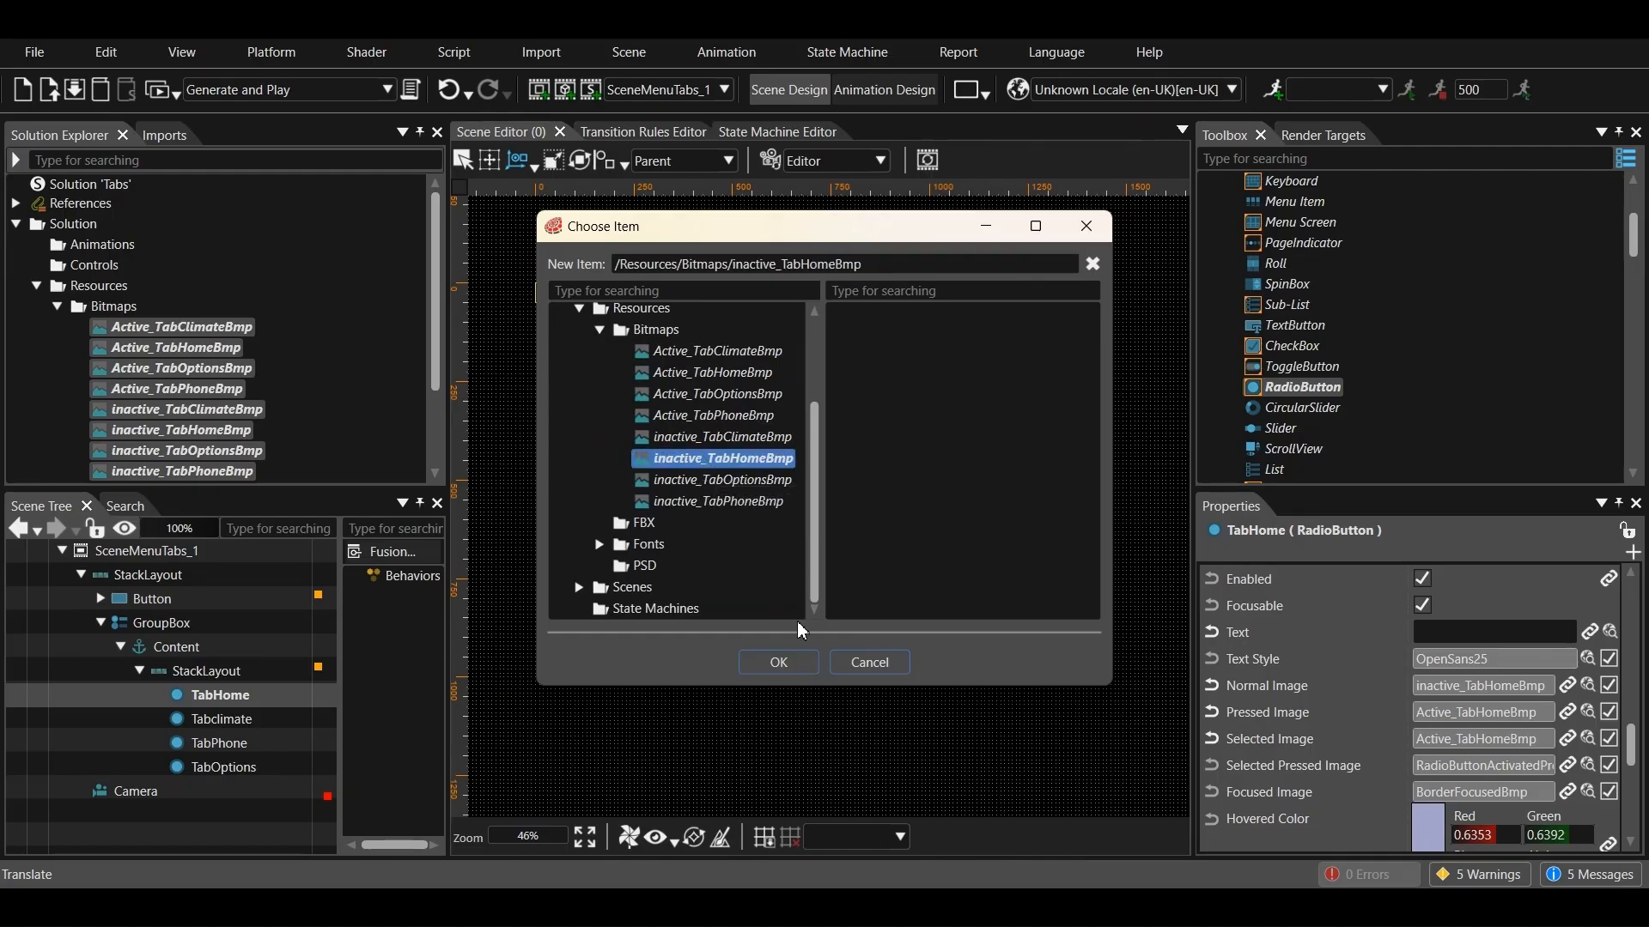
{"action": "left_click", "coordinate": [778, 662]}
Set TabHome's Focused Image to Active_TabHomeBmp from Resources/Bitmaps
{"action": "left_click", "coordinate": [1589, 795]}
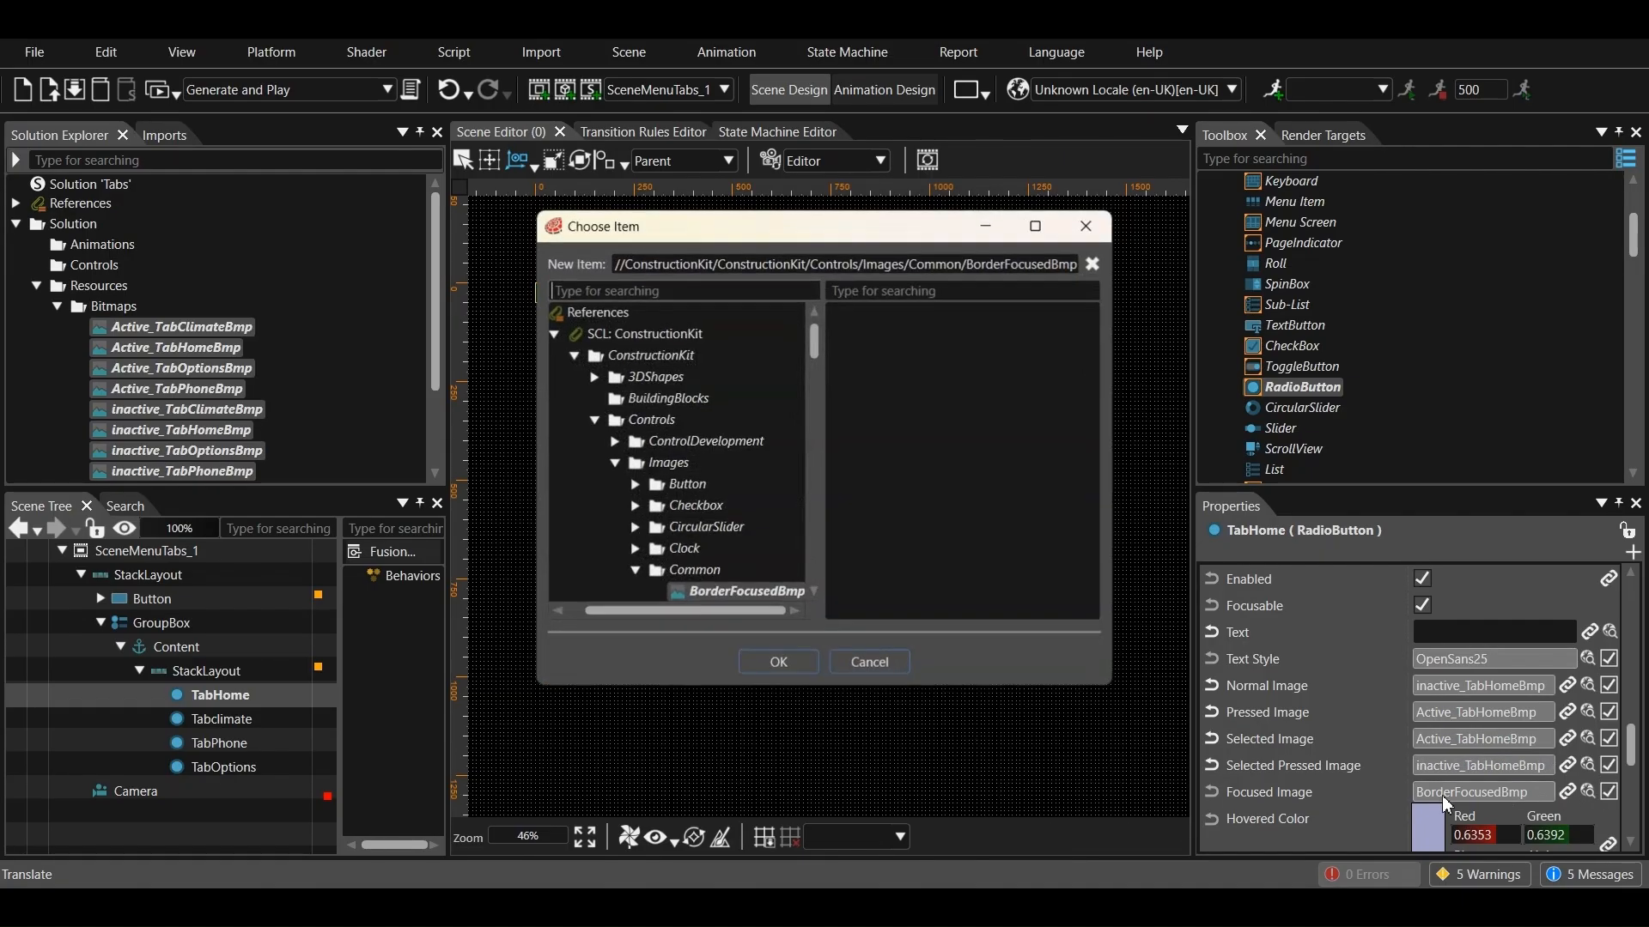
{"action": "left_click", "coordinate": [568, 335]}
{"action": "left_click", "coordinate": [559, 399]}
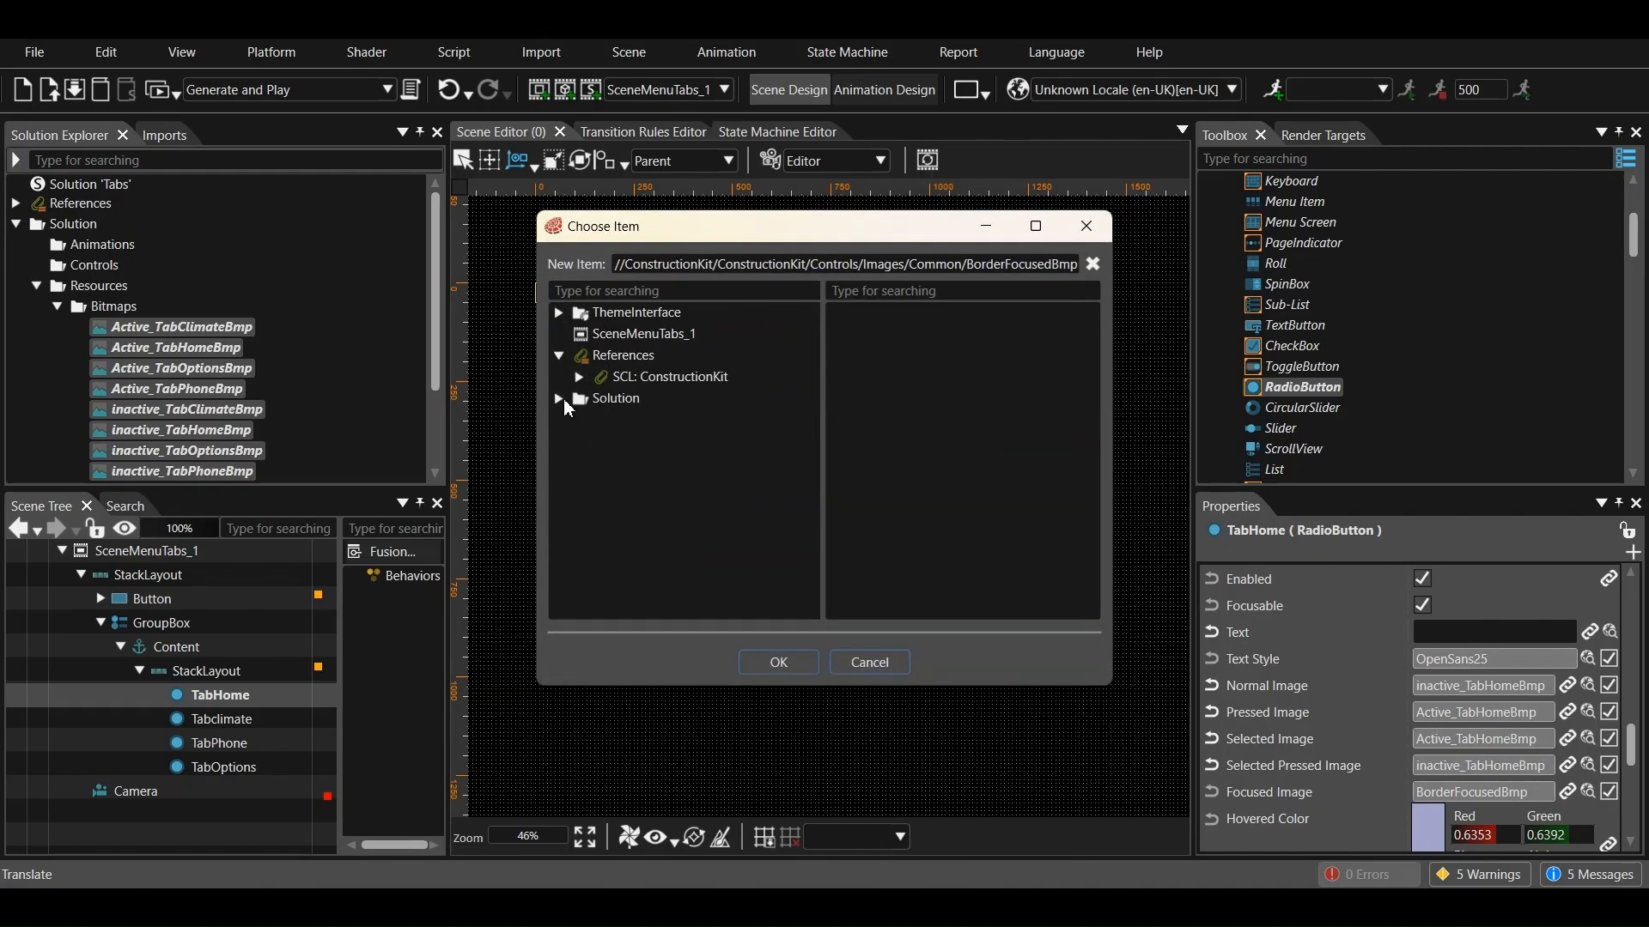
{"action": "left_click", "coordinate": [575, 402]}
{"action": "left_click", "coordinate": [559, 398]}
{"action": "left_click", "coordinate": [580, 464]}
{"action": "left_click", "coordinate": [598, 484]}
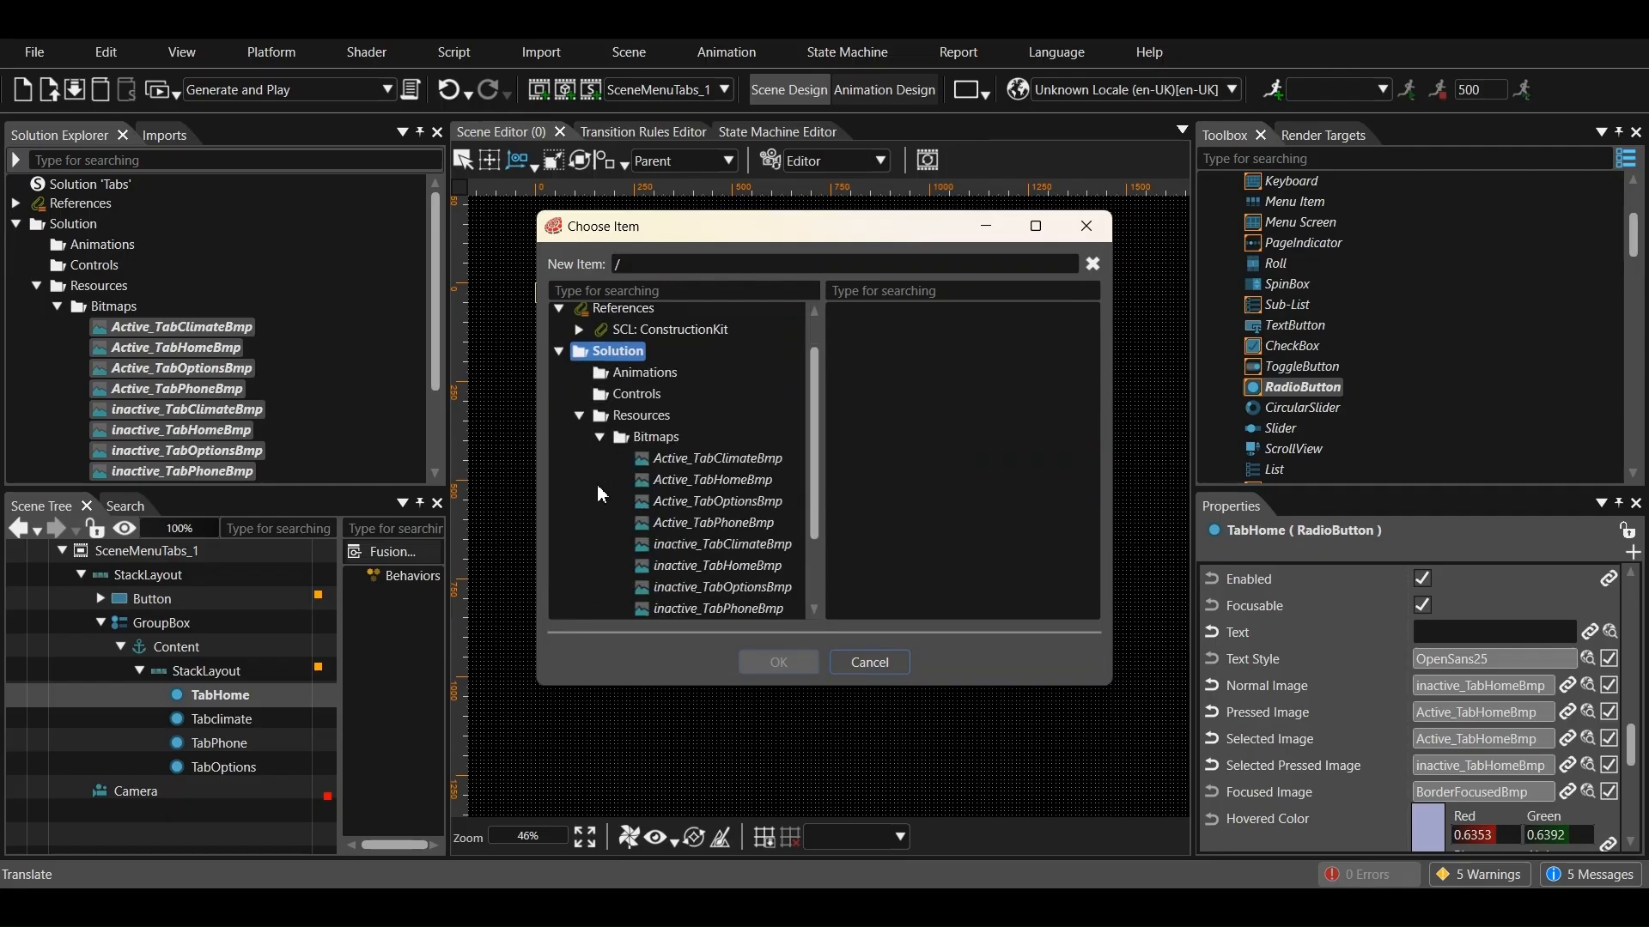
{"action": "scroll", "coordinate": [668, 499], "scroll_direction": "down", "scroll_amount": 2}
{"action": "left_click", "coordinate": [713, 377]}
{"action": "left_click", "coordinate": [778, 662]}
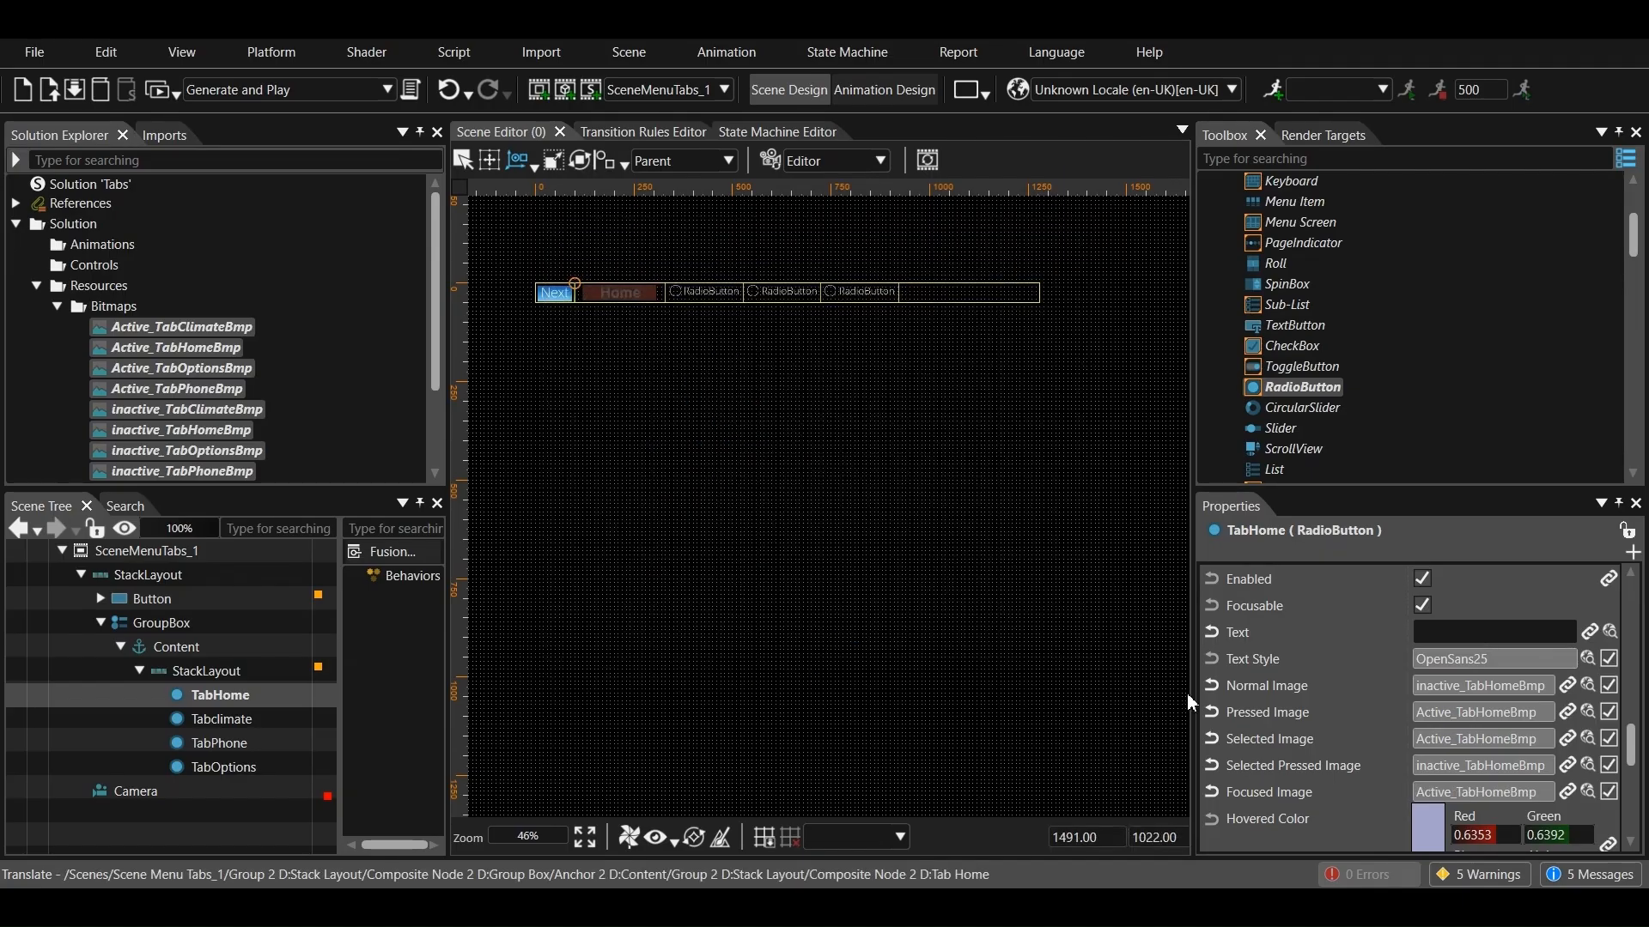
Clear the display text of the Tabclimate radio button
{"action": "left_click", "coordinate": [219, 718]}
{"action": "scroll", "coordinate": [1416, 693], "scroll_direction": "down", "scroll_amount": 5}
{"action": "scroll", "coordinate": [1417, 693], "scroll_direction": "down", "scroll_amount": 4}
{"action": "left_click_drag", "start_coordinate": [1417, 617], "coordinate": [1539, 618]}
{"action": "key", "text": "BackSpace"}
Set Tabclimate's Normal Image to inactive_TabClimateBmp from the solution's Resources/Bitmaps folder
{"action": "left_click", "coordinate": [1587, 671]}
{"action": "left_click_drag", "start_coordinate": [678, 612], "coordinate": [637, 611]}
{"action": "scroll", "coordinate": [644, 371], "scroll_direction": "up", "scroll_amount": 3}
{"action": "scroll", "coordinate": [644, 377], "scroll_direction": "up", "scroll_amount": 5}
{"action": "left_click", "coordinate": [559, 355]}
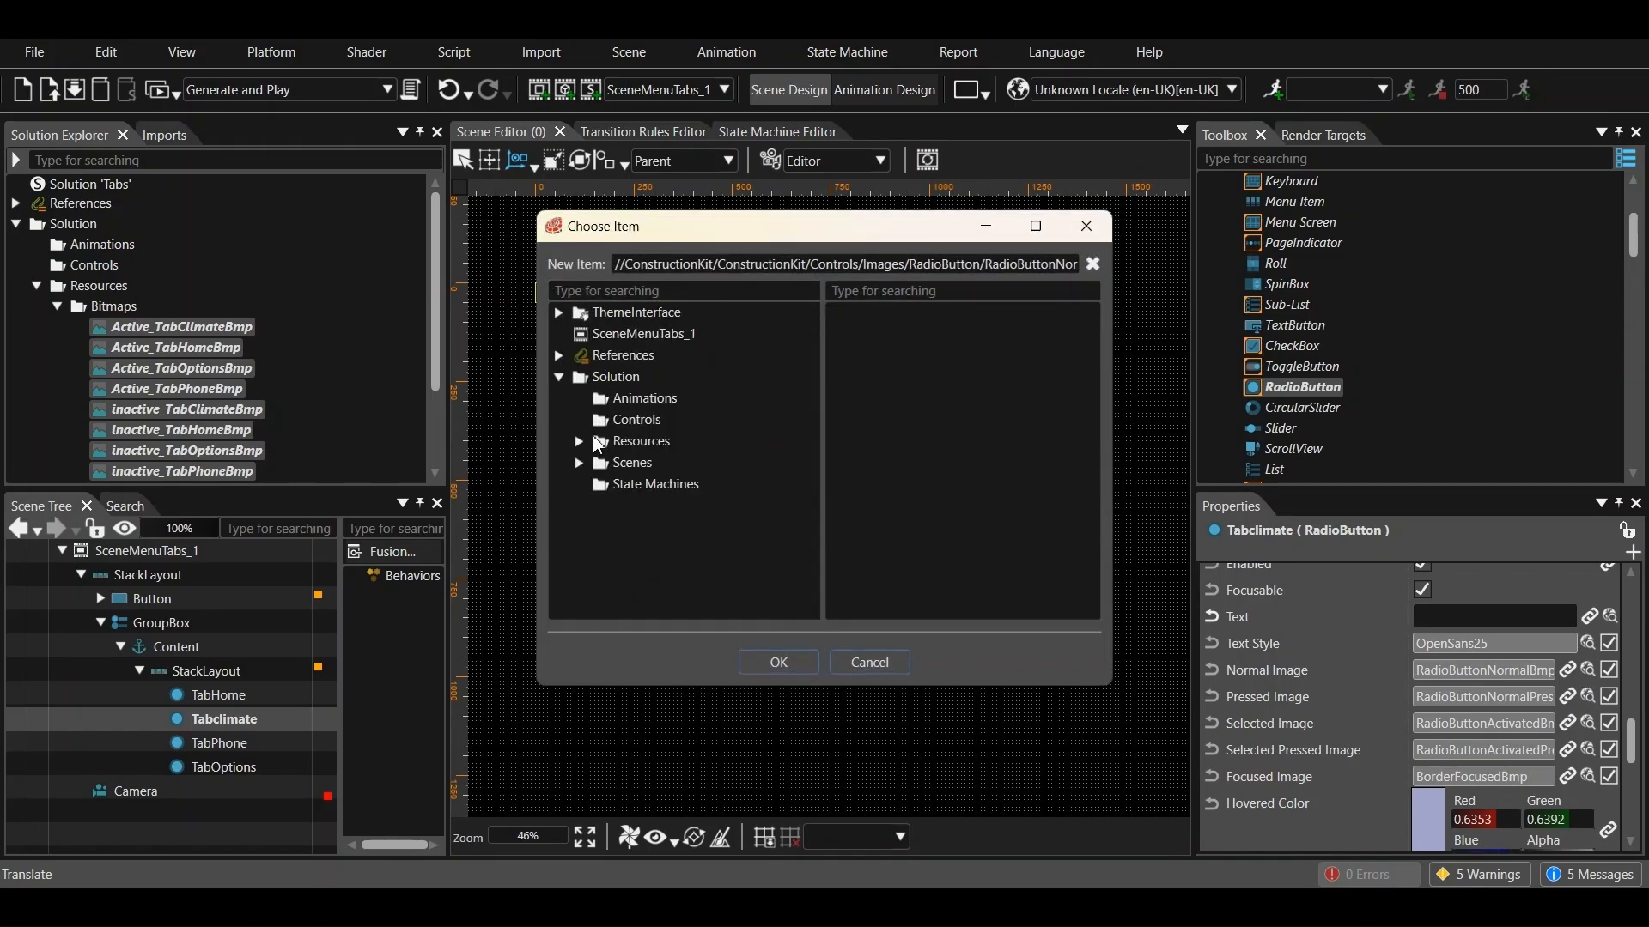
{"action": "left_click", "coordinate": [578, 441]}
{"action": "scroll", "coordinate": [687, 446], "scroll_direction": "down", "scroll_amount": 2}
{"action": "left_click", "coordinate": [728, 419]}
{"action": "left_click", "coordinate": [778, 661]}
Set Tabclimate's Pressed Image to Active_TabClimateBmp from Resources/Bitmaps
{"action": "left_click", "coordinate": [1587, 712]}
{"action": "key", "text": "Escape"}
{"action": "left_click", "coordinate": [1587, 712]}
{"action": "scroll", "coordinate": [687, 446], "scroll_direction": "up", "scroll_amount": 5}
{"action": "left_click", "coordinate": [559, 356]}
{"action": "left_click", "coordinate": [598, 462]}
{"action": "left_click", "coordinate": [713, 409]}
{"action": "left_click", "coordinate": [778, 662]}
Set Tabclimate's Selected Image to inactive_TabClimateBmp from Resources/Bitmaps
{"action": "left_click", "coordinate": [1588, 739]}
{"action": "scroll", "coordinate": [589, 523], "scroll_direction": "up", "scroll_amount": 6}
{"action": "left_click", "coordinate": [559, 355]}
{"action": "left_click", "coordinate": [579, 443]}
{"action": "left_click", "coordinate": [599, 464]}
{"action": "scroll", "coordinate": [647, 490], "scroll_direction": "down", "scroll_amount": 3}
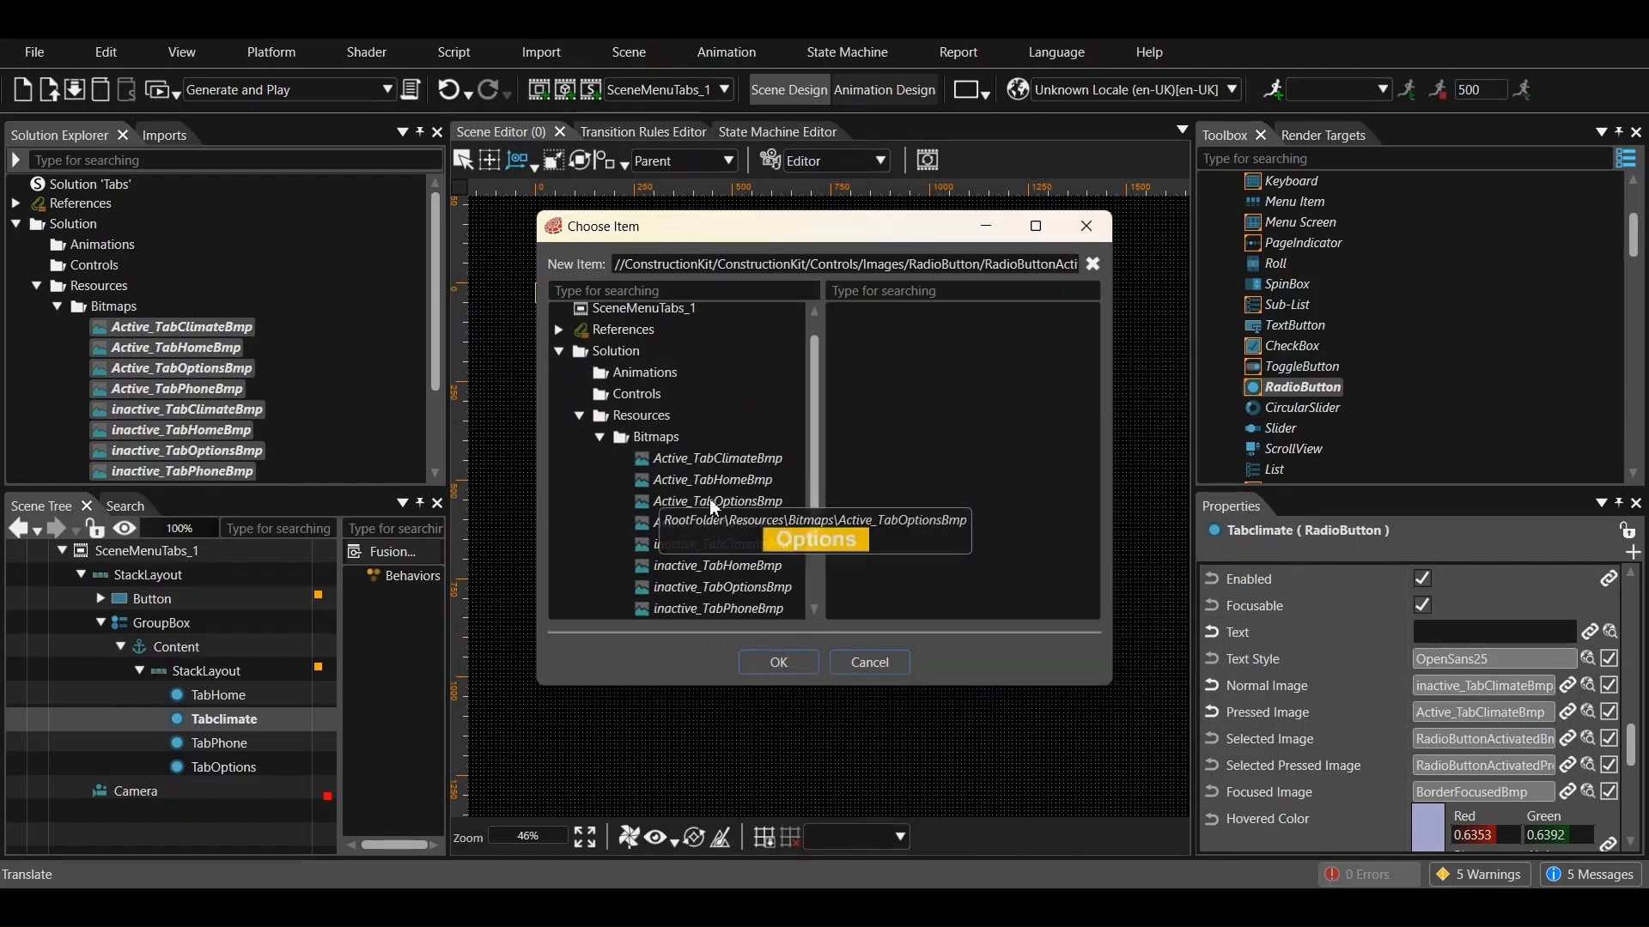
{"action": "left_click", "coordinate": [700, 465]}
{"action": "key", "text": "Up"}
{"action": "left_click", "coordinate": [778, 662]}
Set Tabclimate's Selected Pressed Image to Active_TabClimateBmp from Resources/Bitmaps
{"action": "left_click", "coordinate": [1587, 766]}
{"action": "scroll", "coordinate": [652, 481], "scroll_direction": "up", "scroll_amount": 8}
{"action": "left_click", "coordinate": [559, 355]}
{"action": "left_click", "coordinate": [578, 442]}
{"action": "left_click", "coordinate": [724, 459]}
{"action": "left_click", "coordinate": [775, 662]}
Set Tabclimate's Focused Image to inactive_TabClimateBmp from Resources/Bitmaps
{"action": "left_click_drag", "start_coordinate": [637, 611], "coordinate": [601, 611]}
{"action": "left_click", "coordinate": [555, 312]}
{"action": "left_click", "coordinate": [579, 441]}
{"action": "scroll", "coordinate": [684, 505], "scroll_direction": "down", "scroll_amount": 2}
{"action": "left_click", "coordinate": [719, 440]}
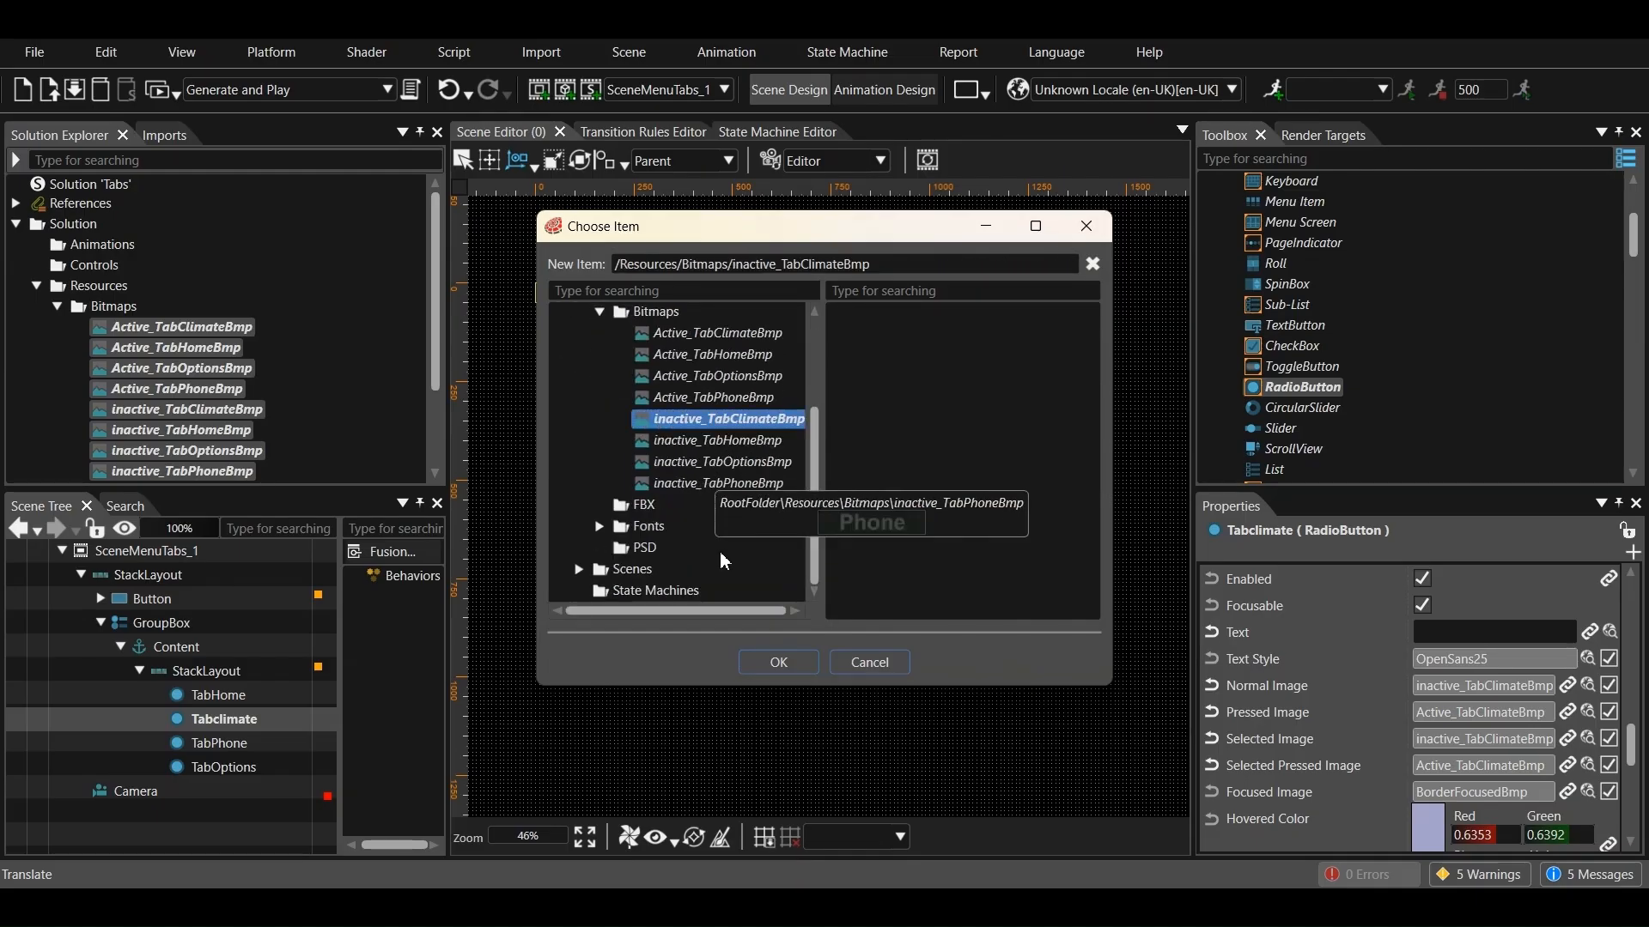
{"action": "left_click", "coordinate": [779, 662]}
Clear the TabPhone radio button's display text and set its Normal Image to inactive_TabPhoneBmp from Resources/Bitmaps
{"action": "left_click", "coordinate": [225, 745]}
{"action": "scroll", "coordinate": [1408, 726], "scroll_direction": "down", "scroll_amount": 4}
{"action": "scroll", "coordinate": [1460, 726], "scroll_direction": "down", "scroll_amount": 5}
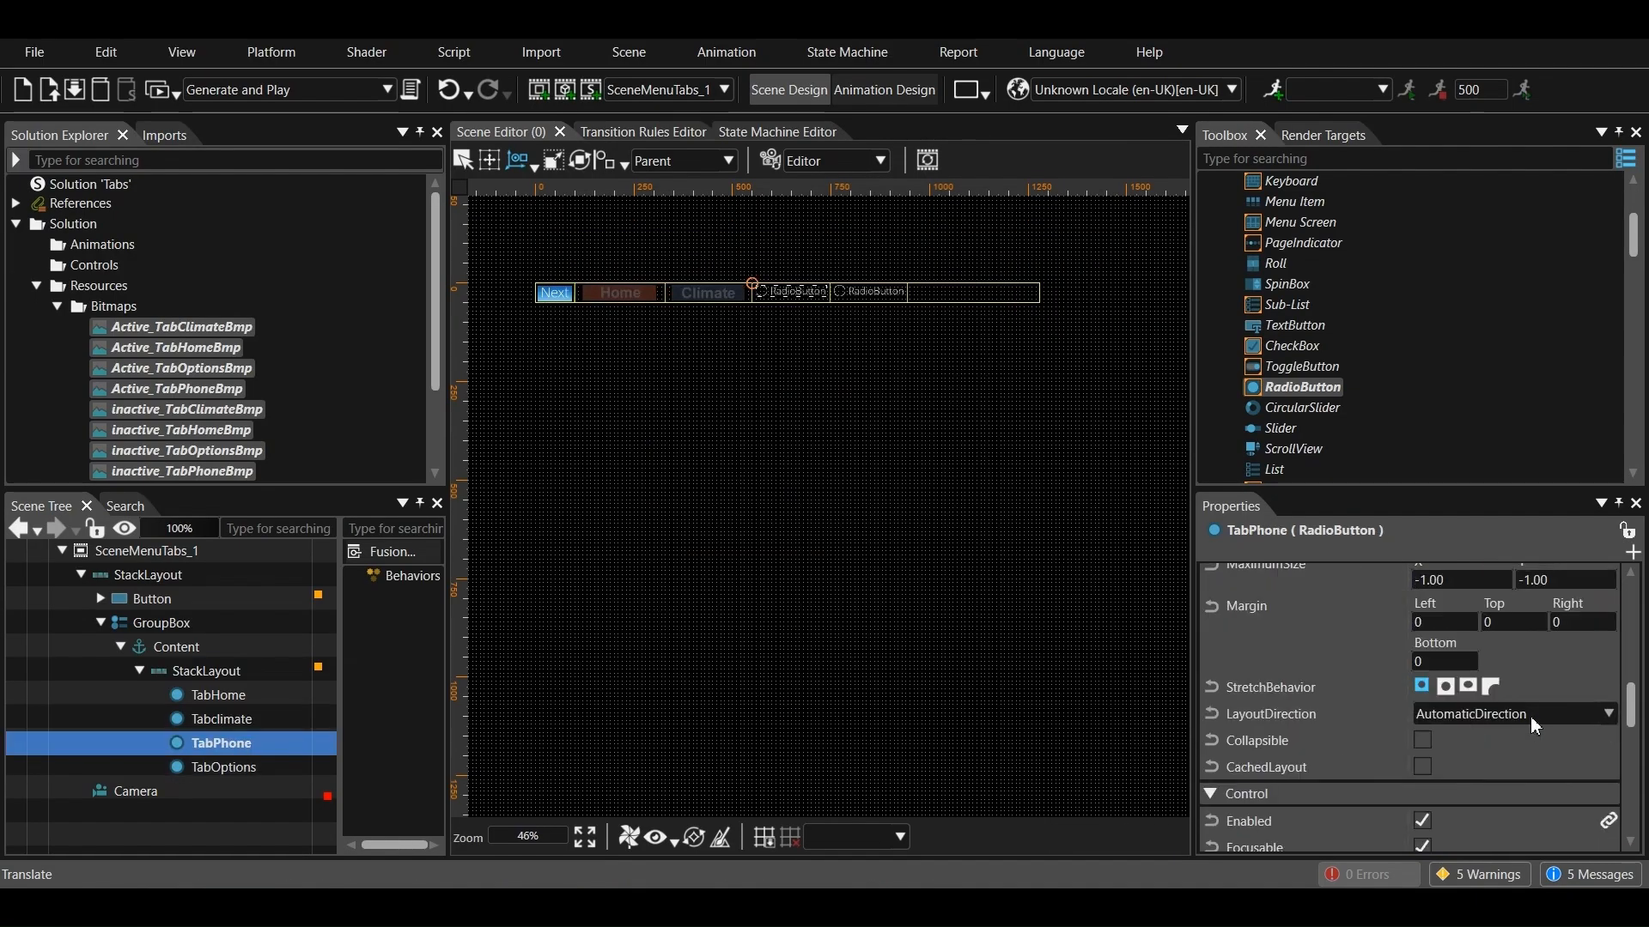
{"action": "left_click", "coordinate": [1587, 669]}
{"action": "left_click_drag", "start_coordinate": [687, 612], "coordinate": [648, 612]}
{"action": "scroll", "coordinate": [618, 498], "scroll_direction": "up", "scroll_amount": 5}
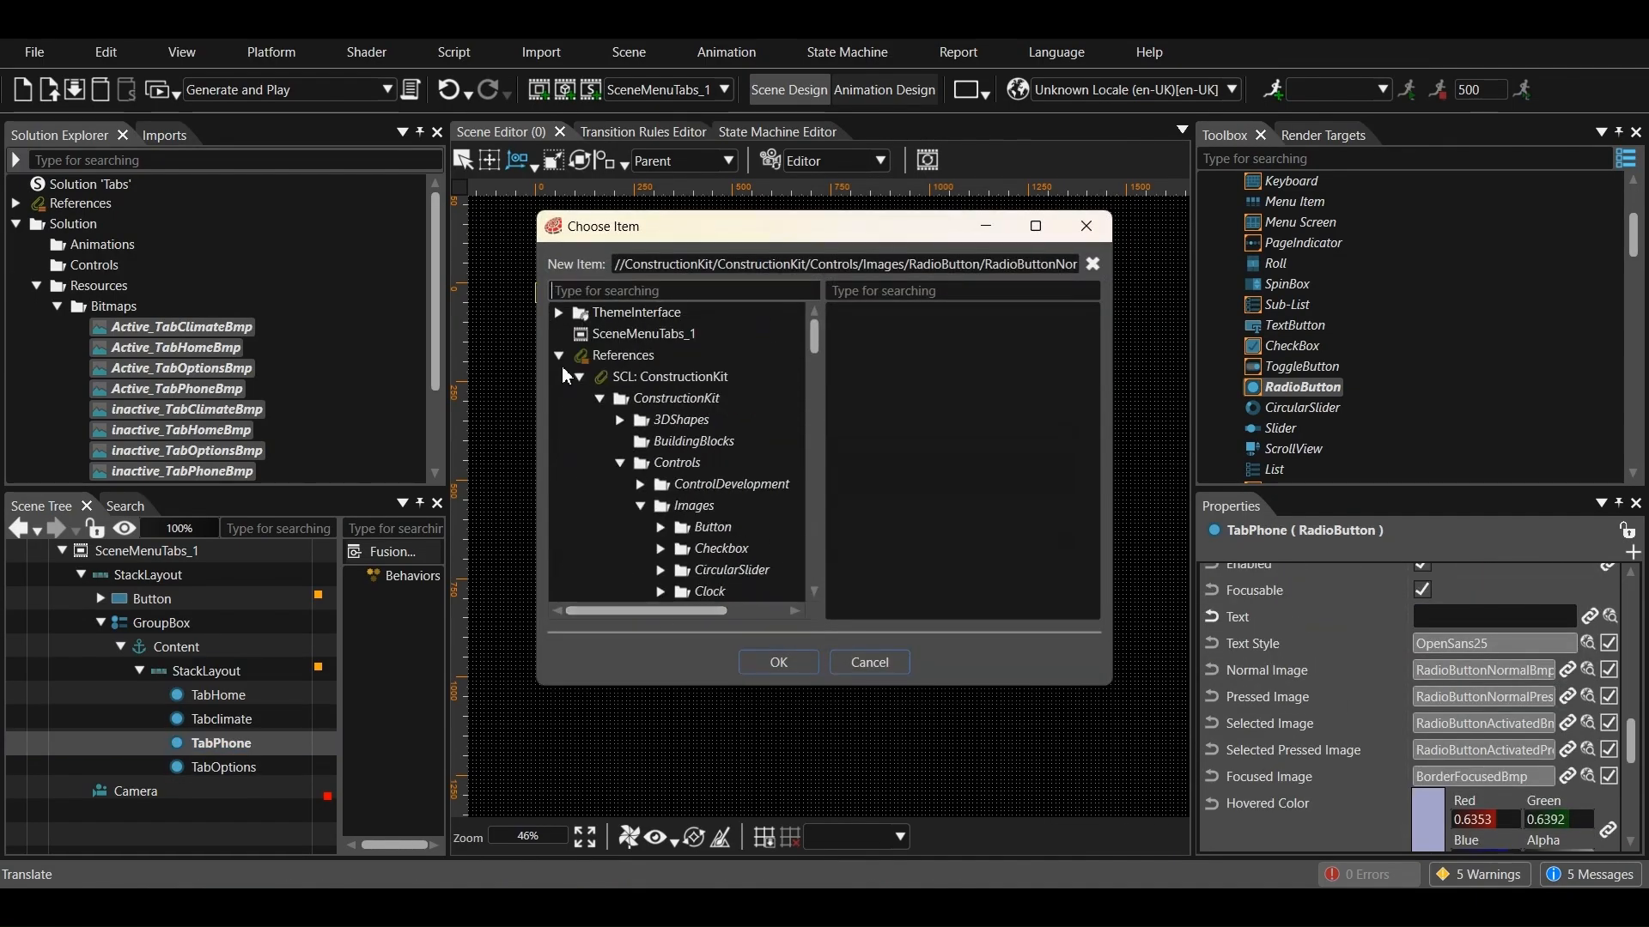
{"action": "left_click", "coordinate": [558, 357]}
{"action": "left_click", "coordinate": [578, 441]}
{"action": "left_click", "coordinate": [600, 463]}
{"action": "scroll", "coordinate": [661, 494], "scroll_direction": "down", "scroll_amount": 2}
{"action": "double_click", "coordinate": [718, 506]}
Set TabPhone's Pressed Image to Active_TabPhoneBmp from Resources/Bitmaps
{"action": "left_click", "coordinate": [1588, 696]}
{"action": "scroll", "coordinate": [597, 452], "scroll_direction": "up", "scroll_amount": 5}
{"action": "scroll", "coordinate": [597, 452], "scroll_direction": "up", "scroll_amount": 5}
{"action": "left_click", "coordinate": [558, 357]}
{"action": "left_click", "coordinate": [578, 441]}
{"action": "left_click", "coordinate": [599, 463]}
{"action": "scroll", "coordinate": [666, 498], "scroll_direction": "down", "scroll_amount": 2}
{"action": "left_click", "coordinate": [720, 415]}
{"action": "left_click", "coordinate": [778, 662]}
Set TabPhone's Selected Image to inactive_TabPhoneBmp from Resources/Bitmaps
{"action": "left_click", "coordinate": [1587, 723]}
{"action": "scroll", "coordinate": [679, 463], "scroll_direction": "up", "scroll_amount": 5}
{"action": "left_click", "coordinate": [558, 356]}
{"action": "left_click", "coordinate": [578, 441]}
{"action": "left_click", "coordinate": [599, 463]}
{"action": "scroll", "coordinate": [666, 498], "scroll_direction": "down", "scroll_amount": 2}
{"action": "left_click", "coordinate": [717, 502]}
{"action": "left_click", "coordinate": [783, 666]}
Set TabPhone's Selected Pressed Image to Active_TabPhoneBmp from Resources/Bitmaps
{"action": "left_click", "coordinate": [1587, 749]}
{"action": "scroll", "coordinate": [679, 464], "scroll_direction": "up", "scroll_amount": 5}
{"action": "left_click", "coordinate": [558, 356]}
{"action": "left_click", "coordinate": [579, 441]}
{"action": "left_click", "coordinate": [599, 463]}
{"action": "scroll", "coordinate": [666, 498], "scroll_direction": "down", "scroll_amount": 1}
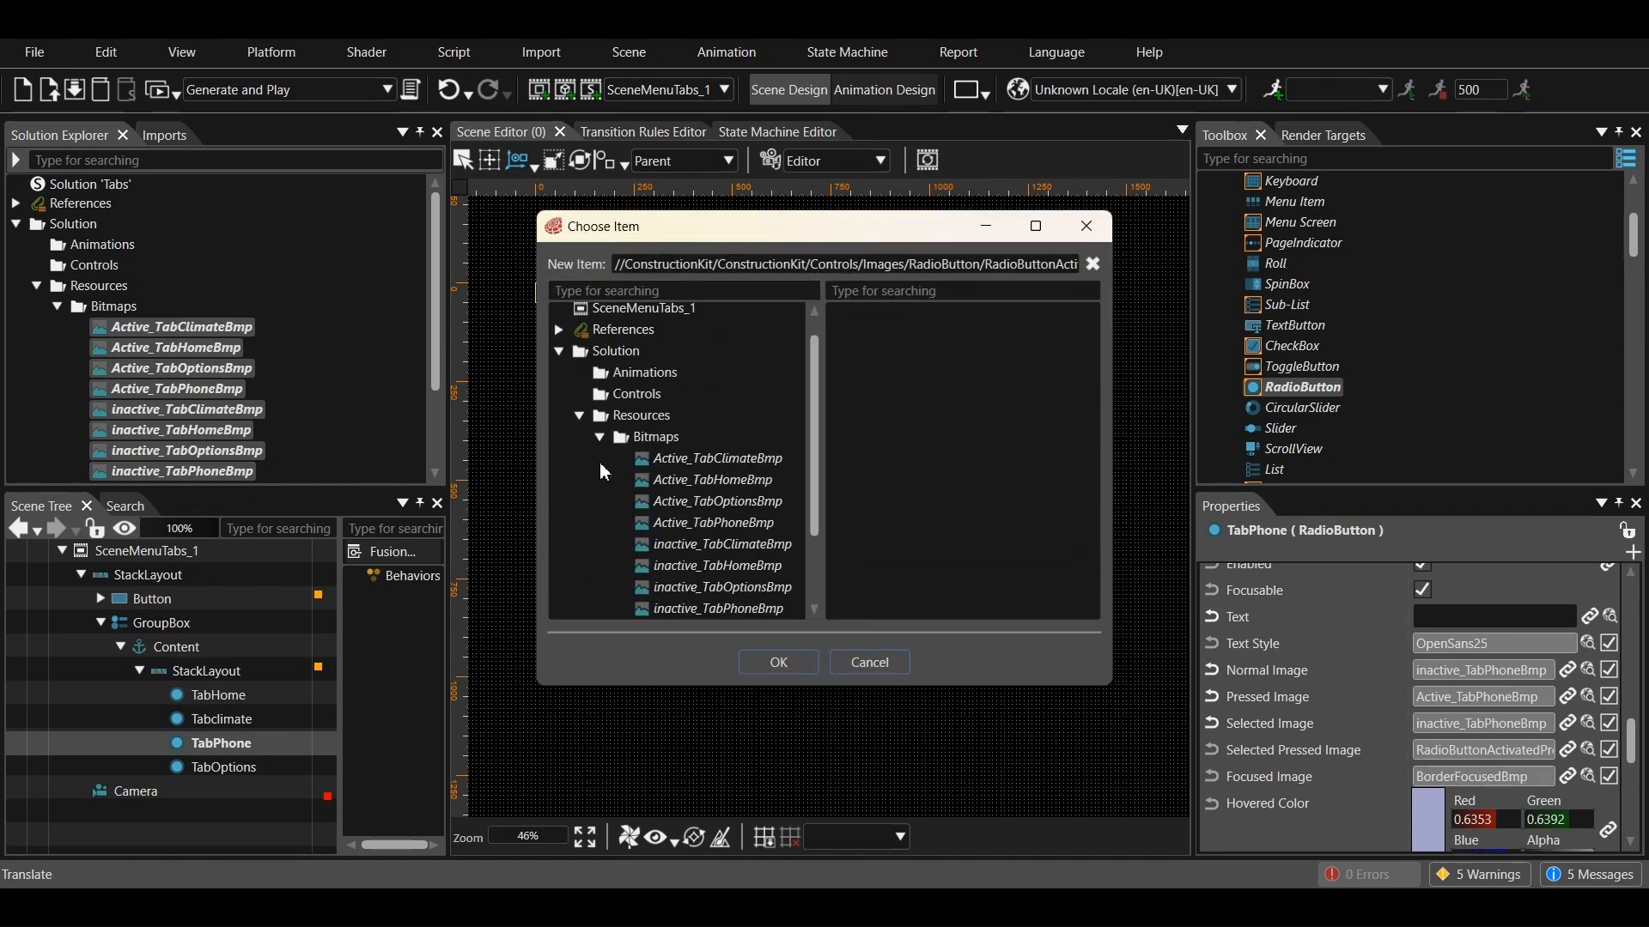
{"action": "left_click", "coordinate": [718, 523]}
{"action": "left_click", "coordinate": [756, 663]}
Replace TabPhone's Focused Image with one of the imported tab bitmaps in Resources/Bitmaps
{"action": "left_click", "coordinate": [1588, 777]}
{"action": "left_click_drag", "start_coordinate": [666, 610], "coordinate": [634, 611]}
{"action": "left_click", "coordinate": [559, 310]}
{"action": "left_click", "coordinate": [580, 441]}
{"action": "scroll", "coordinate": [586, 430], "scroll_direction": "down", "scroll_amount": 1}
{"action": "left_click", "coordinate": [600, 437]}
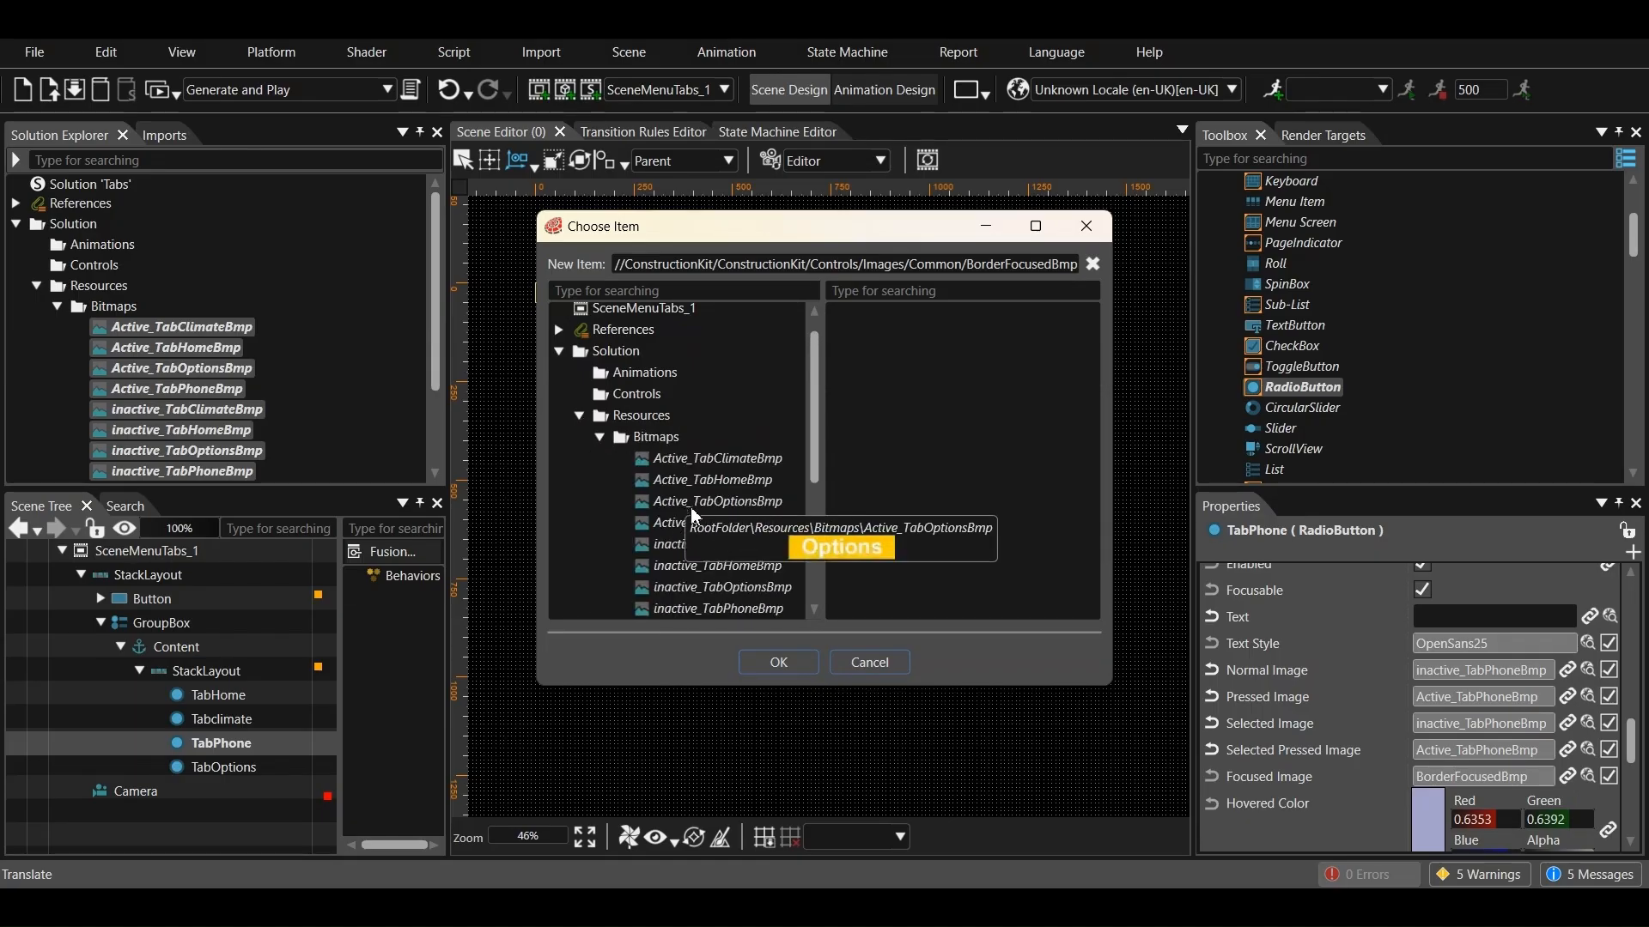
{"action": "scroll", "coordinate": [698, 508], "scroll_direction": "down", "scroll_amount": 1}
{"action": "left_click", "coordinate": [713, 472]}
{"action": "left_click", "coordinate": [772, 659]}
Clear the display text of the TabOptions radio button
{"action": "left_click", "coordinate": [275, 767]}
{"action": "scroll", "coordinate": [1401, 720], "scroll_direction": "down", "scroll_amount": 5}
{"action": "scroll", "coordinate": [1401, 719], "scroll_direction": "down", "scroll_amount": 5}
{"action": "double_click", "coordinate": [1483, 672]}
{"action": "key", "text": "BackSpace"}
Set TabOptions' Normal Image to inactive_TabOptionsBmp from Resources/Bitmaps
{"action": "left_click", "coordinate": [1587, 722]}
{"action": "left_click_drag", "start_coordinate": [636, 612], "coordinate": [560, 615]}
{"action": "scroll", "coordinate": [566, 481], "scroll_direction": "up", "scroll_amount": 5}
{"action": "left_click", "coordinate": [559, 355]}
{"action": "left_click", "coordinate": [579, 441]}
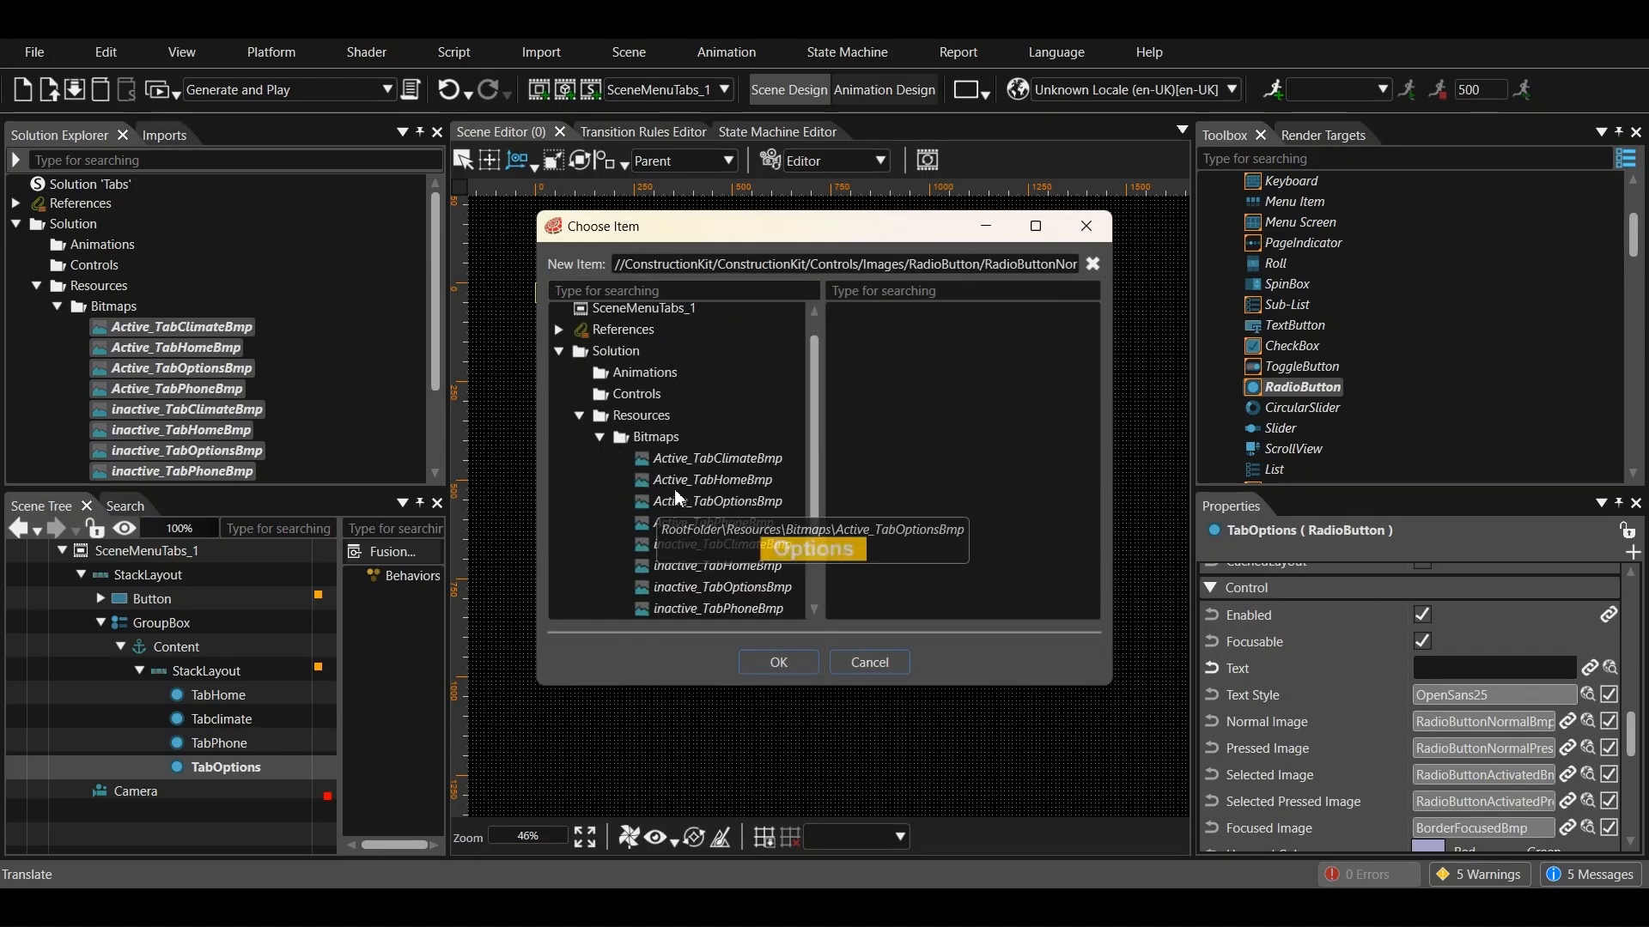
{"action": "scroll", "coordinate": [690, 463], "scroll_direction": "down", "scroll_amount": 2}
{"action": "left_click", "coordinate": [712, 462]}
{"action": "left_click", "coordinate": [799, 659]}
Set TabOptions' Pressed Image to Active_TabOptionsBmp from Resources/Bitmaps
{"action": "left_click", "coordinate": [1588, 713]}
{"action": "left_click_drag", "start_coordinate": [640, 611], "coordinate": [559, 613]}
{"action": "scroll", "coordinate": [560, 474], "scroll_direction": "up", "scroll_amount": 8}
{"action": "left_click", "coordinate": [558, 356]}
{"action": "left_click", "coordinate": [580, 442]}
{"action": "left_click", "coordinate": [599, 462]}
{"action": "scroll", "coordinate": [698, 461], "scroll_direction": "down", "scroll_amount": 1}
{"action": "left_click", "coordinate": [687, 506]}
{"action": "left_click", "coordinate": [778, 662]}
Set TabOptions' Selected Image to Active_TabOptionsBmp from Resources/Bitmaps
{"action": "left_click", "coordinate": [1587, 740]}
{"action": "left_click_drag", "start_coordinate": [649, 612], "coordinate": [580, 612]}
{"action": "scroll", "coordinate": [582, 509], "scroll_direction": "up", "scroll_amount": 8}
{"action": "left_click", "coordinate": [559, 356]}
{"action": "left_click", "coordinate": [580, 441]}
{"action": "left_click", "coordinate": [599, 463]}
{"action": "scroll", "coordinate": [672, 493], "scroll_direction": "down", "scroll_amount": 4}
{"action": "left_click", "coordinate": [687, 394]}
{"action": "left_click", "coordinate": [778, 662]}
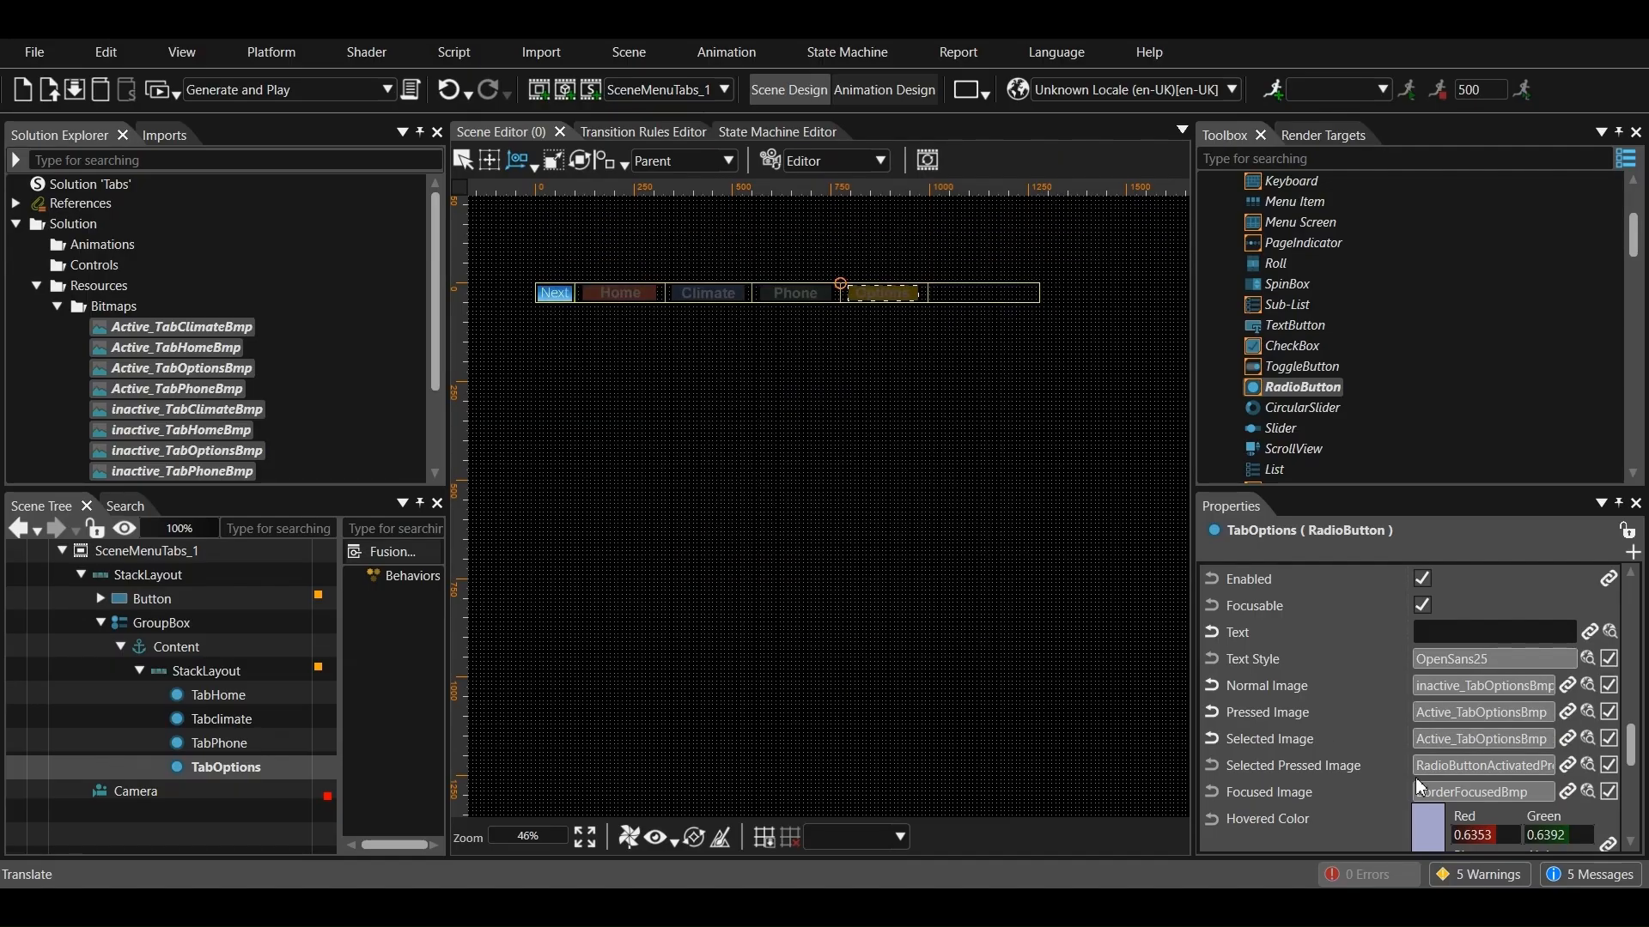
Replace TabOptions' Selected Pressed Image with one of the imported tab bitmaps in Resources/Bitmaps
{"action": "scroll", "coordinate": [1486, 786], "scroll_direction": "down", "scroll_amount": 1}
{"action": "left_click", "coordinate": [1587, 713]}
{"action": "left_click_drag", "start_coordinate": [574, 611], "coordinate": [559, 611]}
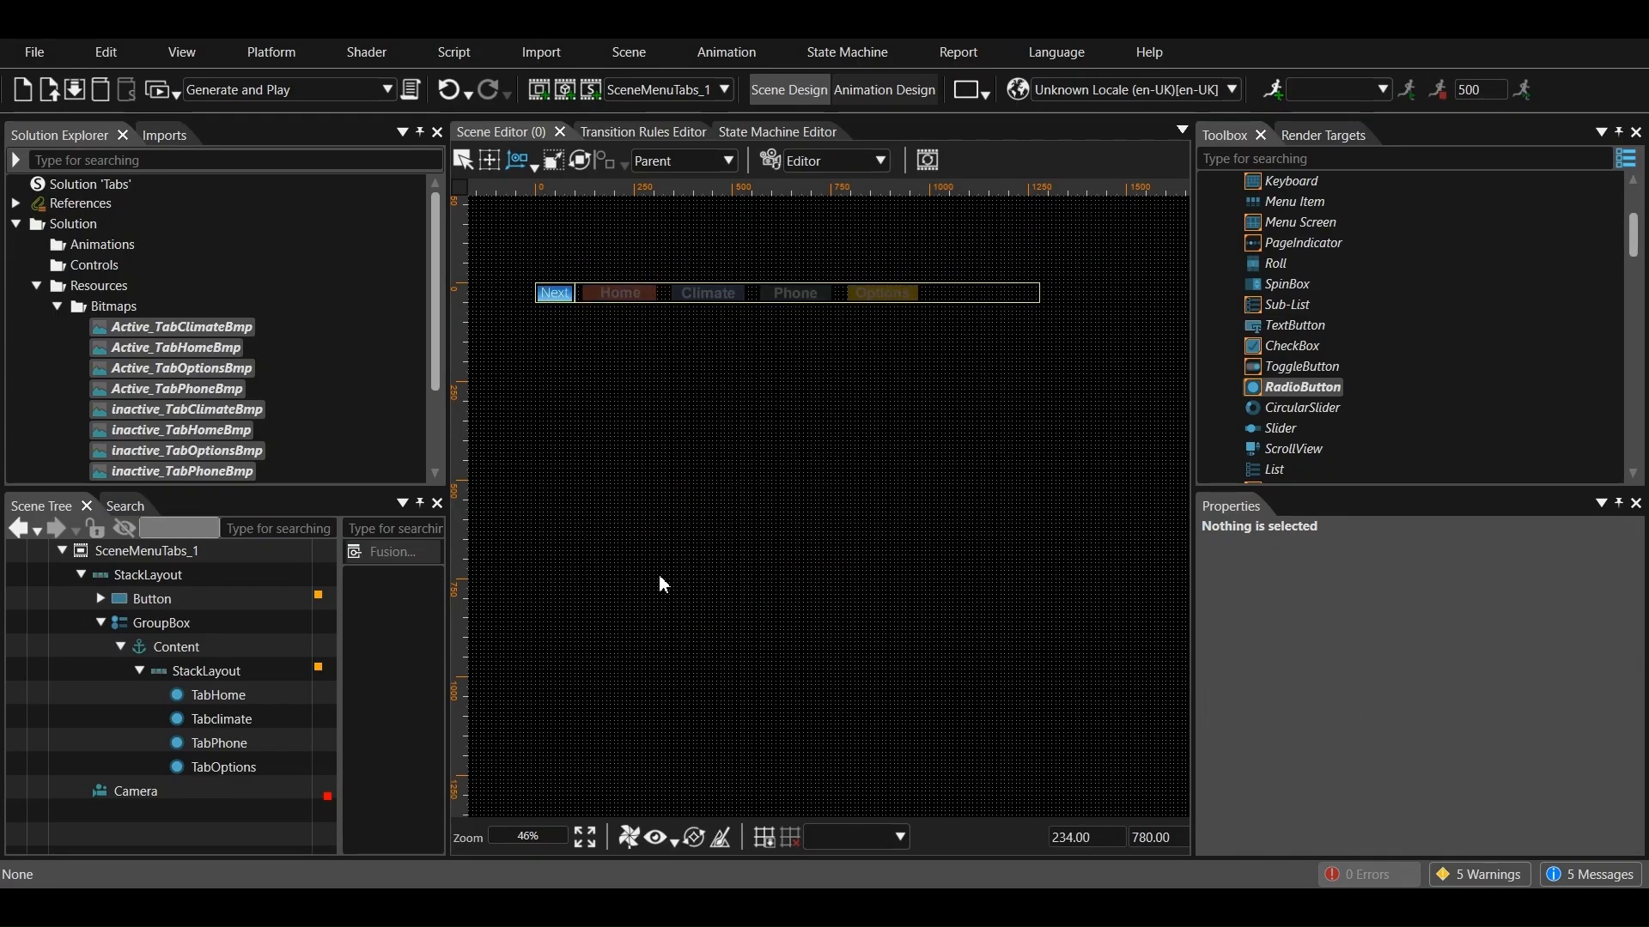
{"action": "left_click", "coordinate": [225, 766]}
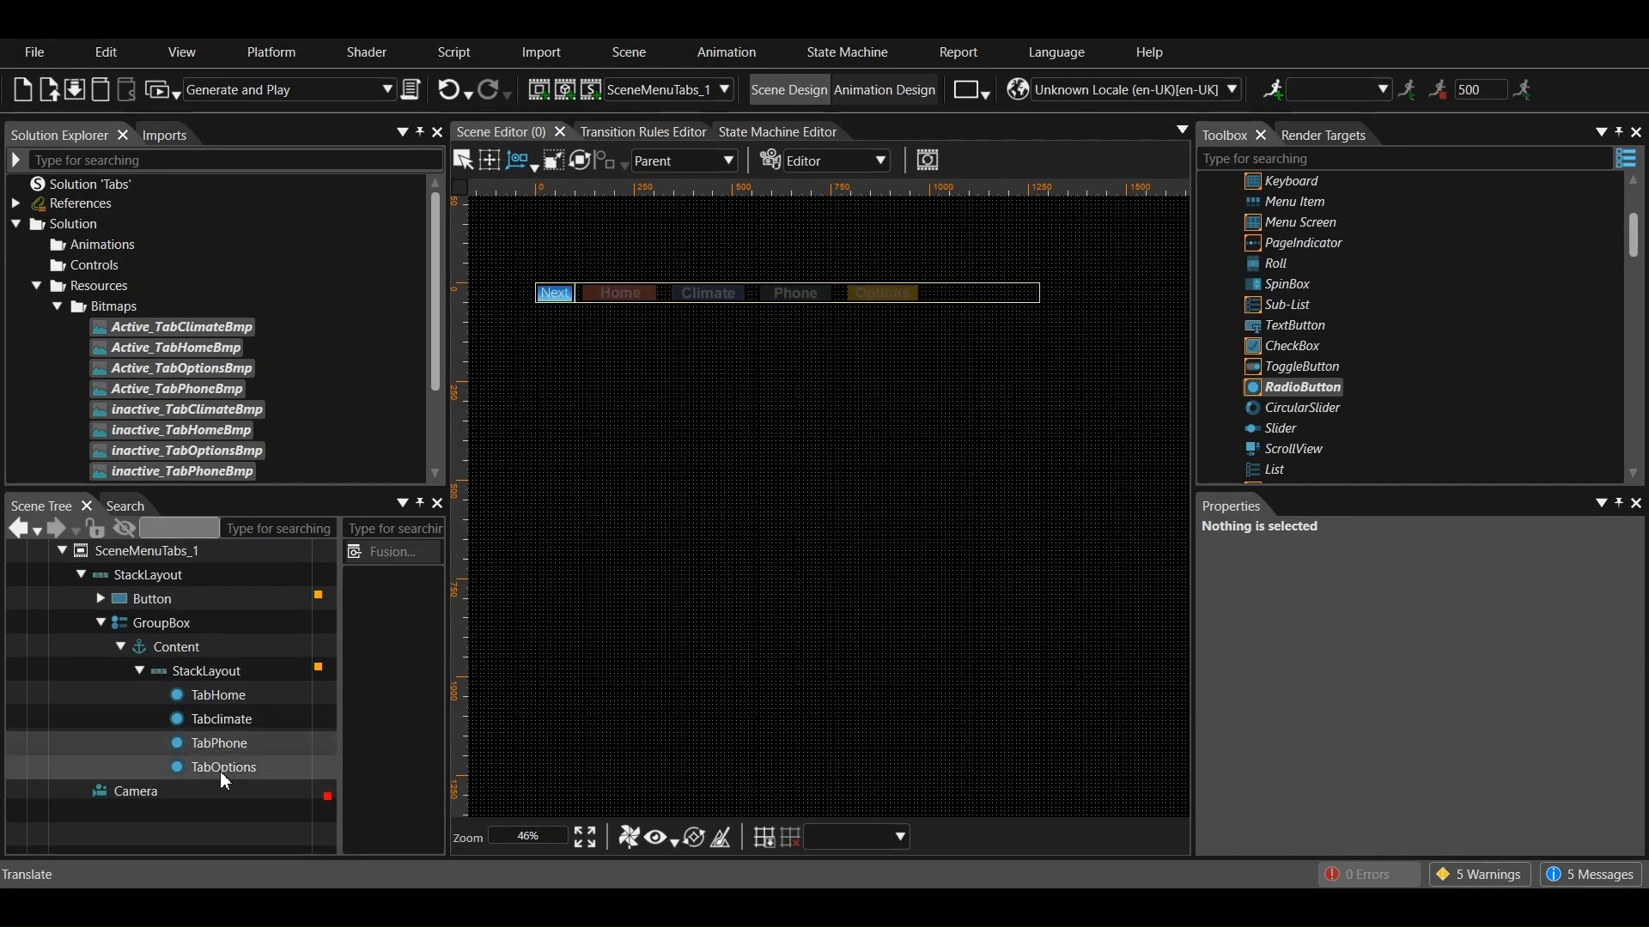
{"action": "scroll", "coordinate": [1571, 747], "scroll_direction": "down", "scroll_amount": 3}
{"action": "left_click", "coordinate": [1587, 713]}
{"action": "left_click_drag", "start_coordinate": [652, 612], "coordinate": [593, 611]}
{"action": "scroll", "coordinate": [582, 508], "scroll_direction": "up", "scroll_amount": 8}
{"action": "left_click", "coordinate": [560, 316]}
{"action": "left_click", "coordinate": [579, 441]}
{"action": "left_click", "coordinate": [599, 462]}
{"action": "scroll", "coordinate": [678, 486], "scroll_direction": "down", "scroll_amount": 4}
{"action": "left_click", "coordinate": [697, 484]}
{"action": "left_click", "coordinate": [778, 662]}
Replace TabOptions' Focused Image with one of the imported tab bitmaps in Resources/Bitmaps
{"action": "left_click", "coordinate": [1588, 740]}
{"action": "left_click", "coordinate": [580, 377]}
{"action": "left_click", "coordinate": [579, 463]}
{"action": "left_click", "coordinate": [599, 485]}
{"action": "left_click", "coordinate": [687, 552]}
{"action": "left_click", "coordinate": [778, 662]}
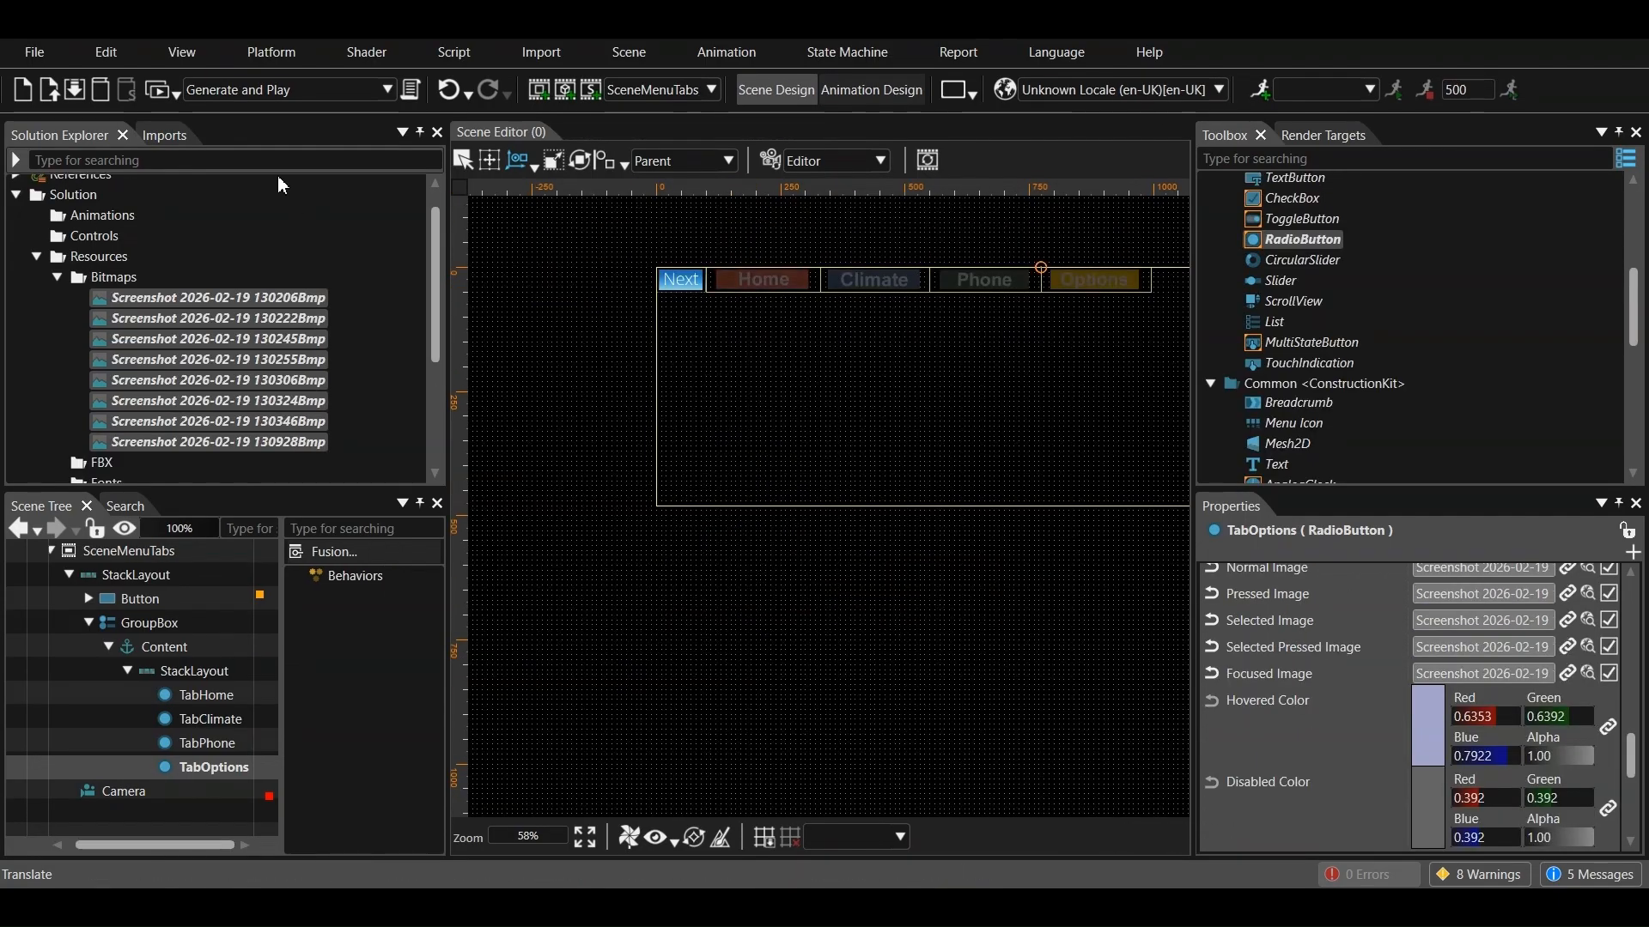
Generate and play the solution, show the SceneMenuTabs scene in the player and test how the tabs respond
{"action": "left_click", "coordinate": [162, 93]}
{"action": "left_click", "coordinate": [765, 511]}
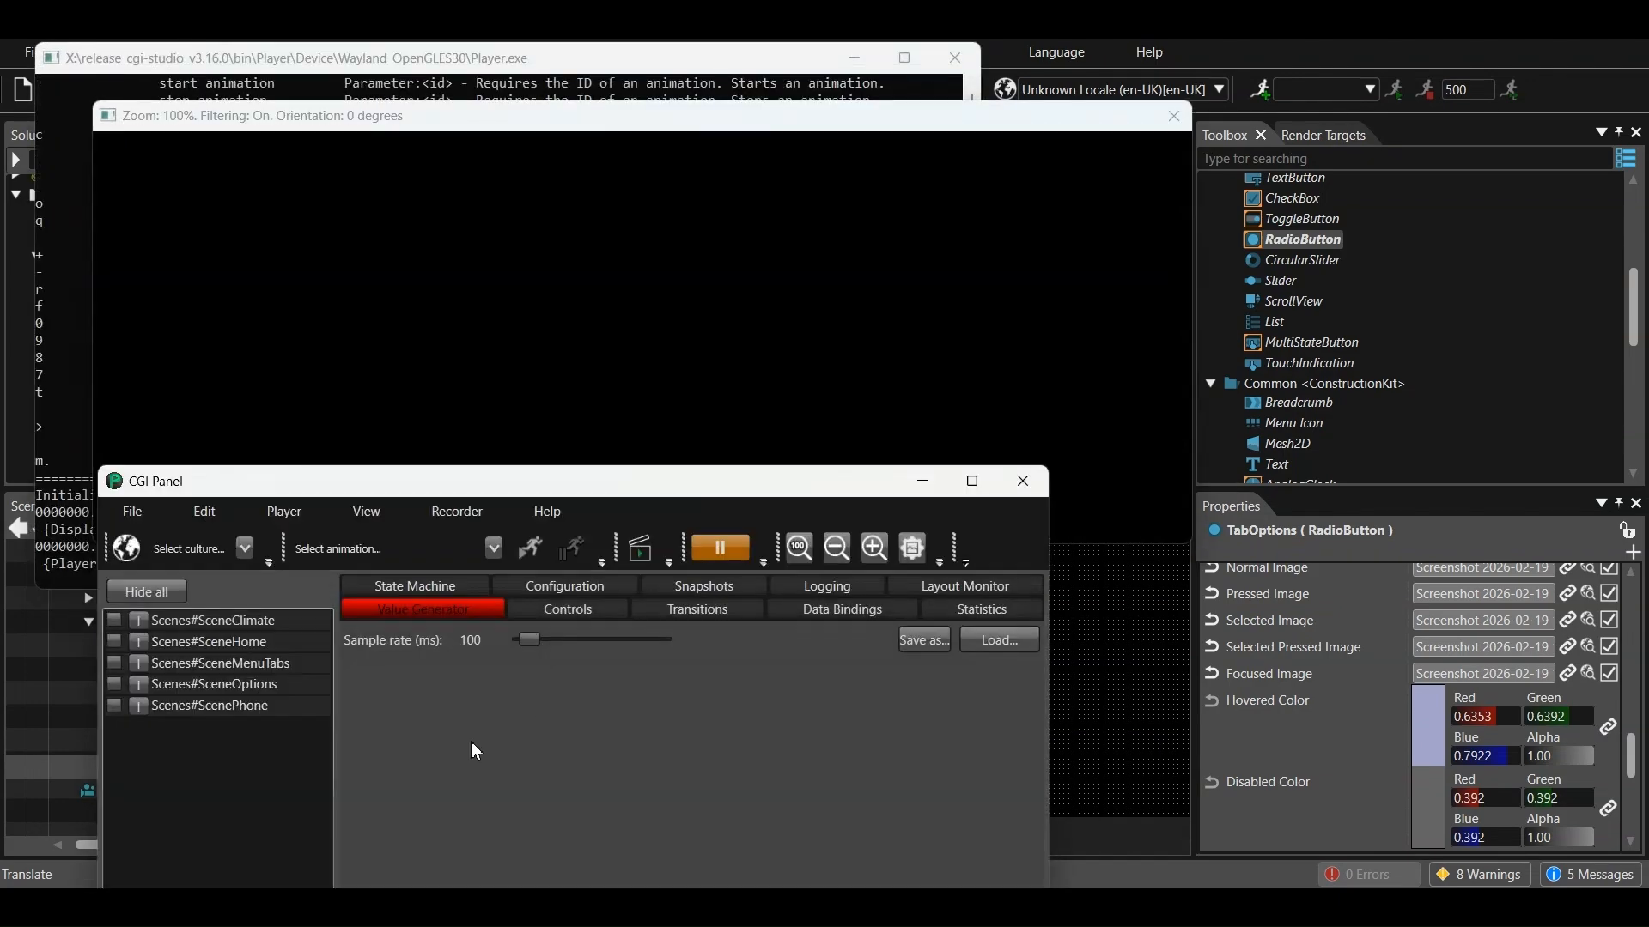
{"action": "left_click", "coordinate": [115, 670]}
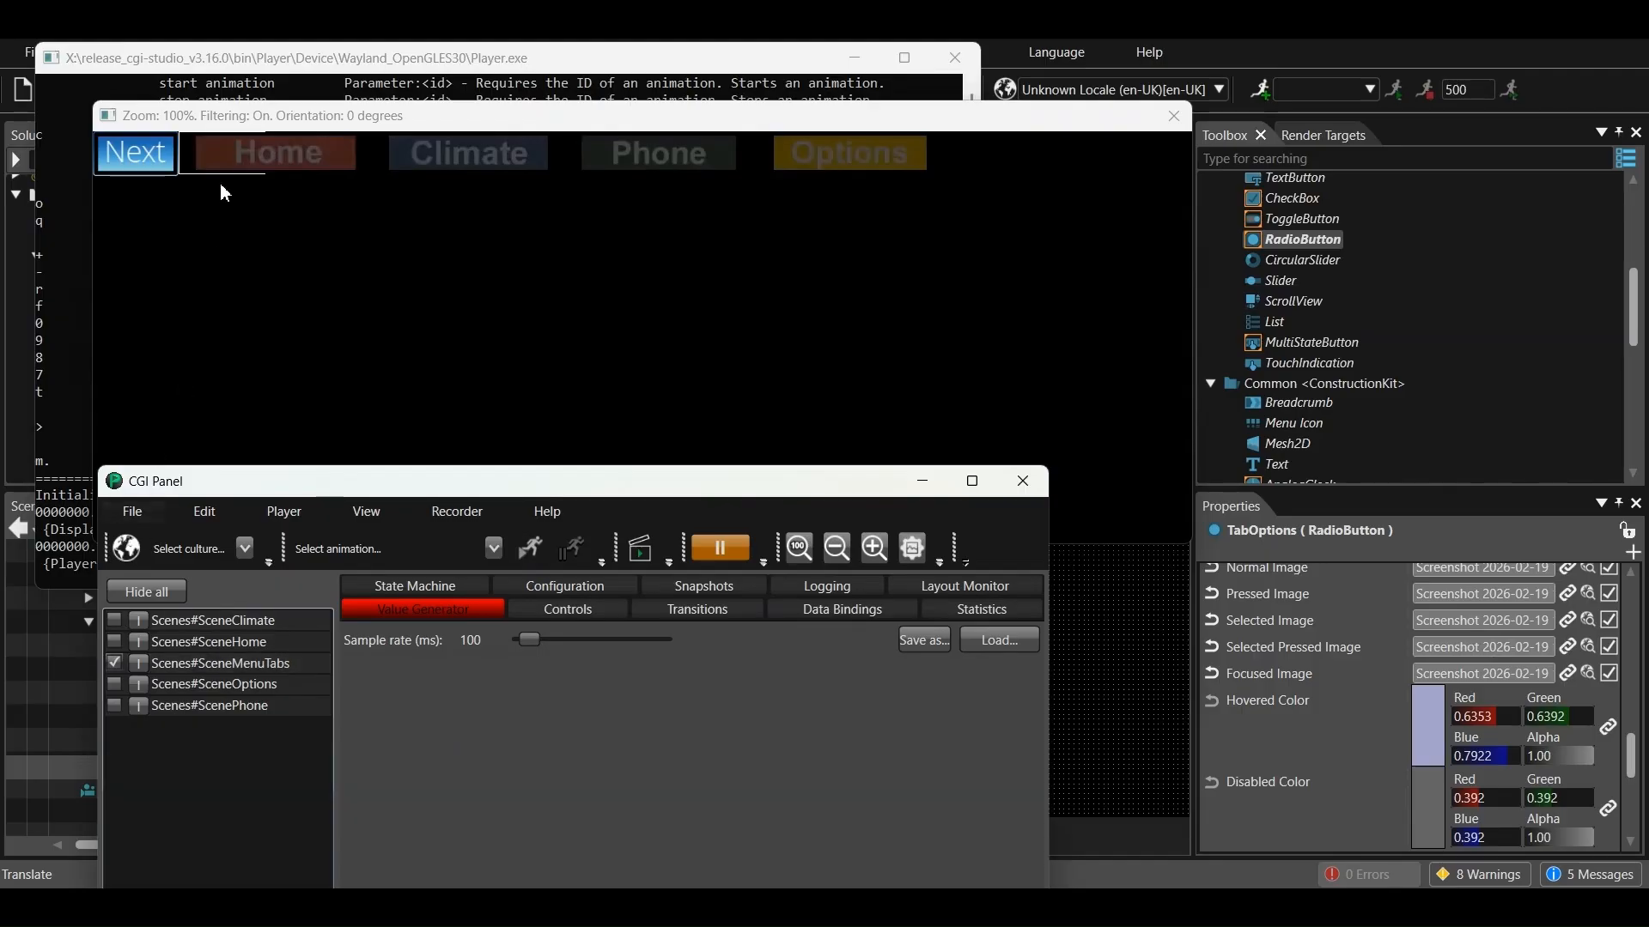
{"action": "left_click", "coordinate": [221, 250]}
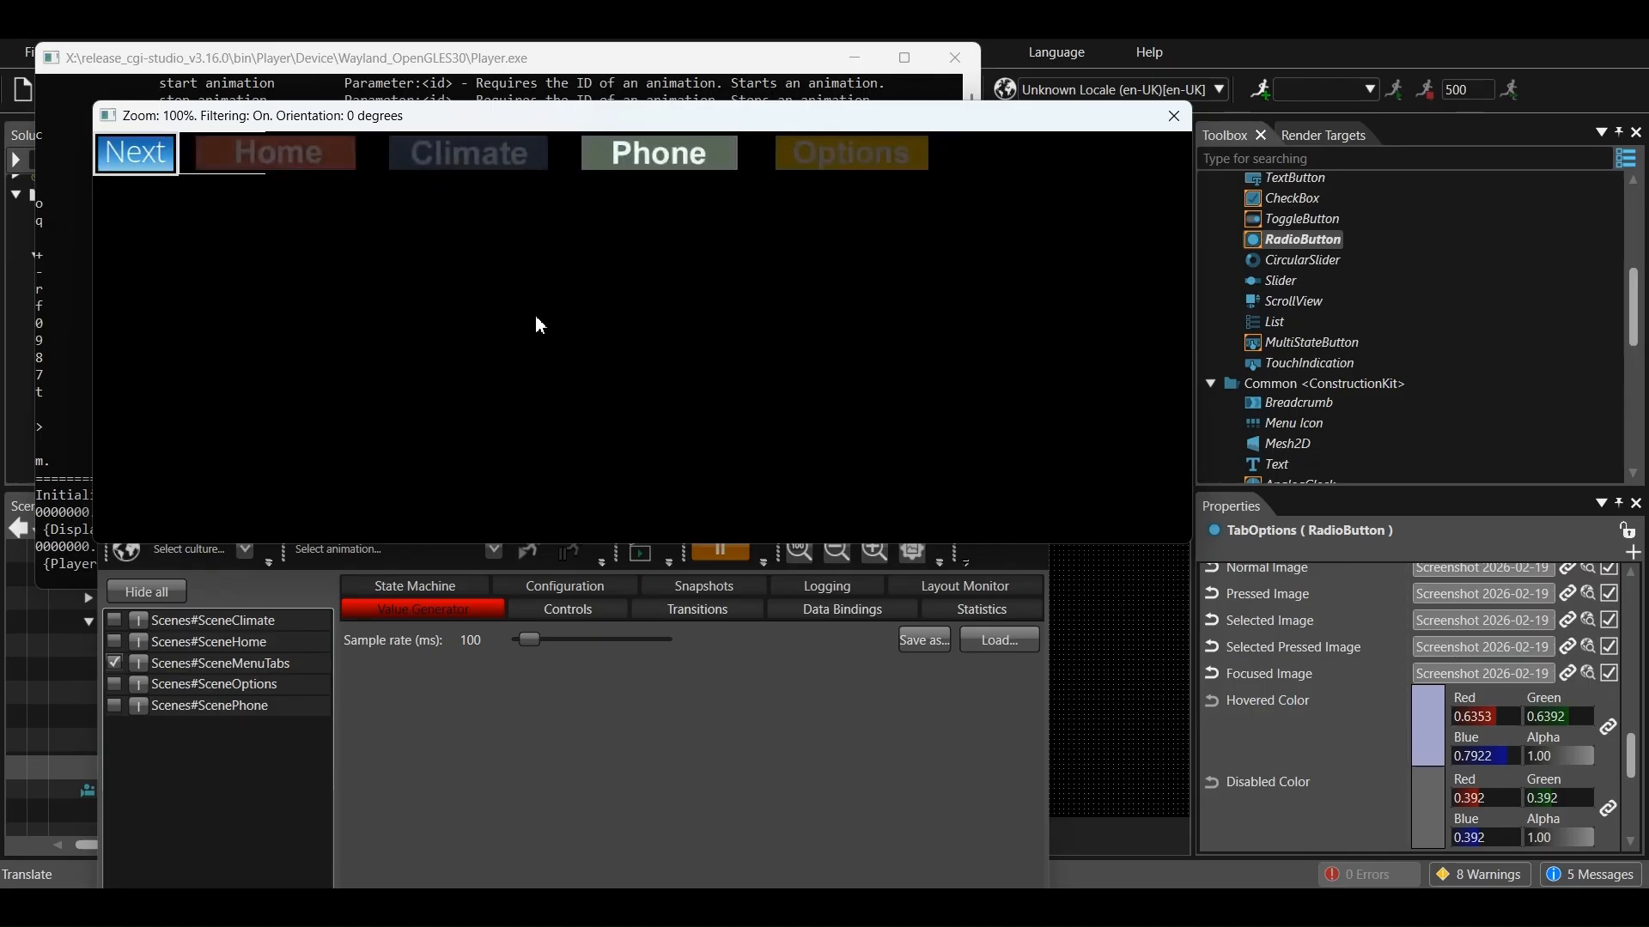
{"action": "left_click", "coordinate": [593, 791]}
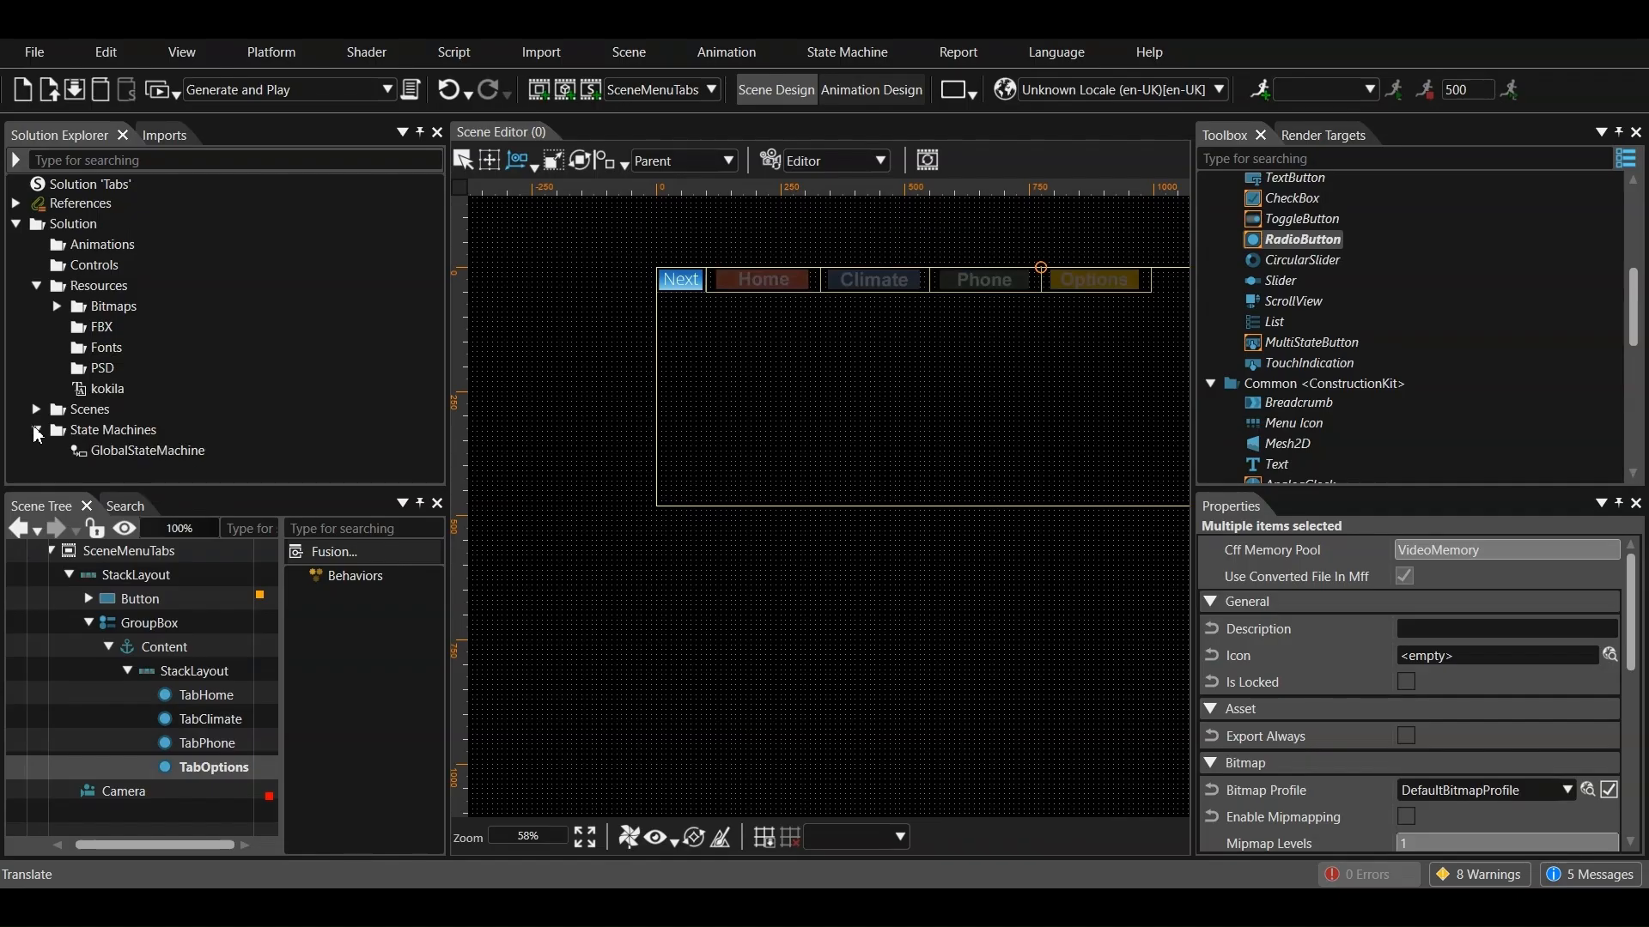
Add a new state machine named MenuStateMachine to the State Machines folder
{"action": "right_click", "coordinate": [92, 432]}
{"action": "mouse_move", "coordinate": [135, 446]}
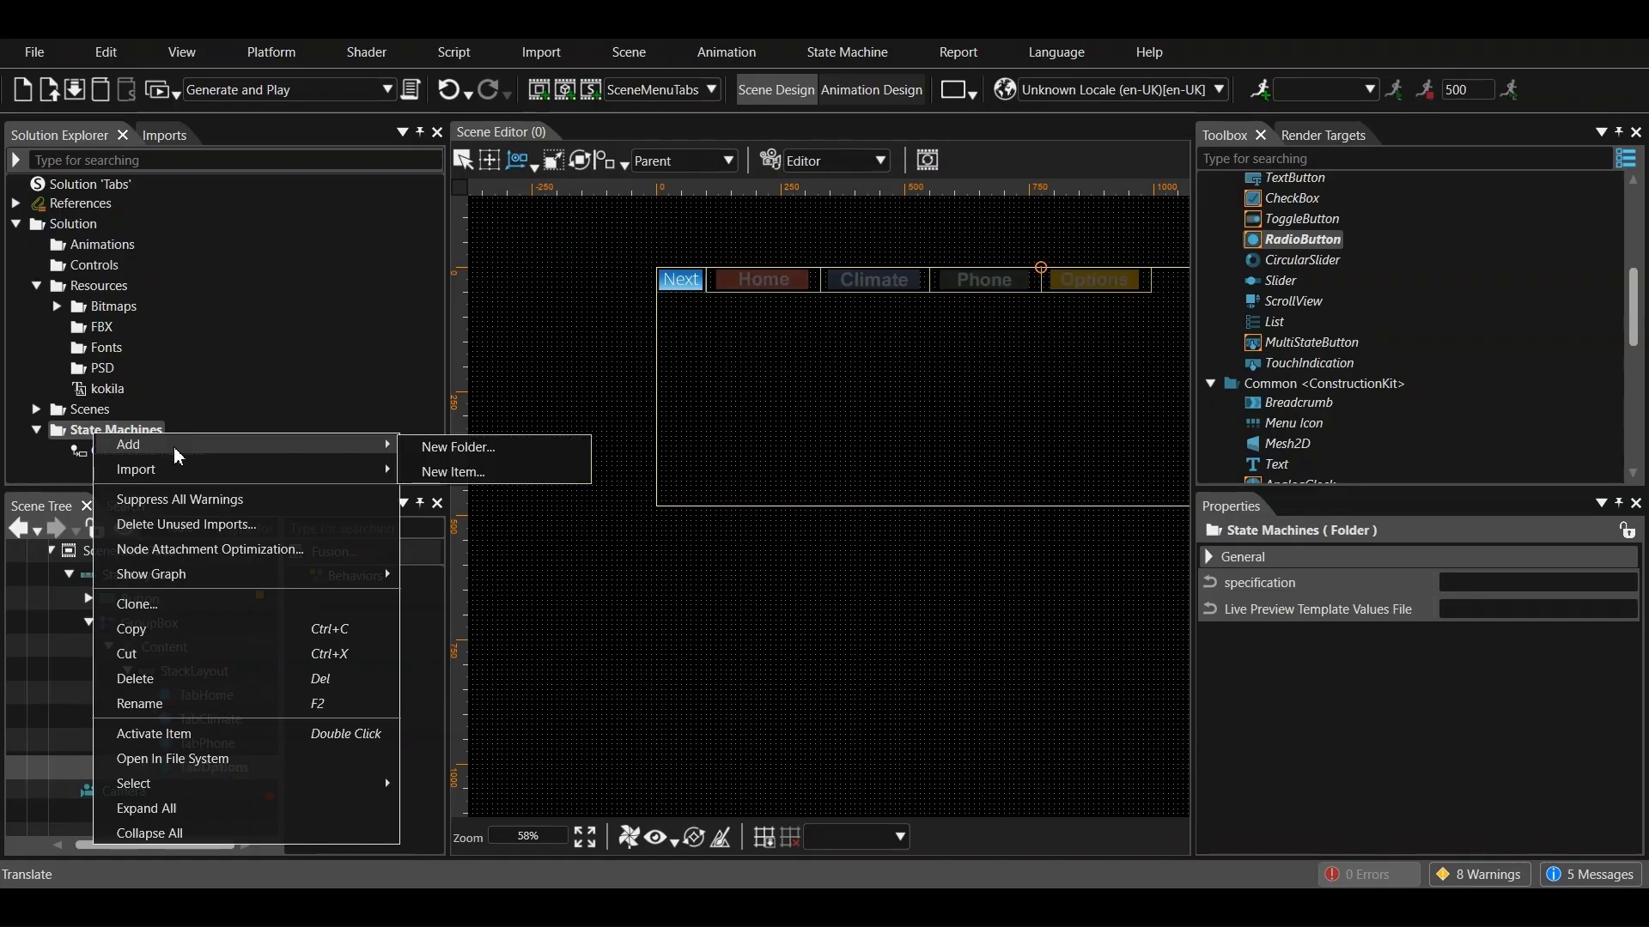
{"action": "left_click", "coordinate": [490, 471]}
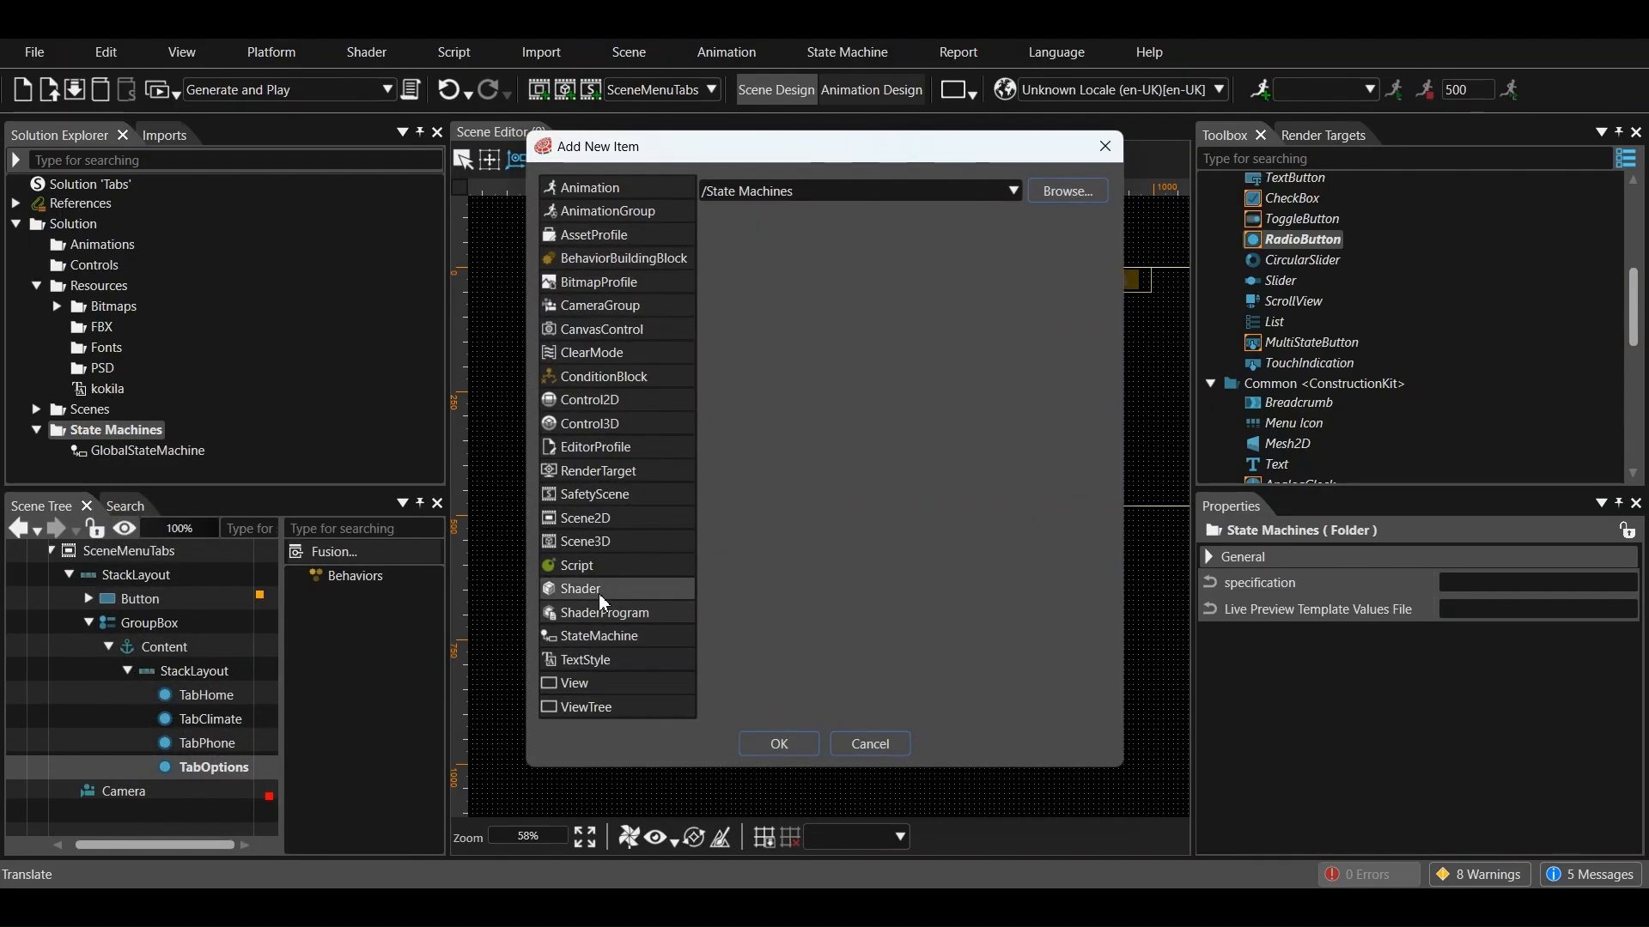
{"action": "left_click", "coordinate": [614, 634]}
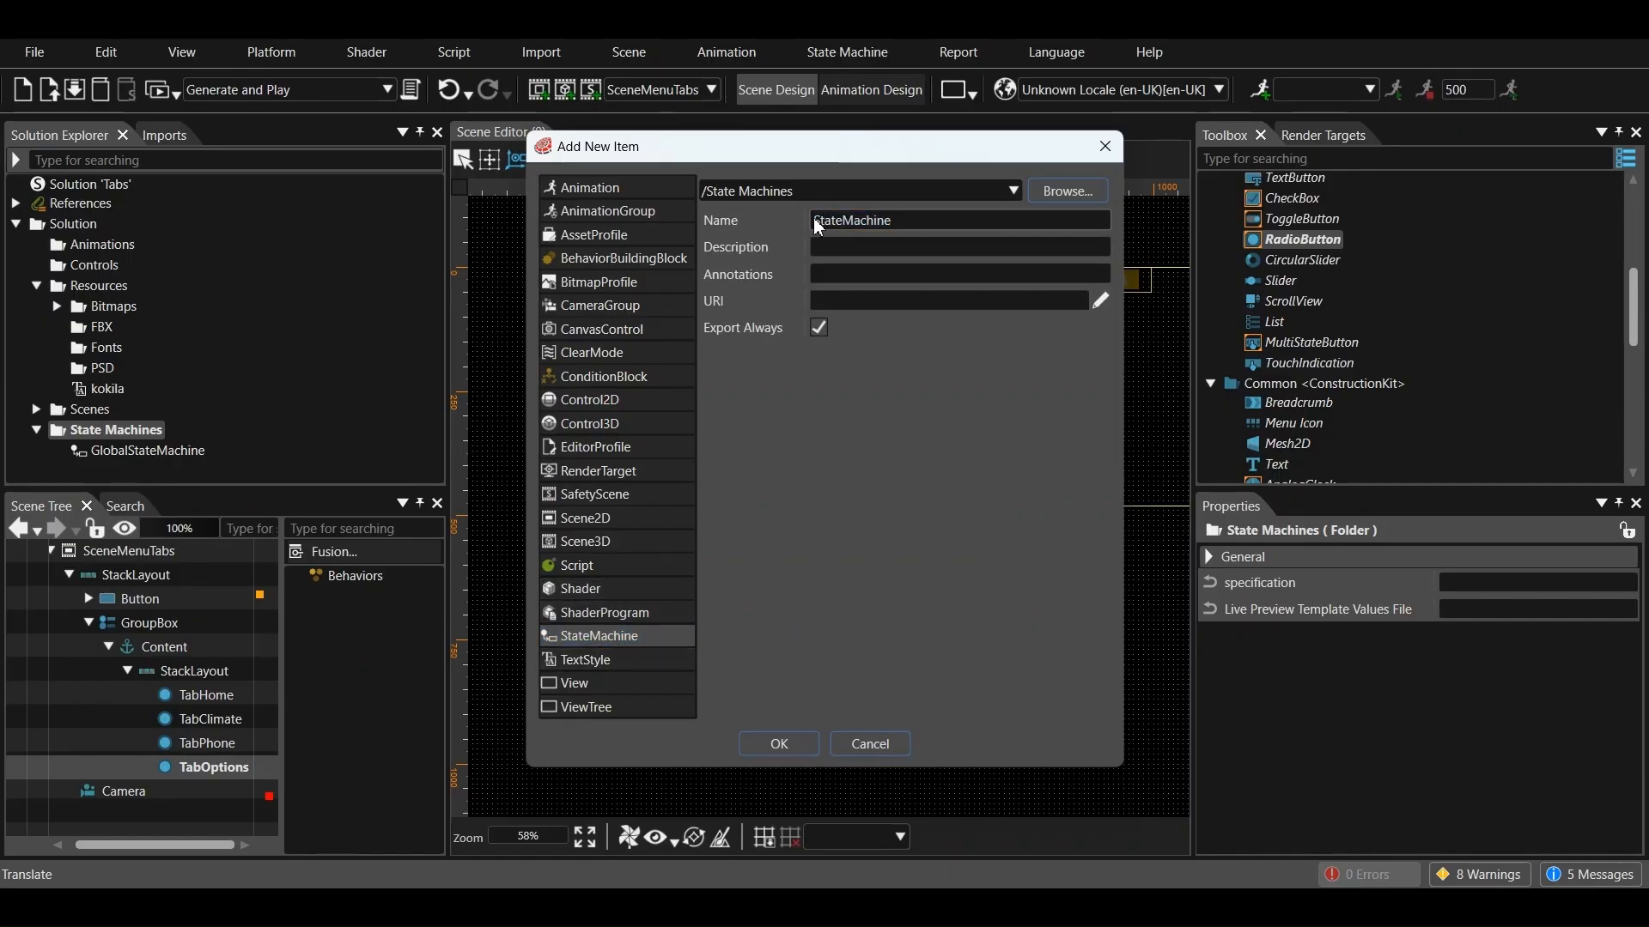
{"action": "type", "text": "Menu"}
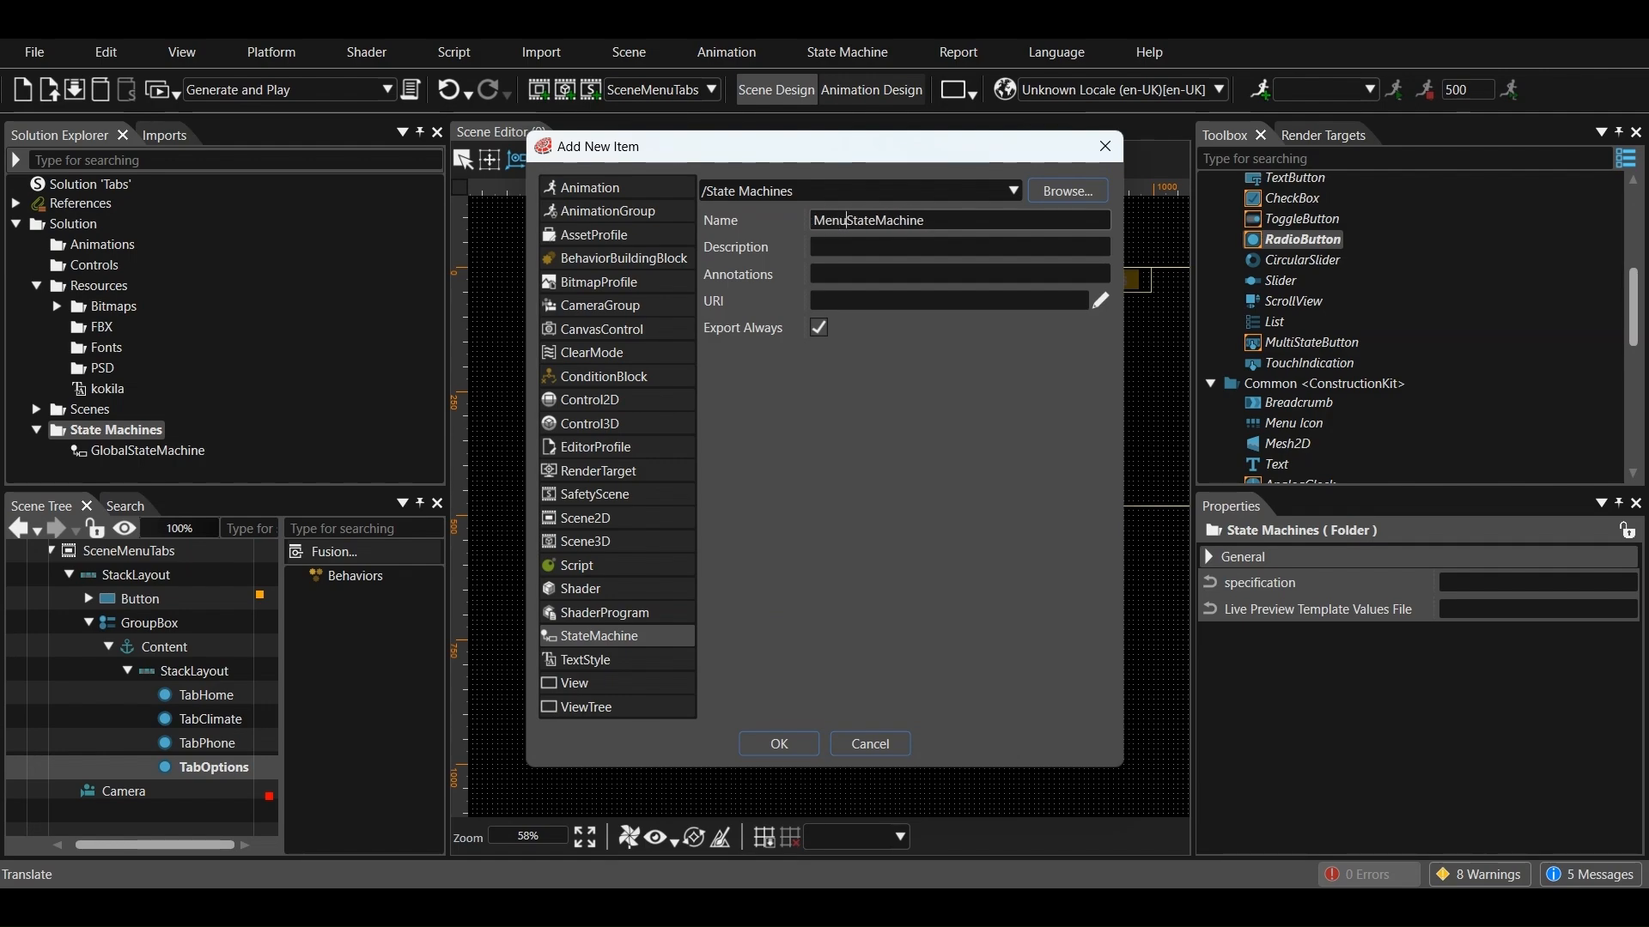
{"action": "left_click", "coordinate": [777, 743]}
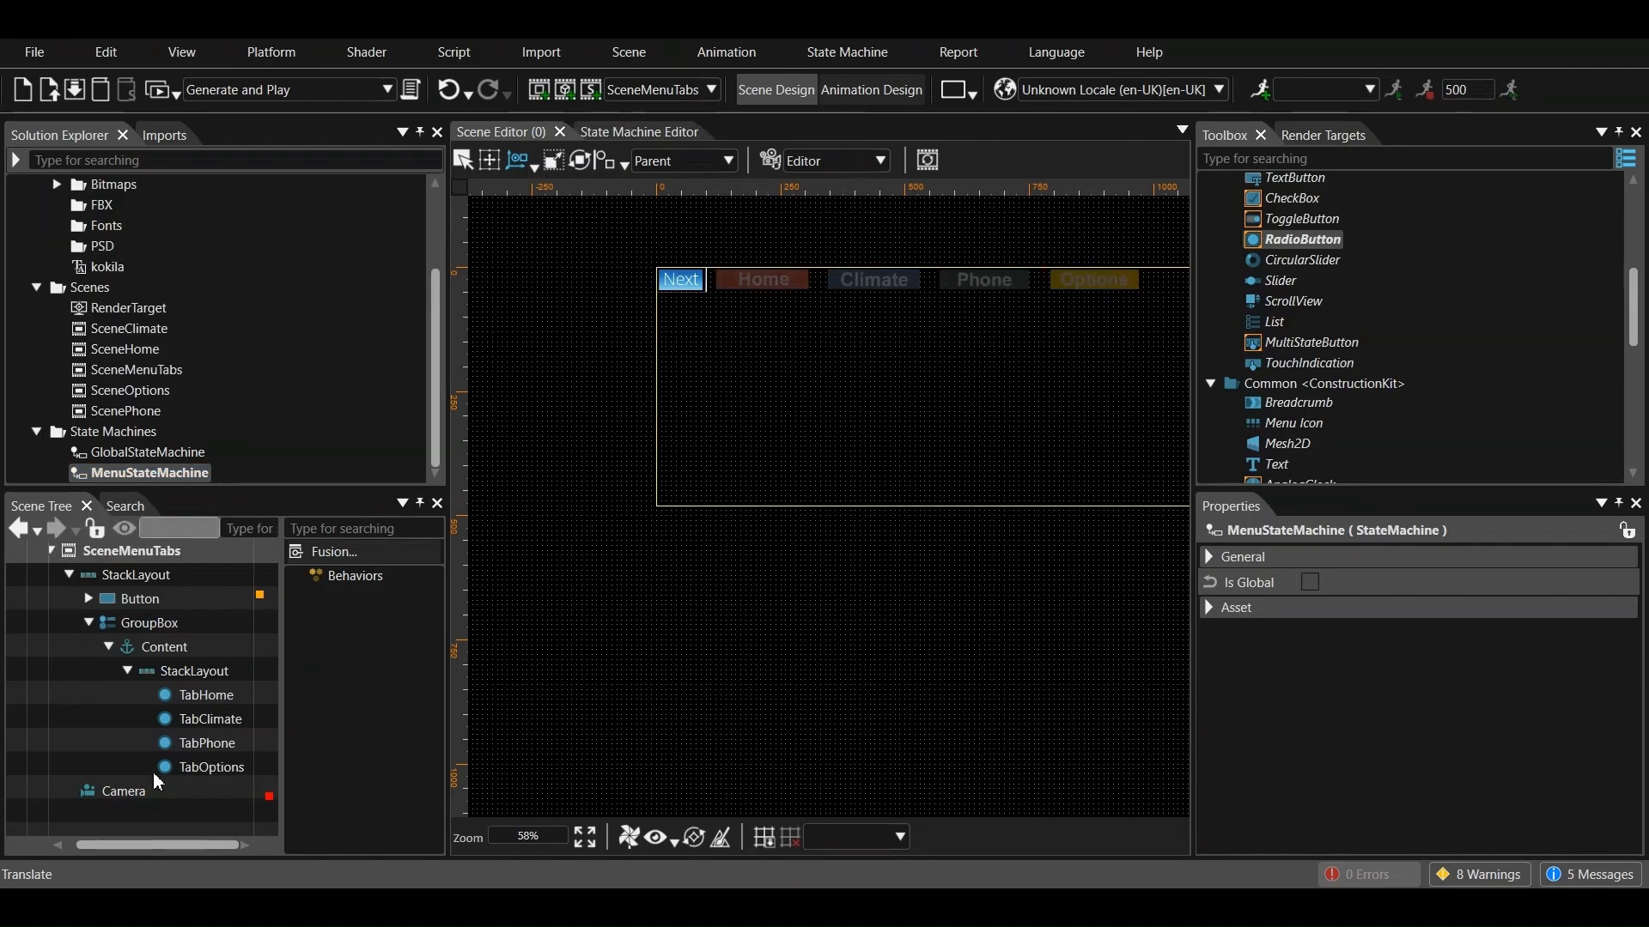
Open MenuStateMachine for editing and place a state enlarged enough to hold several nested states
{"action": "double_click", "coordinate": [137, 475]}
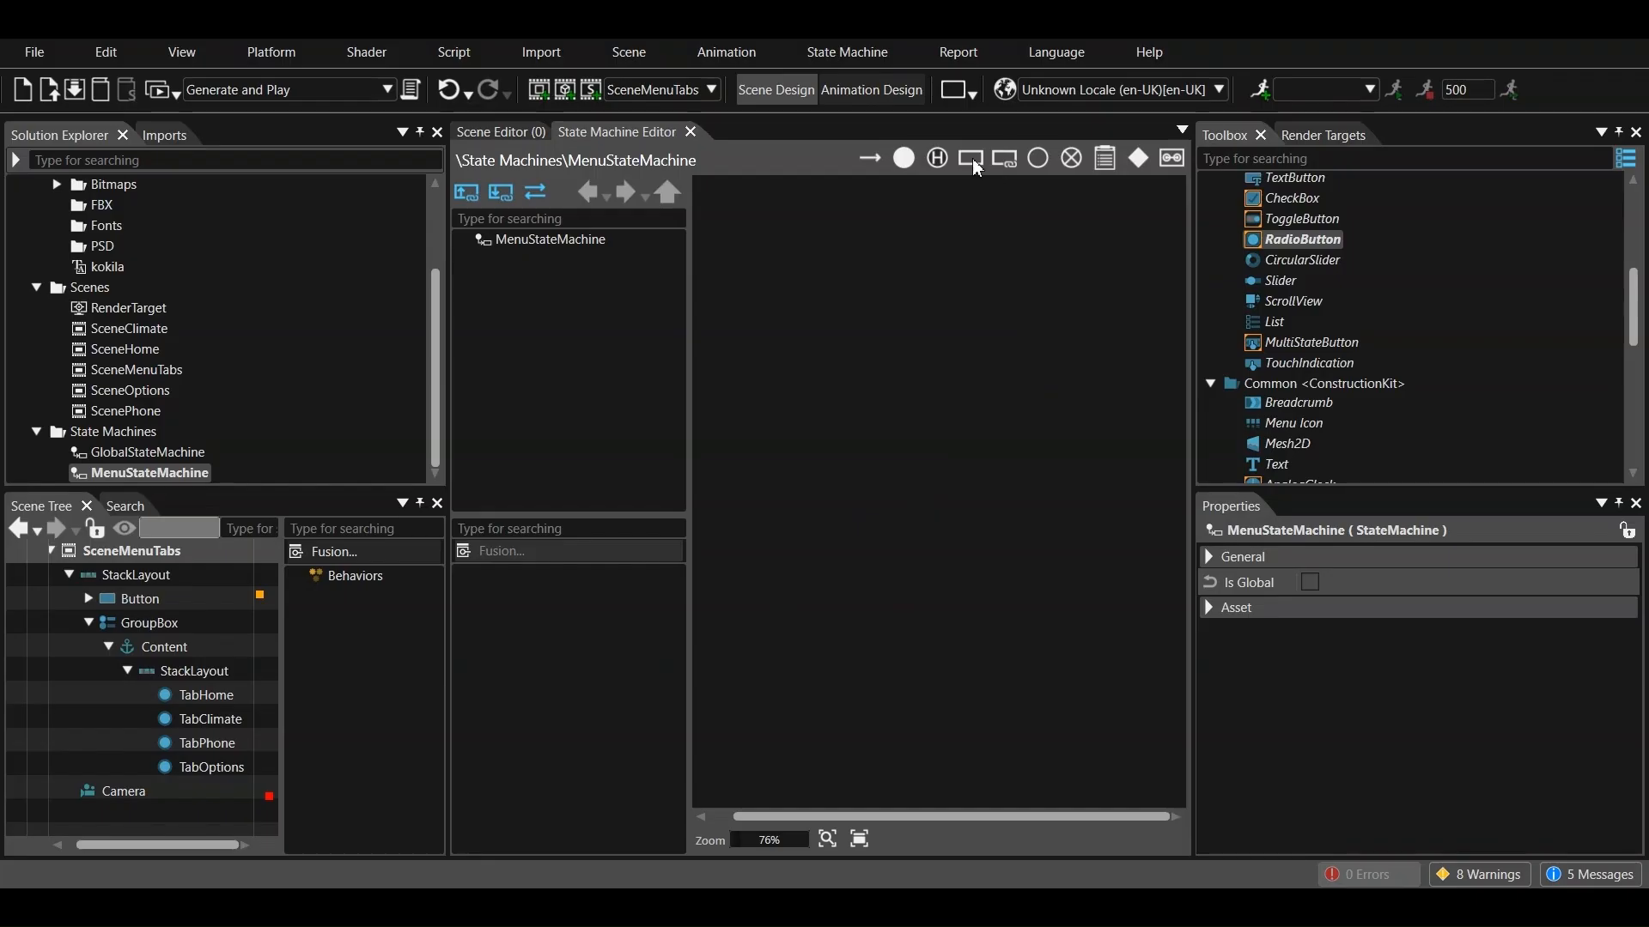
{"action": "left_click", "coordinate": [776, 345]}
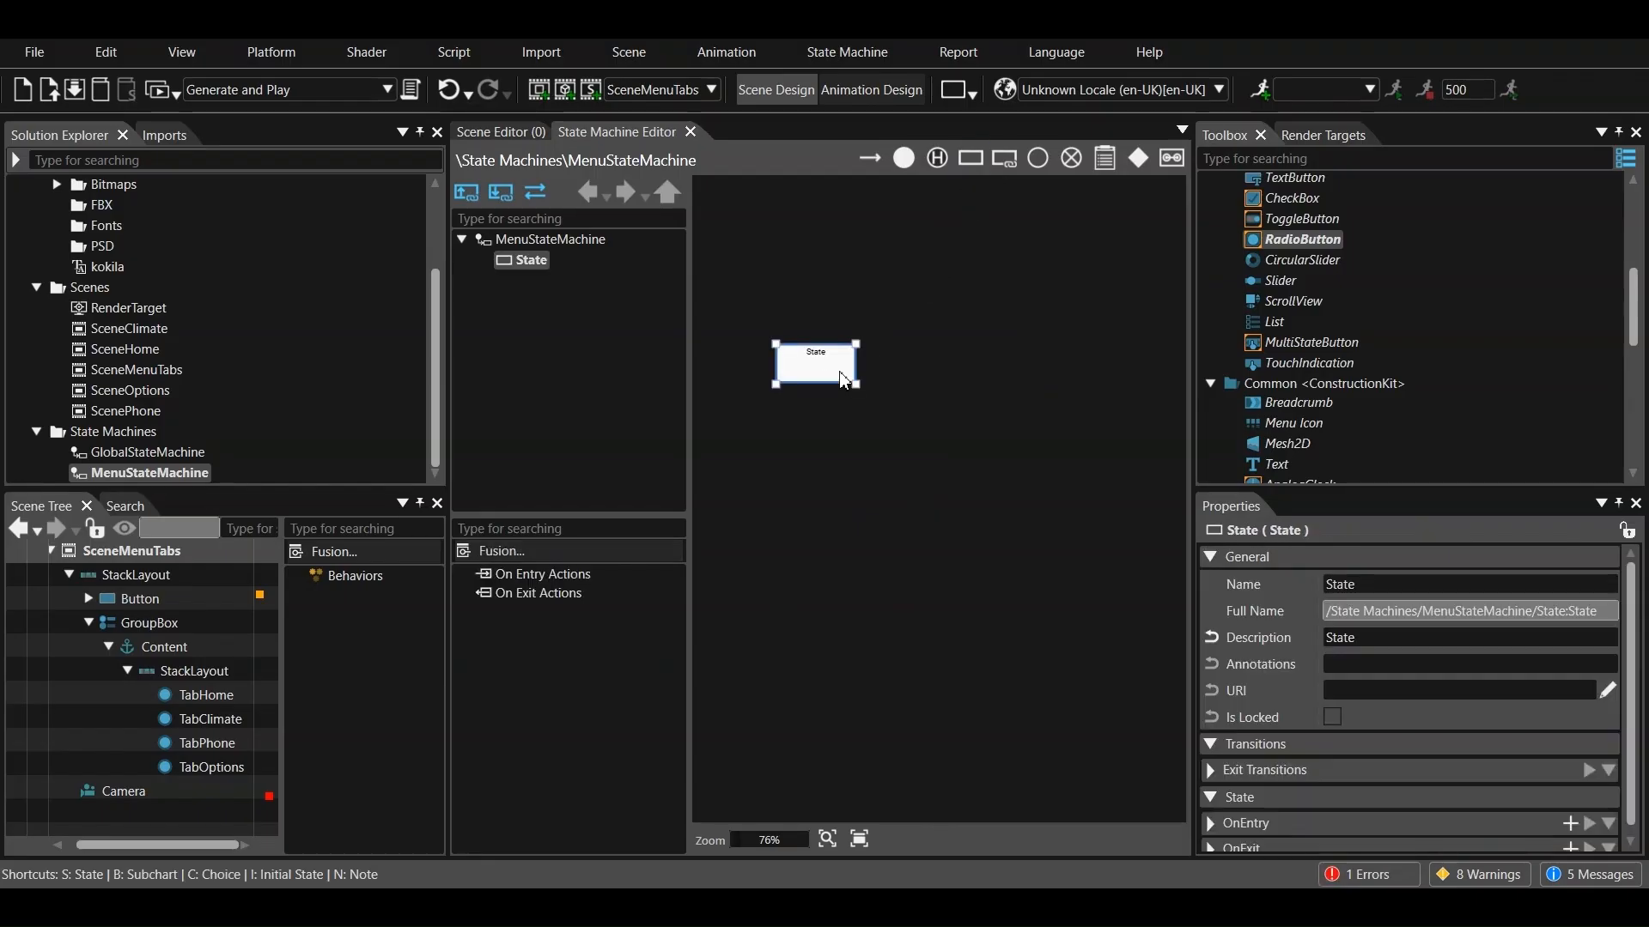
{"action": "left_click_drag", "start_coordinate": [856, 385], "coordinate": [1178, 604]}
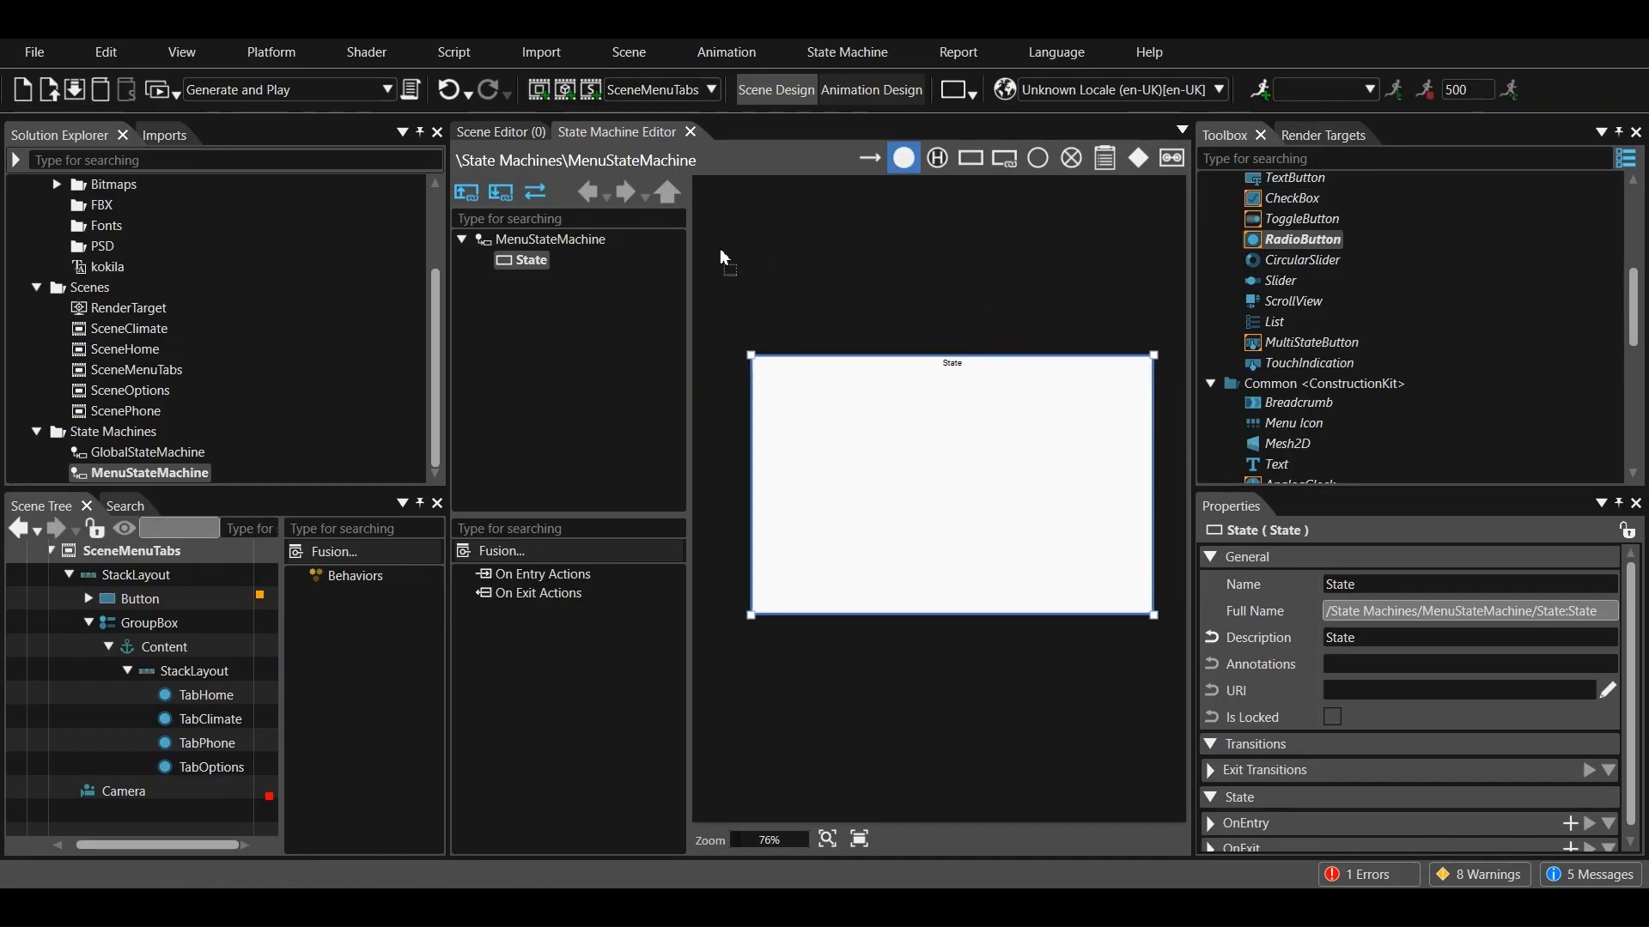
Place an initial state above the large state and connect it to that state with a transition
{"action": "left_click", "coordinate": [739, 229]}
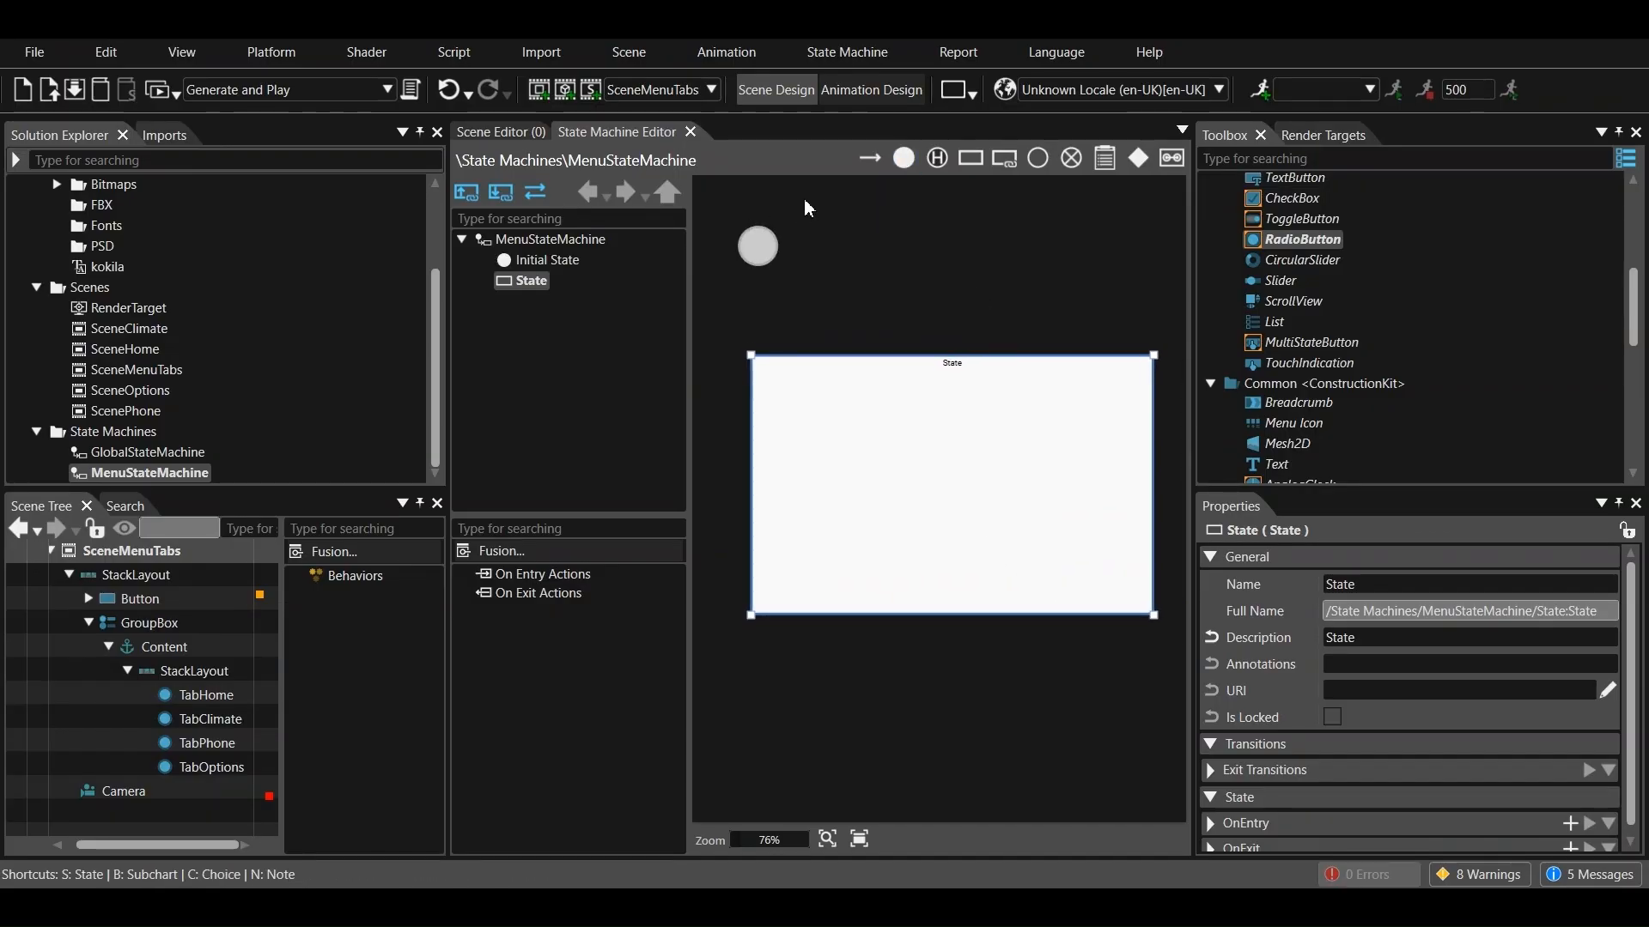
{"action": "left_click", "coordinate": [865, 157]}
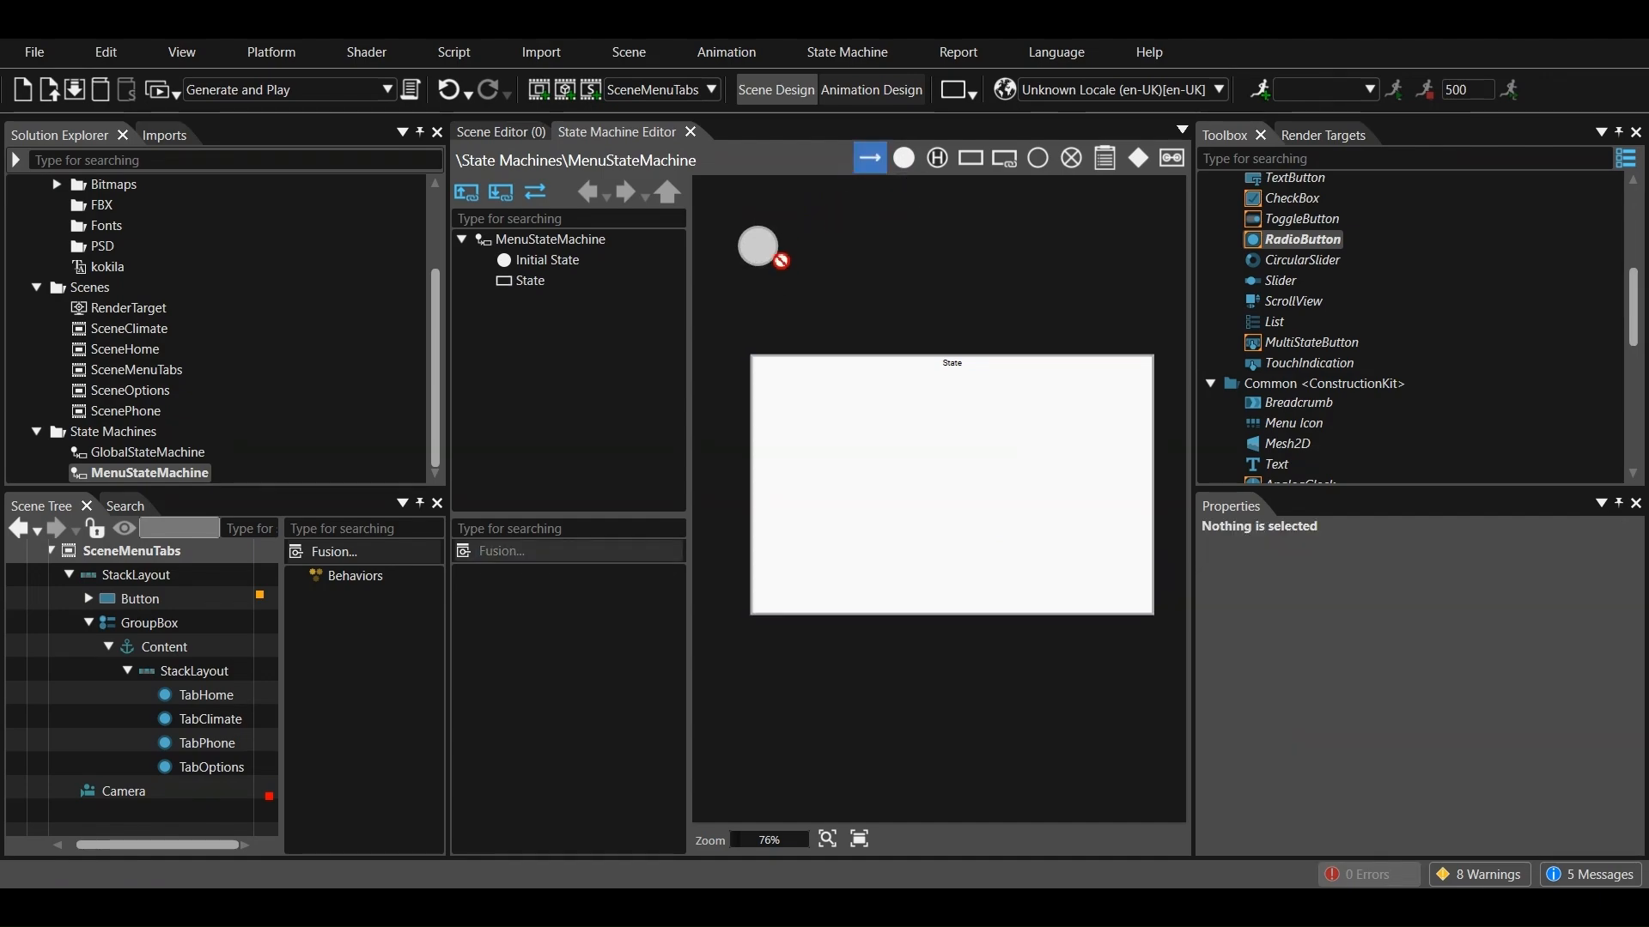
{"action": "left_click_drag", "start_coordinate": [757, 260], "coordinate": [797, 367]}
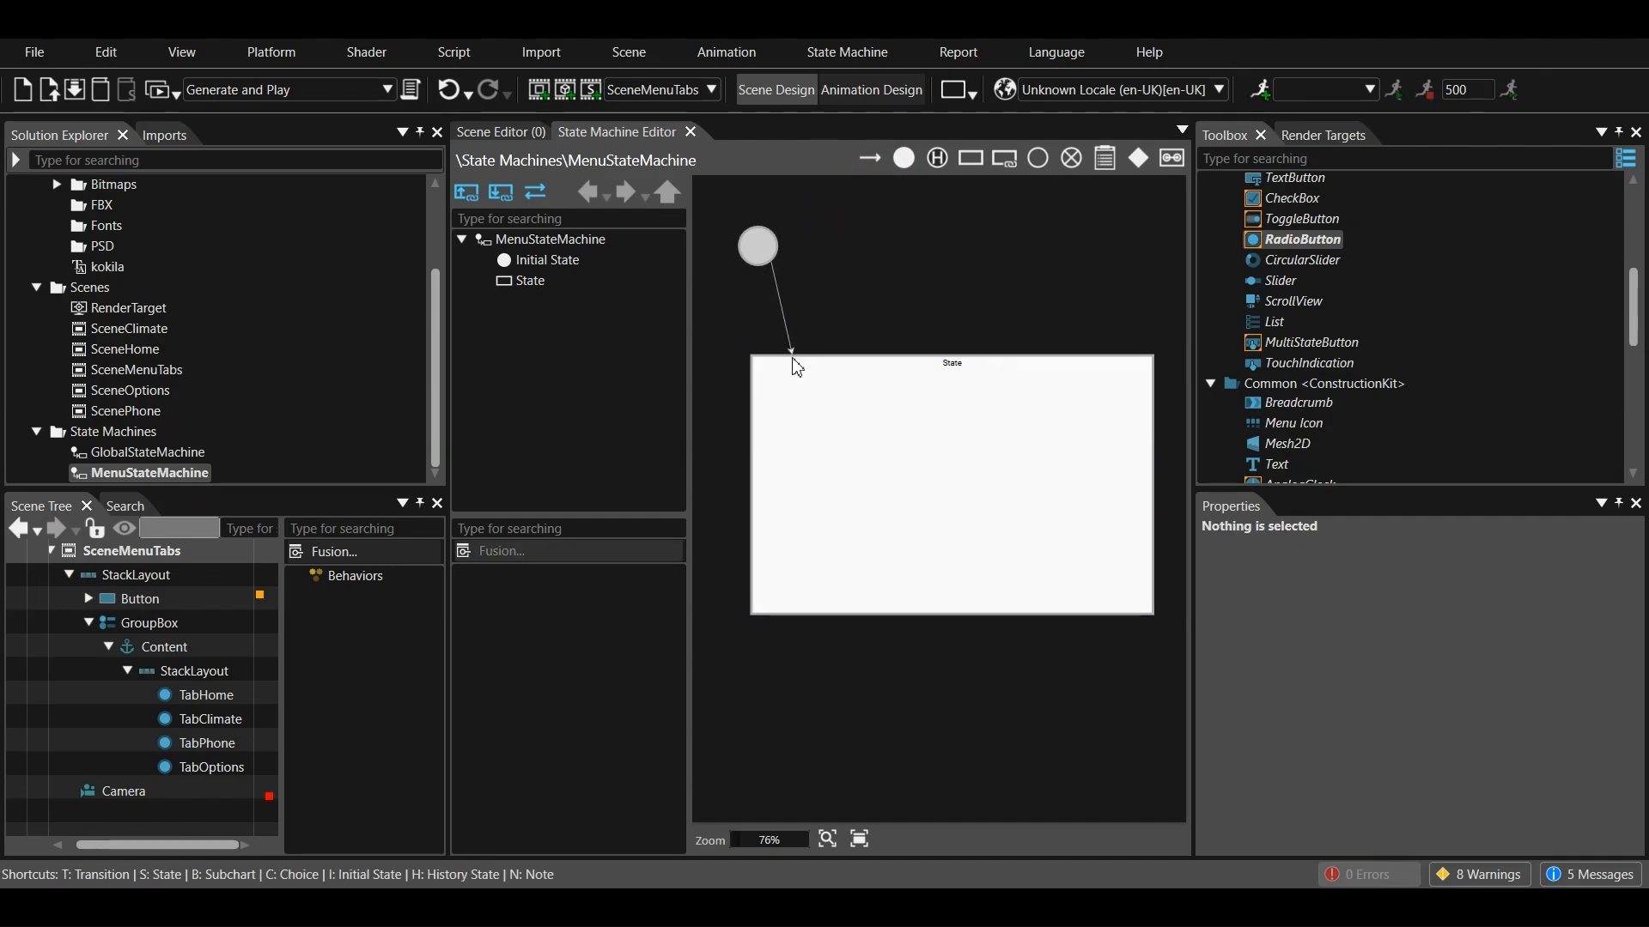
Add a nested state in the upper left of the large state and rename it Home
{"action": "left_click", "coordinate": [969, 160]}
{"action": "left_click", "coordinate": [829, 419]}
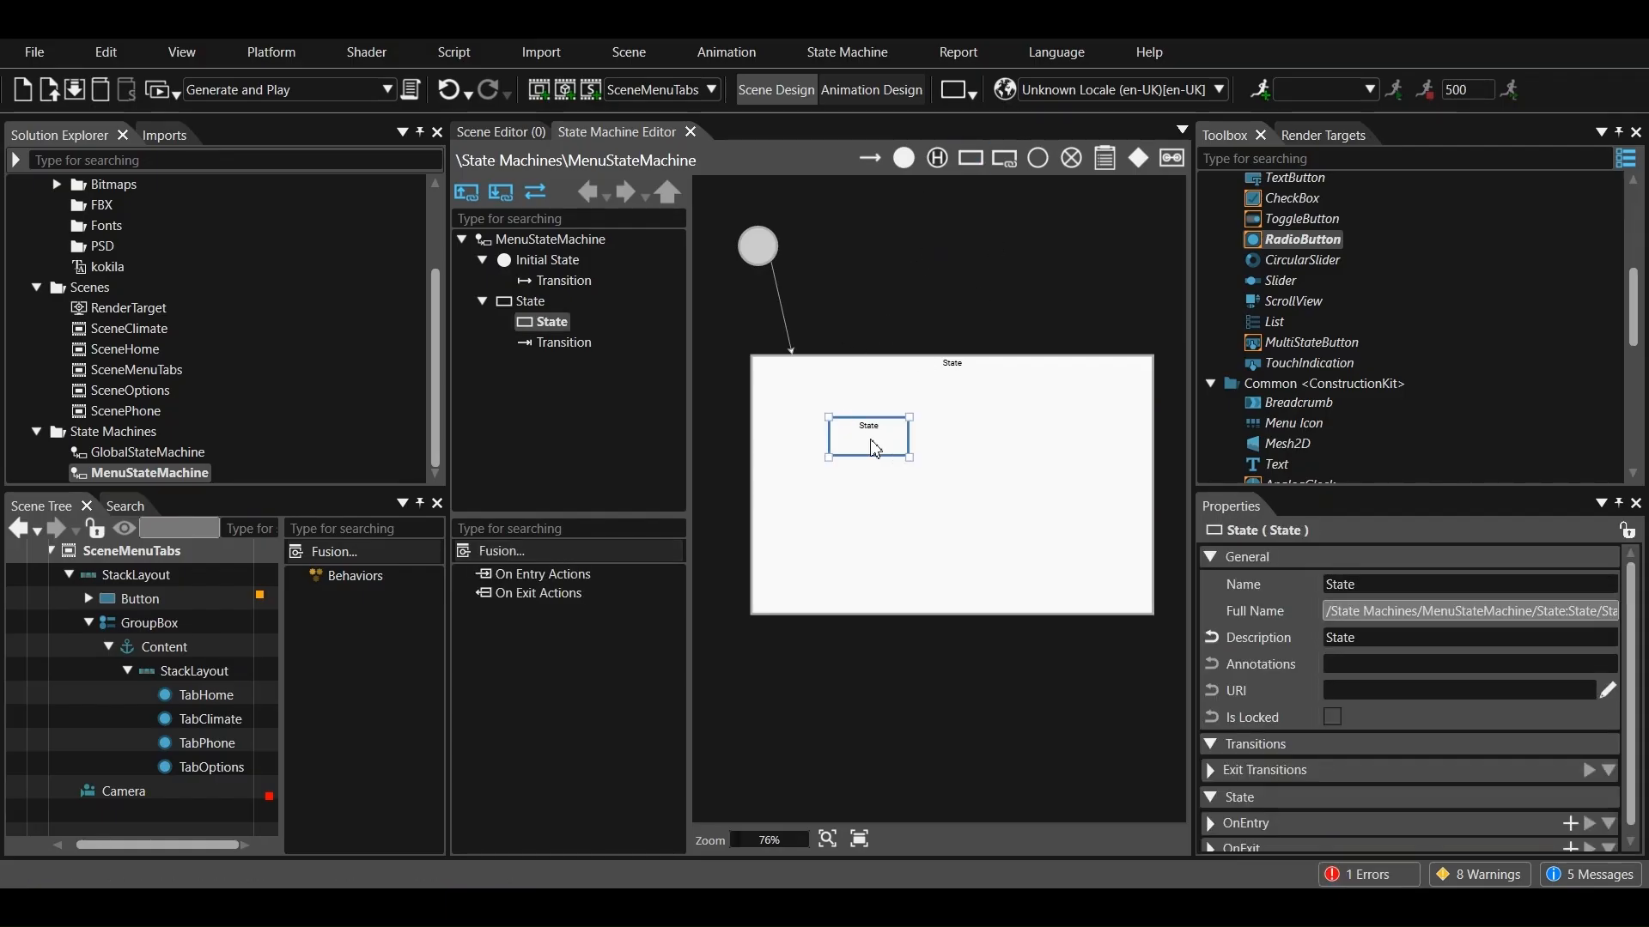
{"action": "right_click", "coordinate": [562, 324]}
{"action": "left_click", "coordinate": [622, 360]}
{"action": "type", "text": "Home"}
{"action": "key", "text": "Return"}
Add a second nested state to the right of Home and rename it Climate
{"action": "left_click", "coordinate": [971, 158]}
{"action": "left_click", "coordinate": [1072, 428]}
{"action": "right_click", "coordinate": [556, 344]}
{"action": "left_click", "coordinate": [600, 369]}
{"action": "type", "text": "Climate"}
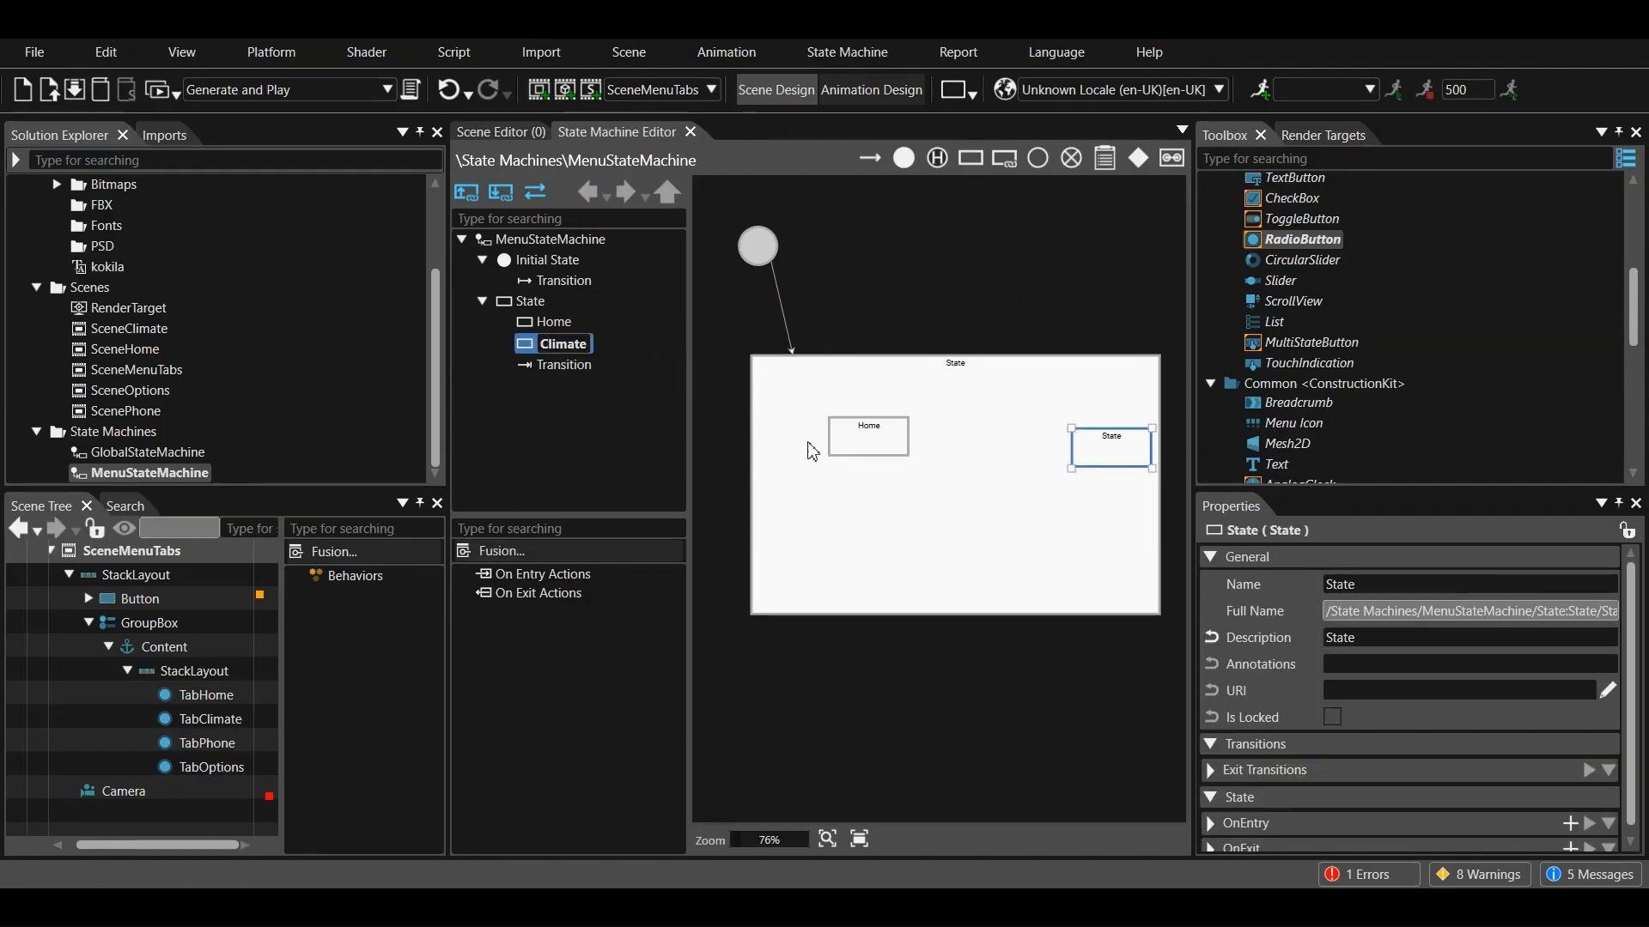
{"action": "left_click", "coordinate": [755, 465]}
Add a nested state below Climate, adjust the positions of both, and rename the new one Phone
{"action": "left_click", "coordinate": [970, 158]}
{"action": "left_click", "coordinate": [1064, 527]}
{"action": "left_click_drag", "start_coordinate": [1083, 452], "coordinate": [1051, 445]}
{"action": "left_click_drag", "start_coordinate": [1090, 547], "coordinate": [1059, 542]}
{"action": "right_click", "coordinate": [552, 369]}
{"action": "left_click", "coordinate": [604, 401]}
{"action": "type", "text": "Phone"}
{"action": "left_click", "coordinate": [863, 502]}
Add a fourth nested state below Home and rename it options
{"action": "left_click", "coordinate": [970, 158]}
{"action": "left_click", "coordinate": [861, 515]}
{"action": "left_click_drag", "start_coordinate": [859, 519], "coordinate": [824, 510]}
{"action": "right_click", "coordinate": [558, 385]}
{"action": "left_click", "coordinate": [605, 421]}
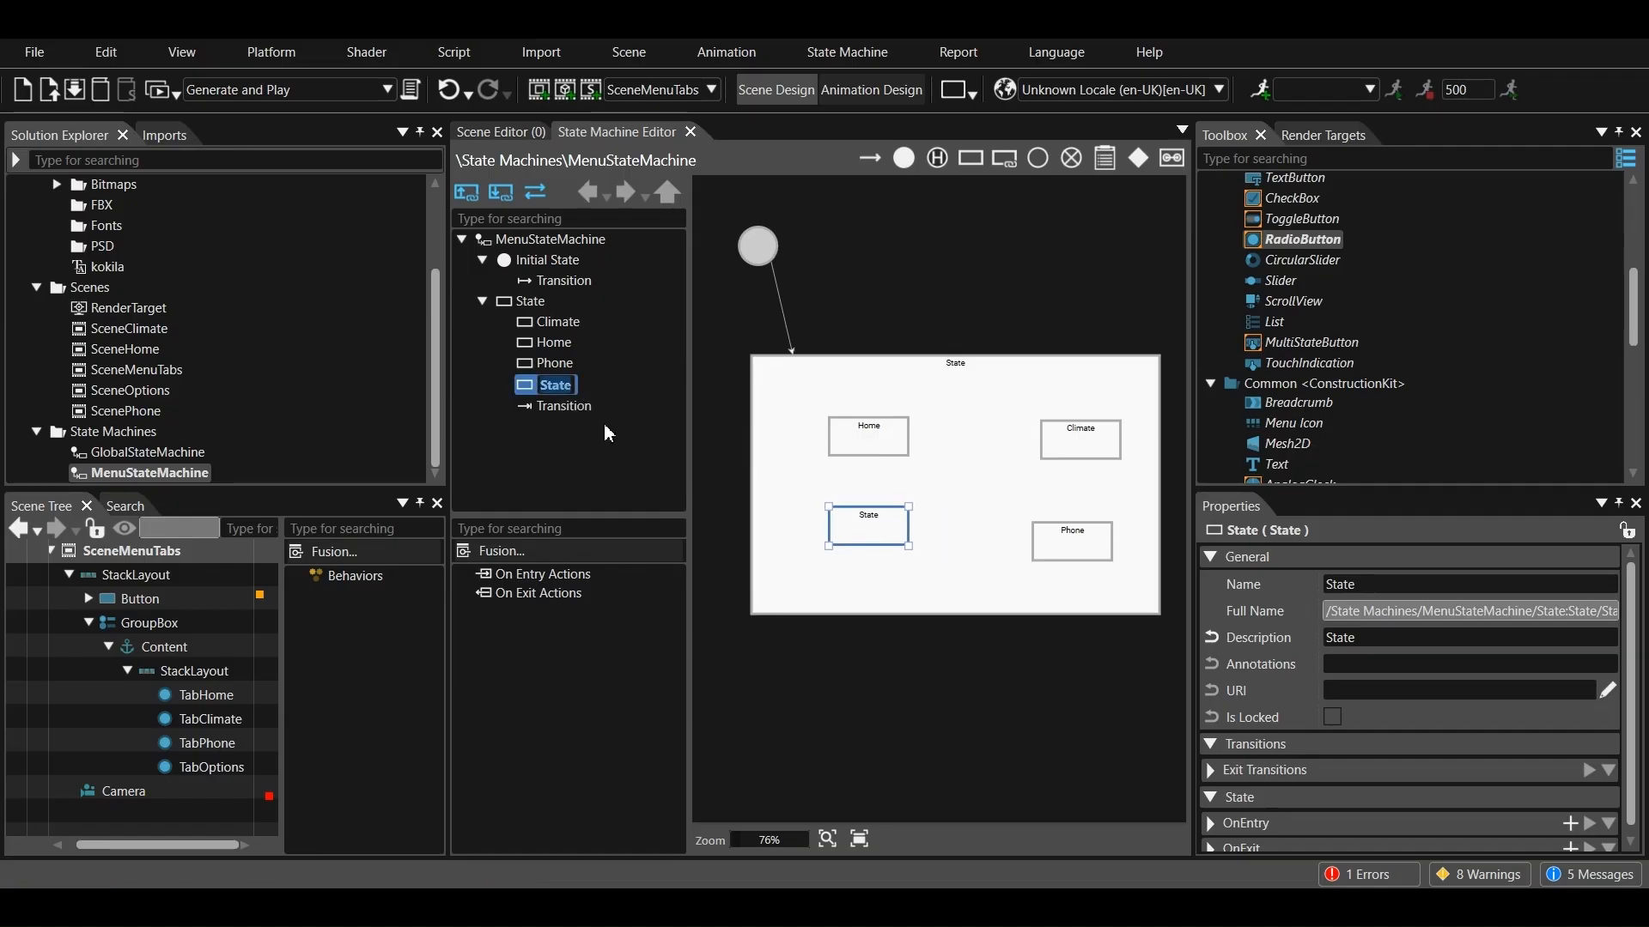
{"action": "type", "text": "options"}
{"action": "left_click", "coordinate": [953, 504]}
Place an initial state in the middle of the large state and connect it to Home with a transition
{"action": "left_click", "coordinate": [966, 483]}
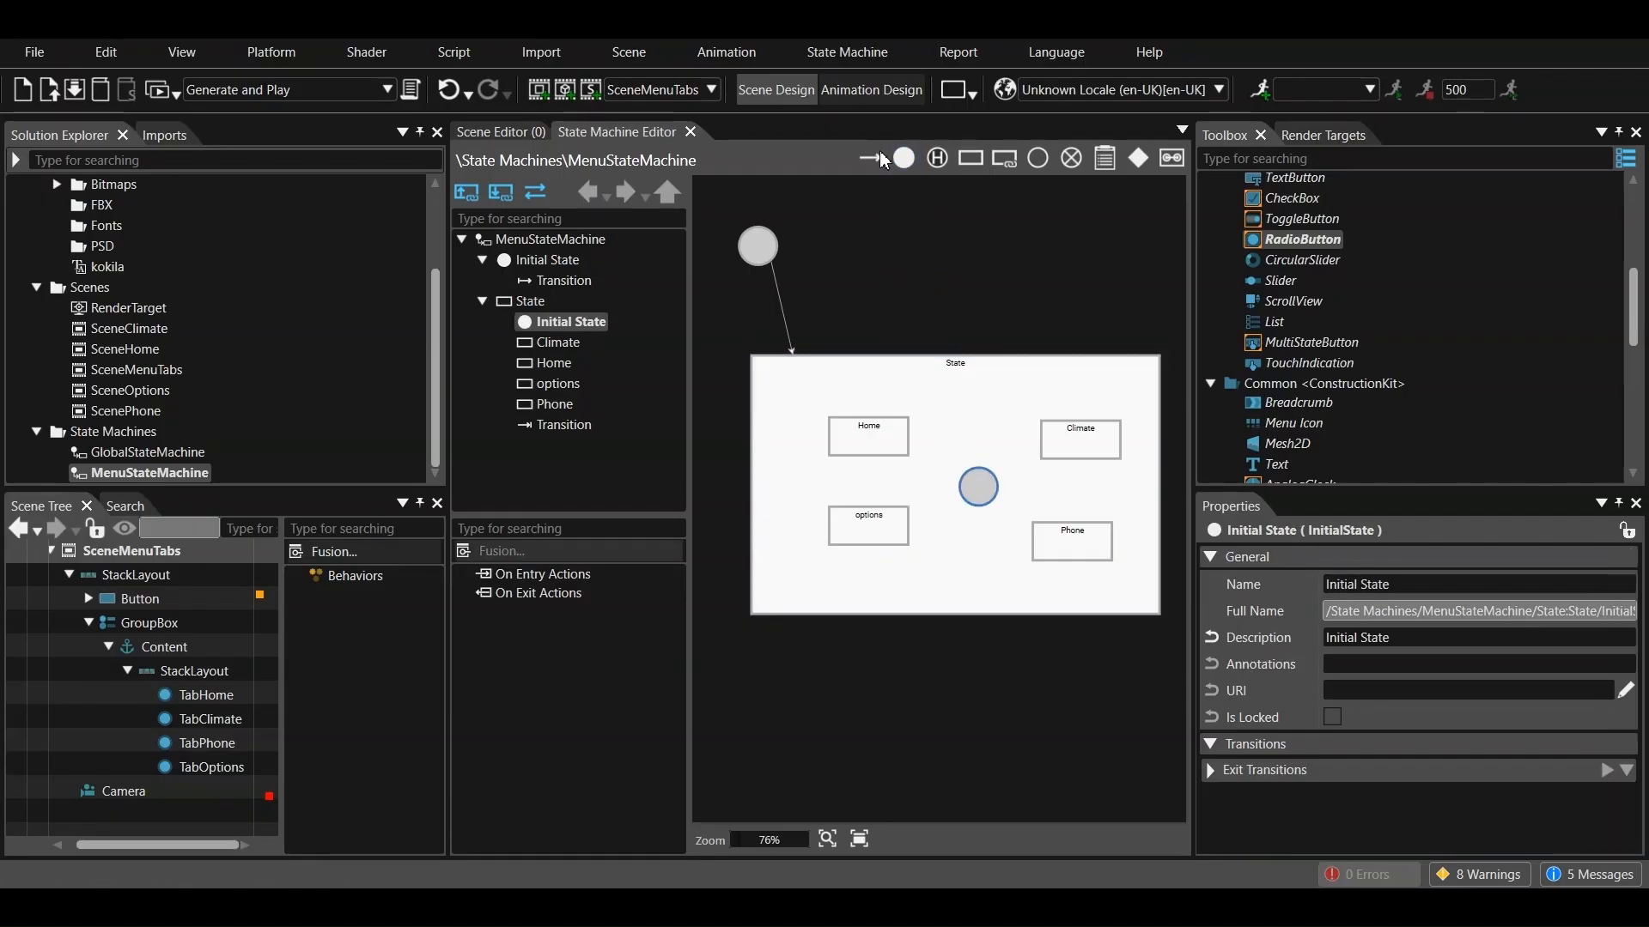
{"action": "left_click_drag", "start_coordinate": [966, 492], "coordinate": [893, 442]}
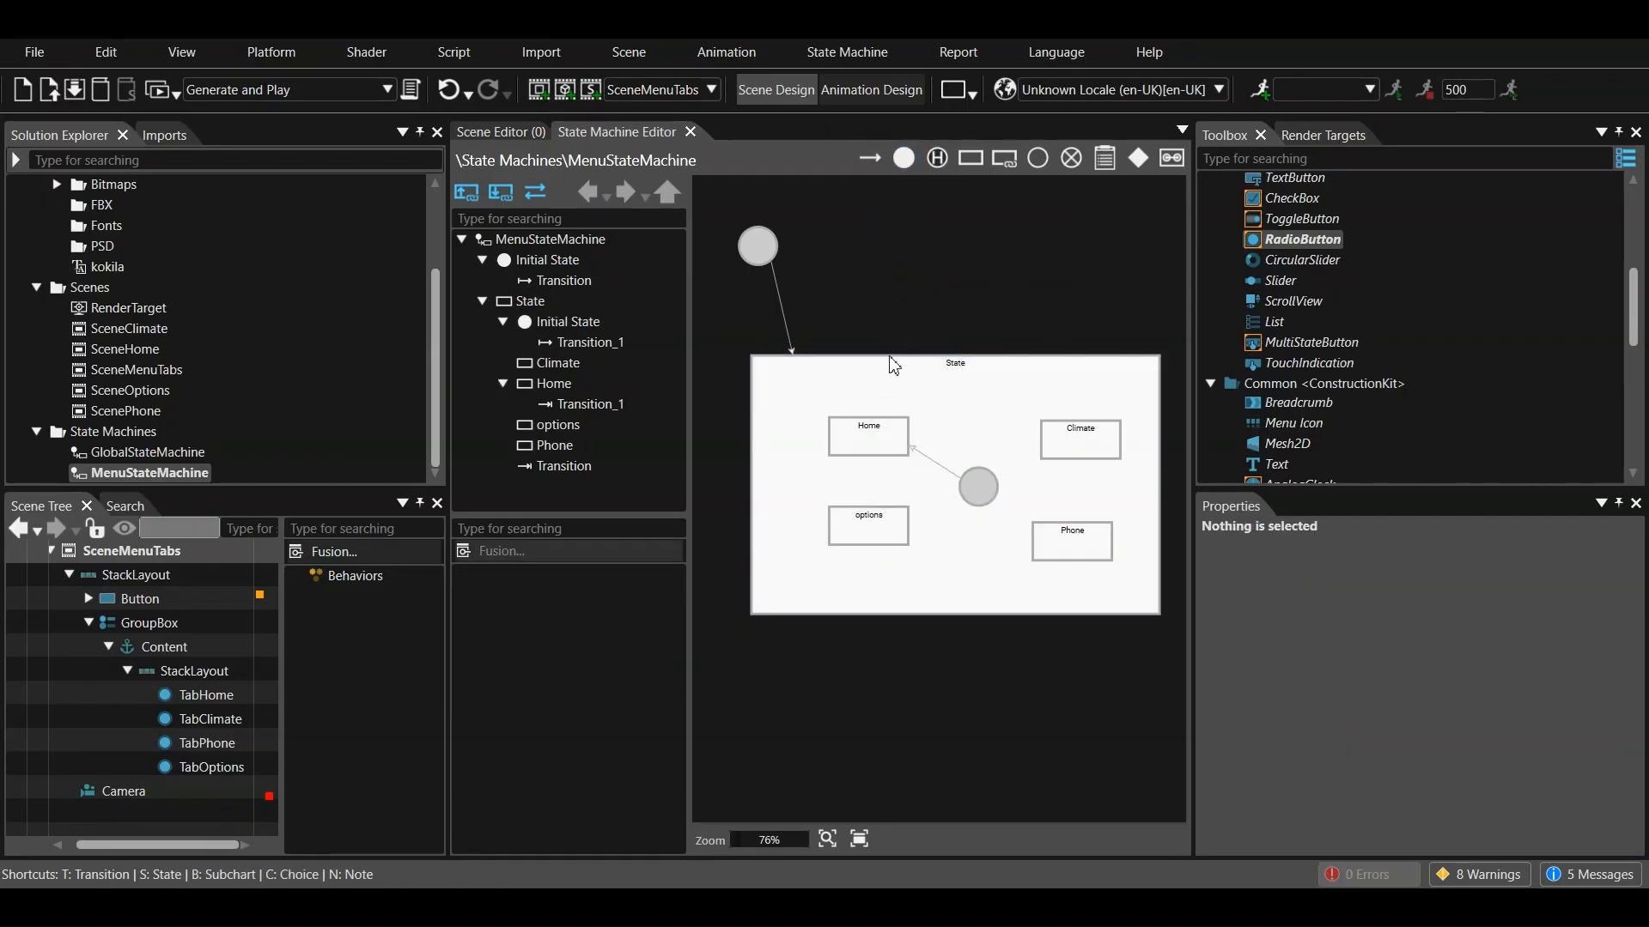
Draw transitions from Home to Climate, from Climate to Phone, and from Phone to options
{"action": "left_click_drag", "start_coordinate": [905, 433], "coordinate": [1044, 426]}
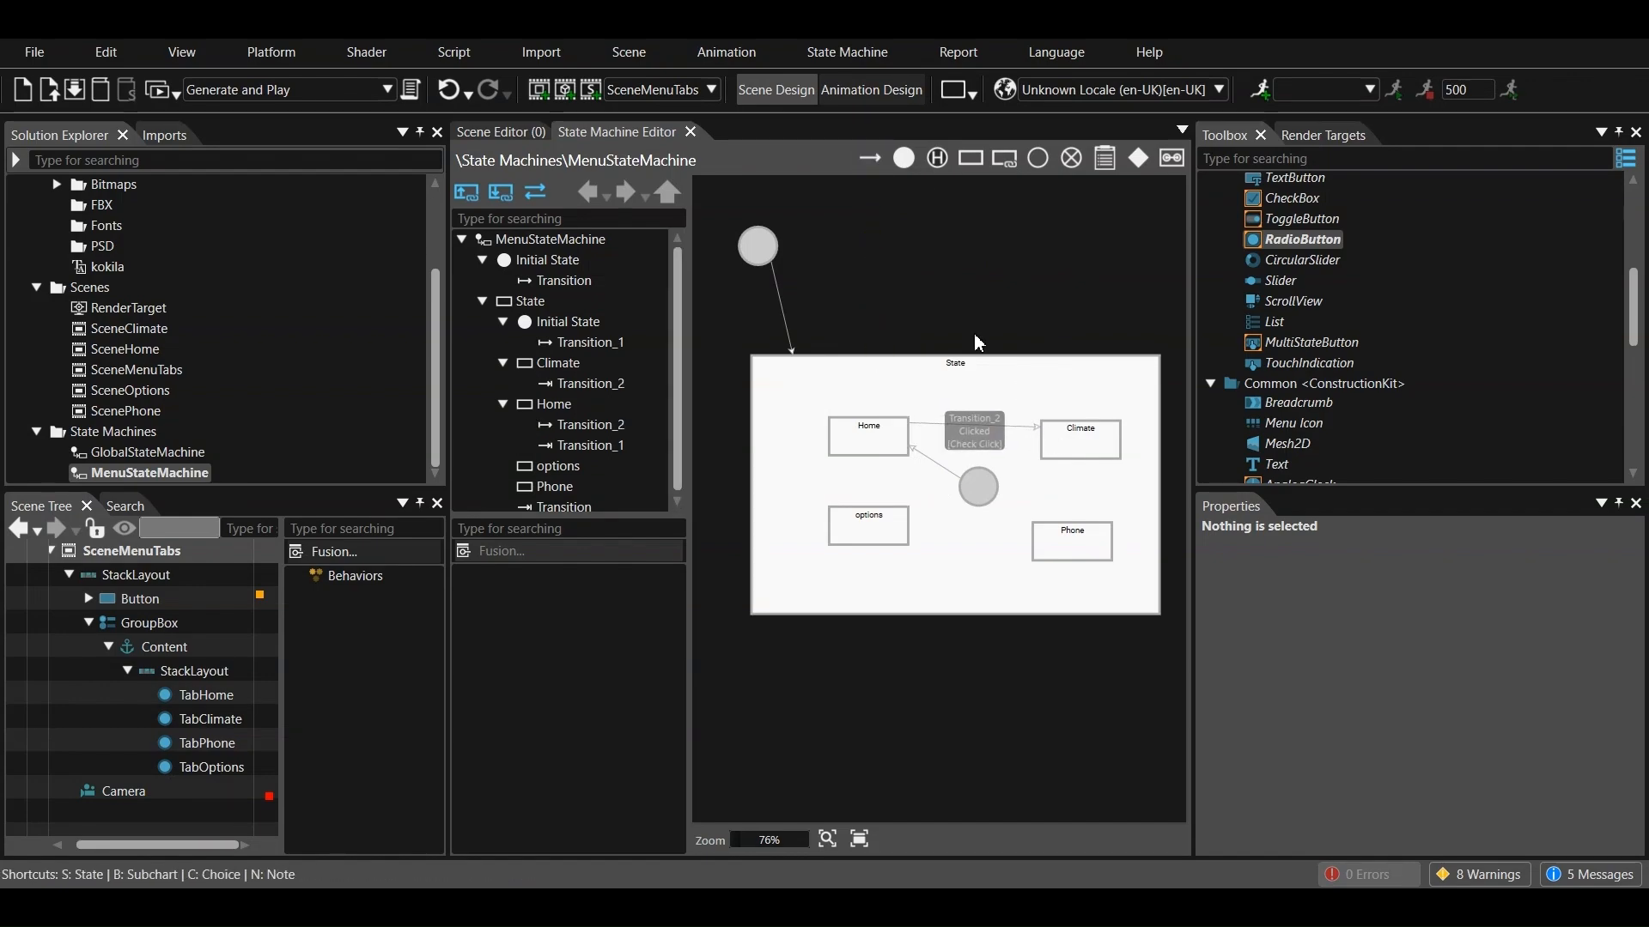
{"action": "left_click", "coordinate": [870, 158]}
{"action": "left_click", "coordinate": [1078, 450]}
{"action": "left_click", "coordinate": [1073, 537]}
{"action": "left_click", "coordinate": [870, 159]}
{"action": "left_click", "coordinate": [1055, 534]}
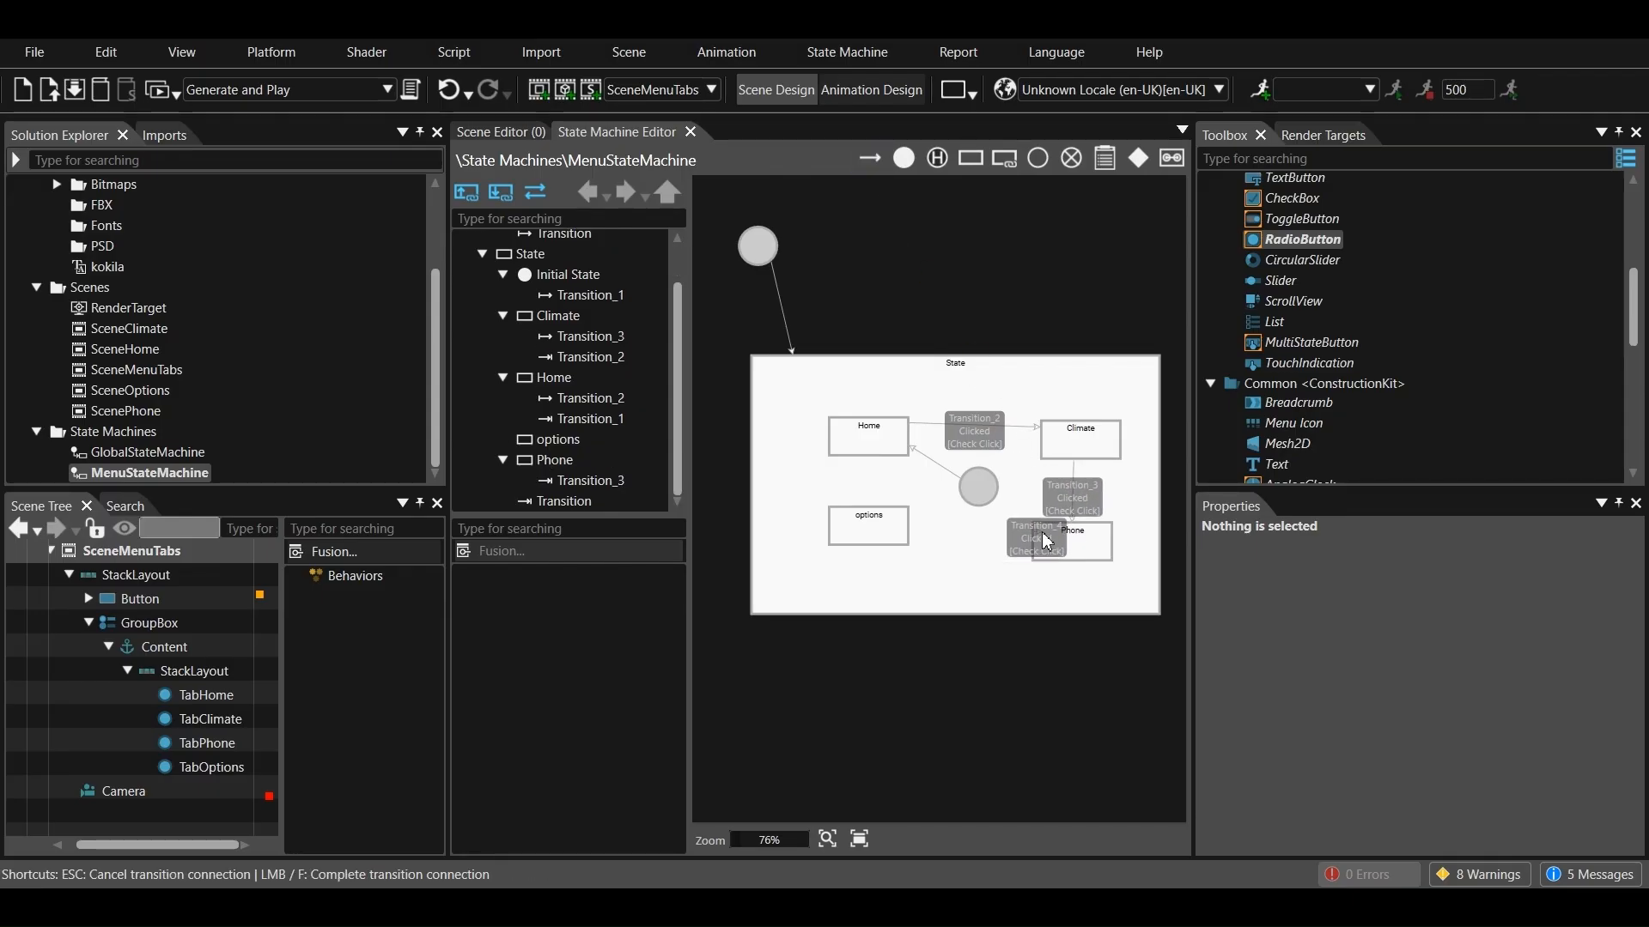
{"action": "left_click", "coordinate": [897, 526]}
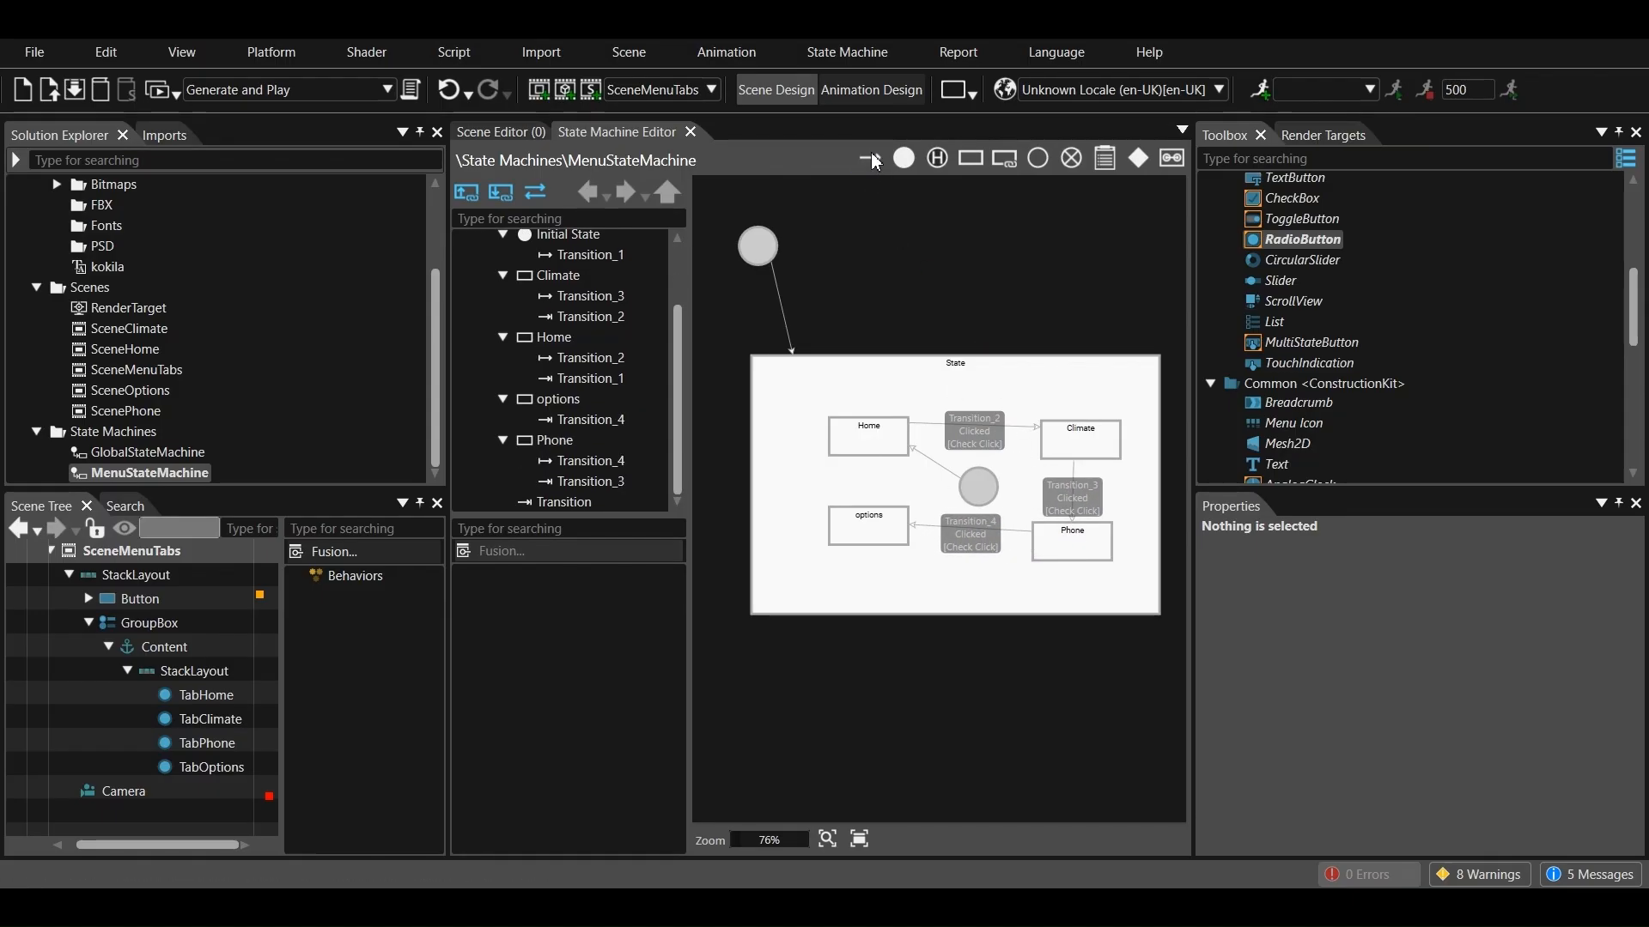
{"action": "left_click", "coordinate": [859, 547]}
{"action": "left_click", "coordinate": [875, 448]}
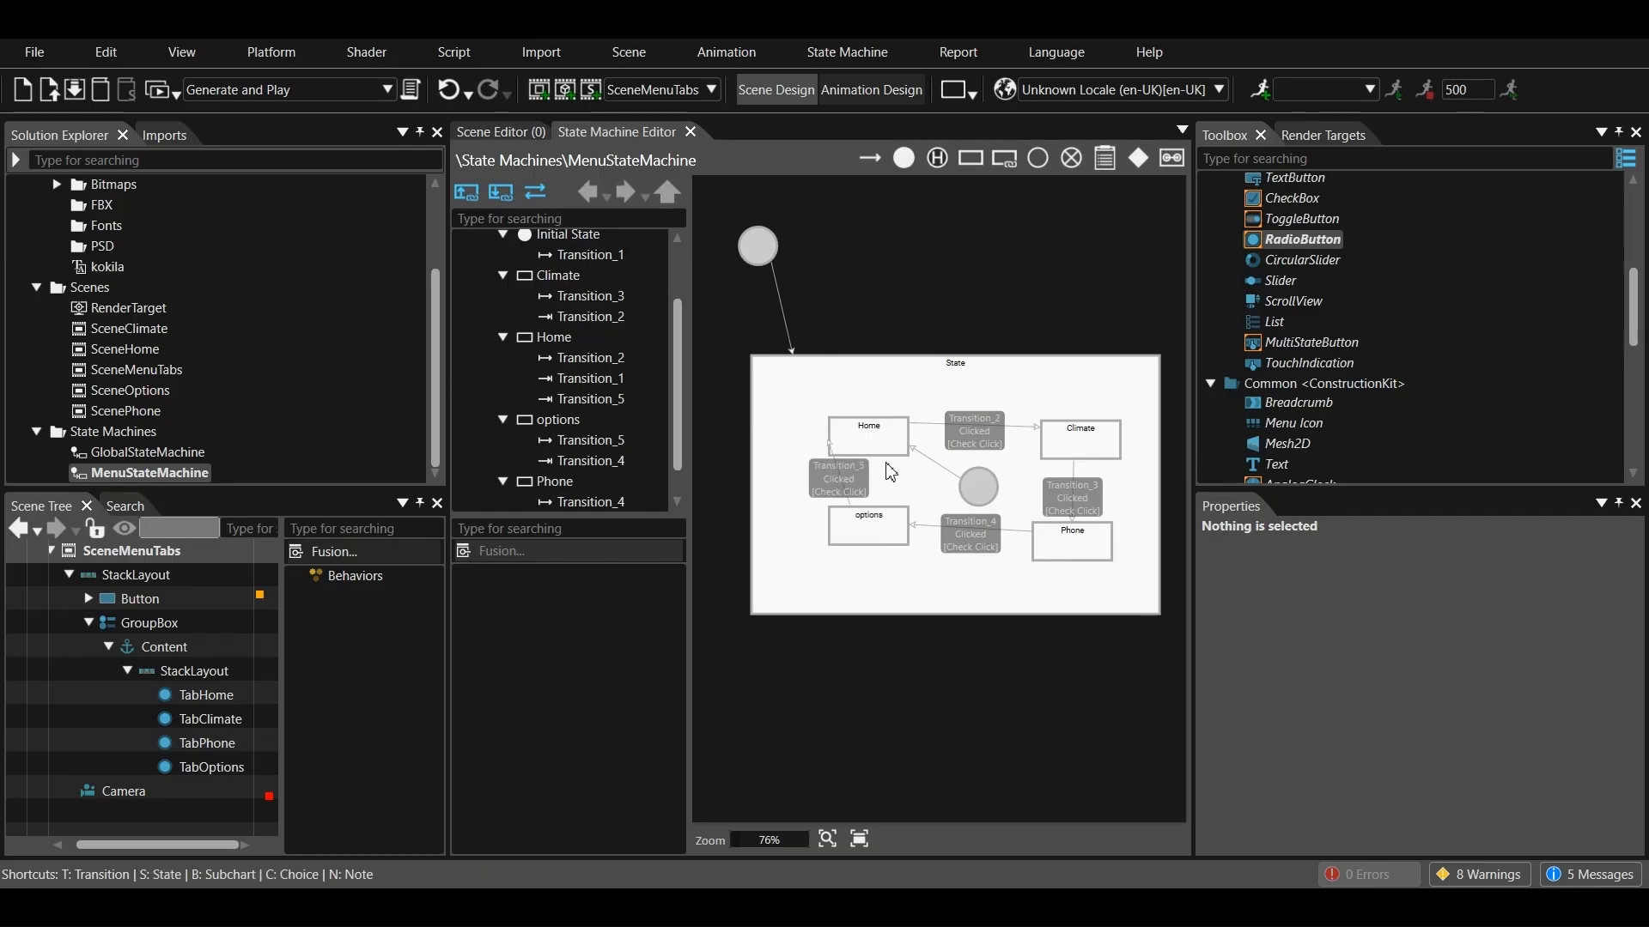
{"action": "left_click", "coordinate": [854, 505]}
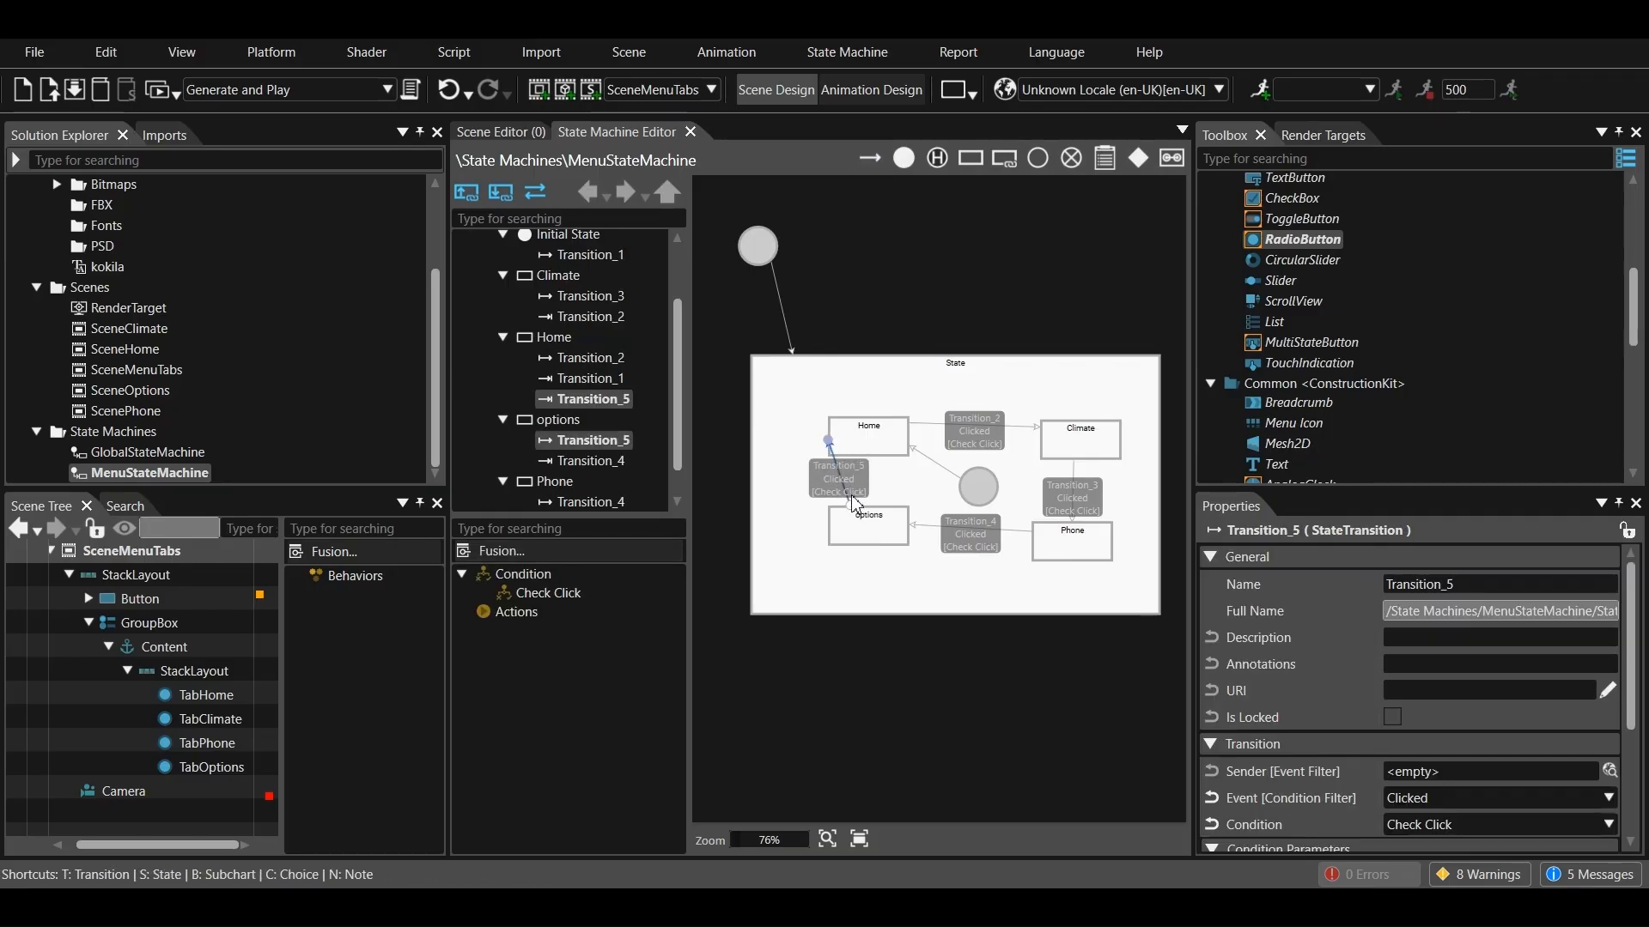
{"action": "key", "text": "Delete"}
Draw a straight vertical transition from the options state up to Home
{"action": "left_click_drag", "start_coordinate": [875, 163], "coordinate": [866, 524]}
{"action": "left_click", "coordinate": [862, 448]}
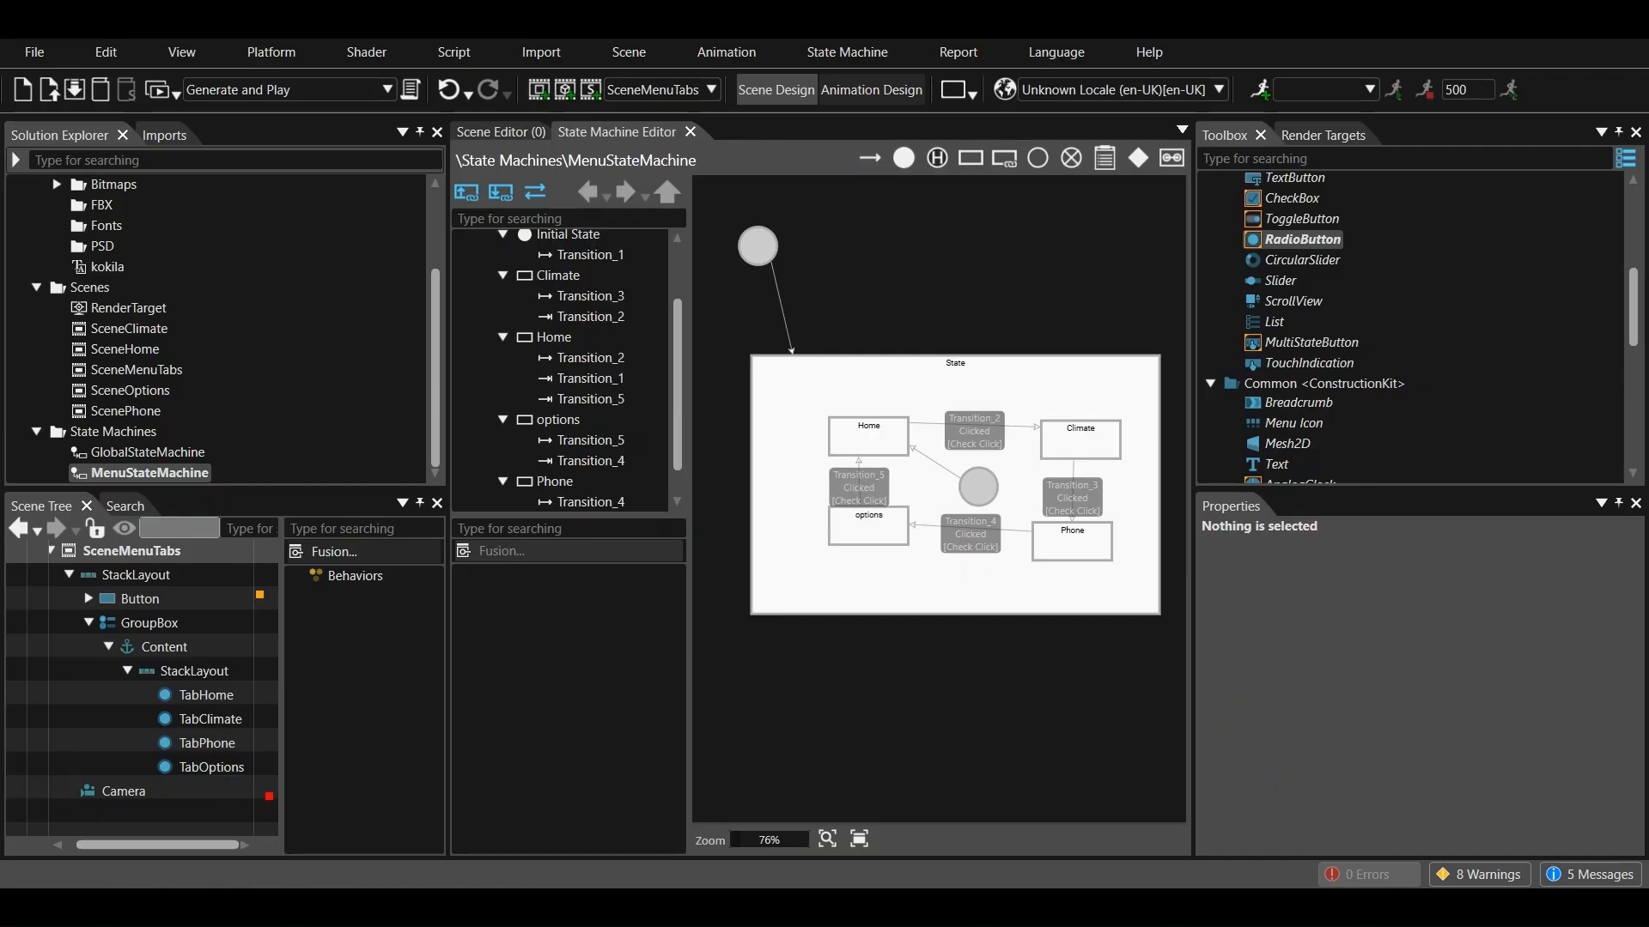
Add an on-entry action to the Home state and set it to Perform Transition Requests
{"action": "left_click", "coordinate": [869, 446]}
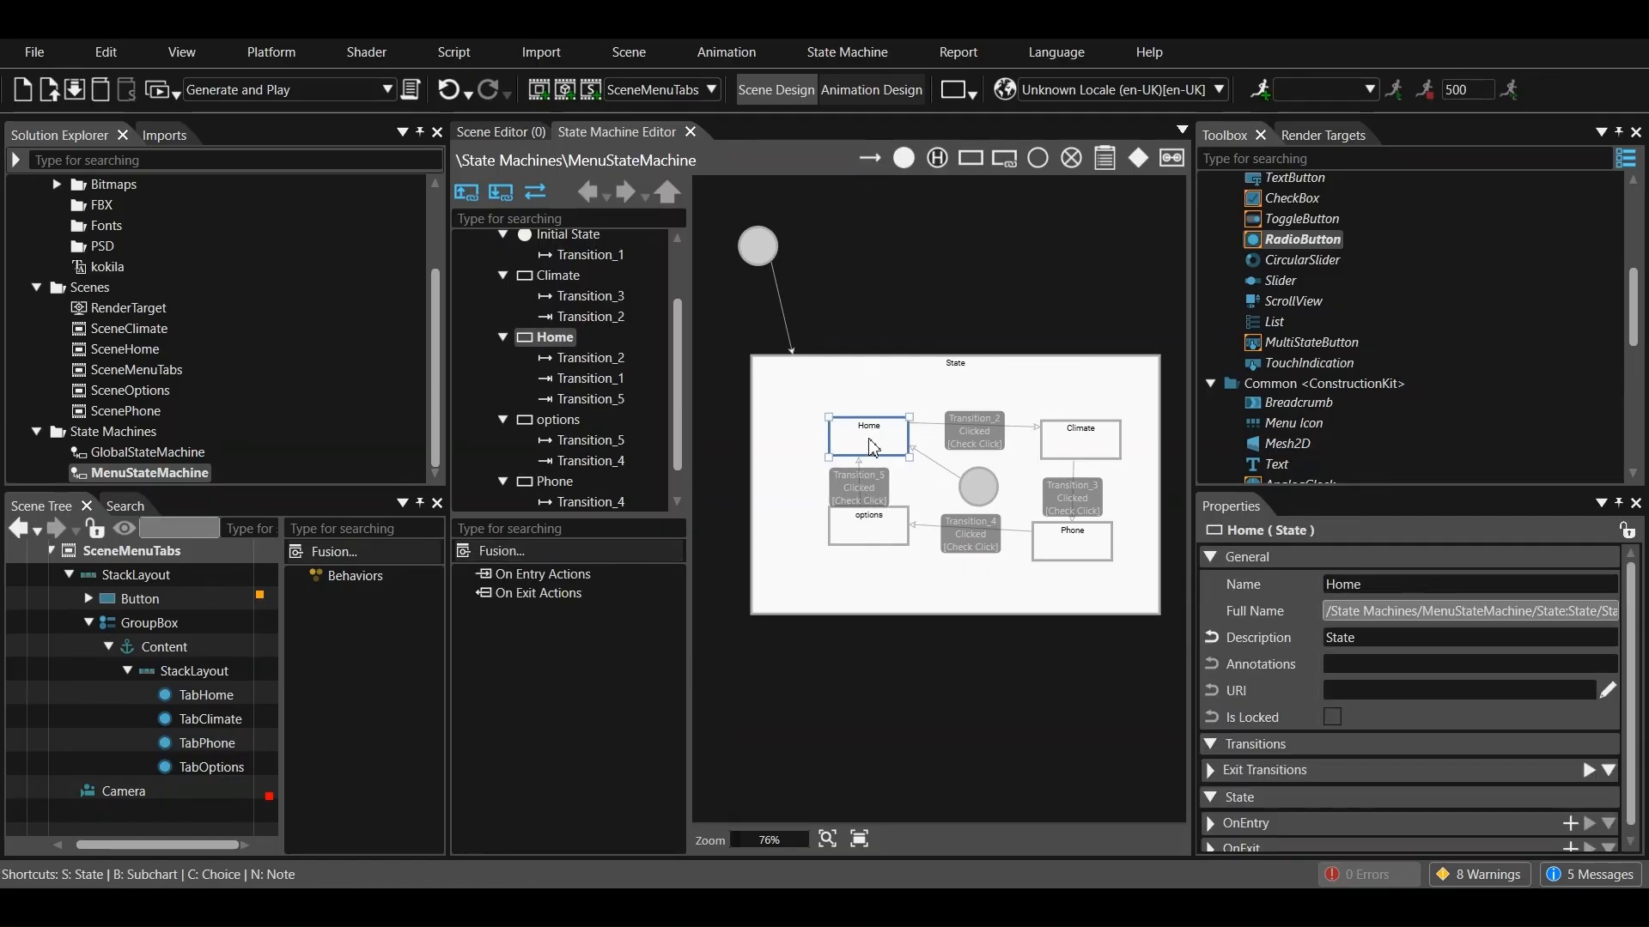
{"action": "scroll", "coordinate": [1333, 751], "scroll_direction": "down", "scroll_amount": 1}
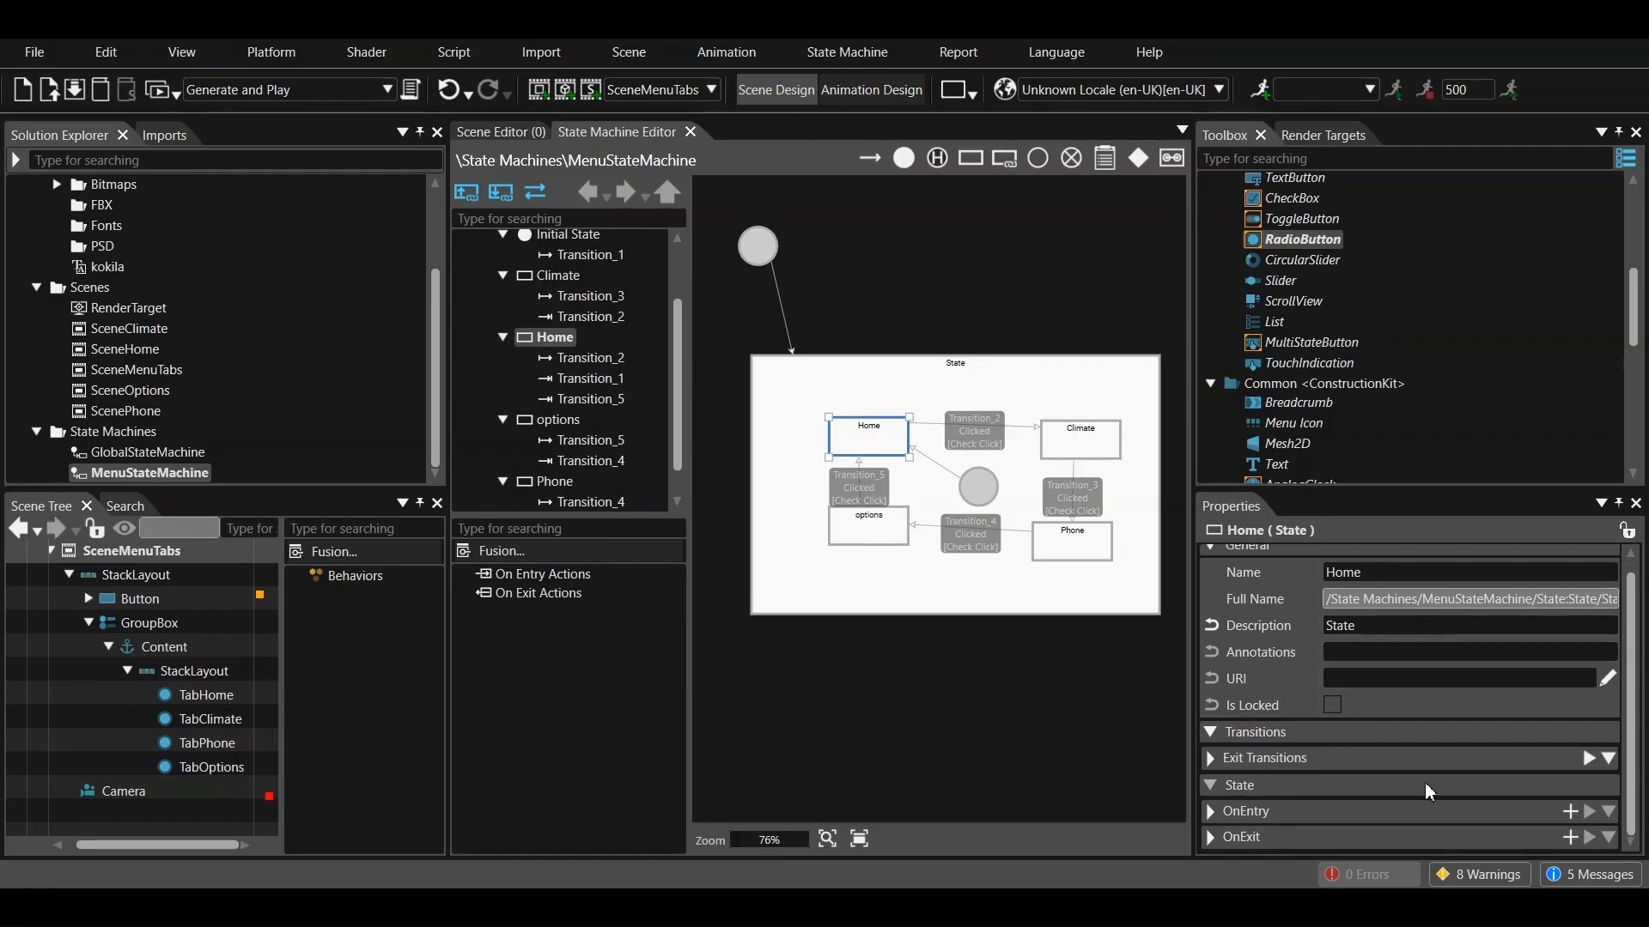
{"action": "left_click", "coordinate": [1570, 811]}
{"action": "scroll", "coordinate": [1534, 795], "scroll_direction": "down", "scroll_amount": 1}
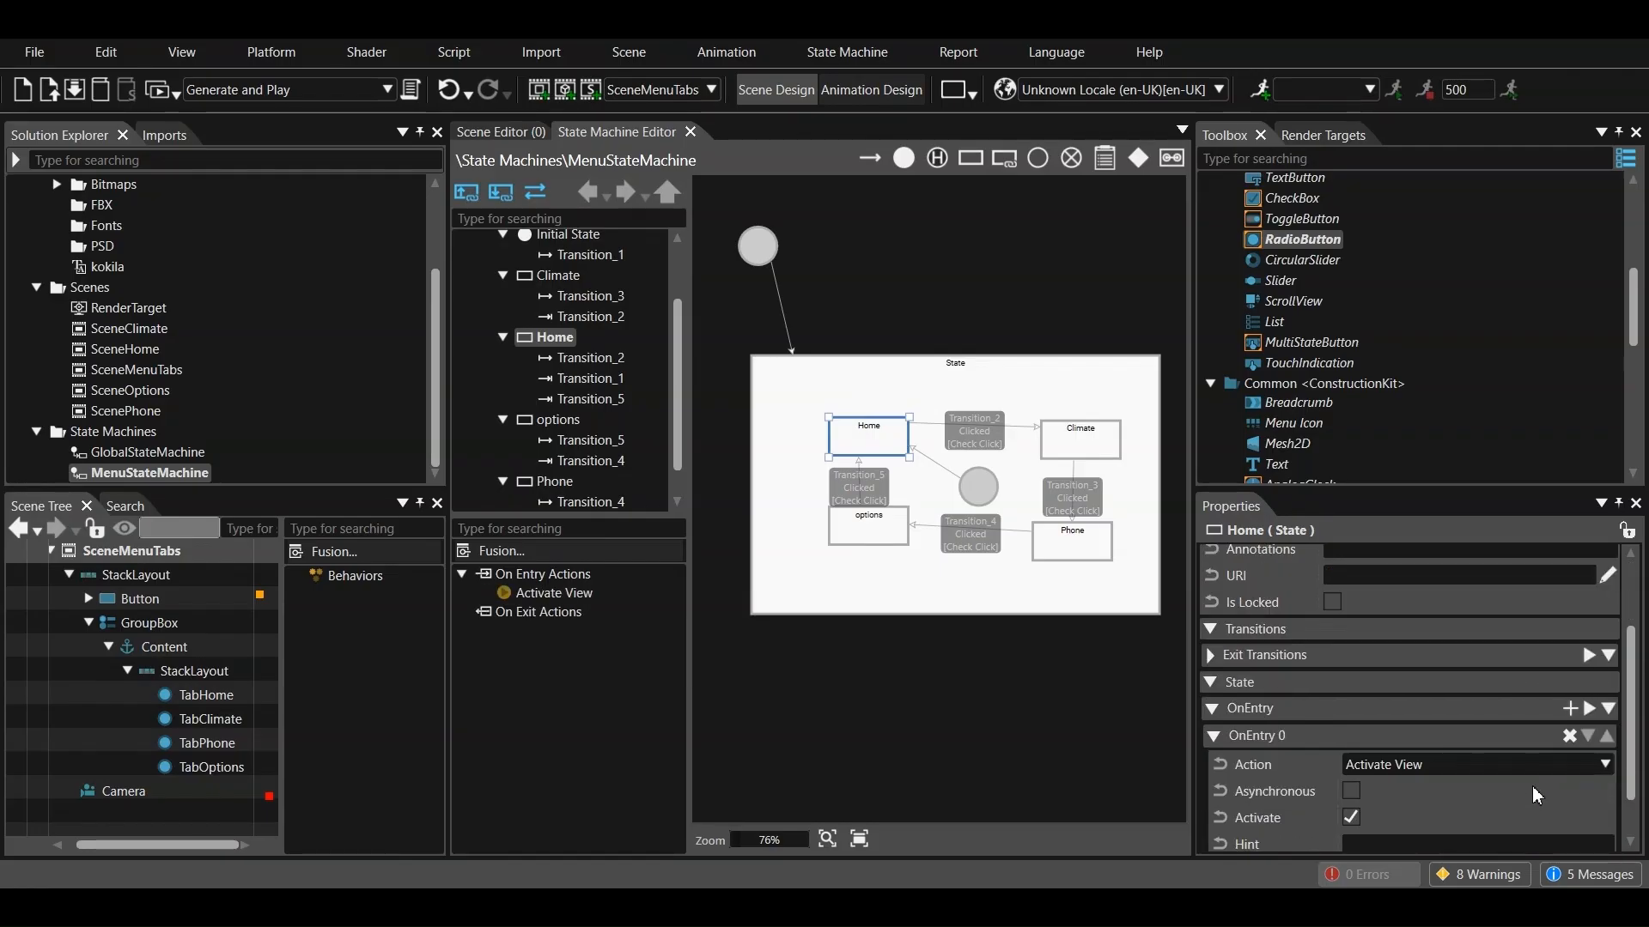
{"action": "left_click", "coordinate": [1543, 765]}
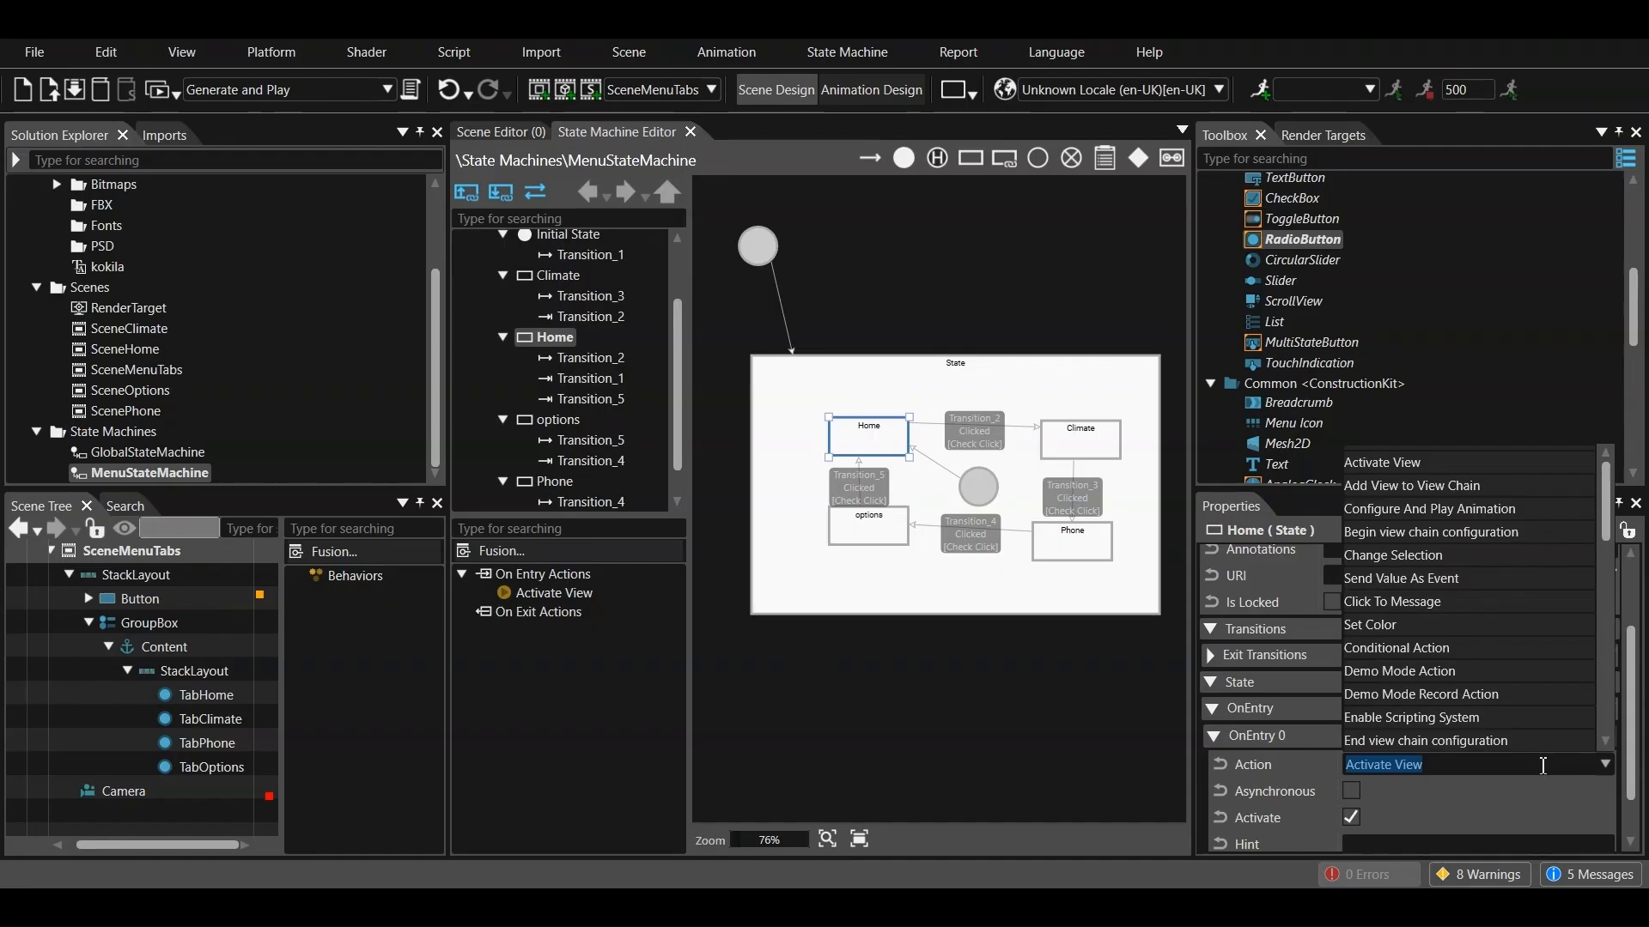
{"action": "scroll", "coordinate": [1493, 683], "scroll_direction": "down", "scroll_amount": 10}
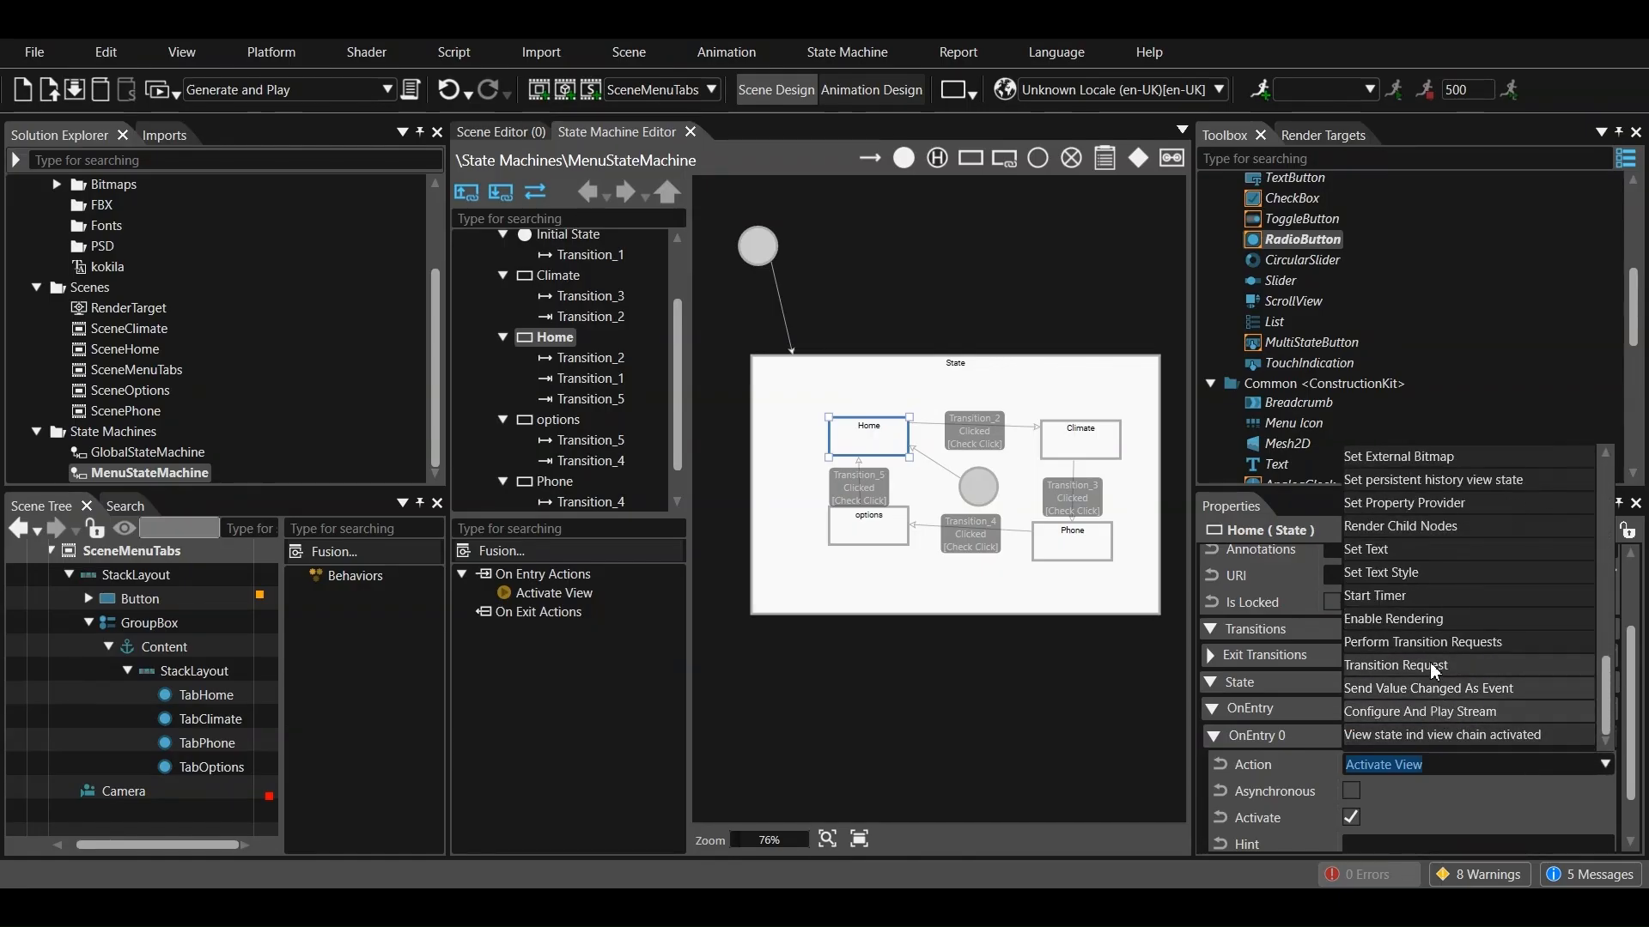
{"action": "left_click", "coordinate": [1429, 647]}
{"action": "scroll", "coordinate": [1388, 797], "scroll_direction": "down", "scroll_amount": 1}
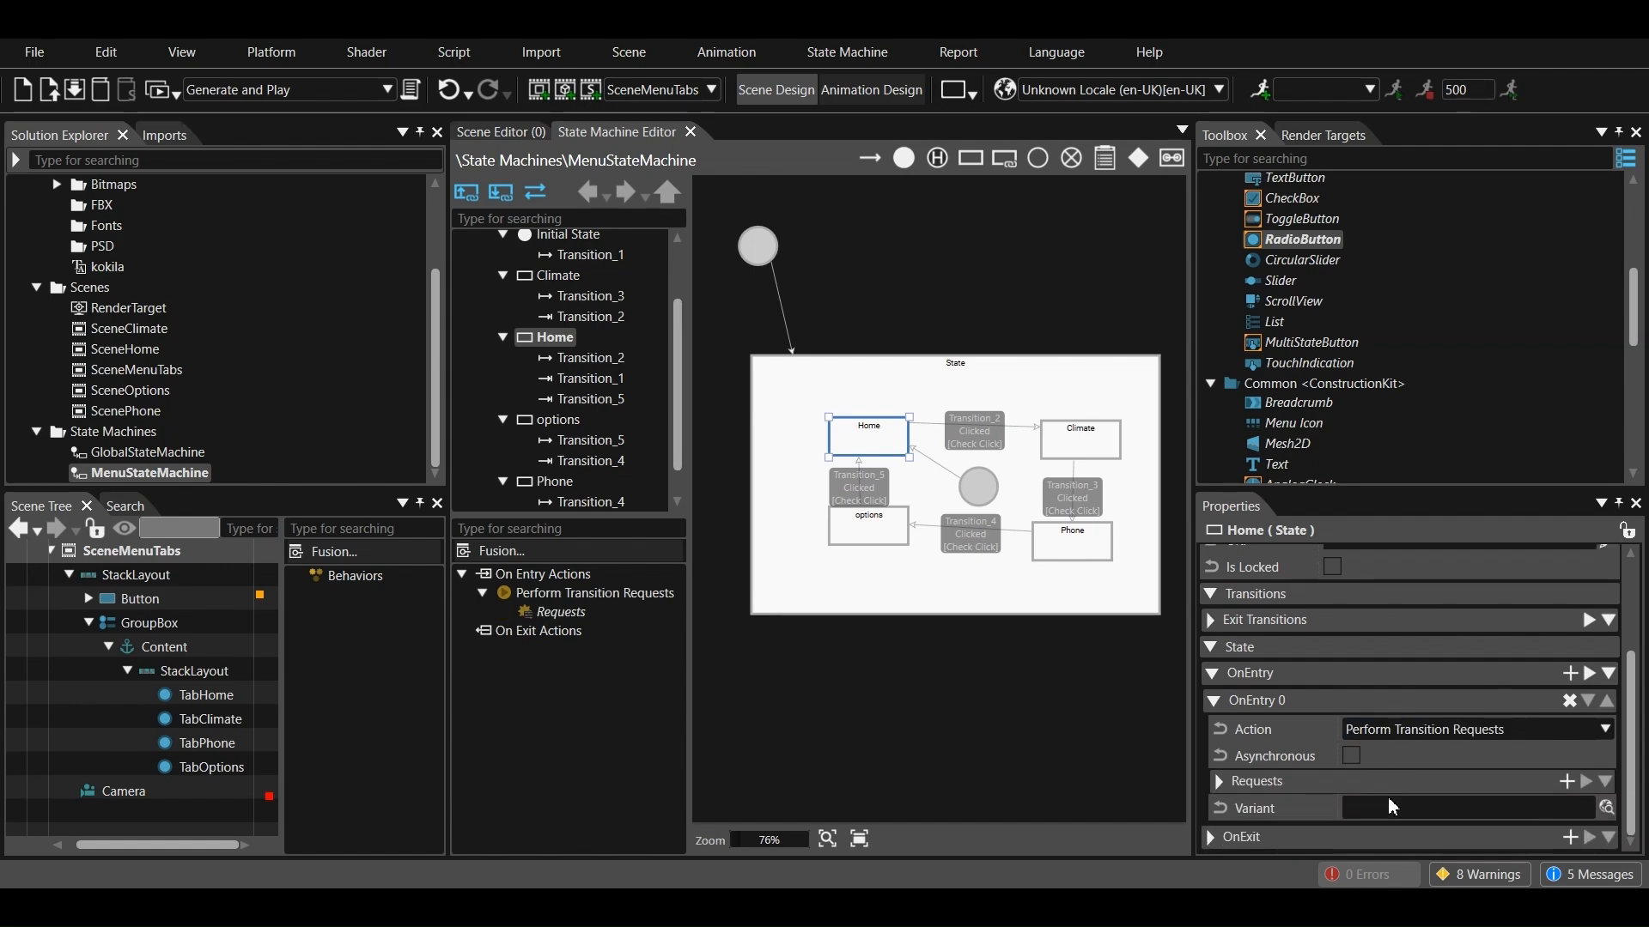
Add a Transition Request behavior to the Requests of Home's on-entry Perform Transition Requests action
{"action": "scroll", "coordinate": [1332, 437], "scroll_direction": "down", "scroll_amount": 10}
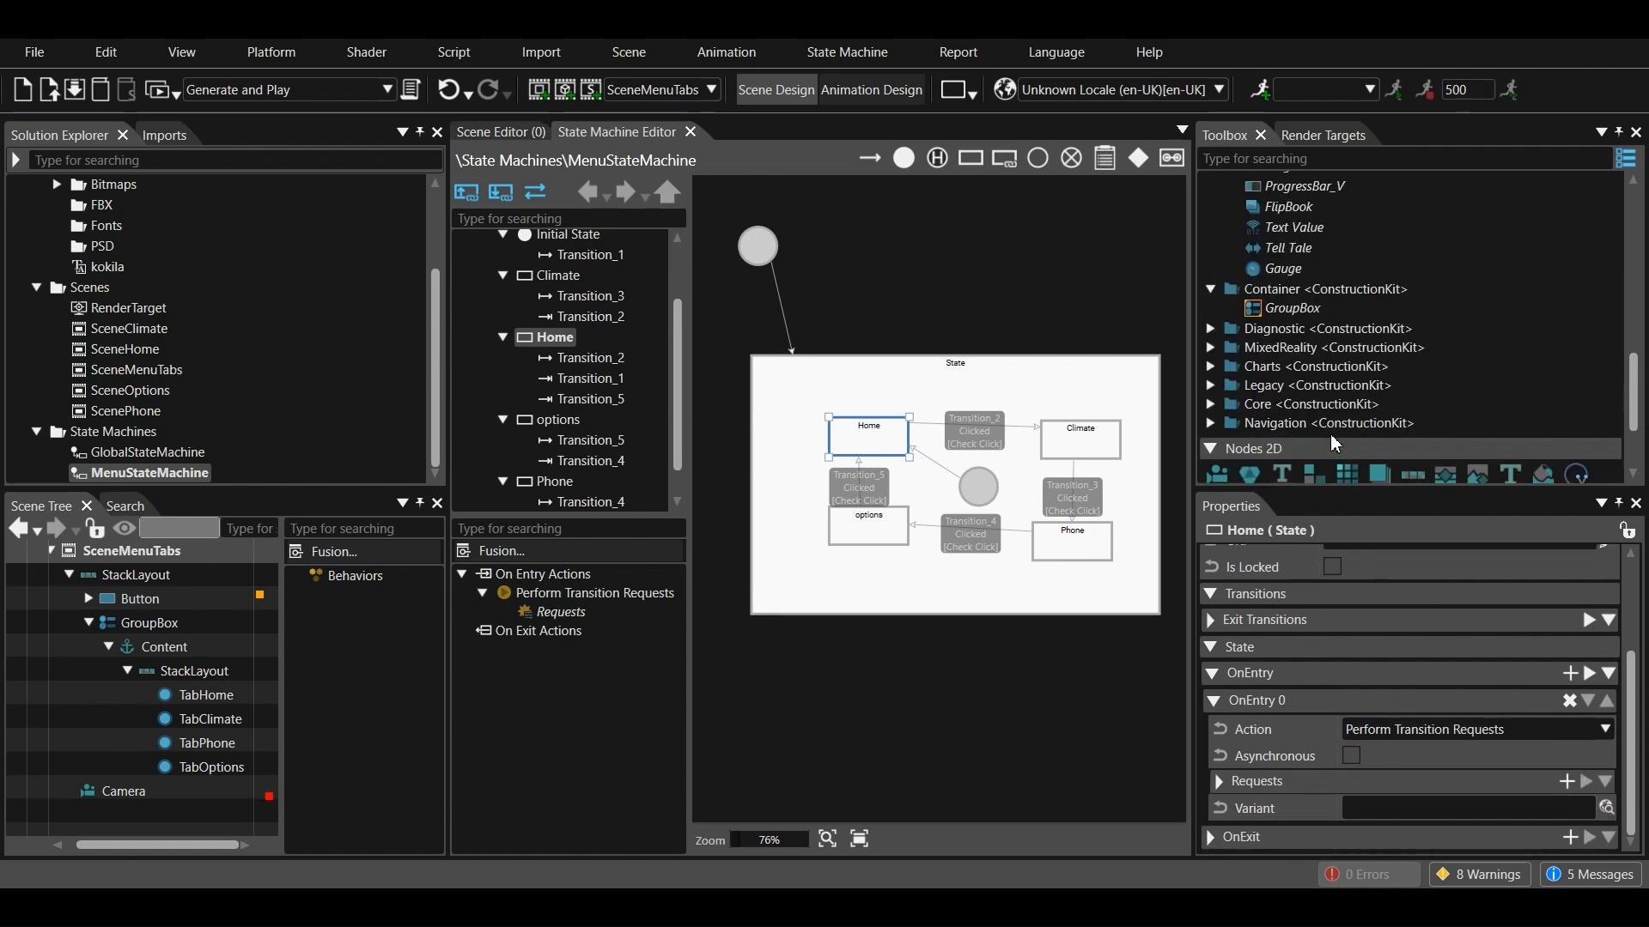
{"action": "left_click", "coordinate": [1317, 404]}
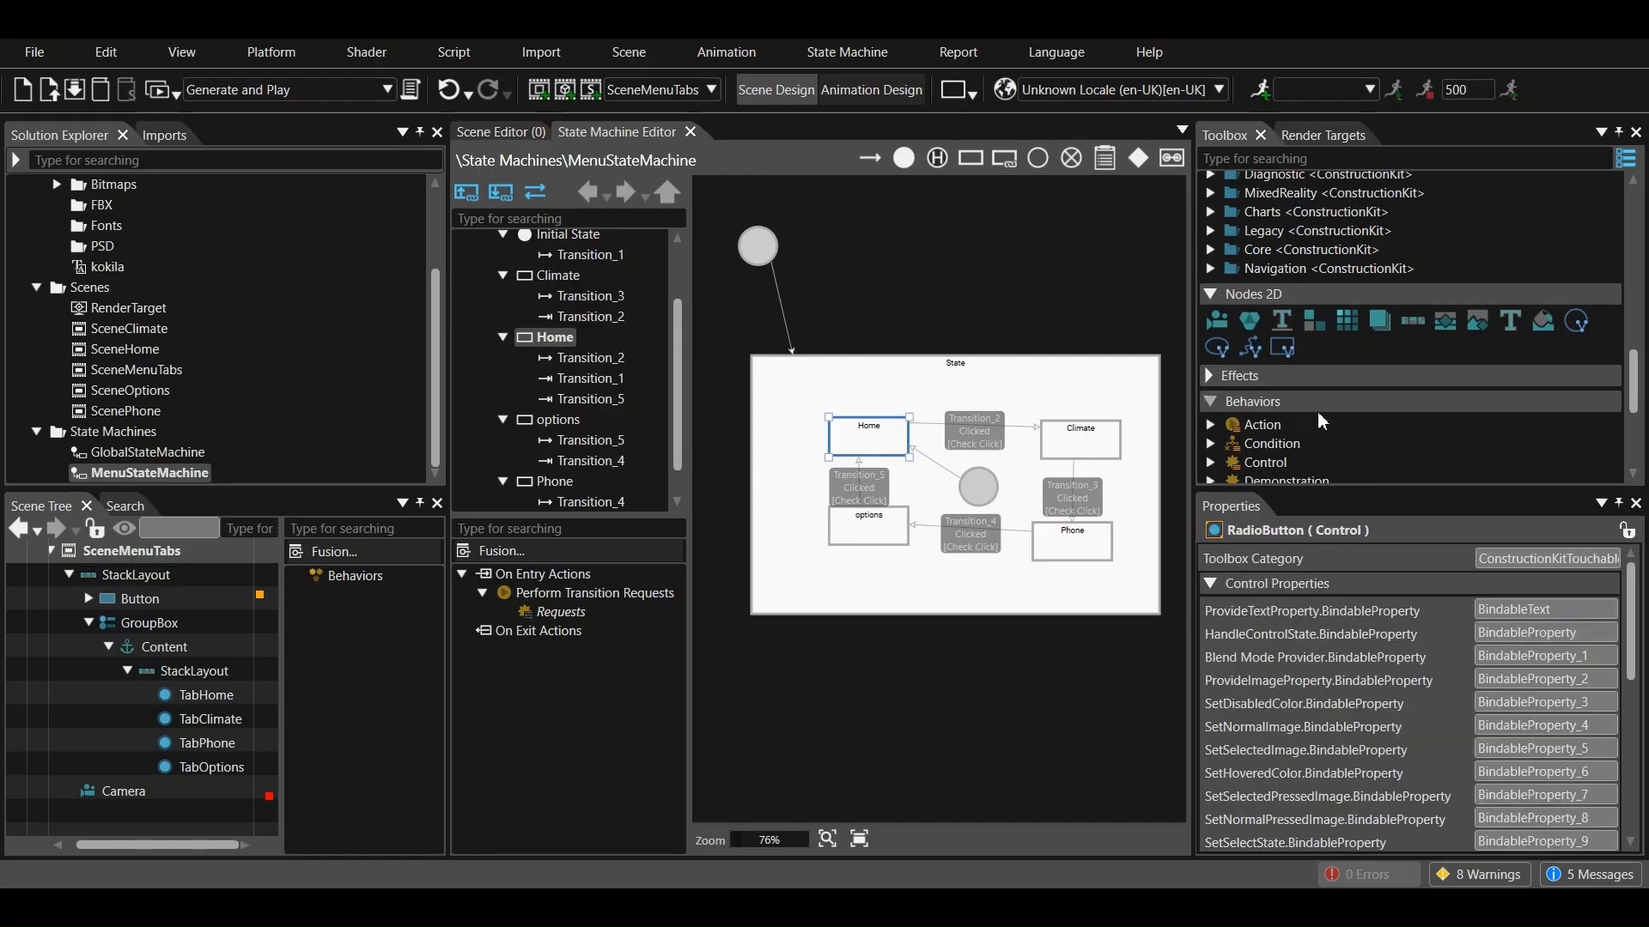
{"action": "scroll", "coordinate": [1316, 410], "scroll_direction": "down", "scroll_amount": 1}
{"action": "scroll", "coordinate": [1316, 400], "scroll_direction": "down", "scroll_amount": 1}
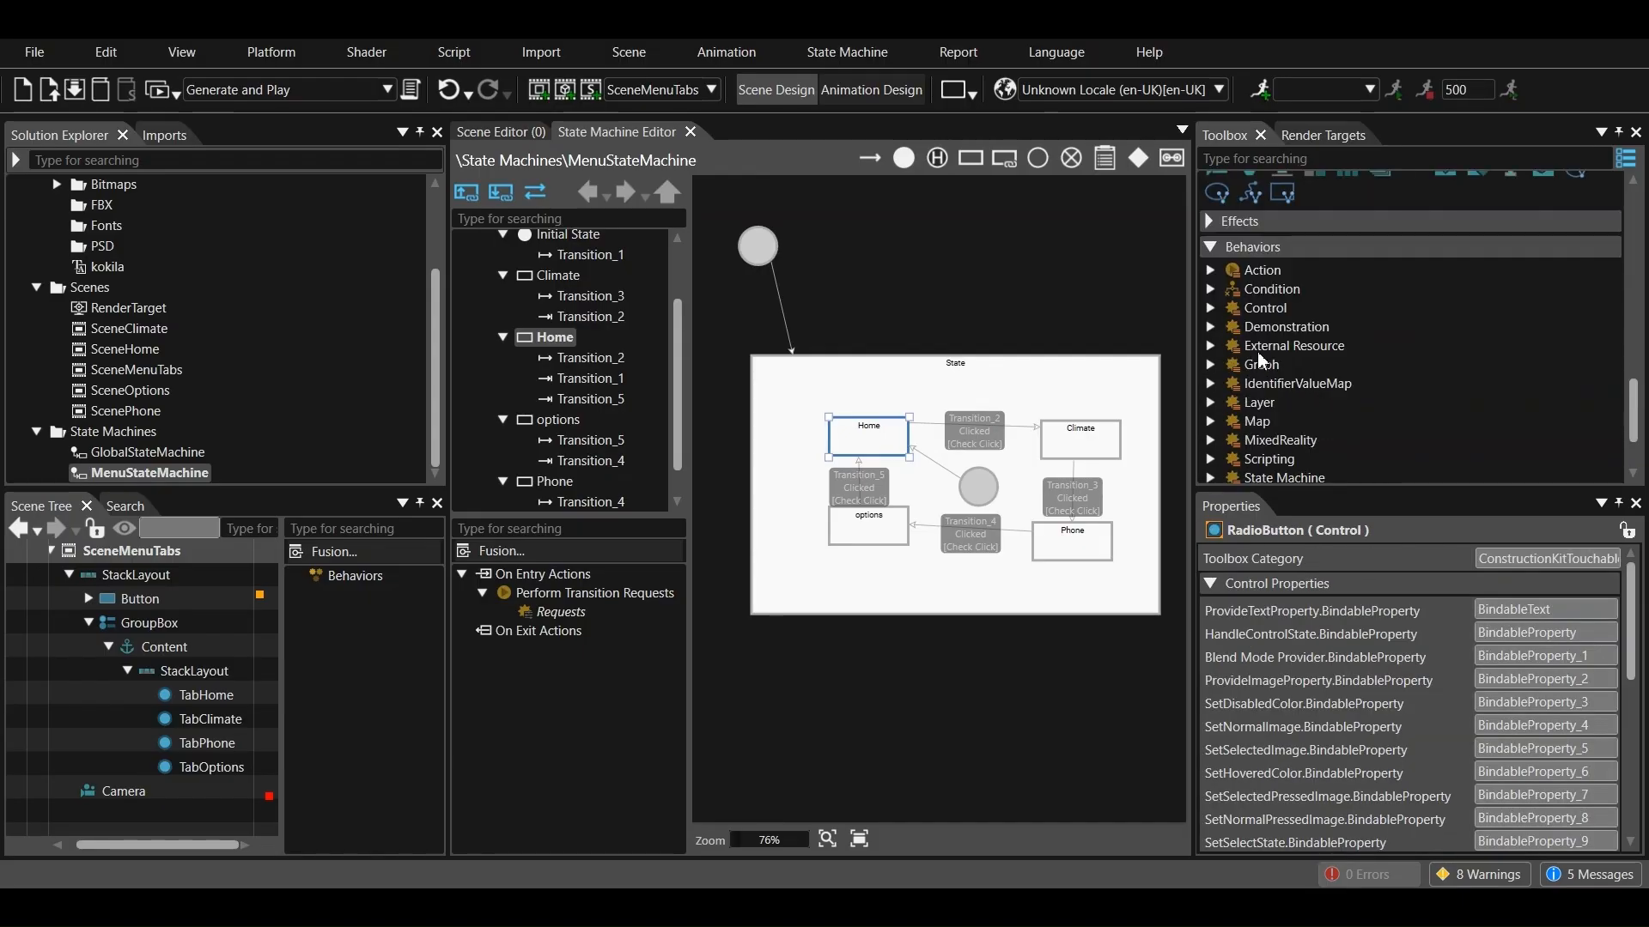
{"action": "left_click", "coordinate": [1210, 269]}
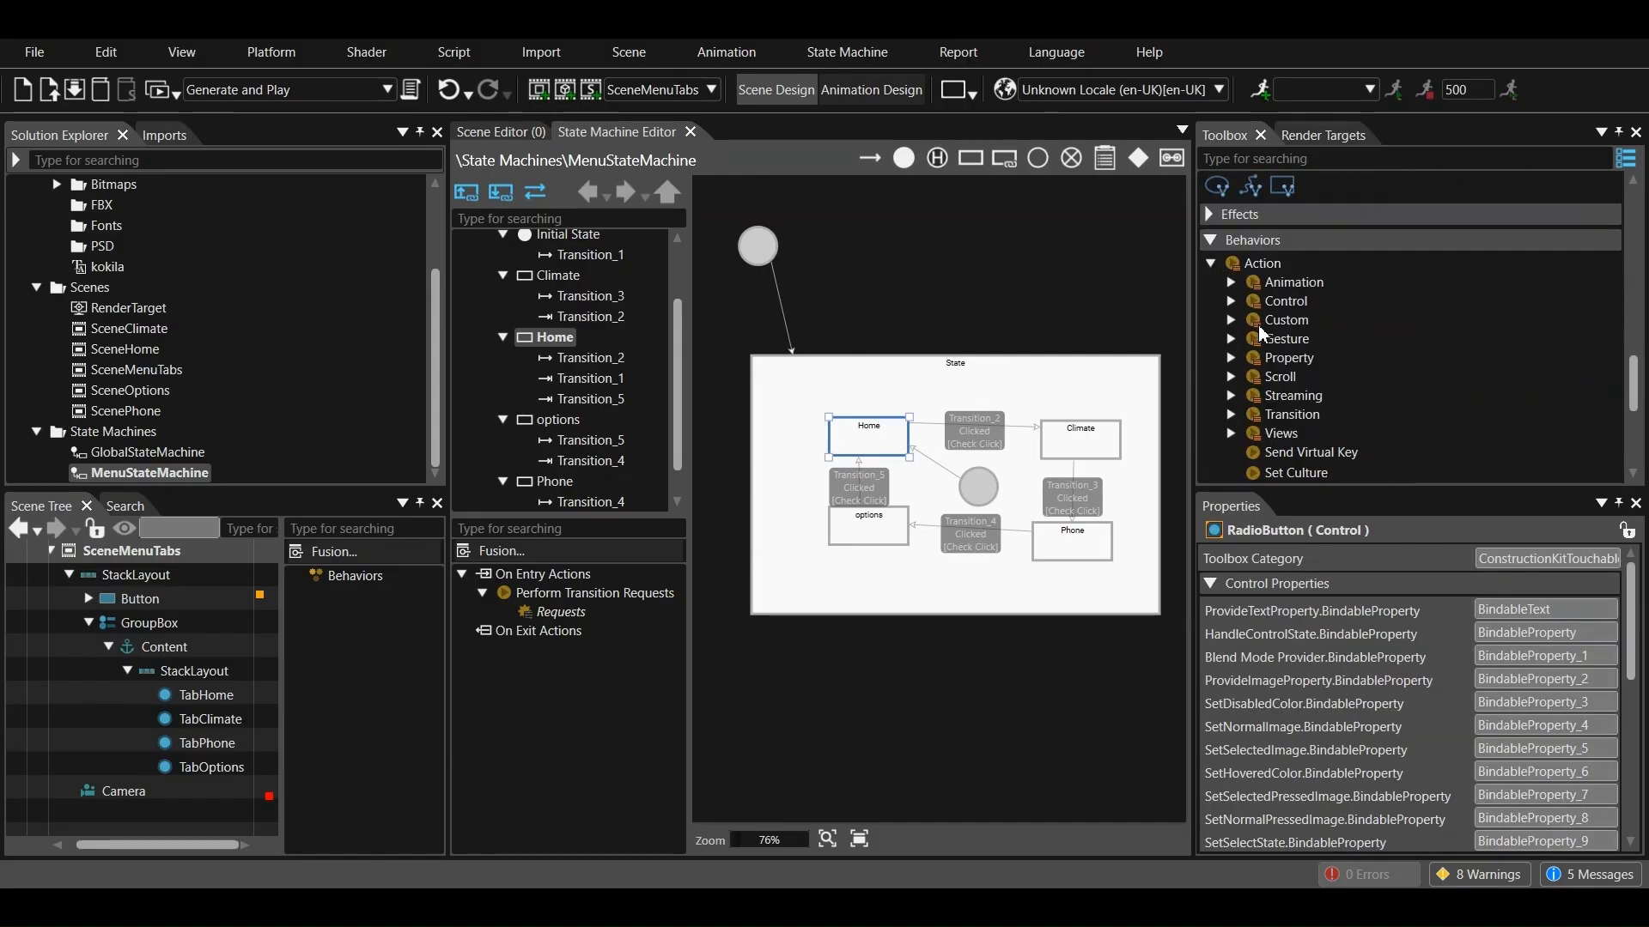
{"action": "left_click", "coordinate": [1230, 414]}
{"action": "left_click_drag", "start_coordinate": [1288, 392], "coordinate": [599, 614]}
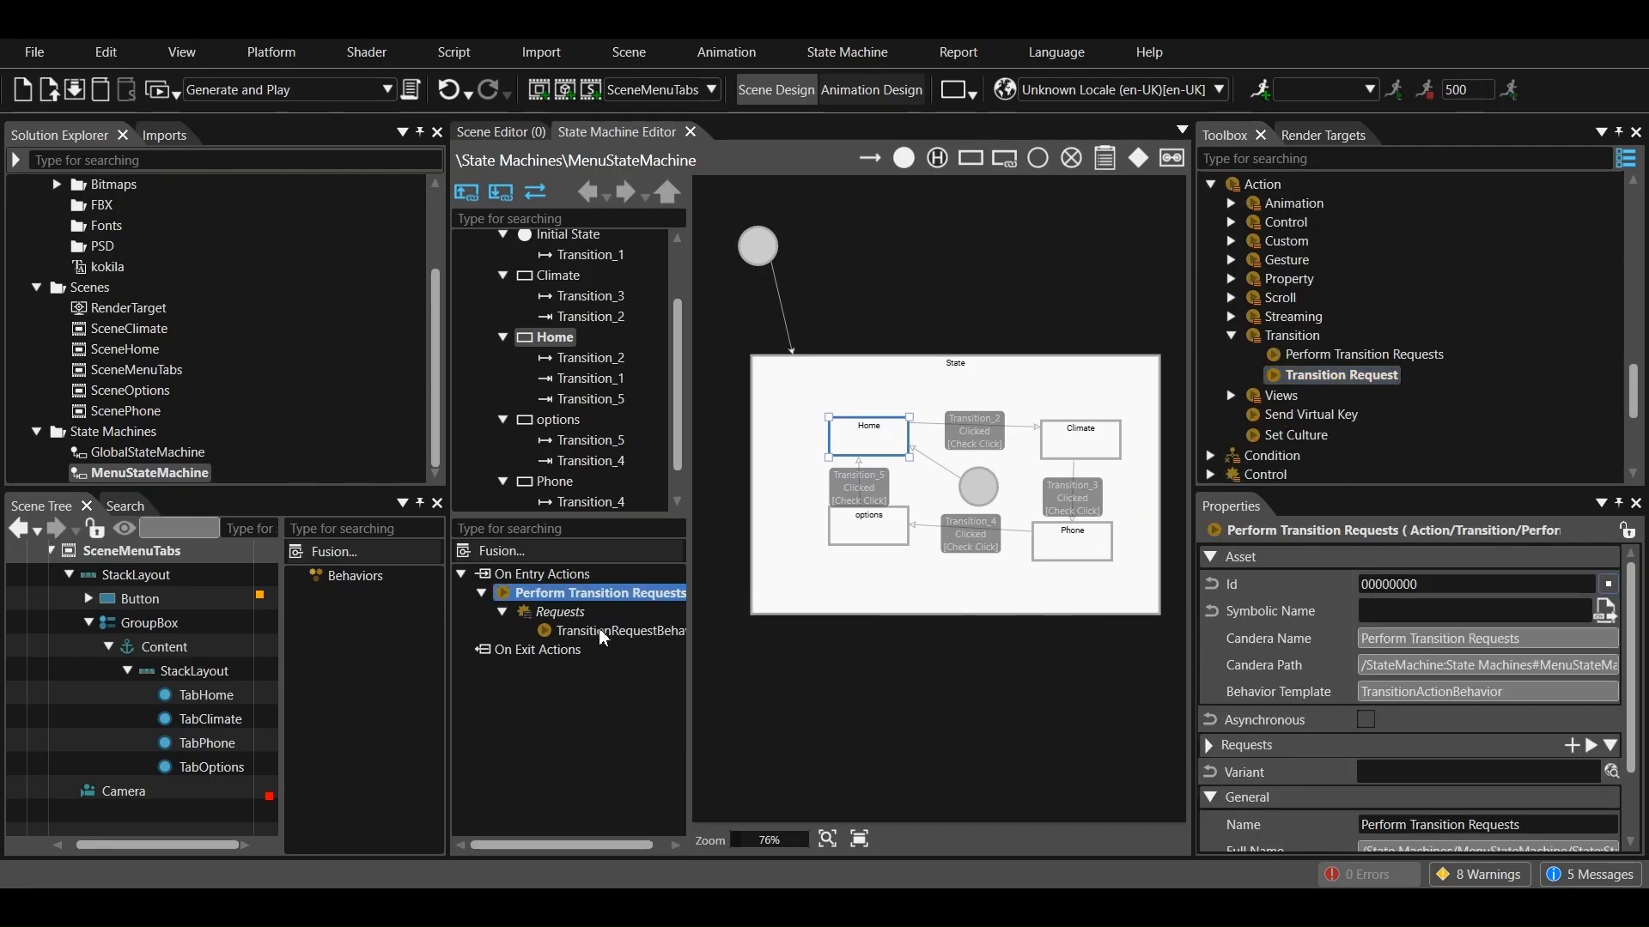
Set the identifier of Home's on-entry transition request to /Scenes/SceneHome
{"action": "left_click", "coordinate": [604, 635]}
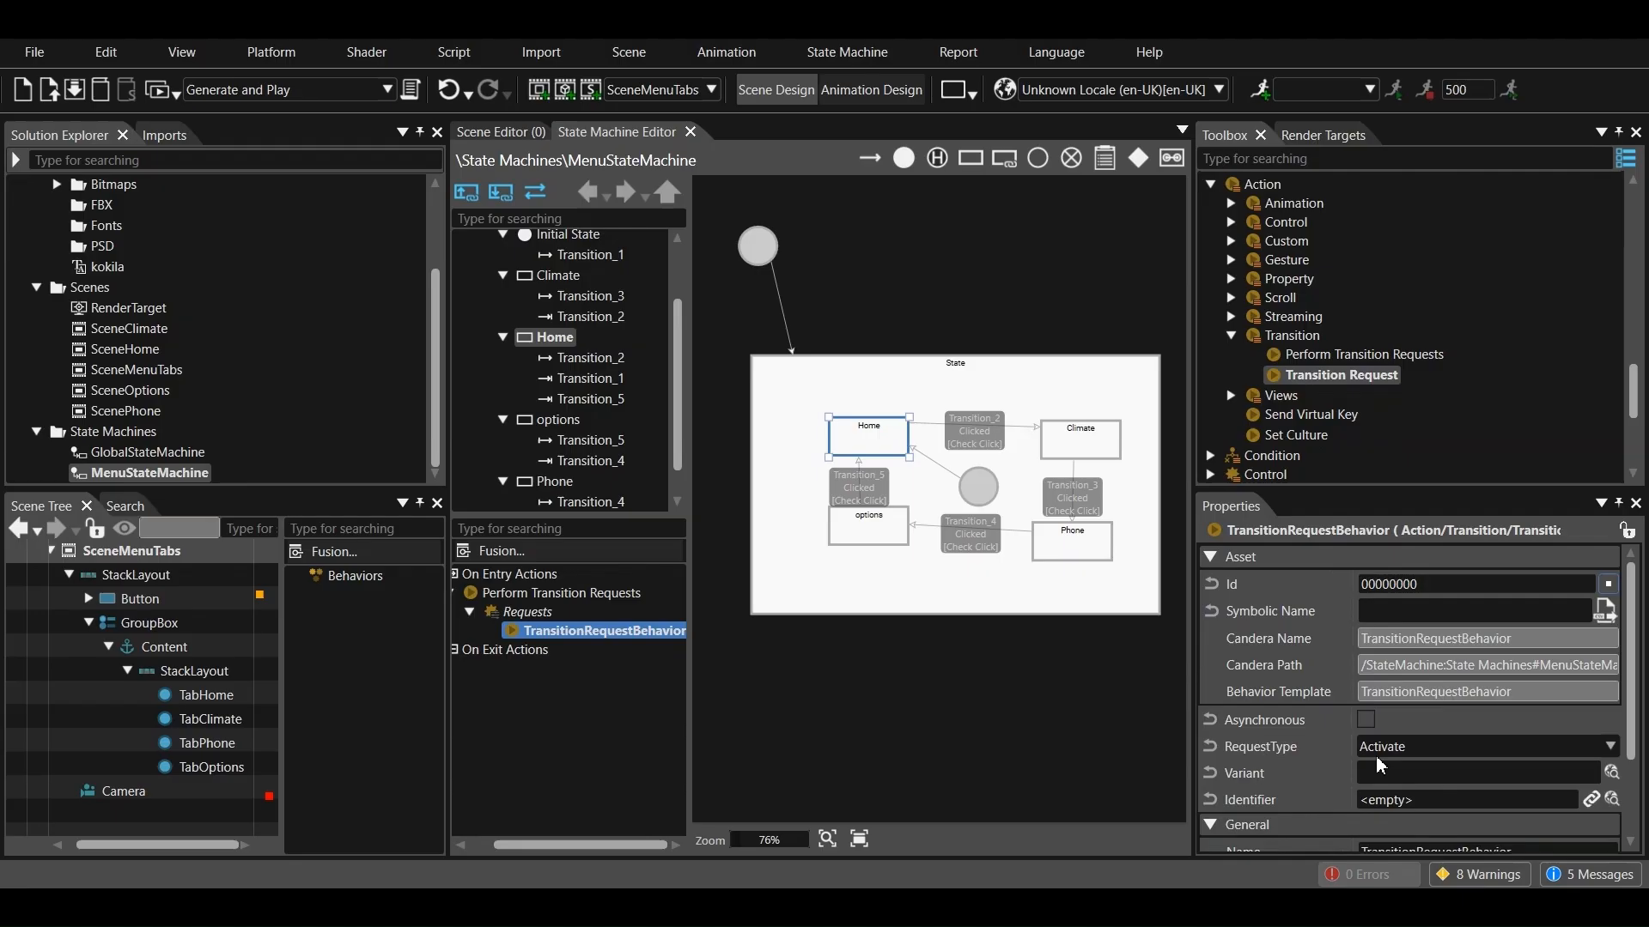
{"action": "scroll", "coordinate": [1372, 766], "scroll_direction": "down", "scroll_amount": 3}
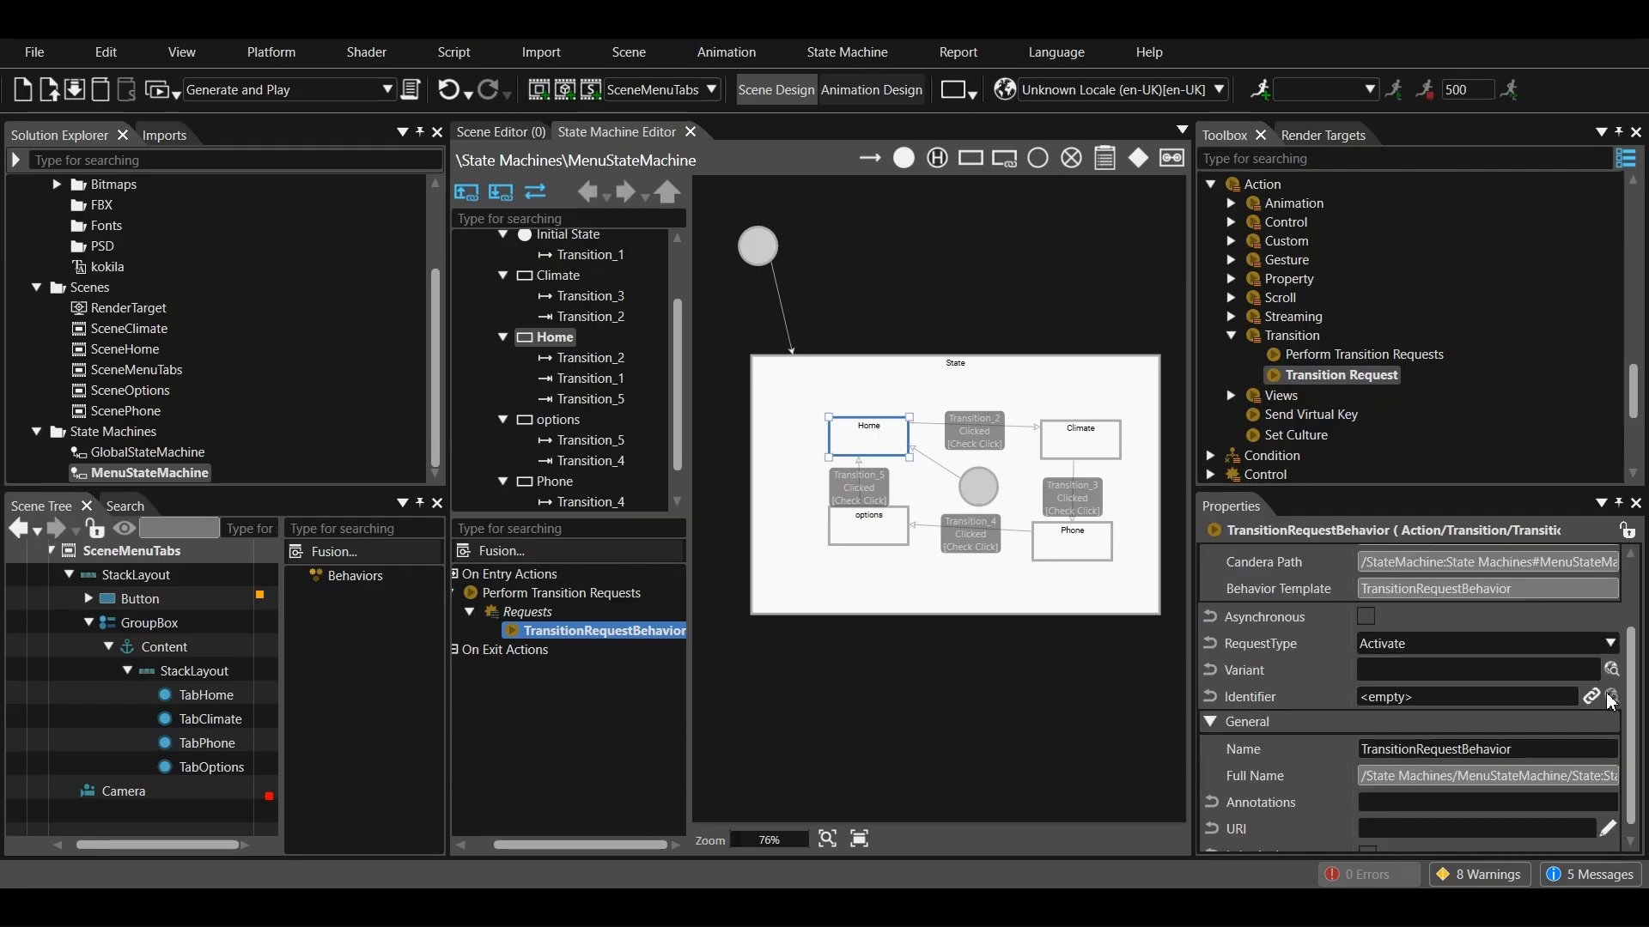
{"action": "left_click", "coordinate": [1612, 697]}
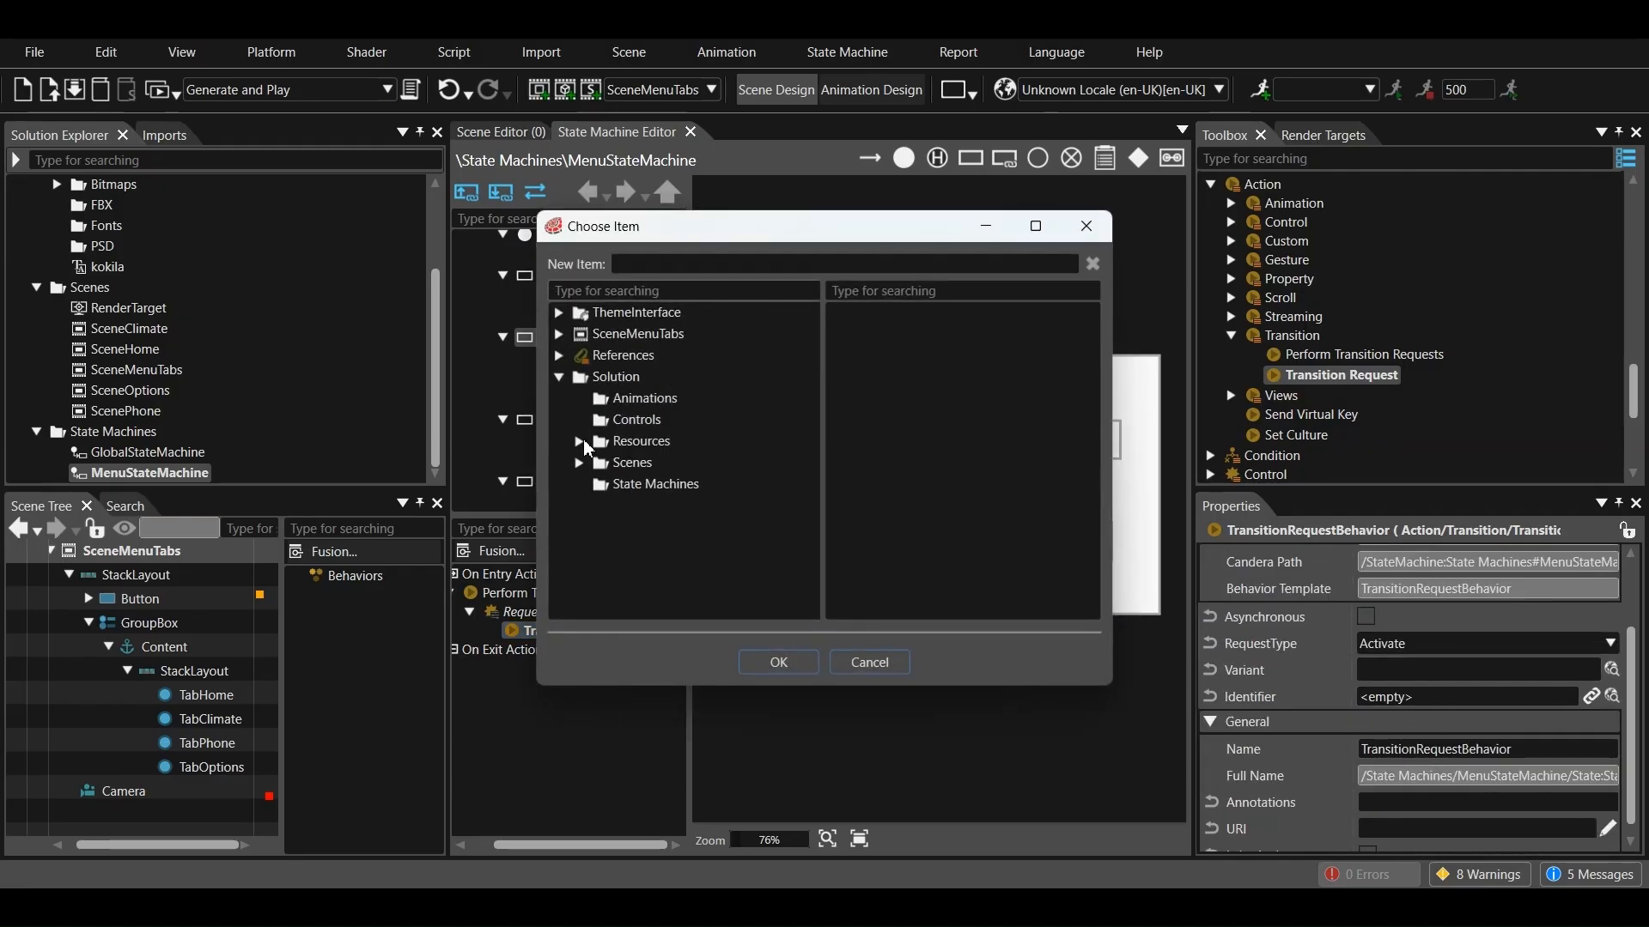
{"action": "left_click", "coordinate": [579, 463]}
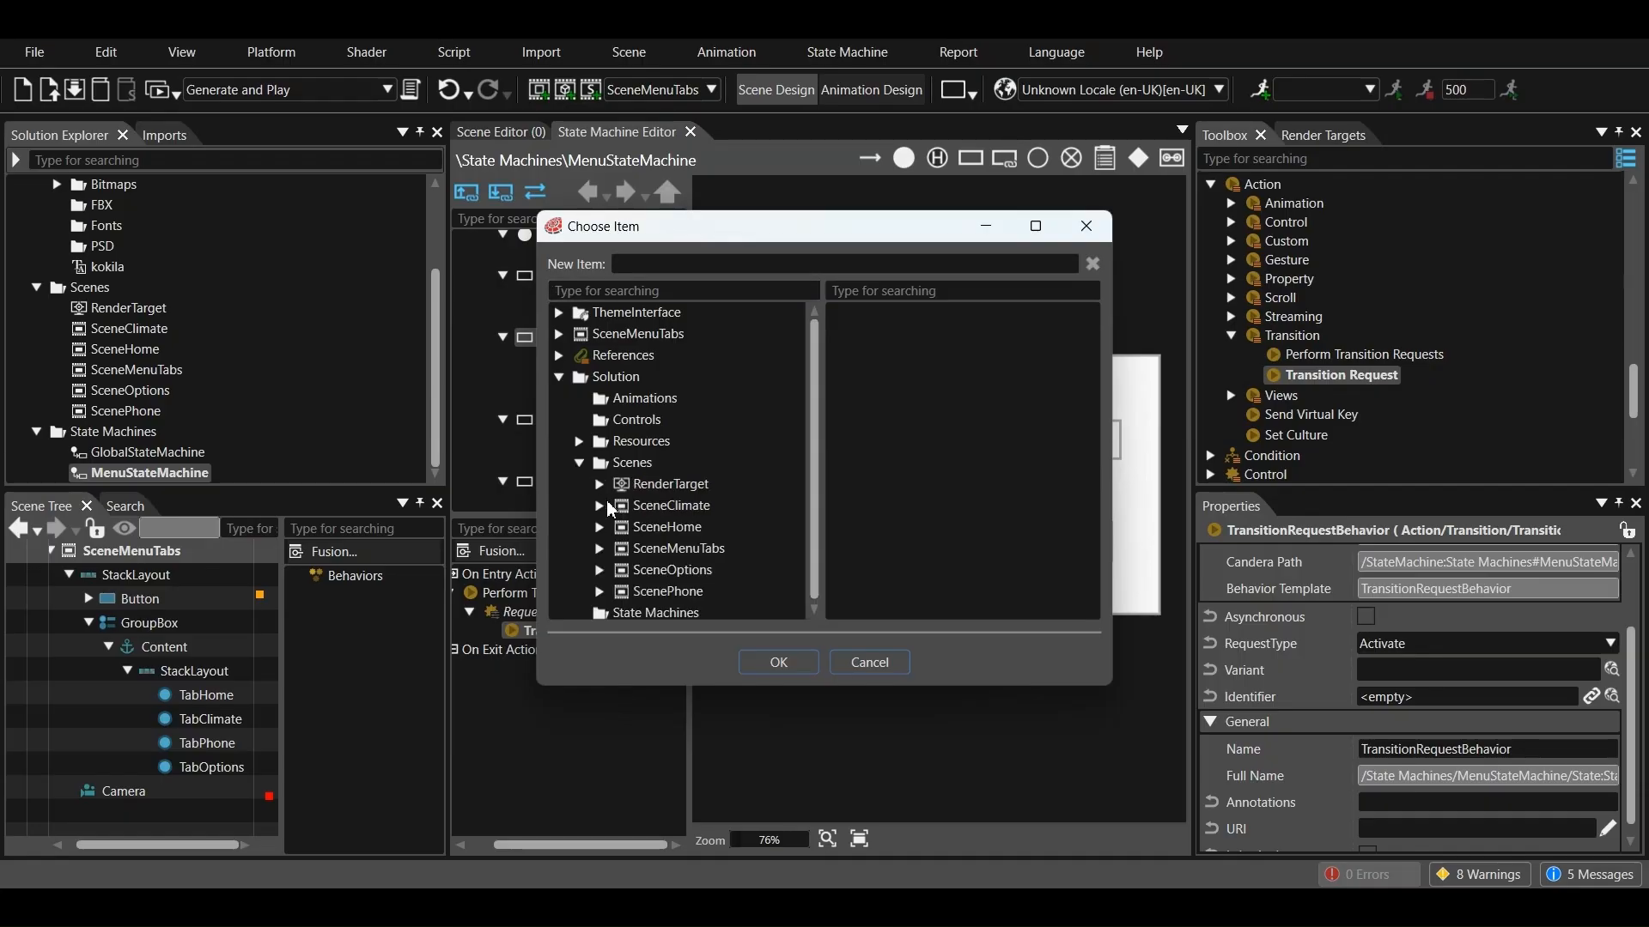
{"action": "left_click", "coordinate": [674, 529]}
{"action": "left_click", "coordinate": [778, 662]}
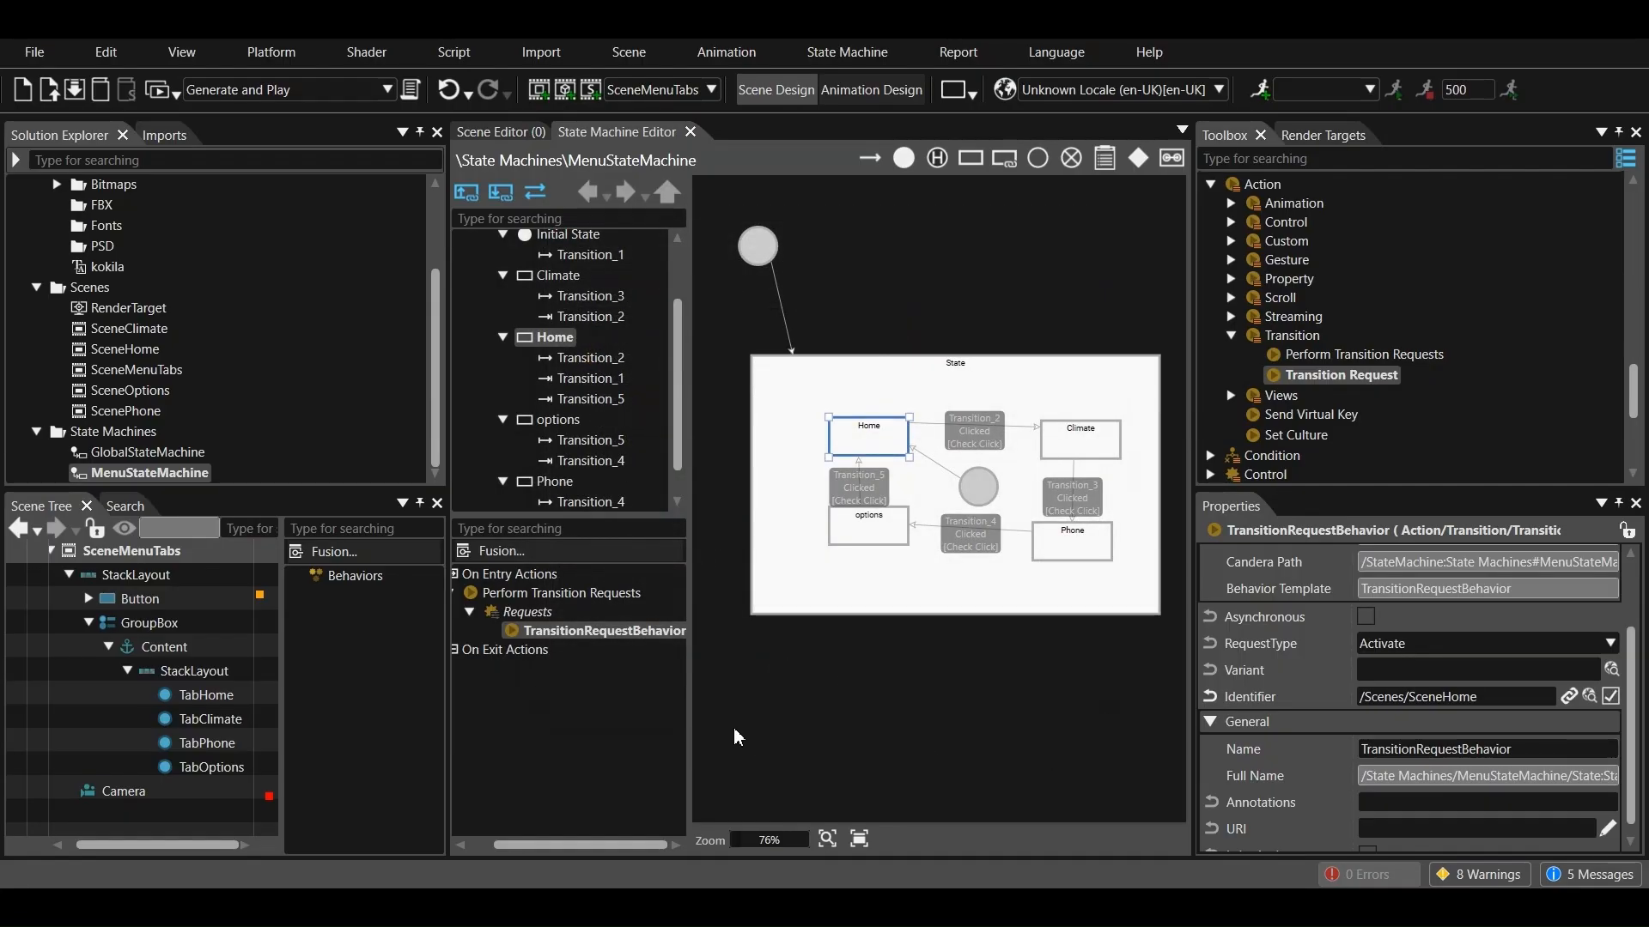
{"action": "scroll", "coordinate": [1324, 662], "scroll_direction": "down", "scroll_amount": 1}
Add a second on-entry action to the Home state and set it to Send Value As Event
{"action": "left_click", "coordinate": [888, 438]}
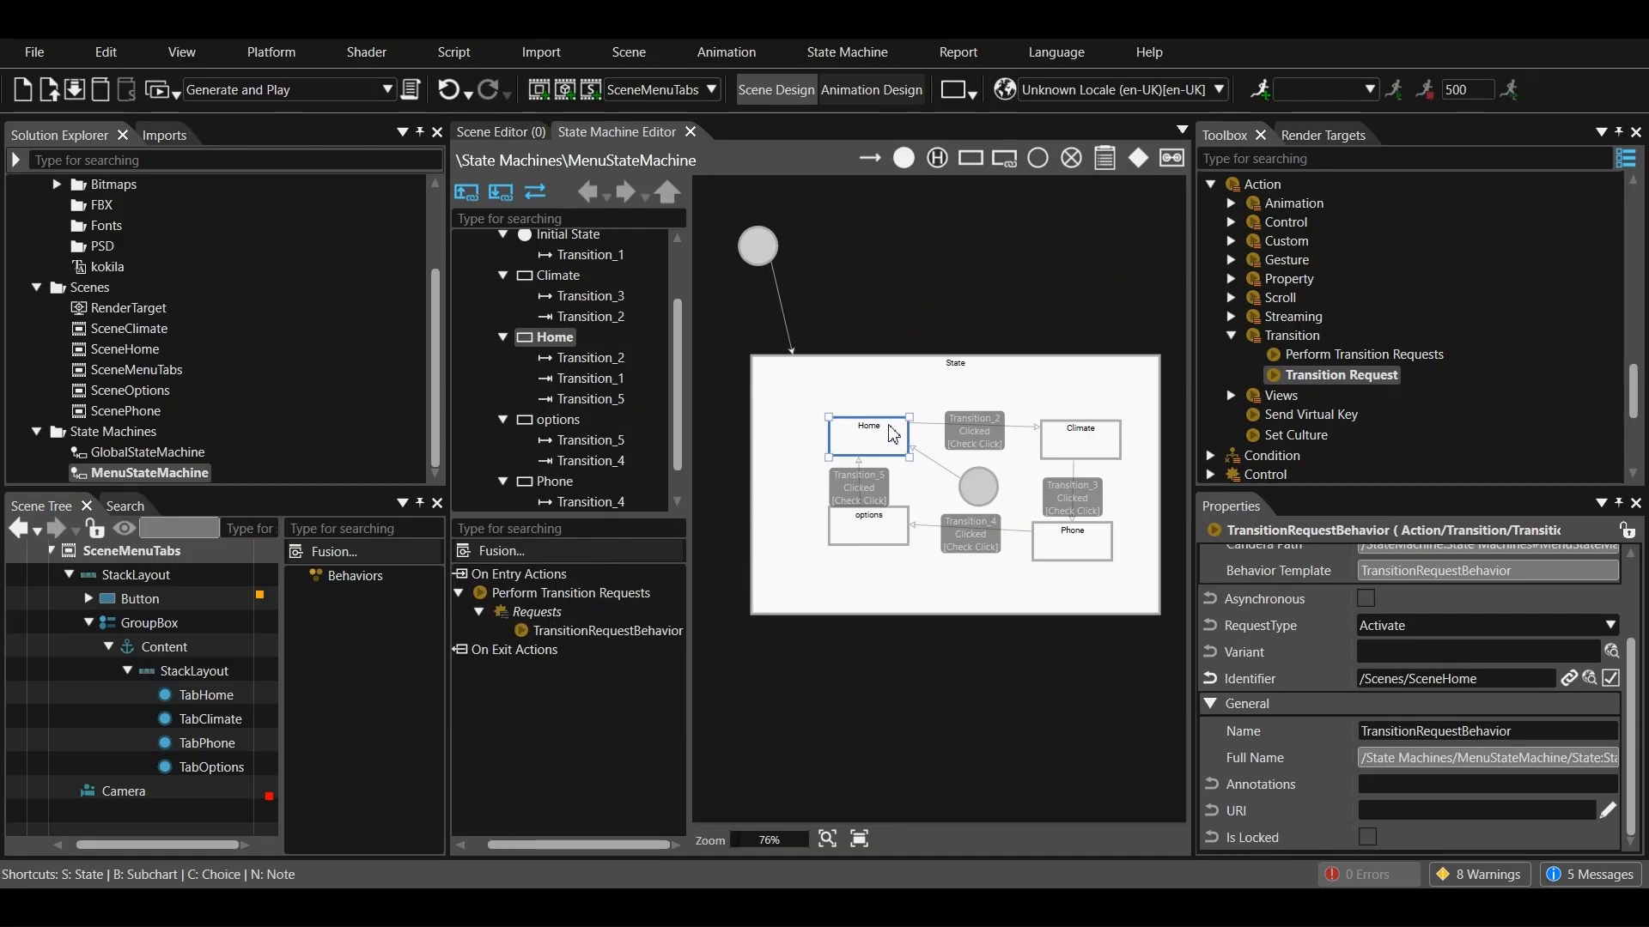
{"action": "scroll", "coordinate": [1576, 786], "scroll_direction": "down", "scroll_amount": 3}
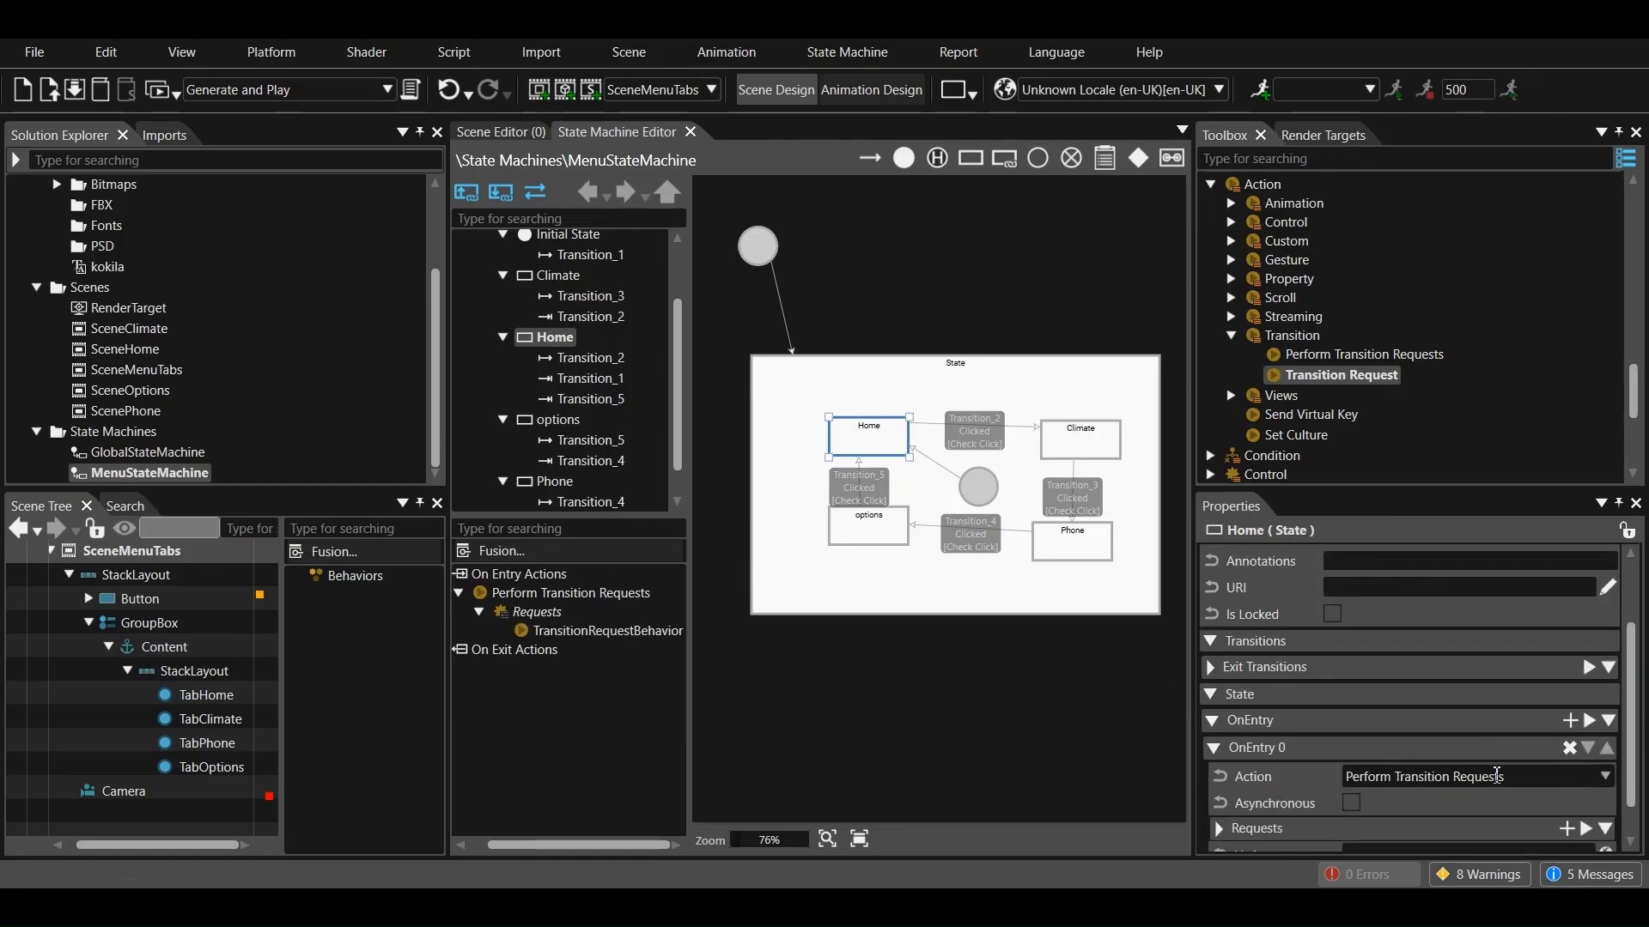
{"action": "scroll", "coordinate": [1502, 767], "scroll_direction": "down", "scroll_amount": 4}
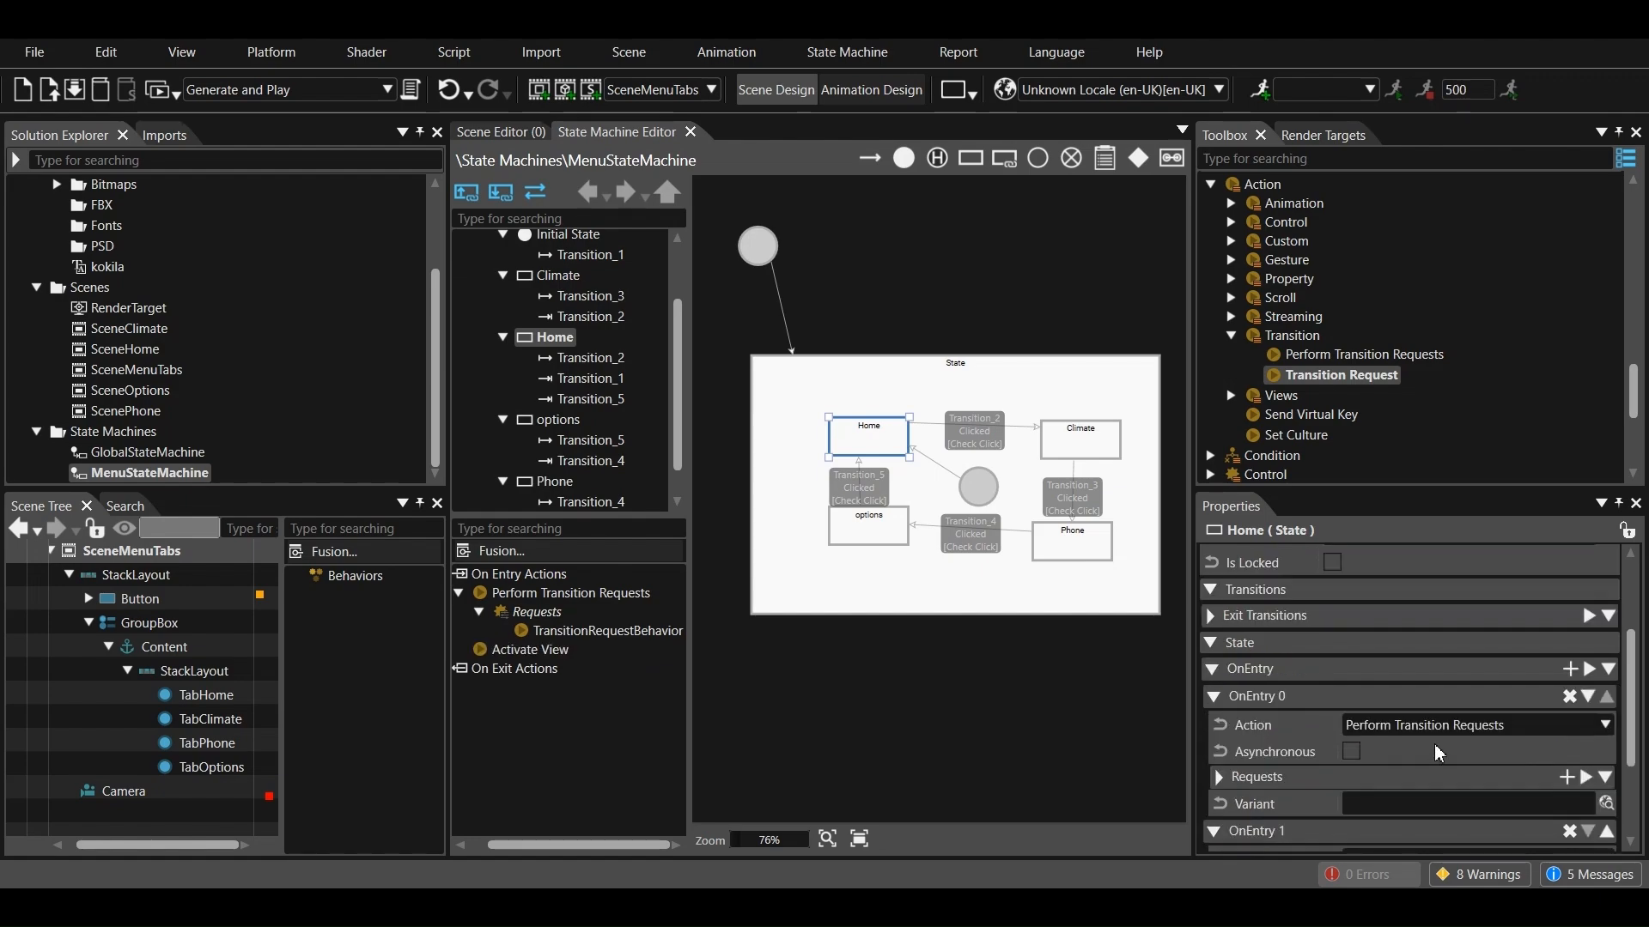
{"action": "left_click", "coordinate": [1474, 757]}
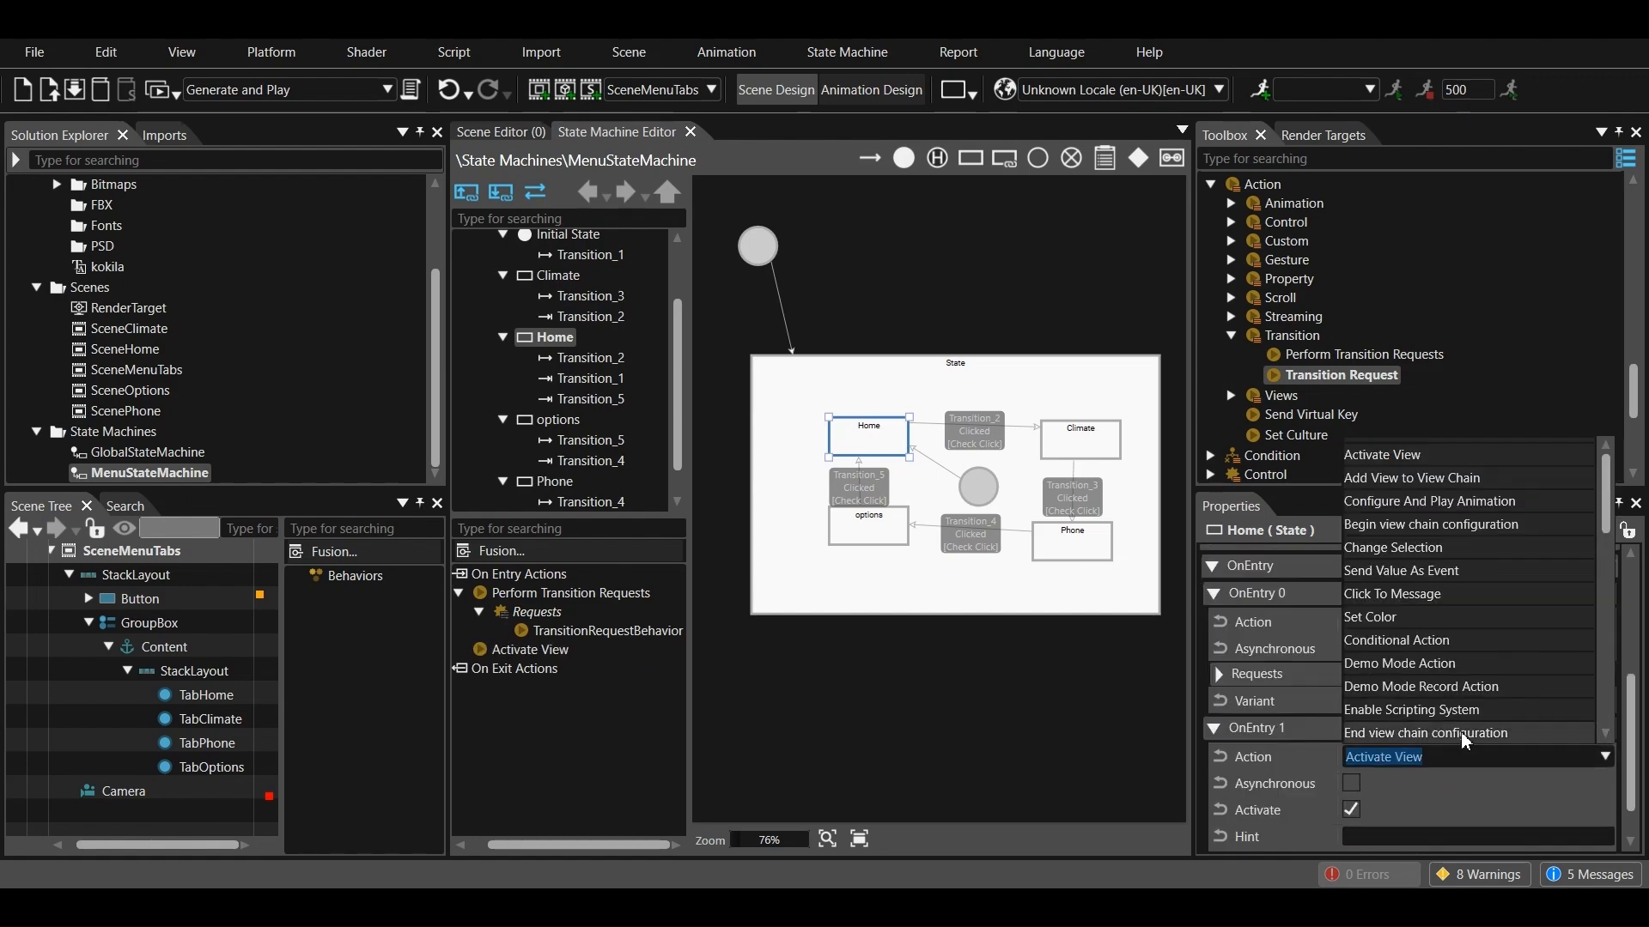
{"action": "left_click", "coordinate": [1430, 571]}
{"action": "scroll", "coordinate": [1410, 689], "scroll_direction": "down", "scroll_amount": 4}
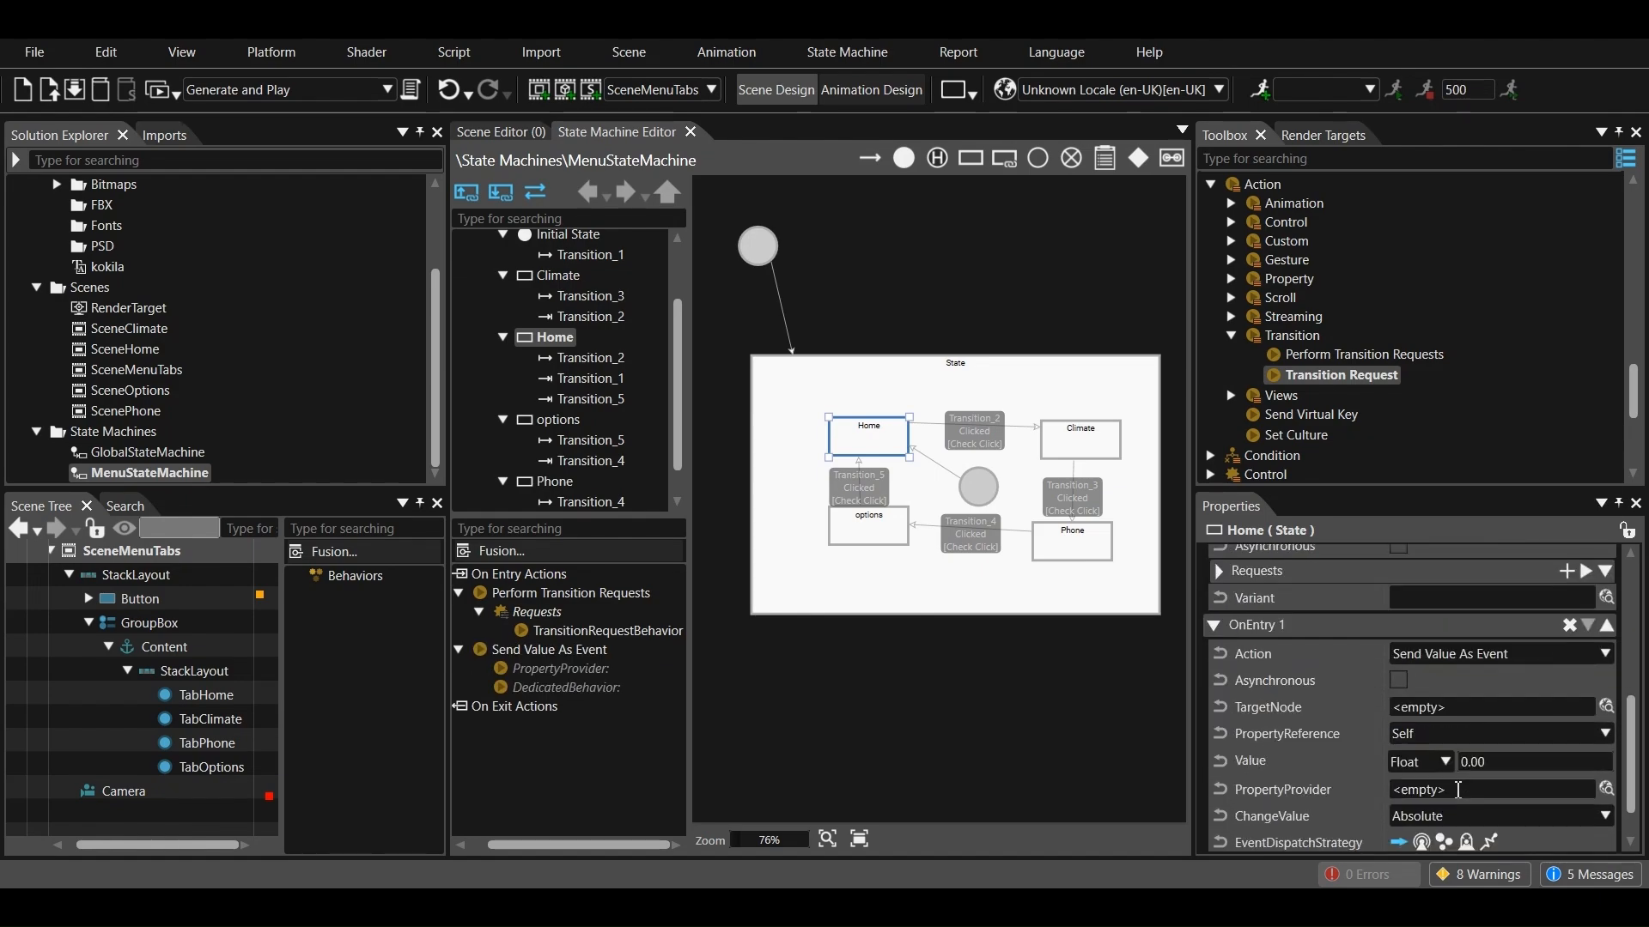
Change the Send Value As Event action's value type to Bool and enable the value
{"action": "scroll", "coordinate": [1420, 812], "scroll_direction": "up", "scroll_amount": 1}
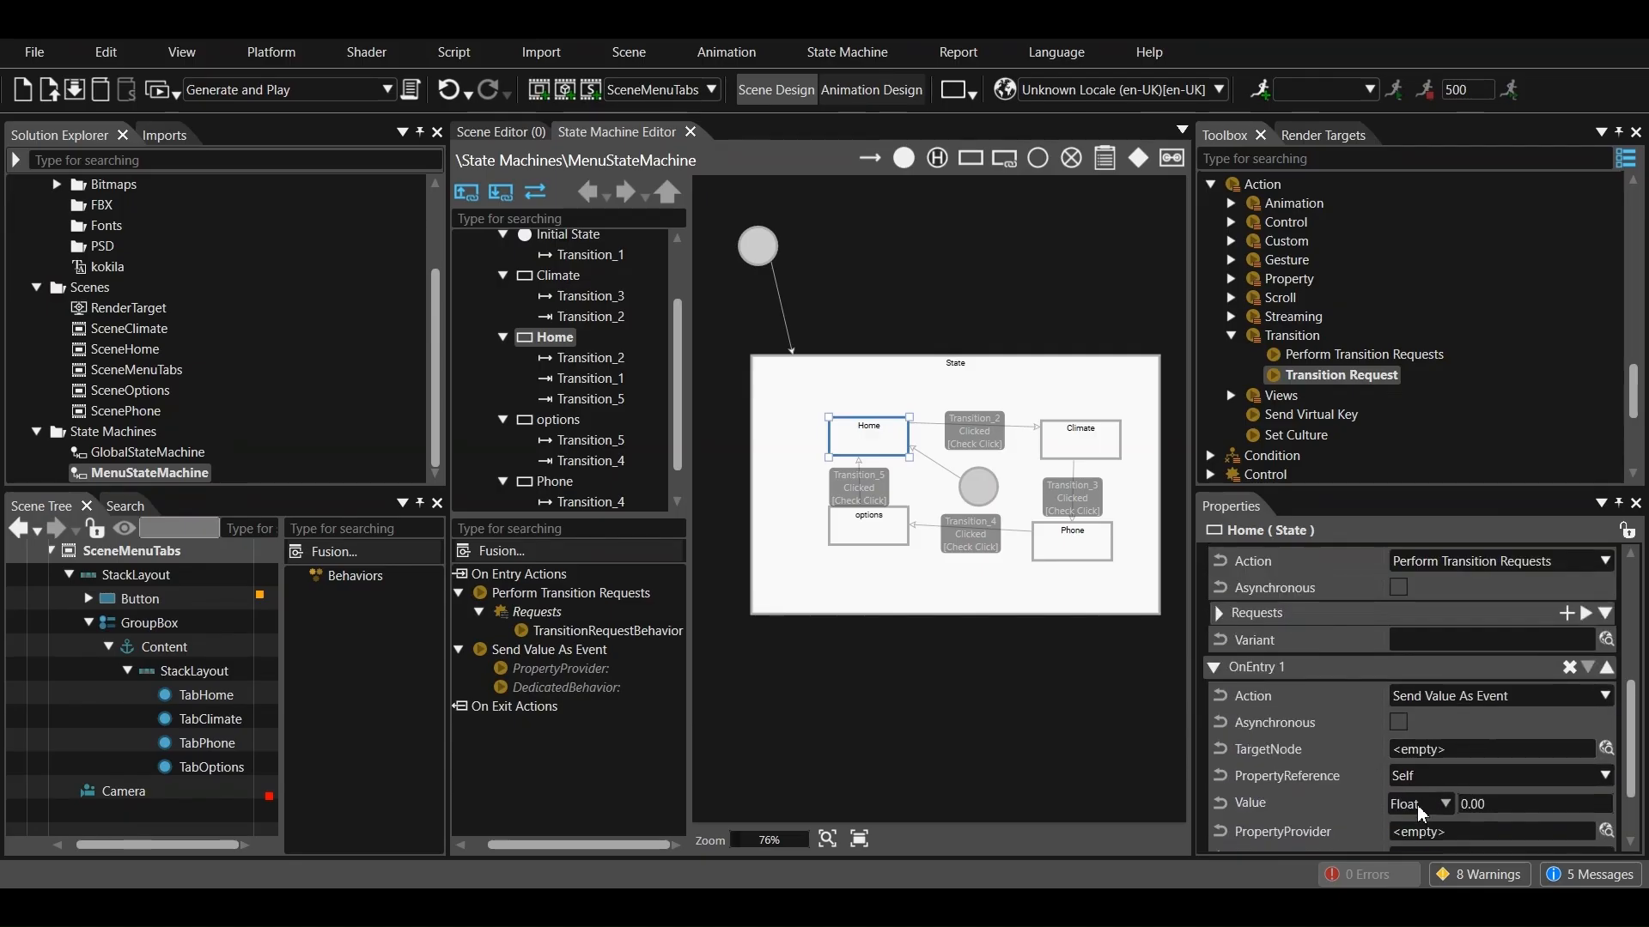
{"action": "left_click", "coordinate": [1421, 808]}
{"action": "left_click", "coordinate": [1410, 591]}
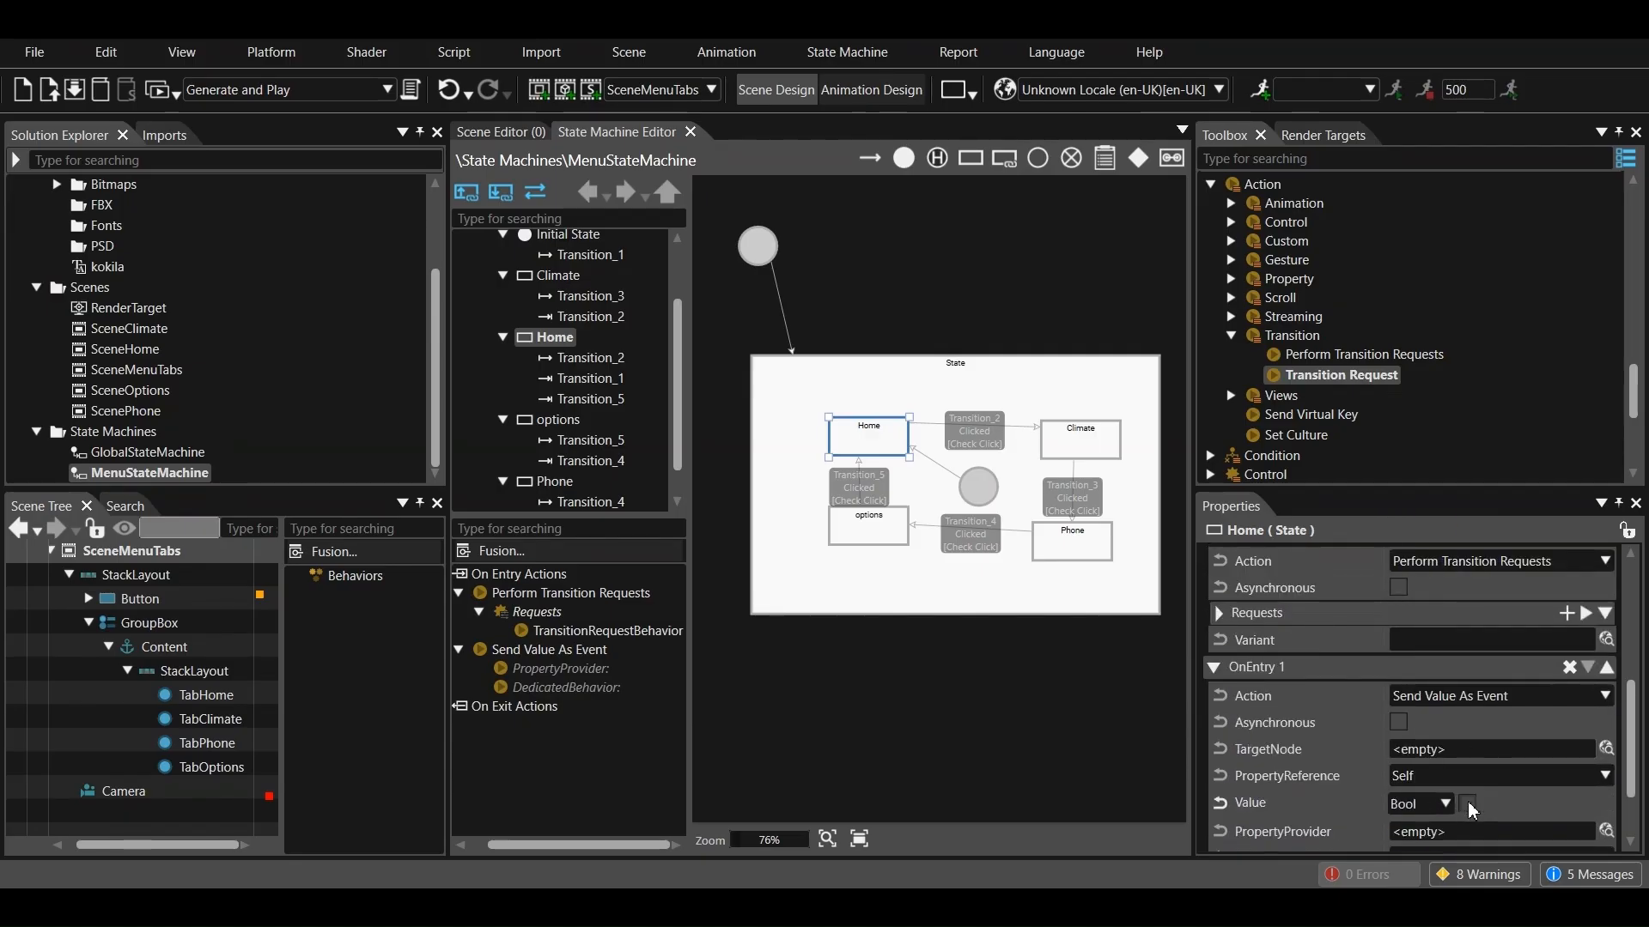
{"action": "scroll", "coordinate": [1468, 808], "scroll_direction": "down", "scroll_amount": 2}
Set the Send Value As Event action's target node to TabHome from the SceneMenuTabs scene
{"action": "left_click", "coordinate": [1607, 647]}
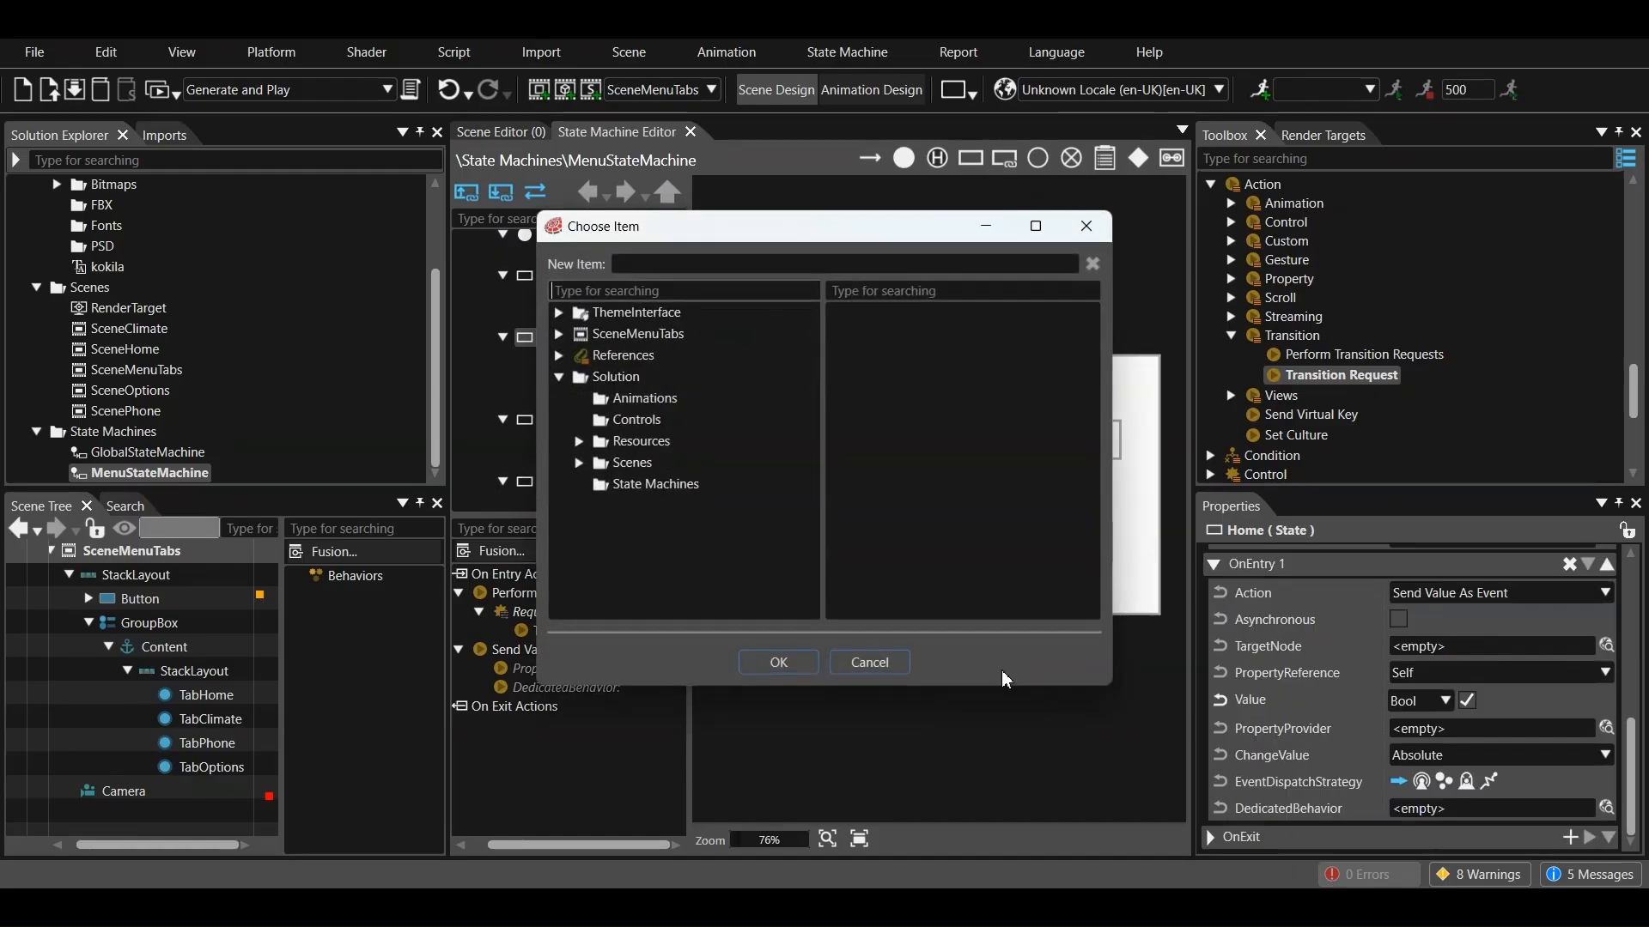
{"action": "left_click", "coordinate": [580, 462]}
{"action": "left_click", "coordinate": [600, 549]}
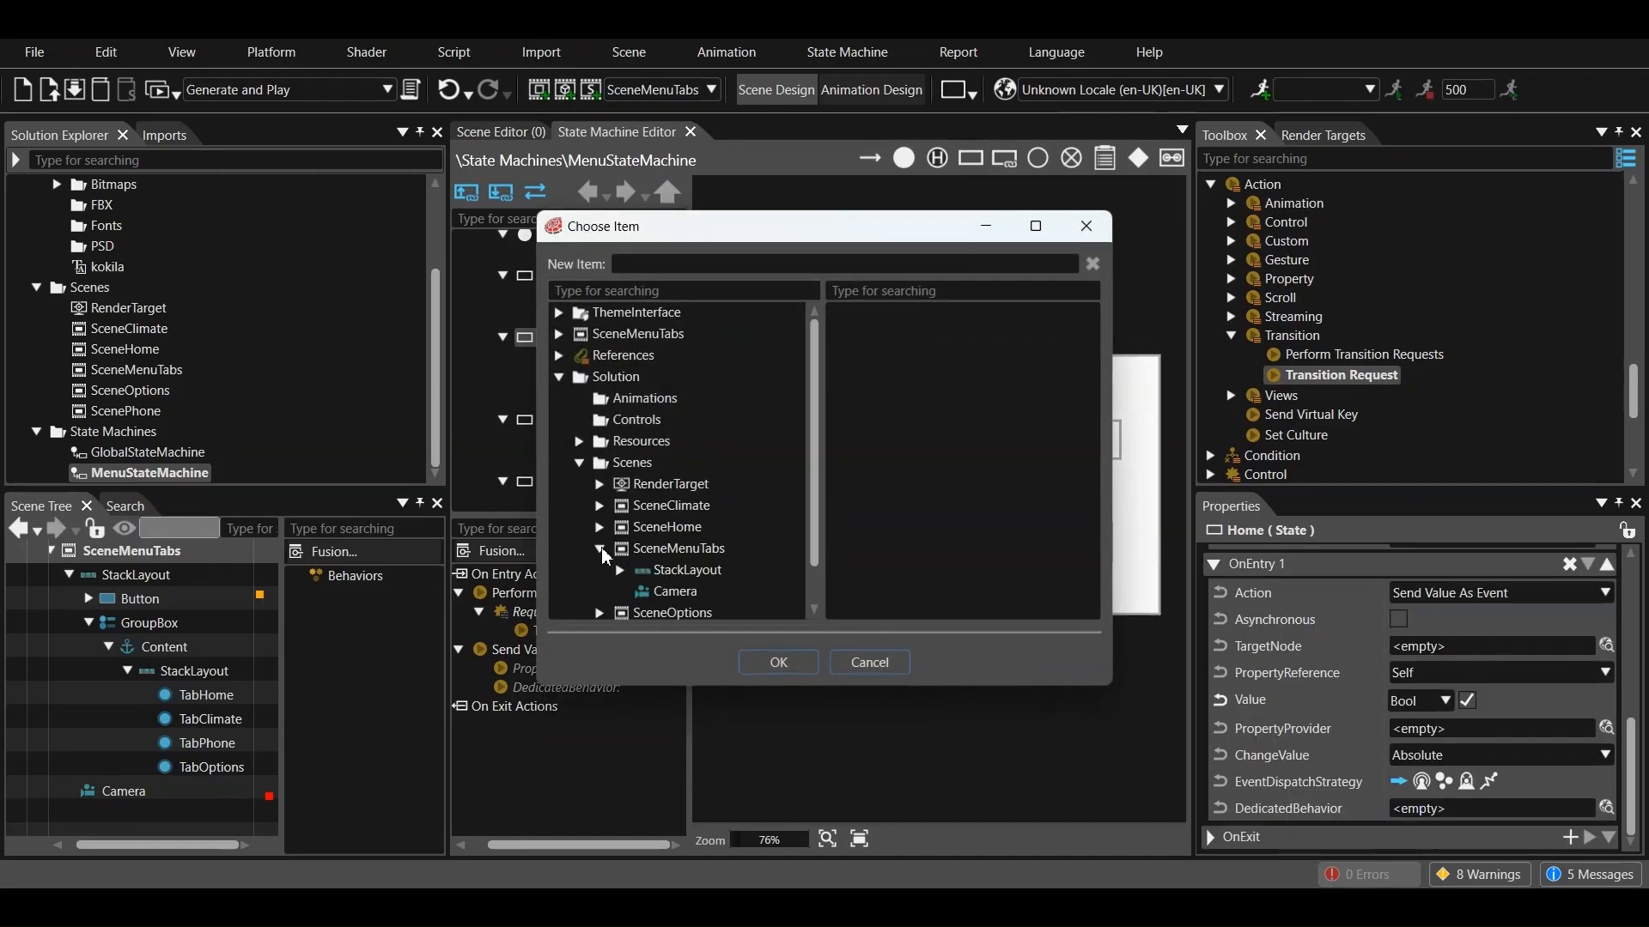
{"action": "left_click", "coordinate": [620, 572]}
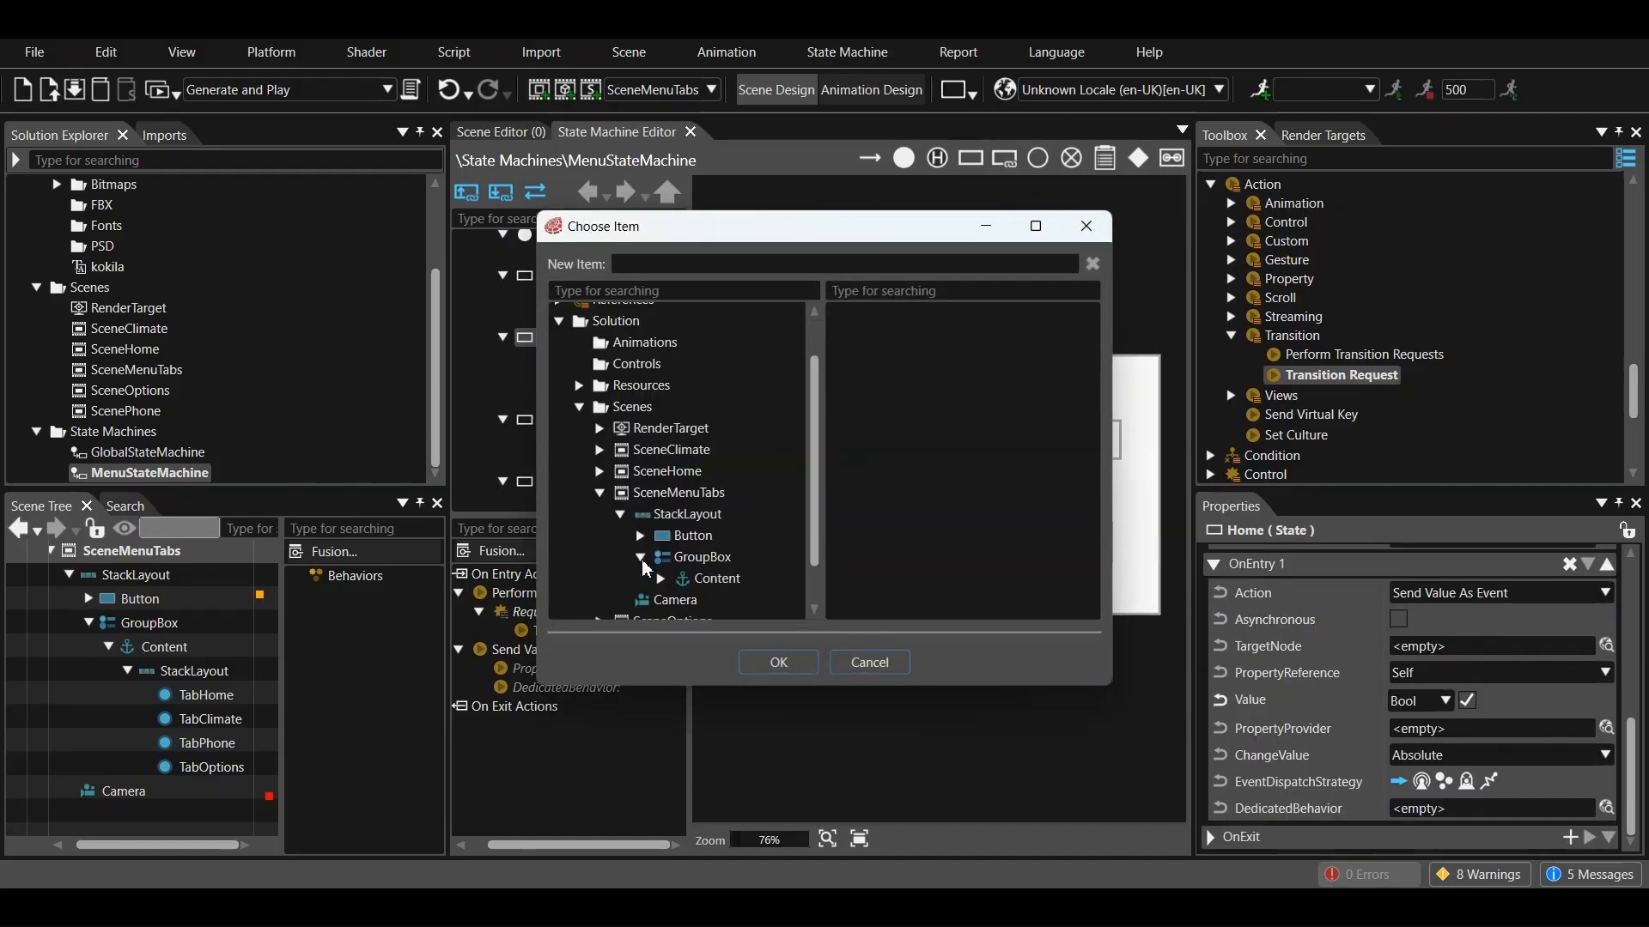
{"action": "left_click", "coordinate": [661, 523]}
{"action": "left_click", "coordinate": [680, 522]}
{"action": "left_click", "coordinate": [753, 544]}
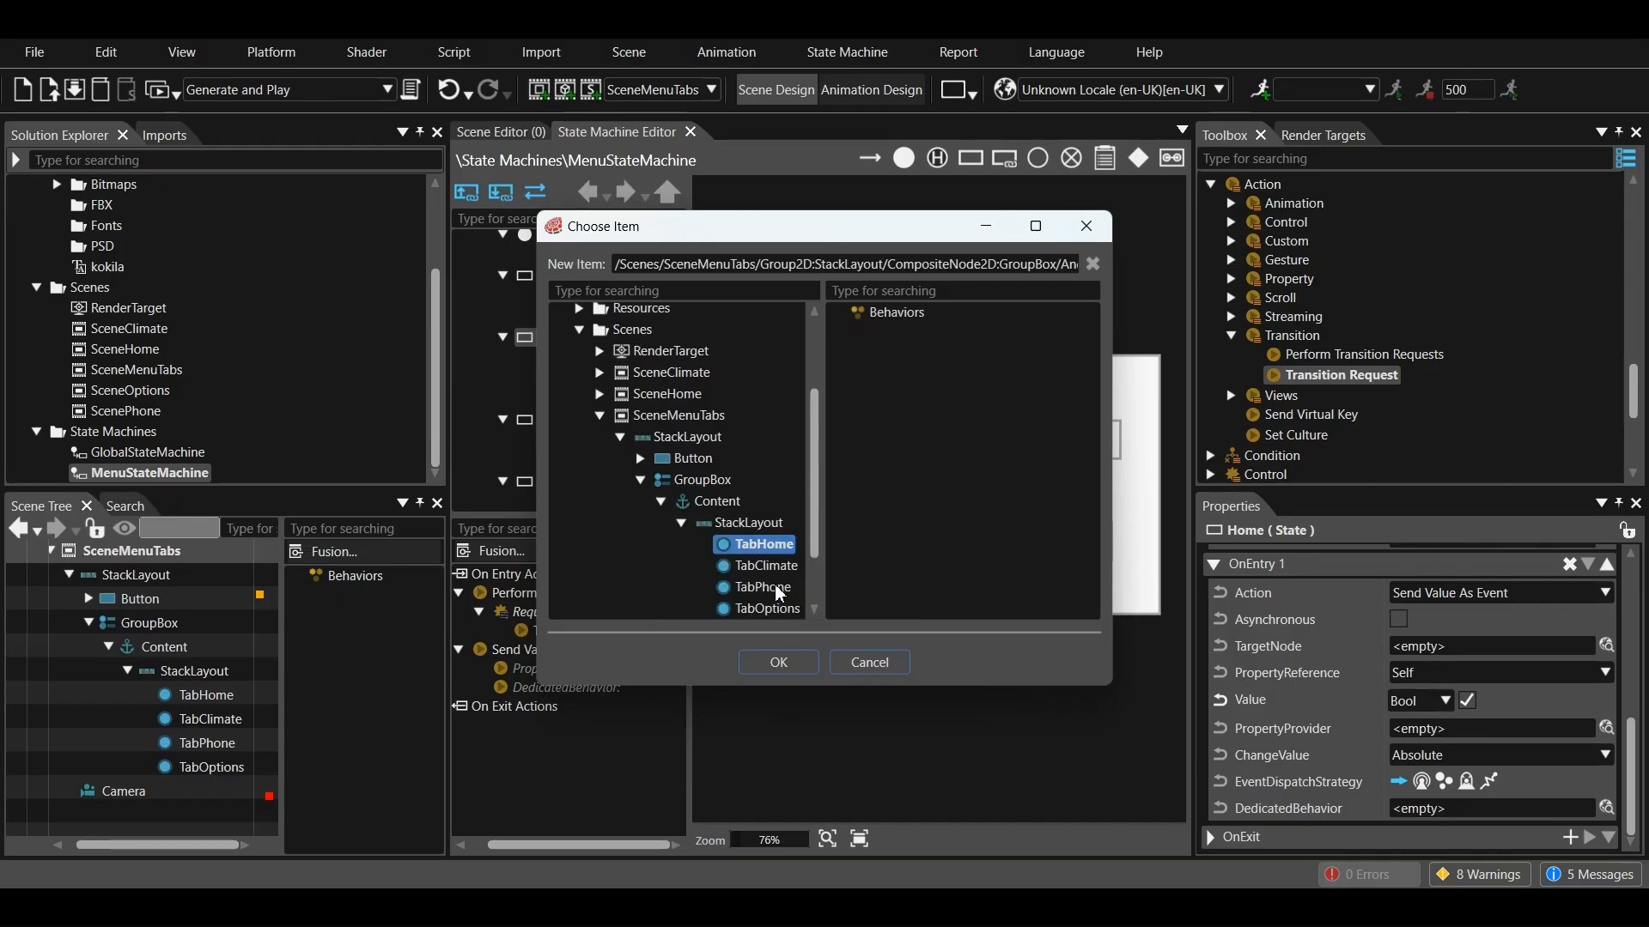
{"action": "left_click", "coordinate": [778, 662]}
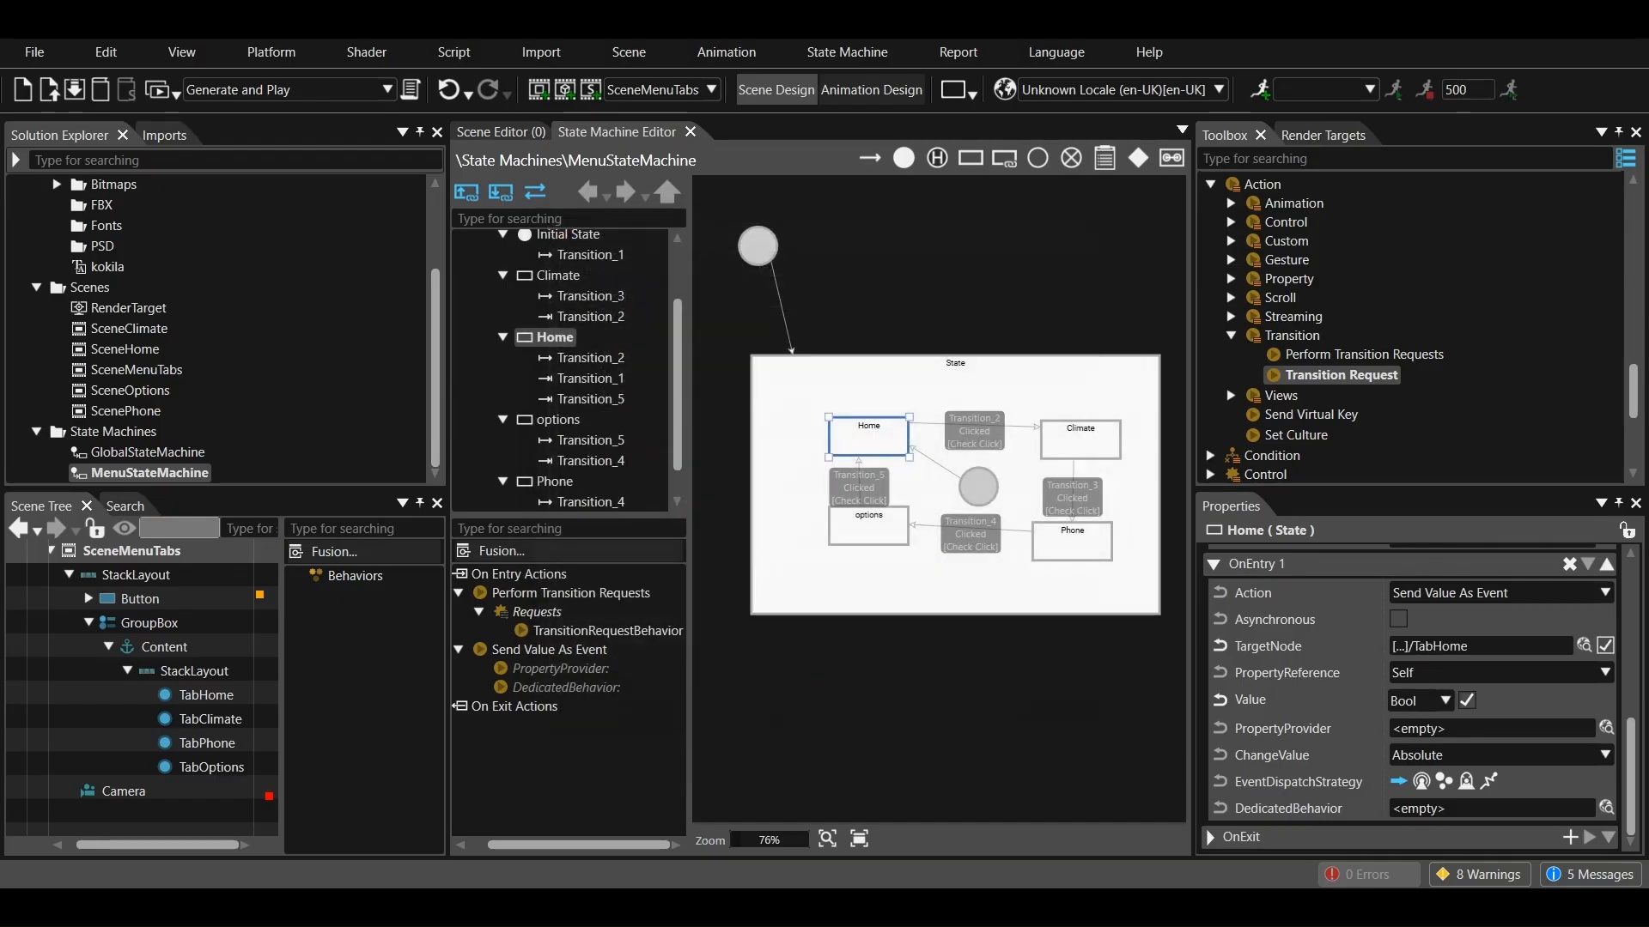
{"action": "scroll", "coordinate": [1622, 759], "scroll_direction": "up", "scroll_amount": 1}
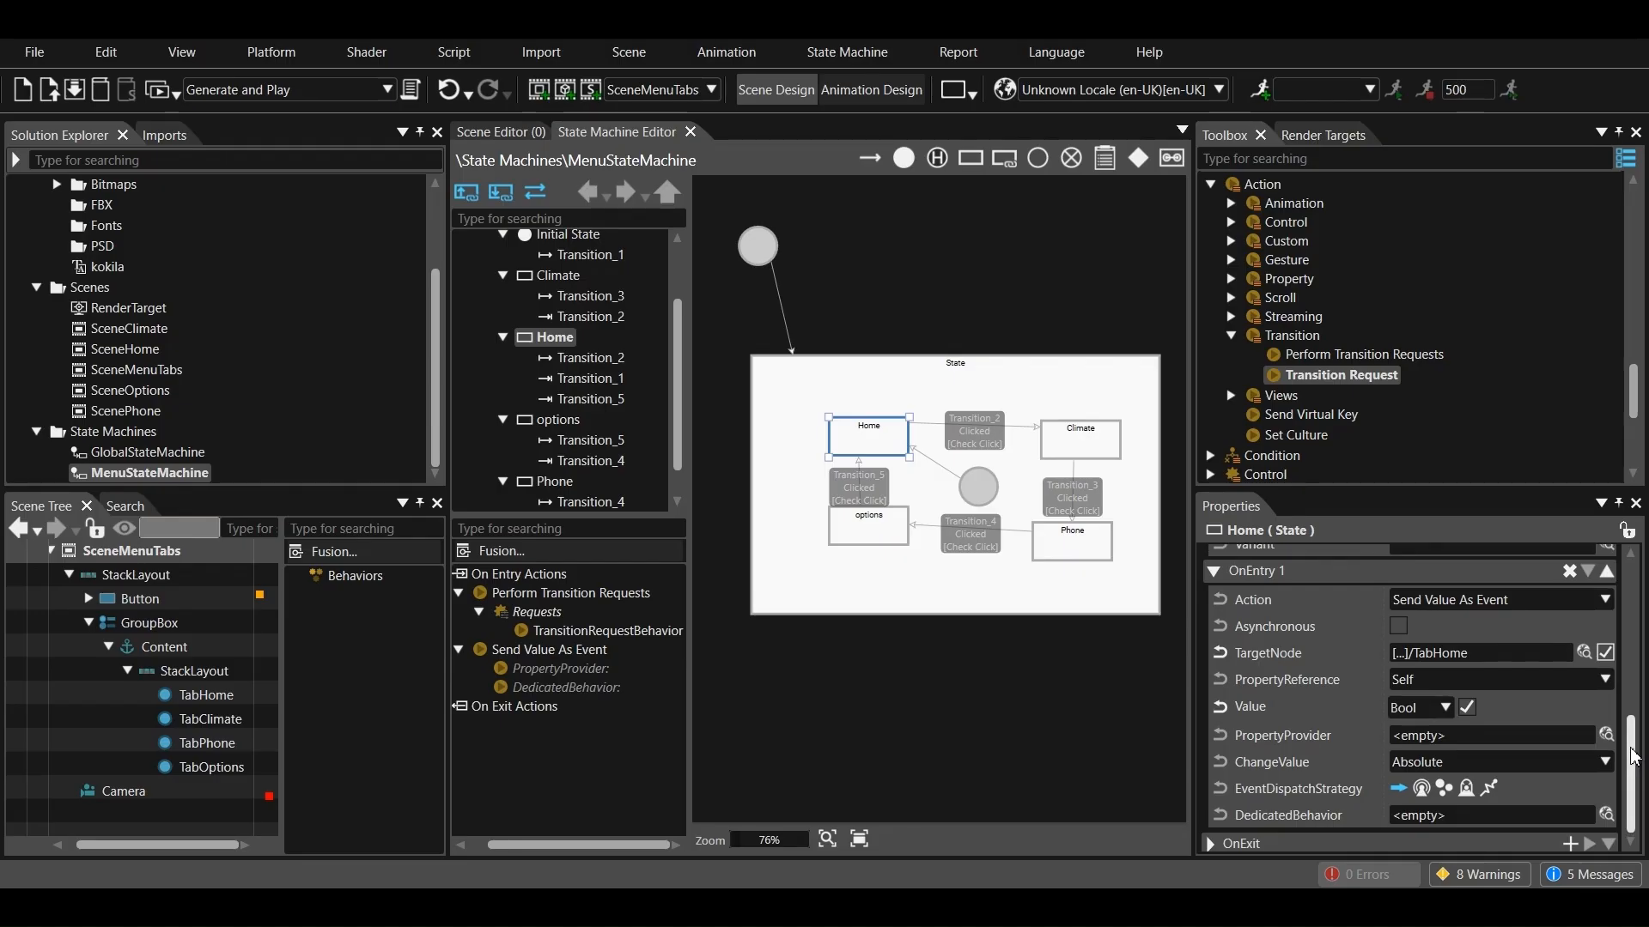
{"action": "scroll", "coordinate": [1388, 724], "scroll_direction": "down", "scroll_amount": 1}
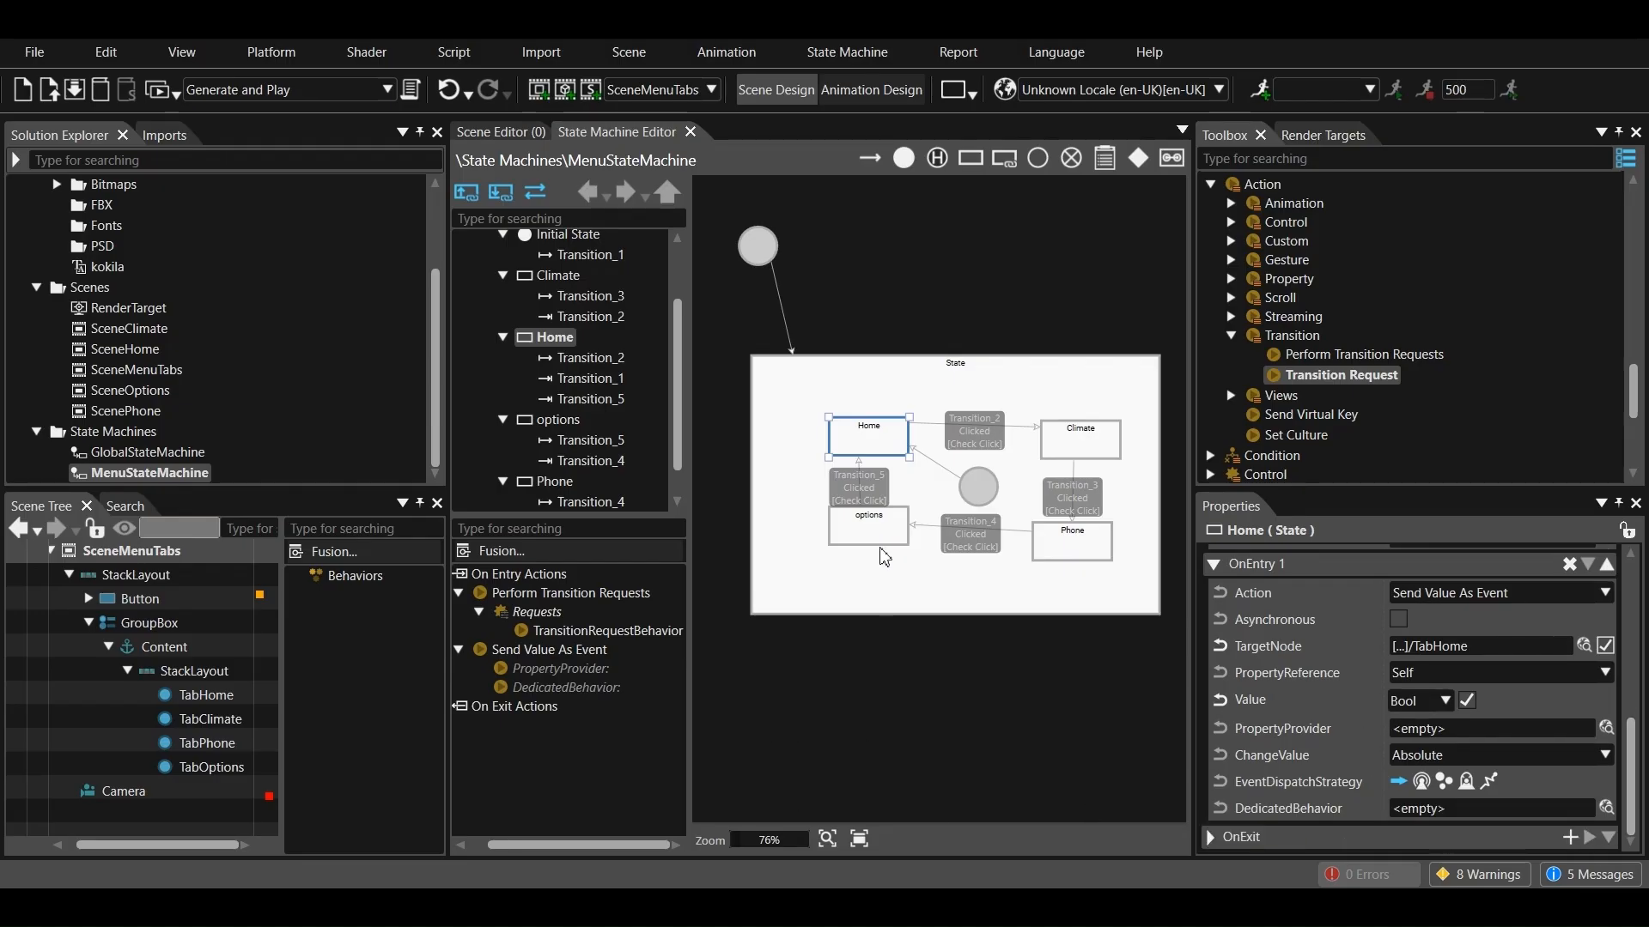
Add an on-exit Perform Transition Requests action to the Home state, with a Transition Request behavior in its Requests
{"action": "left_click", "coordinate": [1569, 838]}
{"action": "left_click", "coordinate": [1437, 727]}
{"action": "scroll", "coordinate": [1426, 620], "scroll_direction": "down", "scroll_amount": 10}
{"action": "left_click", "coordinate": [1423, 607]}
{"action": "left_click_drag", "start_coordinate": [1330, 383], "coordinate": [543, 755]}
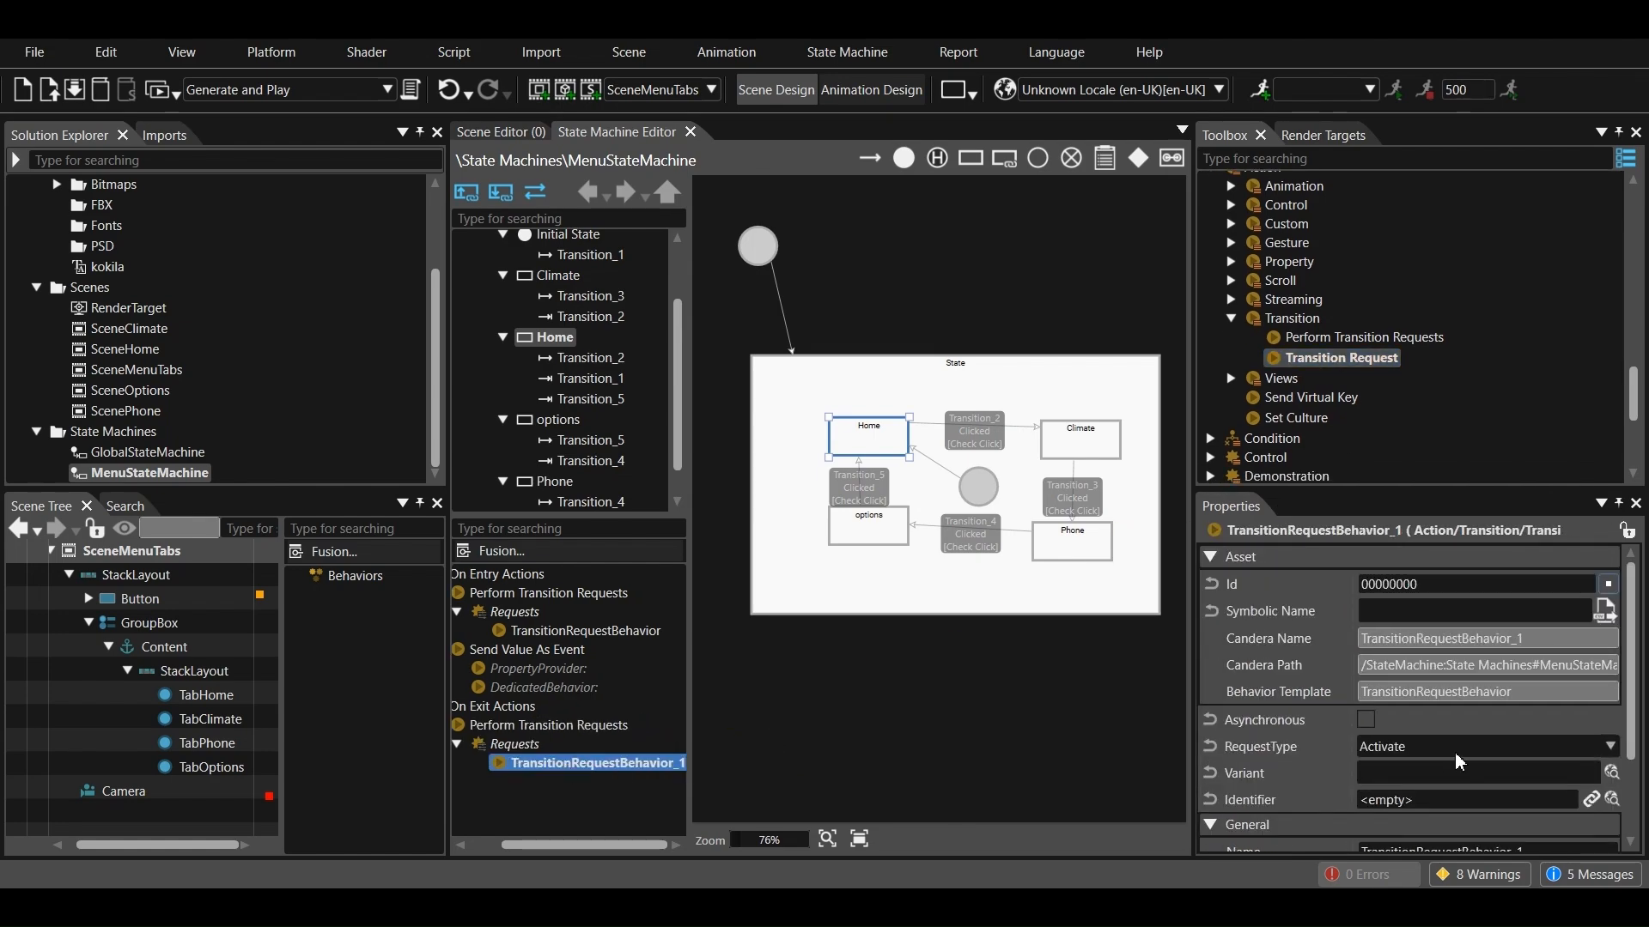
Set Home's on-exit transition request to Deactivate with /Scenes/SceneHome as its identifier
{"action": "left_click", "coordinate": [1449, 698]}
{"action": "left_click", "coordinate": [1449, 735]}
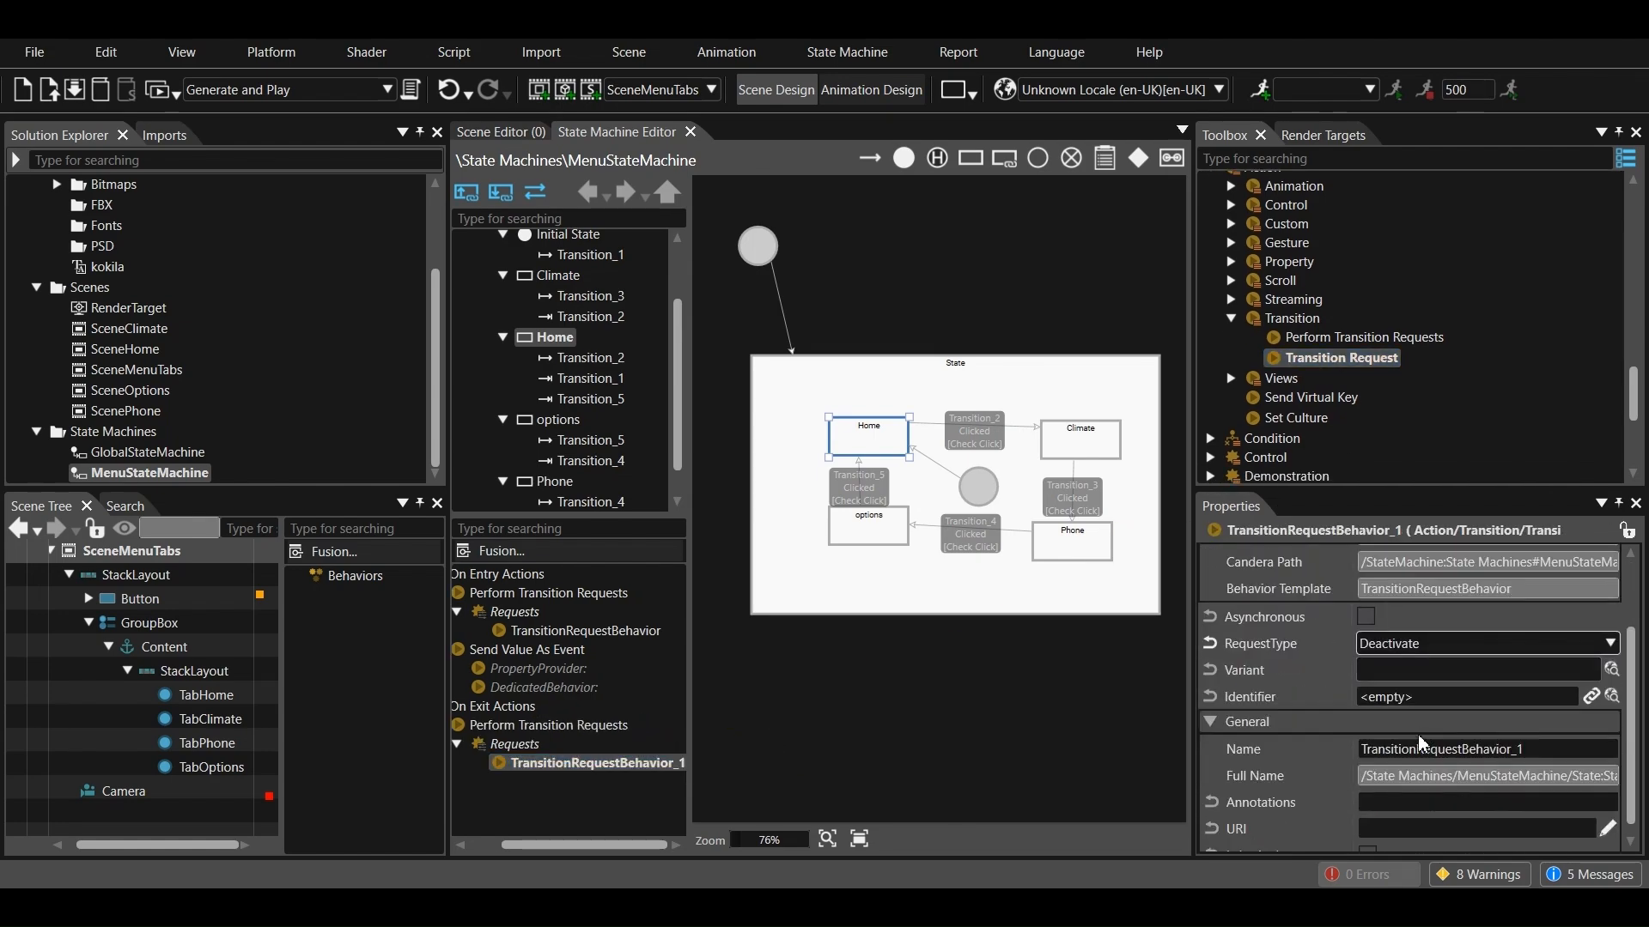
{"action": "left_click", "coordinate": [1613, 696]}
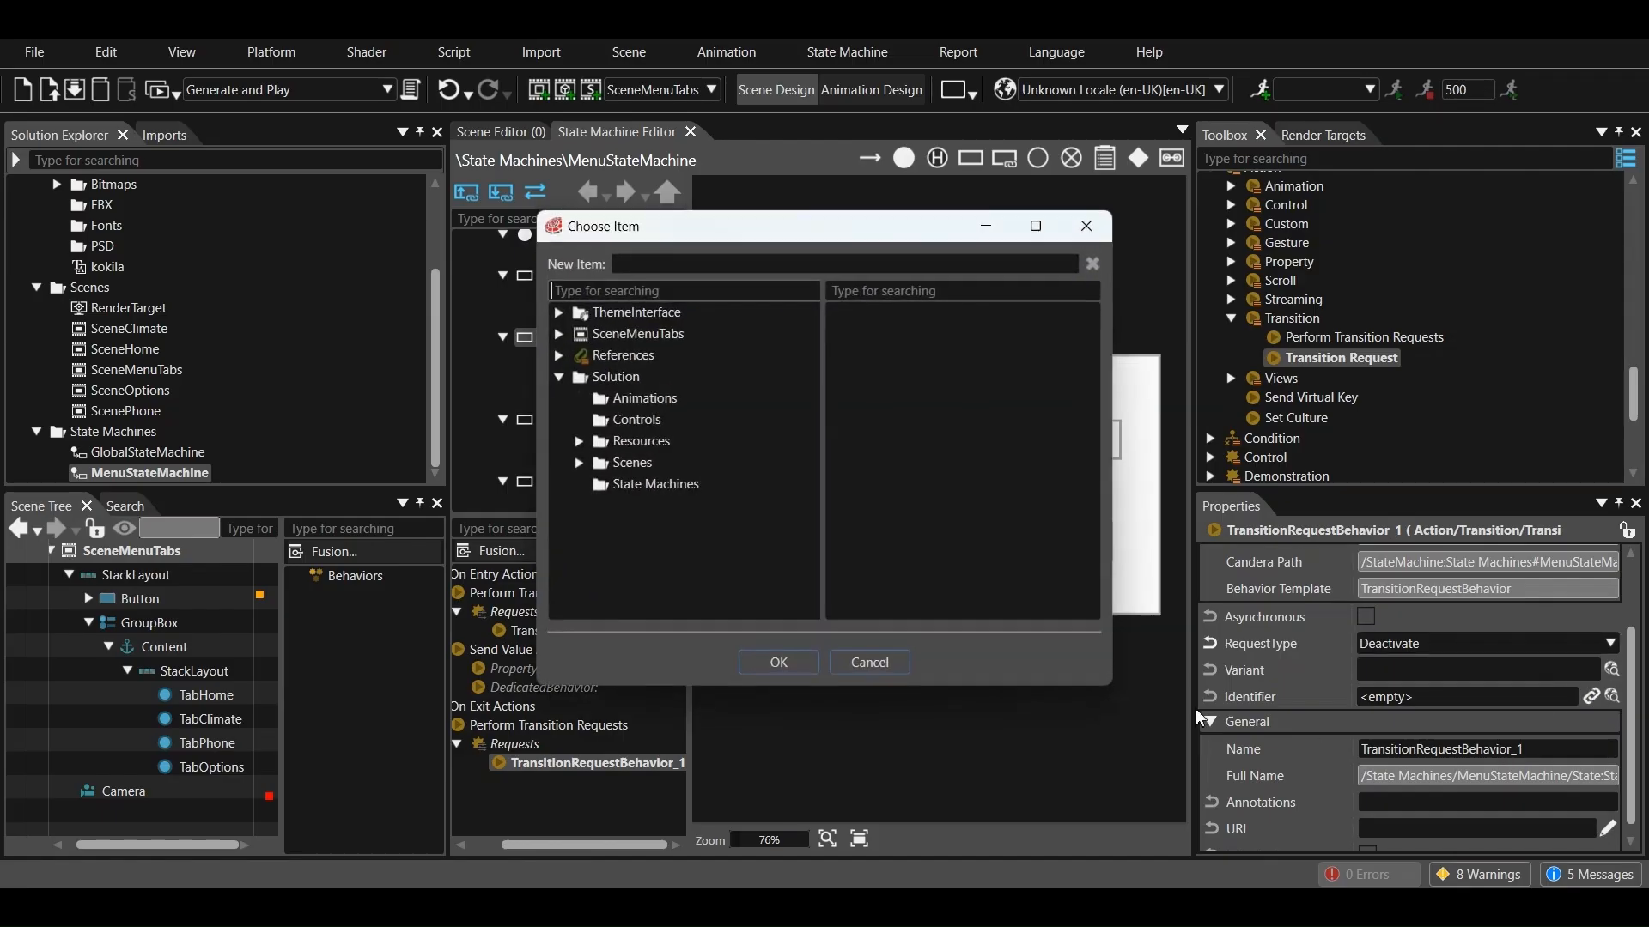
{"action": "left_click", "coordinate": [589, 462]}
{"action": "left_click", "coordinate": [652, 526]}
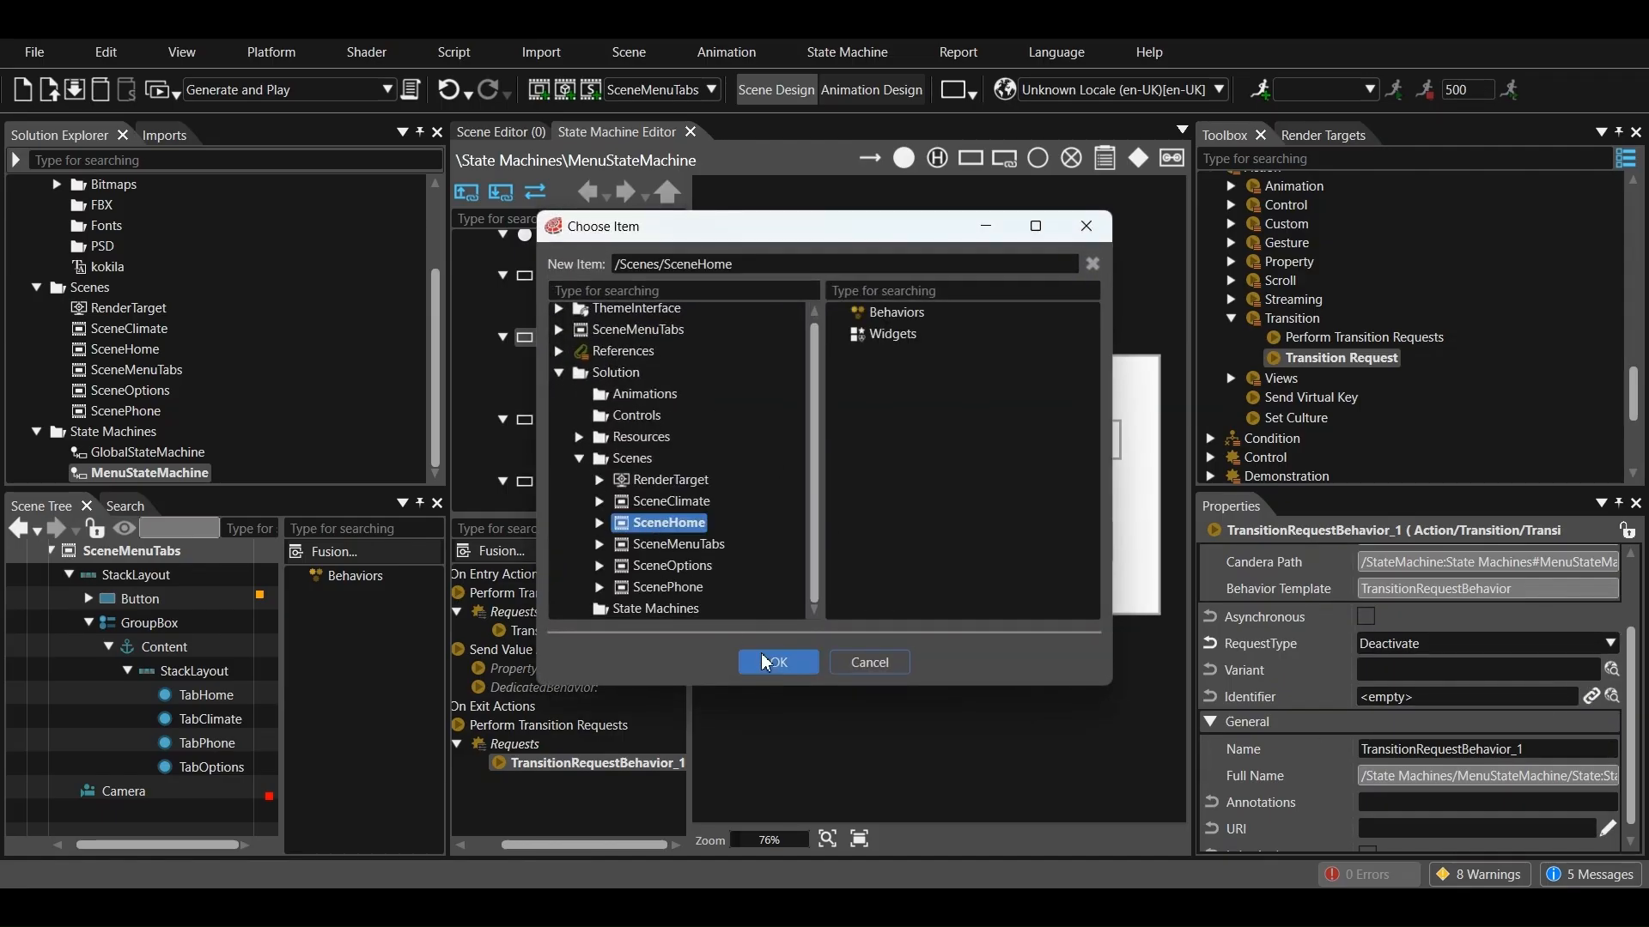
{"action": "left_click", "coordinate": [759, 661]}
Add an on-entry Perform Transition Requests action to the Climate state, with a Transition Request behavior in its Requests
{"action": "left_click", "coordinate": [1068, 445]}
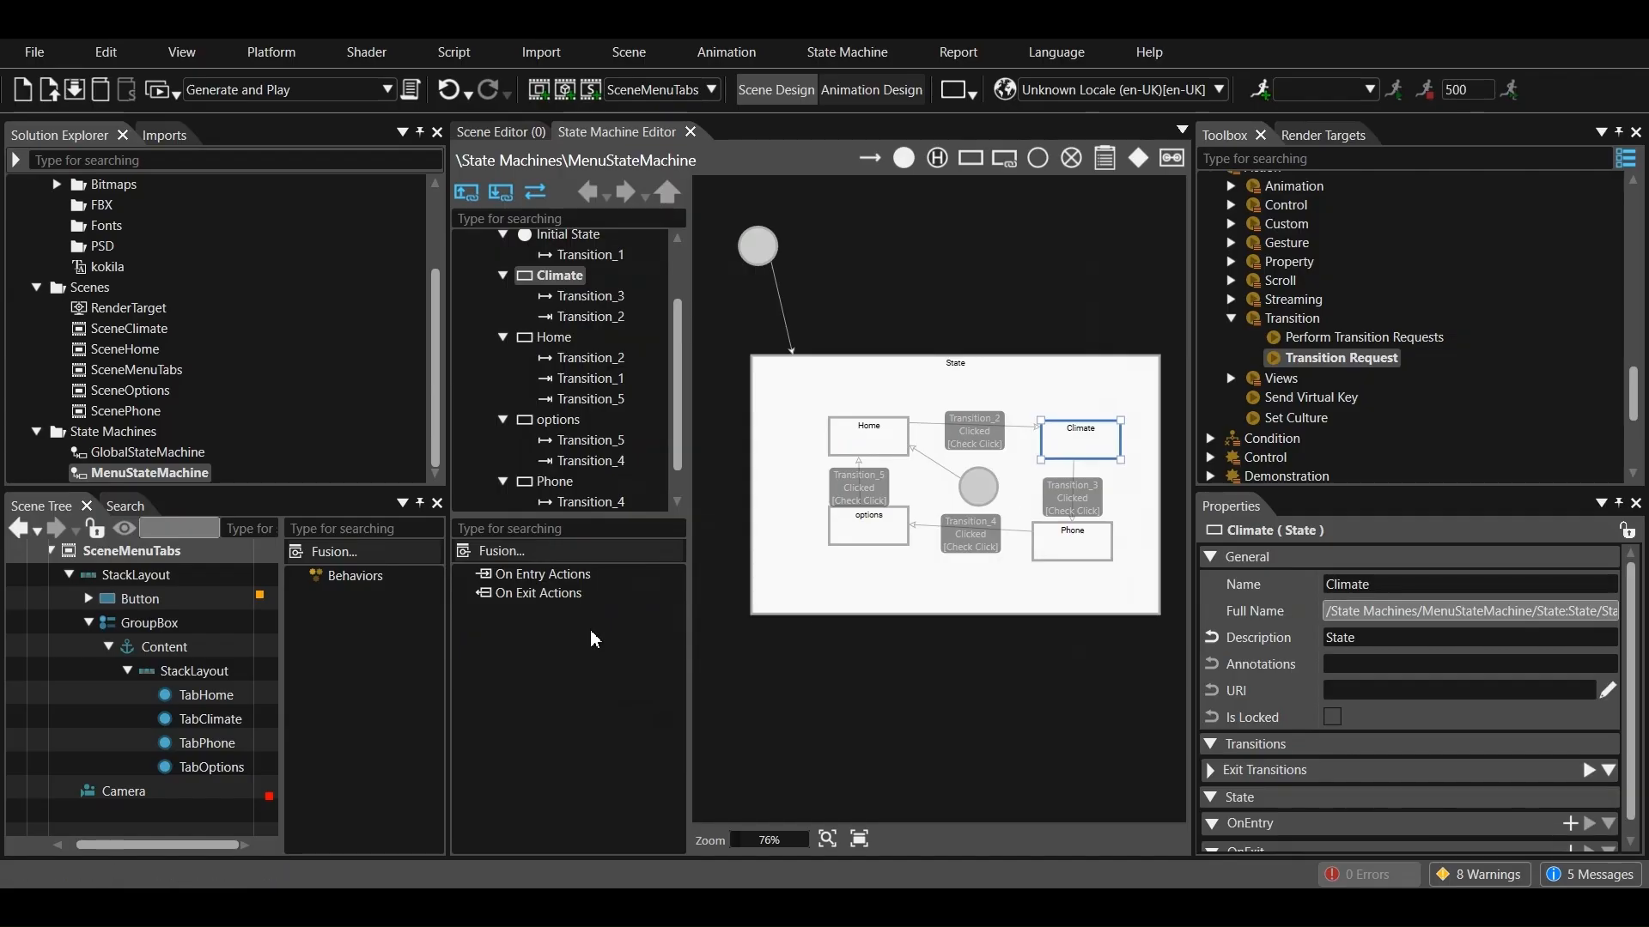
{"action": "scroll", "coordinate": [1502, 665], "scroll_direction": "down", "scroll_amount": 1}
{"action": "left_click", "coordinate": [1569, 805]}
{"action": "scroll", "coordinate": [1526, 764], "scroll_direction": "down", "scroll_amount": 5}
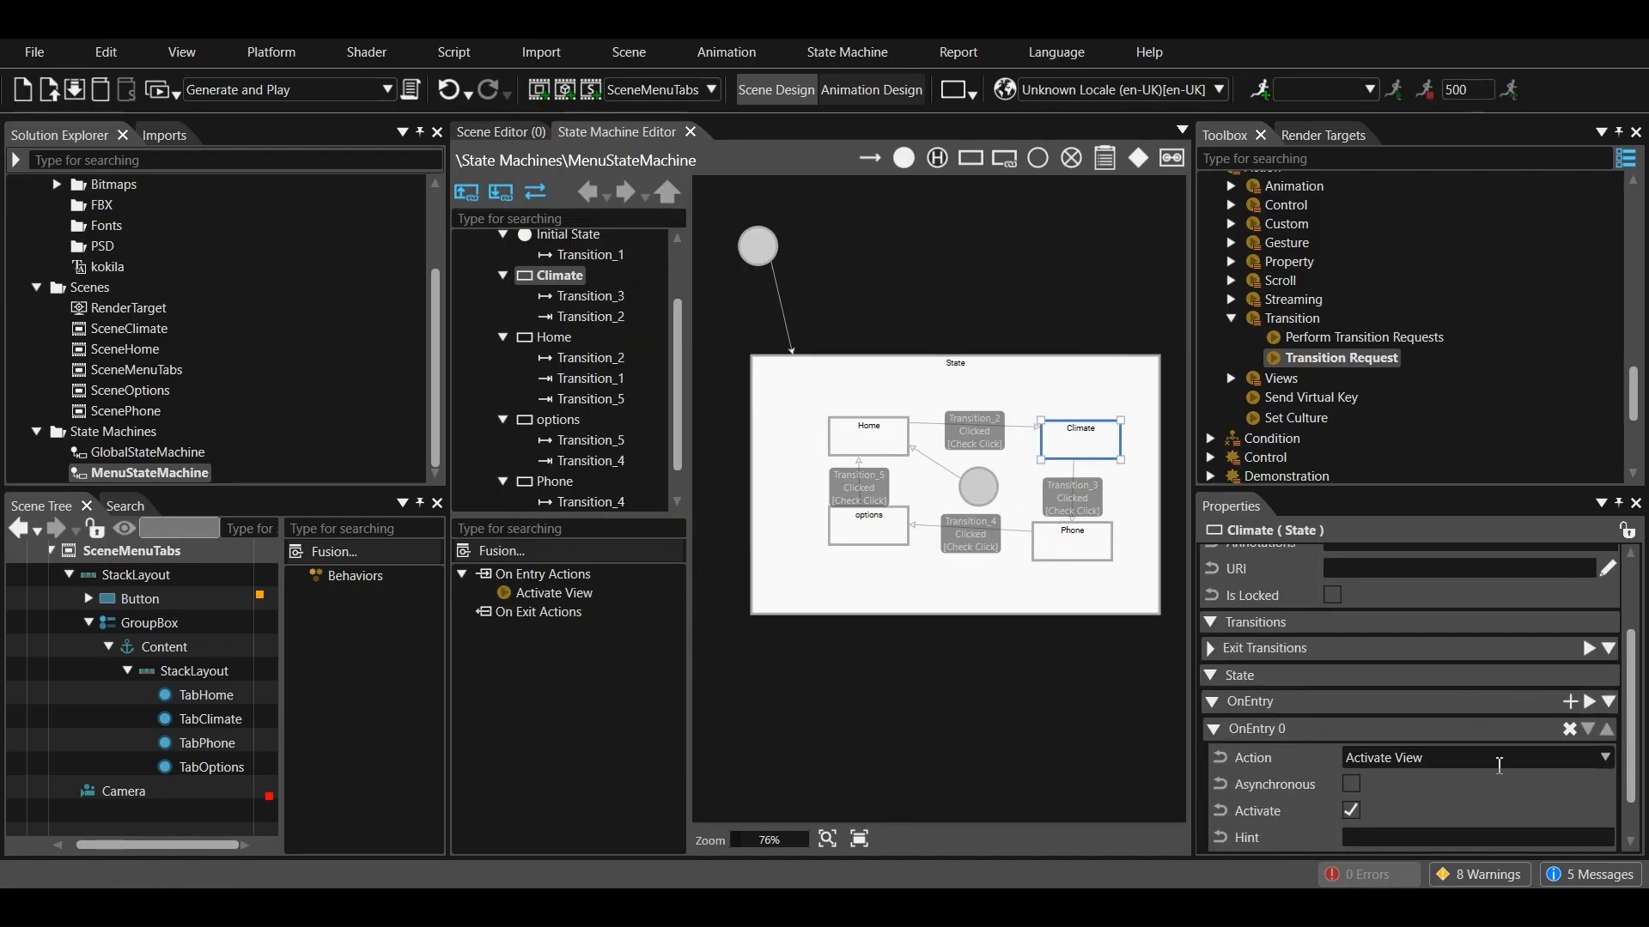
{"action": "left_click", "coordinate": [1496, 758]}
{"action": "scroll", "coordinate": [1446, 699], "scroll_direction": "down", "scroll_amount": 6}
{"action": "left_click", "coordinate": [1425, 644]}
{"action": "left_click", "coordinate": [1327, 360]}
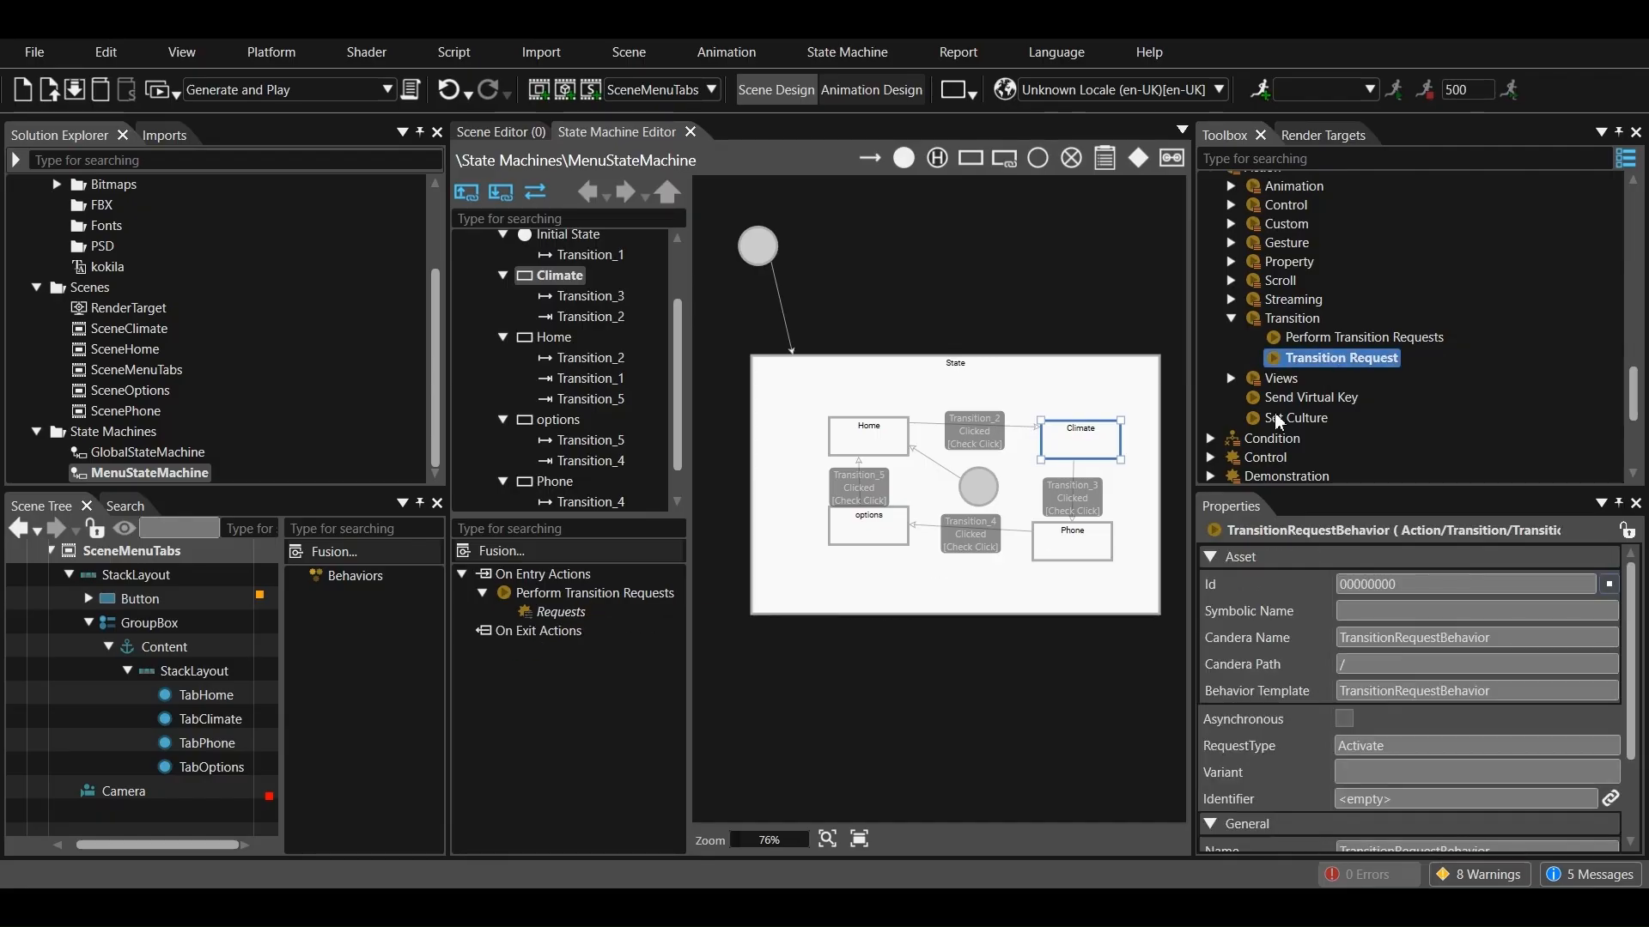
{"action": "left_click_drag", "start_coordinate": [1313, 368], "coordinate": [561, 612]}
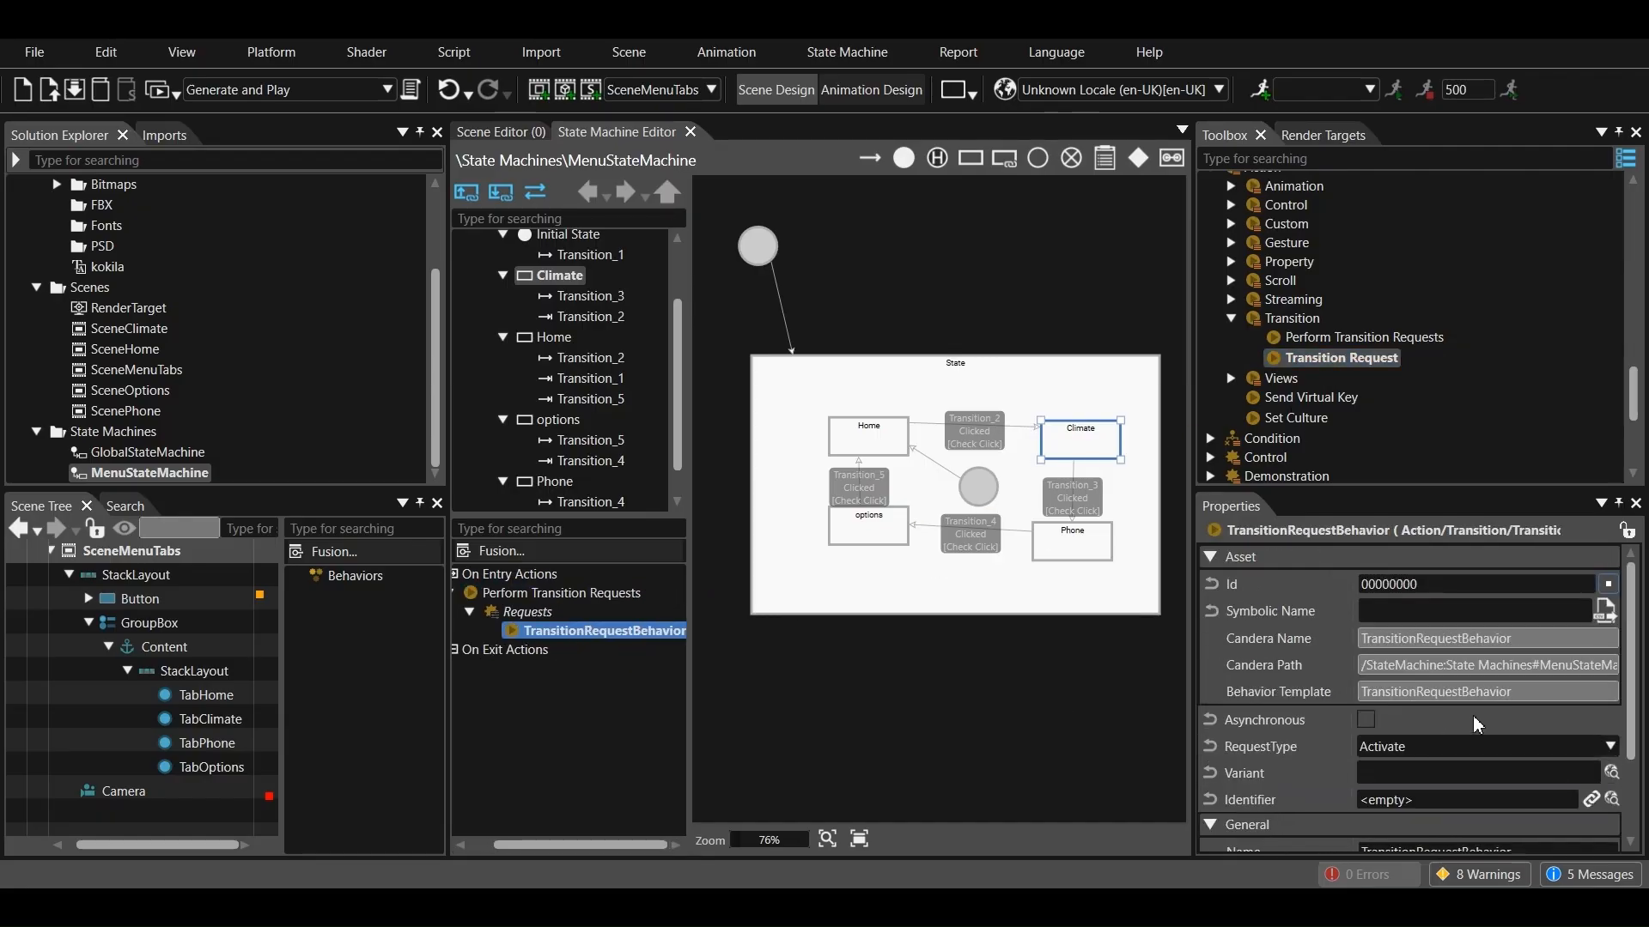
Set the identifier of Climate's on-entry transition request to the SceneClimate scene
{"action": "left_click", "coordinate": [1612, 748]}
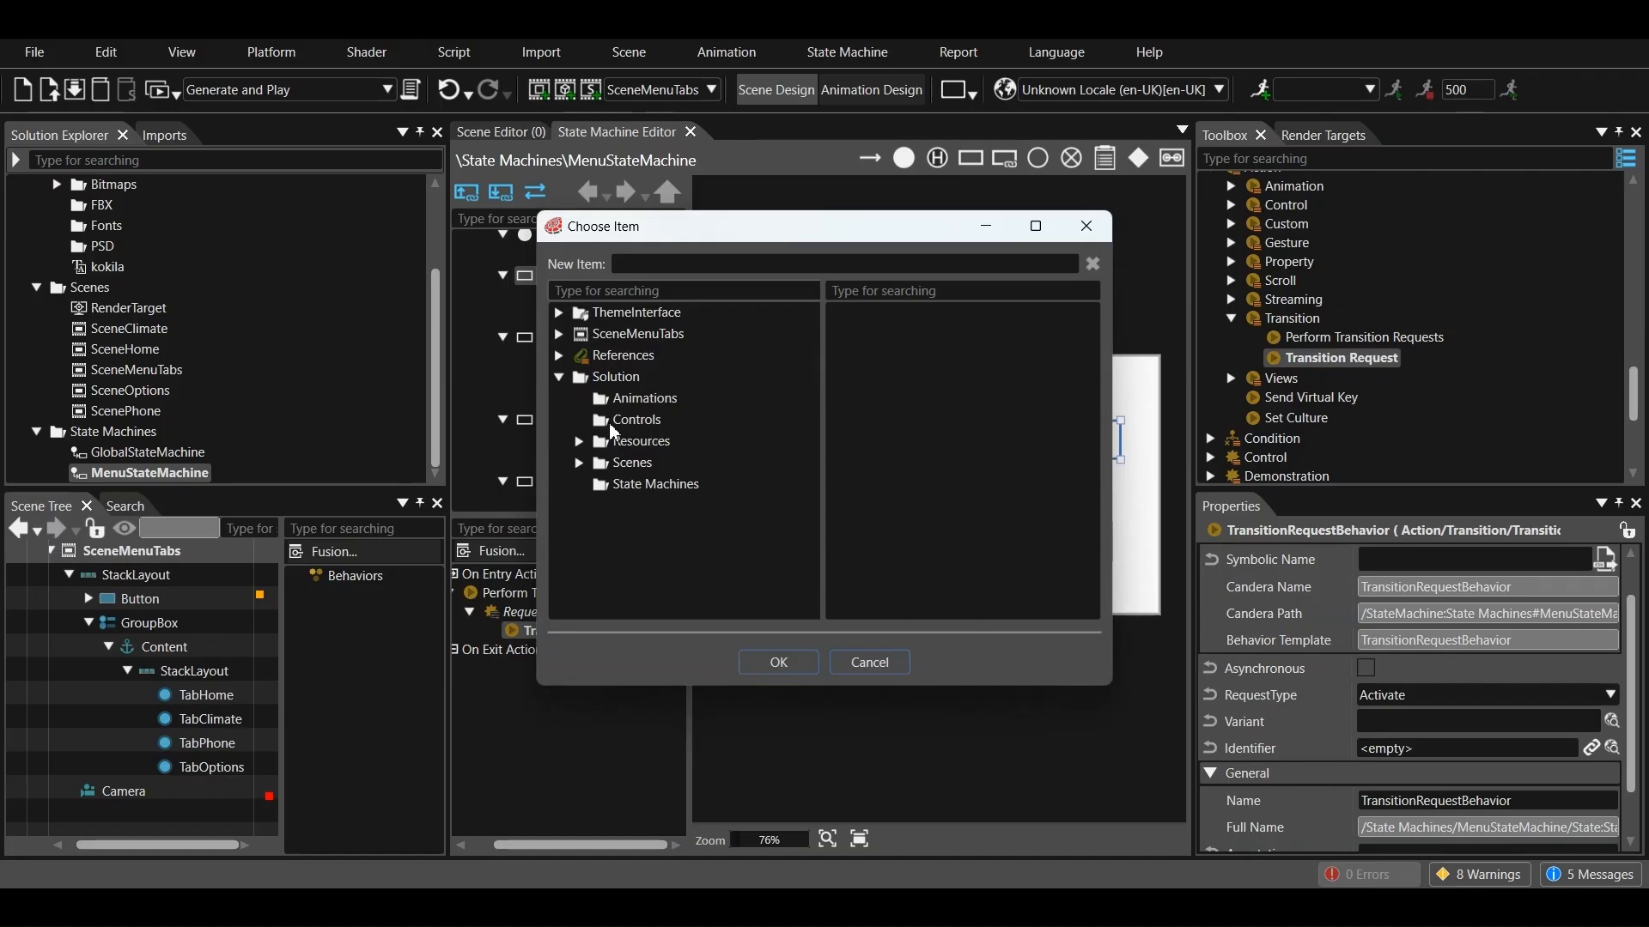
{"action": "left_click", "coordinate": [581, 464]}
{"action": "left_click", "coordinate": [680, 509]}
{"action": "left_click", "coordinate": [776, 662]}
{"action": "scroll", "coordinate": [1496, 710], "scroll_direction": "down", "scroll_amount": 1}
{"action": "scroll", "coordinate": [1528, 684], "scroll_direction": "up", "scroll_amount": 3}
{"action": "scroll", "coordinate": [1528, 684], "scroll_direction": "down", "scroll_amount": 2}
Add a second on-entry action to the Climate state and make it Send Value As Event
{"action": "left_click", "coordinate": [1079, 441]}
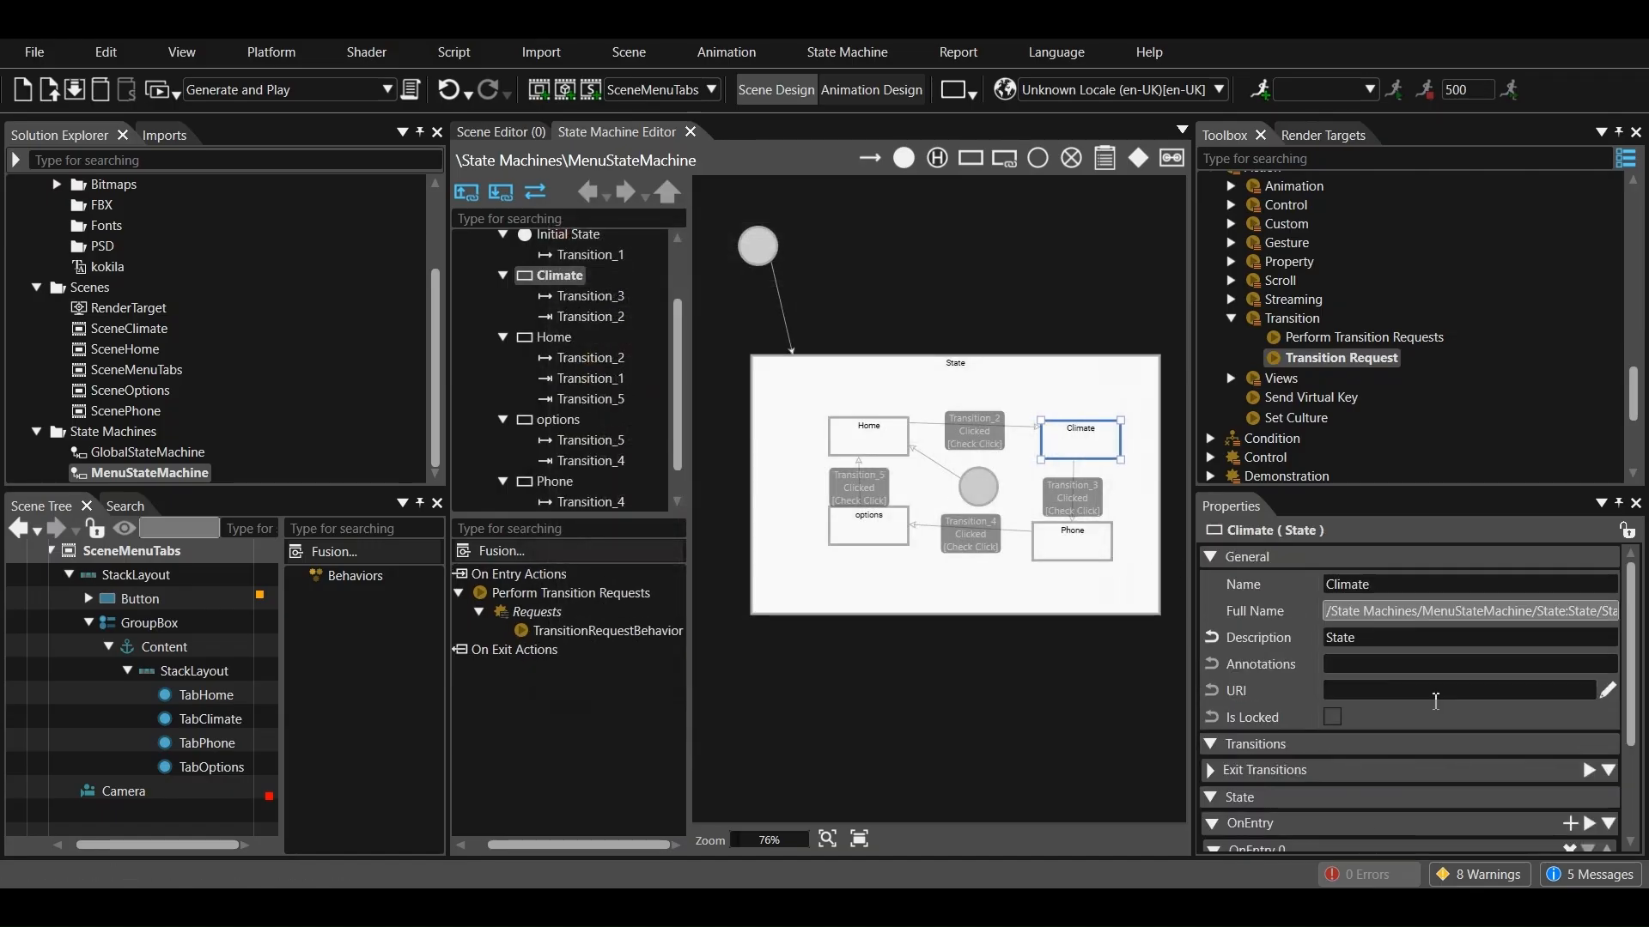
{"action": "scroll", "coordinate": [1539, 783], "scroll_direction": "down", "scroll_amount": 1}
{"action": "left_click", "coordinate": [1567, 772]}
{"action": "scroll", "coordinate": [1382, 773], "scroll_direction": "down", "scroll_amount": 1}
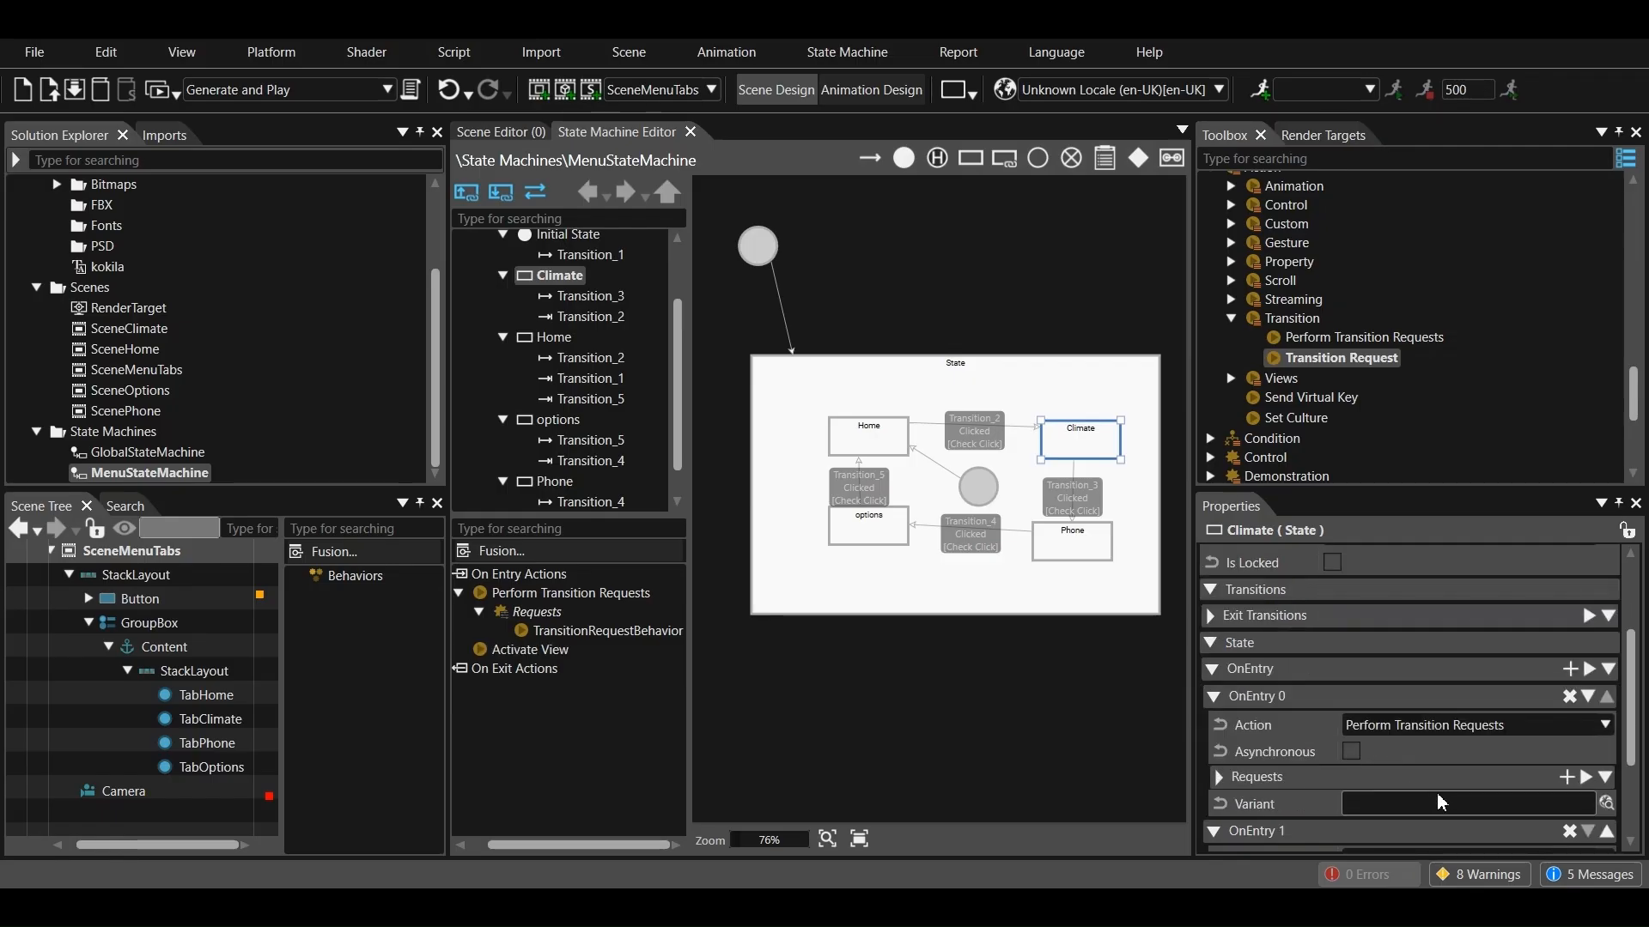
{"action": "scroll", "coordinate": [1444, 805], "scroll_direction": "down", "scroll_amount": 1}
{"action": "left_click", "coordinate": [1481, 806]}
{"action": "left_click", "coordinate": [1326, 640]}
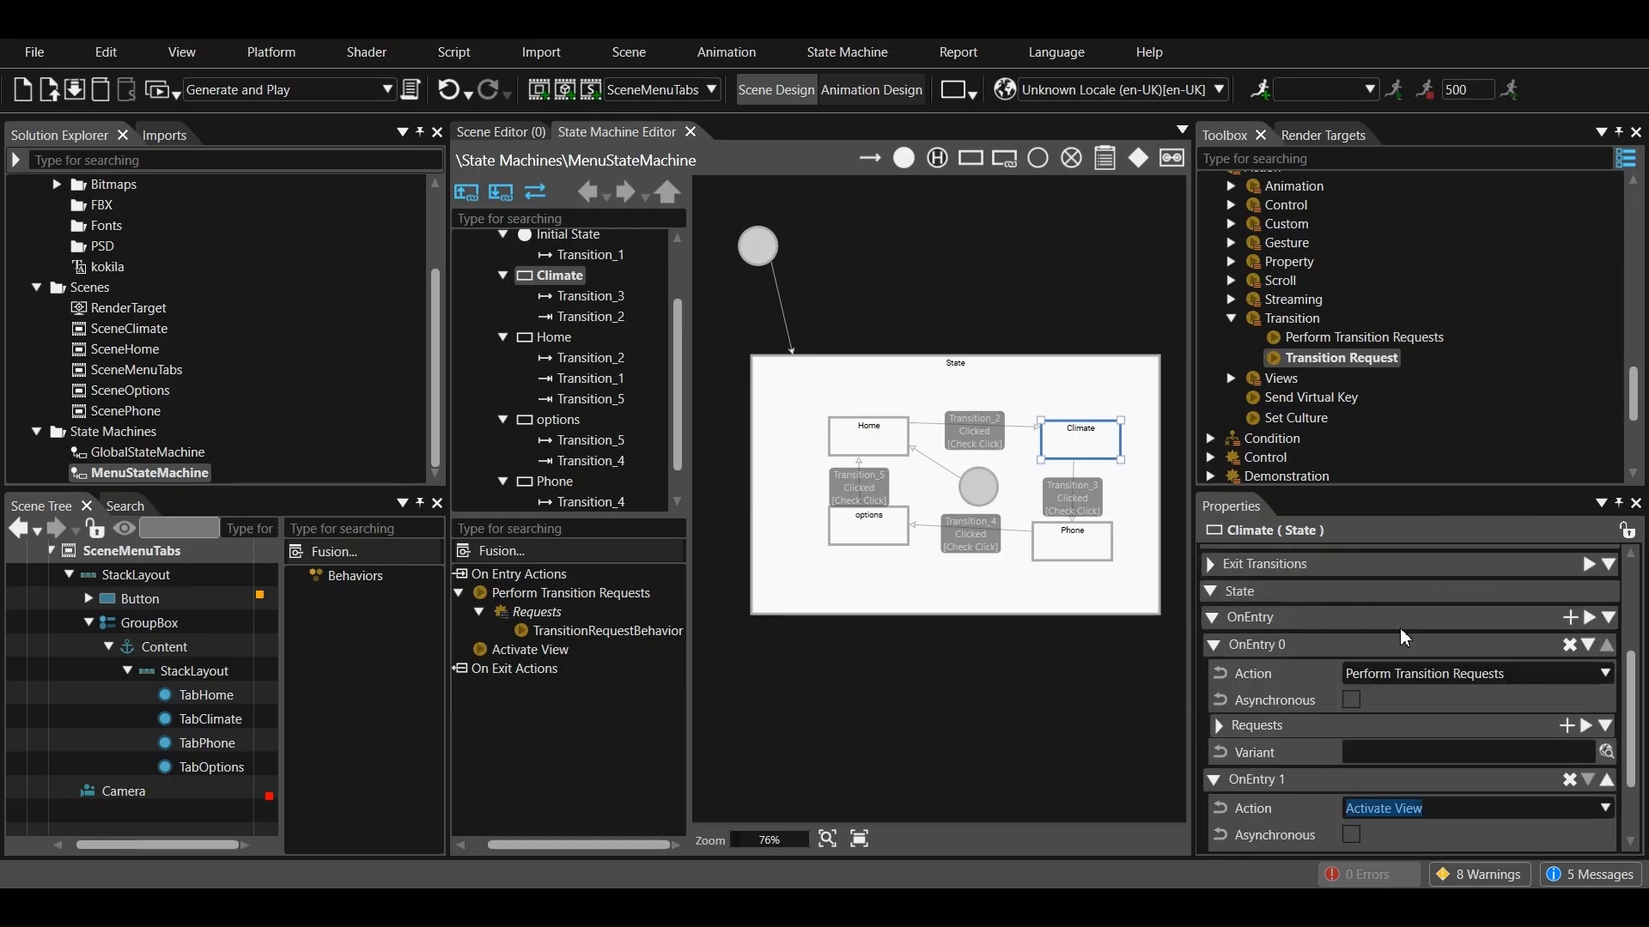
Change the value type of Climate's Send Value As Event action to Bool and enable the value
{"action": "scroll", "coordinate": [1419, 753], "scroll_direction": "down", "scroll_amount": 2}
{"action": "left_click", "coordinate": [1418, 813]}
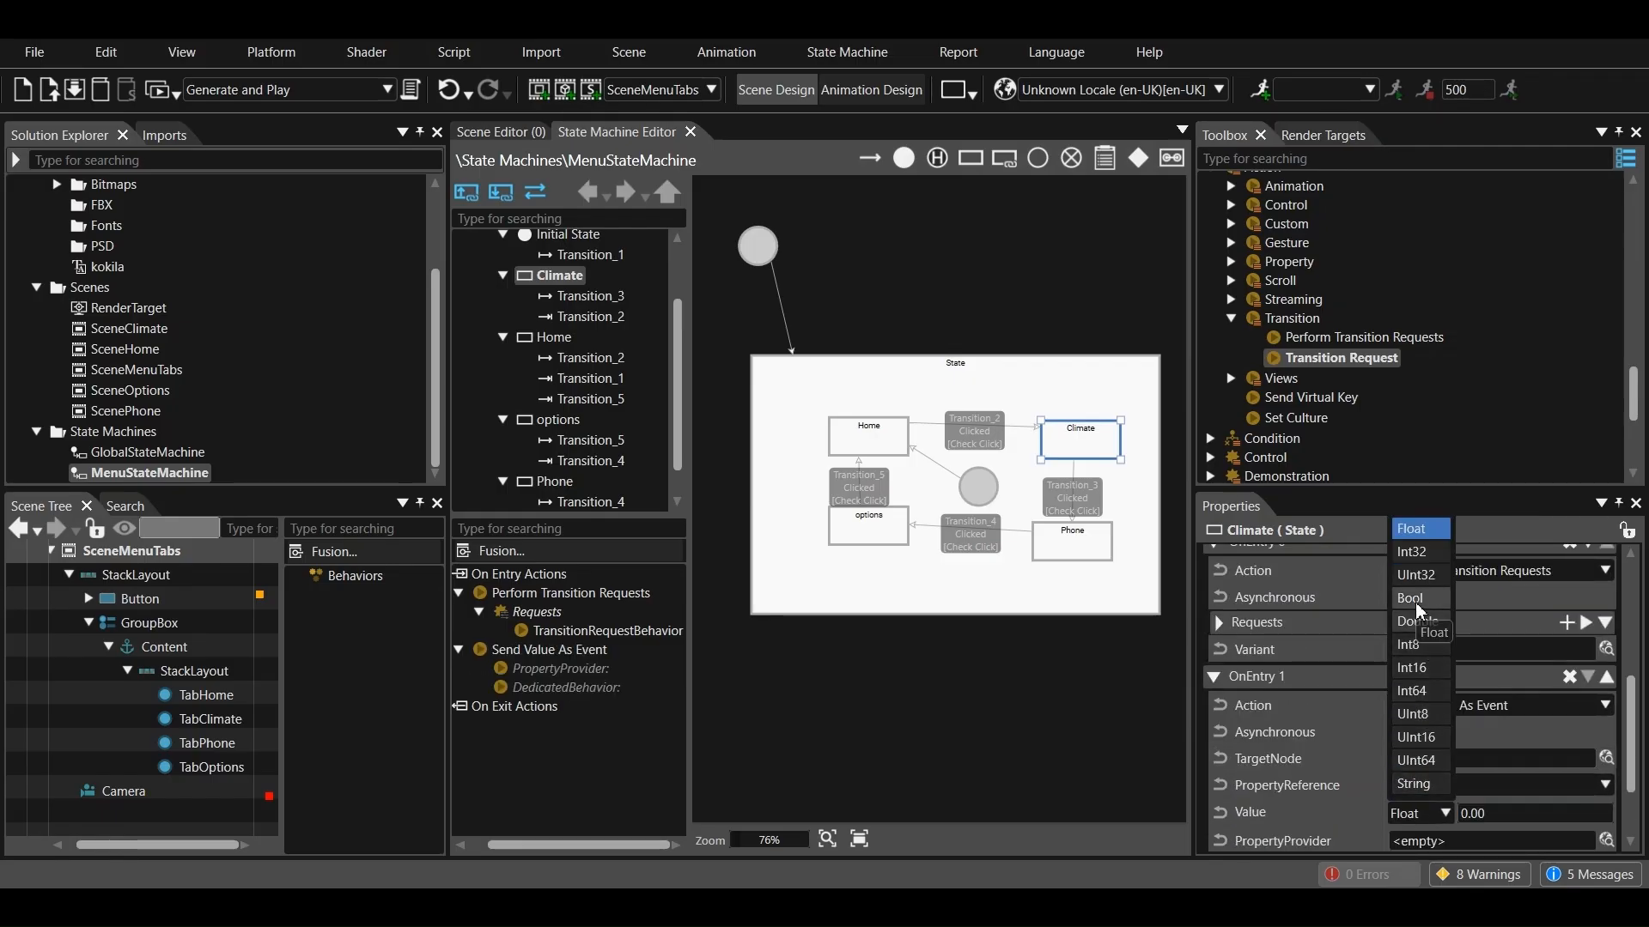
{"action": "left_click", "coordinate": [1415, 528]}
Set the target node of Climate's Send Value As Event action to TabClimate from the SceneMenuTabs scene
{"action": "scroll", "coordinate": [1474, 734], "scroll_direction": "down", "scroll_amount": 2}
{"action": "left_click", "coordinate": [1604, 655]}
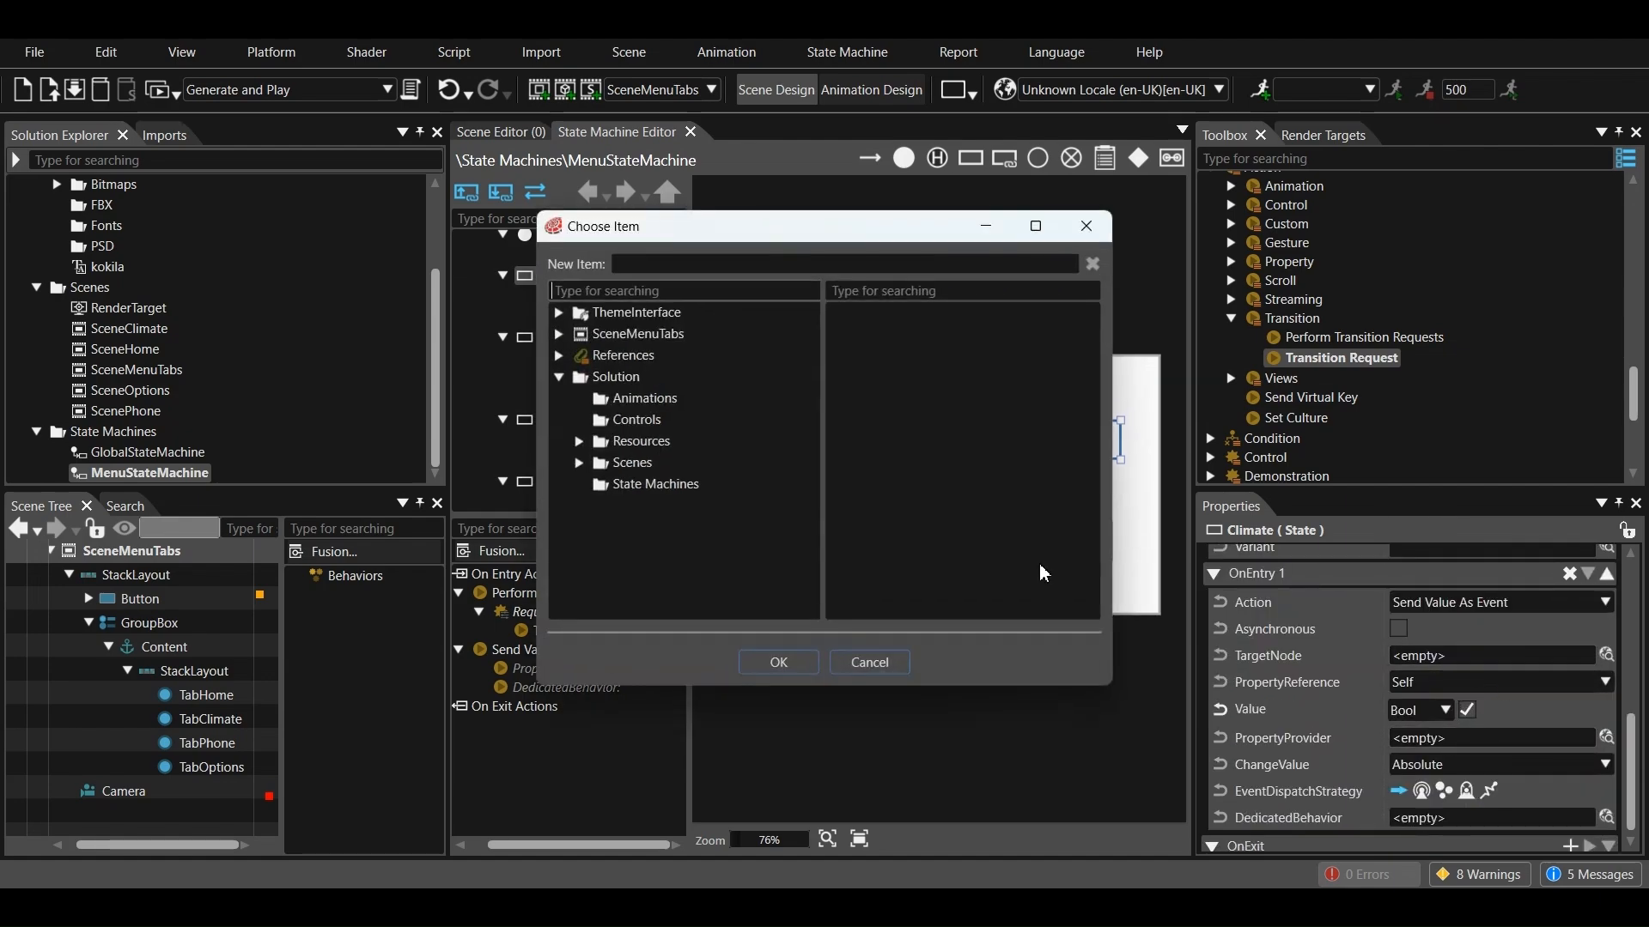
{"action": "left_click", "coordinate": [579, 463]}
{"action": "left_click", "coordinate": [599, 548]}
{"action": "left_click", "coordinate": [640, 612]}
{"action": "scroll", "coordinate": [672, 570], "scroll_direction": "down", "scroll_amount": 2}
{"action": "left_click", "coordinate": [661, 523]}
{"action": "scroll", "coordinate": [672, 543], "scroll_direction": "down", "scroll_amount": 1}
{"action": "left_click", "coordinate": [681, 522]}
{"action": "left_click", "coordinate": [737, 565]}
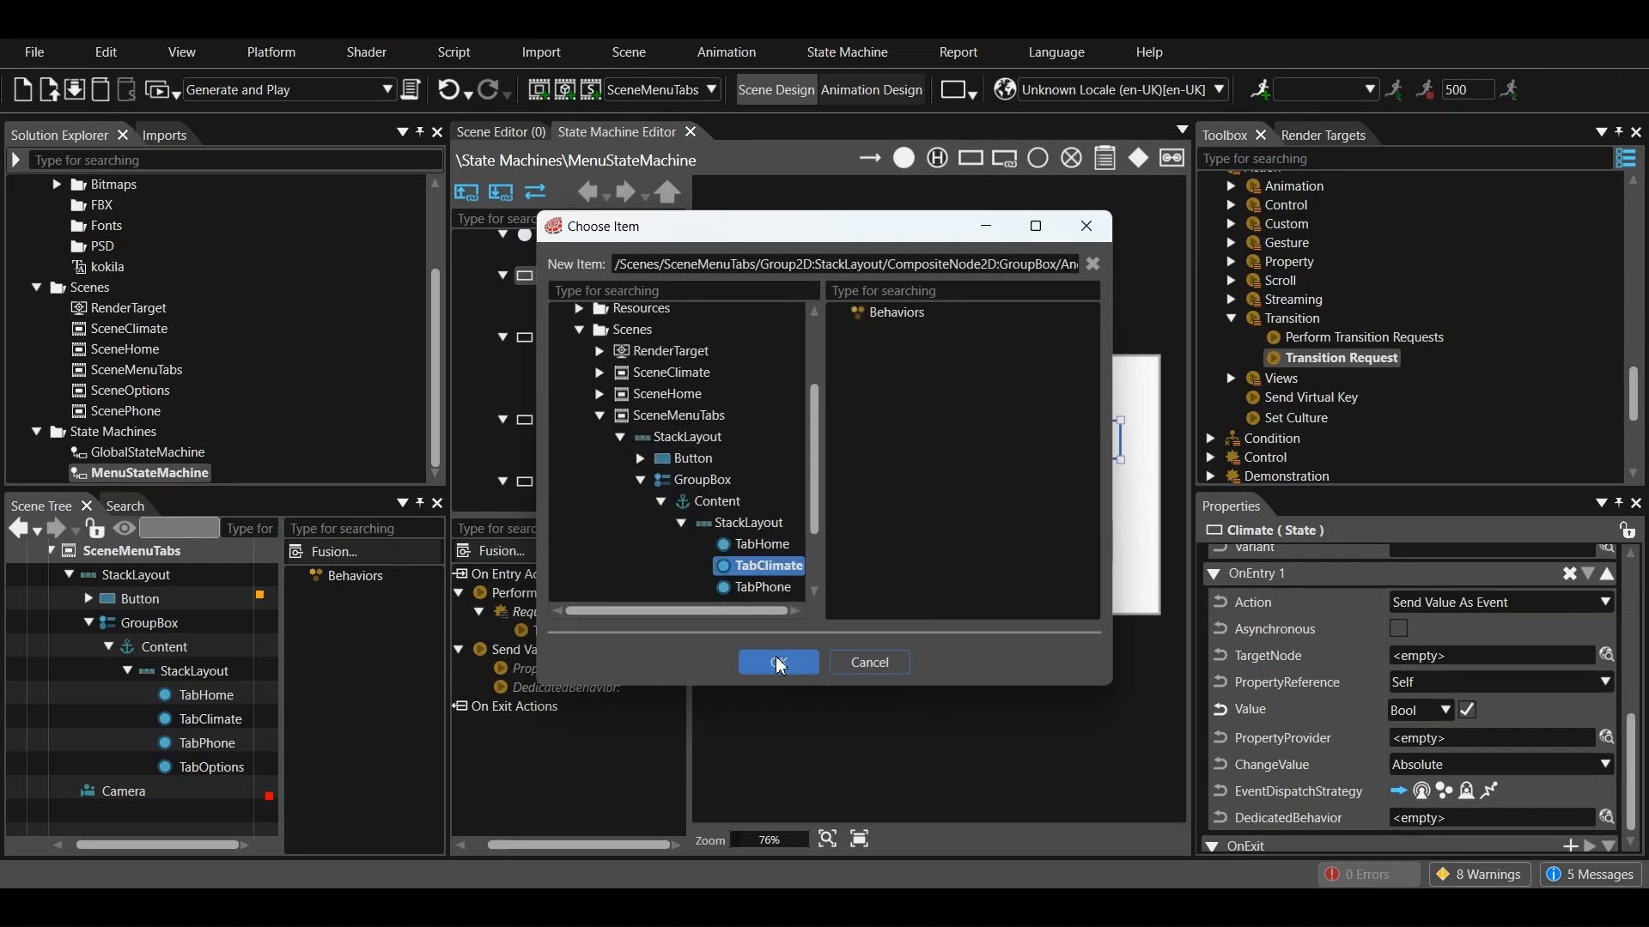
{"action": "left_click", "coordinate": [779, 664]}
Add an on-exit Perform Transition Requests action to the Climate state, with a Transition Request behavior in its Requests
{"action": "left_click", "coordinate": [1062, 546]}
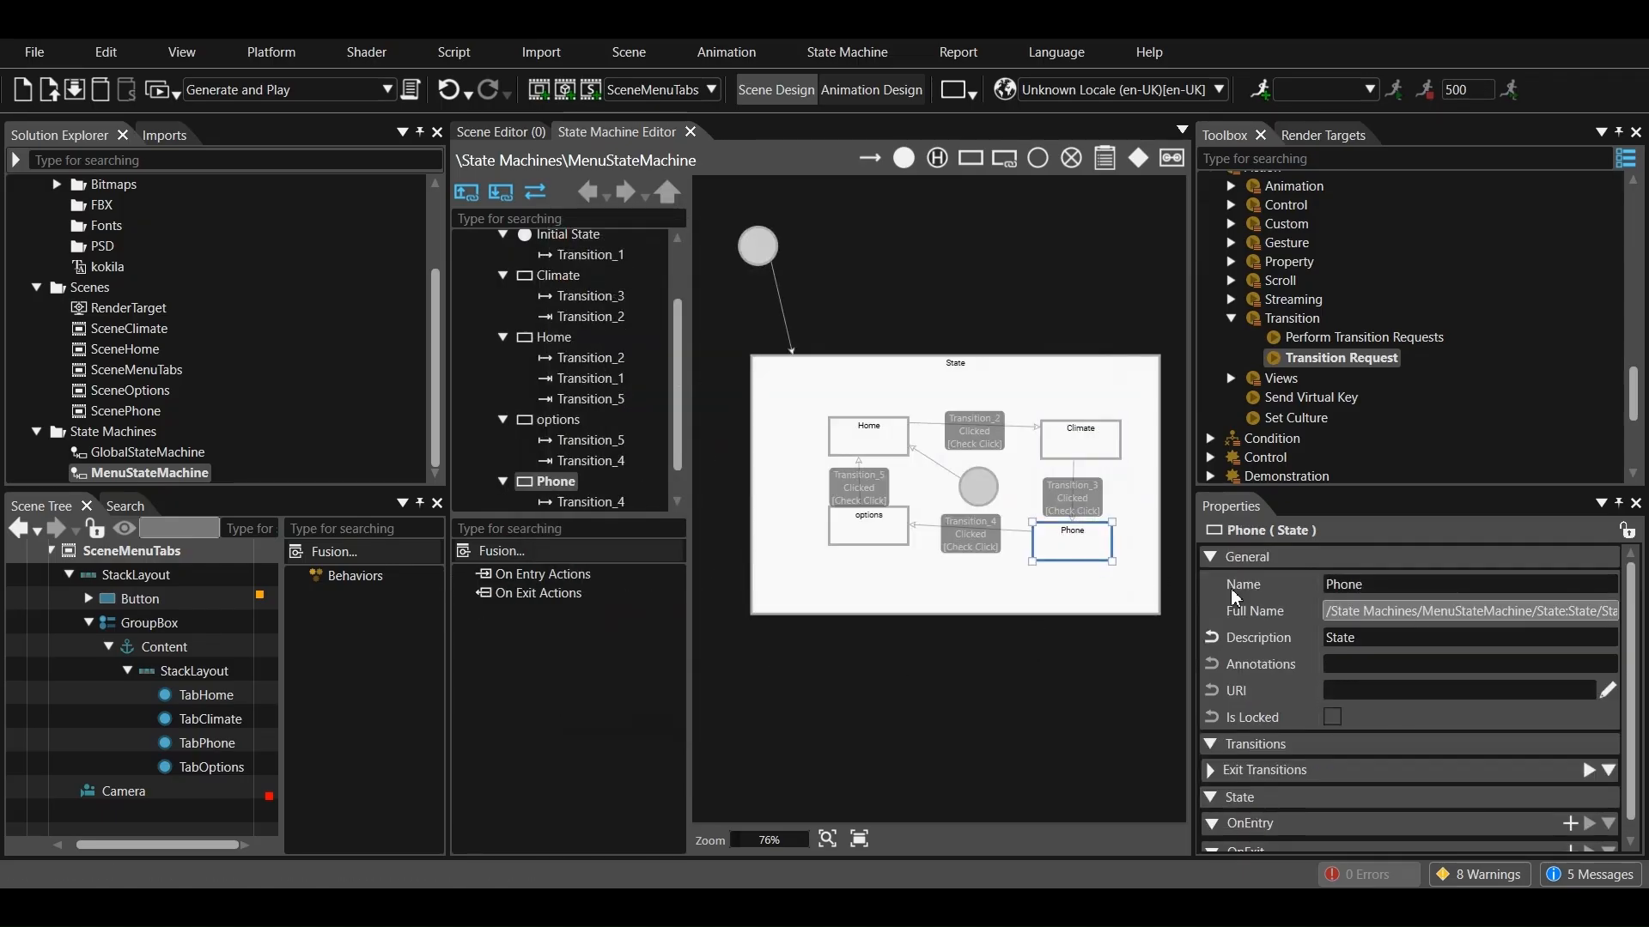
{"action": "left_click", "coordinate": [1074, 449]}
{"action": "scroll", "coordinate": [1491, 781], "scroll_direction": "down", "scroll_amount": 5}
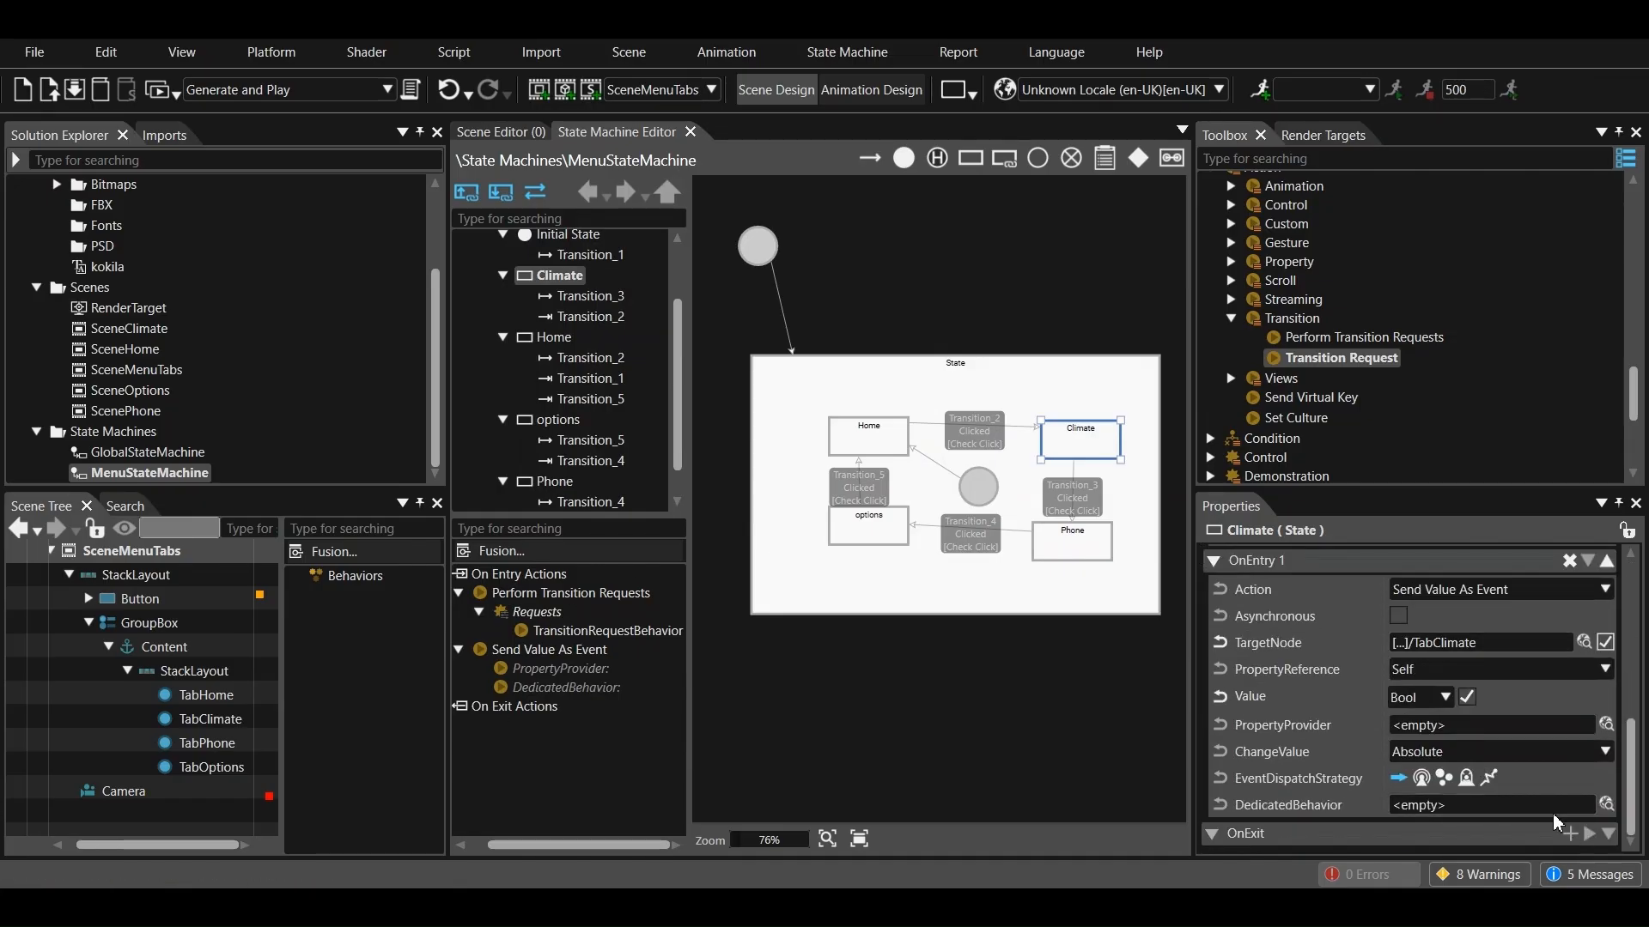
{"action": "left_click", "coordinate": [1569, 834]}
{"action": "left_click", "coordinate": [1546, 735]}
{"action": "scroll", "coordinate": [1408, 614], "scroll_direction": "down", "scroll_amount": 5}
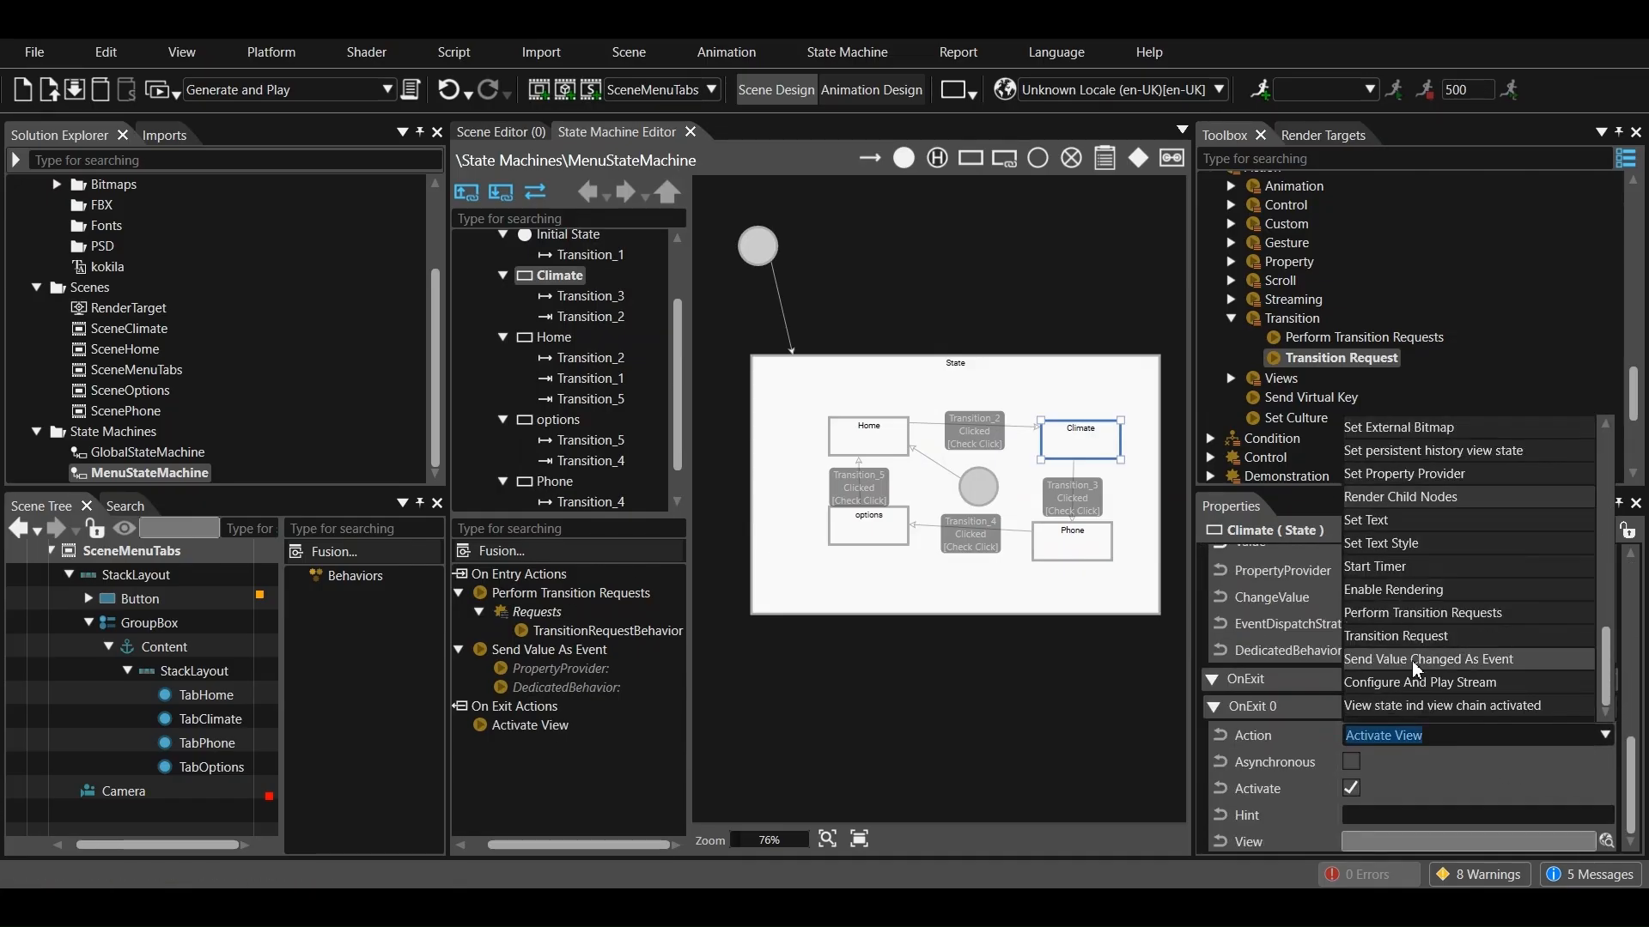
{"action": "left_click", "coordinate": [1406, 615]}
{"action": "left_click_drag", "start_coordinate": [1298, 419], "coordinate": [562, 748]}
Set Climate's on-exit transition request to Deactivate with the SceneClimate scene as its identifier
{"action": "left_click", "coordinate": [590, 764]}
{"action": "scroll", "coordinate": [1399, 700], "scroll_direction": "down", "scroll_amount": 1}
{"action": "left_click", "coordinate": [1399, 697]}
{"action": "left_click", "coordinate": [1393, 754]}
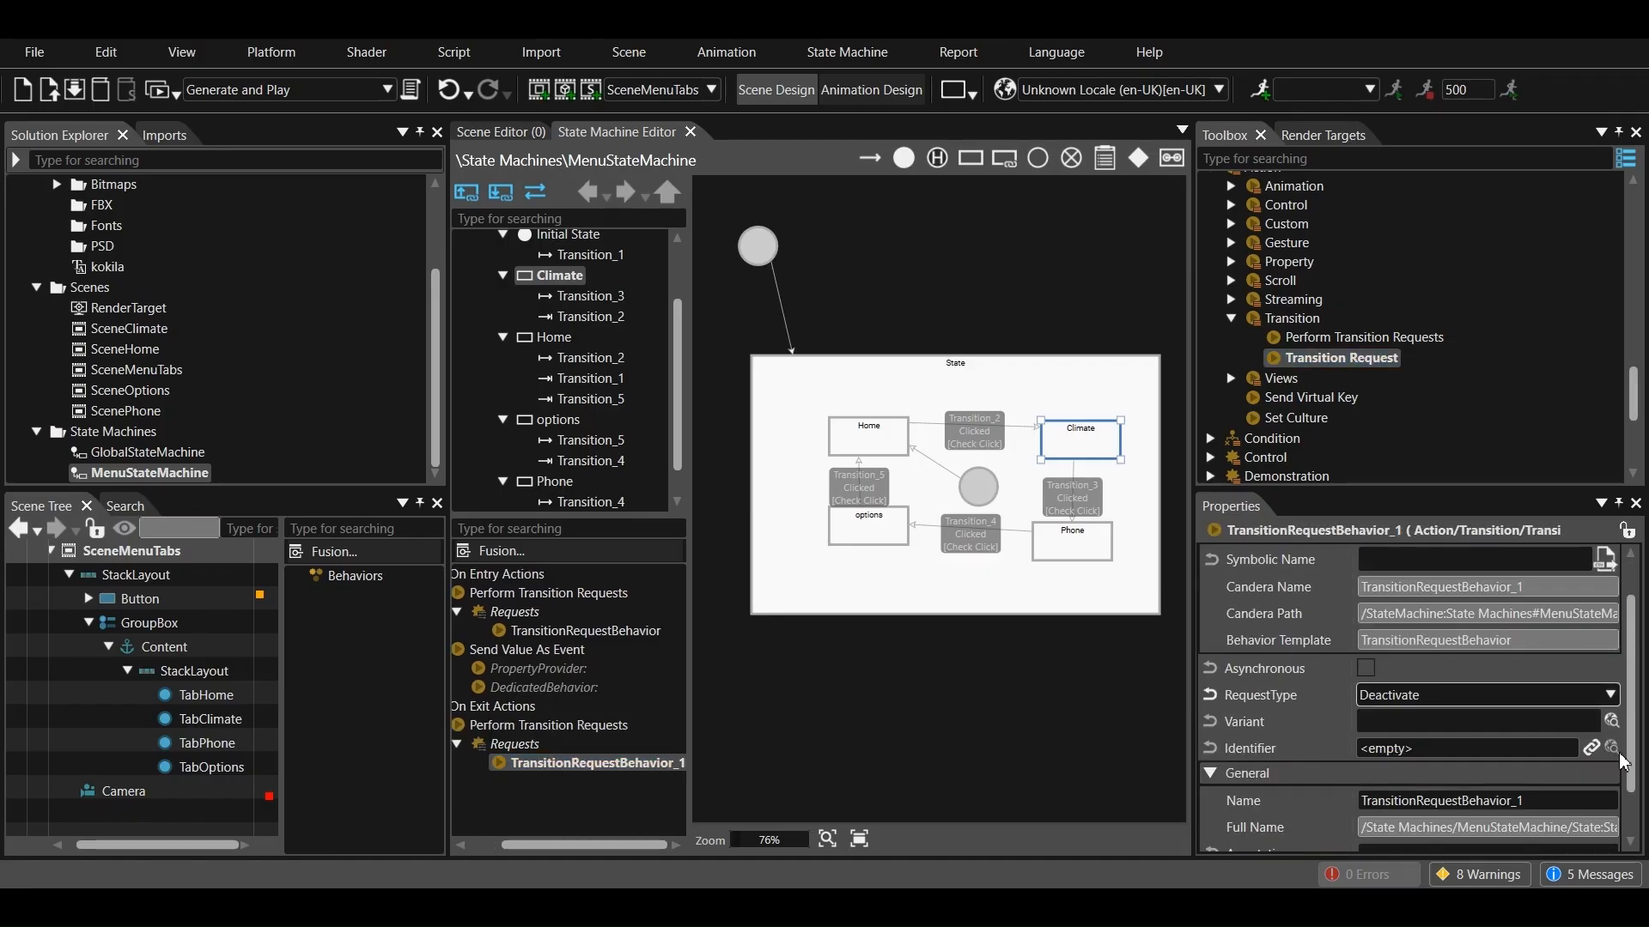
{"action": "left_click", "coordinate": [1611, 747]}
{"action": "left_click", "coordinate": [578, 463]}
{"action": "left_click", "coordinate": [676, 516]}
{"action": "left_click", "coordinate": [778, 662]}
Add an on-entry Perform Transition Requests action to the Phone state, with a Transition Request behavior in its Requests
{"action": "left_click", "coordinate": [1072, 541]}
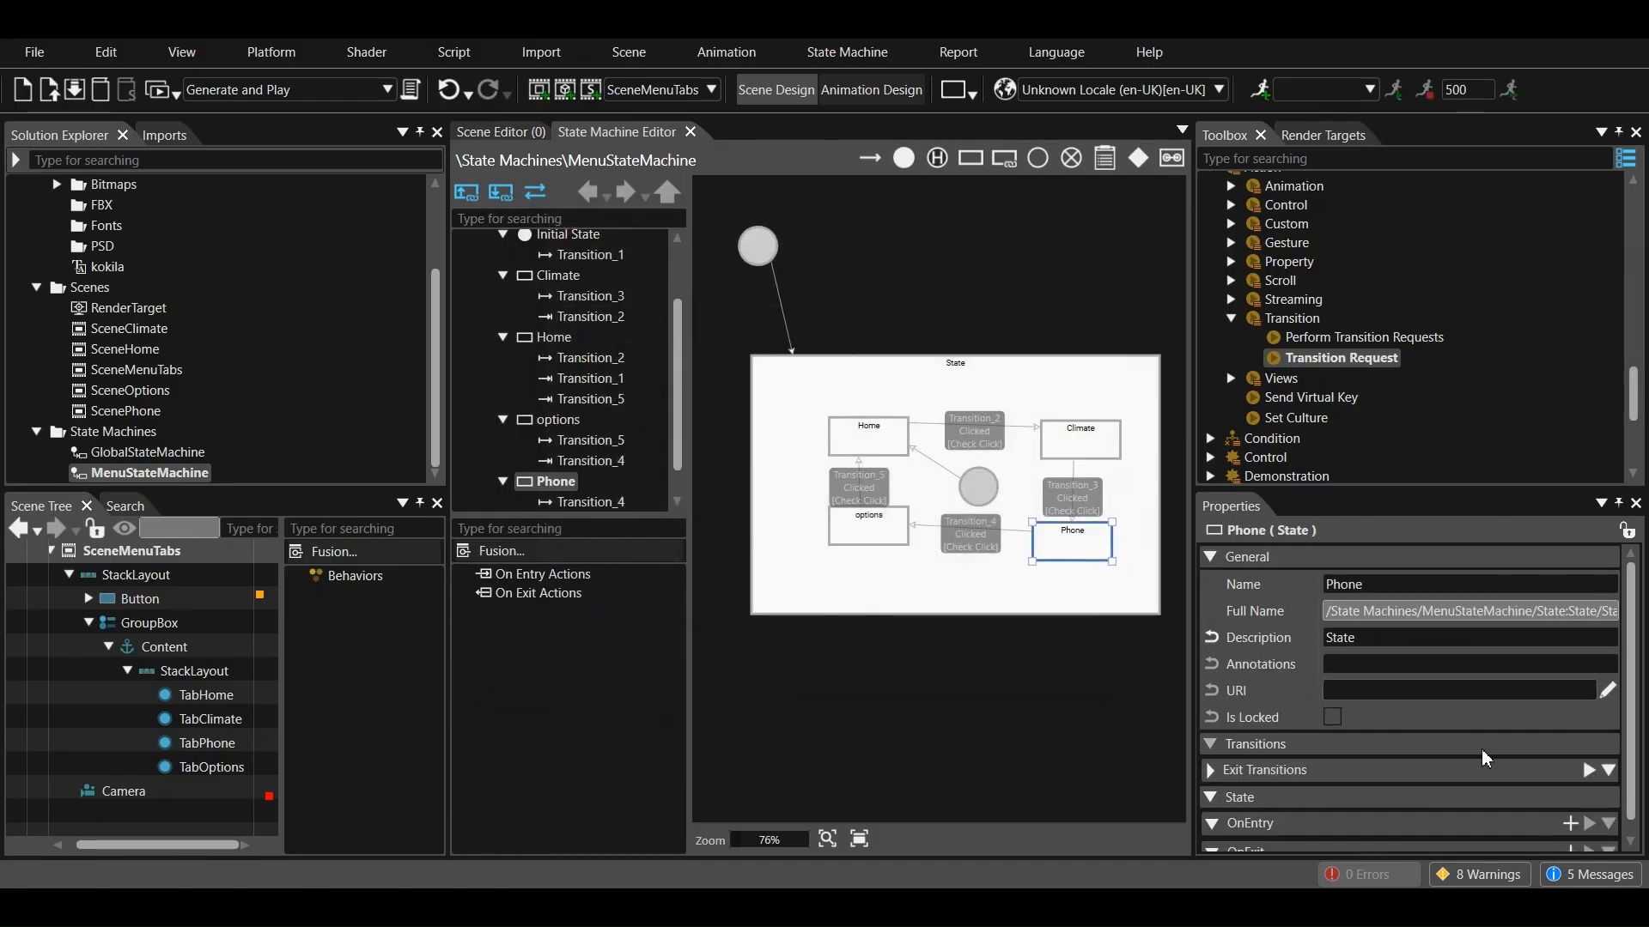
{"action": "scroll", "coordinate": [1527, 779], "scroll_direction": "down", "scroll_amount": 1}
{"action": "left_click", "coordinate": [1569, 805]}
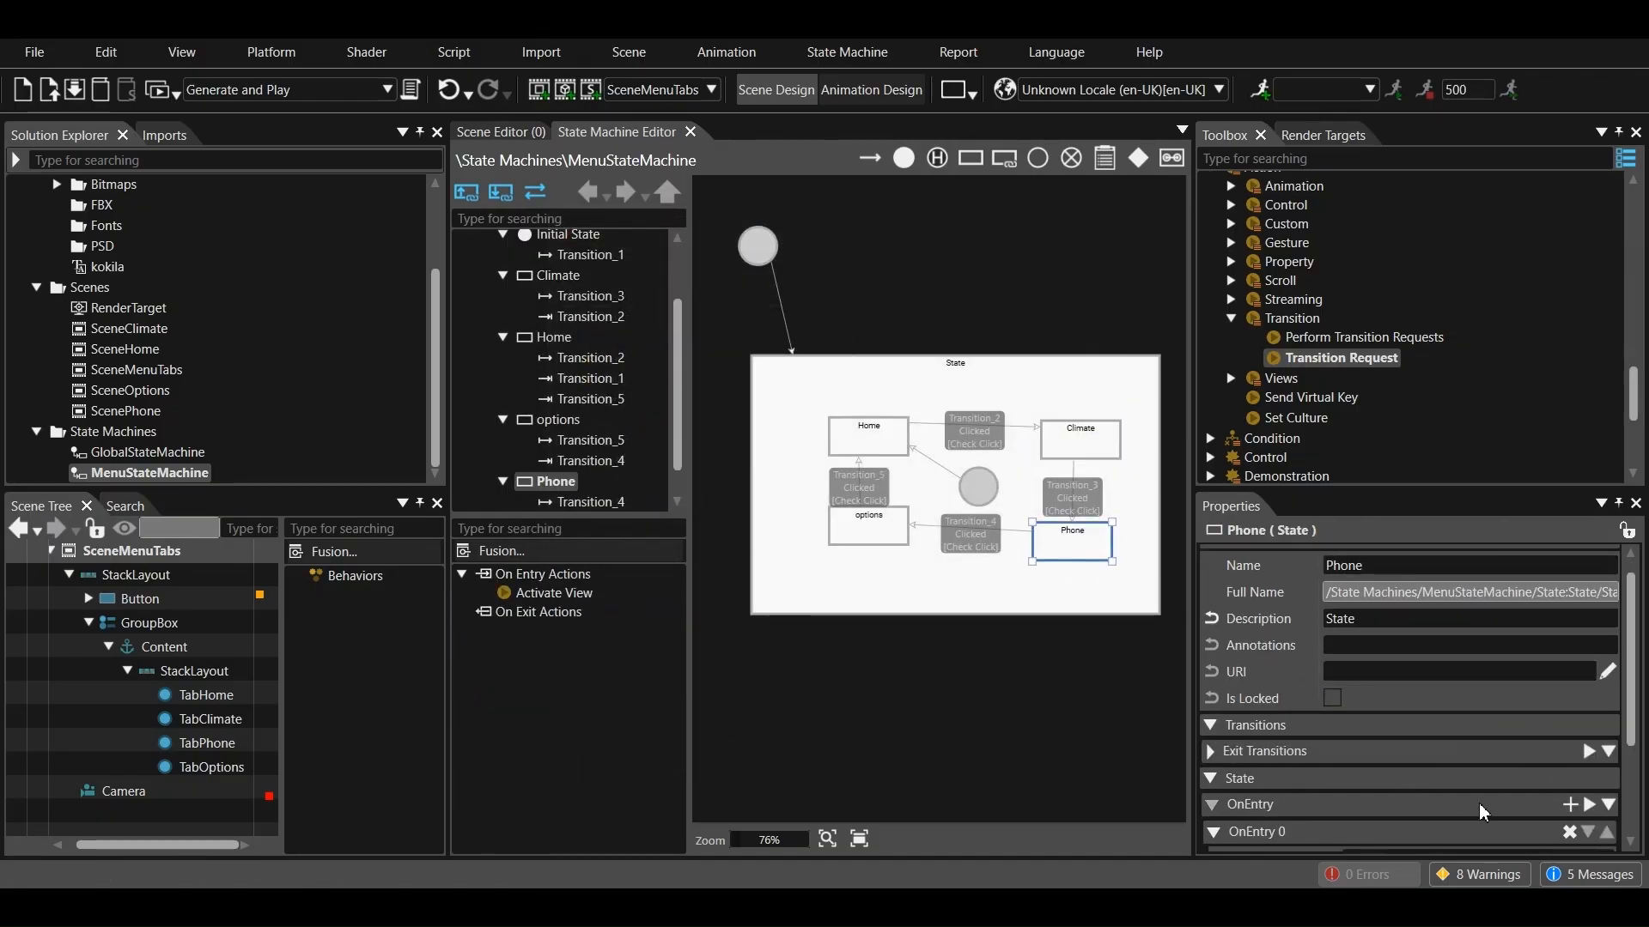
{"action": "scroll", "coordinate": [1439, 805], "scroll_direction": "down", "scroll_amount": 3}
{"action": "left_click", "coordinate": [1442, 757]}
{"action": "scroll", "coordinate": [1401, 645], "scroll_direction": "down", "scroll_amount": 5}
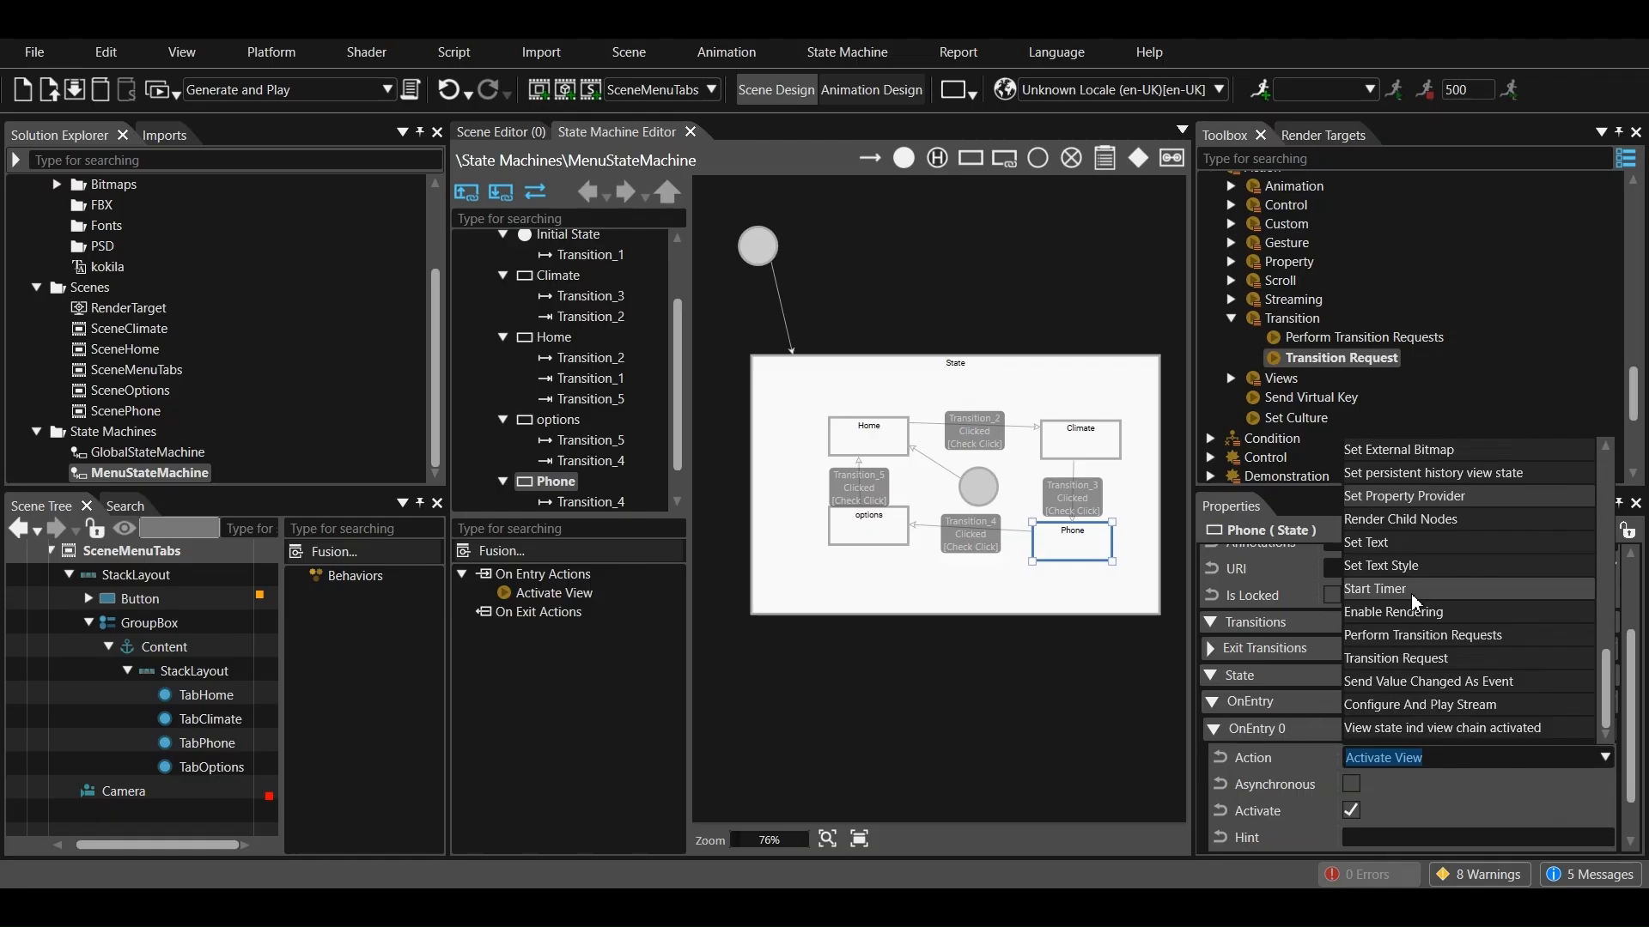
{"action": "left_click", "coordinate": [1397, 637]}
{"action": "left_click_drag", "start_coordinate": [1073, 539], "coordinate": [559, 612]}
Set the identifier of Phone's on-entry transition request to /Scenes/ScenePhone
{"action": "left_click", "coordinate": [576, 630]}
{"action": "scroll", "coordinate": [1365, 728], "scroll_direction": "down", "scroll_amount": 1}
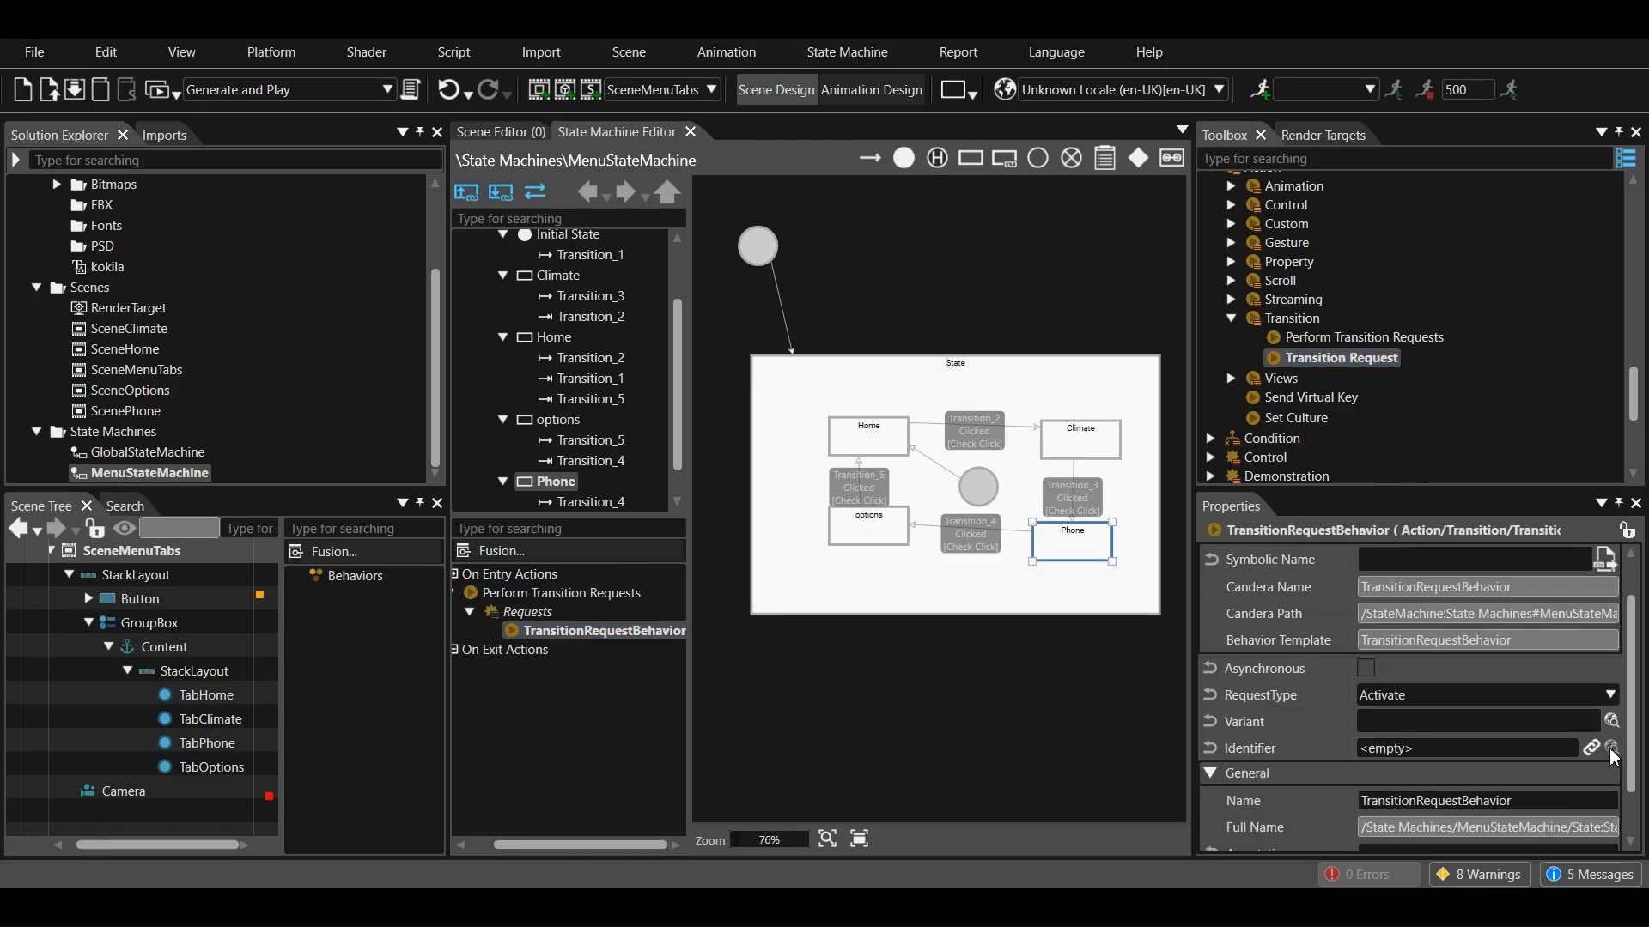
{"action": "left_click", "coordinate": [1611, 749]}
{"action": "left_click", "coordinate": [578, 463]}
{"action": "left_click", "coordinate": [674, 595]}
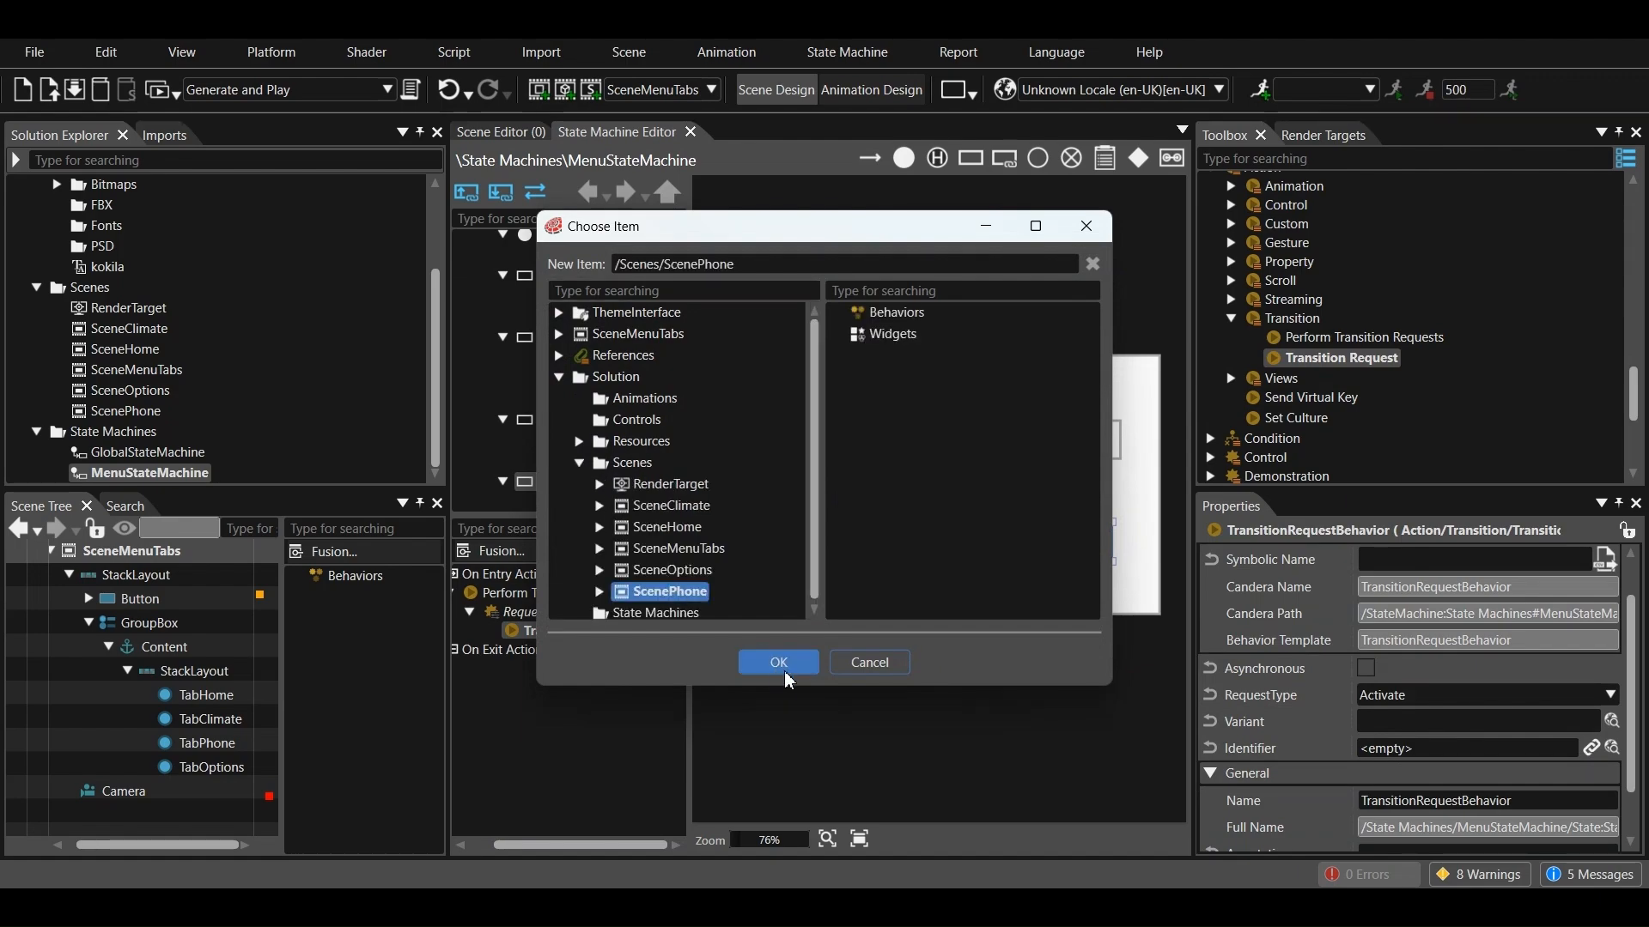
{"action": "left_click", "coordinate": [779, 662]}
{"action": "scroll", "coordinate": [1354, 761], "scroll_direction": "down", "scroll_amount": 1}
{"action": "scroll", "coordinate": [1355, 760], "scroll_direction": "up", "scroll_amount": 2}
Add a second on-entry action to the Phone state and make it Send Value As Event
{"action": "left_click", "coordinate": [1084, 541]}
{"action": "scroll", "coordinate": [1395, 703], "scroll_direction": "down", "scroll_amount": 4}
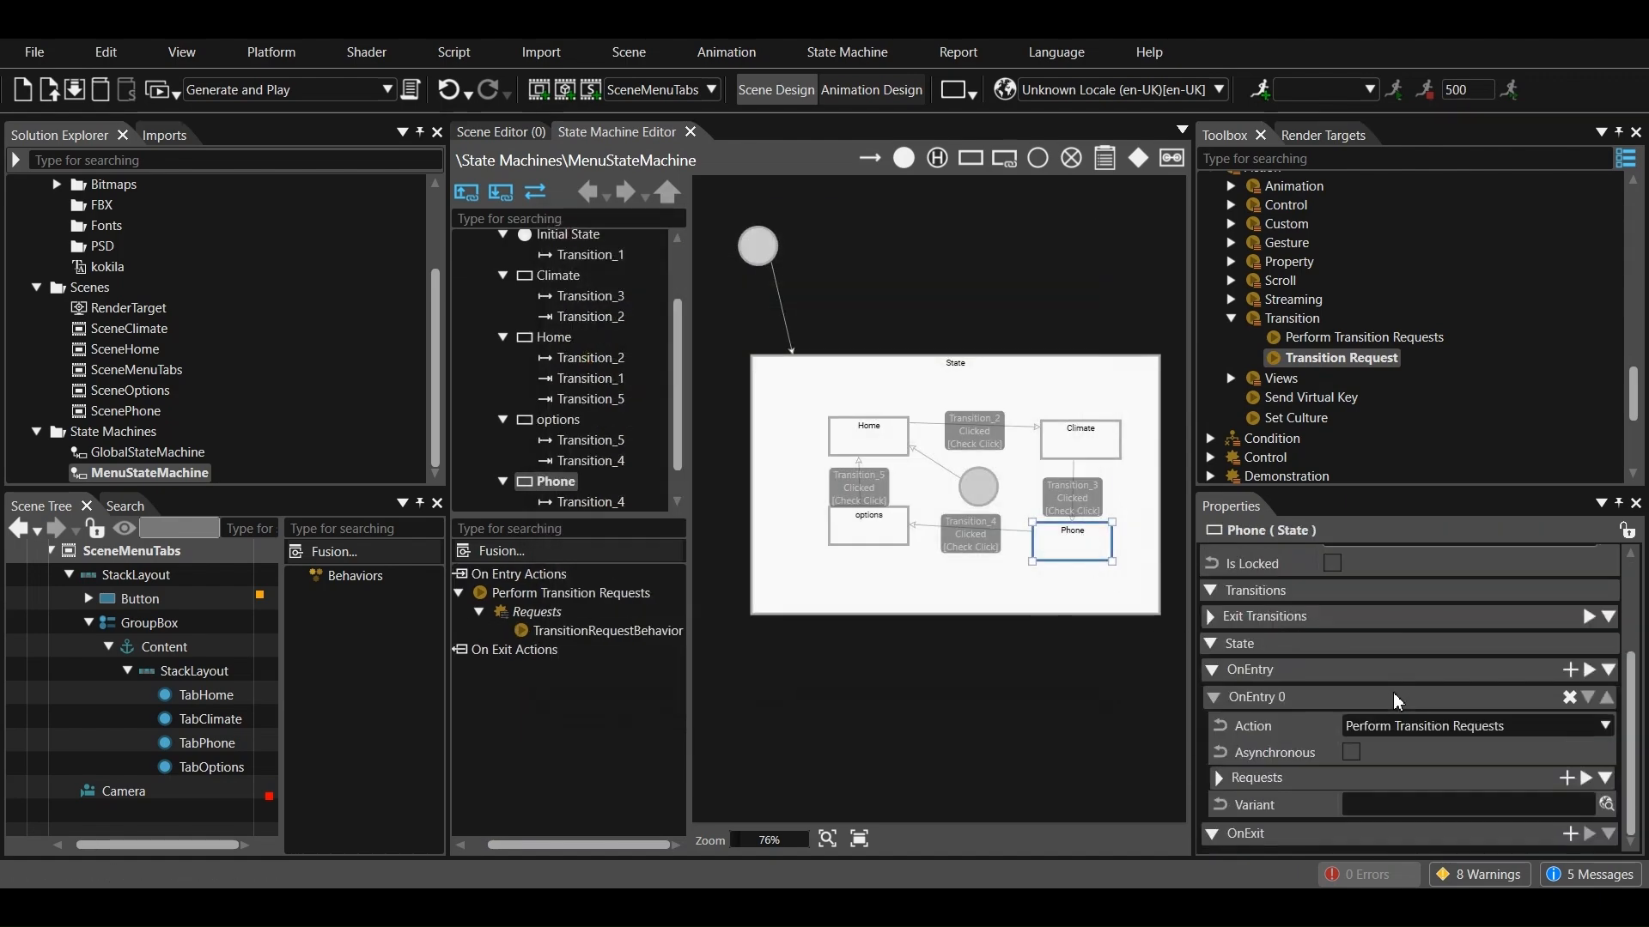
{"action": "left_click", "coordinate": [1571, 671]}
{"action": "scroll", "coordinate": [1570, 671], "scroll_direction": "down", "scroll_amount": 1}
{"action": "left_click", "coordinate": [1408, 757]}
{"action": "scroll", "coordinate": [1378, 684], "scroll_direction": "down", "scroll_amount": 5}
{"action": "scroll", "coordinate": [1406, 589], "scroll_direction": "up", "scroll_amount": 5}
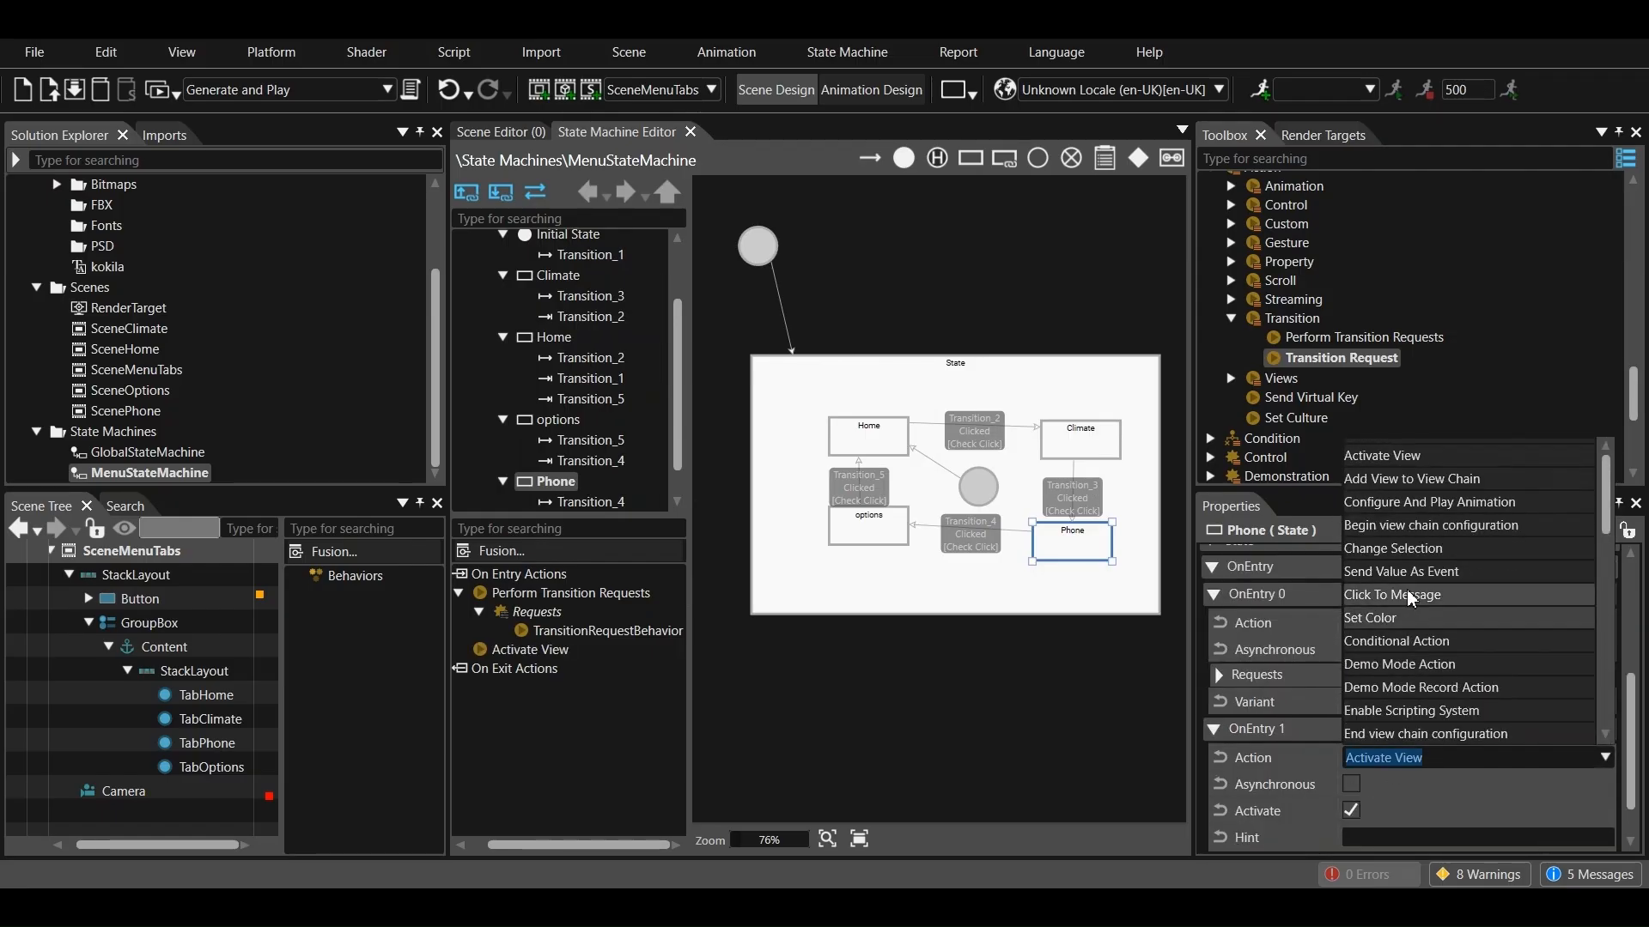
{"action": "left_click", "coordinate": [1393, 573]}
Change the value type of Phone's Send Value As Event action to Bool and enable the value
{"action": "left_click", "coordinate": [1423, 713]}
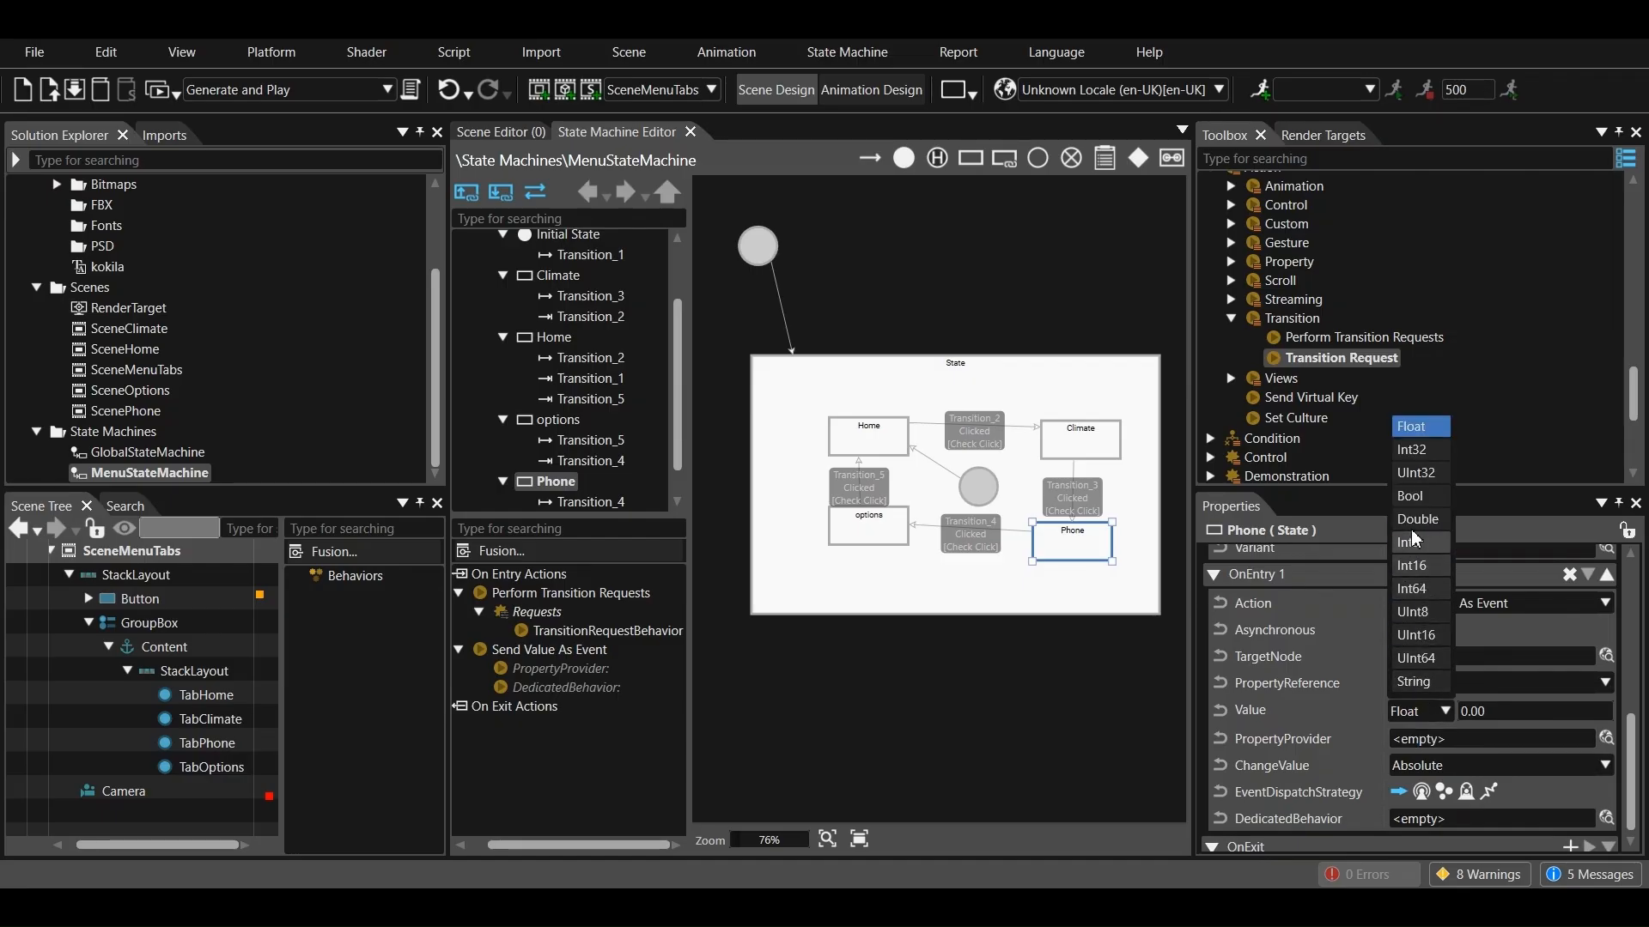
{"action": "left_click", "coordinate": [1408, 424]}
{"action": "left_click", "coordinate": [1468, 712]}
Set the target node of Phone's Send Value As Event action to TabPhone from the SceneMenuTabs scene
{"action": "left_click", "coordinate": [1606, 656]}
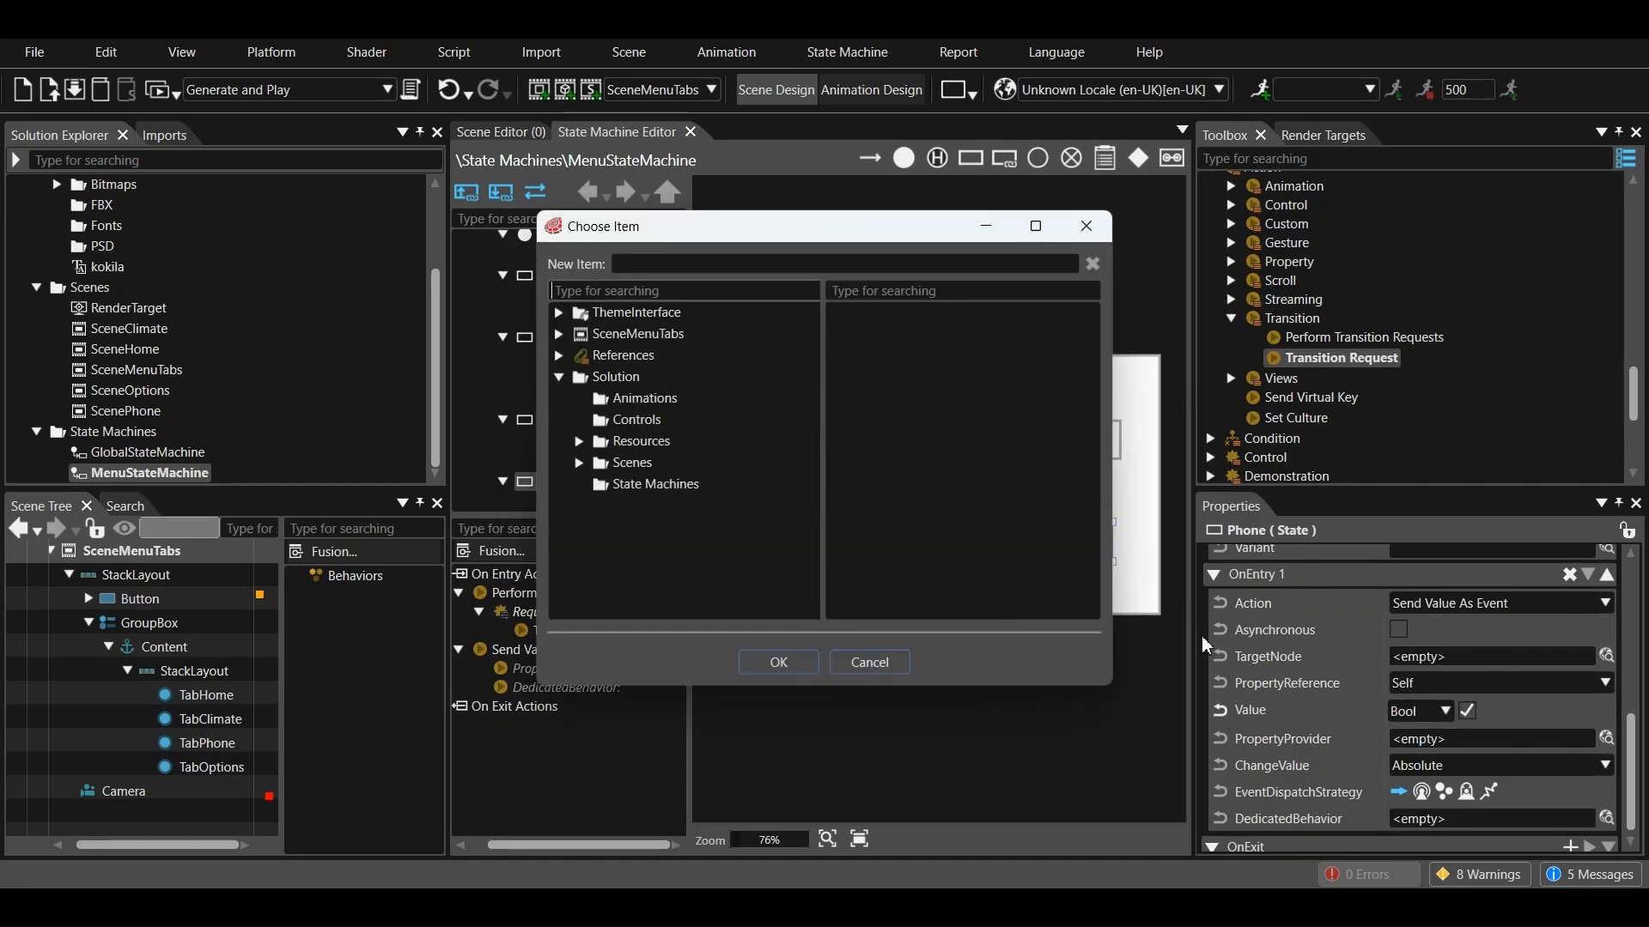
{"action": "left_click", "coordinate": [579, 463]}
{"action": "left_click", "coordinate": [600, 548]}
{"action": "left_click", "coordinate": [620, 571]}
{"action": "scroll", "coordinate": [646, 586], "scroll_direction": "down", "scroll_amount": 1}
{"action": "left_click", "coordinate": [660, 580]}
{"action": "scroll", "coordinate": [667, 586], "scroll_direction": "down", "scroll_amount": 2}
{"action": "left_click", "coordinate": [681, 524]}
{"action": "scroll", "coordinate": [704, 549], "scroll_direction": "down", "scroll_amount": 1}
{"action": "left_click", "coordinate": [756, 564]}
{"action": "left_click", "coordinate": [783, 662]}
Add an on-exit Perform Transition Requests action to the Phone state, with a Transition Request behavior in its Requests
{"action": "scroll", "coordinate": [1403, 776], "scroll_direction": "down", "scroll_amount": 1}
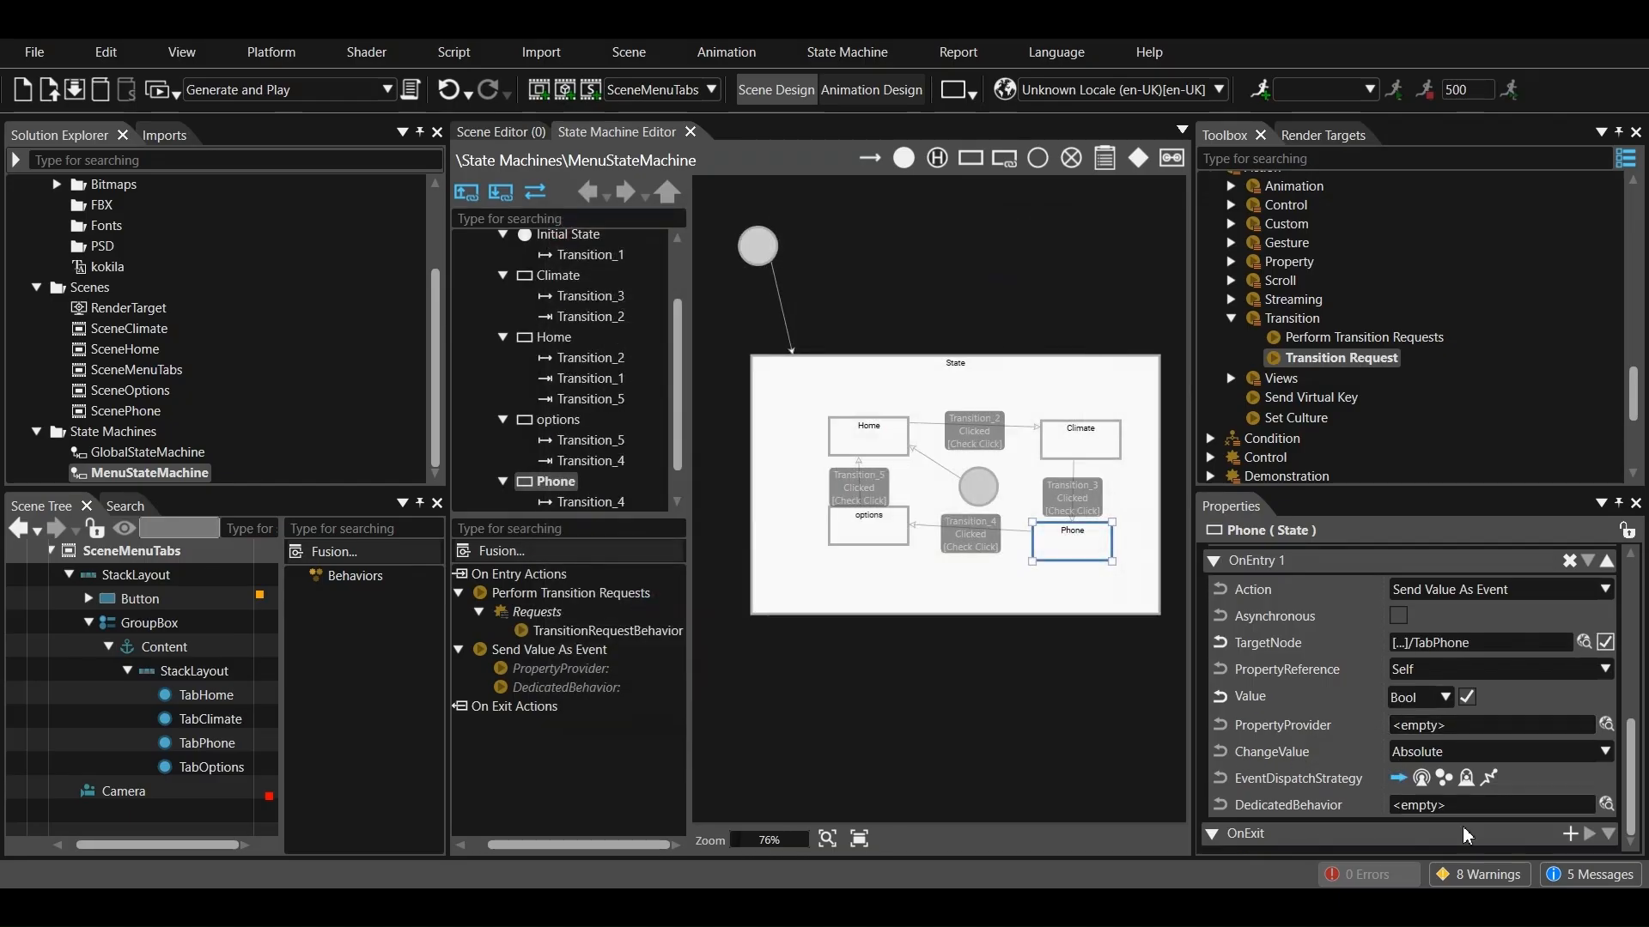
{"action": "left_click", "coordinate": [1565, 838]}
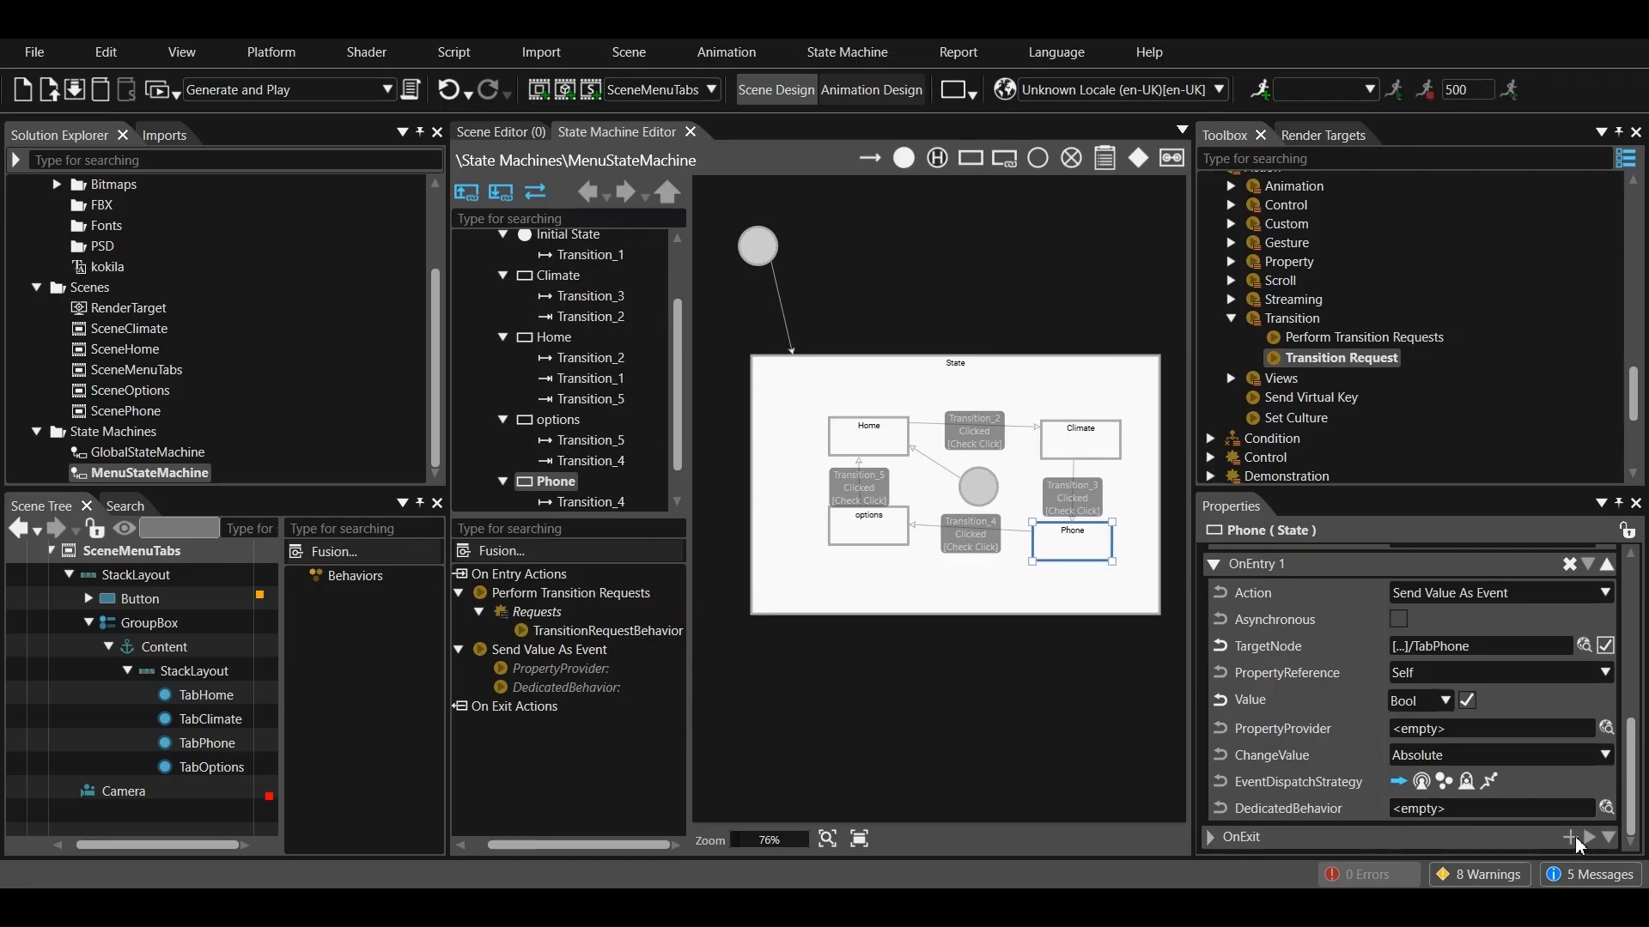
{"action": "left_click", "coordinate": [1569, 837]}
{"action": "left_click", "coordinate": [1457, 728]}
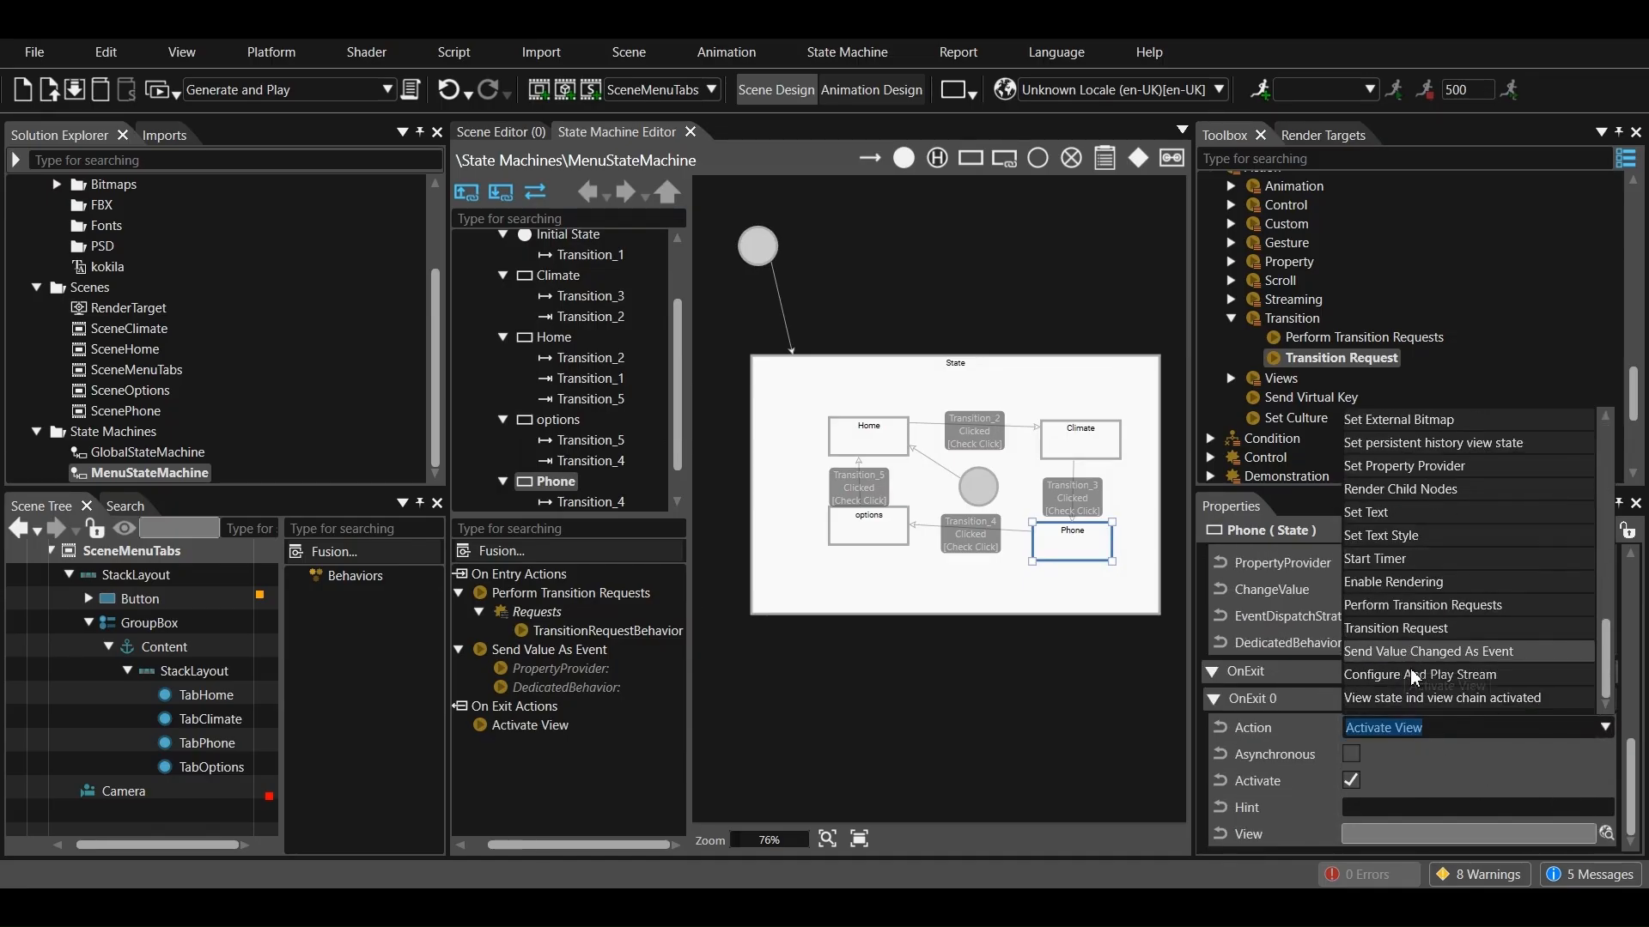
{"action": "left_click", "coordinate": [1374, 606]}
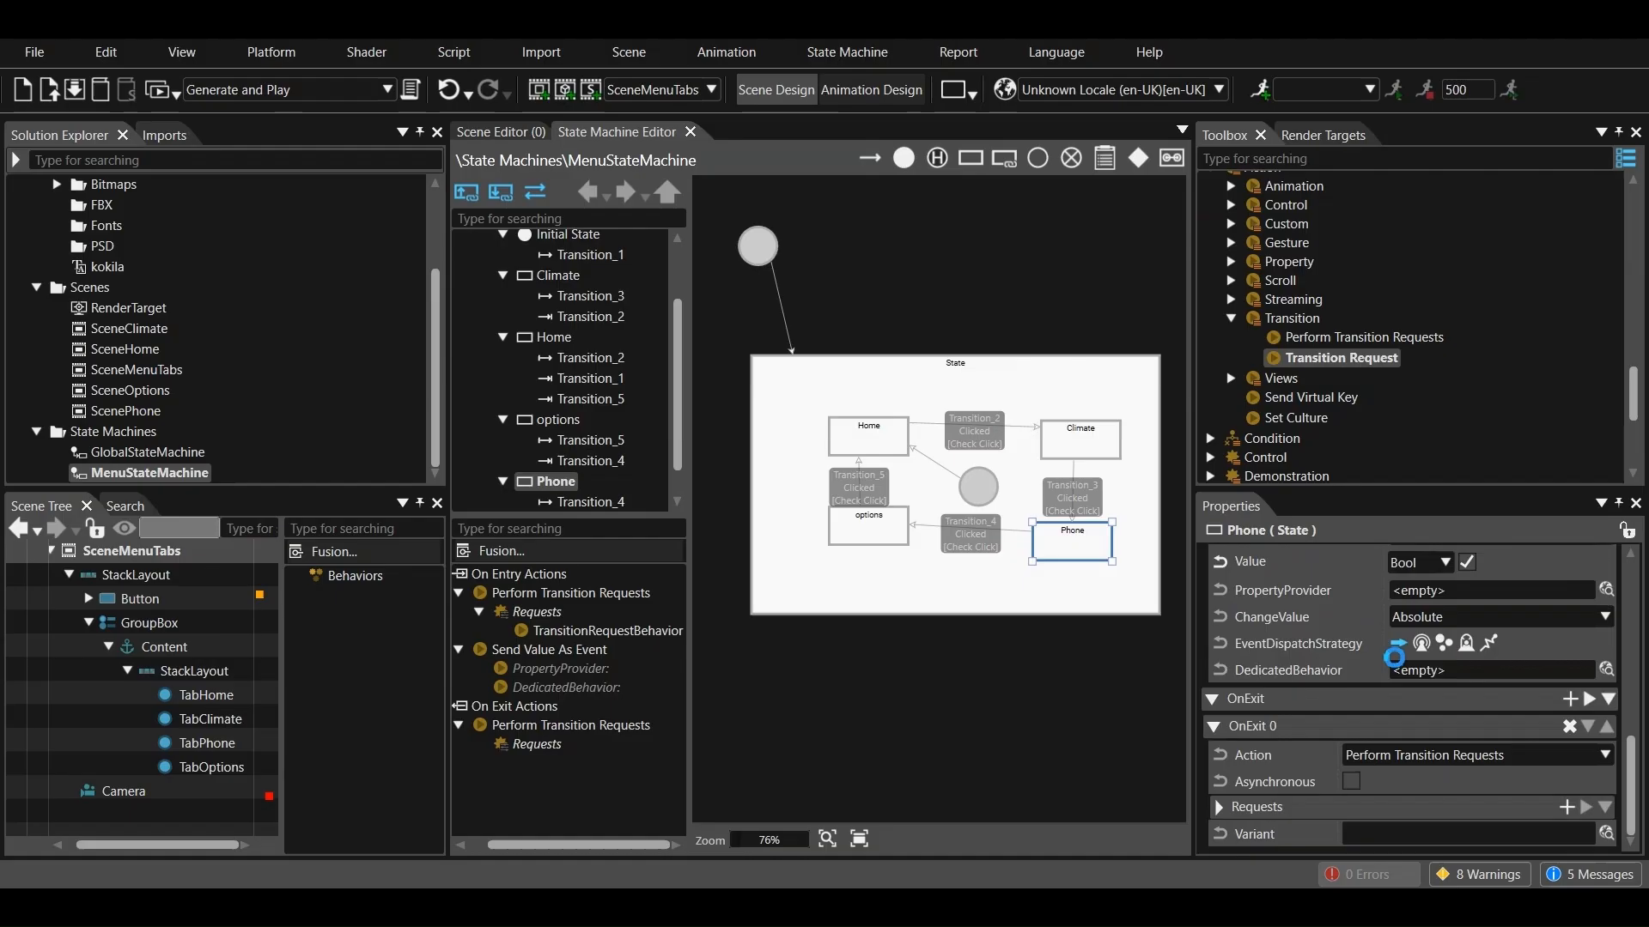
{"action": "left_click_drag", "start_coordinate": [1344, 358], "coordinate": [543, 730]}
Set Phone's on-exit transition request to Deactivate with /Scenes/ScenePhone as its identifier
{"action": "left_click", "coordinate": [1372, 747]}
{"action": "left_click", "coordinate": [1391, 783]}
{"action": "scroll", "coordinate": [1503, 755], "scroll_direction": "down", "scroll_amount": 3}
{"action": "left_click", "coordinate": [1612, 678]}
{"action": "left_click", "coordinate": [579, 458]}
{"action": "left_click", "coordinate": [661, 587]}
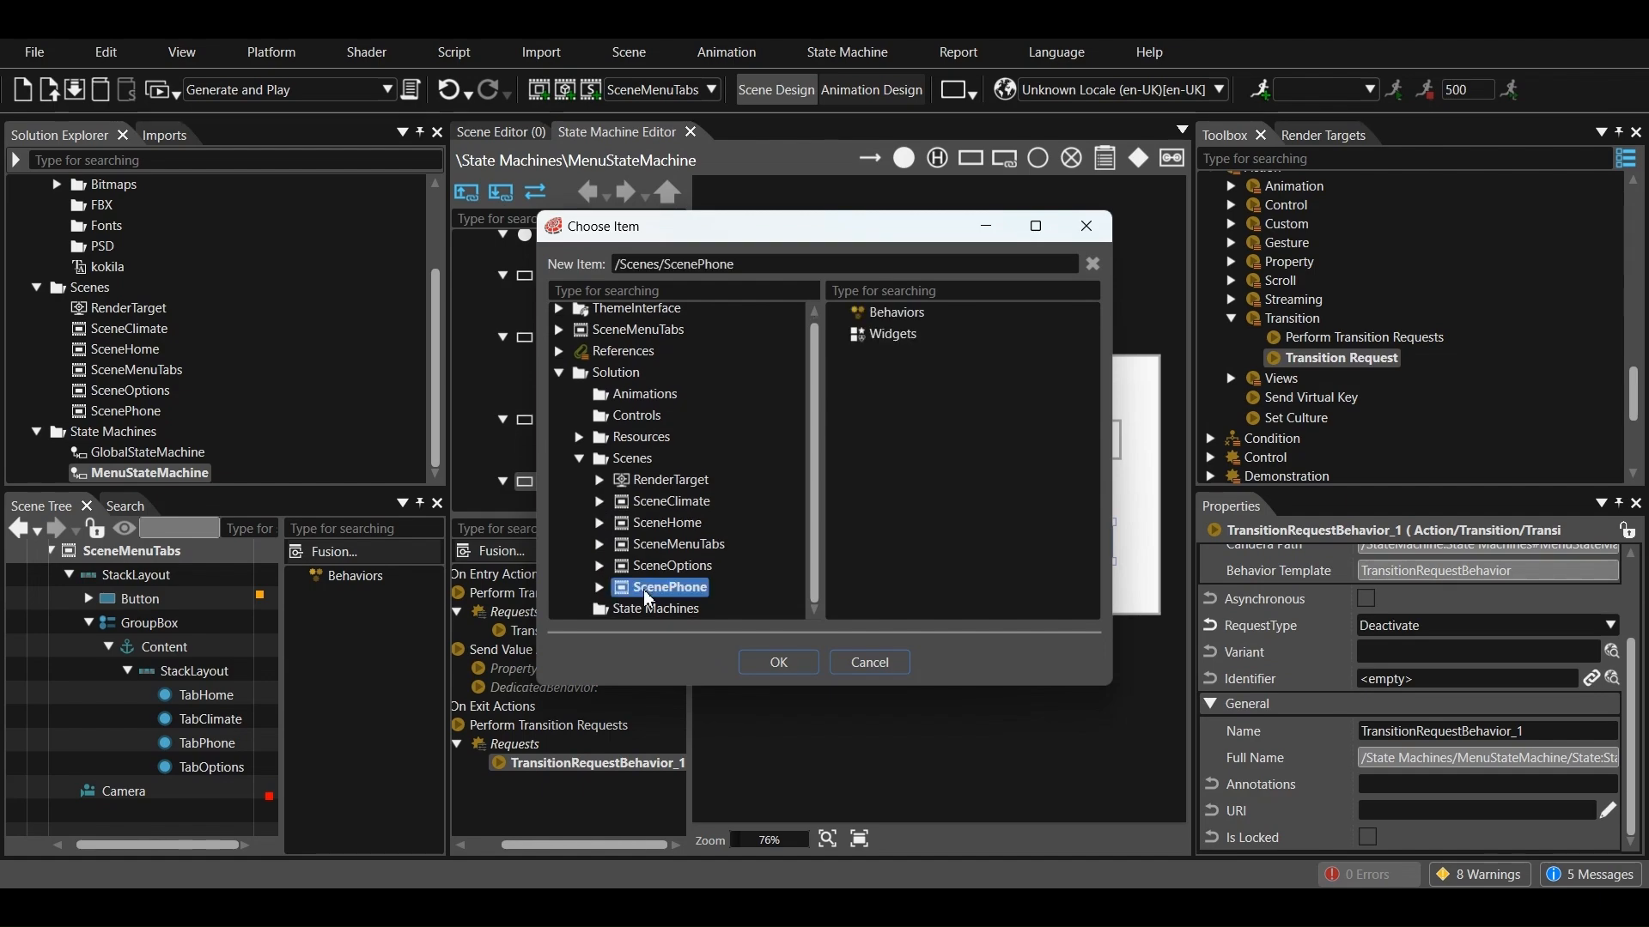
{"action": "left_click", "coordinate": [778, 663]}
Add an on-entry Perform Transition Requests action to the options state, with a Transition Request behavior in its Requests
{"action": "left_click", "coordinate": [866, 545]}
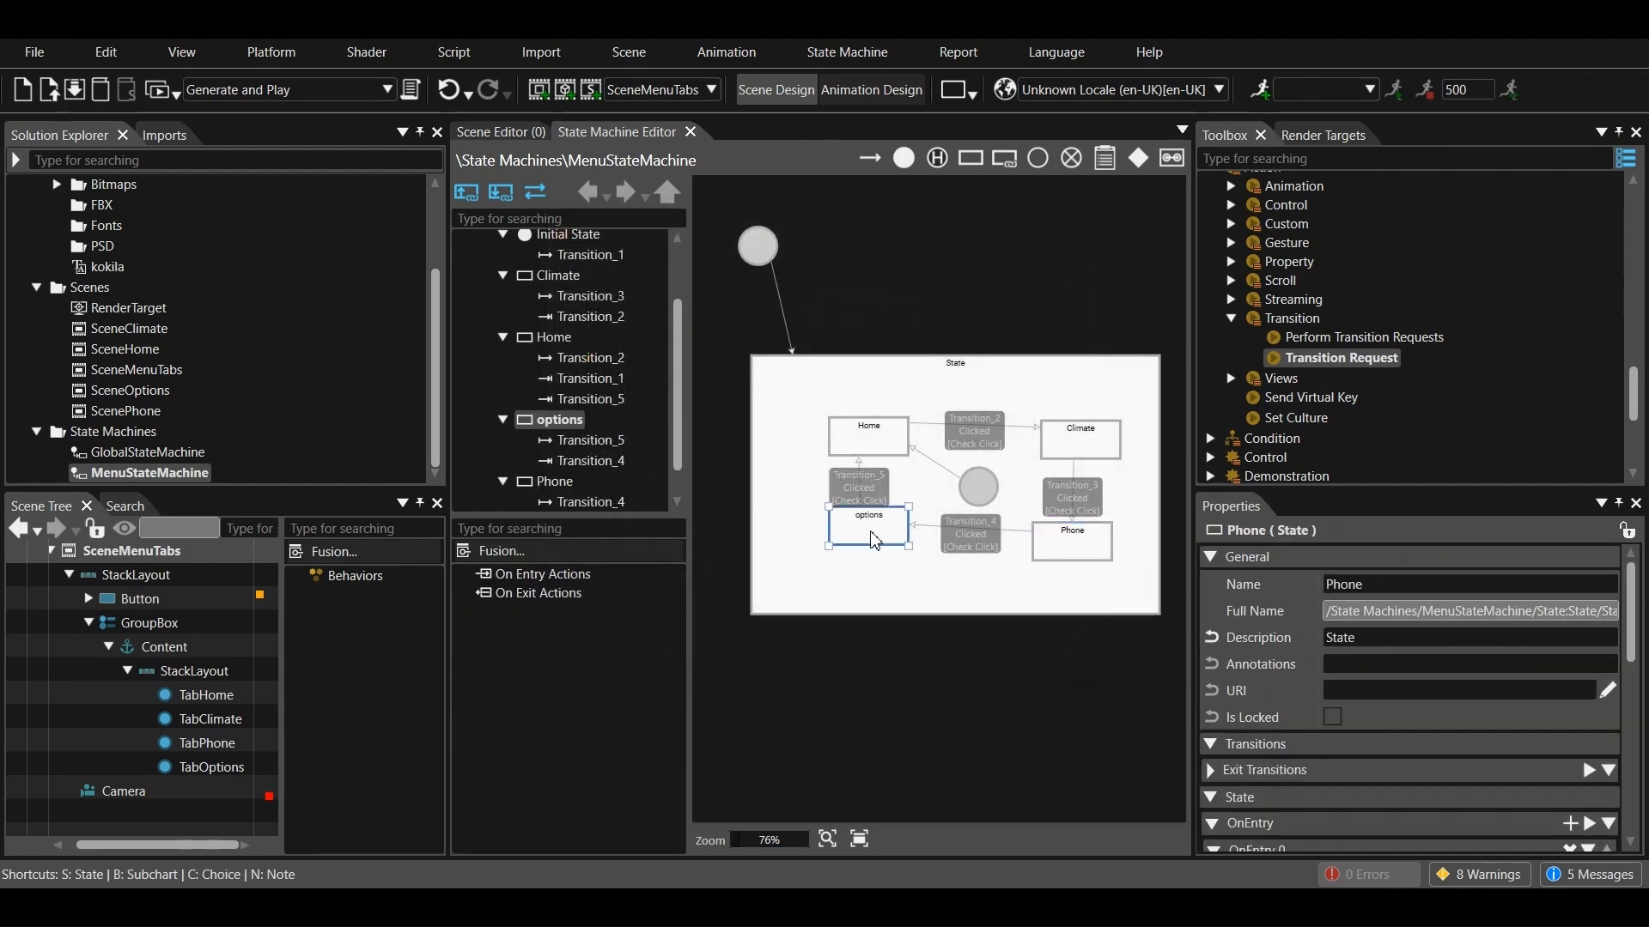
{"action": "left_click", "coordinate": [1570, 824]}
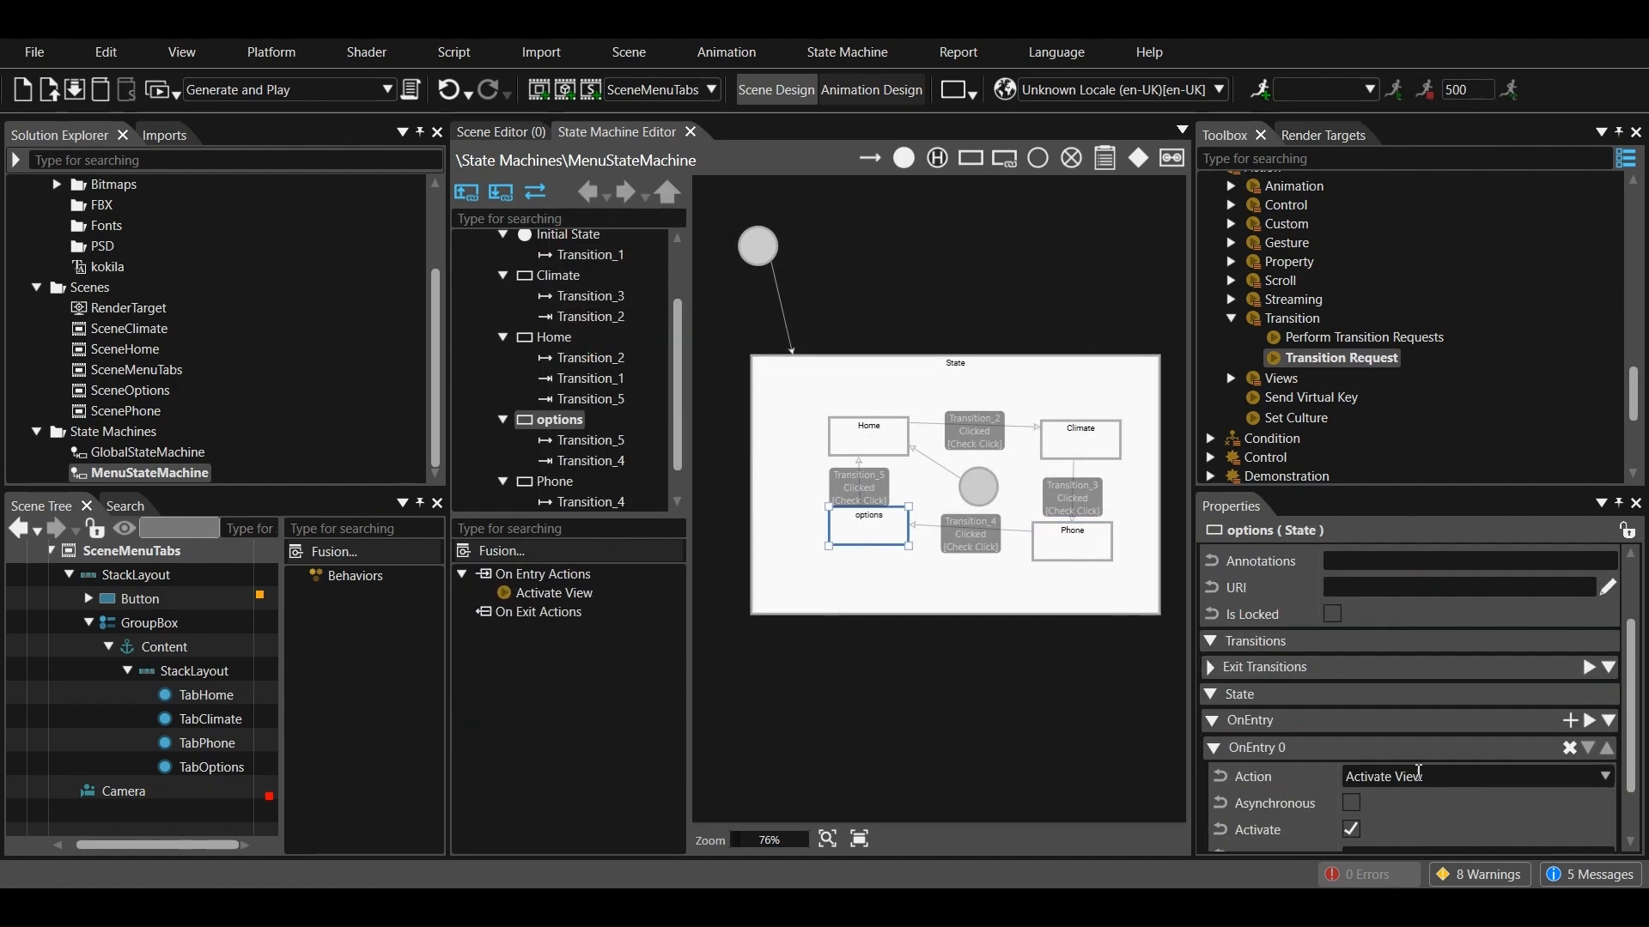
{"action": "left_click", "coordinate": [1365, 774]}
{"action": "left_click", "coordinate": [1391, 653]}
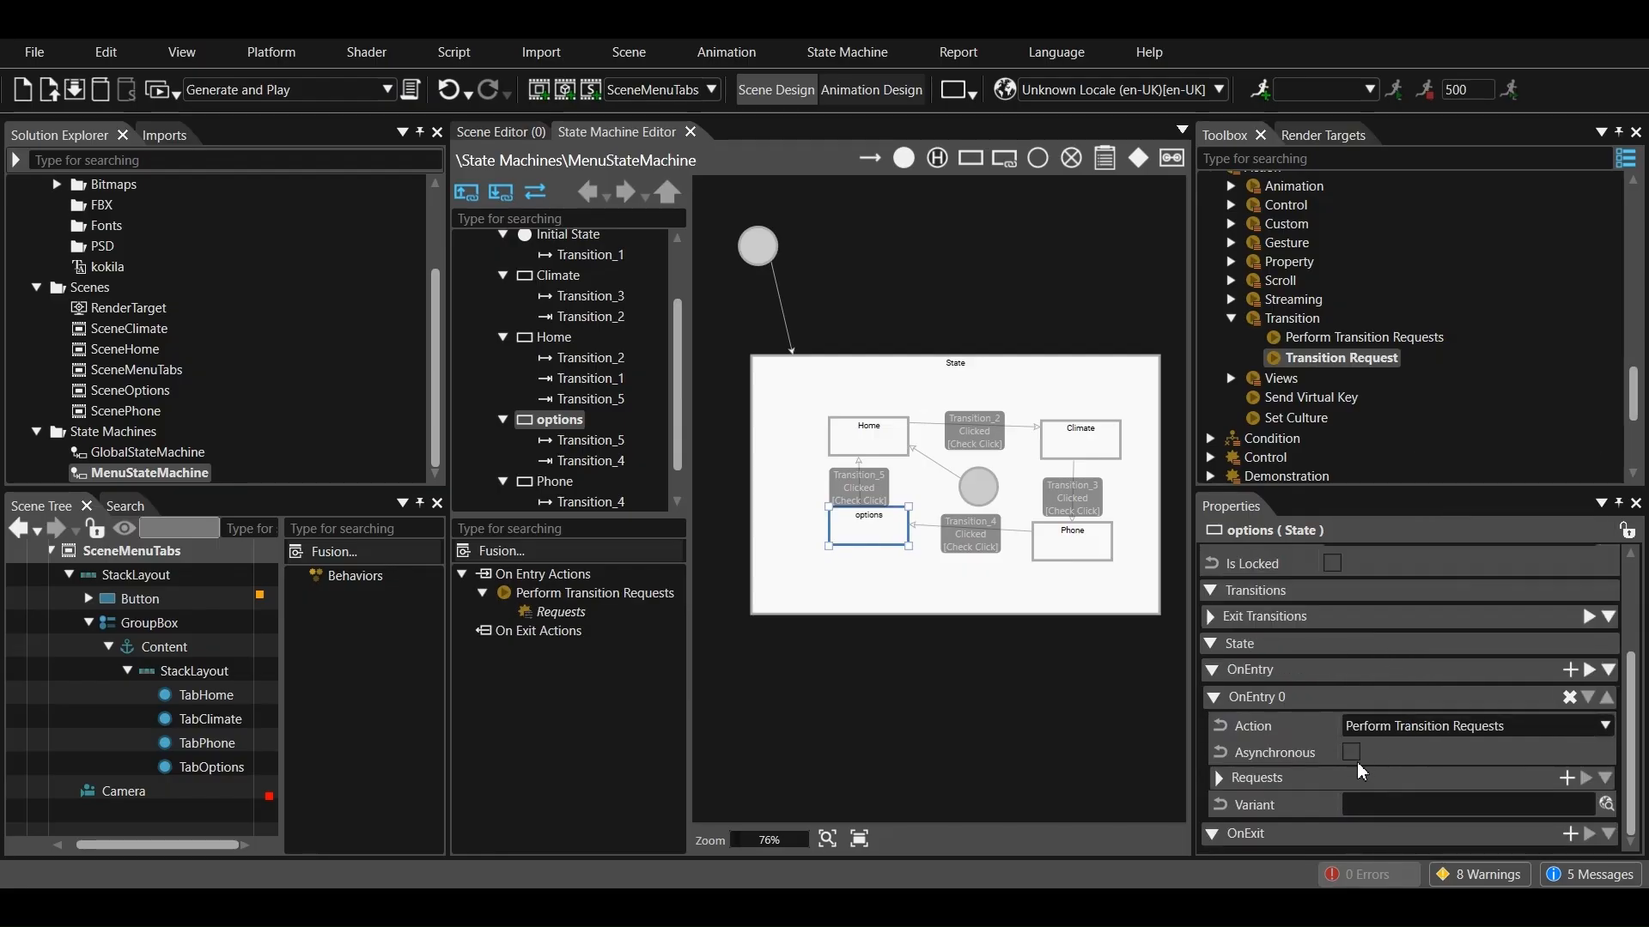
{"action": "left_click_drag", "start_coordinate": [1336, 359], "coordinate": [570, 615]}
Set the identifier of the options state's on-entry transition request to /Scenes/SceneOptions
{"action": "left_click", "coordinate": [587, 629]}
{"action": "scroll", "coordinate": [1414, 770], "scroll_direction": "down", "scroll_amount": 1}
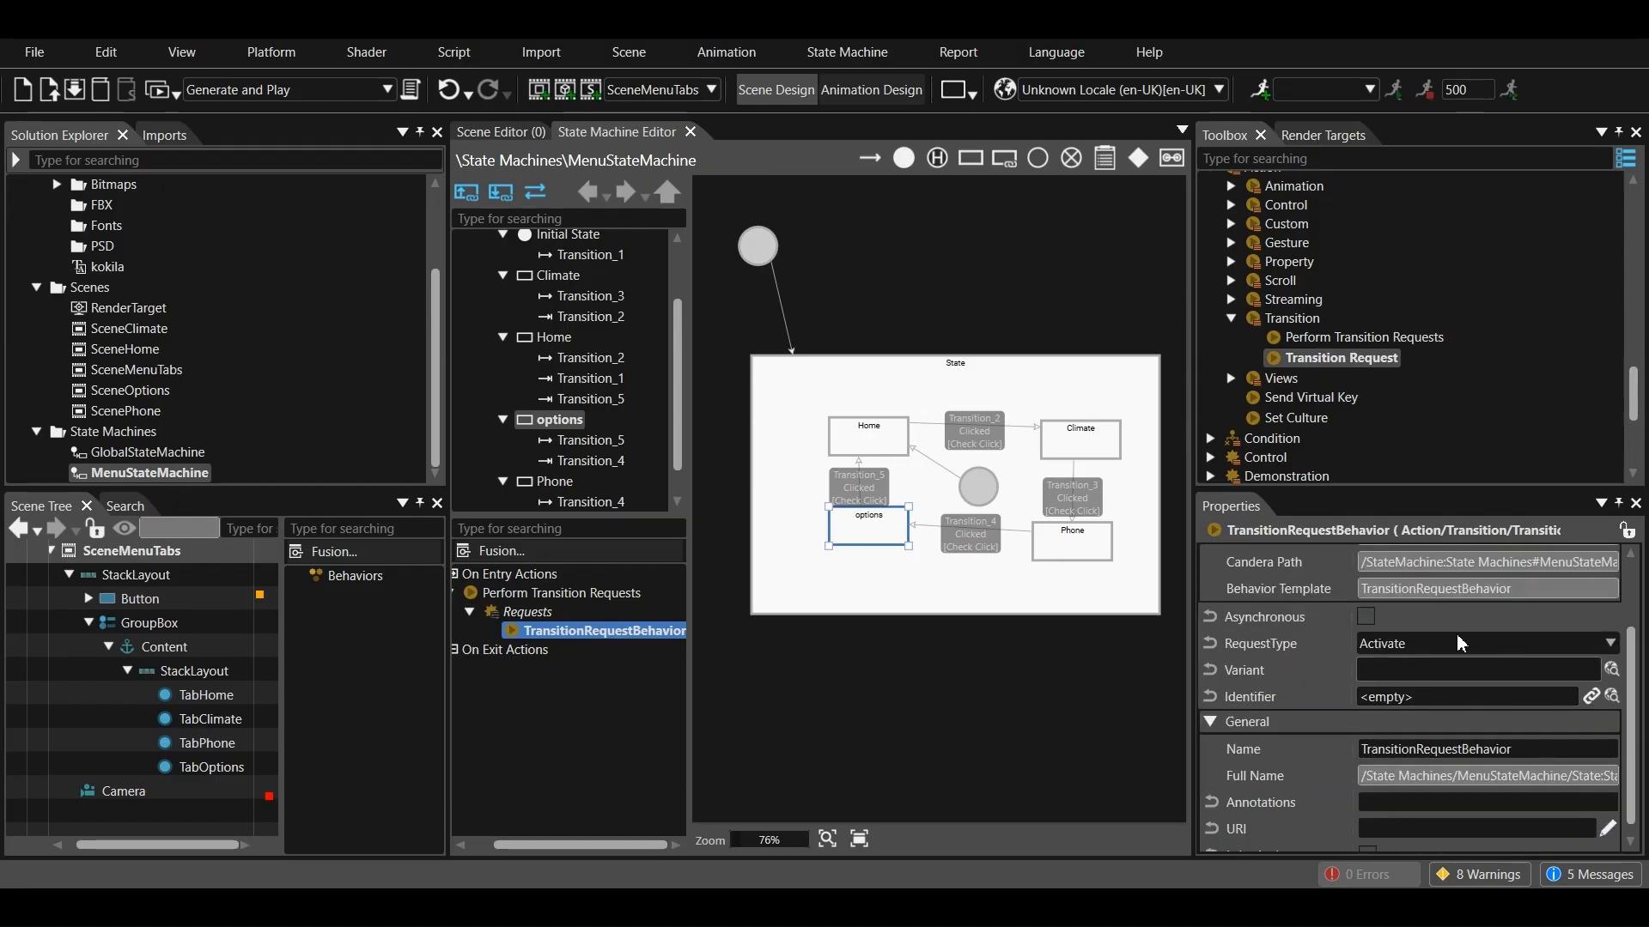
{"action": "left_click", "coordinate": [1612, 670]}
{"action": "left_click", "coordinate": [579, 465]}
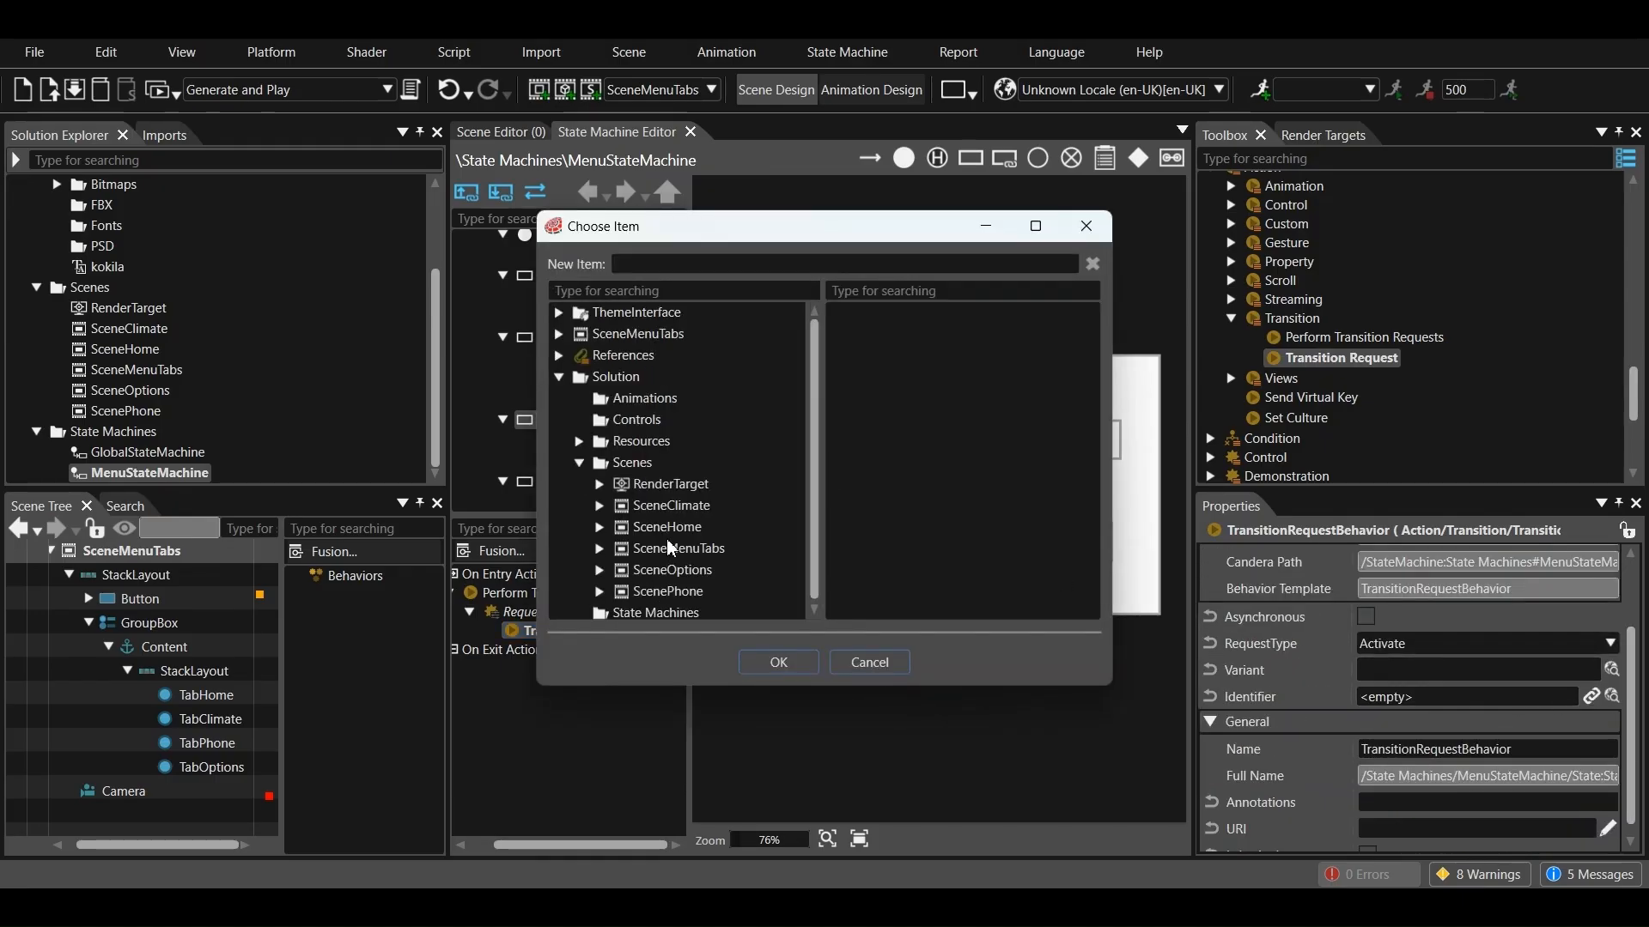
{"action": "left_click", "coordinate": [672, 570]}
{"action": "left_click", "coordinate": [778, 662]}
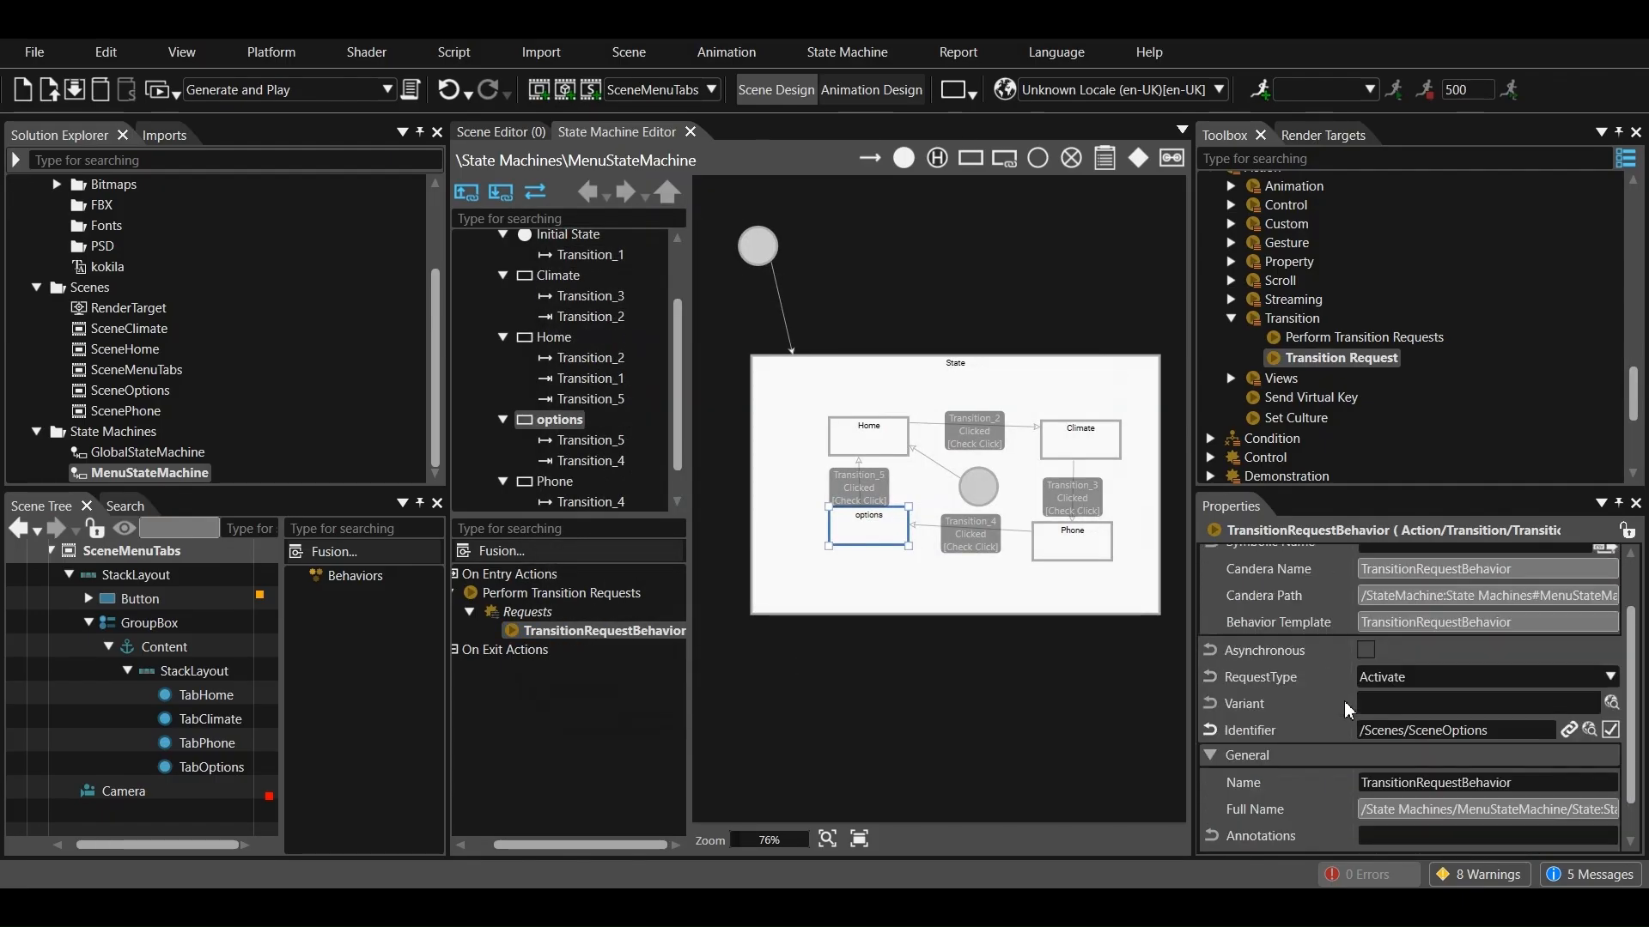
Add a second on-entry action, Send Value As Event, to the options state with its value set to Bool true
{"action": "left_click", "coordinate": [890, 530]}
{"action": "scroll", "coordinate": [1426, 778], "scroll_direction": "down", "scroll_amount": 1}
{"action": "left_click", "coordinate": [1578, 719]}
{"action": "left_click", "coordinate": [1427, 807]}
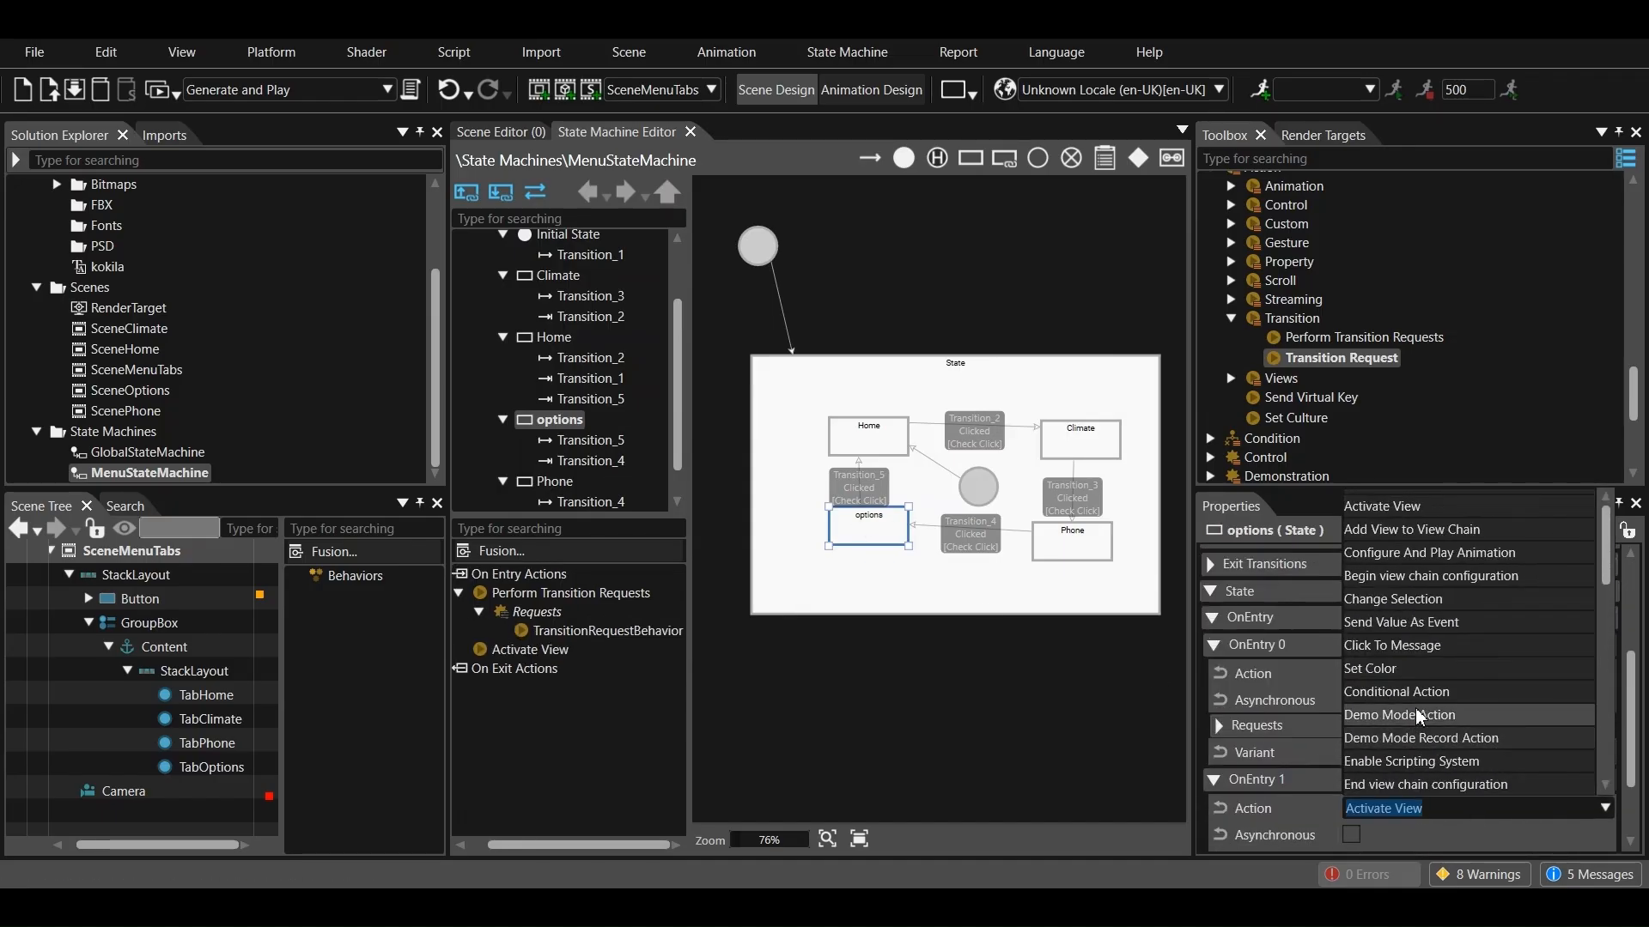
{"action": "left_click", "coordinate": [1418, 621]}
{"action": "left_click", "coordinate": [1419, 813]}
{"action": "left_click", "coordinate": [1409, 598]}
{"action": "scroll", "coordinate": [1469, 715], "scroll_direction": "down", "scroll_amount": 1}
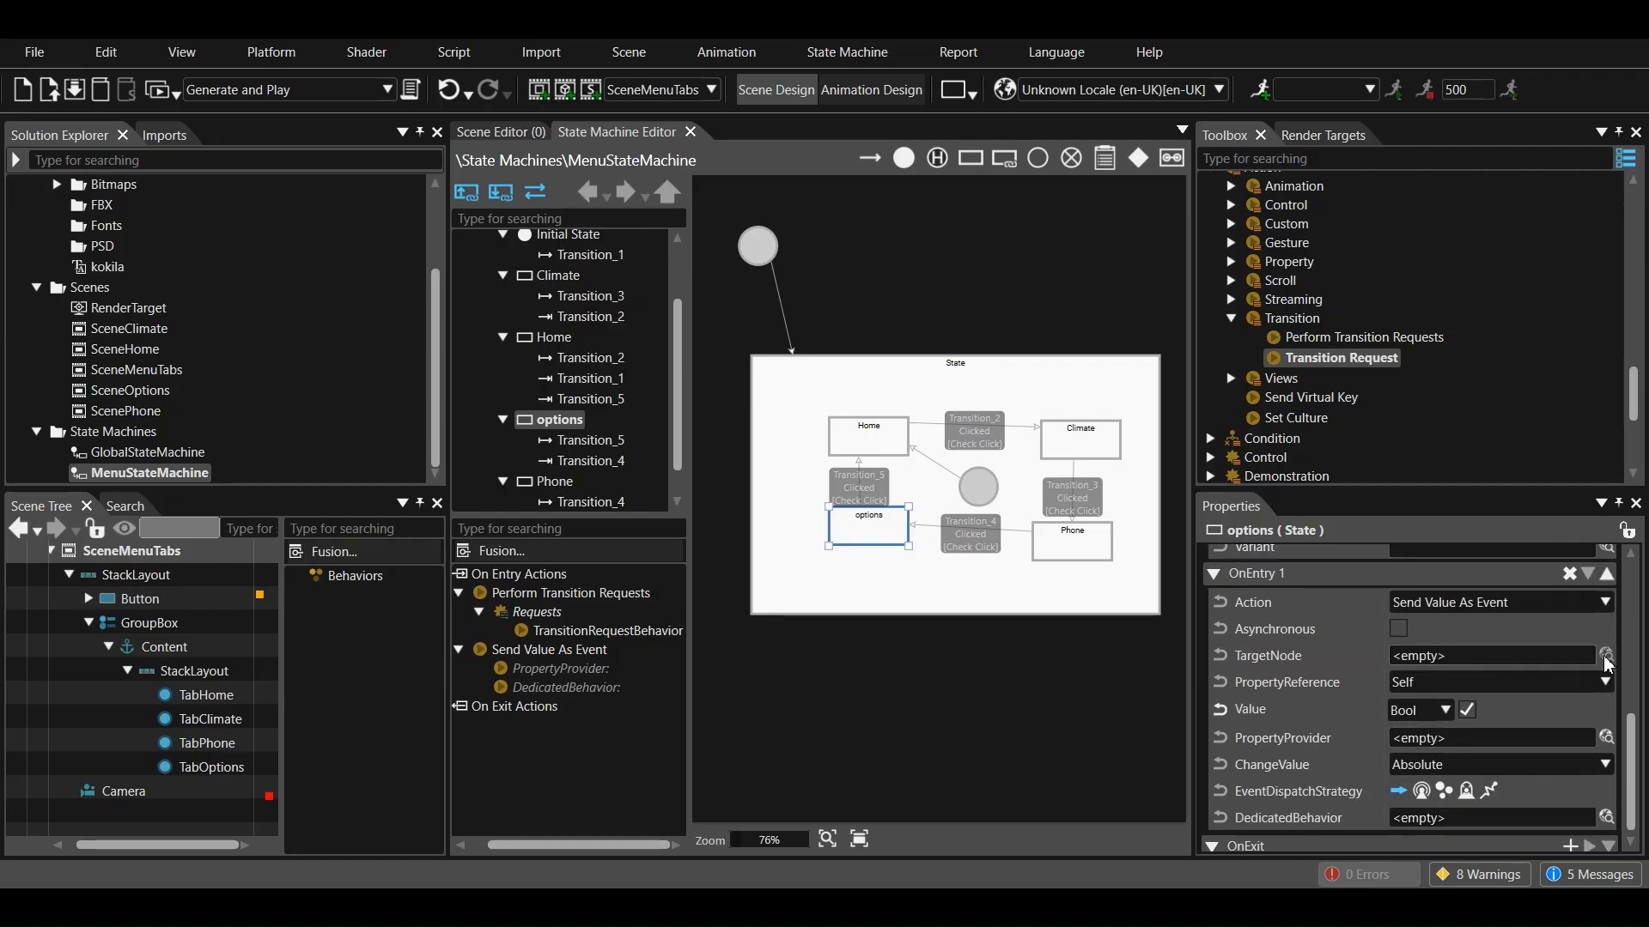
Set the target node of the options state's Send Value As Event action to TabOptions in SceneMenuTabs
{"action": "left_click", "coordinate": [1606, 658]}
{"action": "left_click", "coordinate": [579, 464]}
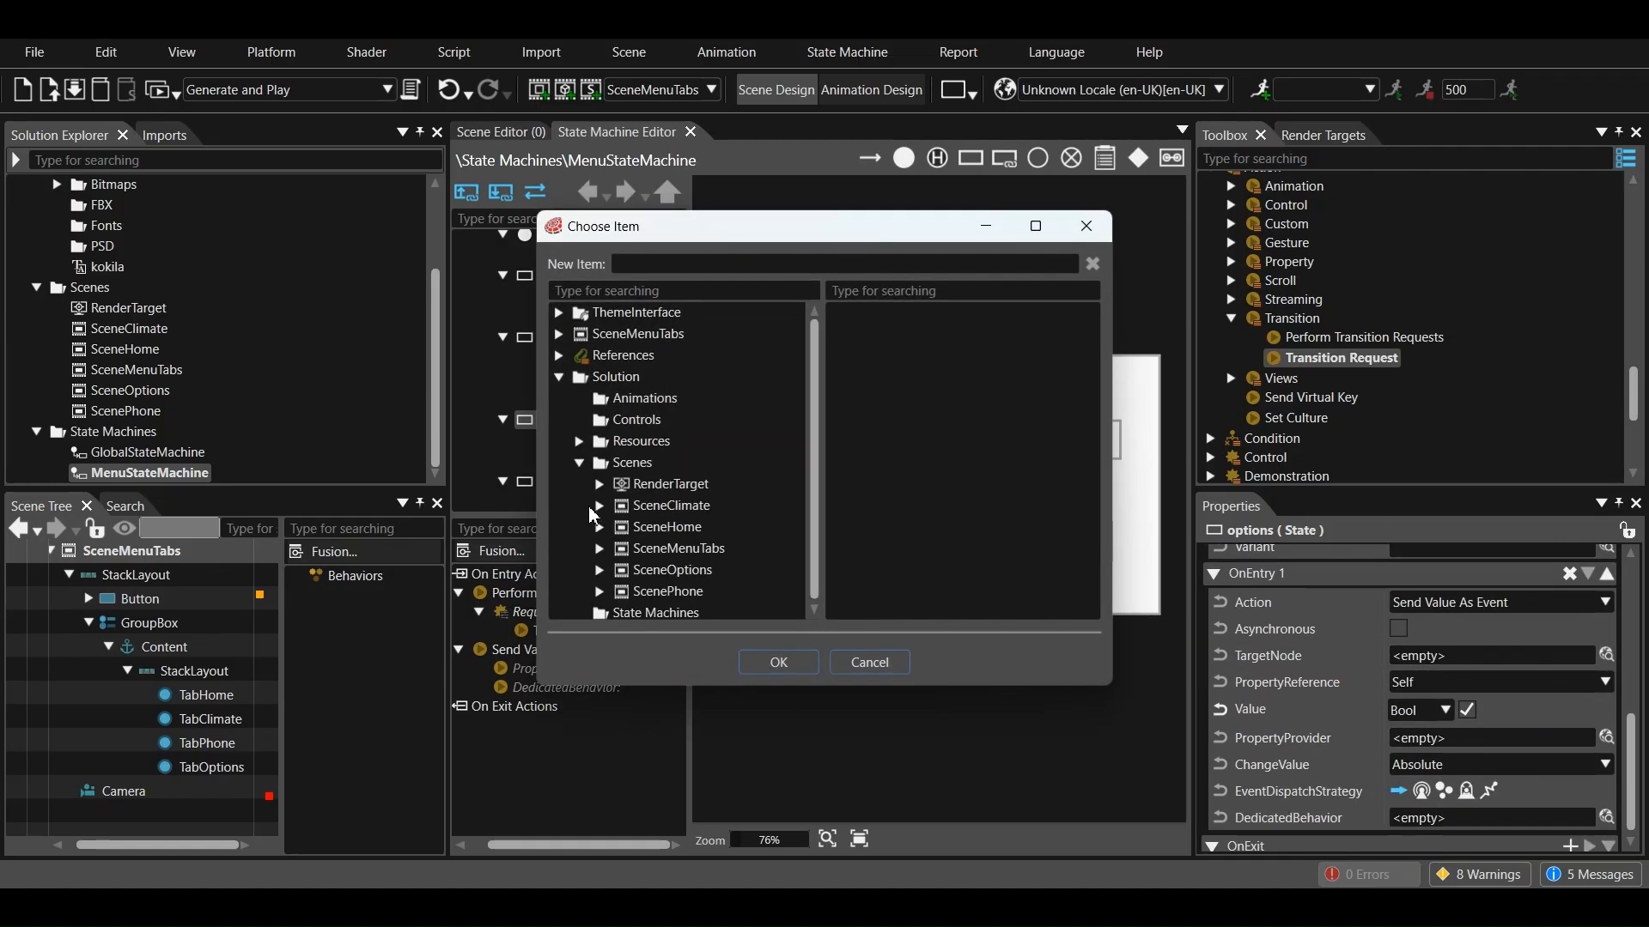
{"action": "left_click", "coordinate": [601, 551]}
{"action": "left_click", "coordinate": [620, 570]}
{"action": "left_click", "coordinate": [641, 610]}
{"action": "scroll", "coordinate": [684, 577], "scroll_direction": "down", "scroll_amount": 2}
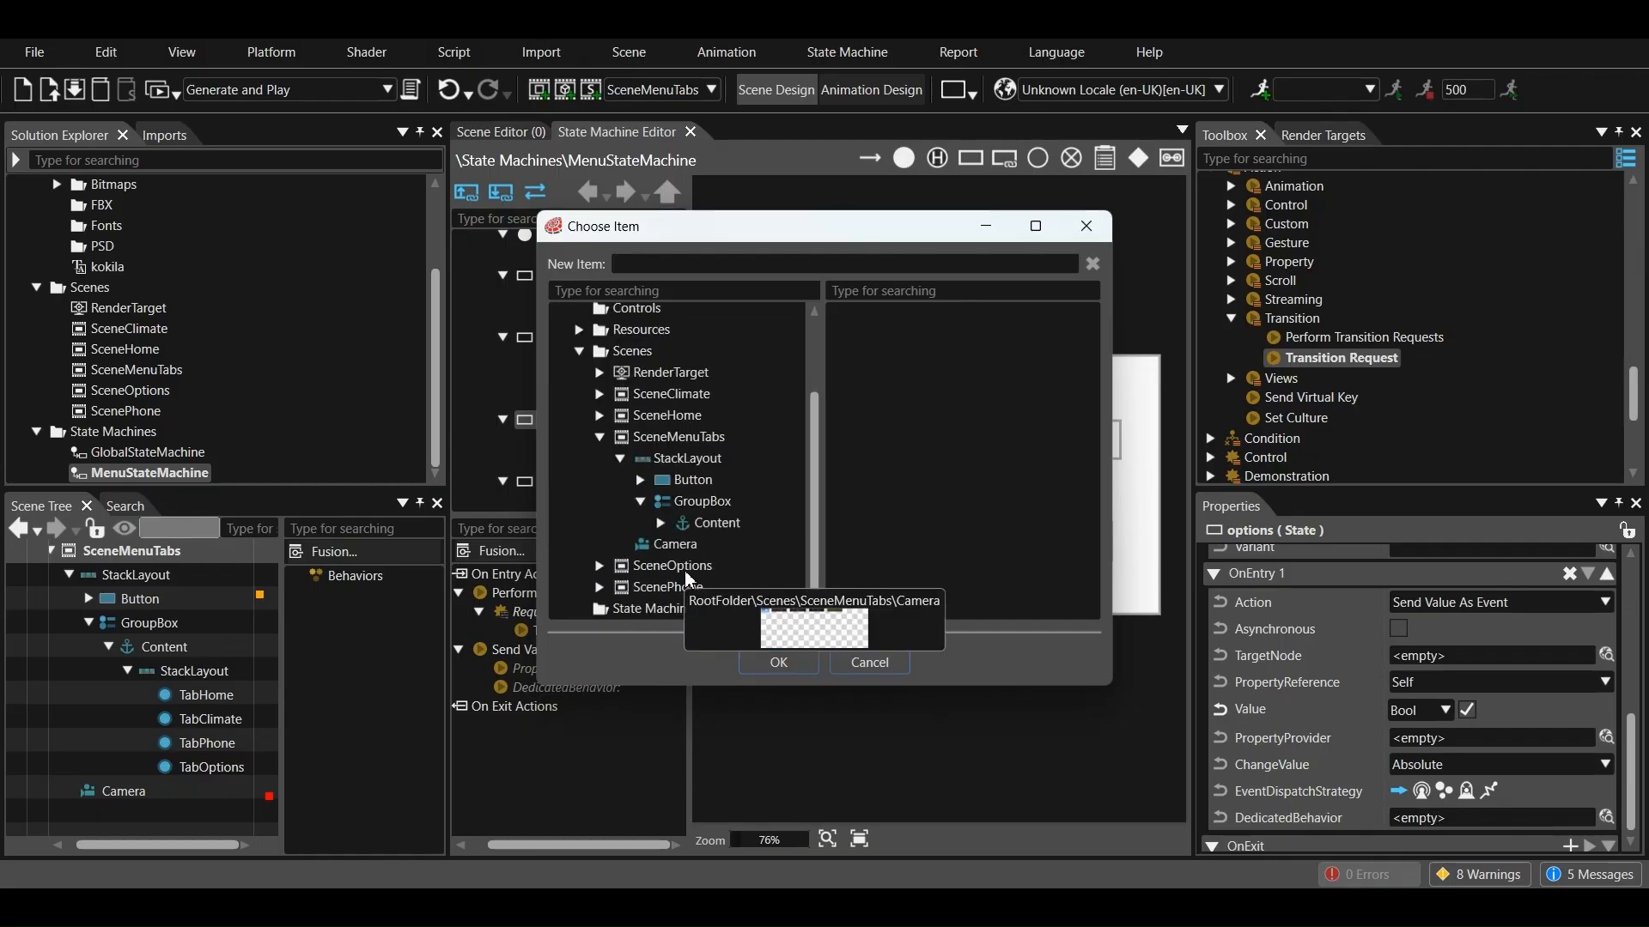
{"action": "left_click", "coordinate": [661, 527]}
{"action": "scroll", "coordinate": [694, 554], "scroll_direction": "down", "scroll_amount": 1}
{"action": "left_click", "coordinate": [681, 527]}
{"action": "left_click", "coordinate": [747, 590]}
{"action": "left_click", "coordinate": [778, 662]}
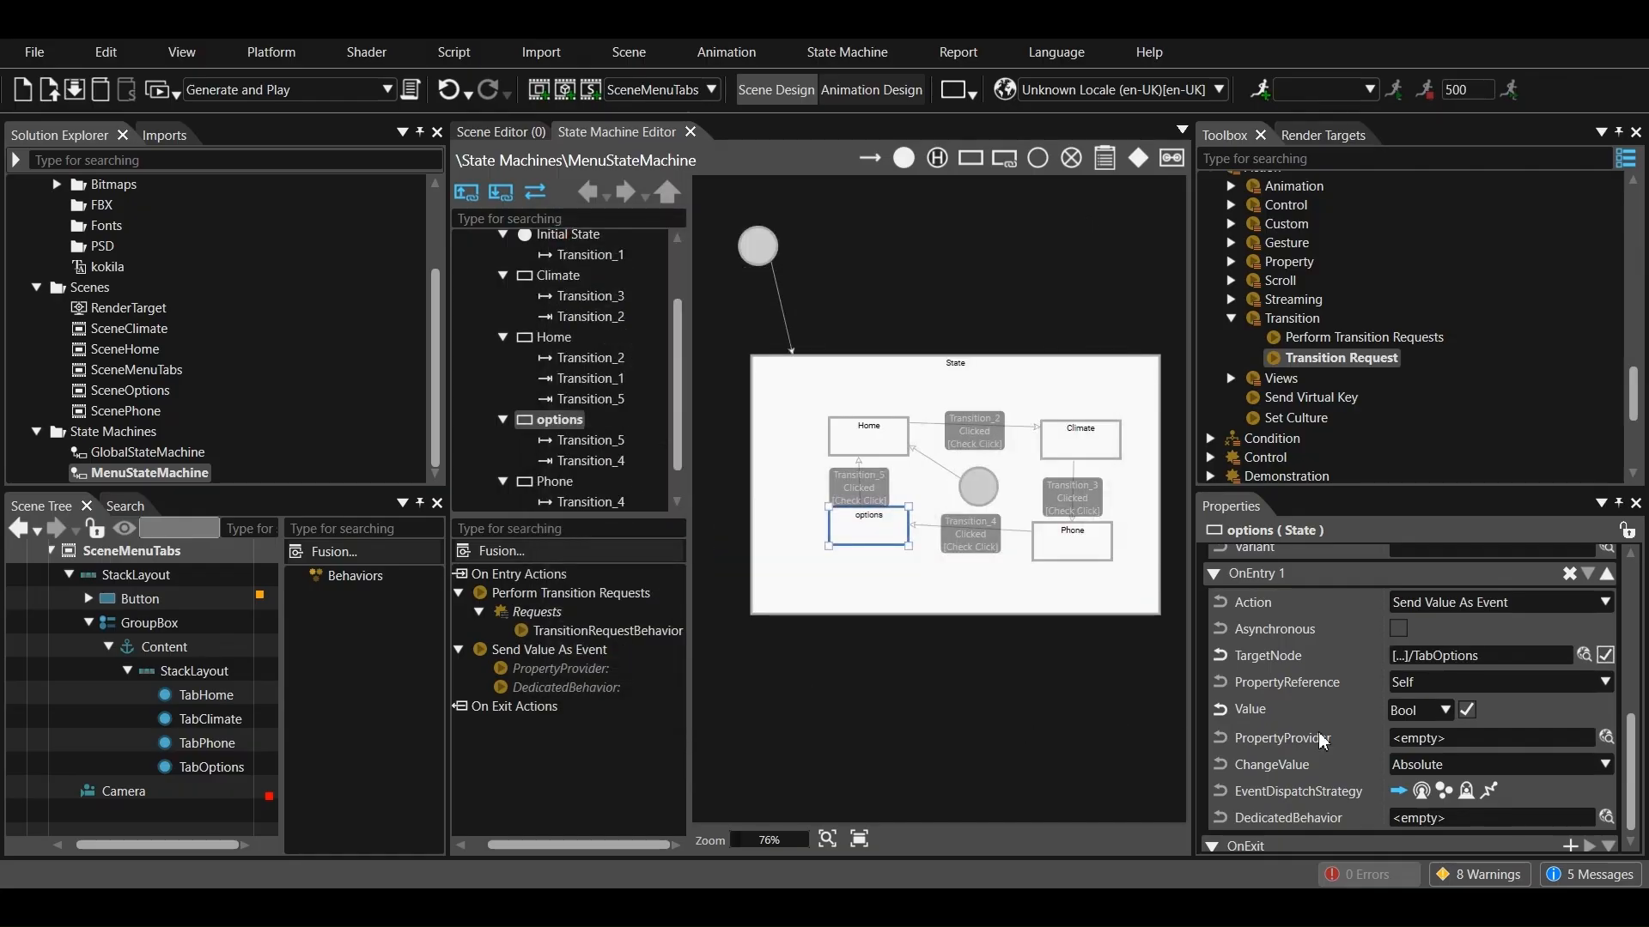
Add an on-exit Perform Transition Requests action to the options state, with a Transition Request behavior in its Requests
{"action": "left_click", "coordinate": [1571, 833]}
{"action": "left_click", "coordinate": [1459, 838]}
{"action": "scroll", "coordinate": [1443, 756], "scroll_direction": "up", "scroll_amount": 4}
{"action": "left_click", "coordinate": [1430, 720]}
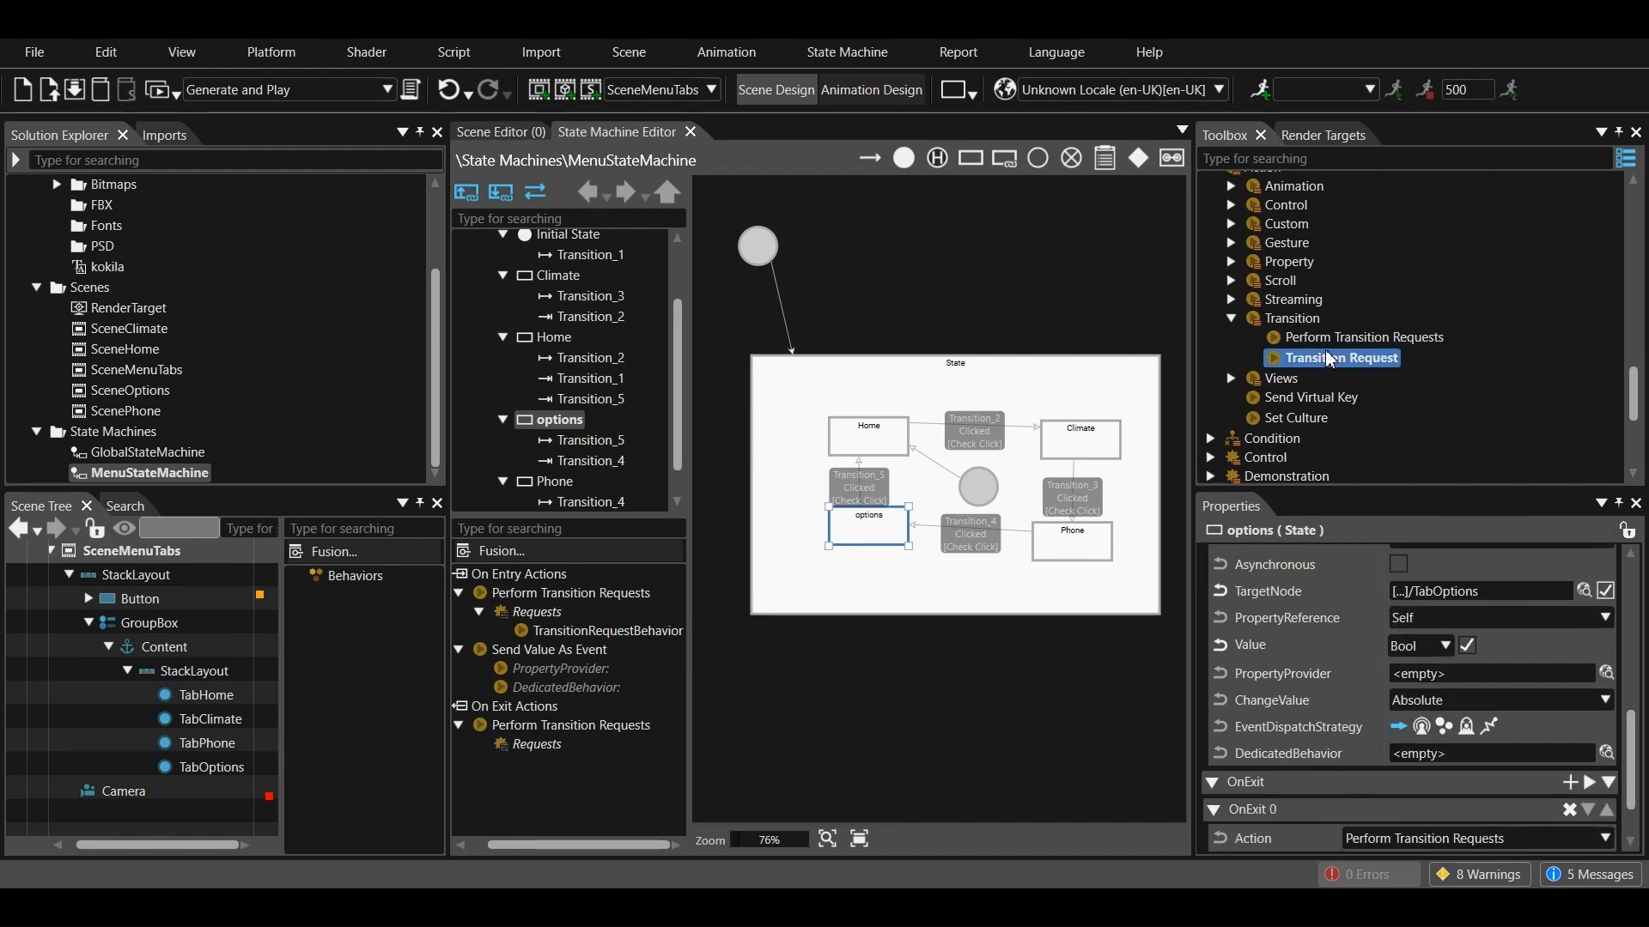
Set the options state's on-exit transition request to Deactivate with /Scenes/SceneOptions as its identifier
{"action": "left_click", "coordinate": [1385, 753]}
{"action": "left_click", "coordinate": [1380, 807]}
{"action": "left_click", "coordinate": [1611, 799]}
{"action": "left_click", "coordinate": [580, 463]}
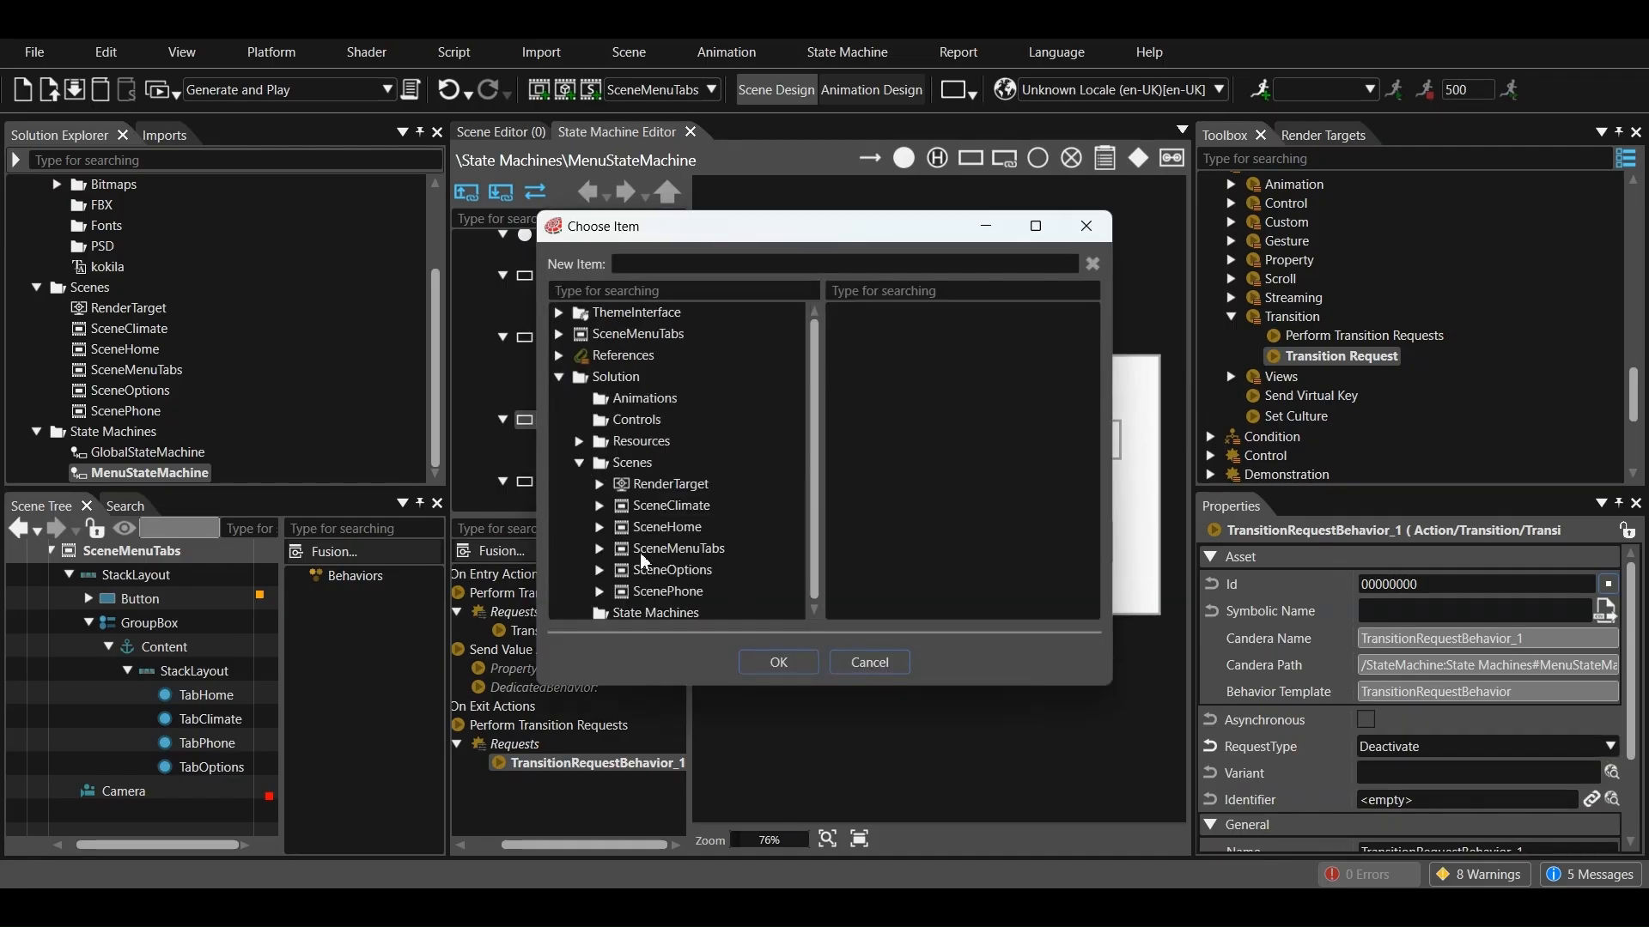
{"action": "left_click", "coordinate": [650, 573]}
{"action": "left_click", "coordinate": [772, 661]}
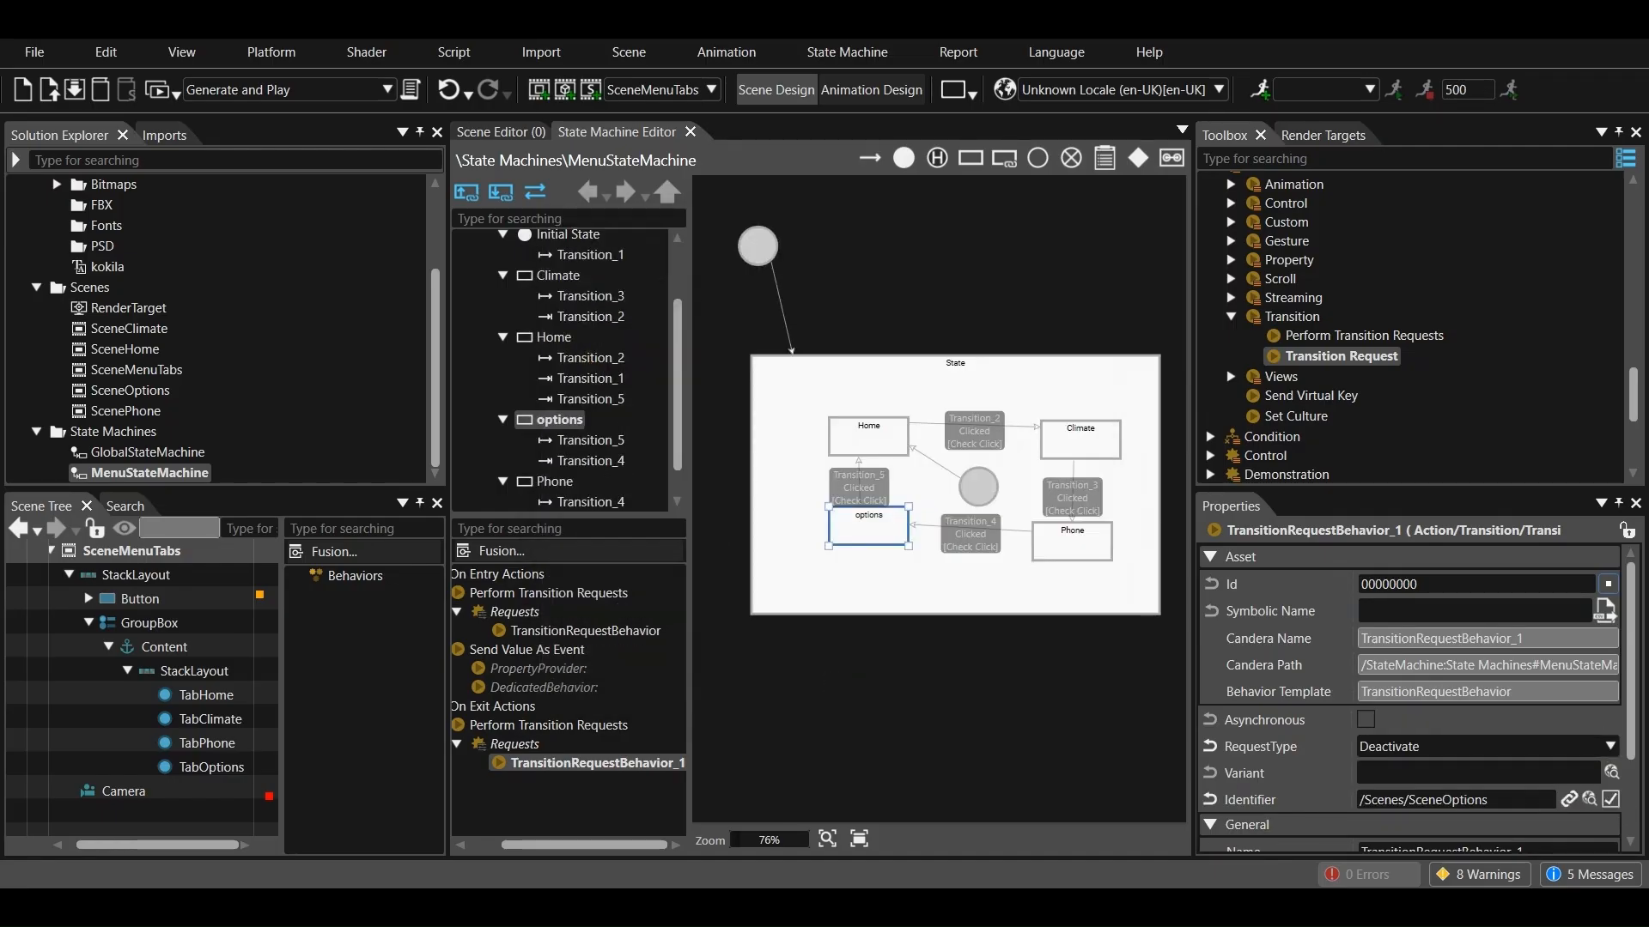
Set the sender event filter of Transition_2, from Home to Climate, to the Button in SceneMenuTabs
{"action": "left_click", "coordinate": [973, 432]}
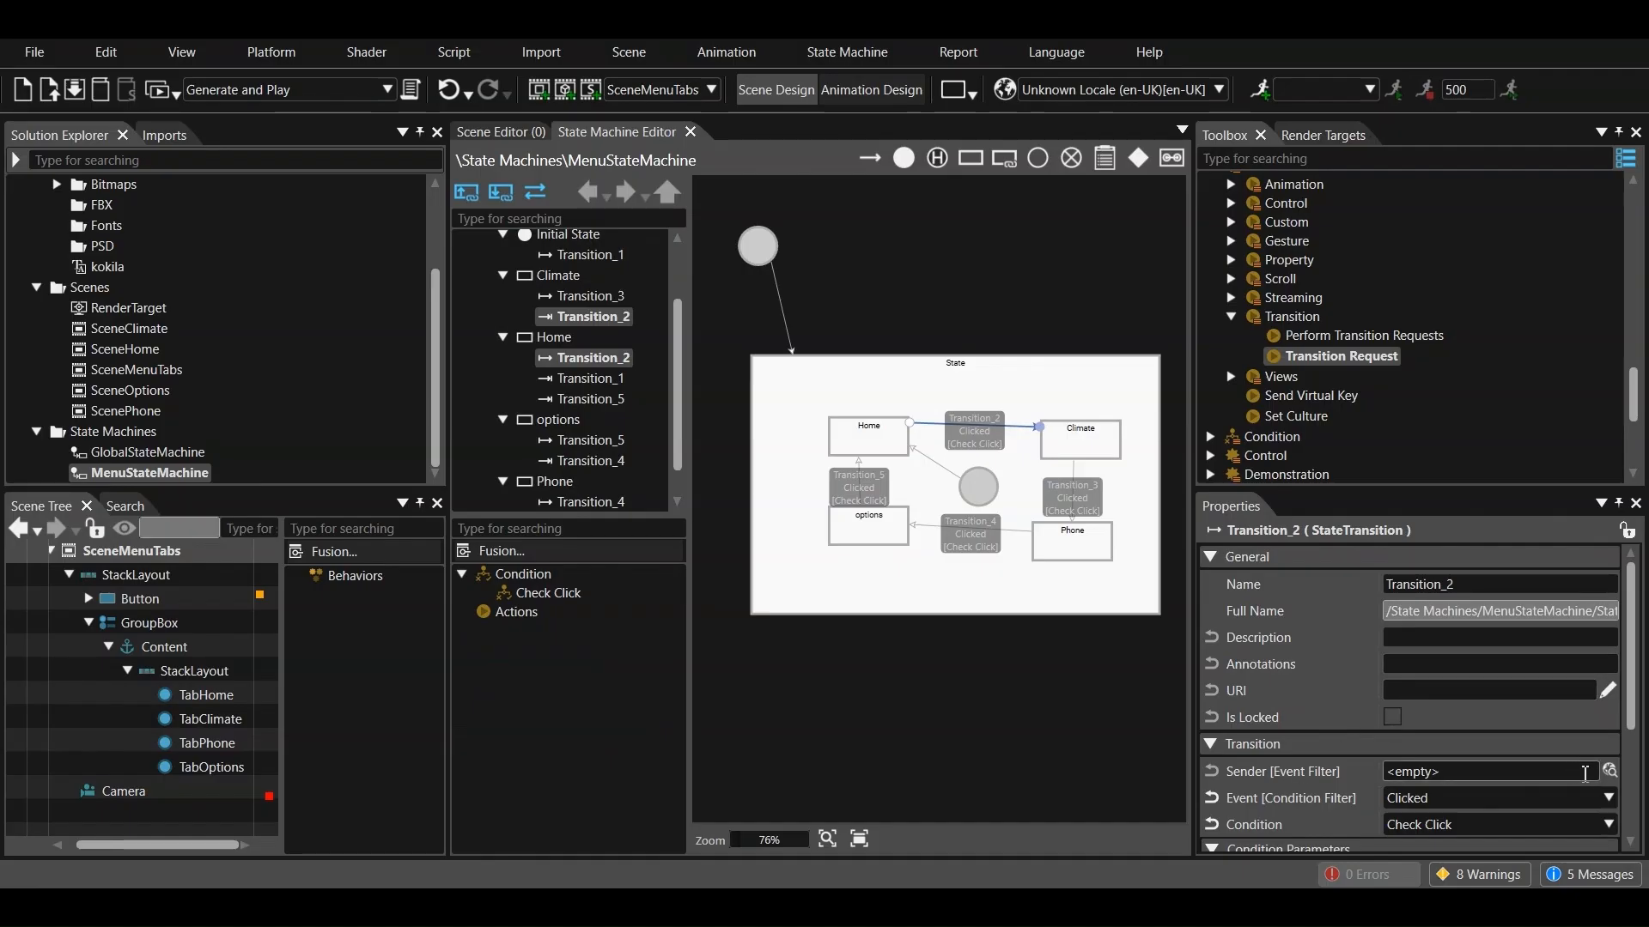
{"action": "left_click", "coordinate": [1609, 772]}
{"action": "left_click", "coordinate": [599, 550]}
{"action": "left_click", "coordinate": [620, 571]}
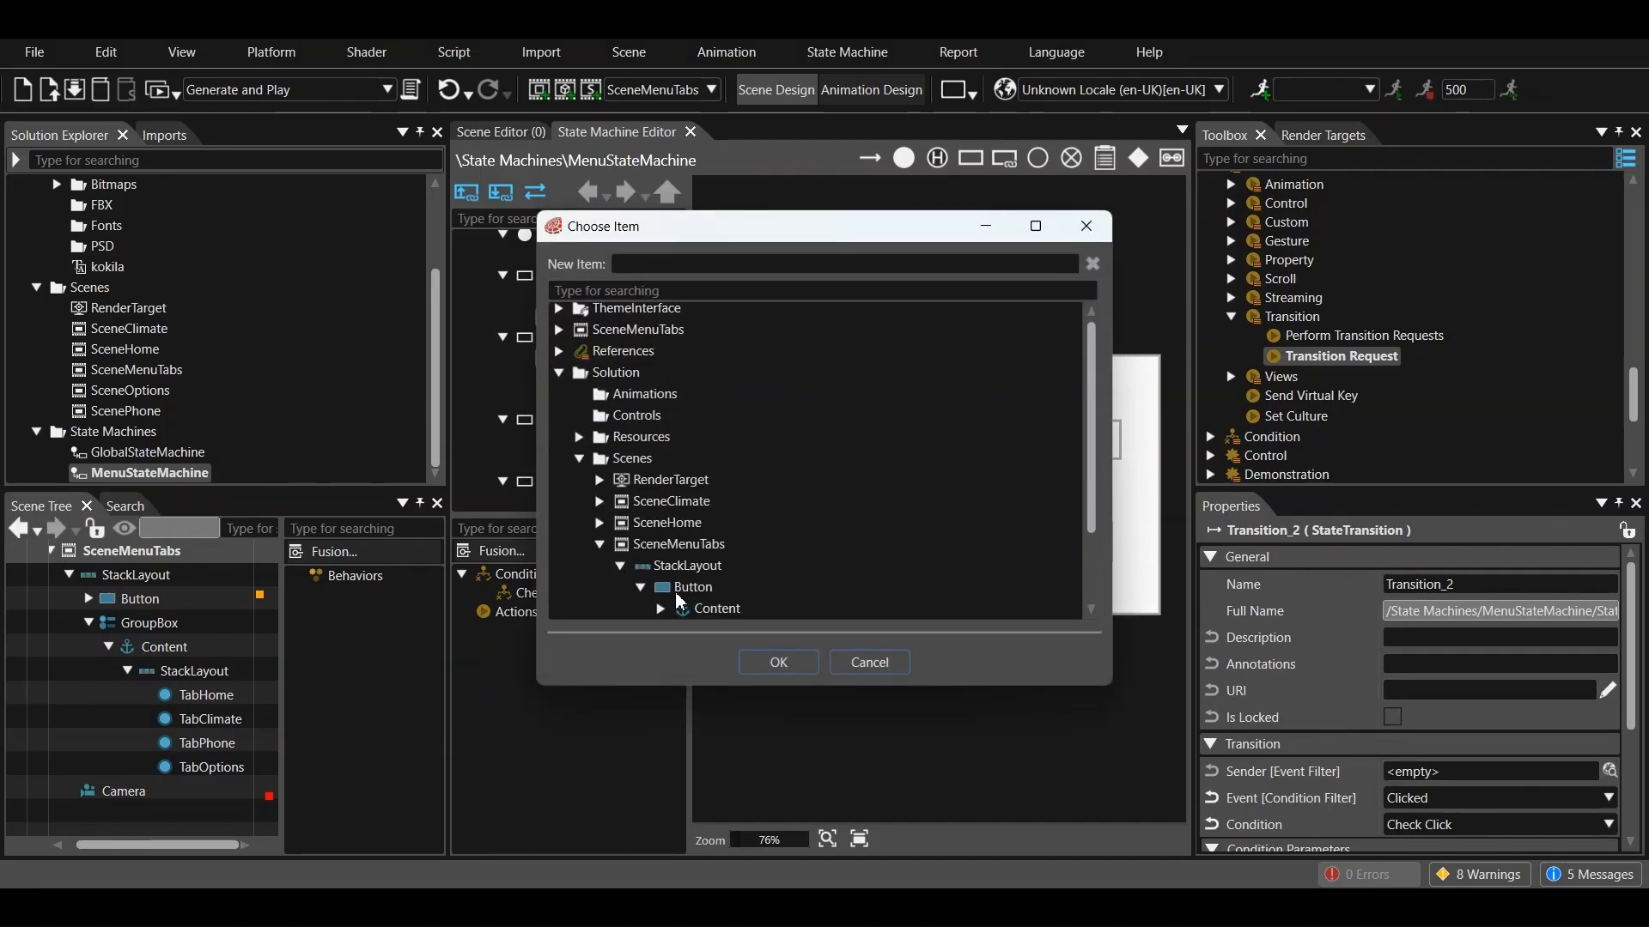
{"action": "scroll", "coordinate": [672, 606], "scroll_direction": "down", "scroll_amount": 2}
{"action": "left_click", "coordinate": [686, 485]}
{"action": "left_click", "coordinate": [777, 662]}
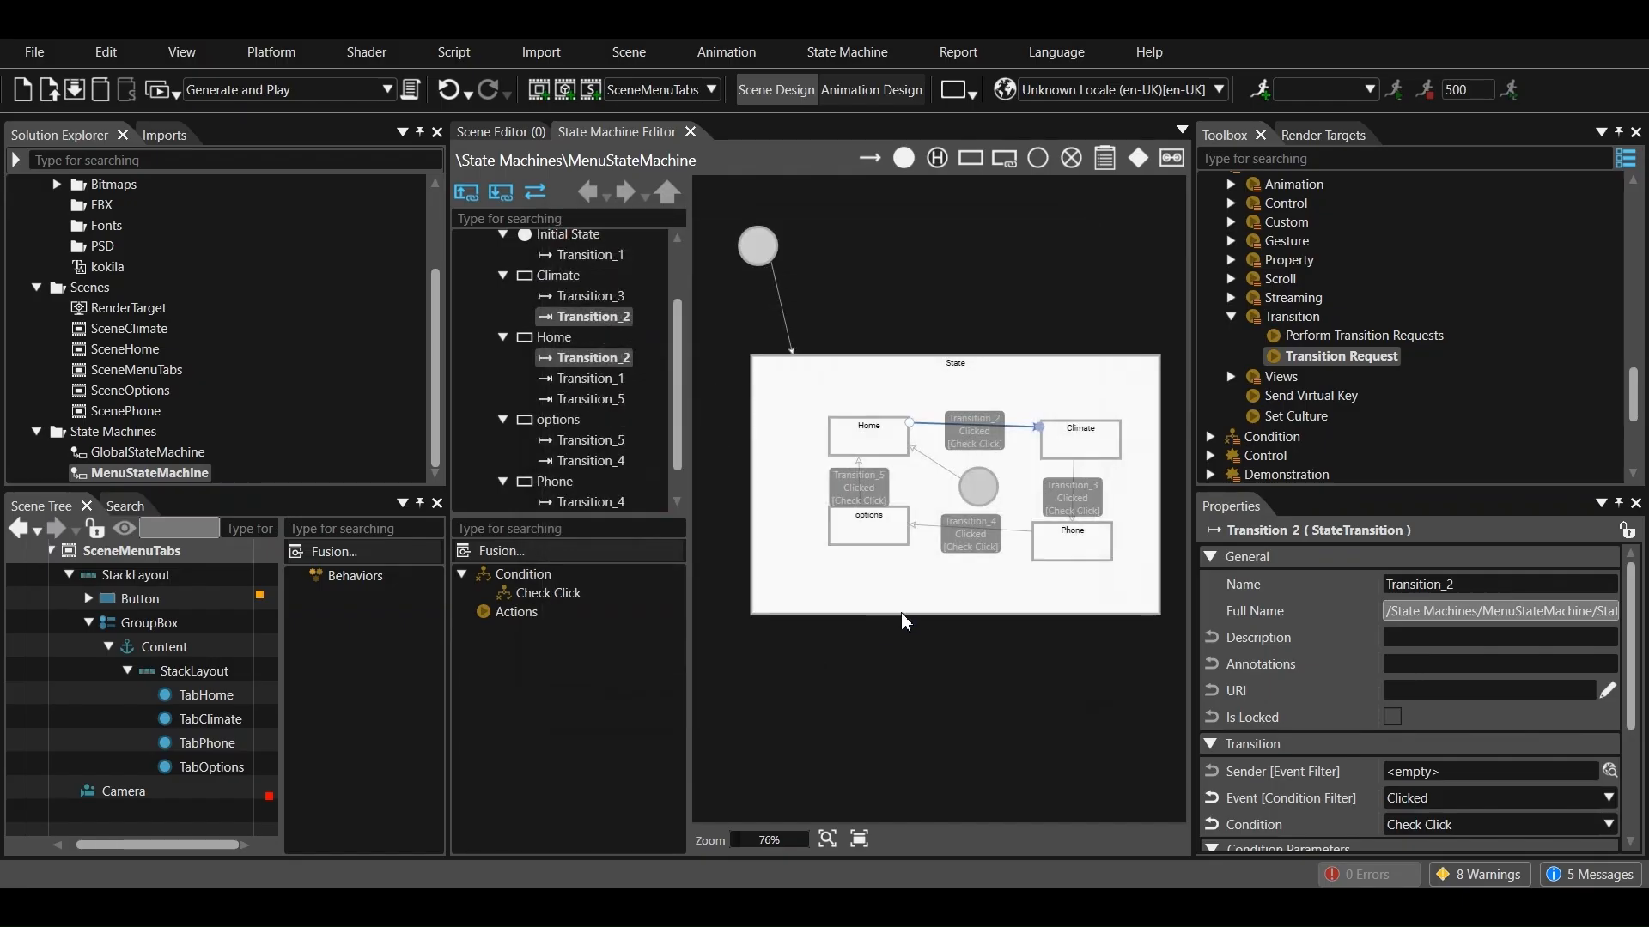
Set the sender event filter of Transition_3, from Climate to Phone, to the Button in SceneMenuTabs
{"action": "left_click", "coordinate": [1094, 512]}
{"action": "left_click", "coordinate": [1608, 771]}
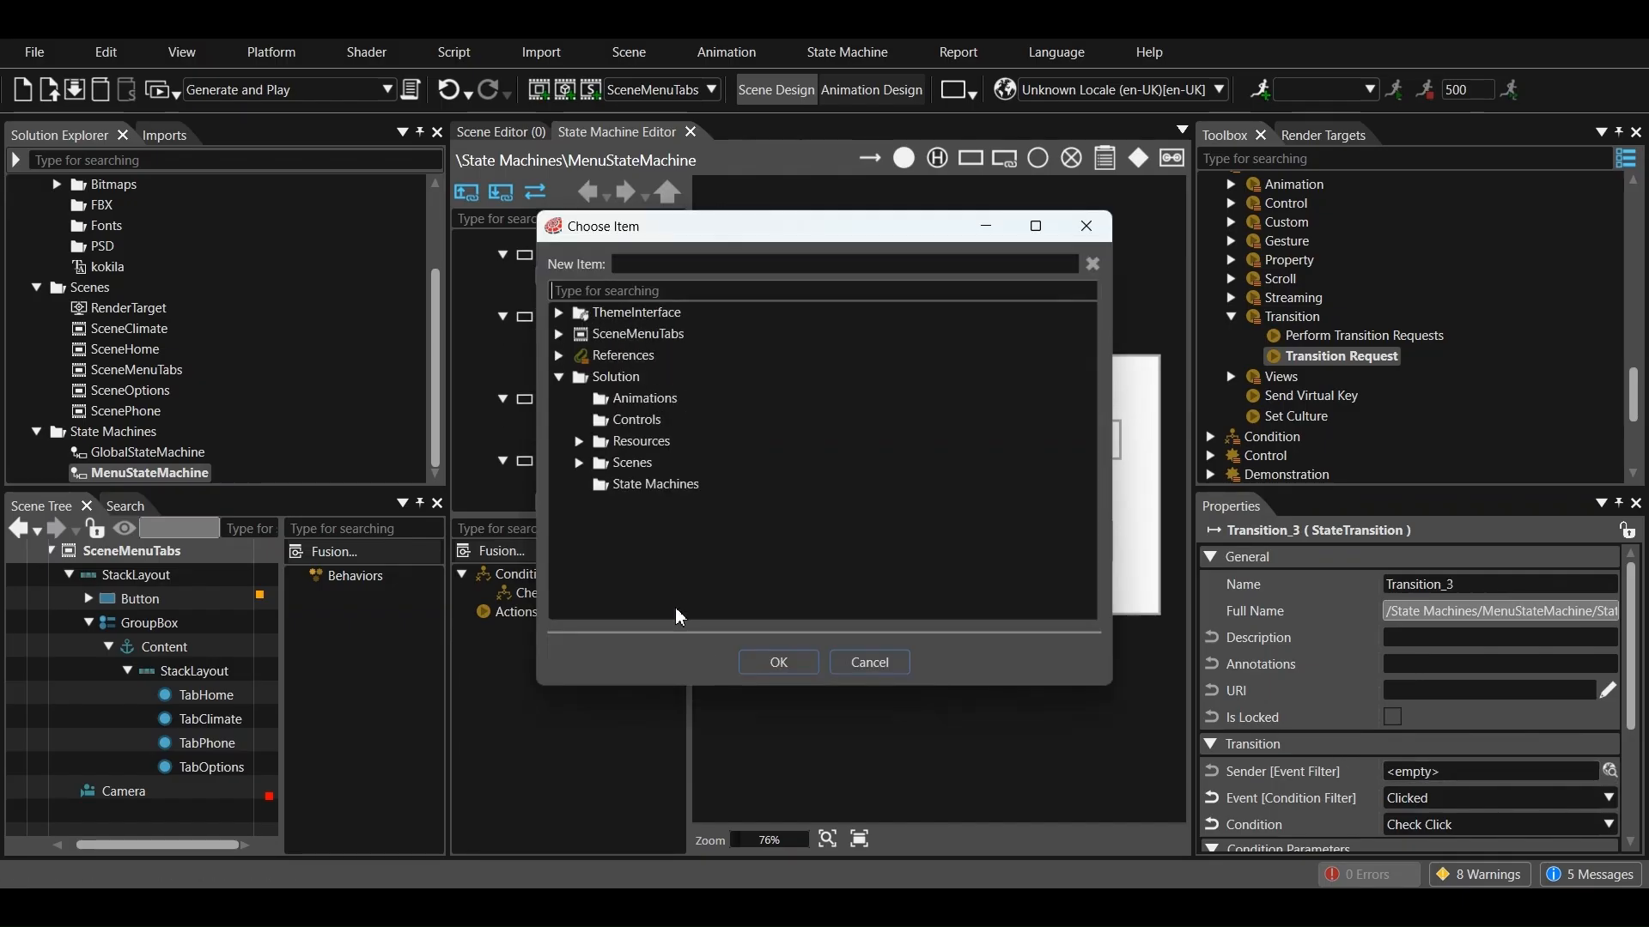
{"action": "left_click", "coordinate": [579, 463]}
{"action": "left_click", "coordinate": [600, 548]}
{"action": "left_click", "coordinate": [620, 570]}
{"action": "left_click", "coordinate": [685, 591]}
{"action": "left_click", "coordinate": [779, 662]}
Set the sender event filter of Transition_4, from Phone to options, to the Button in SceneMenuTabs
{"action": "left_click", "coordinate": [971, 539]}
{"action": "left_click", "coordinate": [1609, 773]}
{"action": "left_click", "coordinate": [580, 463]}
{"action": "left_click", "coordinate": [600, 548]}
{"action": "left_click", "coordinate": [620, 570]}
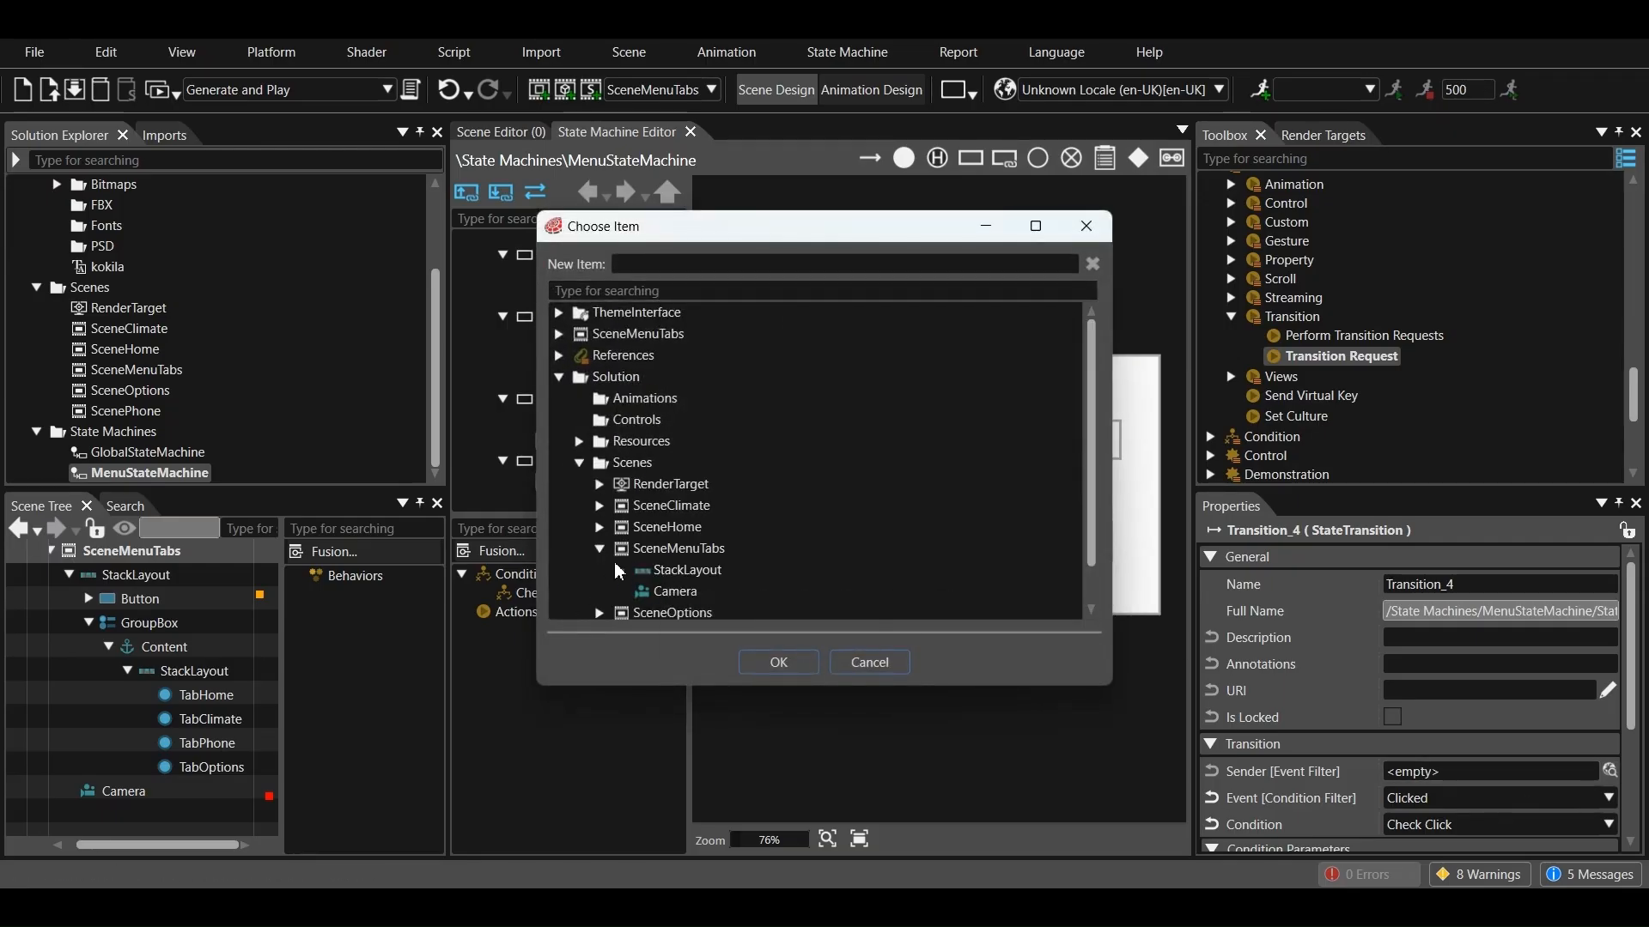
{"action": "left_click", "coordinate": [683, 584]}
{"action": "left_click", "coordinate": [778, 662]}
Set the sender event filter of Transition_5, from options to Home, to the Button in SceneMenuTabs
{"action": "left_click", "coordinate": [868, 498]}
{"action": "left_click", "coordinate": [1609, 771]}
{"action": "left_click", "coordinate": [579, 442]}
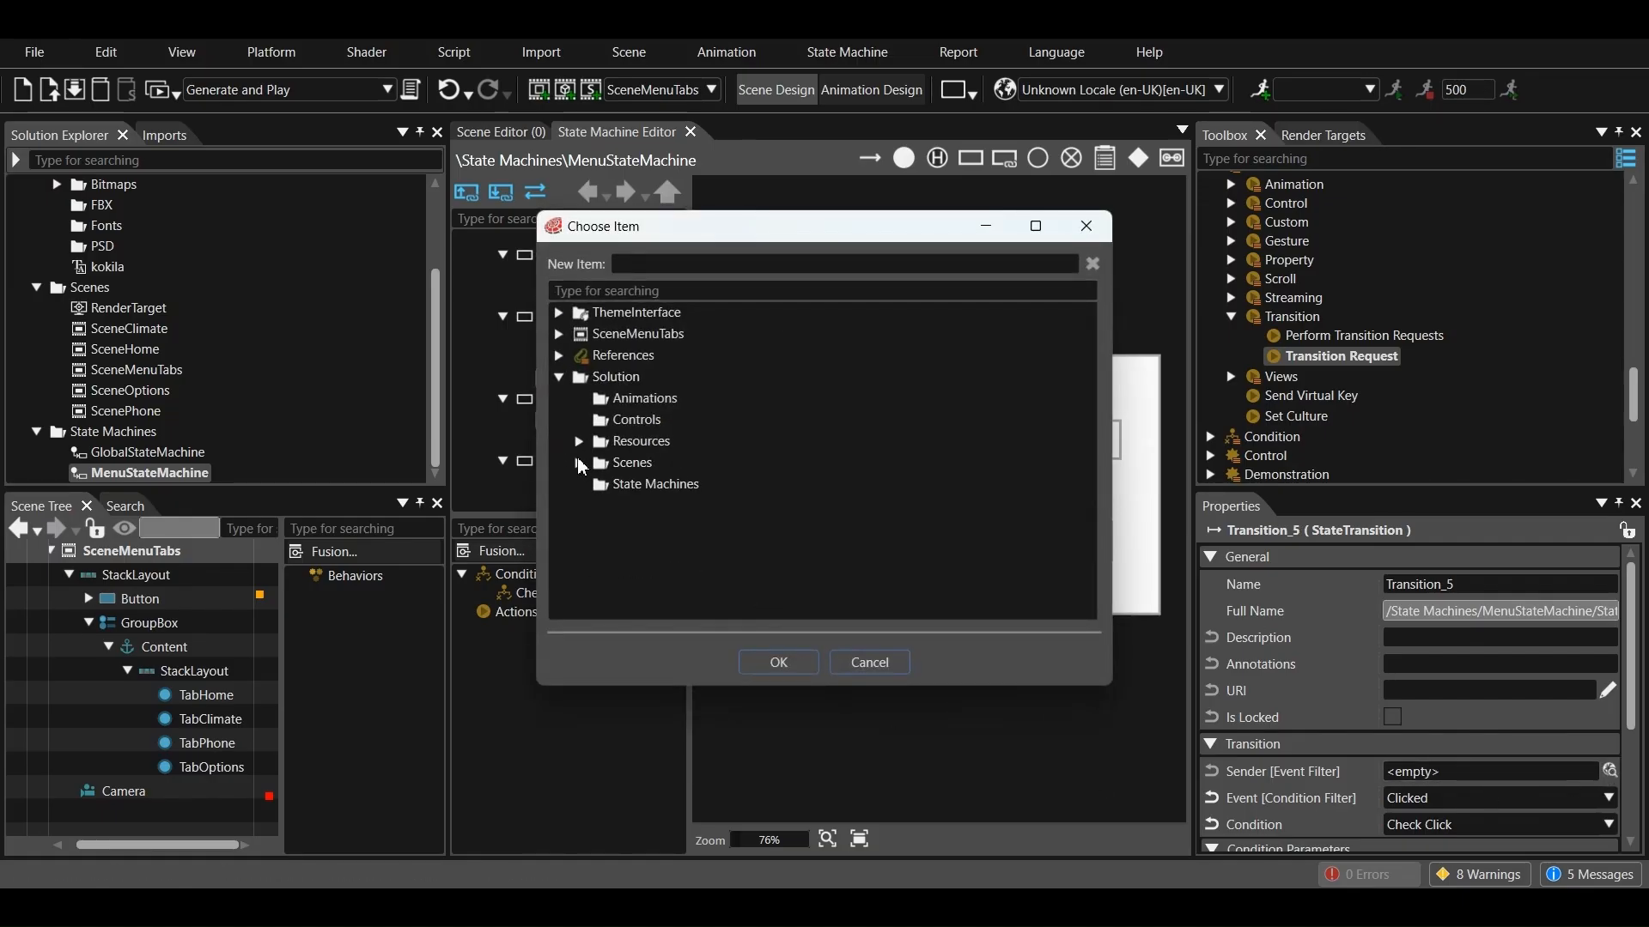
{"action": "left_click", "coordinate": [580, 462]}
{"action": "left_click", "coordinate": [600, 549]}
{"action": "left_click", "coordinate": [620, 570]}
{"action": "left_click", "coordinate": [683, 592]}
{"action": "left_click", "coordinate": [773, 662]}
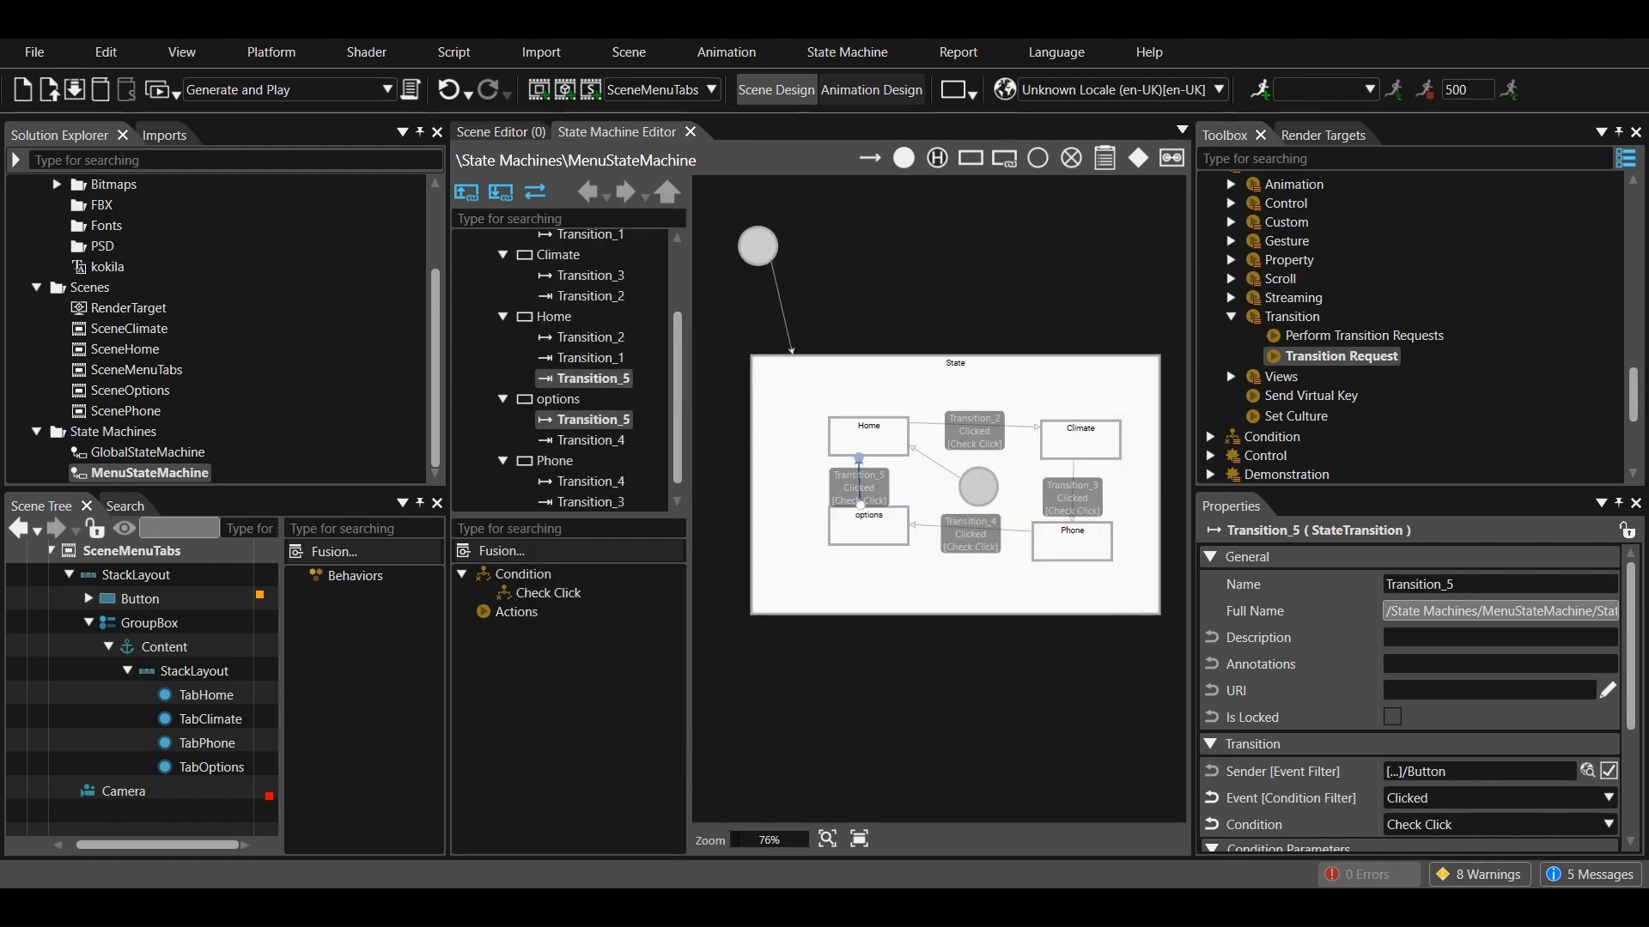
Open SceneMenuTabs and add an Event Bridge behavior to its Button node
{"action": "double_click", "coordinate": [150, 371]}
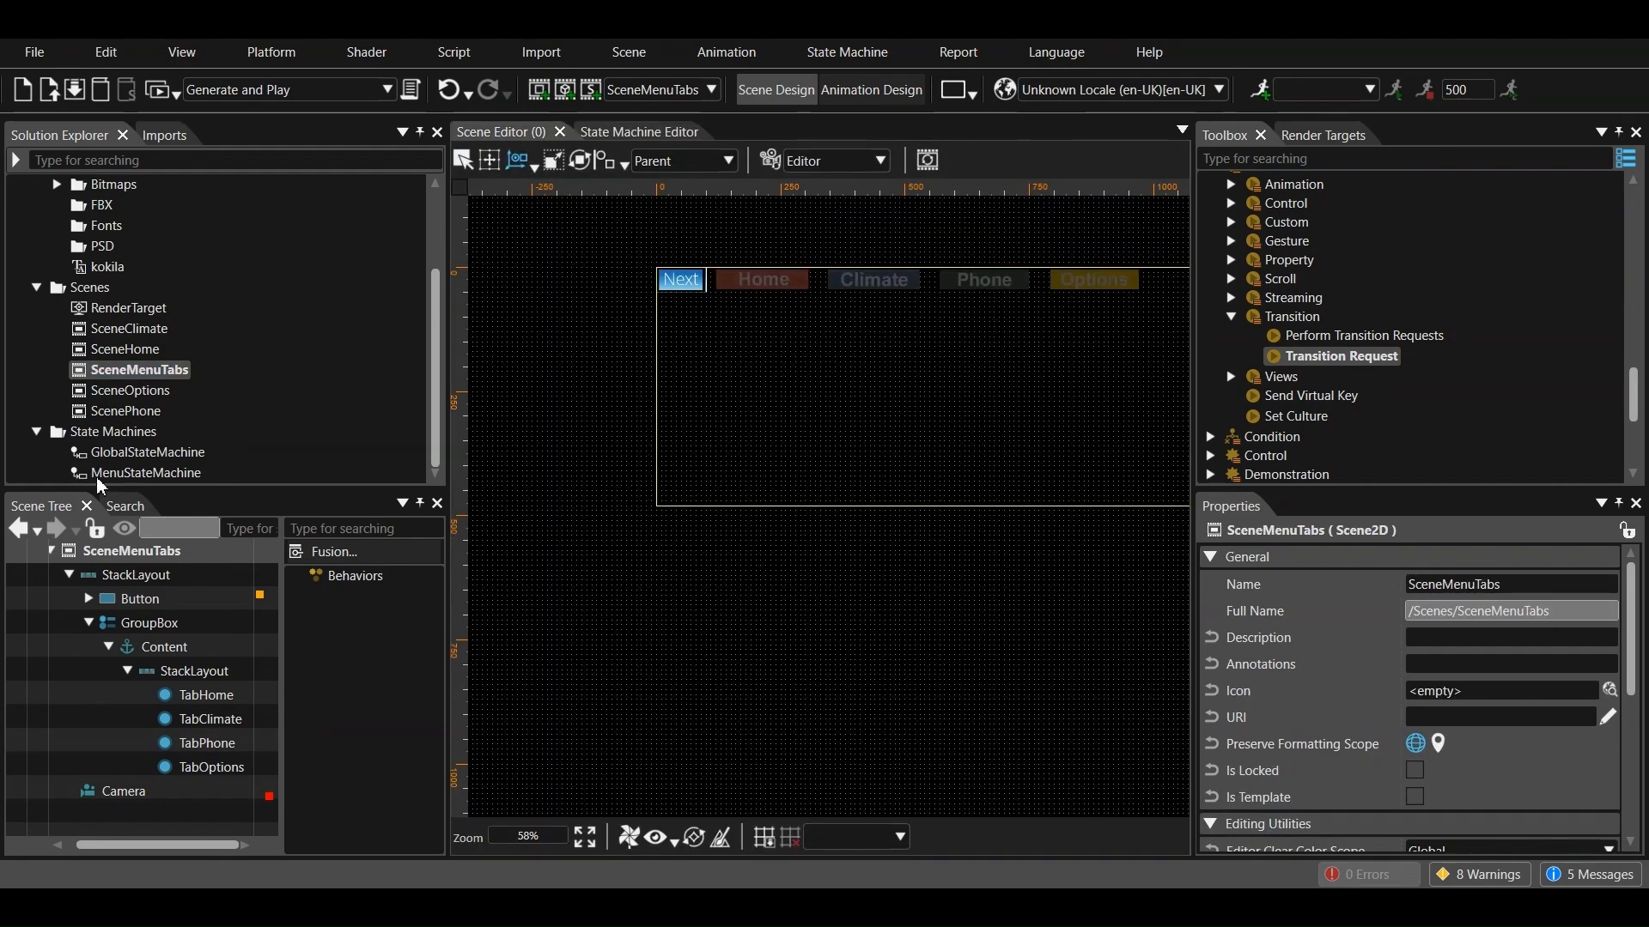
{"action": "left_click", "coordinate": [139, 599]}
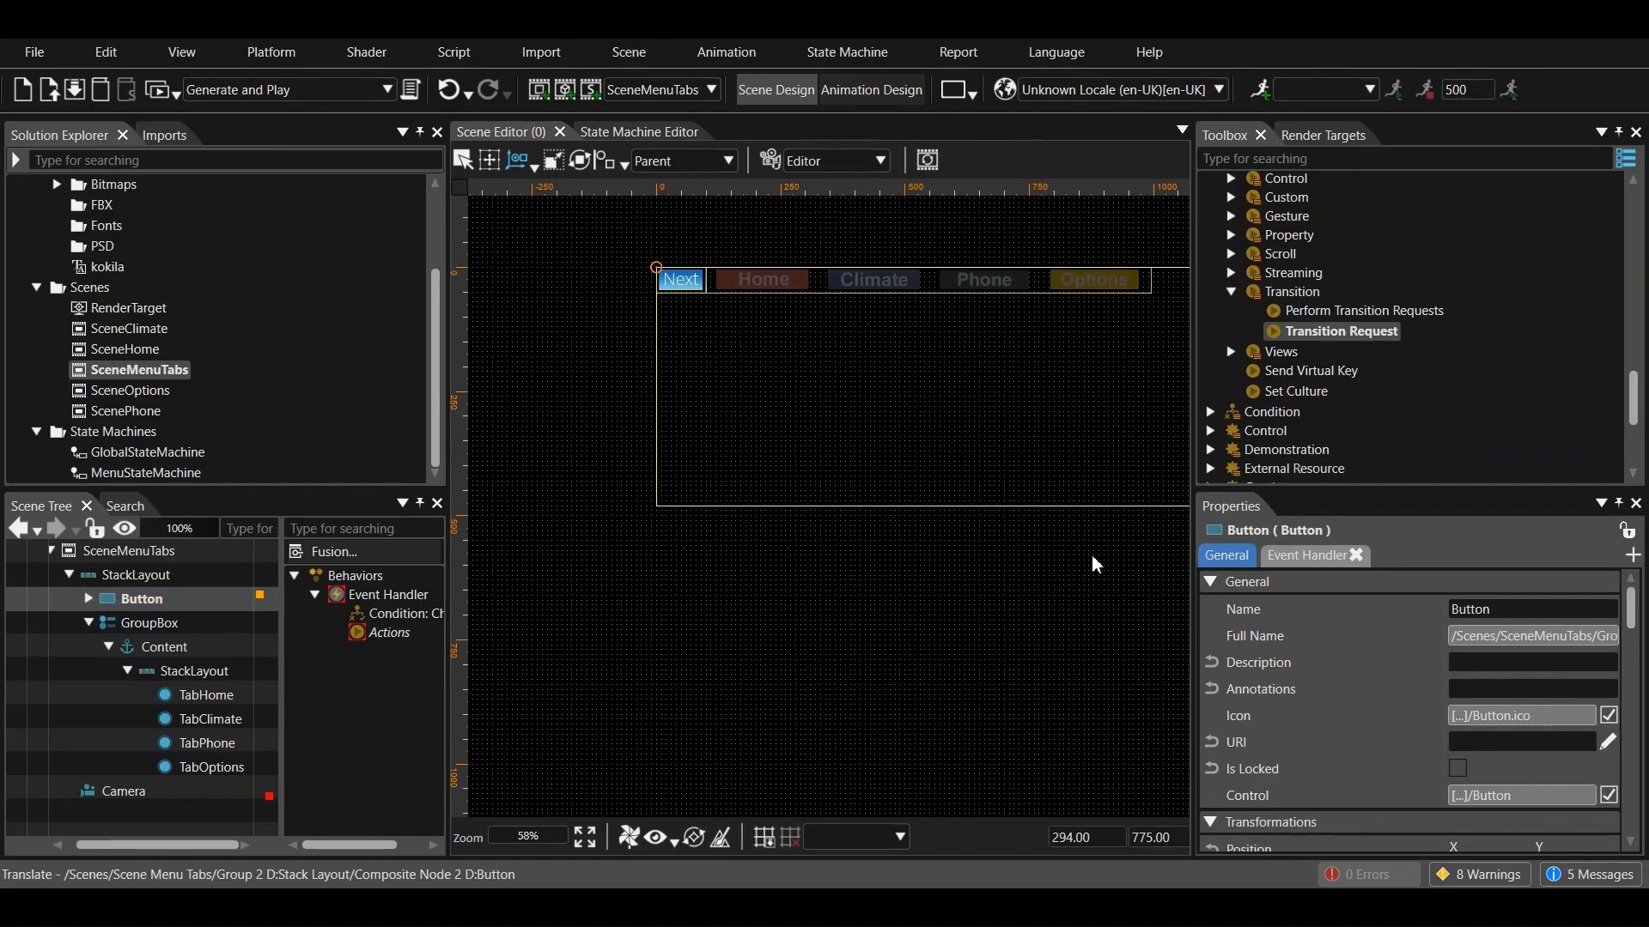
{"action": "scroll", "coordinate": [1304, 421], "scroll_direction": "up", "scroll_amount": 2}
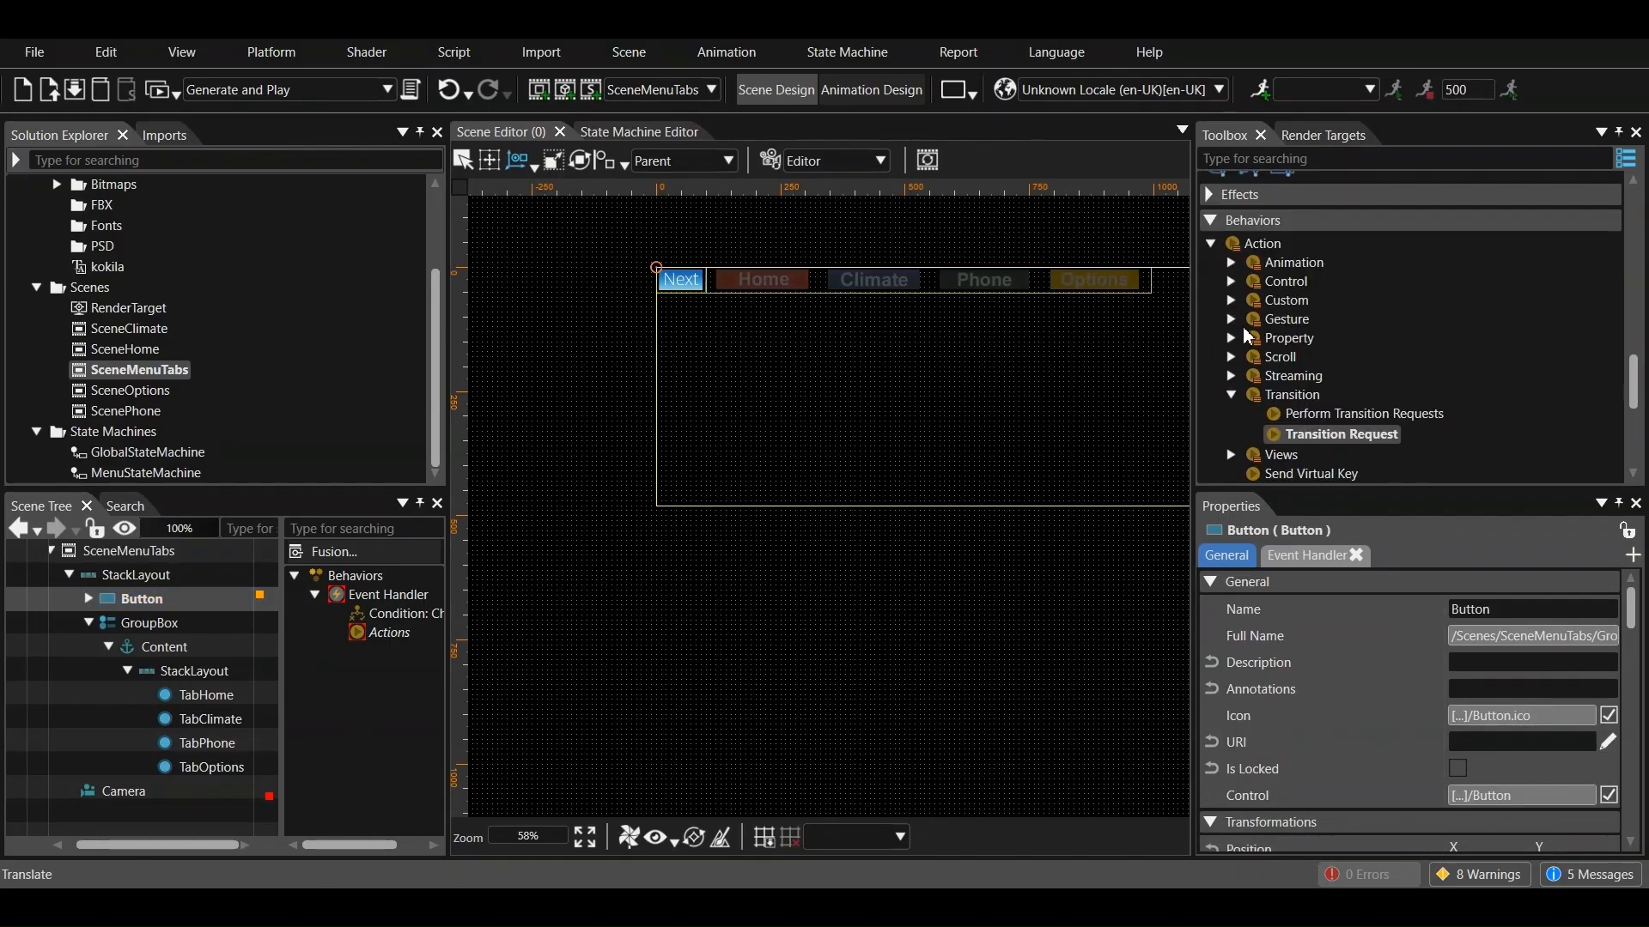
{"action": "scroll", "coordinate": [1249, 311], "scroll_direction": "down", "scroll_amount": 2}
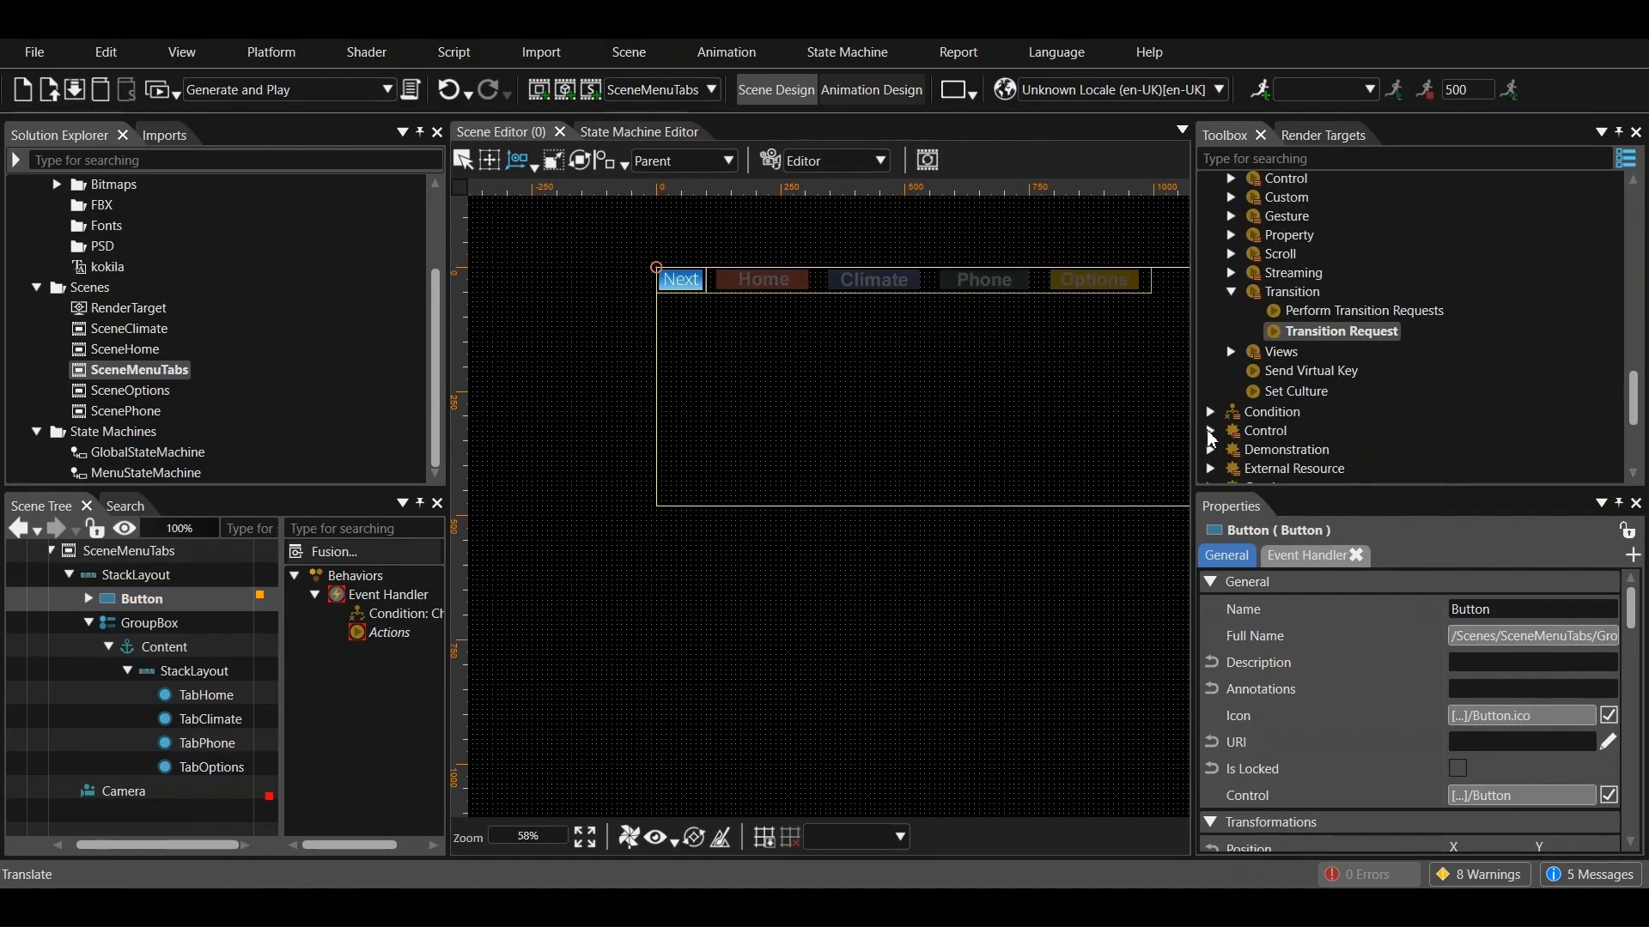
{"action": "left_click", "coordinate": [1210, 431]}
{"action": "scroll", "coordinate": [1268, 386], "scroll_direction": "down", "scroll_amount": 5}
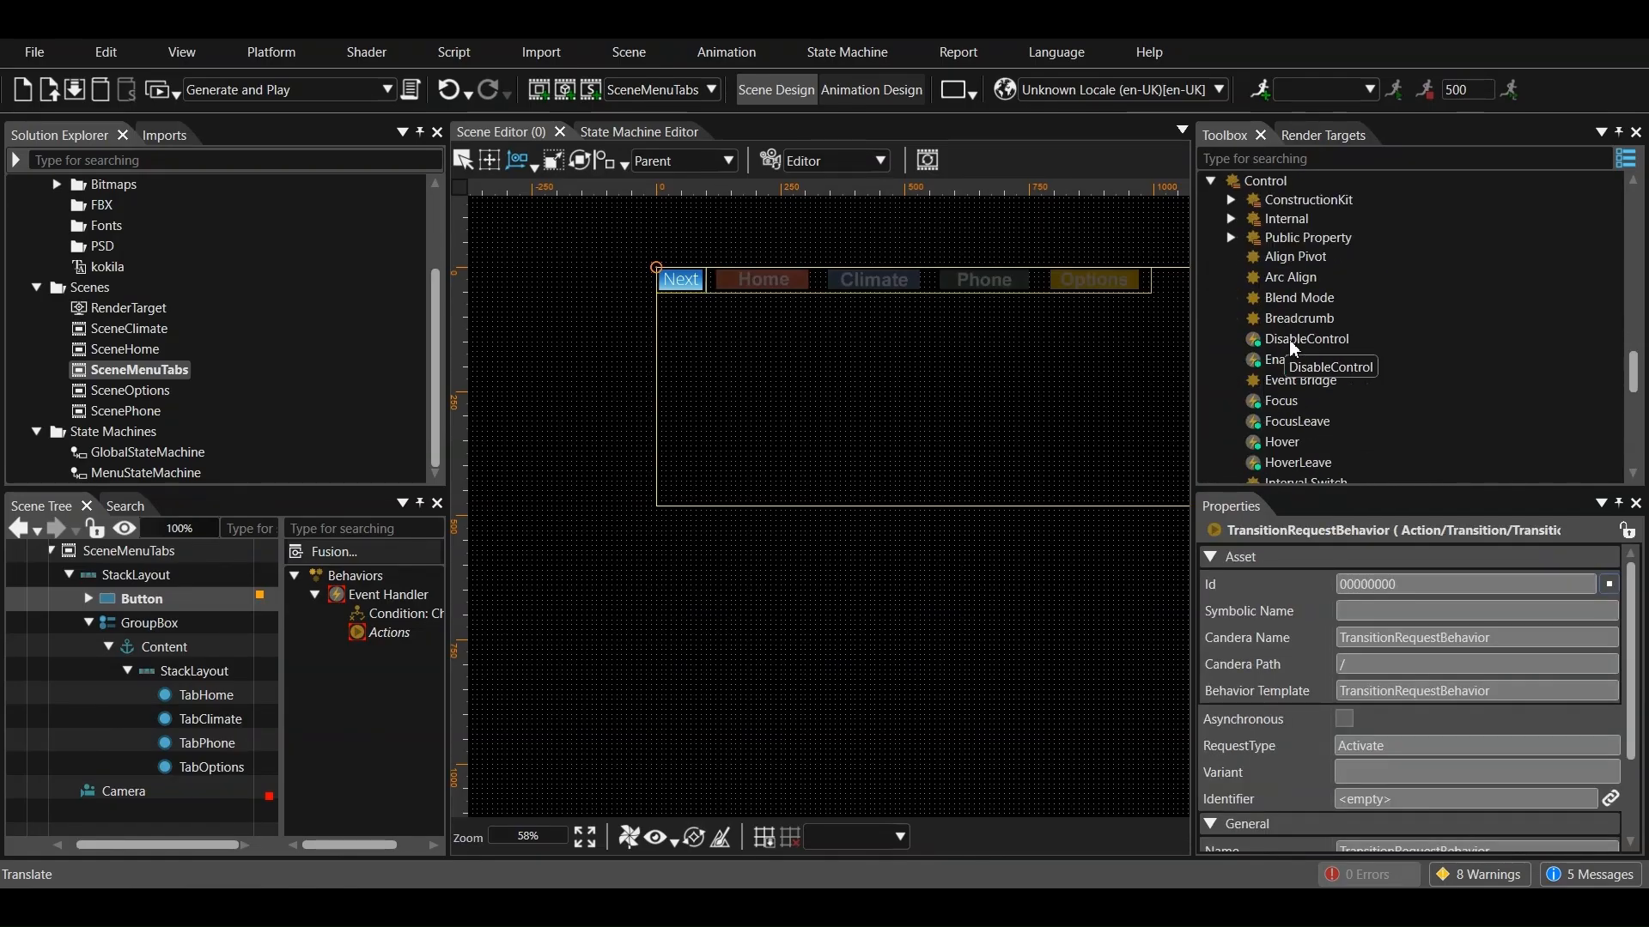
{"action": "left_click_drag", "start_coordinate": [1297, 380], "coordinate": [337, 704]}
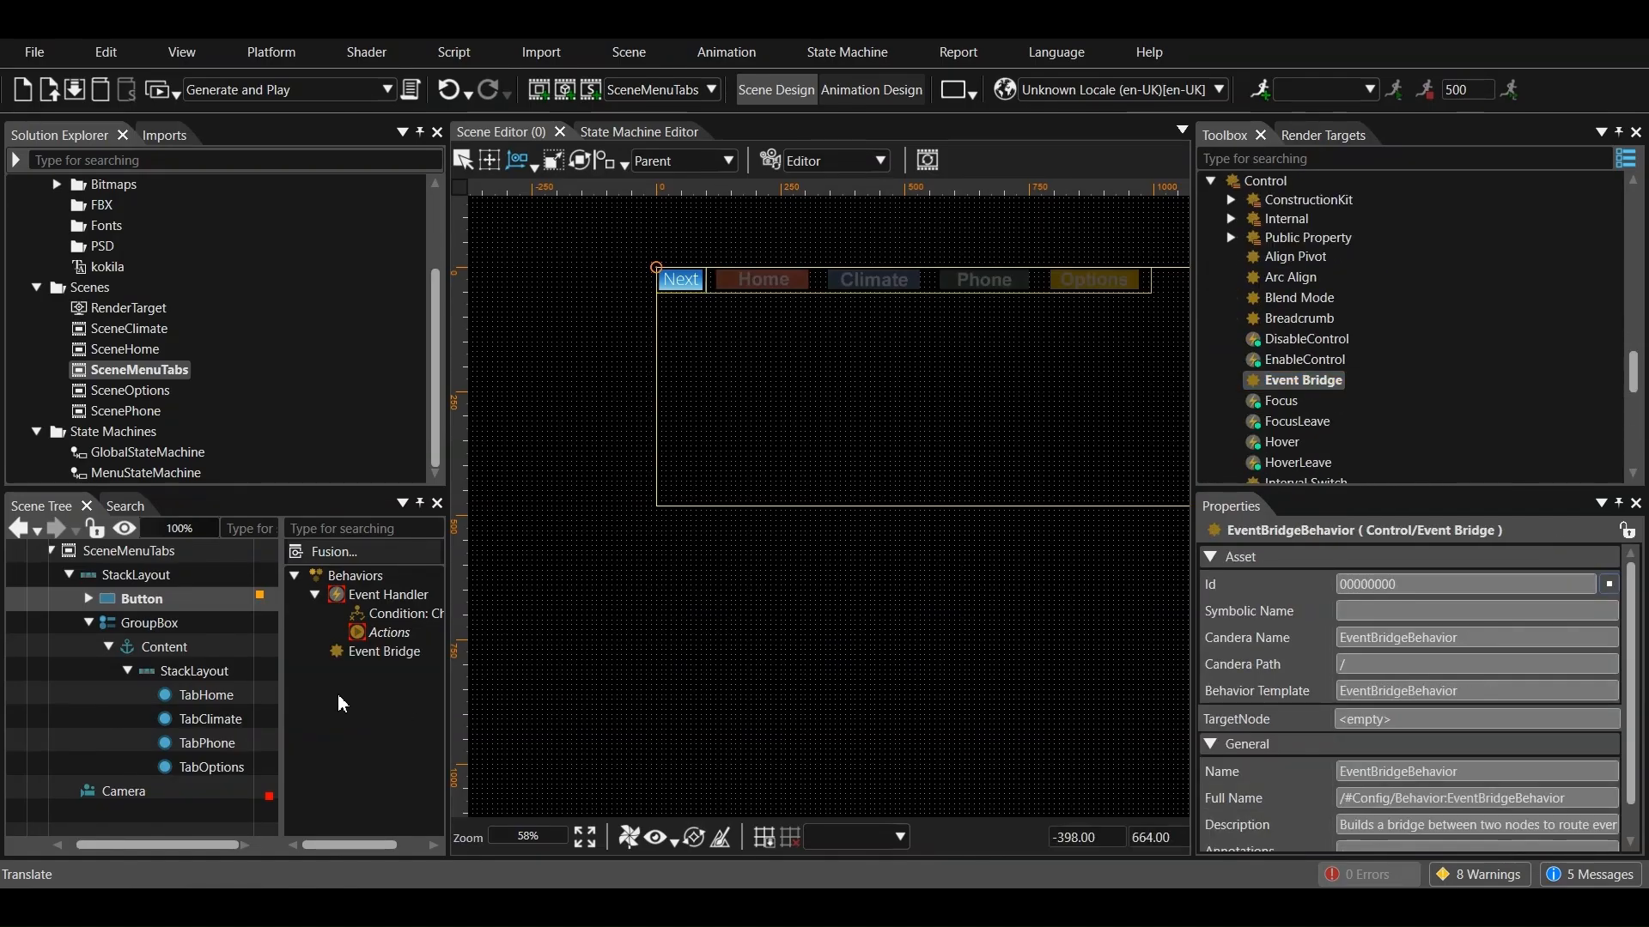
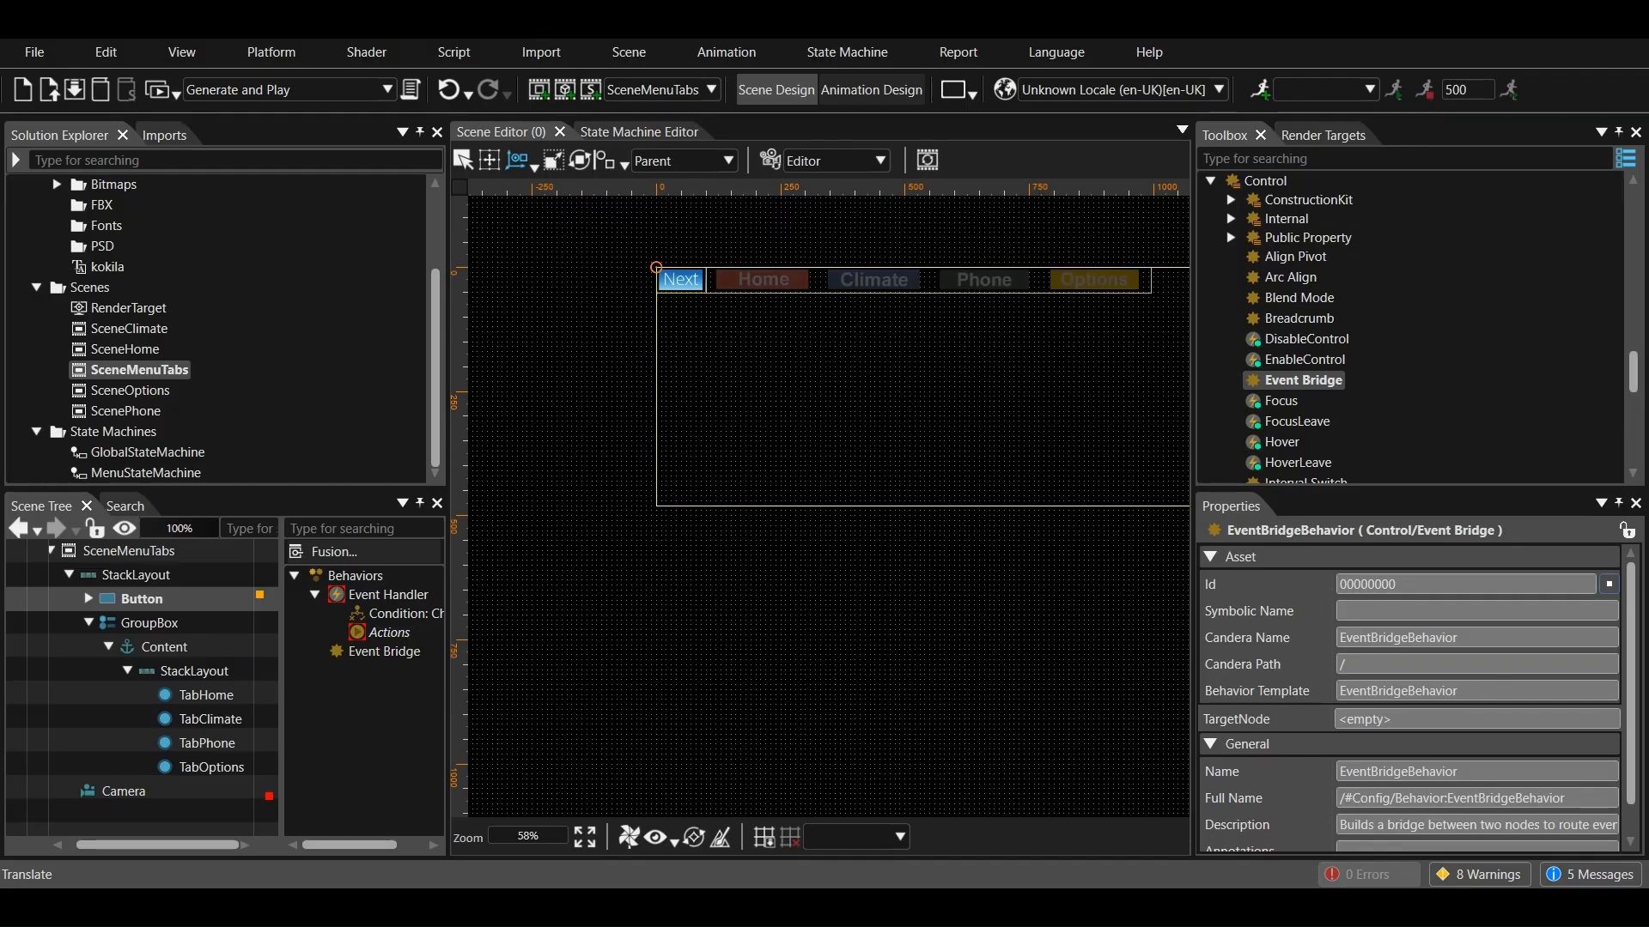
Add a State Machine behavior to the StackLayout inside the GroupBox content of SceneMenuTabs
{"action": "scroll", "coordinate": [1337, 407], "scroll_direction": "down", "scroll_amount": 10}
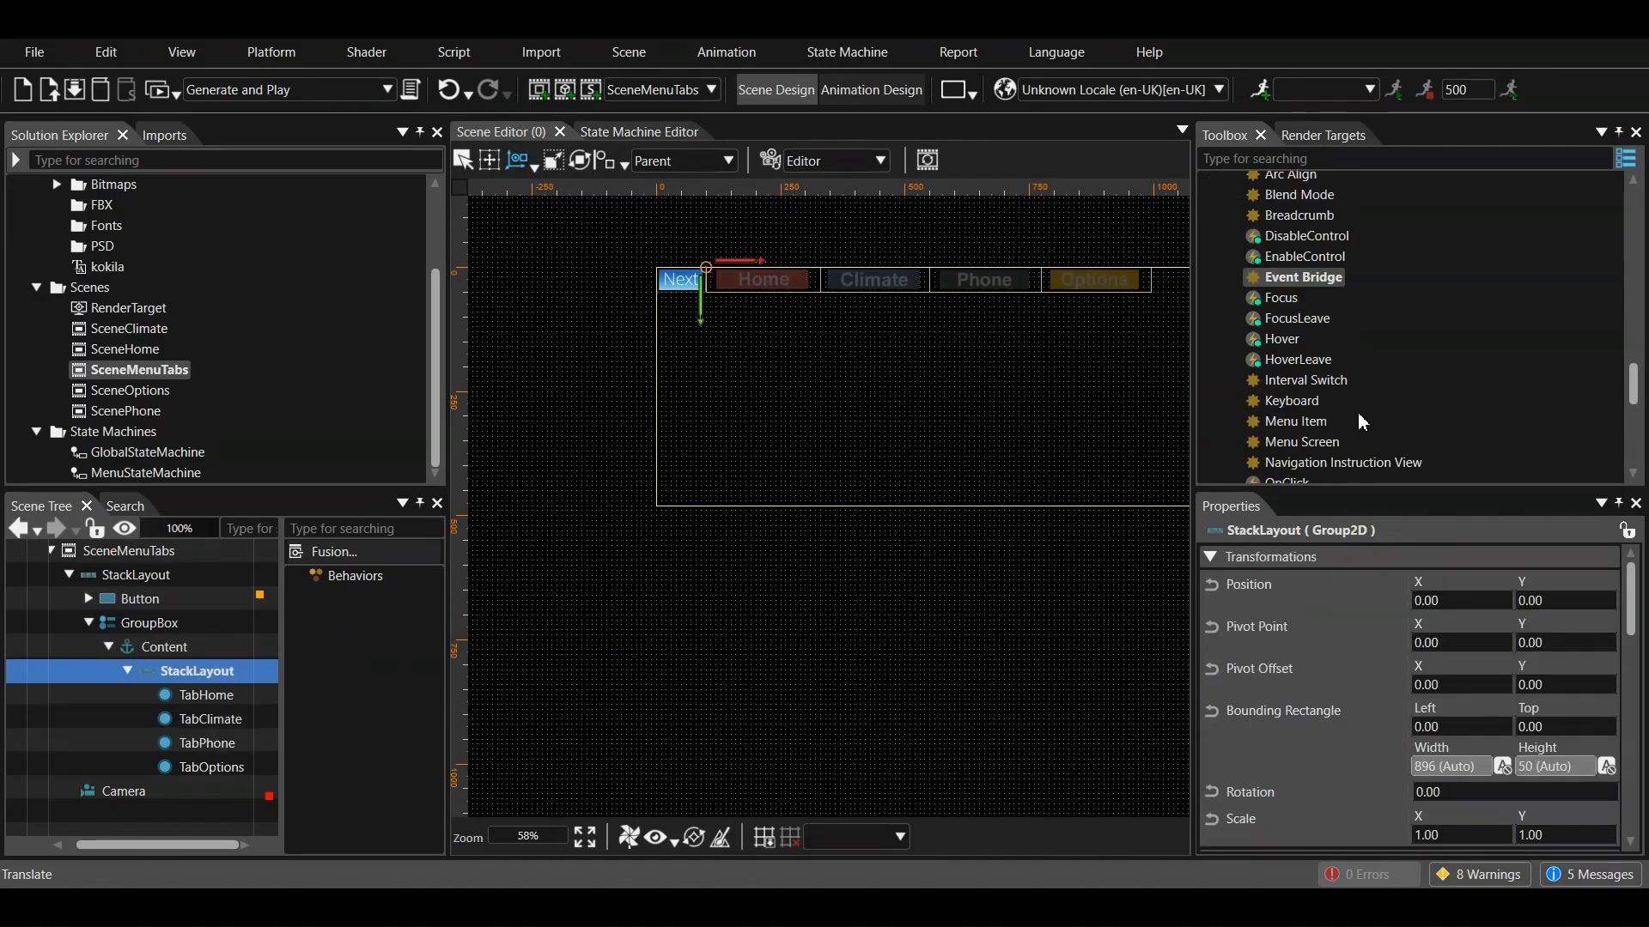
{"action": "left_click", "coordinate": [1217, 346]}
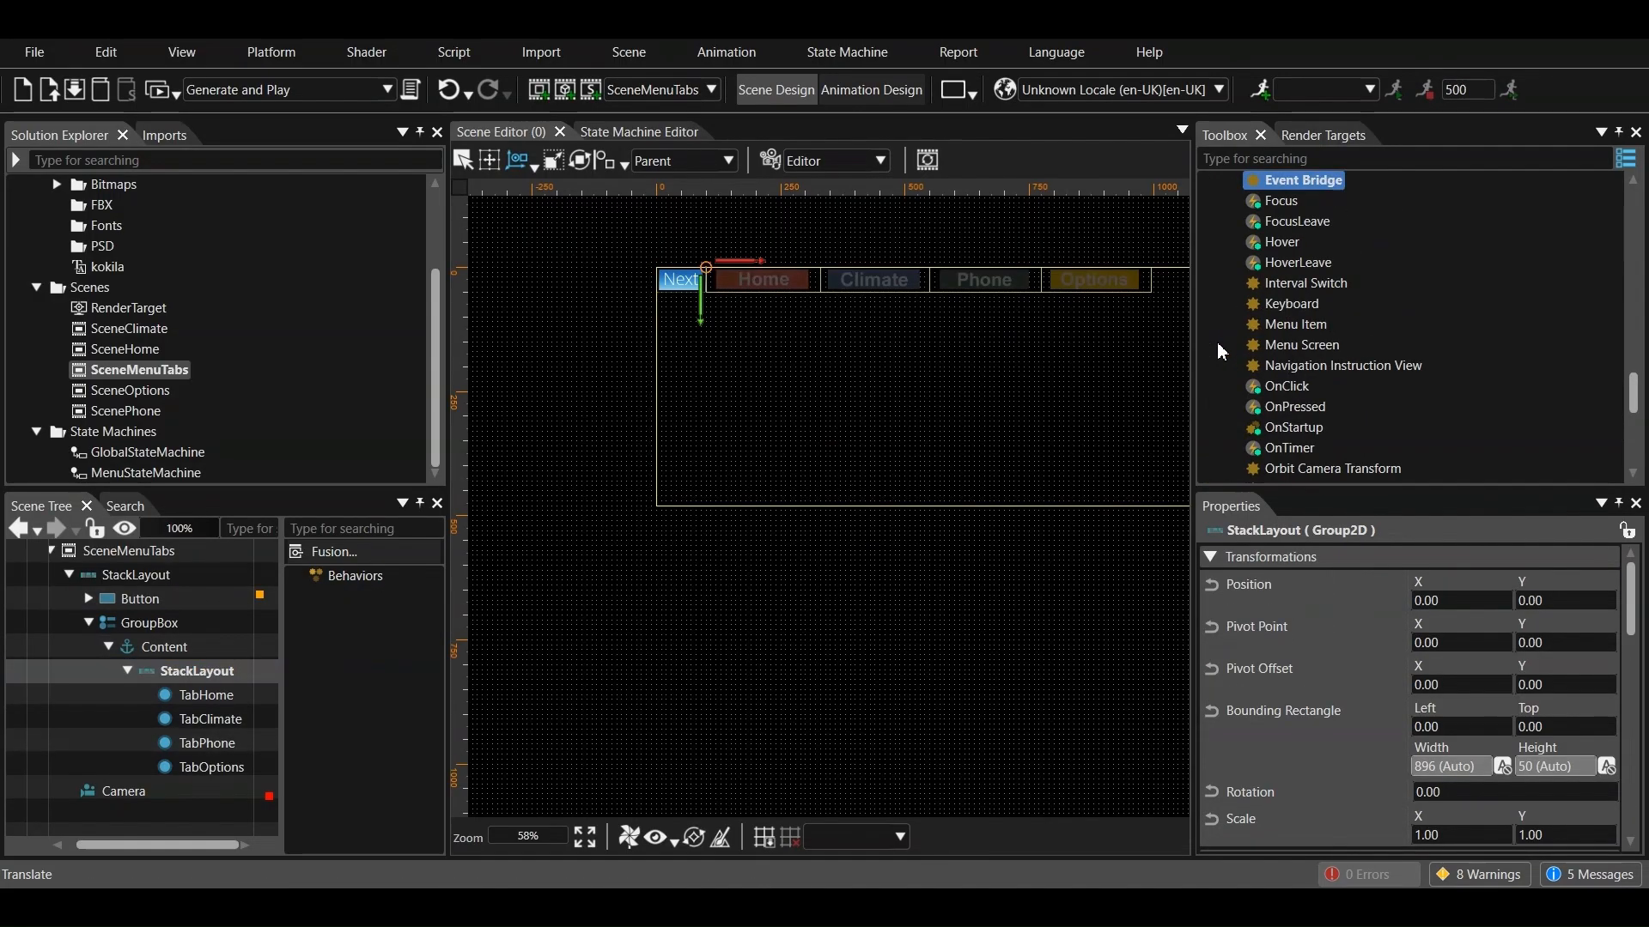
{"action": "scroll", "coordinate": [1242, 348], "scroll_direction": "down", "scroll_amount": 8}
{"action": "scroll", "coordinate": [1255, 389], "scroll_direction": "down", "scroll_amount": 3}
{"action": "left_click_drag", "start_coordinate": [1300, 341], "coordinate": [339, 680]}
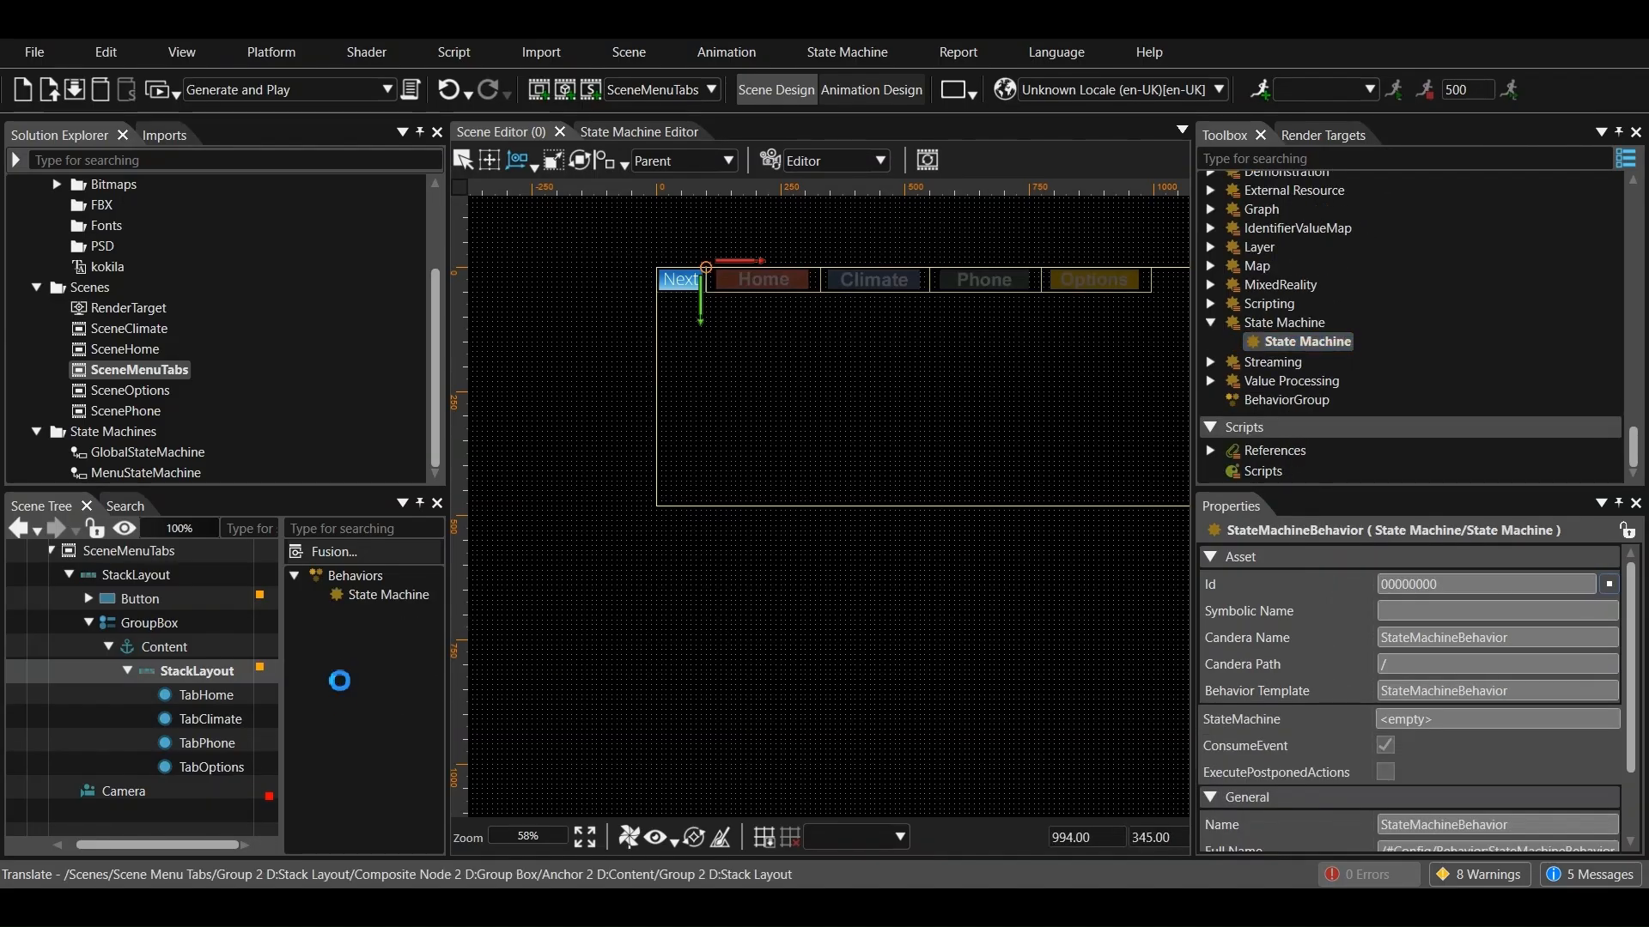
Assign MenuStateMachine as the StateMachine of the inner StackLayout's State Machine behavior
{"action": "left_click", "coordinate": [388, 594]}
{"action": "scroll", "coordinate": [1593, 644], "scroll_direction": "down", "scroll_amount": 3}
{"action": "left_click", "coordinate": [1612, 625]}
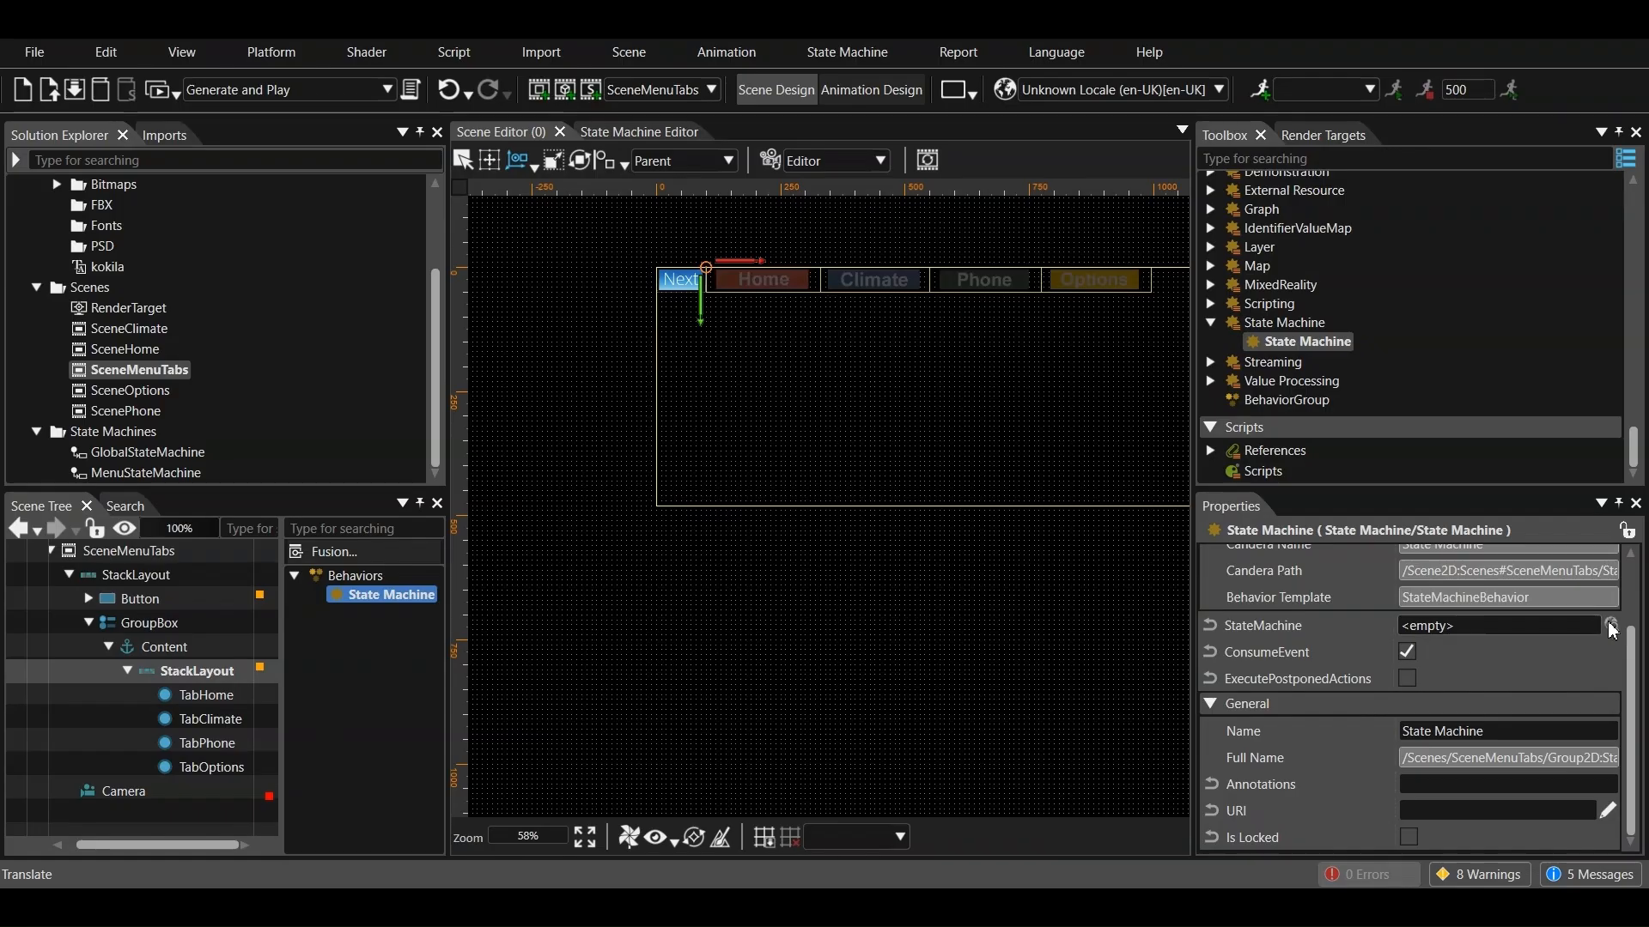
{"action": "left_click", "coordinate": [580, 484]}
{"action": "left_click", "coordinate": [679, 526]}
{"action": "left_click", "coordinate": [778, 662]}
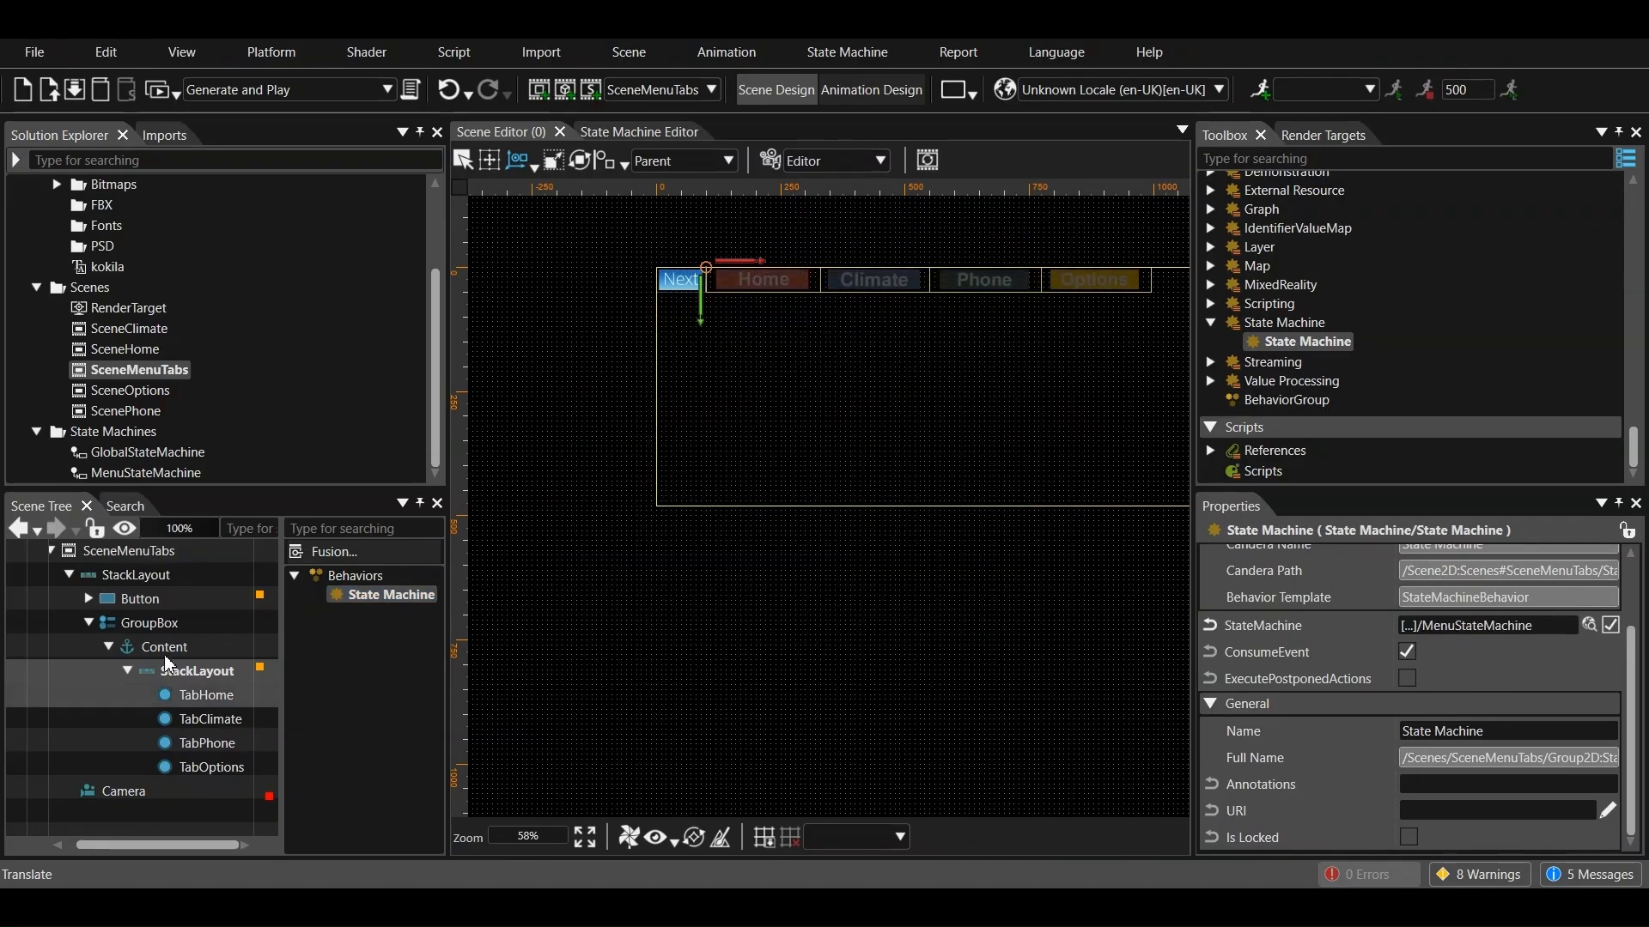
Set the target node of the Button's Event Bridge to the StackLayout inside the GroupBox content of SceneMenuTabs
{"action": "left_click", "coordinate": [137, 598]}
{"action": "left_click", "coordinate": [388, 651]}
{"action": "left_click", "coordinate": [1612, 719]}
{"action": "left_click", "coordinate": [579, 465]}
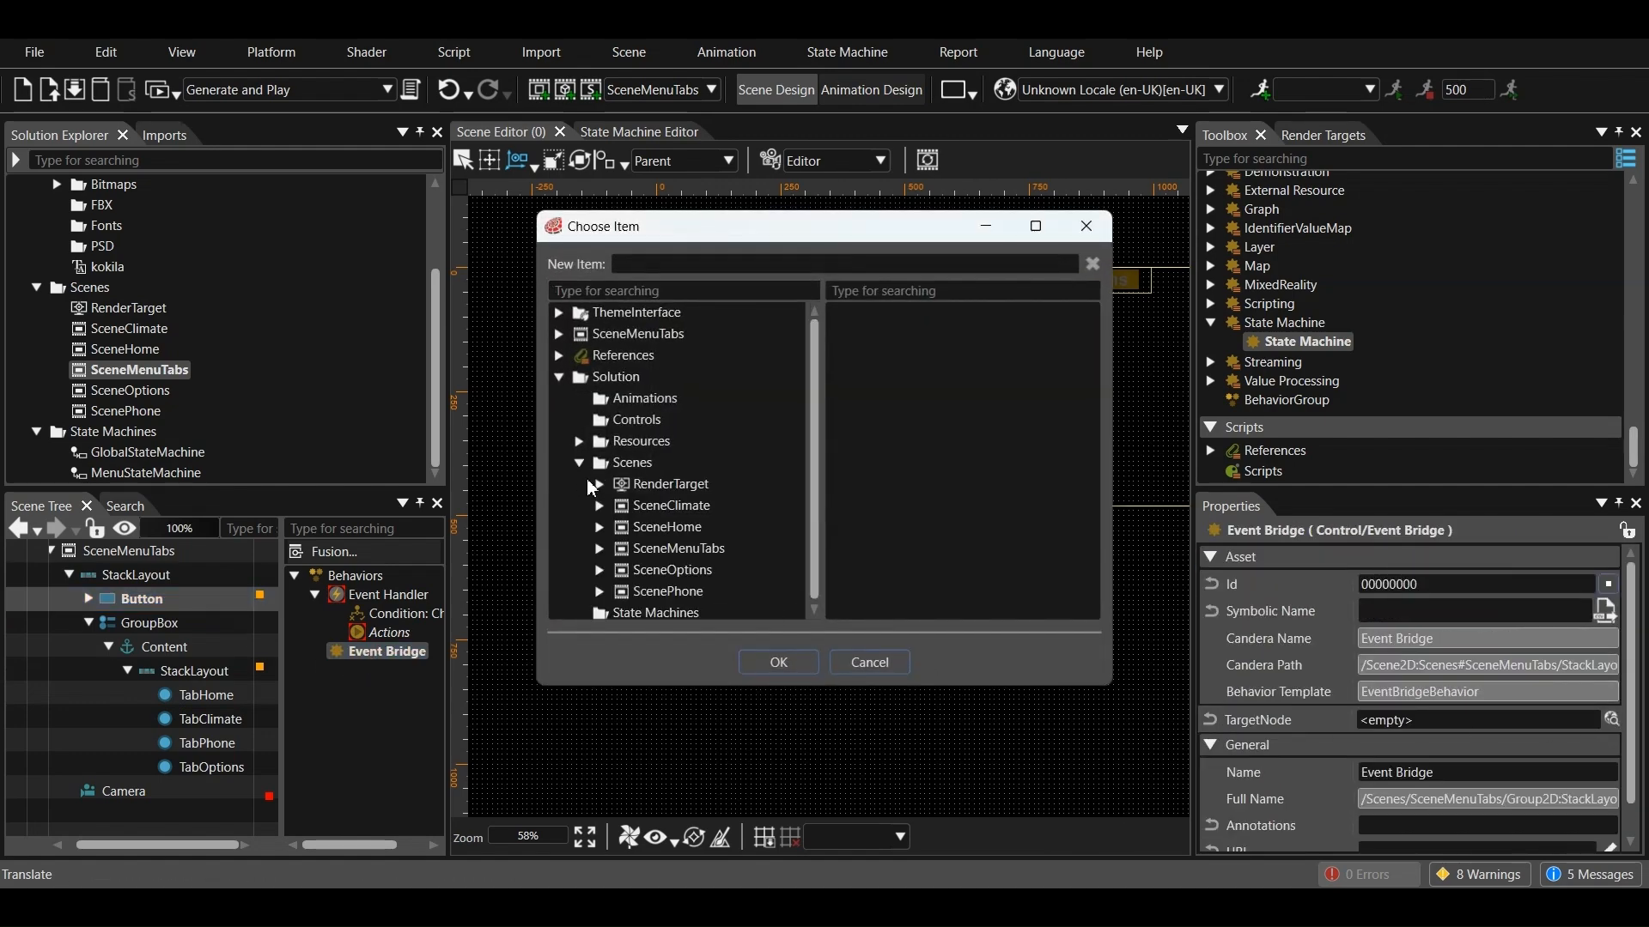
{"action": "left_click", "coordinate": [600, 547]}
{"action": "left_click", "coordinate": [620, 568]}
{"action": "scroll", "coordinate": [636, 581], "scroll_direction": "down", "scroll_amount": 2}
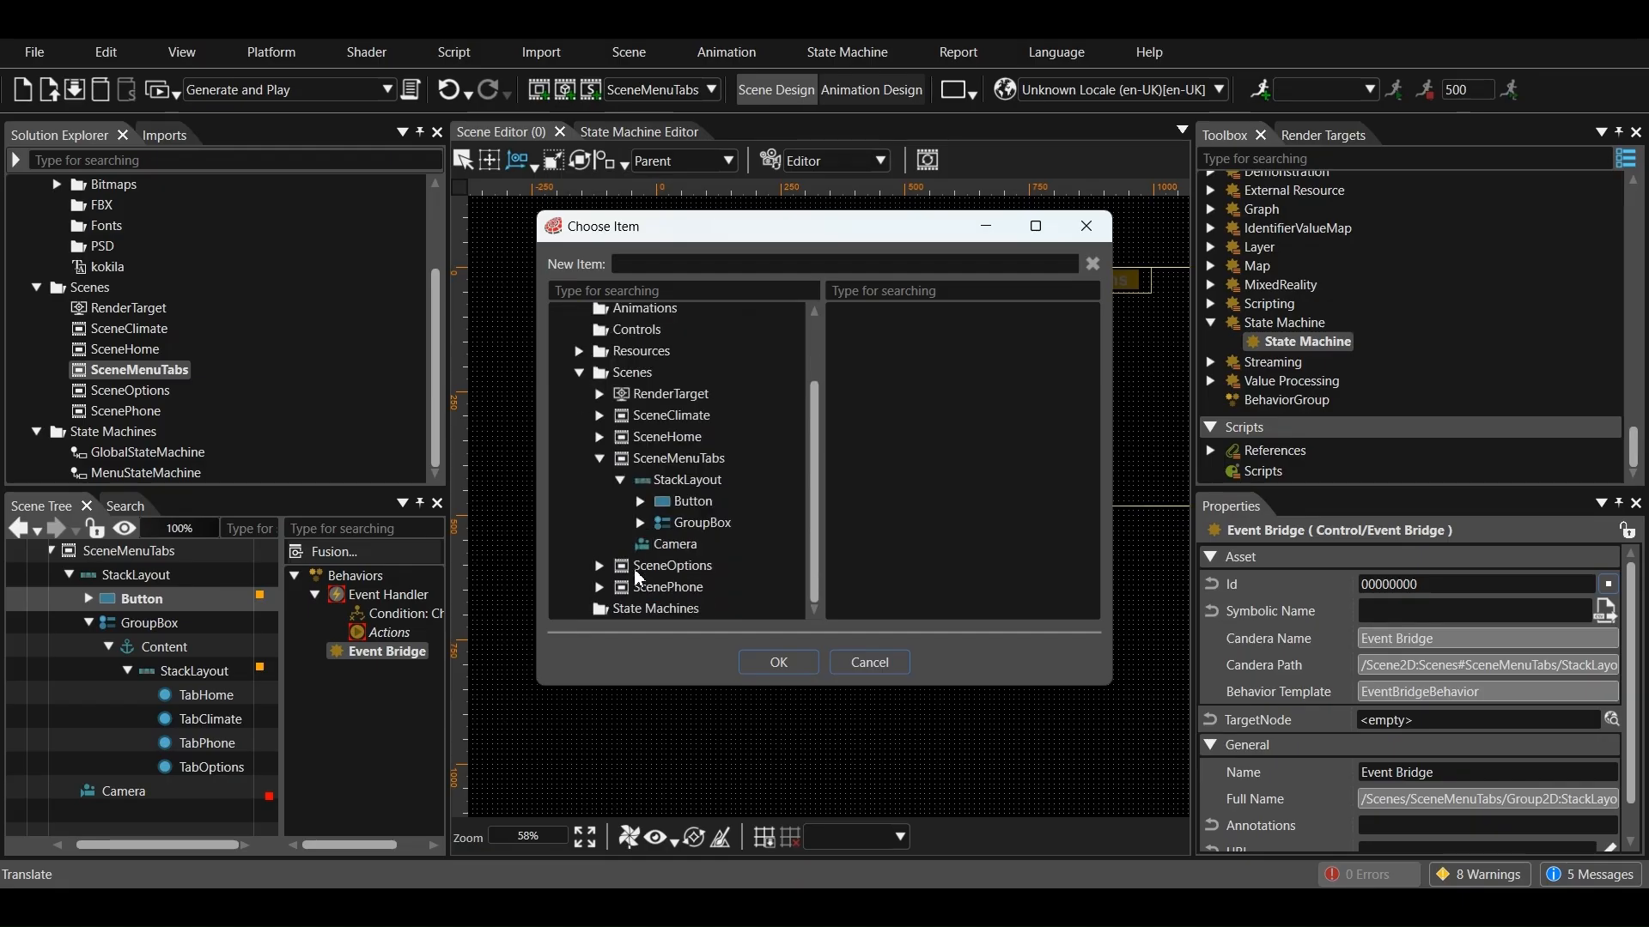
{"action": "left_click", "coordinate": [640, 523]}
{"action": "left_click", "coordinate": [660, 526]}
{"action": "left_click", "coordinate": [740, 549]}
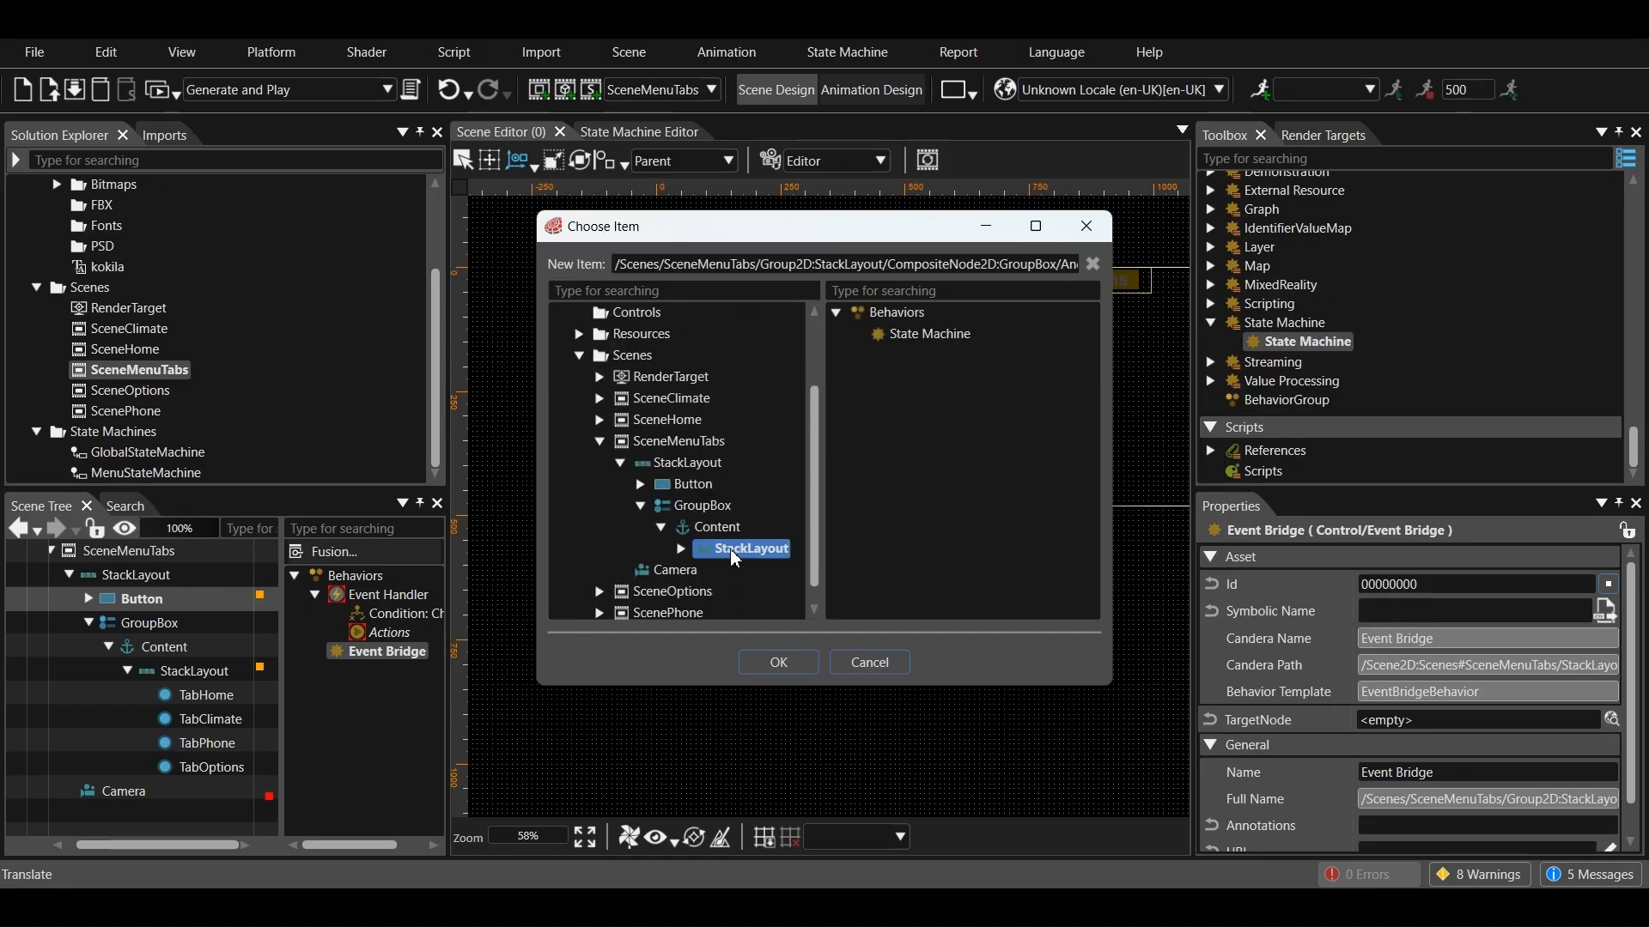
{"action": "left_click", "coordinate": [778, 663]}
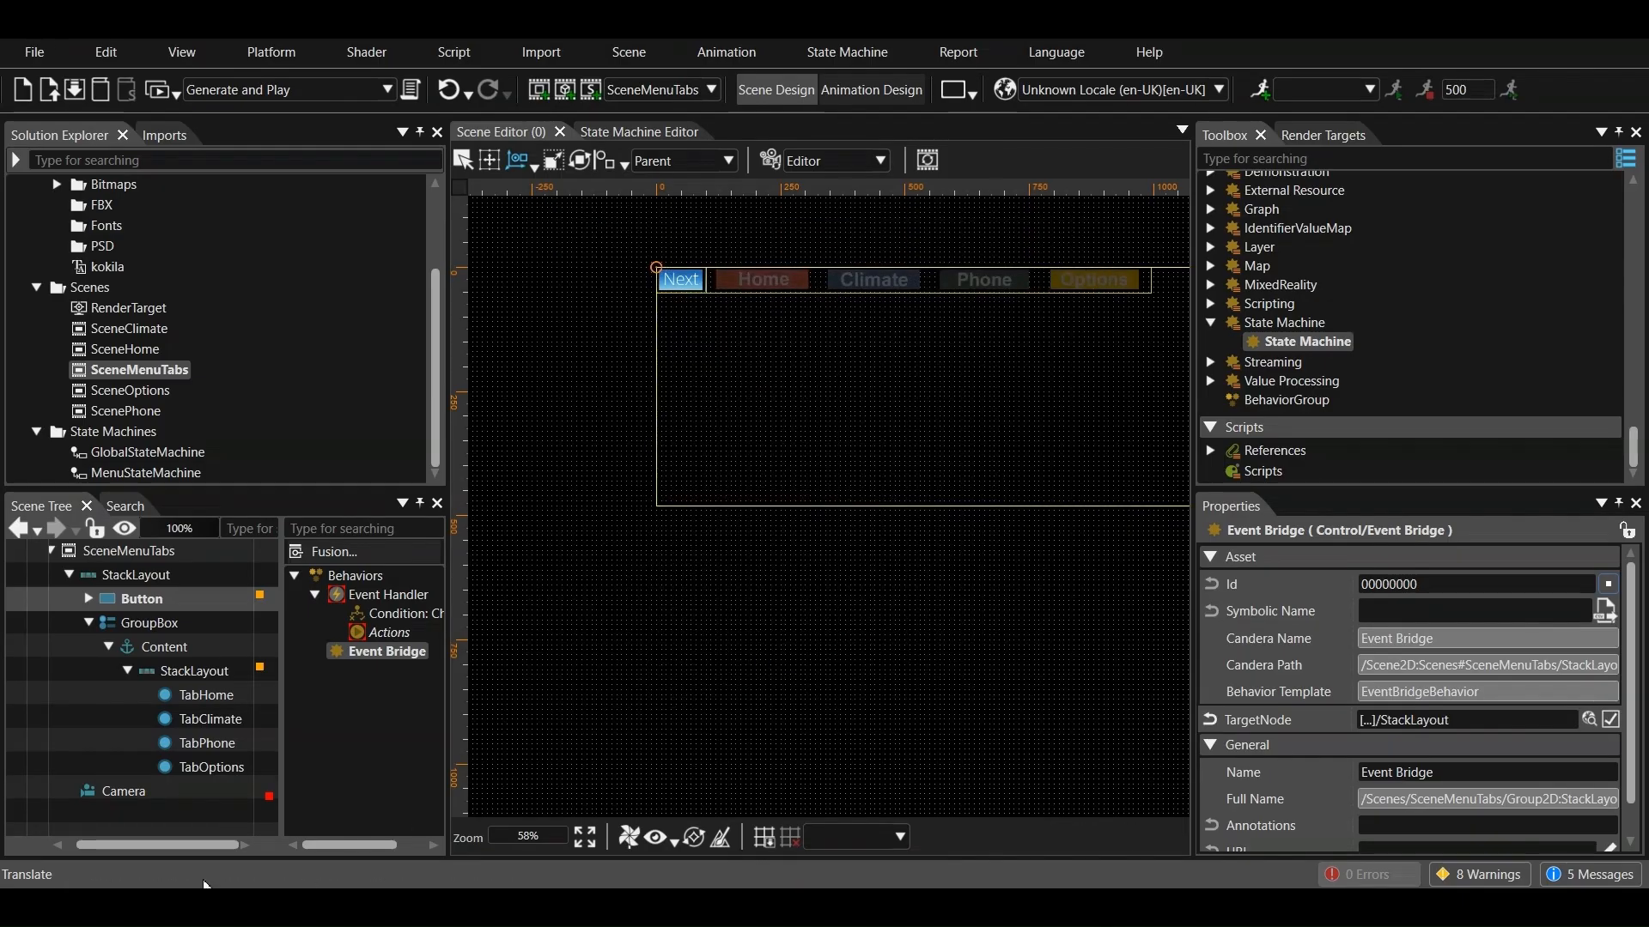
Set the sequence number of the SceneMenuTabs camera to 10 in the render targets
{"action": "left_click", "coordinate": [1322, 134]}
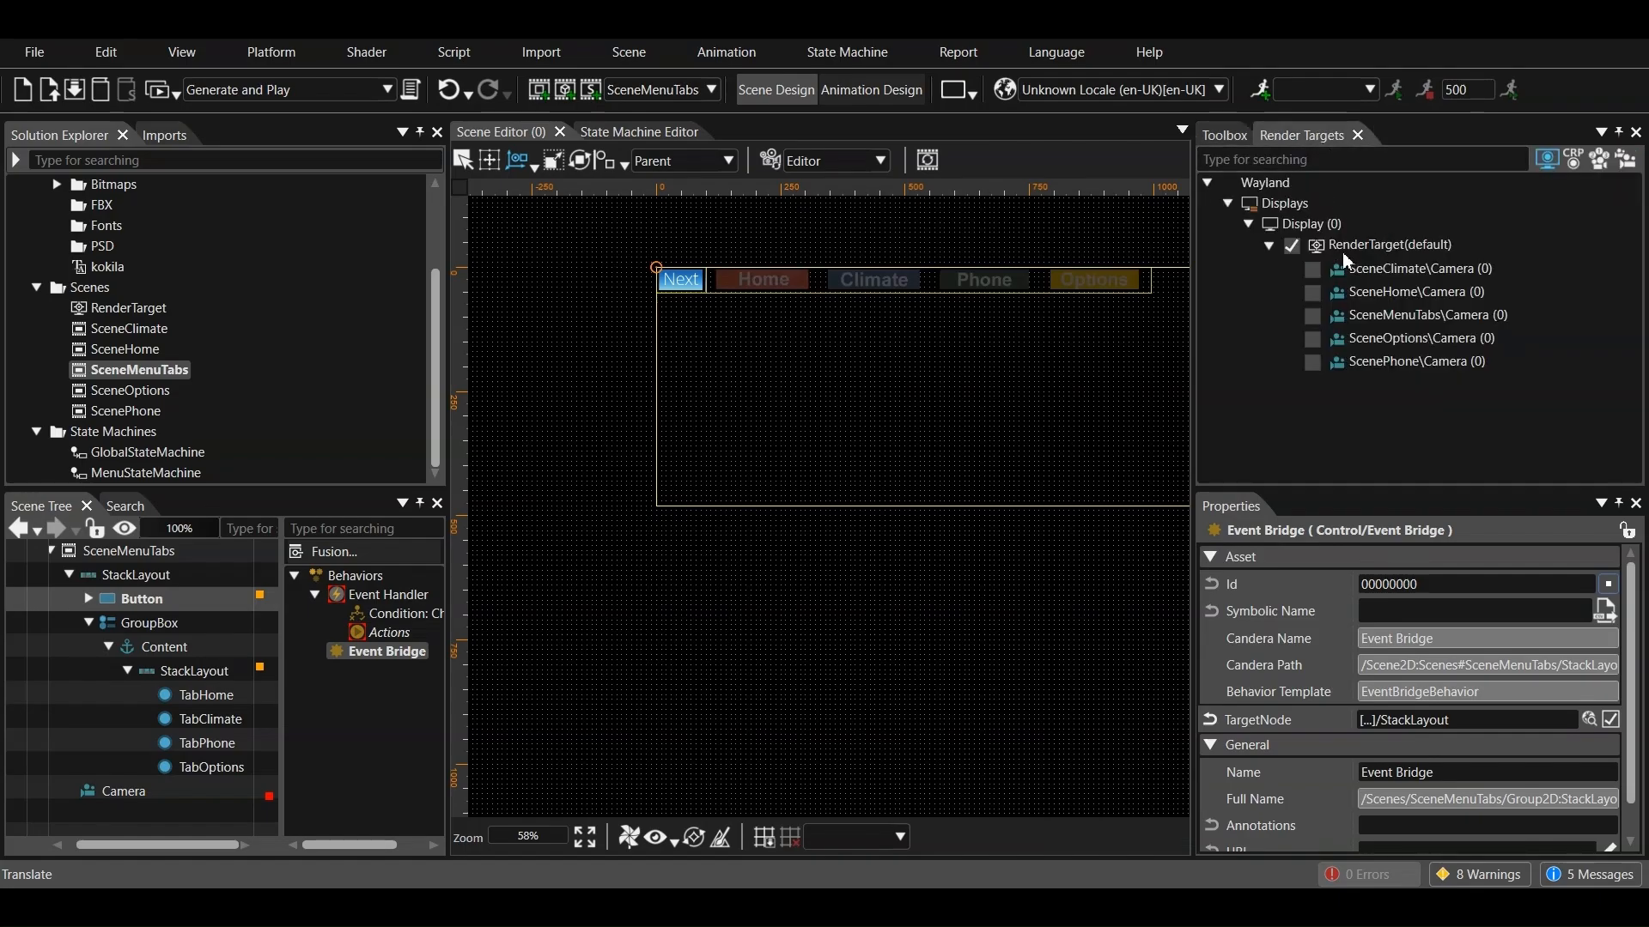
{"action": "left_click", "coordinate": [1429, 316]}
{"action": "scroll", "coordinate": [1439, 601], "scroll_direction": "down", "scroll_amount": 6}
{"action": "scroll", "coordinate": [1447, 653], "scroll_direction": "up", "scroll_amount": 3}
{"action": "left_click", "coordinate": [1449, 661]}
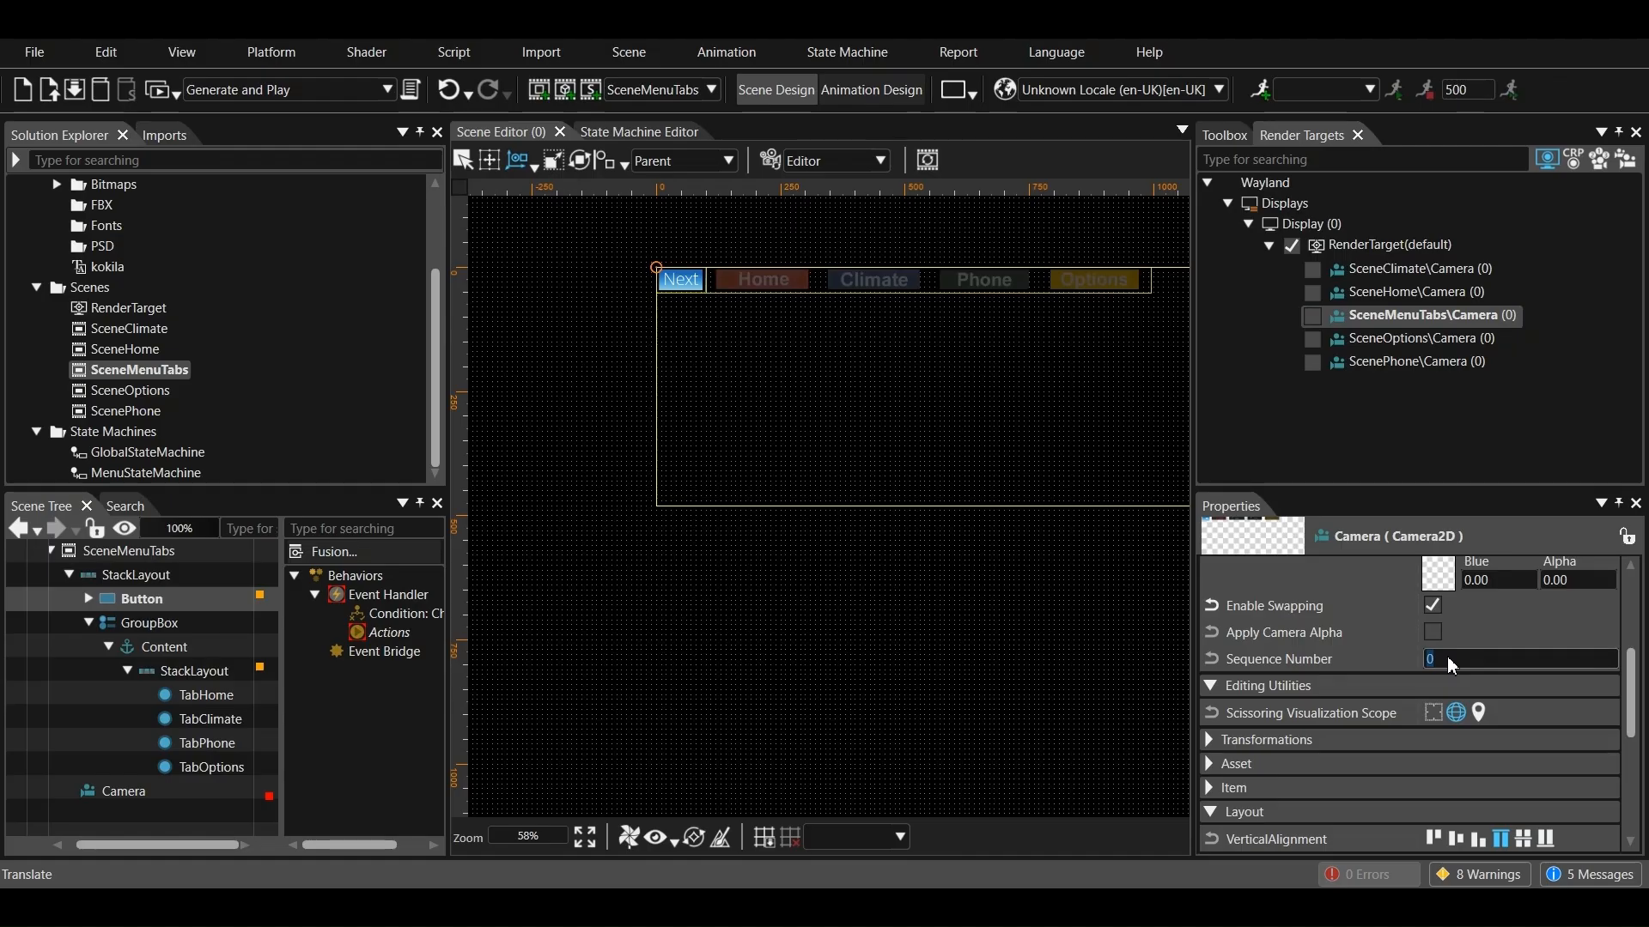
{"action": "type", "text": "10"}
{"action": "key", "text": "Return"}
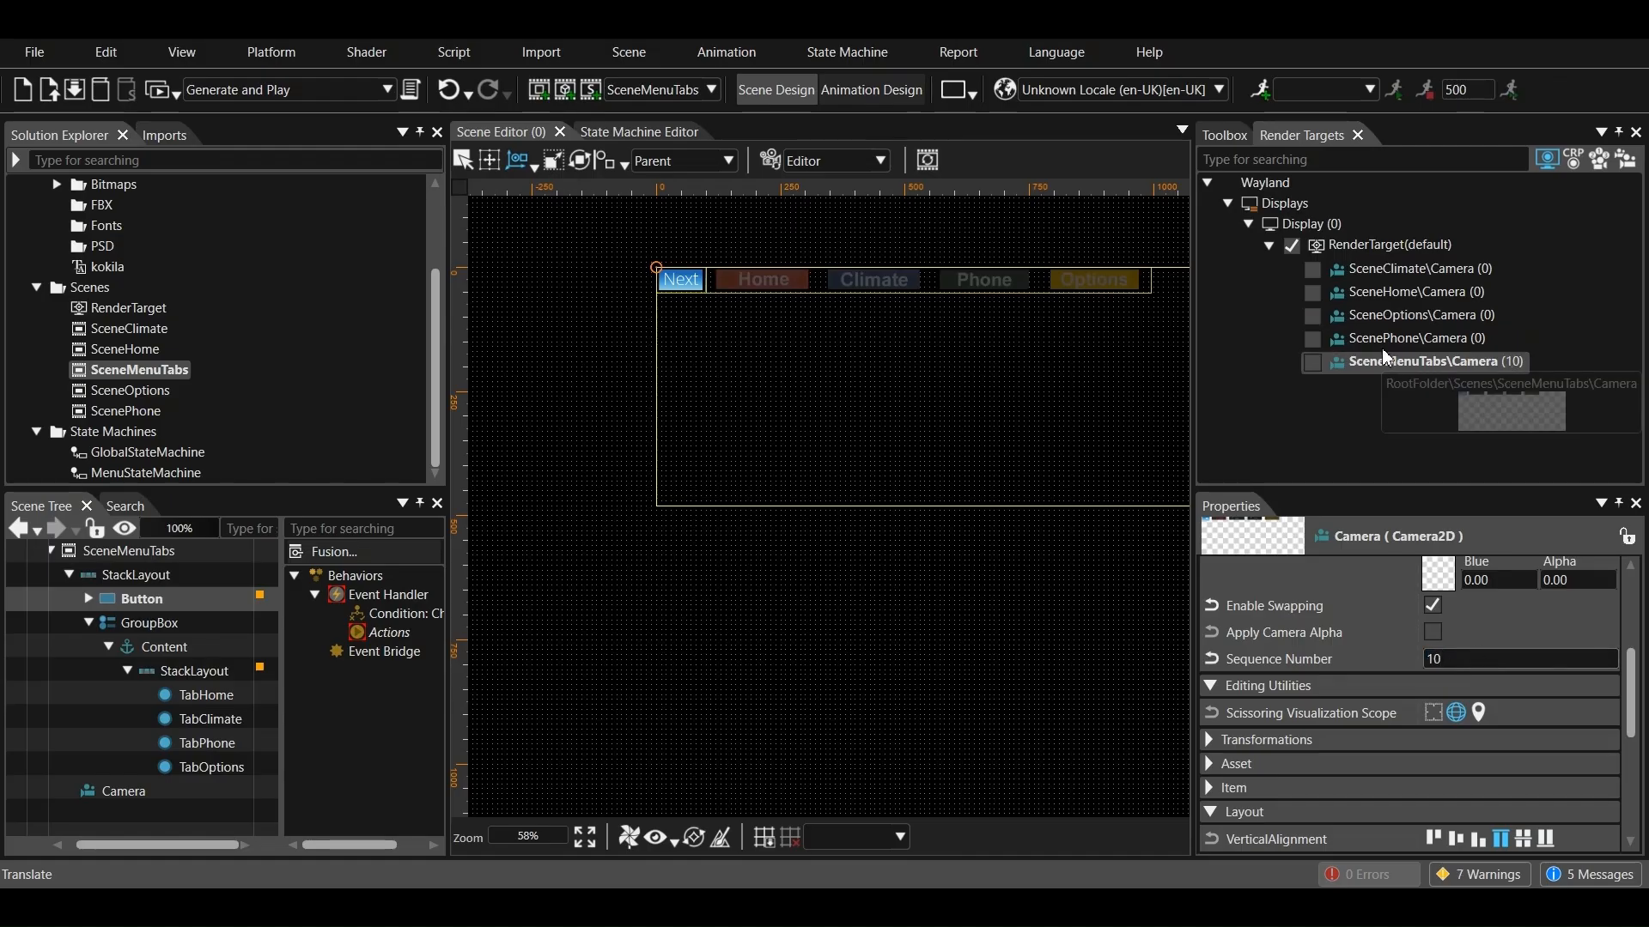
Set the sequence number of the SceneHome camera to 1
{"action": "left_click", "coordinate": [1406, 276]}
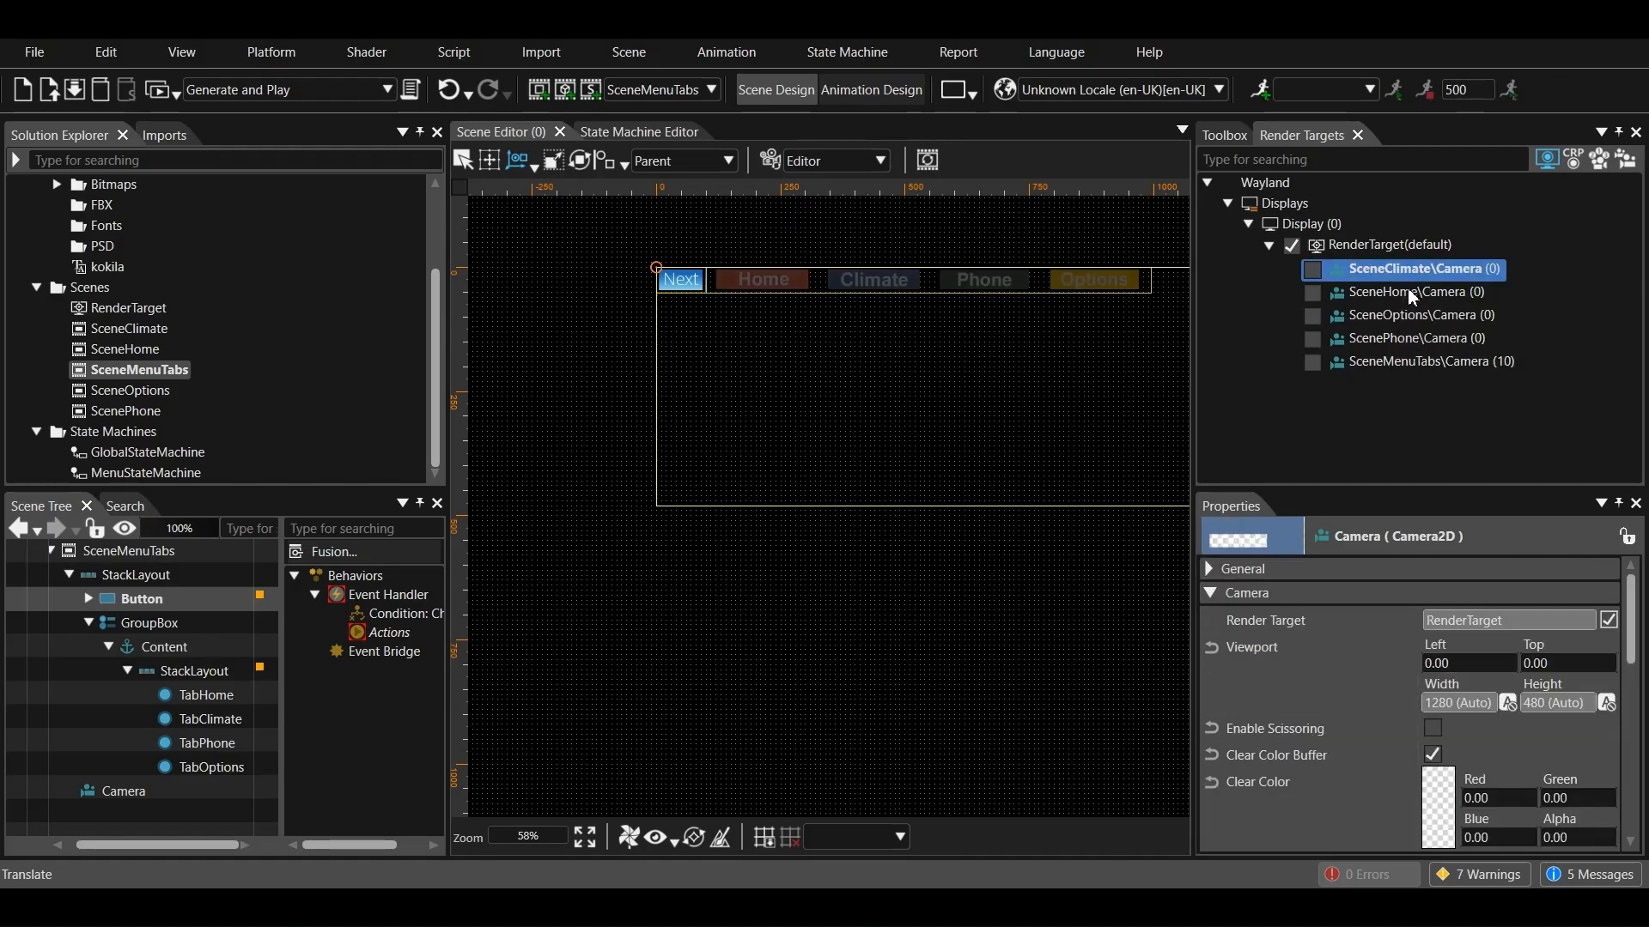
{"action": "left_click", "coordinate": [1411, 295]}
{"action": "scroll", "coordinate": [1450, 730], "scroll_direction": "down", "scroll_amount": 2}
{"action": "left_click", "coordinate": [1457, 814]}
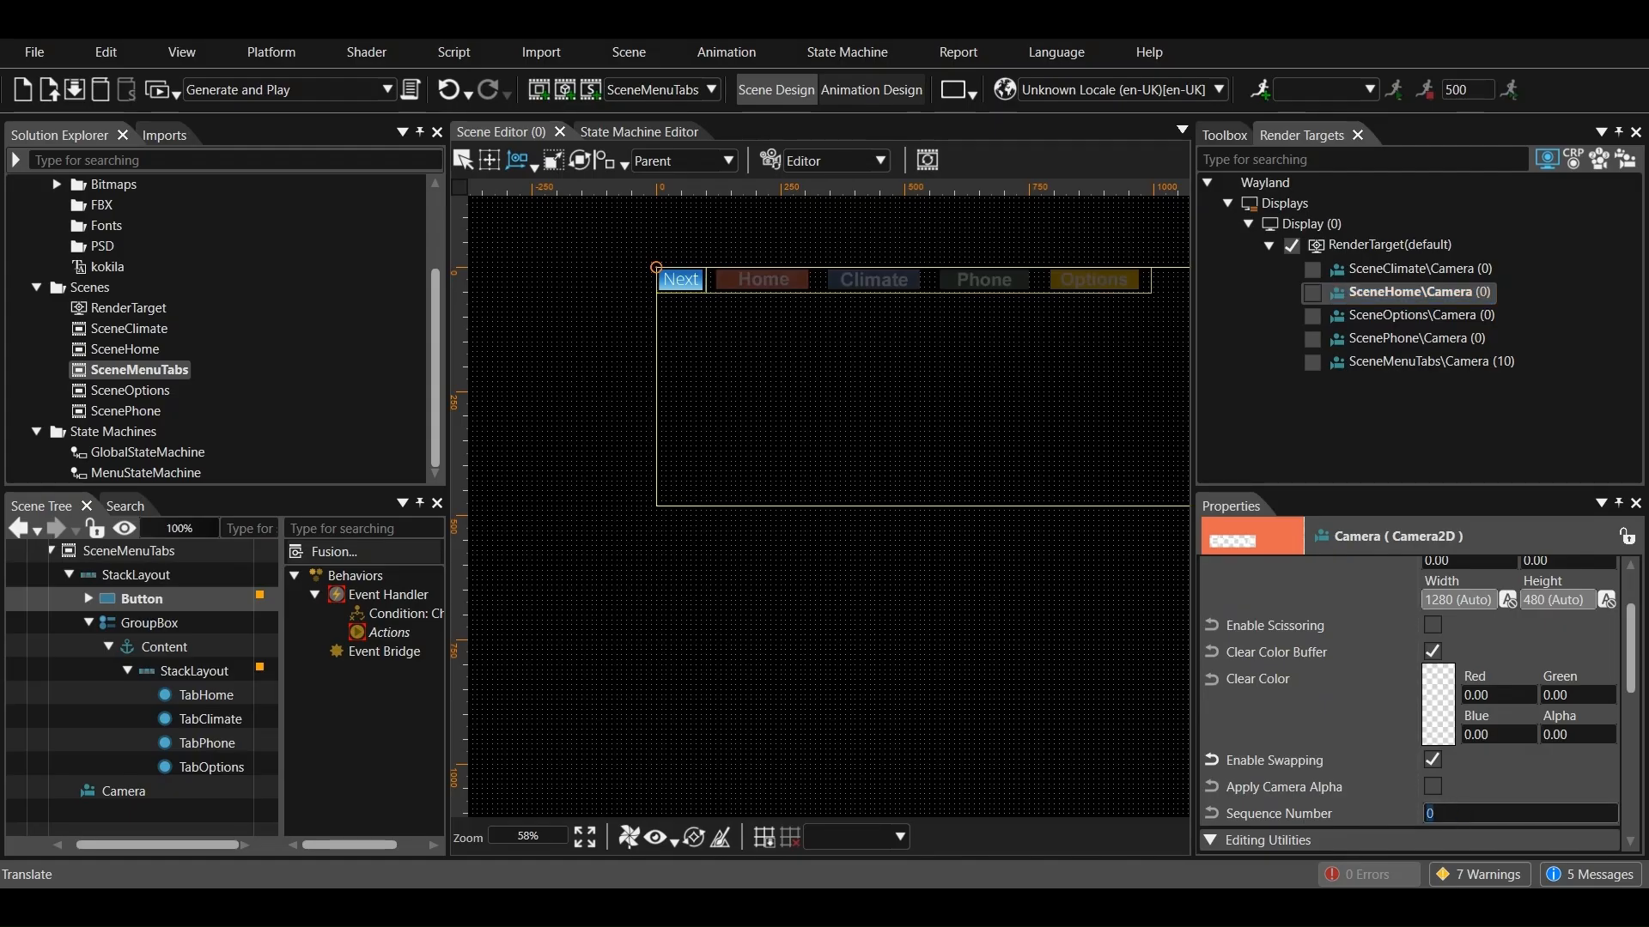
{"action": "type", "text": "1"}
{"action": "key", "text": "Return"}
Set the sequence number of the SceneClimate camera to 2
{"action": "left_click", "coordinate": [1423, 273]}
{"action": "scroll", "coordinate": [1457, 773], "scroll_direction": "down", "scroll_amount": 2}
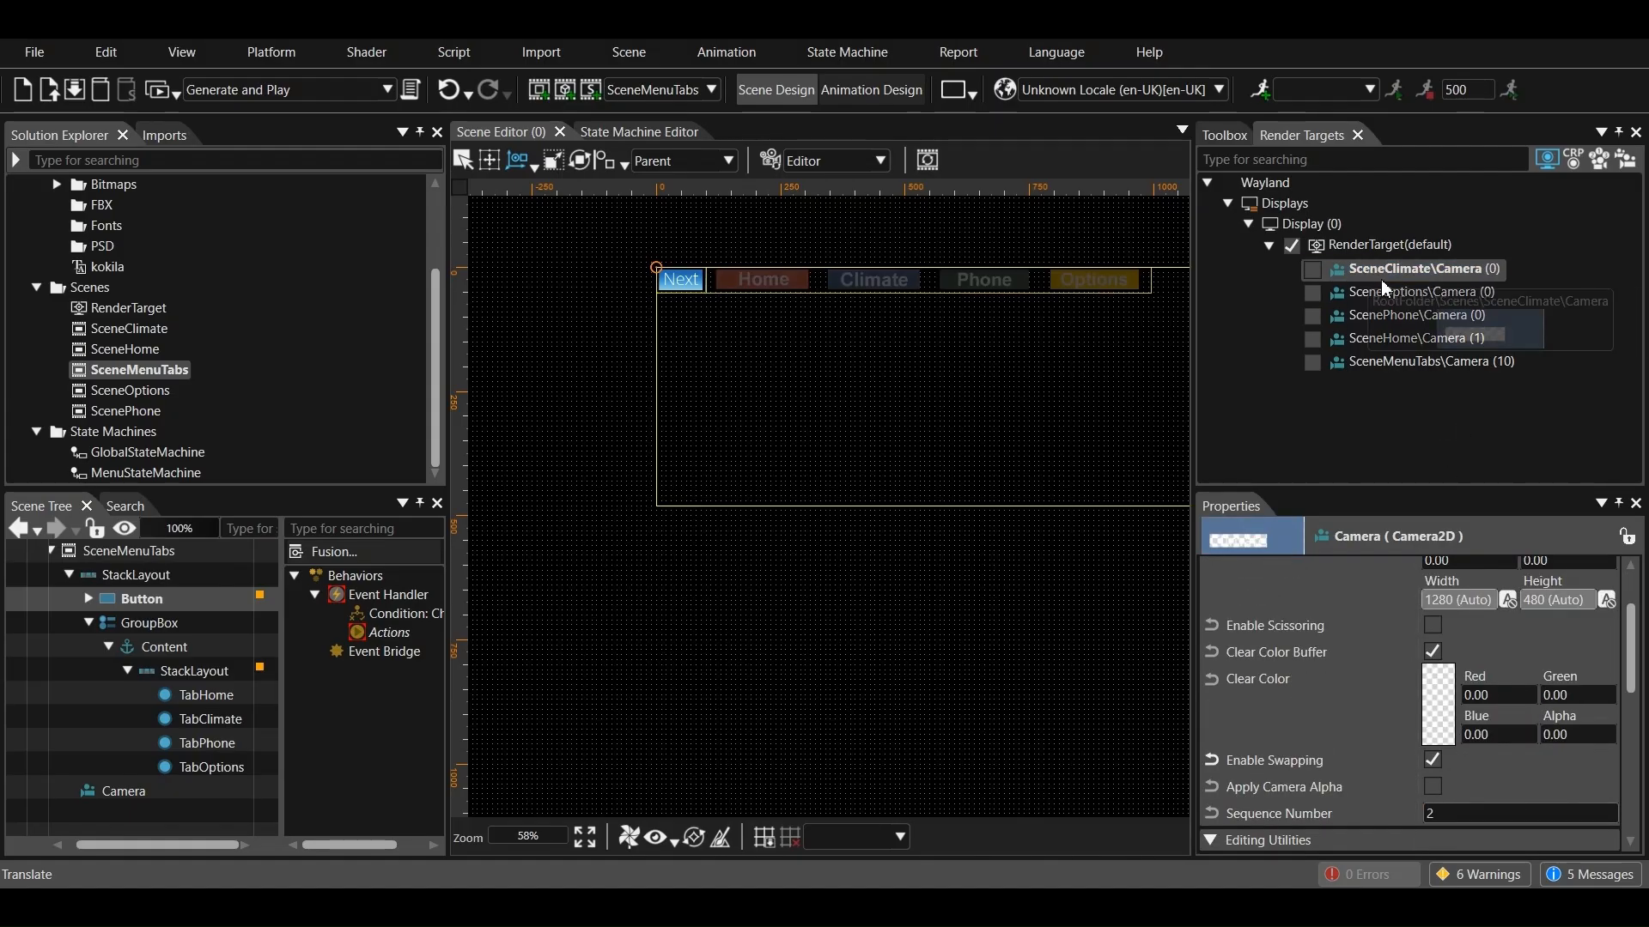
{"action": "key", "text": "Return"}
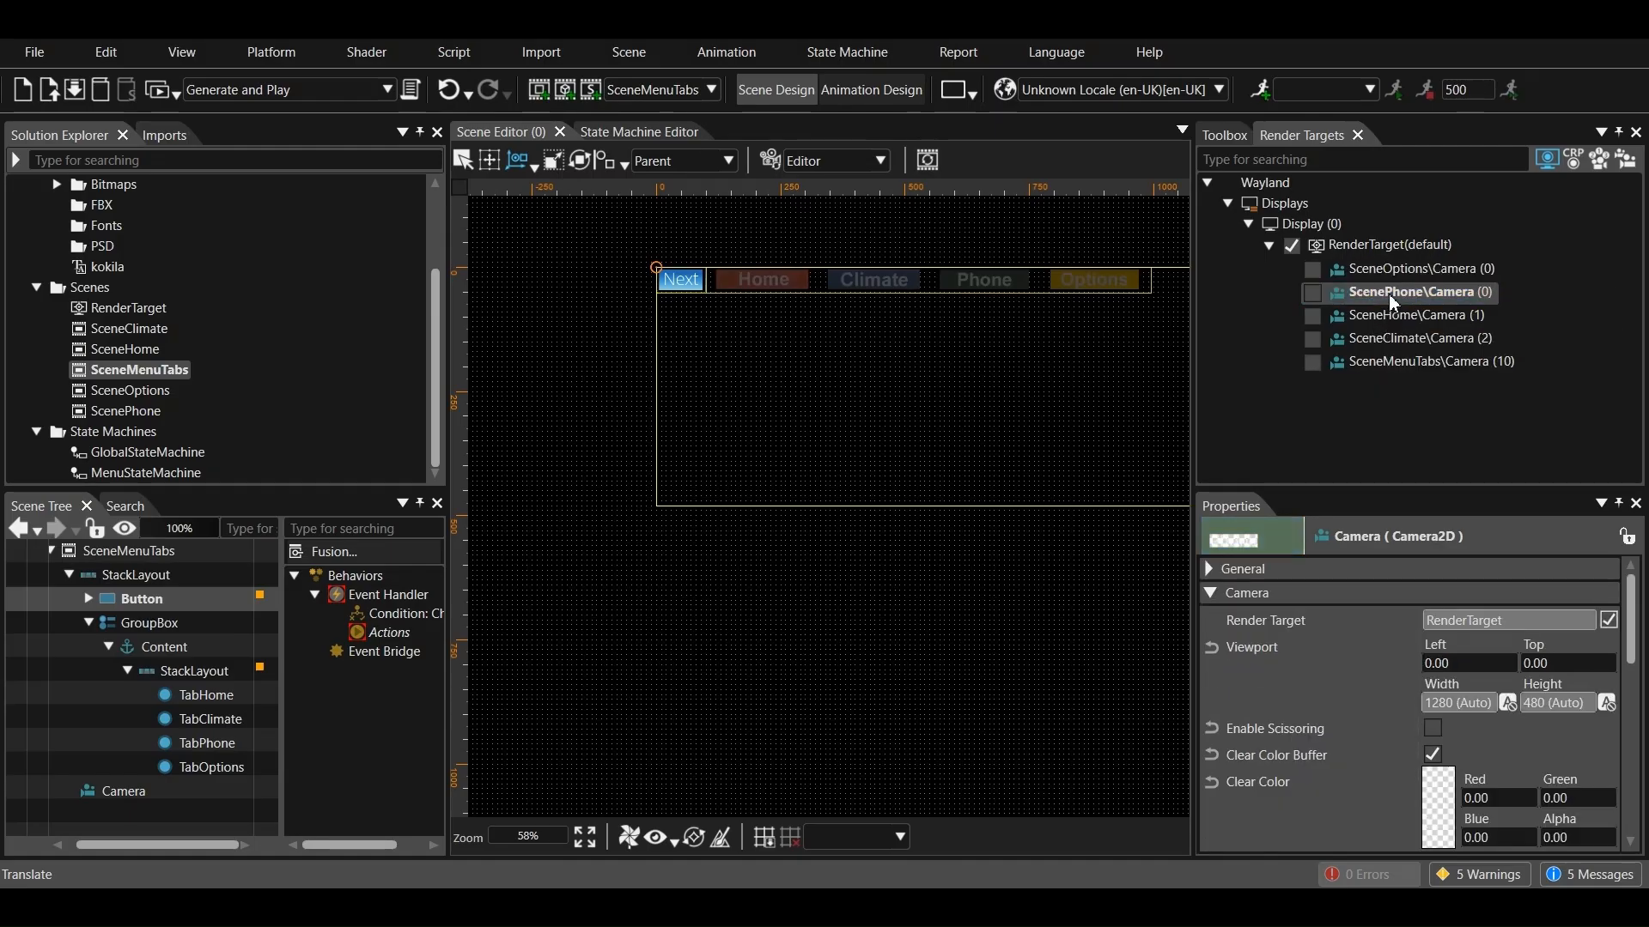
Set the sequence number of the SceneOptions camera to 3
{"action": "left_click", "coordinate": [1382, 314]}
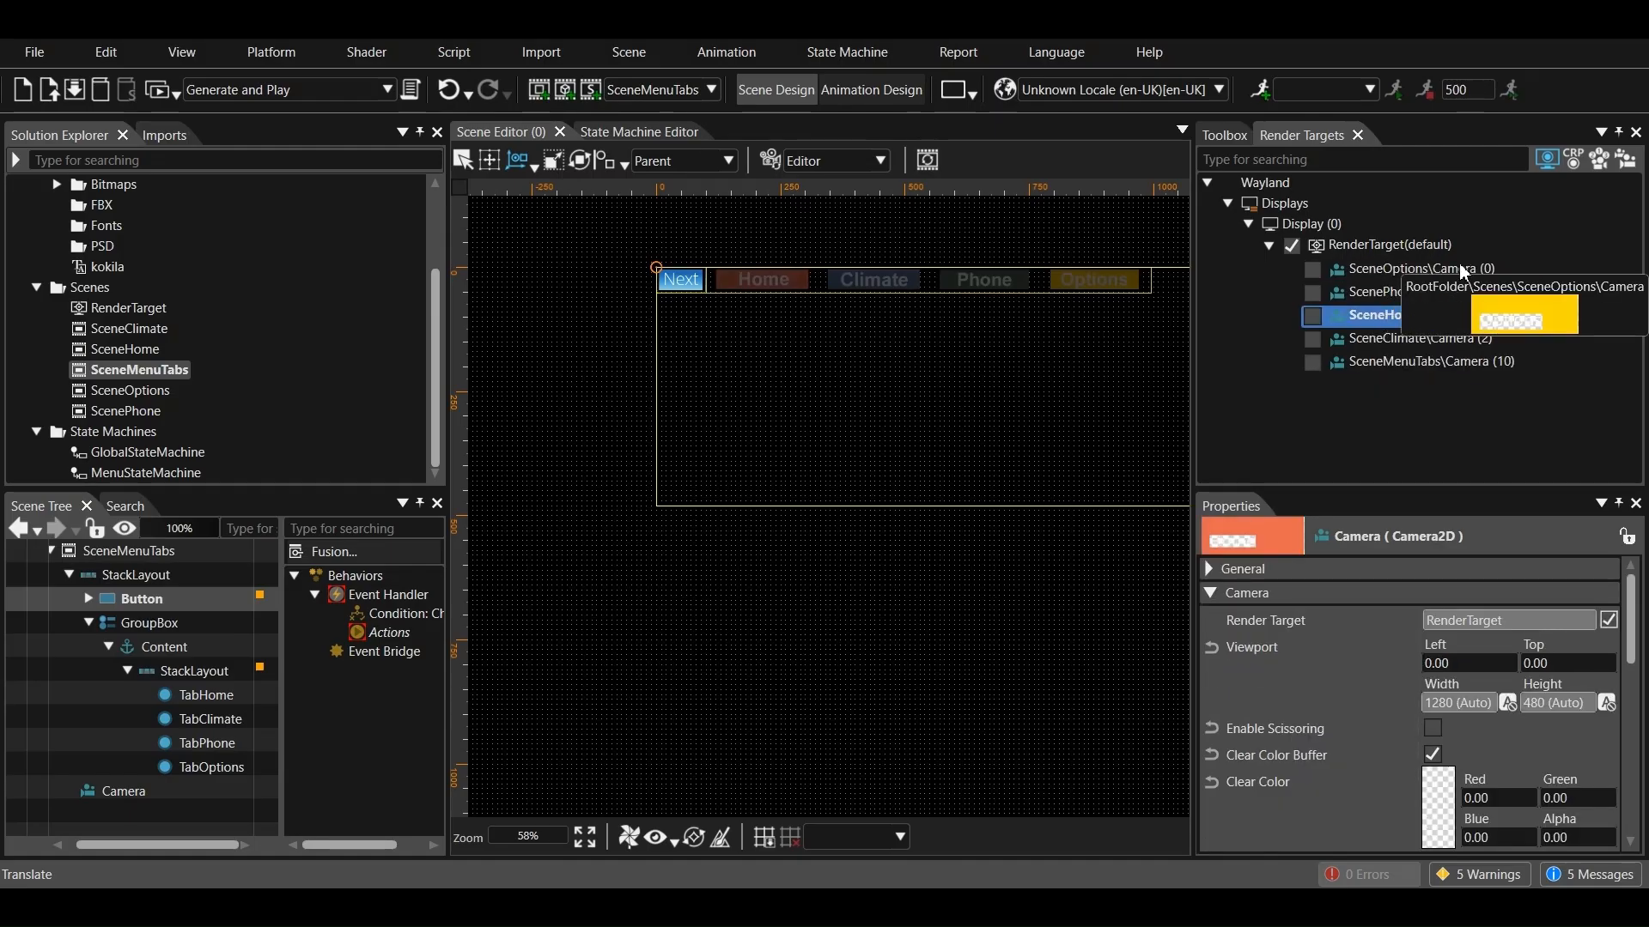
{"action": "left_click", "coordinate": [1426, 268]}
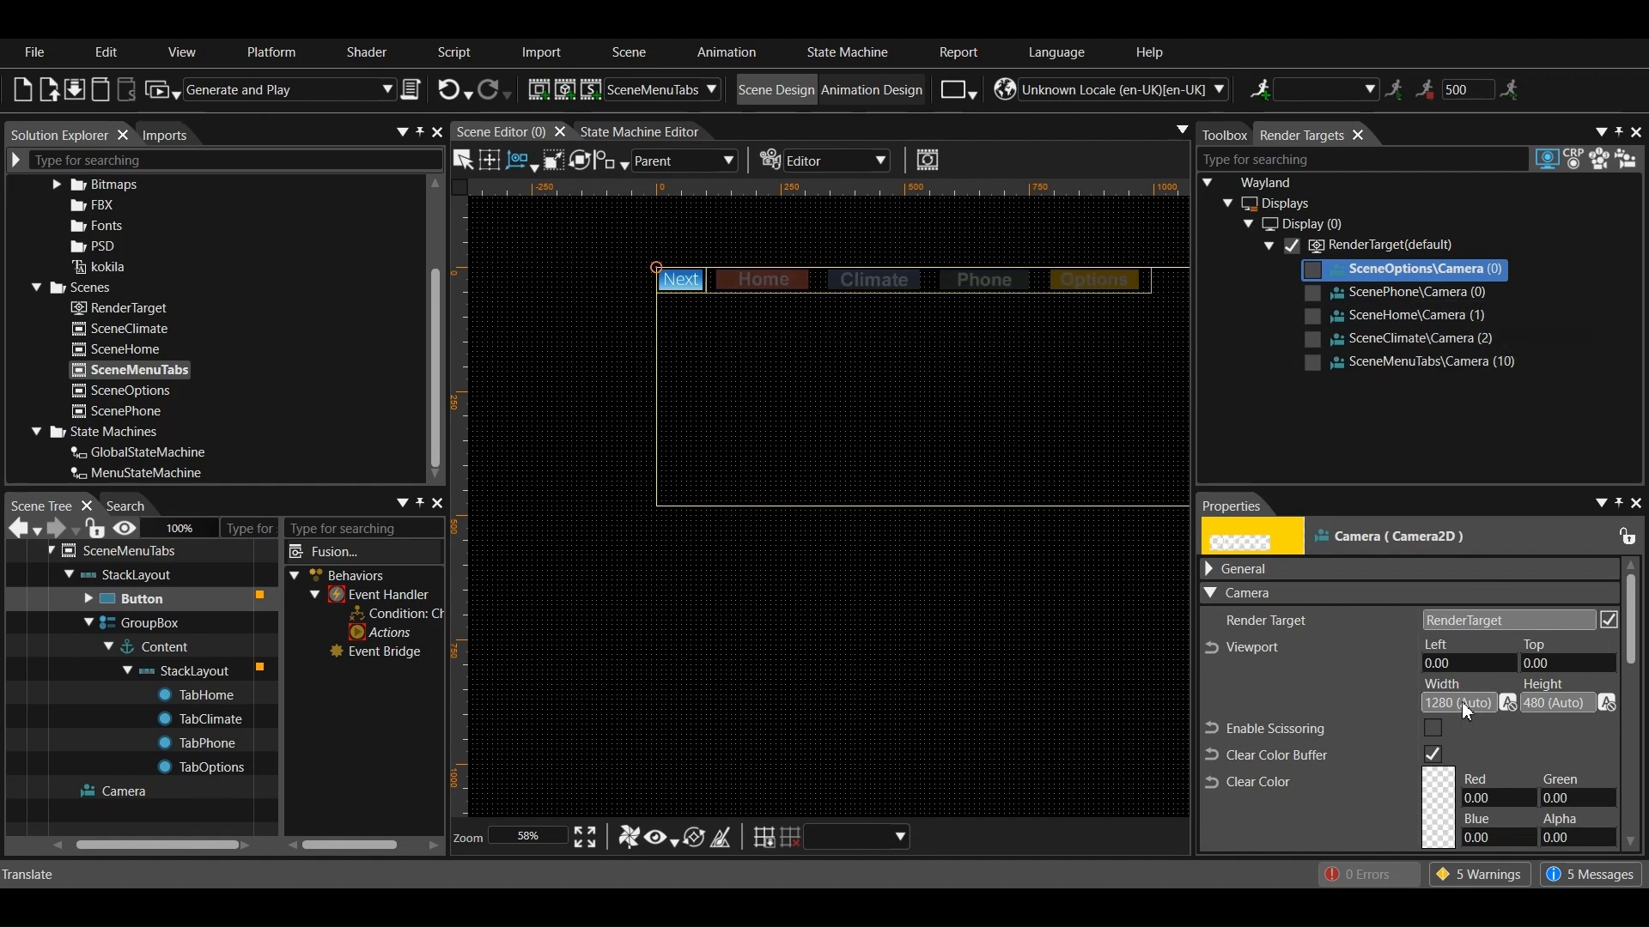
{"action": "scroll", "coordinate": [1462, 702], "scroll_direction": "down", "scroll_amount": 3}
{"action": "left_click", "coordinate": [1447, 815]}
{"action": "type", "text": "3"}
{"action": "key", "text": "Return"}
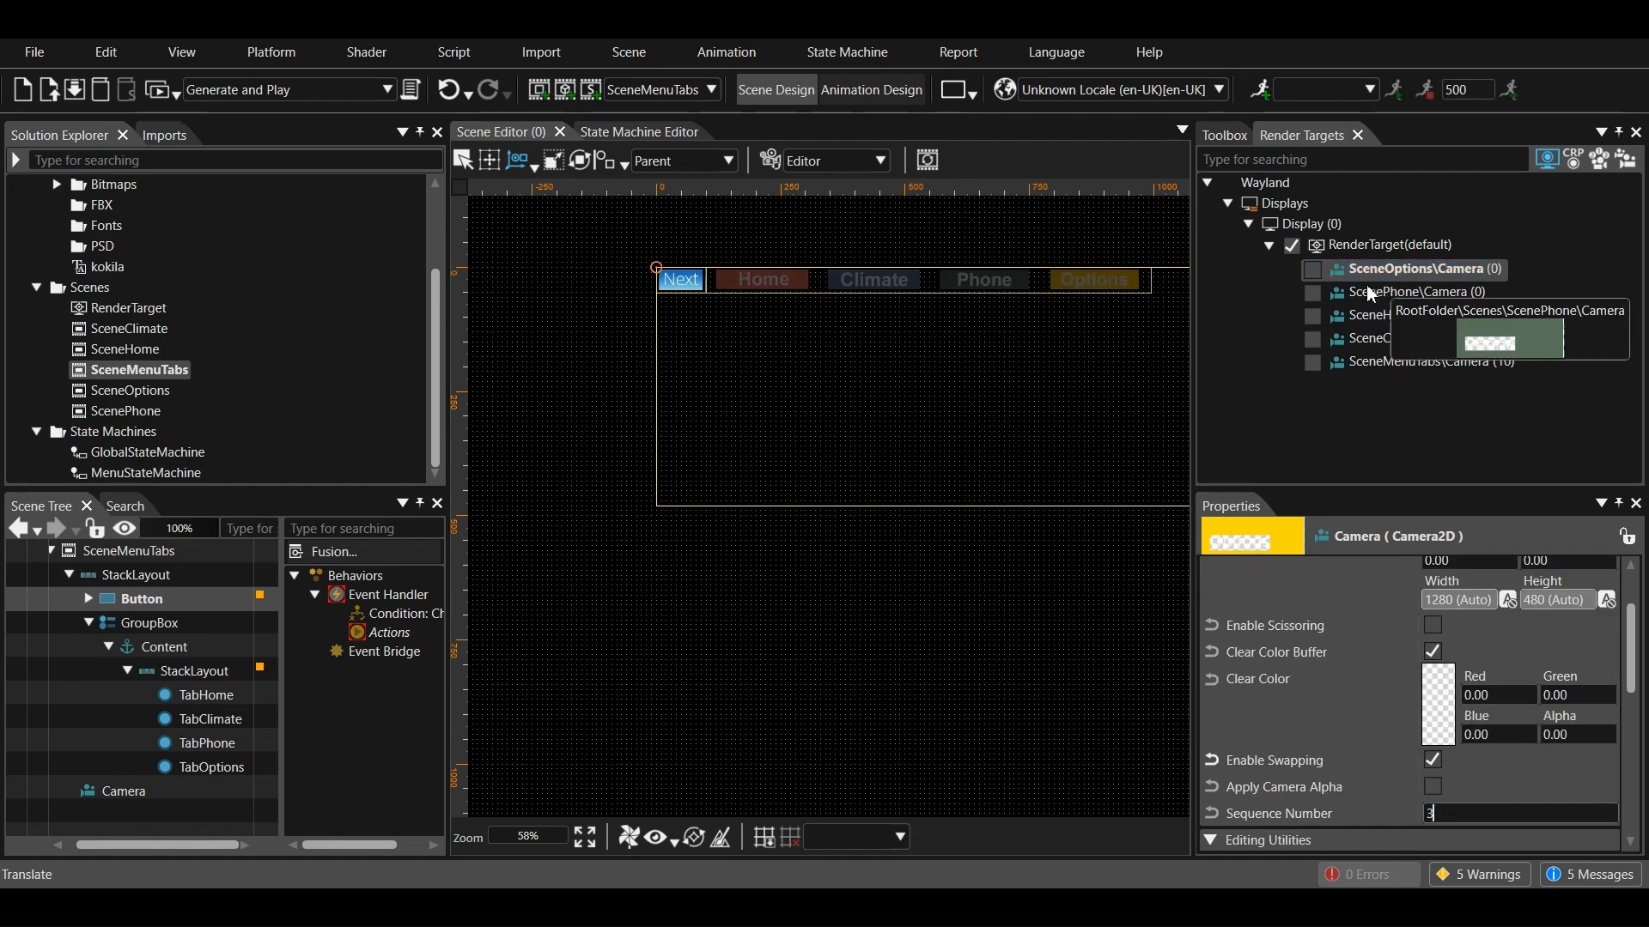
Set the sequence number of the ScenePhone camera to 4
{"action": "left_click", "coordinate": [1386, 270]}
{"action": "scroll", "coordinate": [1451, 753], "scroll_direction": "down", "scroll_amount": 3}
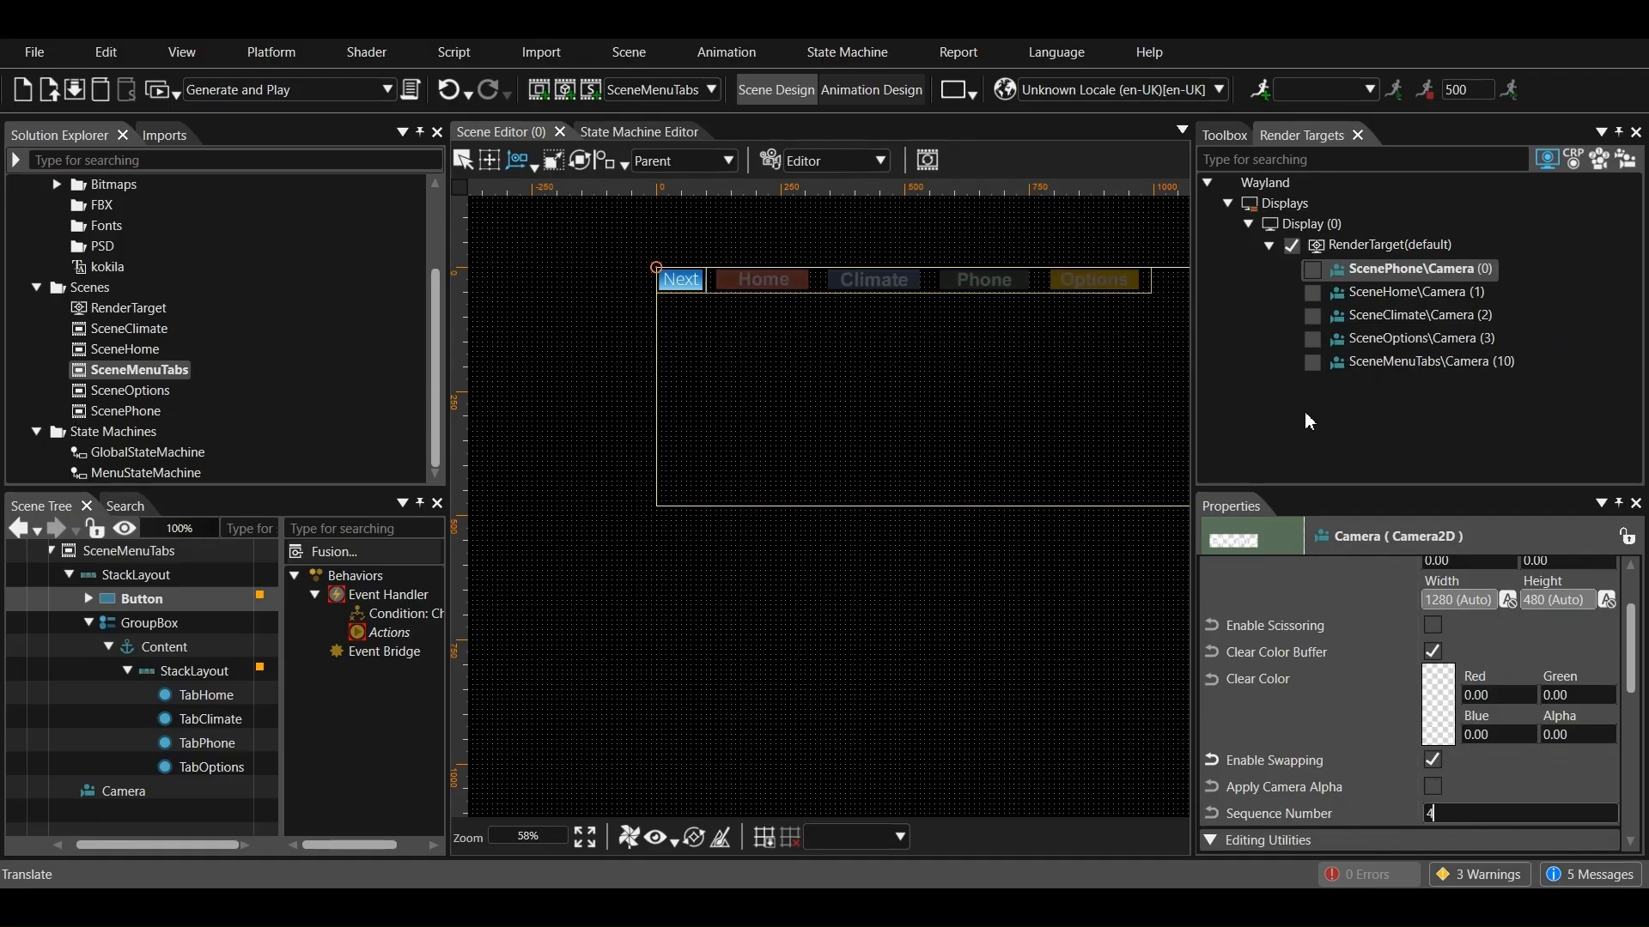
{"action": "key", "text": "Return"}
Enable all five scene cameras, Home, Climate, Options, Phone and MenuTabs, under the default RenderTarget
{"action": "left_click", "coordinate": [1417, 361]}
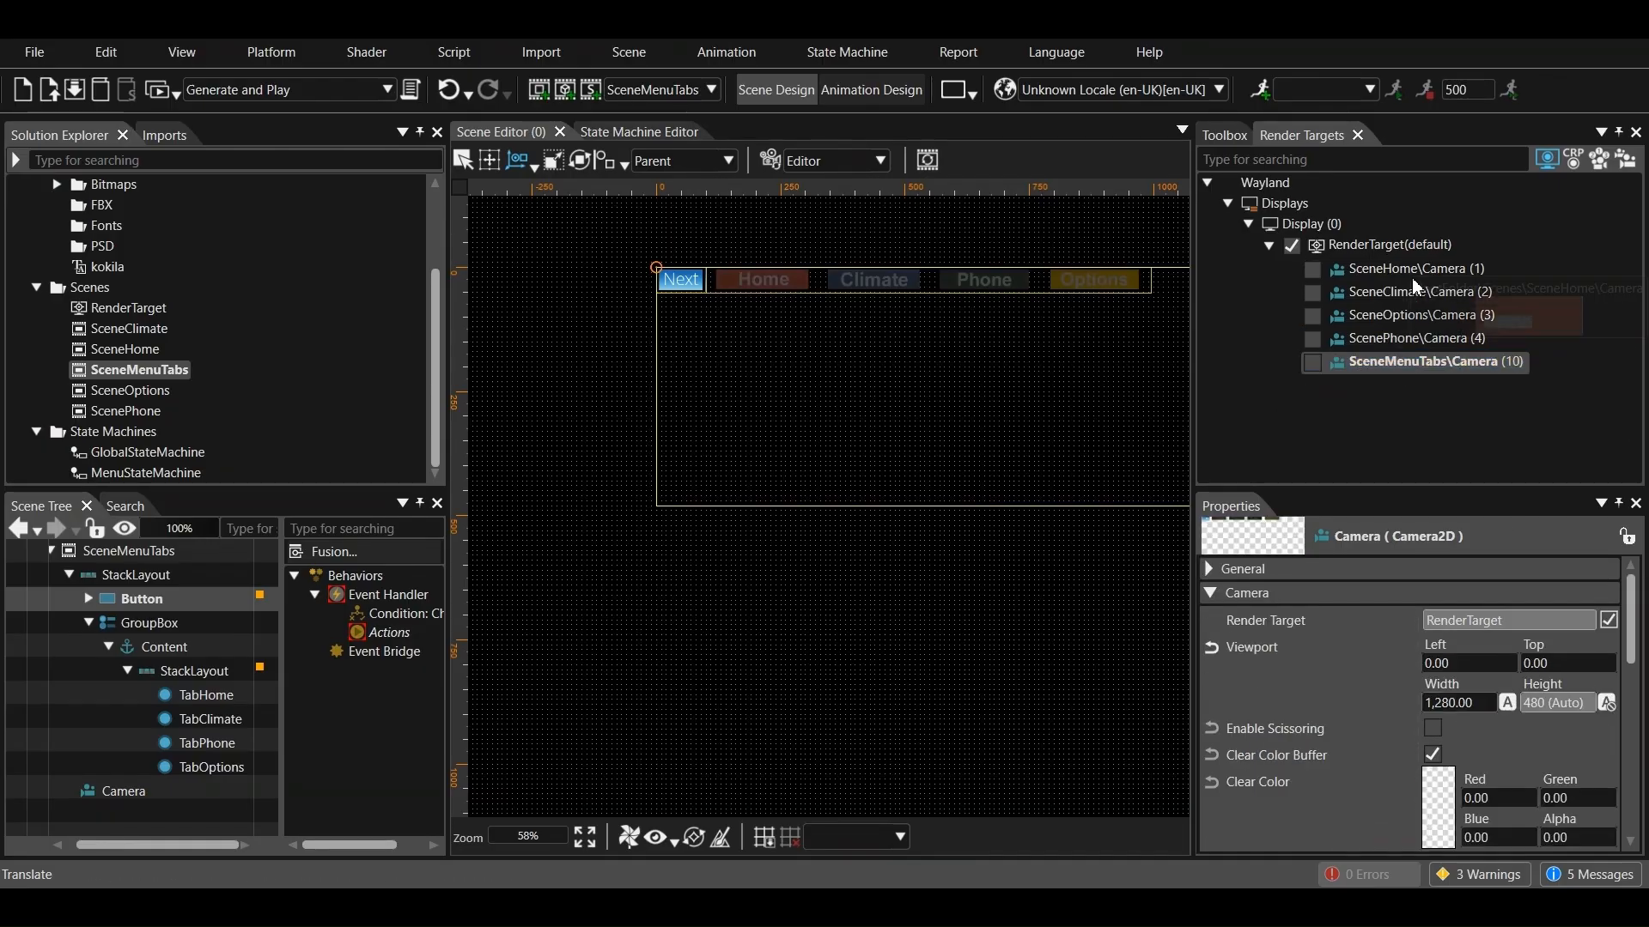
{"action": "left_click", "coordinate": [1327, 290]}
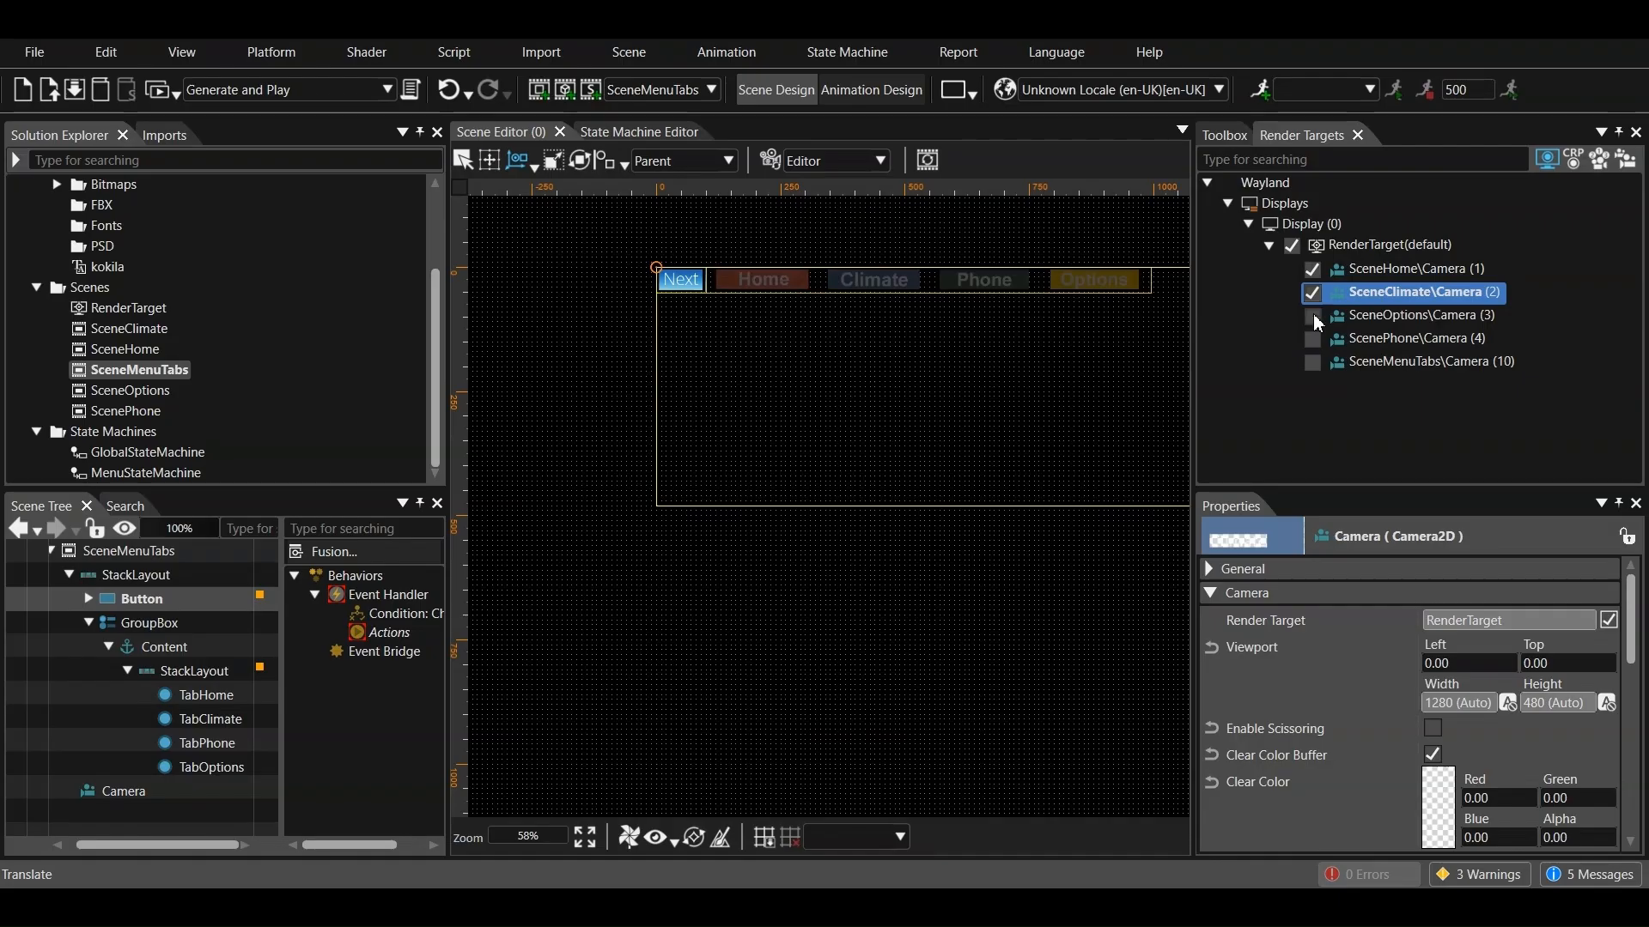
{"action": "left_click", "coordinate": [1312, 363]}
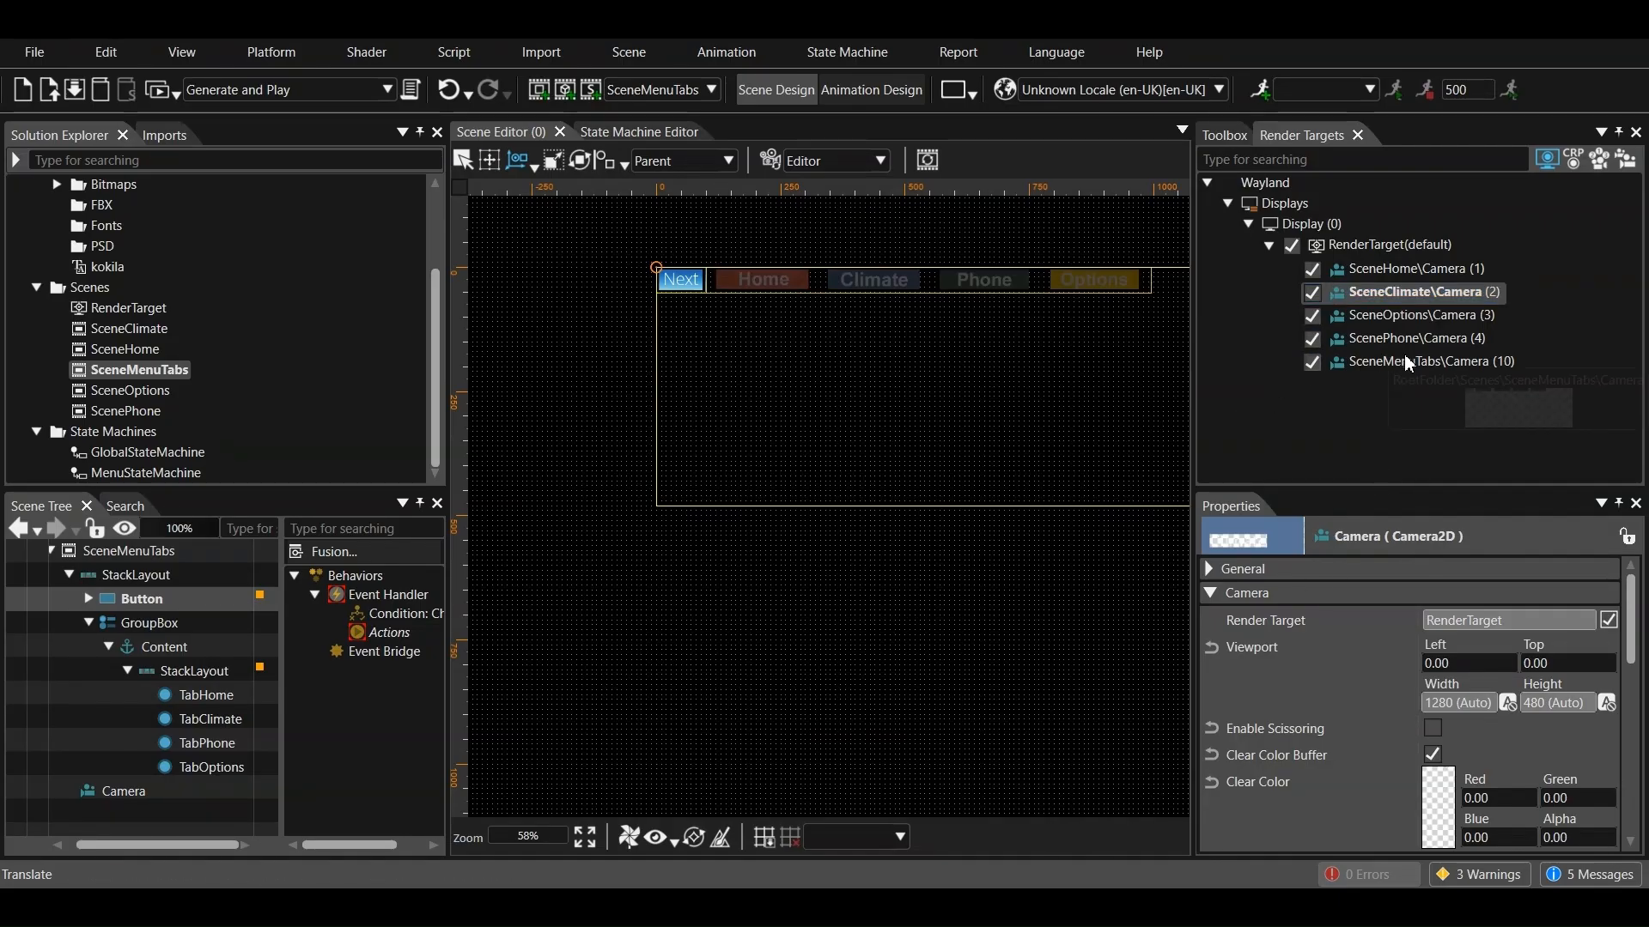
Set the SceneMenuTabs camera viewport to a top of 430, automatic width and a manual height
{"action": "left_click", "coordinate": [1459, 361]}
{"action": "left_click", "coordinate": [1555, 664]}
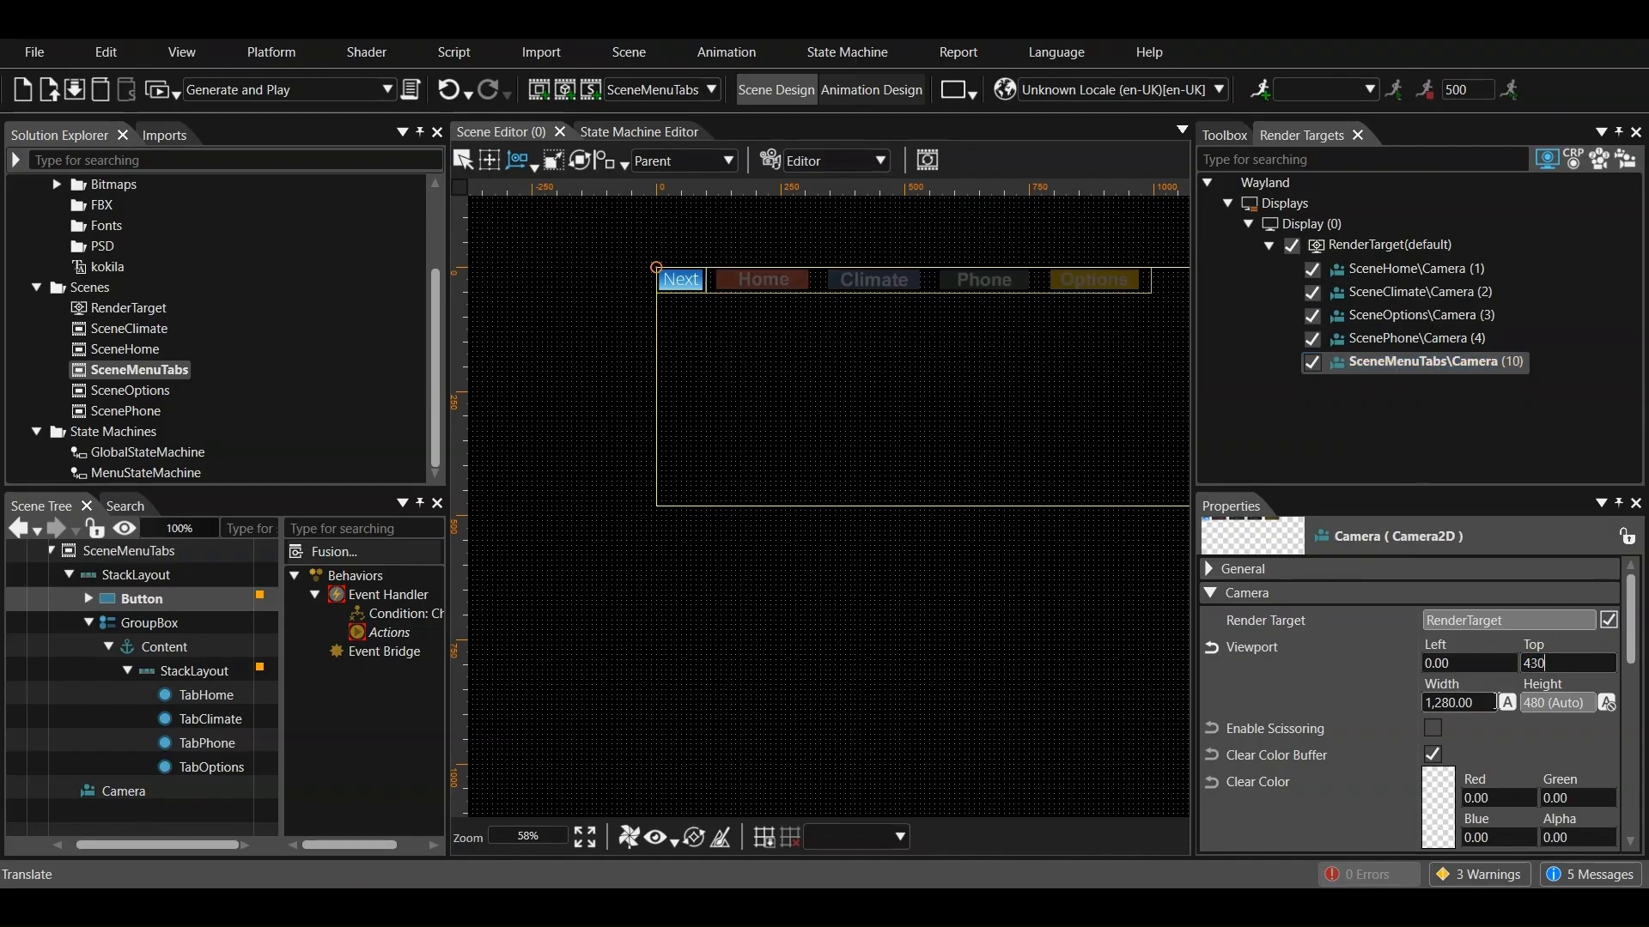
{"action": "left_click", "coordinate": [1508, 704]}
{"action": "left_click", "coordinate": [1606, 704]}
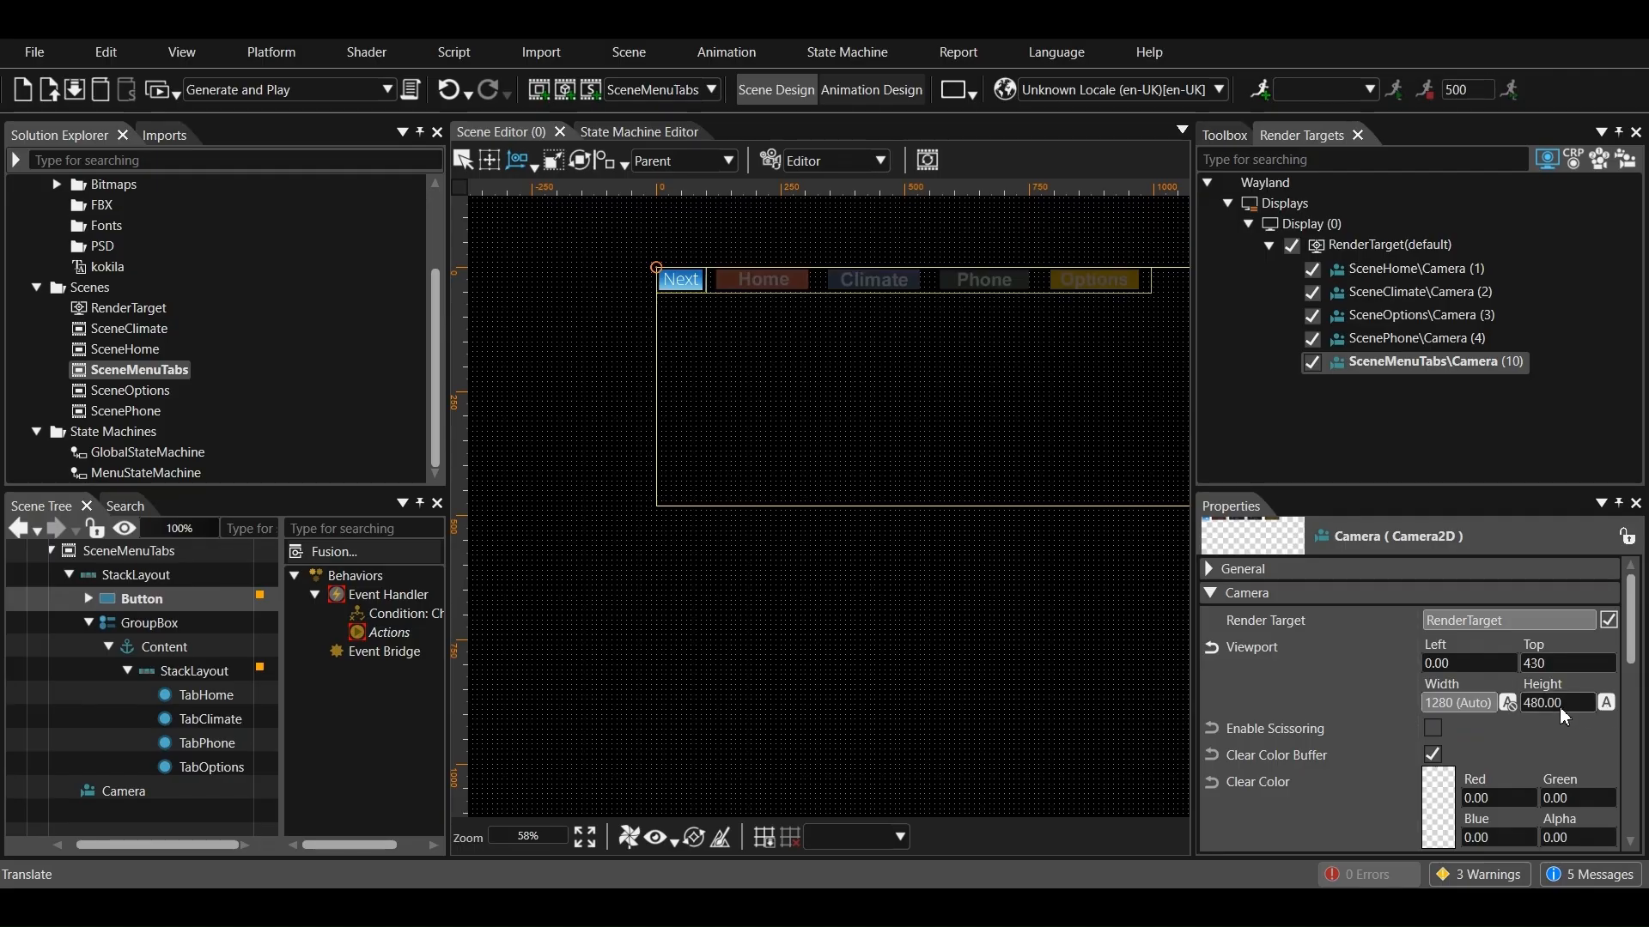
{"action": "key", "text": "Return"}
Open MenuStateMachine, and generate and play the solution with SceneMenuTabs shown in the player
{"action": "double_click", "coordinate": [149, 472]}
{"action": "left_click", "coordinate": [153, 93]}
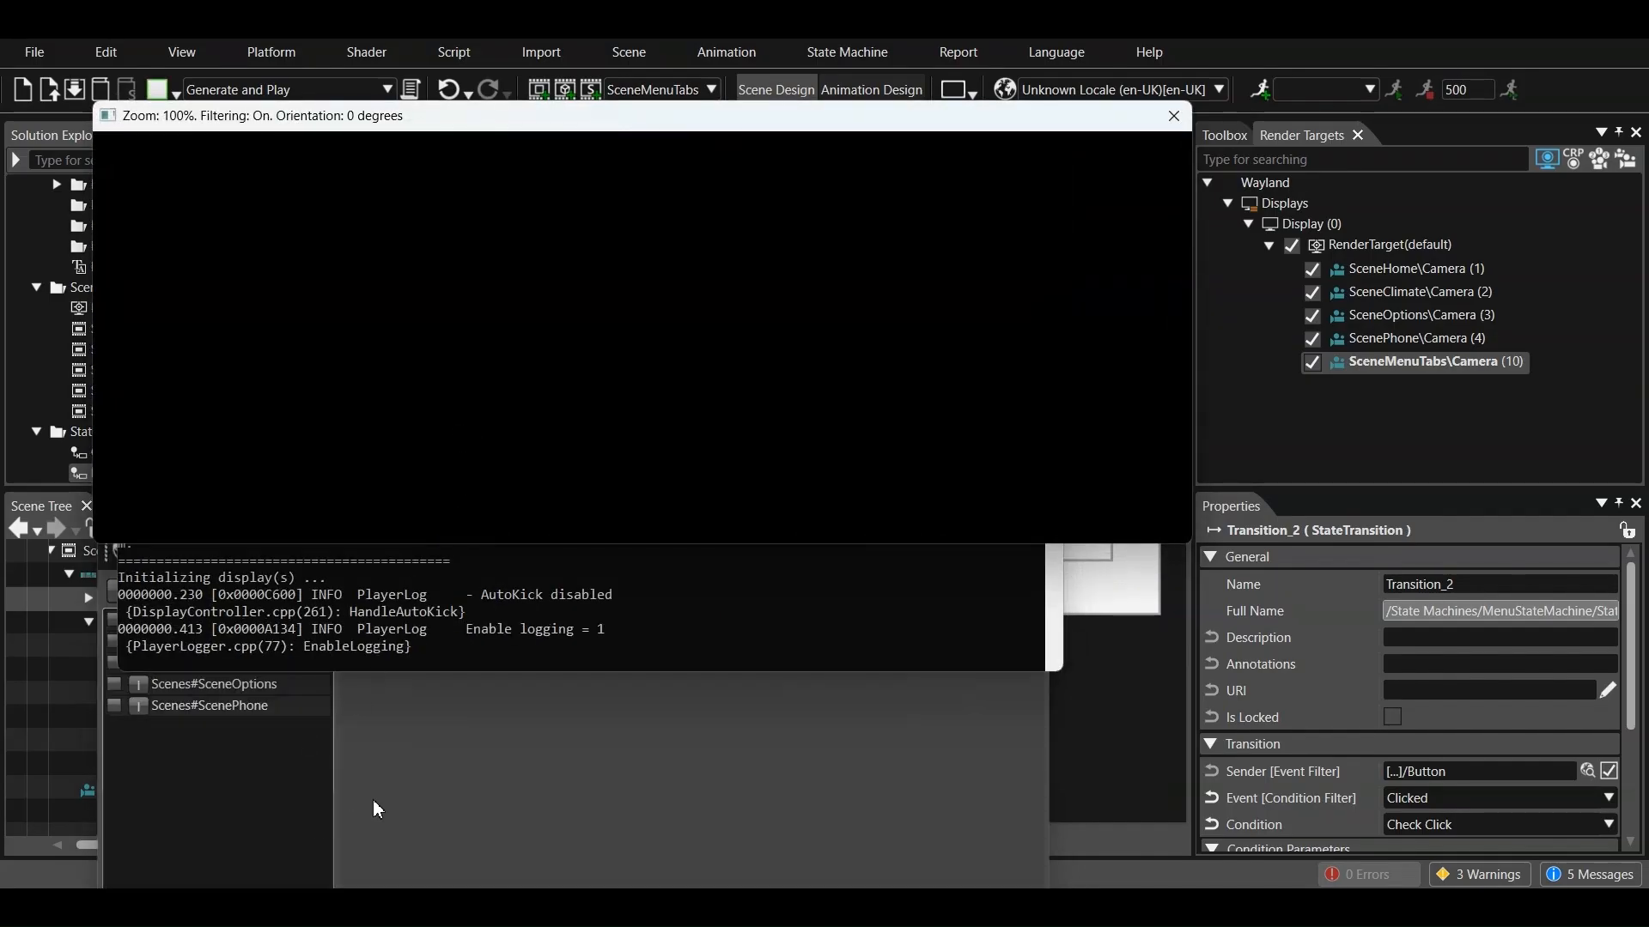
{"action": "left_click", "coordinate": [115, 664]}
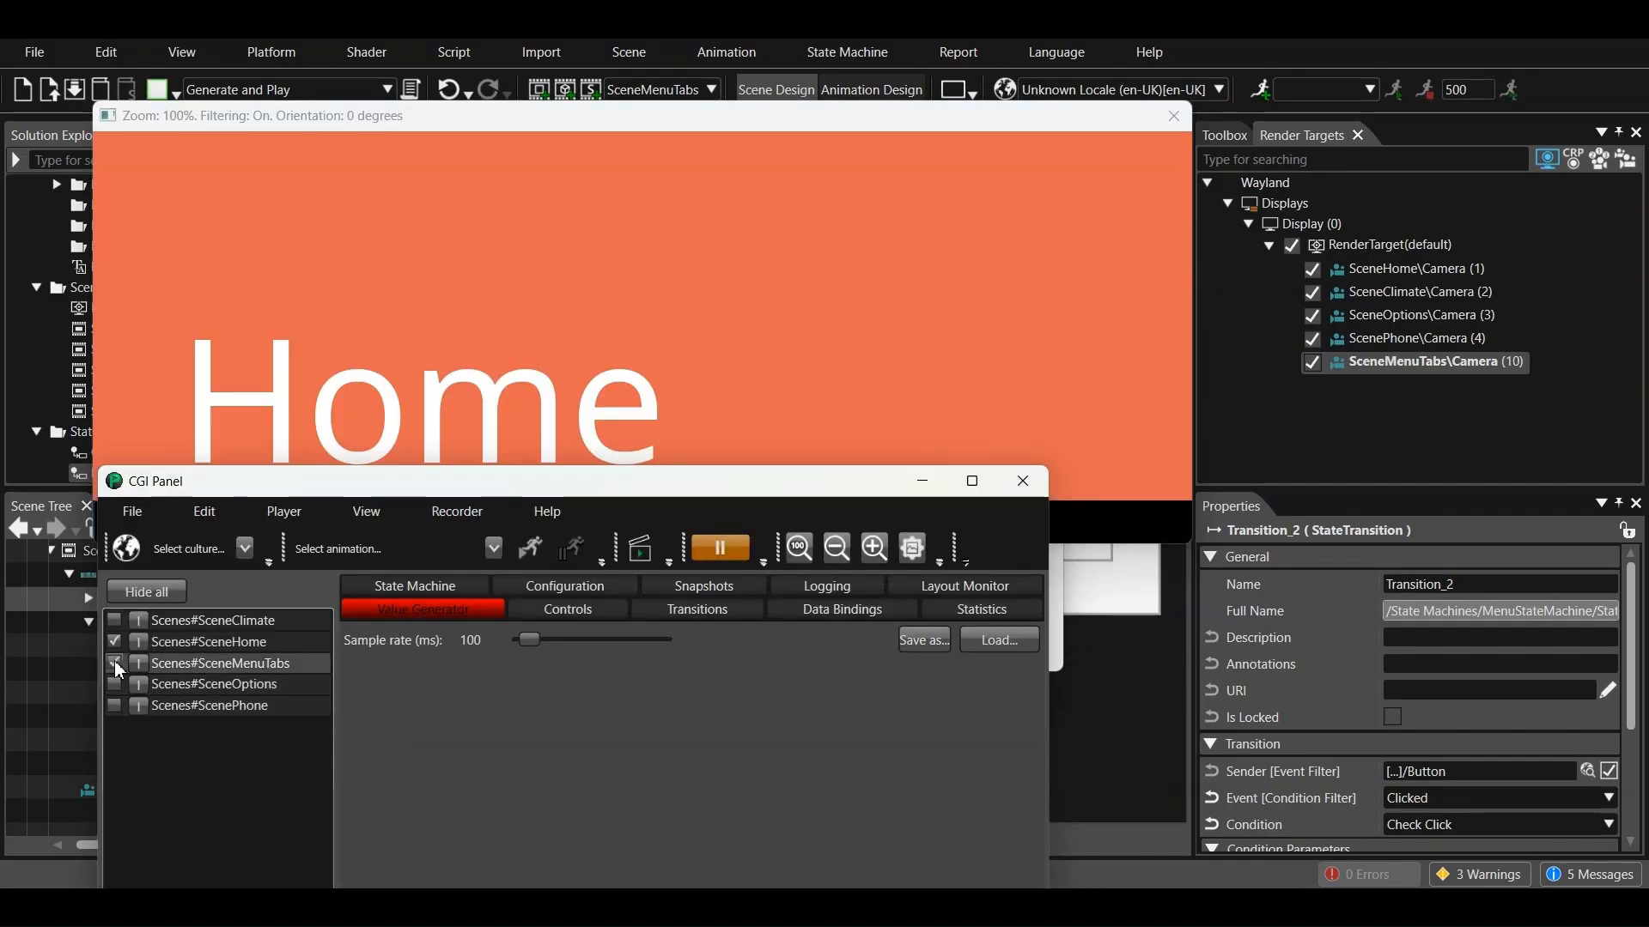
Test the Next button repeatedly in the player to cycle through the scenes, and close the player
{"action": "left_click", "coordinate": [137, 378]}
{"action": "left_click", "coordinate": [125, 528]}
{"action": "left_click", "coordinate": [124, 524]}
{"action": "left_click", "coordinate": [125, 523]}
{"action": "left_click", "coordinate": [122, 520]}
{"action": "left_click", "coordinate": [121, 521]}
{"action": "left_click", "coordinate": [121, 520]}
{"action": "left_click", "coordinate": [122, 520]}
{"action": "left_click", "coordinate": [122, 521]}
{"action": "left_click", "coordinate": [122, 520]}
{"action": "left_click", "coordinate": [122, 520]}
{"action": "left_click", "coordinate": [121, 521]}
{"action": "left_click", "coordinate": [122, 520]}
{"action": "left_click", "coordinate": [580, 743]}
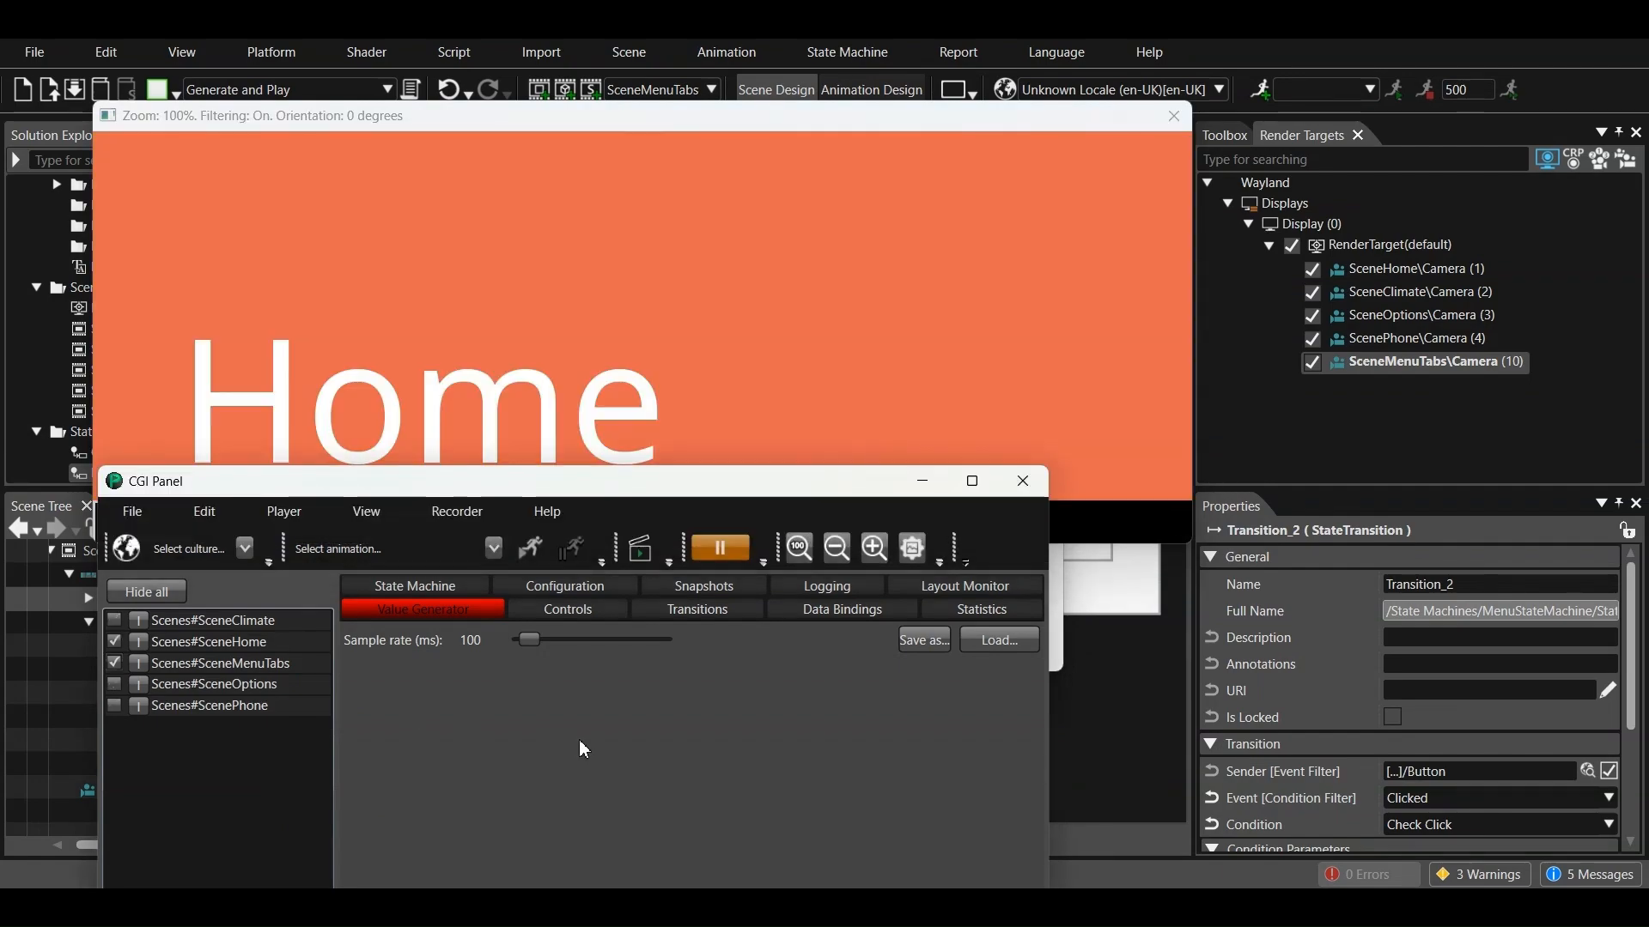
{"action": "left_click", "coordinate": [1021, 481]}
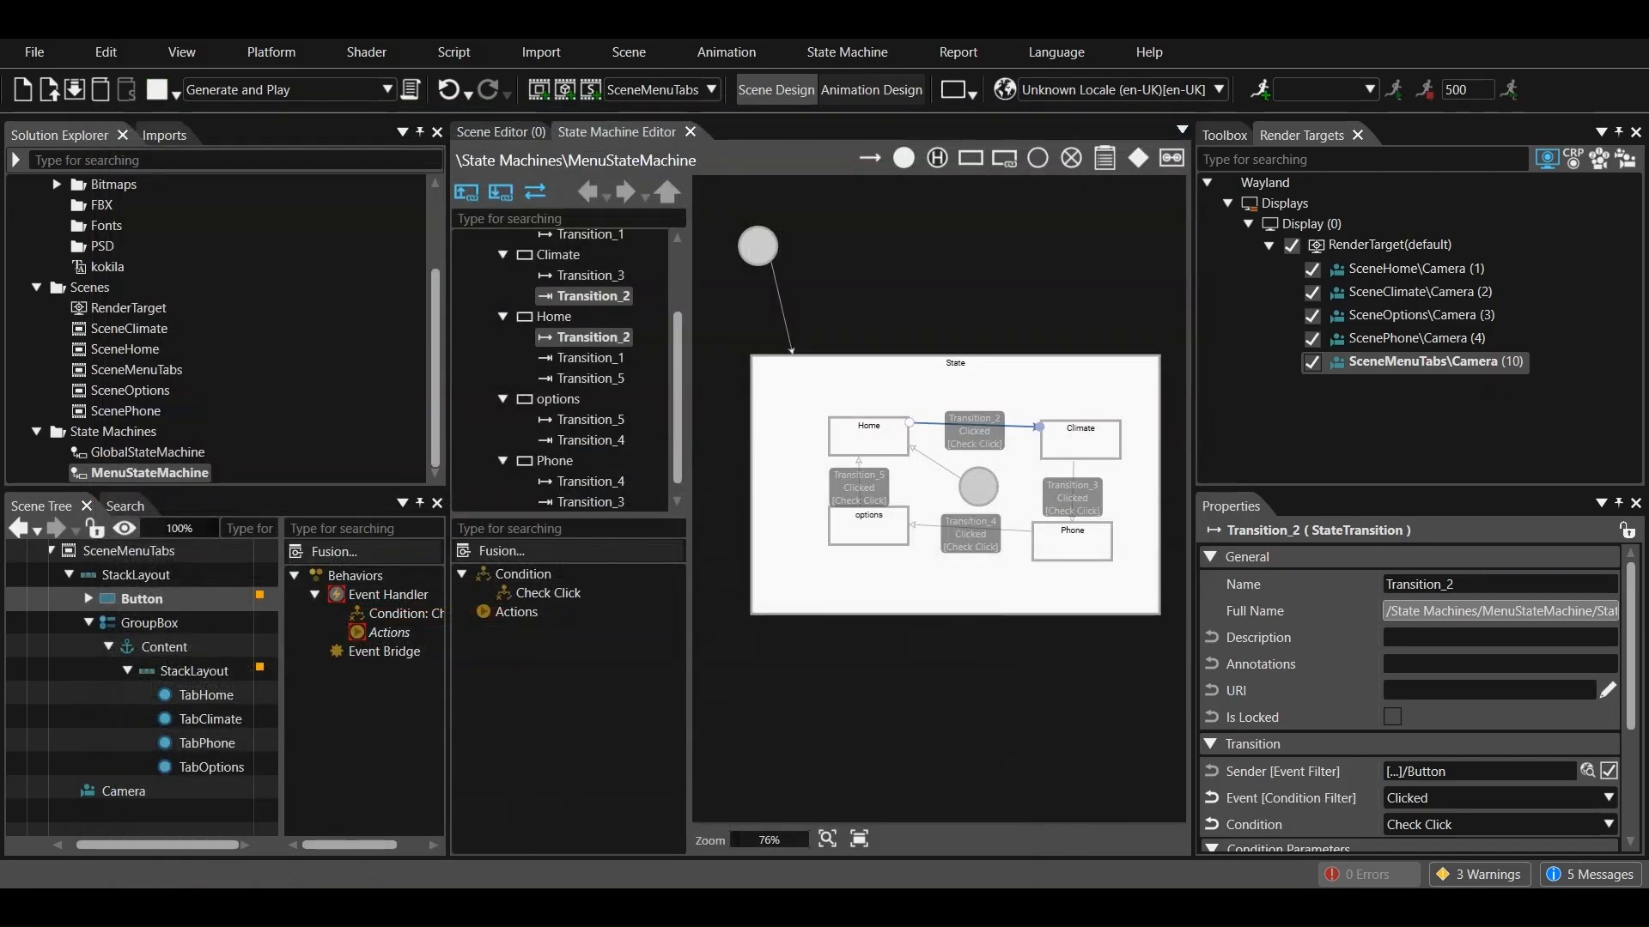
Draw four transitions in MenuStateMachine from the outer State to the Home, Climate, Phone and options states
{"action": "left_click", "coordinate": [866, 156]}
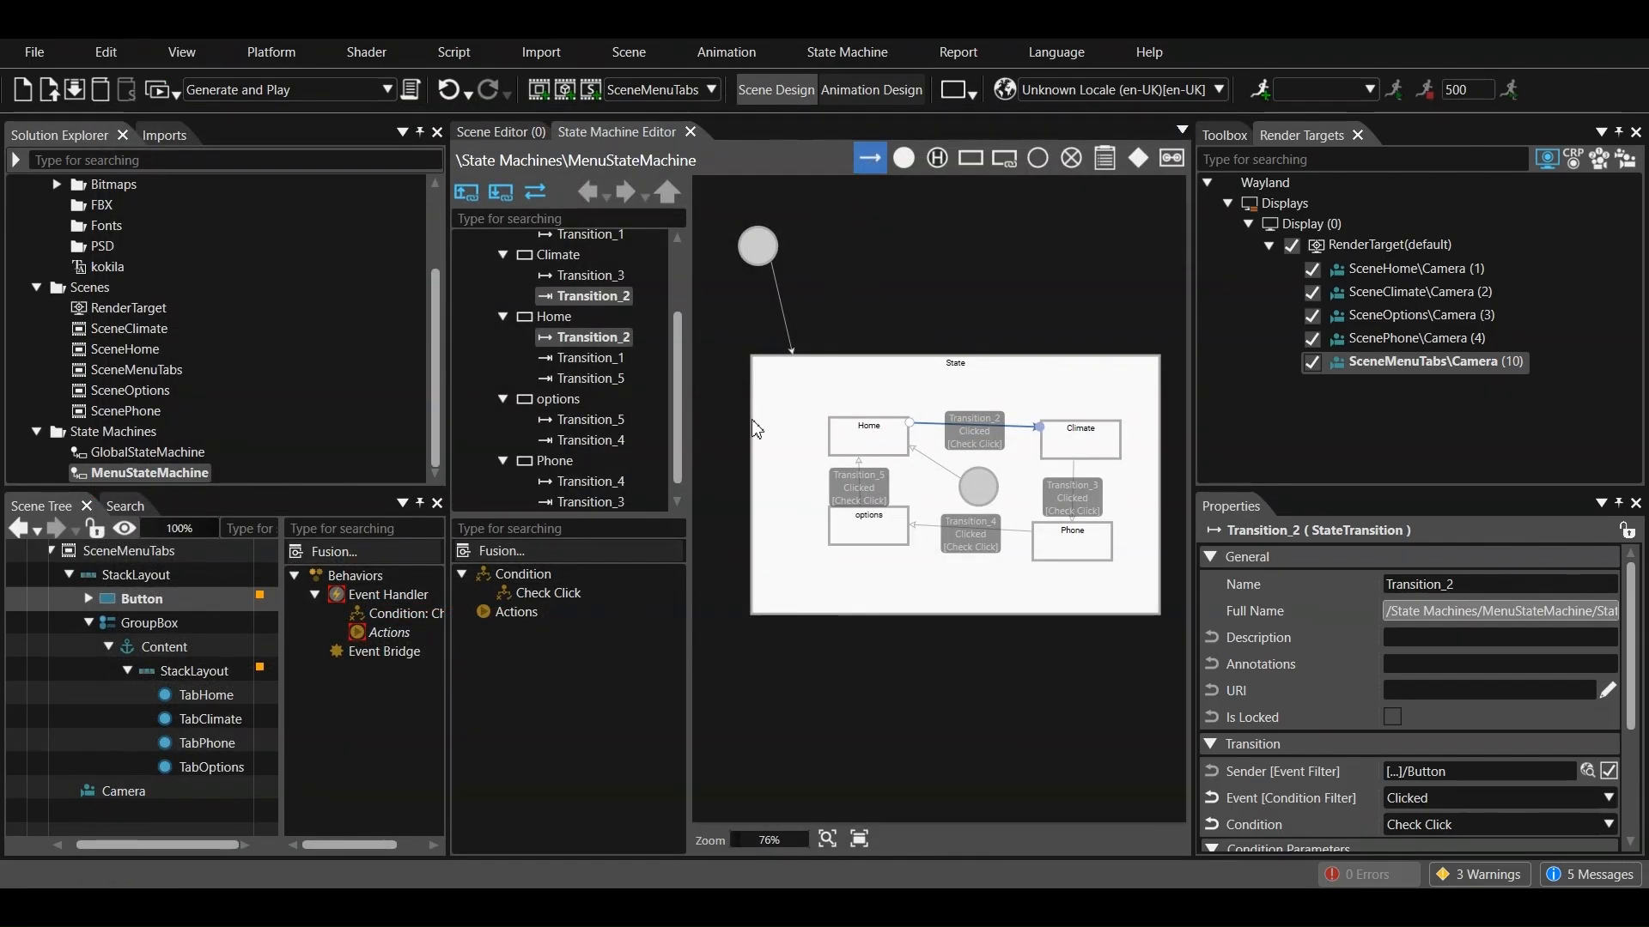
{"action": "left_click_drag", "start_coordinate": [752, 421], "coordinate": [833, 433]}
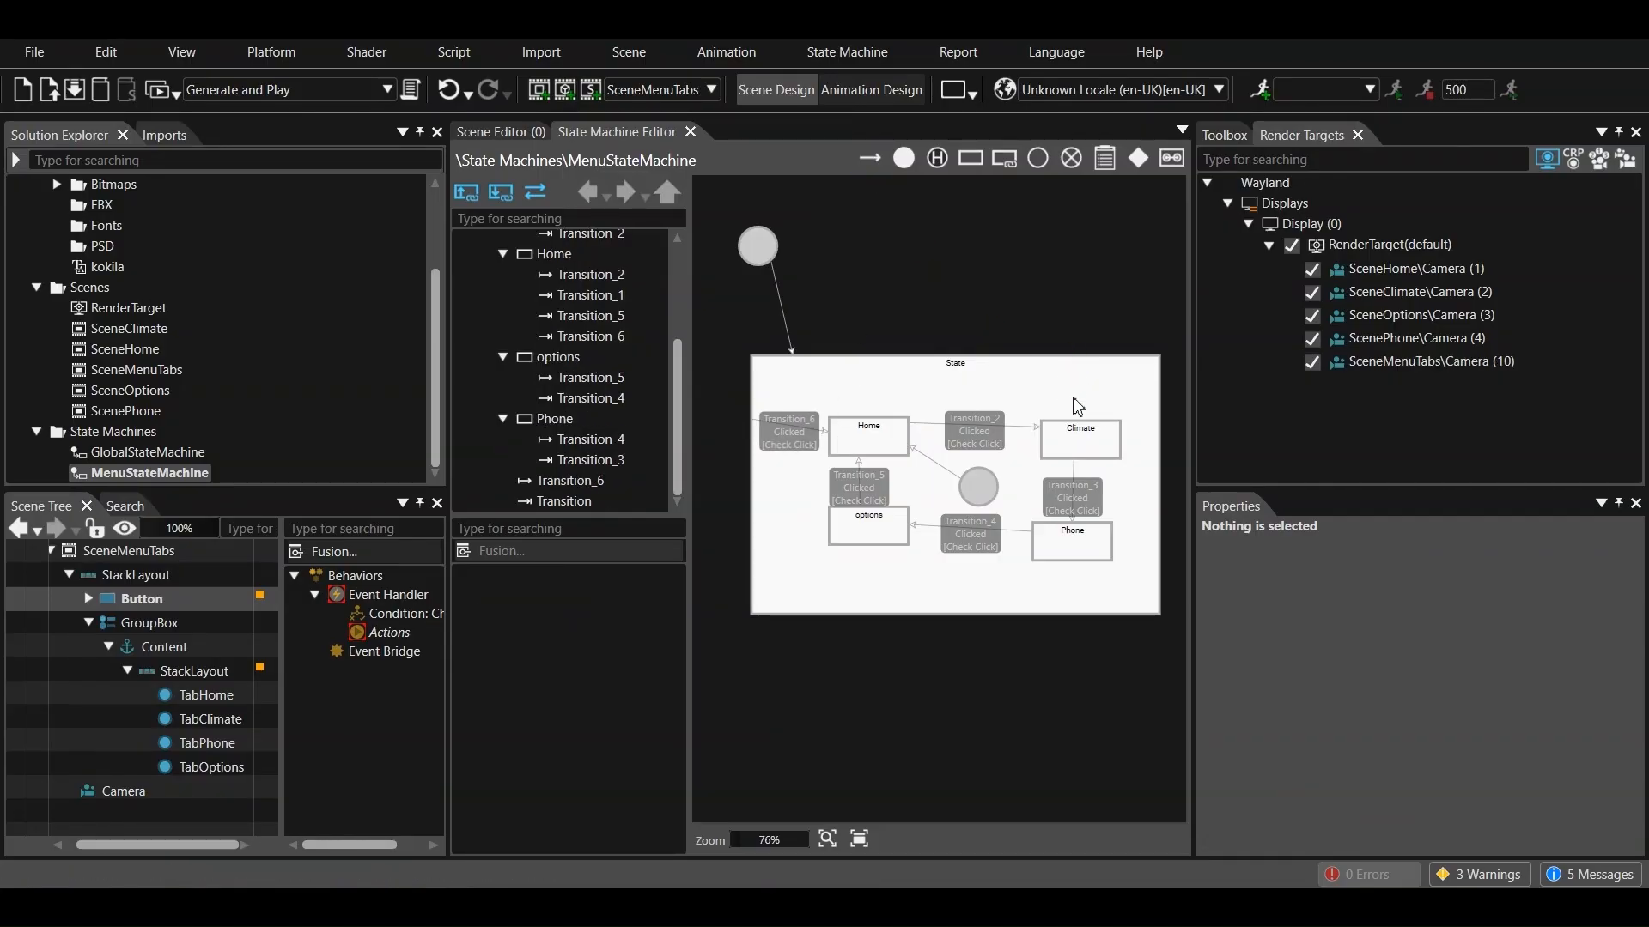
{"action": "left_click", "coordinate": [867, 157]}
{"action": "left_click_drag", "start_coordinate": [1082, 389], "coordinate": [1080, 442]}
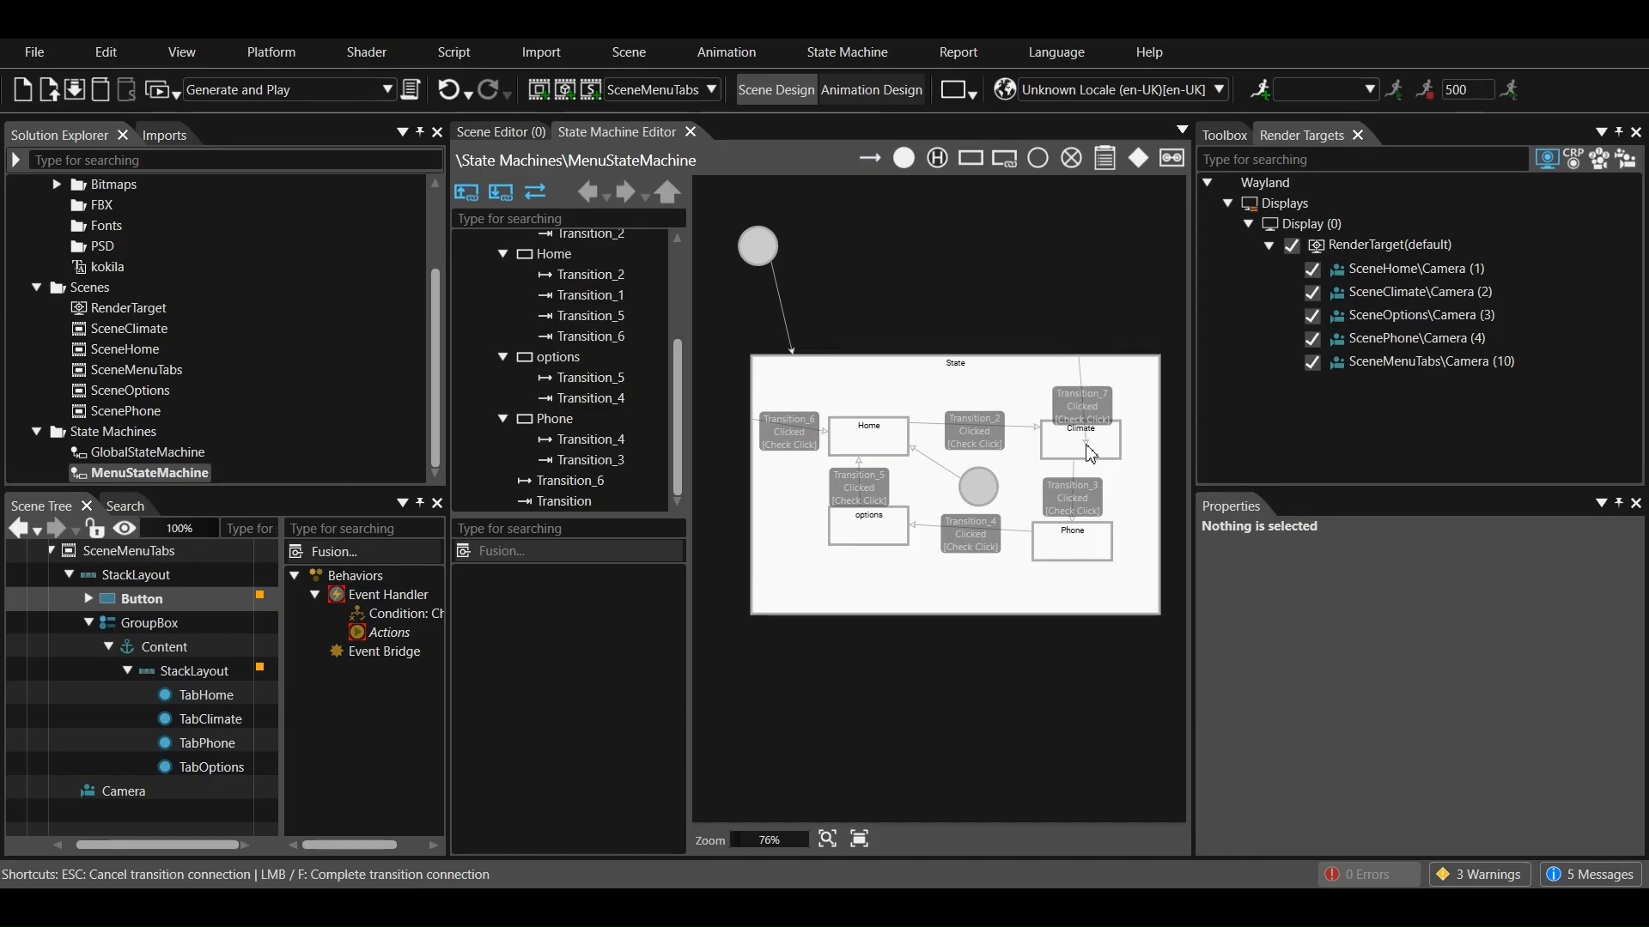
{"action": "left_click_drag", "start_coordinate": [1064, 608], "coordinate": [1058, 557]}
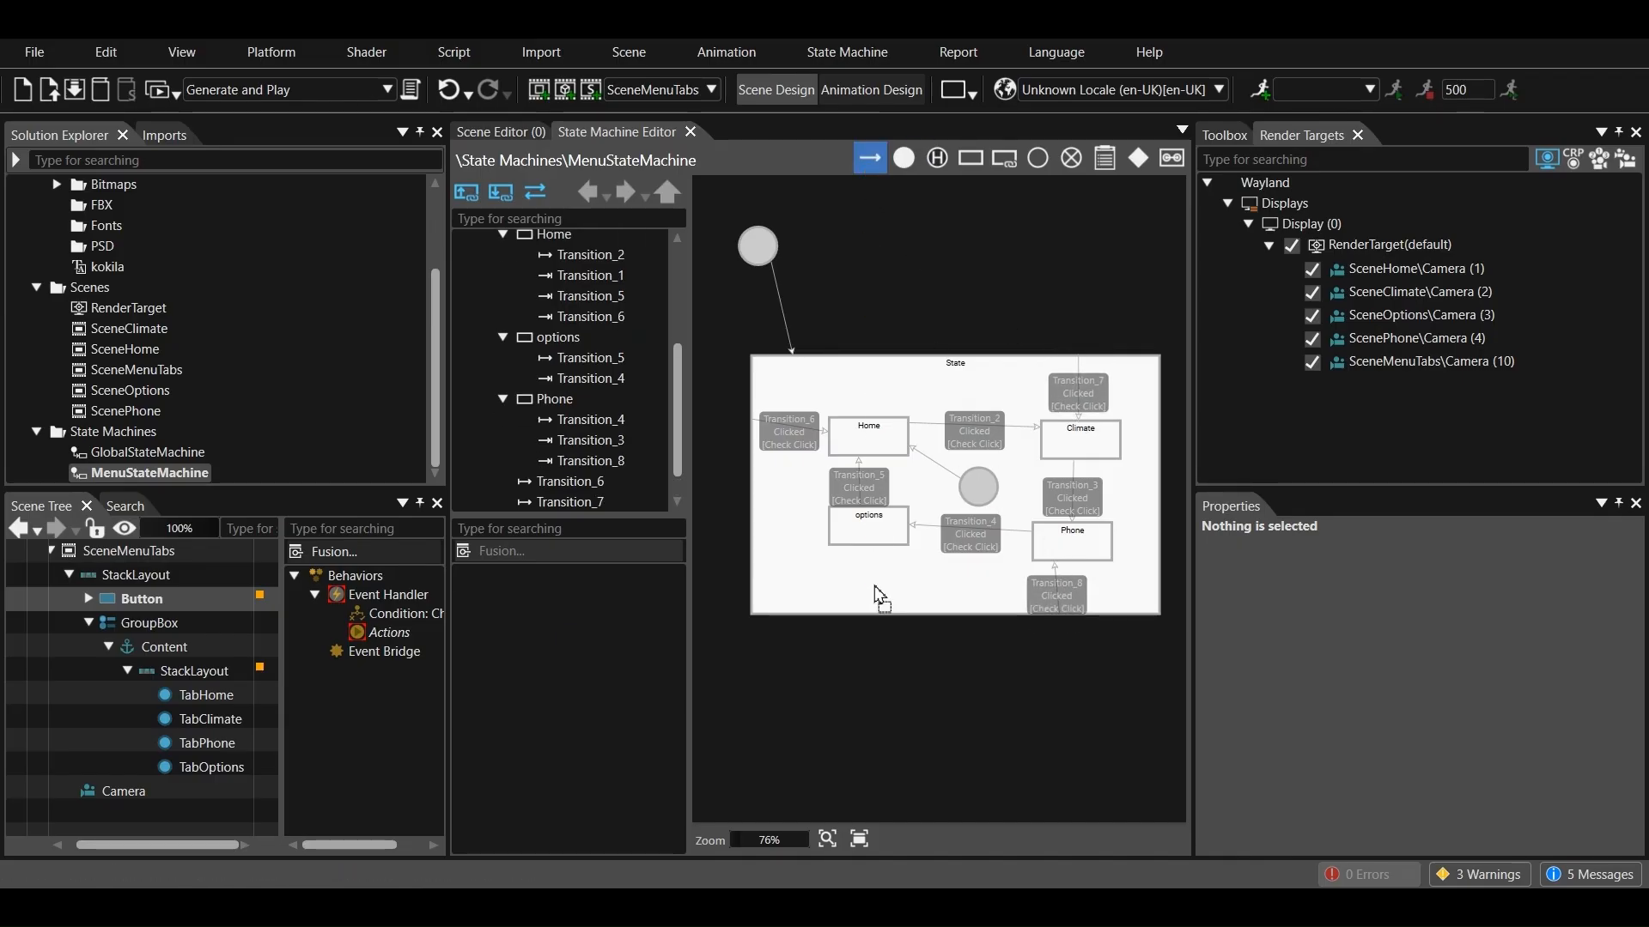
{"action": "left_click_drag", "start_coordinate": [867, 606], "coordinate": [865, 547]}
Set the sender event filter of the transition from the outer State to Home to TabHome in SceneMenuTabs
{"action": "left_click", "coordinate": [809, 425]}
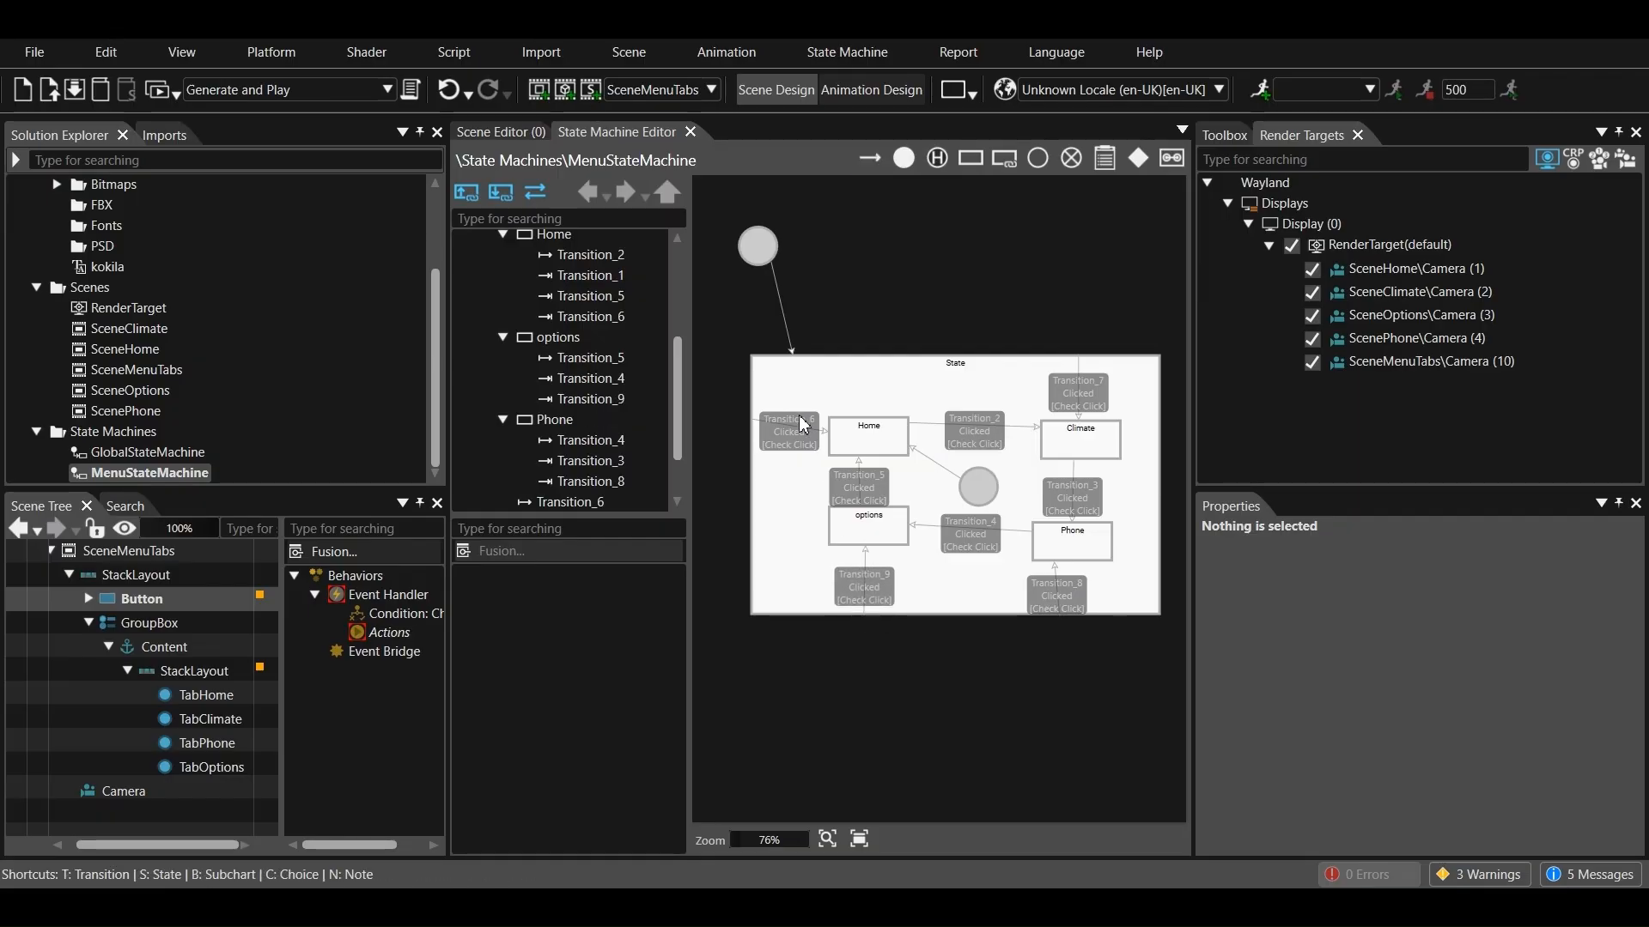
{"action": "scroll", "coordinate": [1367, 753], "scroll_direction": "down", "scroll_amount": 1}
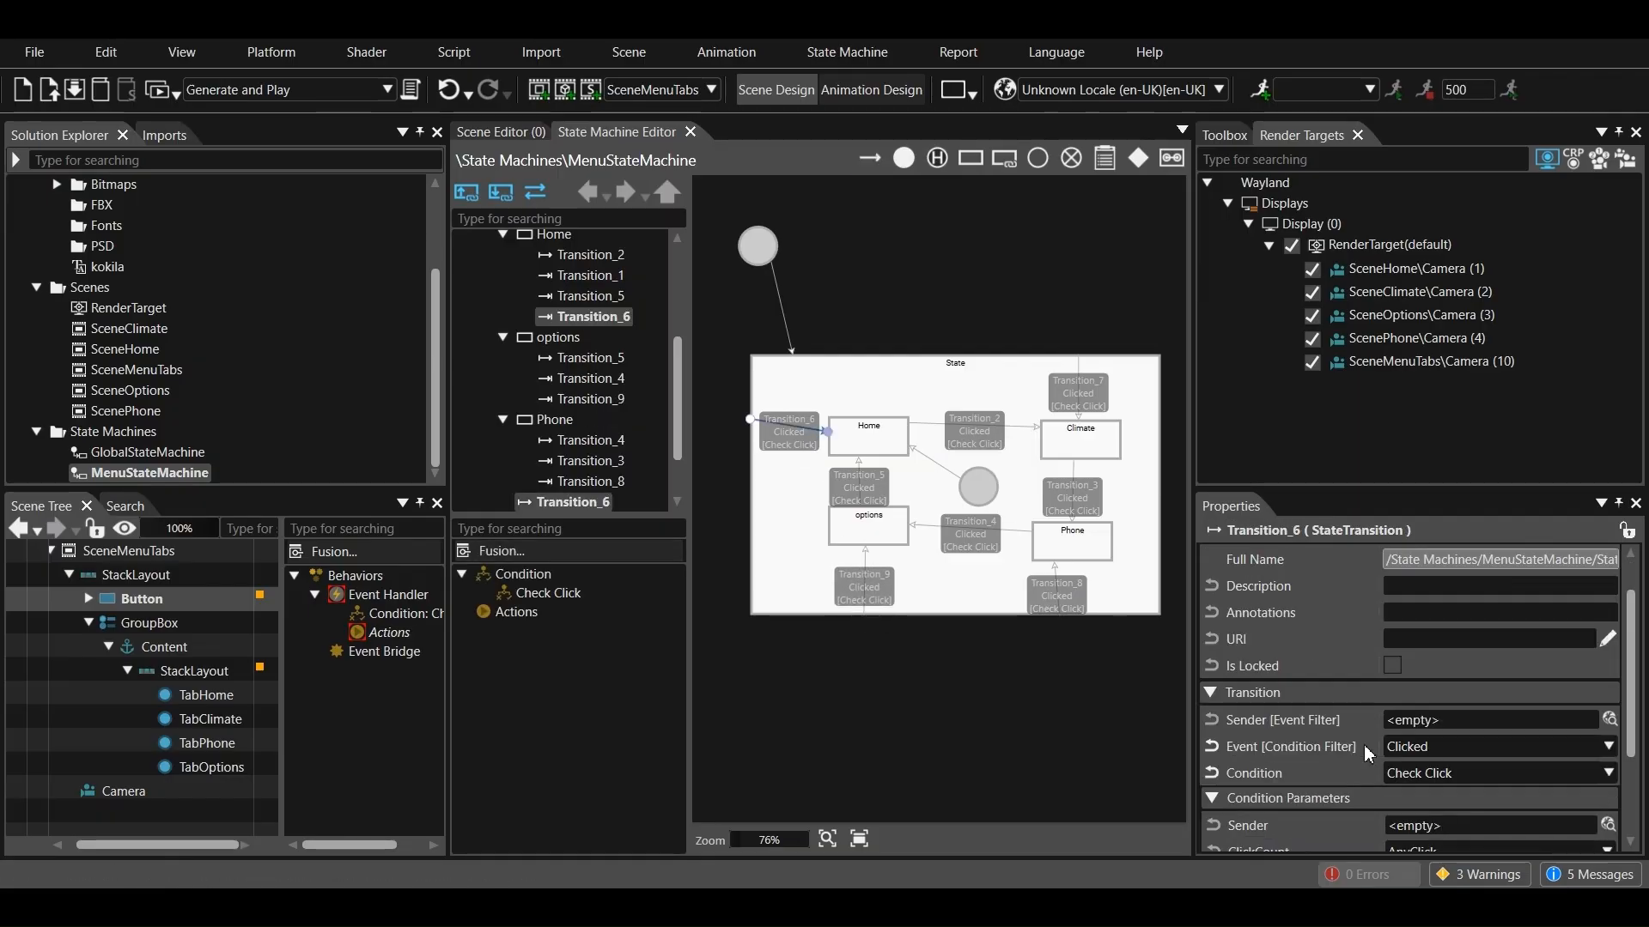
{"action": "left_click", "coordinate": [1608, 720]}
{"action": "double_click", "coordinate": [595, 464]}
{"action": "left_click", "coordinate": [599, 549]}
{"action": "left_click", "coordinate": [620, 570]}
{"action": "left_click", "coordinate": [640, 608]}
{"action": "scroll", "coordinate": [678, 566], "scroll_direction": "down", "scroll_amount": 3}
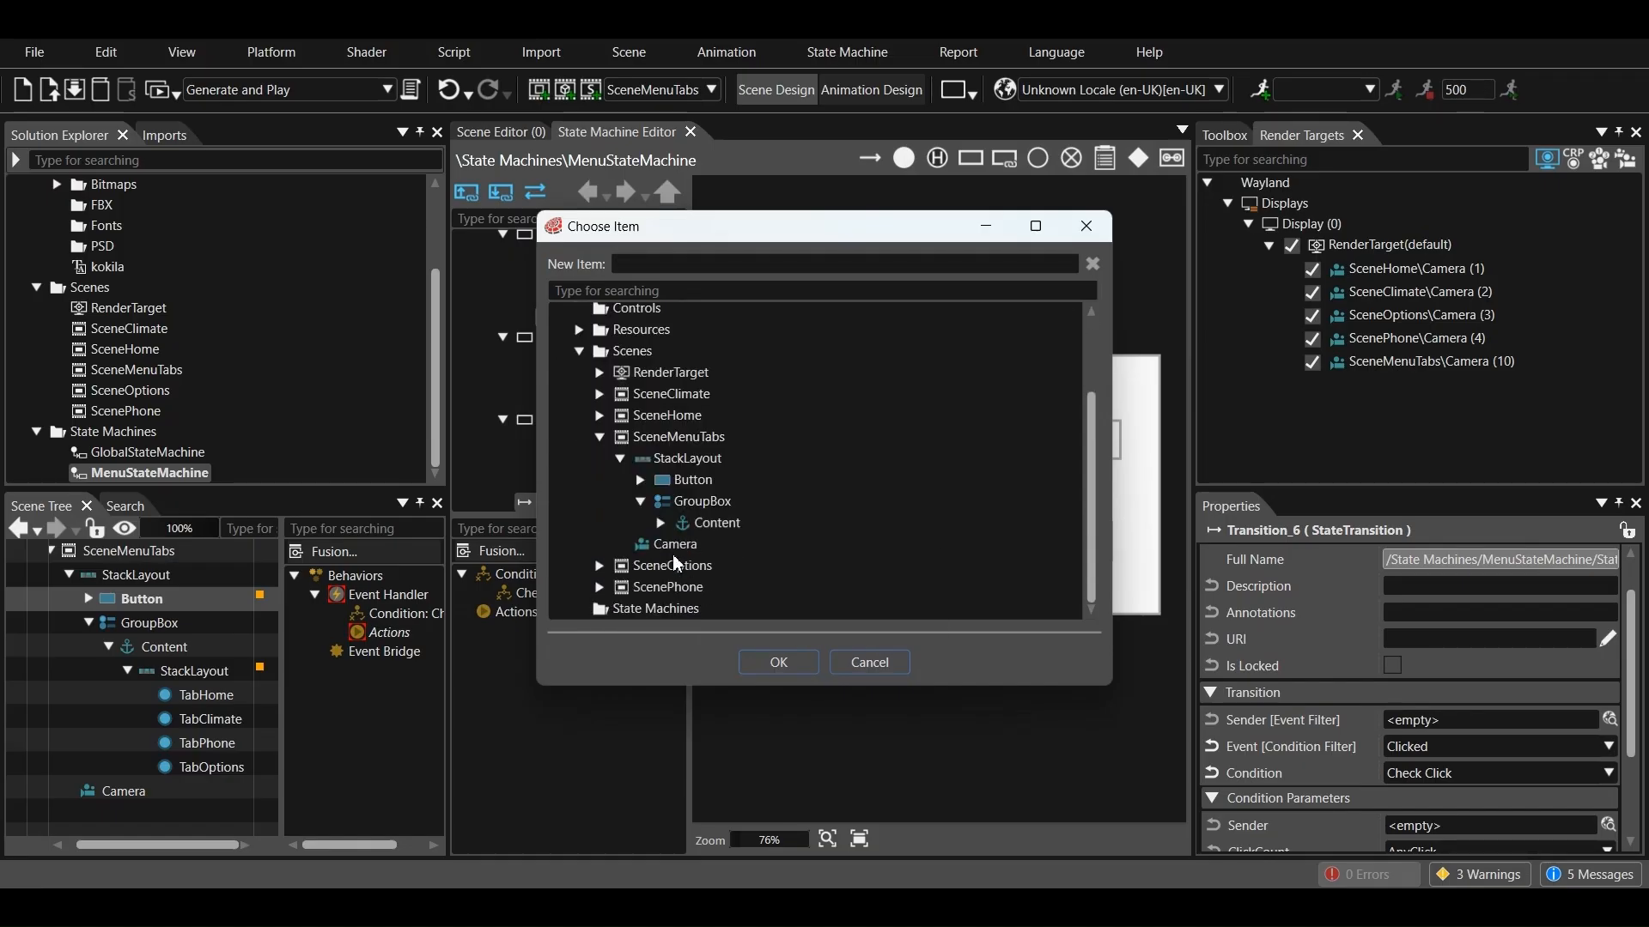
{"action": "left_click", "coordinate": [660, 522]}
{"action": "left_click", "coordinate": [682, 523]}
{"action": "left_click", "coordinate": [754, 544]}
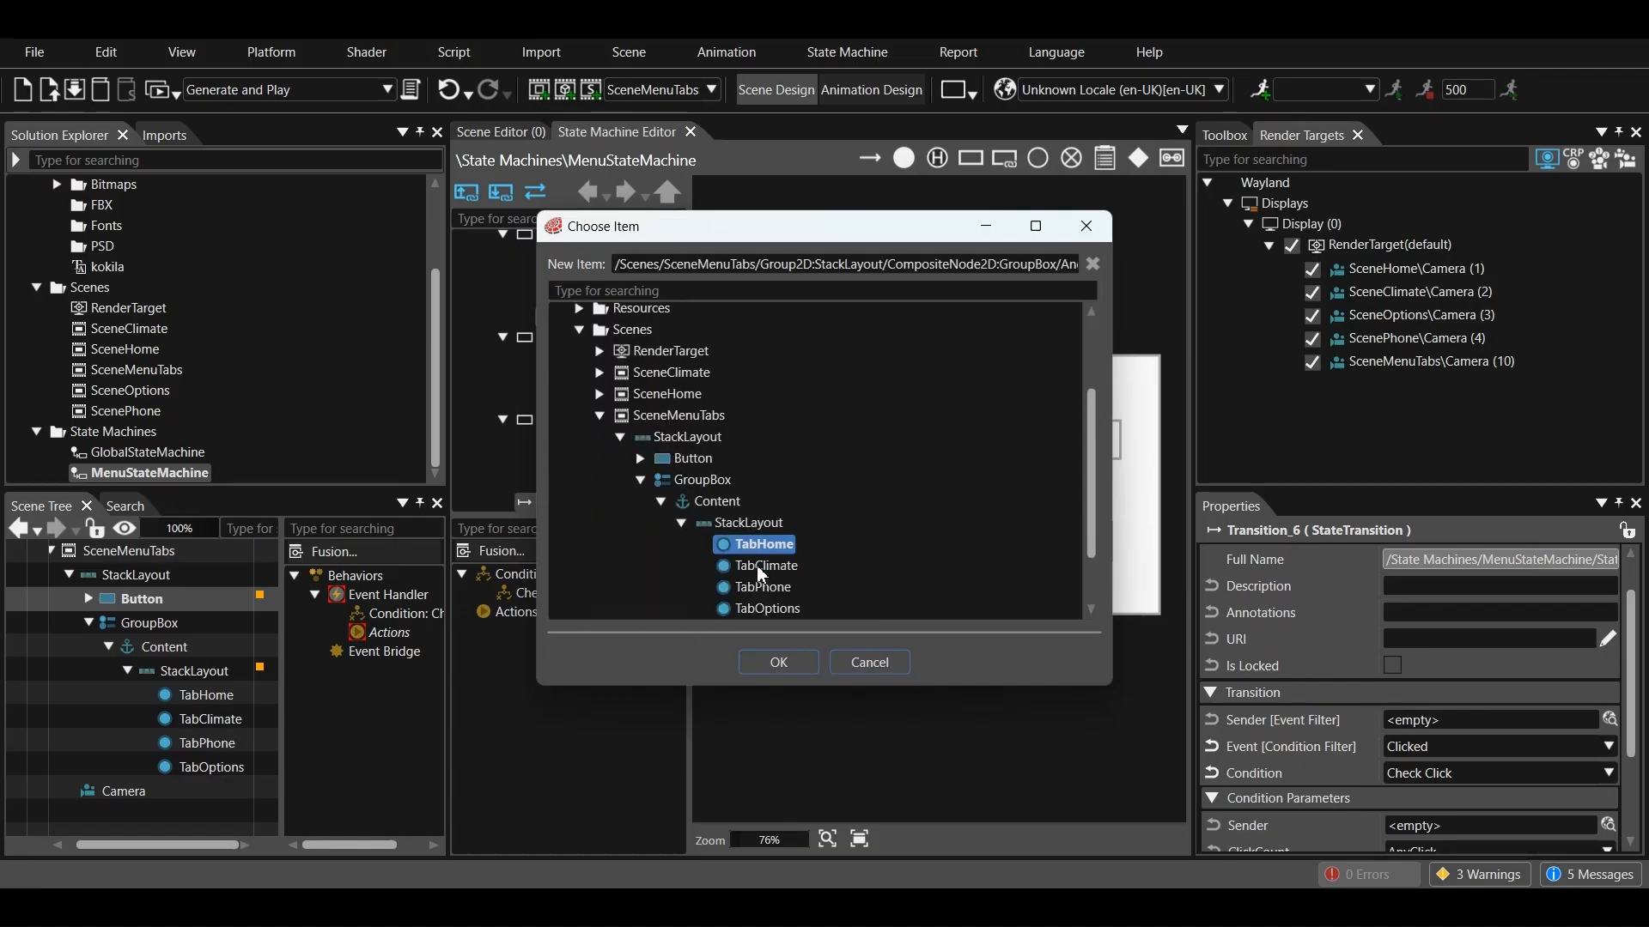
{"action": "left_click", "coordinate": [778, 662]}
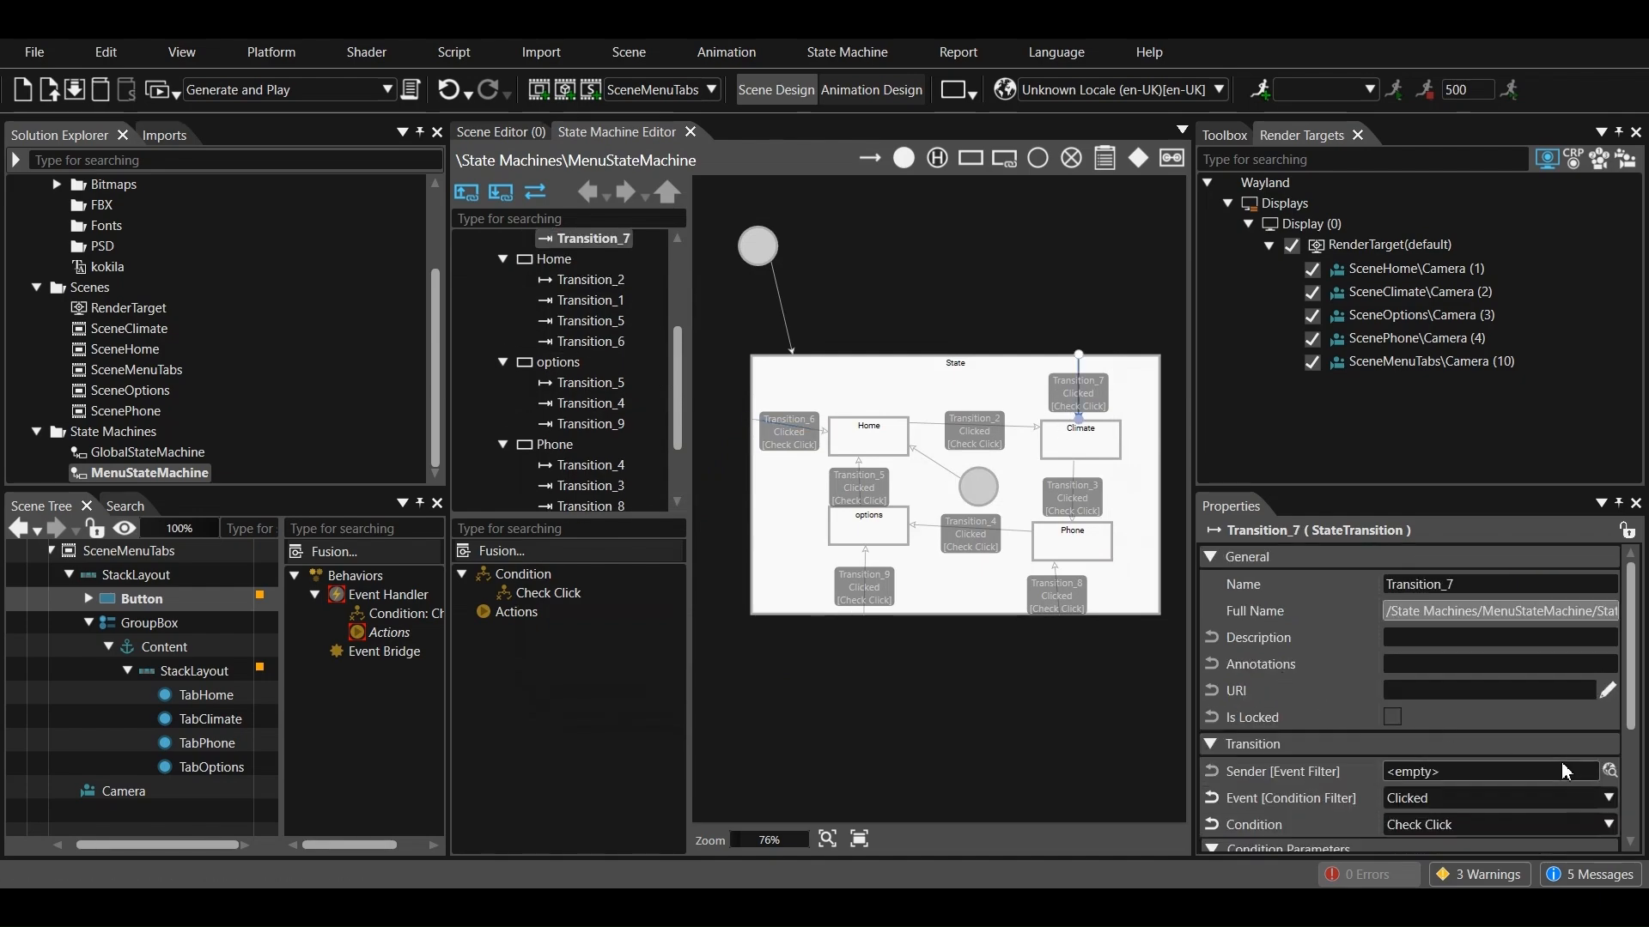
Set the sender event filter of the transition from the outer State to Climate to TabClimate in SceneMenuTabs
{"action": "left_click", "coordinate": [1611, 771]}
{"action": "left_click", "coordinate": [579, 463]}
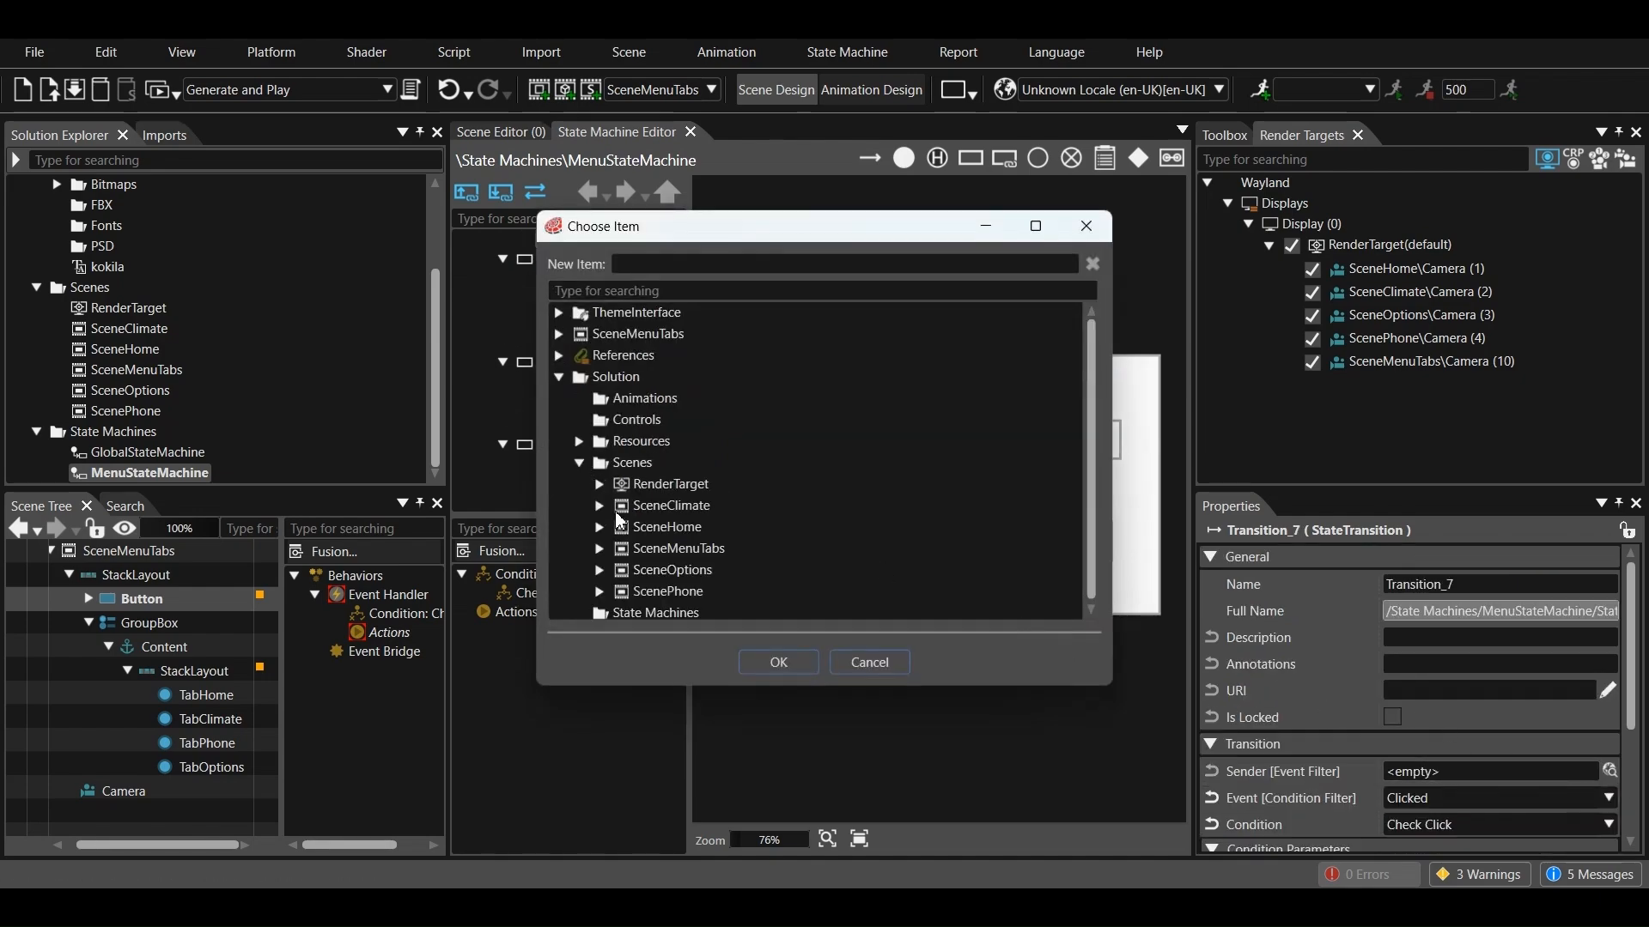
{"action": "left_click", "coordinate": [599, 544]}
{"action": "left_click", "coordinate": [620, 523]}
{"action": "left_click", "coordinate": [641, 566]}
{"action": "left_click", "coordinate": [681, 608]}
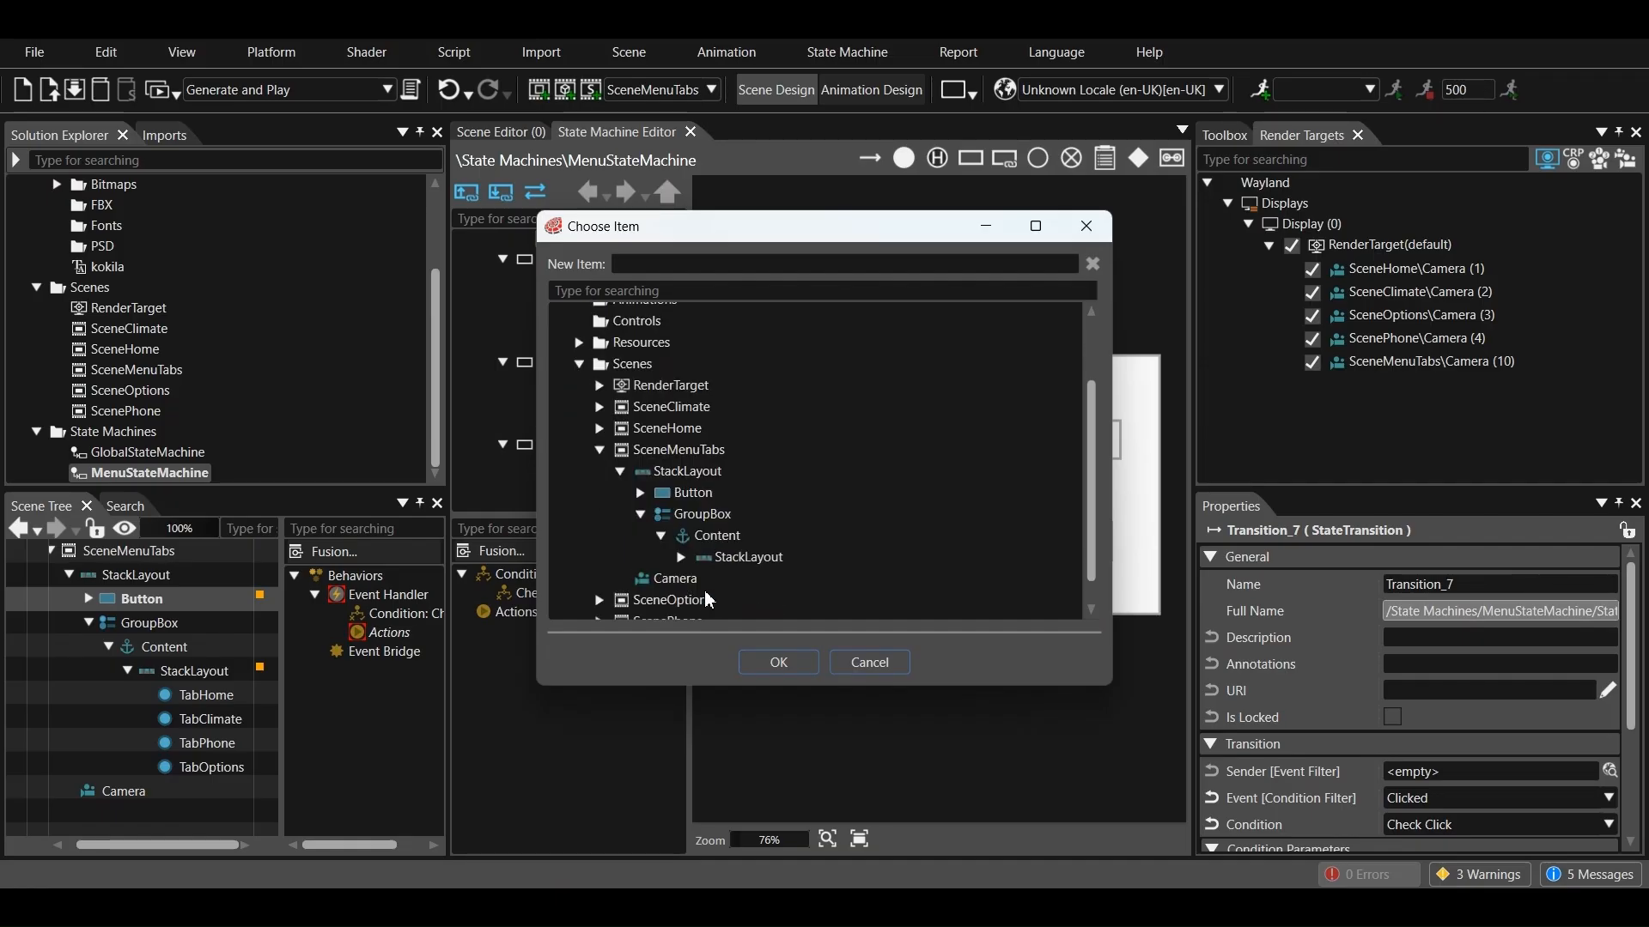
{"action": "left_click", "coordinate": [760, 565]}
{"action": "left_click", "coordinate": [763, 662]}
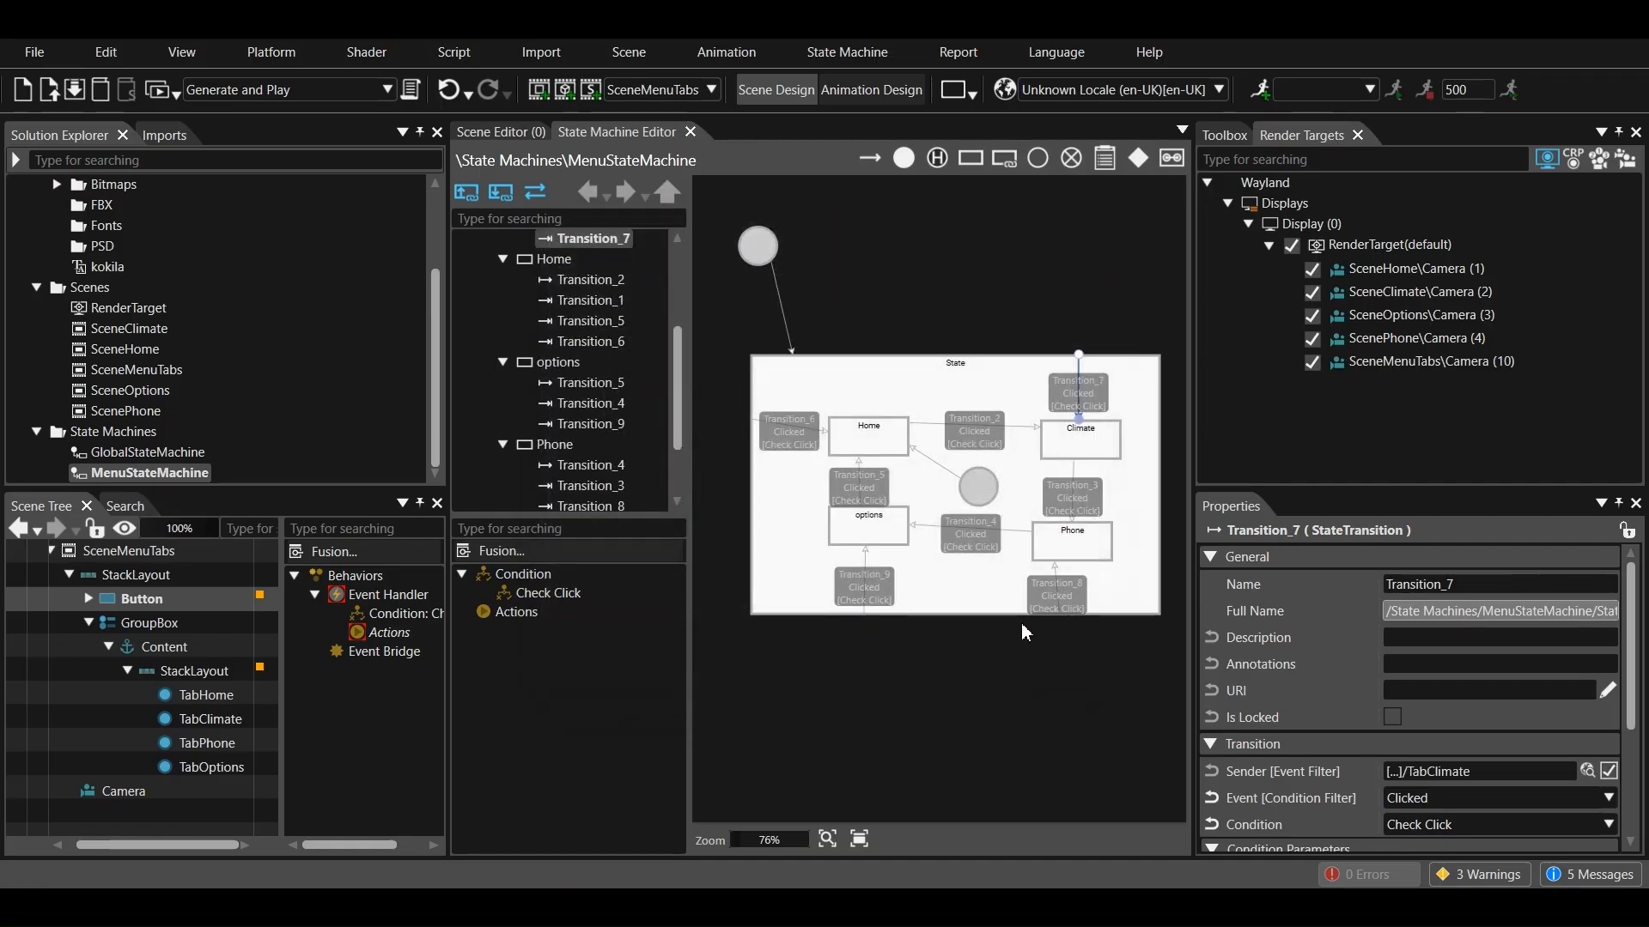
Set the sender event filter of the transition from the outer State to Phone to TabPhone in SceneMenuTabs
{"action": "left_click", "coordinate": [1050, 590]}
{"action": "scroll", "coordinate": [1315, 692], "scroll_direction": "down", "scroll_amount": 2}
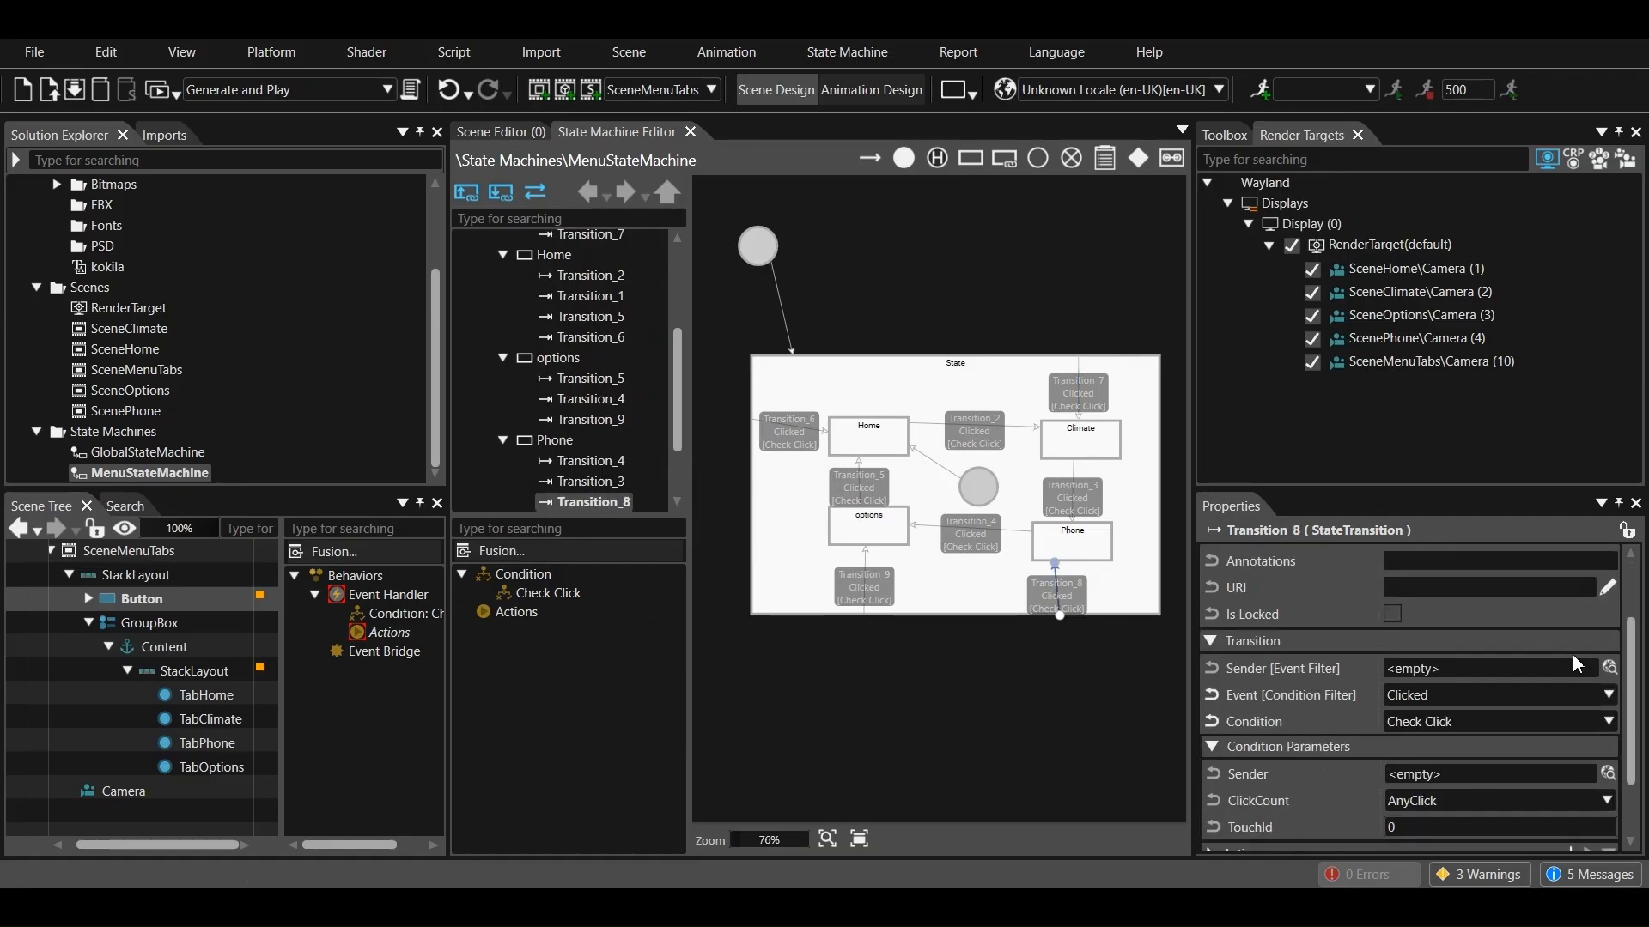
{"action": "left_click", "coordinate": [1609, 670]}
{"action": "left_click", "coordinate": [578, 463]}
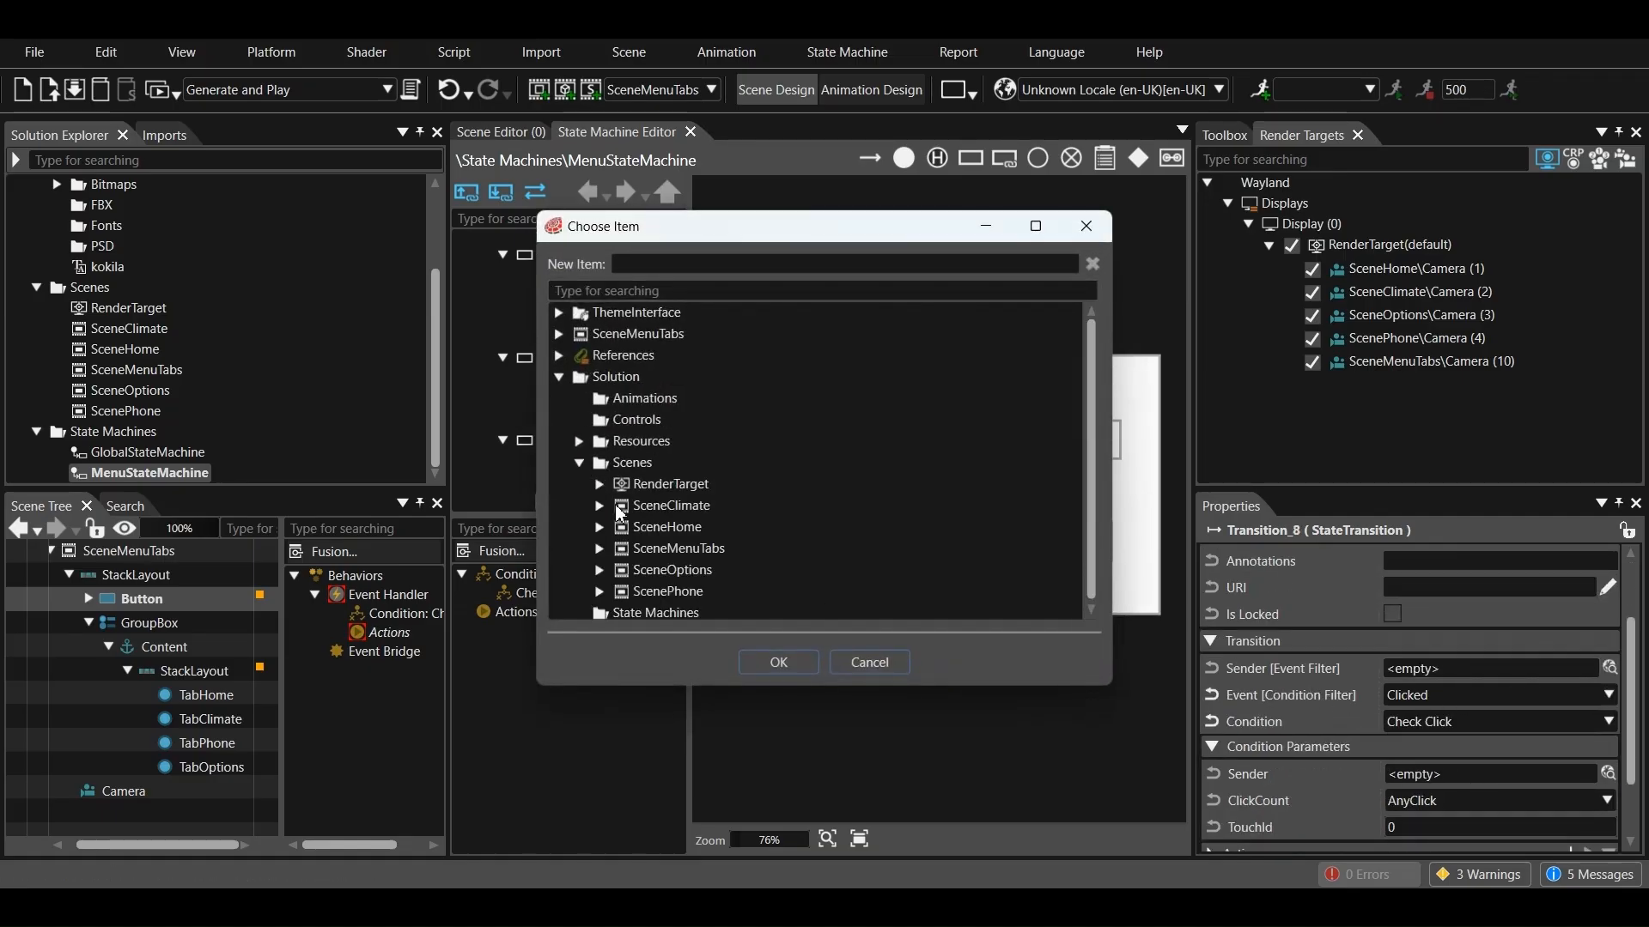
{"action": "left_click", "coordinate": [599, 548]}
{"action": "left_click", "coordinate": [619, 570]}
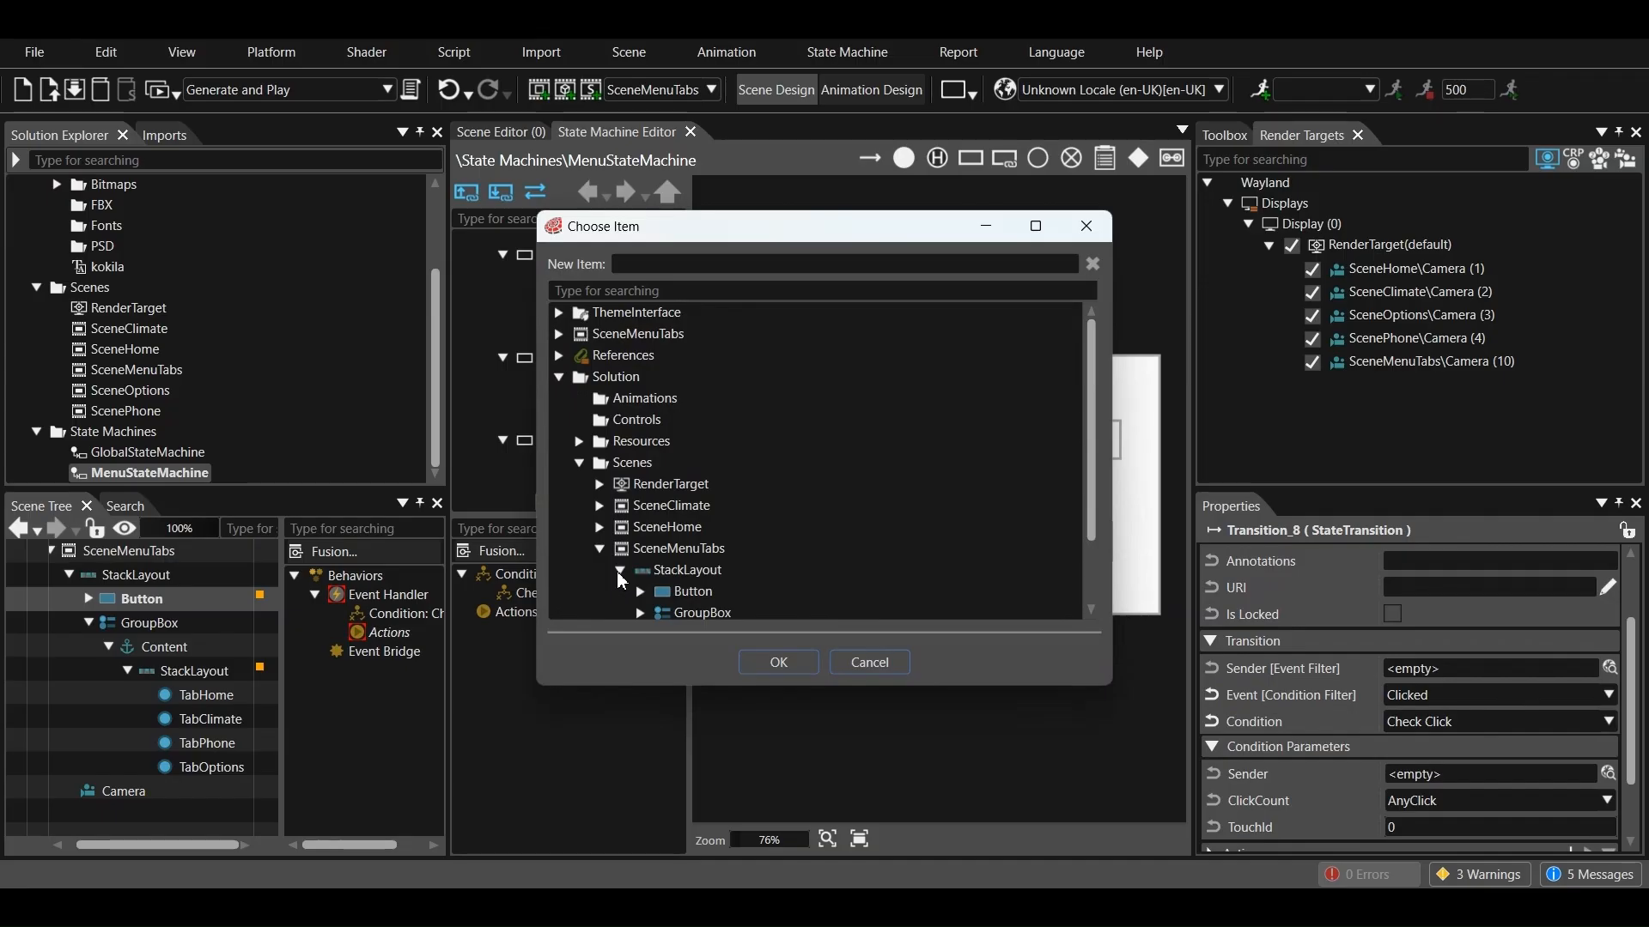
{"action": "scroll", "coordinate": [648, 584], "scroll_direction": "down", "scroll_amount": 1}
{"action": "left_click", "coordinate": [660, 578]}
{"action": "scroll", "coordinate": [672, 574], "scroll_direction": "down", "scroll_amount": 2}
{"action": "left_click", "coordinate": [682, 524]}
{"action": "left_click", "coordinate": [769, 586]}
{"action": "left_click", "coordinate": [778, 662]}
Set the sender event filter of the transition from the outer State to options to TabOptions in SceneMenuTabs
{"action": "left_click", "coordinate": [868, 585]}
{"action": "left_click", "coordinate": [1609, 669]}
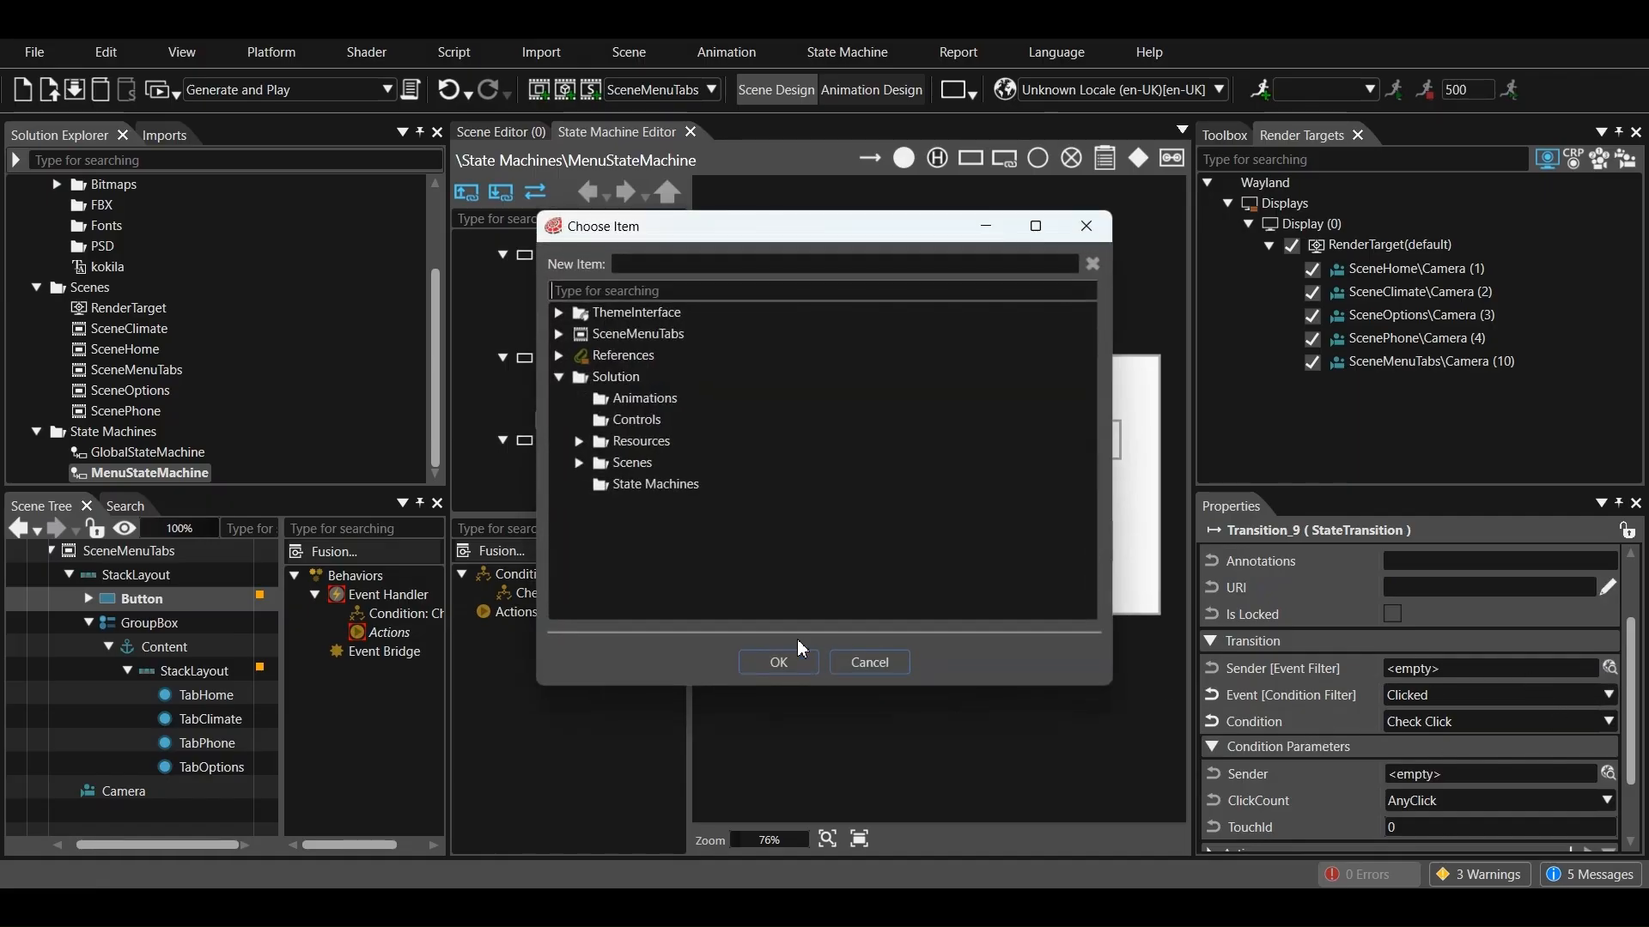
{"action": "left_click", "coordinate": [578, 468]}
{"action": "left_click", "coordinate": [598, 550]}
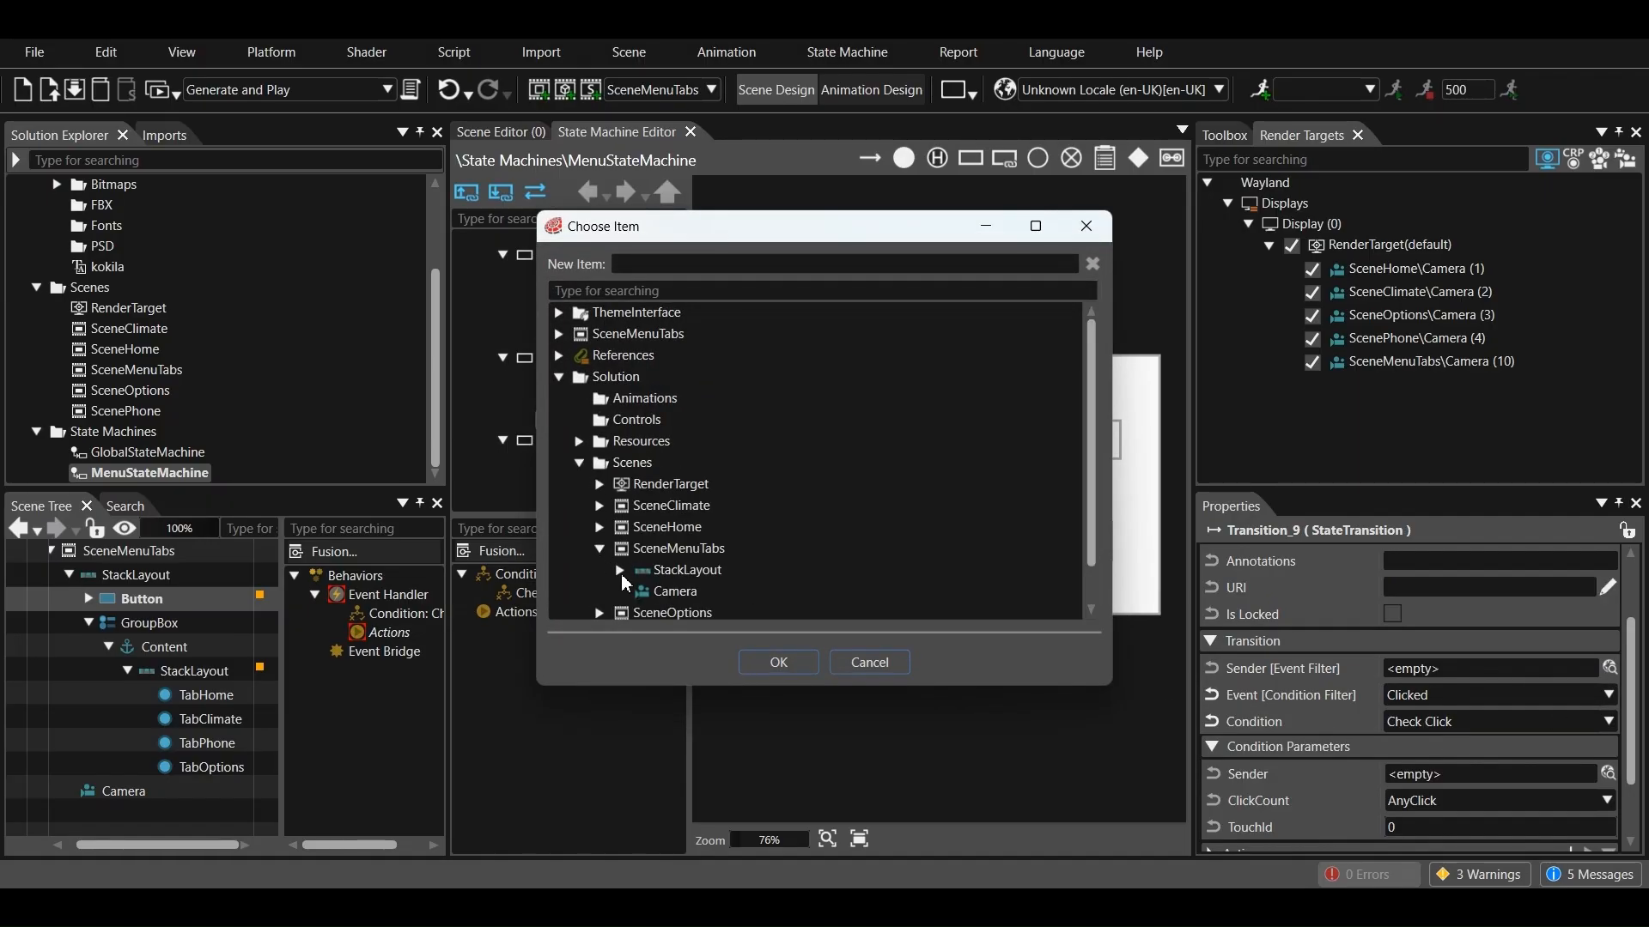
{"action": "left_click", "coordinate": [620, 573]}
{"action": "scroll", "coordinate": [634, 574], "scroll_direction": "down", "scroll_amount": 1}
{"action": "left_click", "coordinate": [640, 558]}
{"action": "scroll", "coordinate": [646, 559], "scroll_direction": "down", "scroll_amount": 1}
{"action": "left_click", "coordinate": [660, 523]}
{"action": "scroll", "coordinate": [667, 523], "scroll_direction": "down", "scroll_amount": 1}
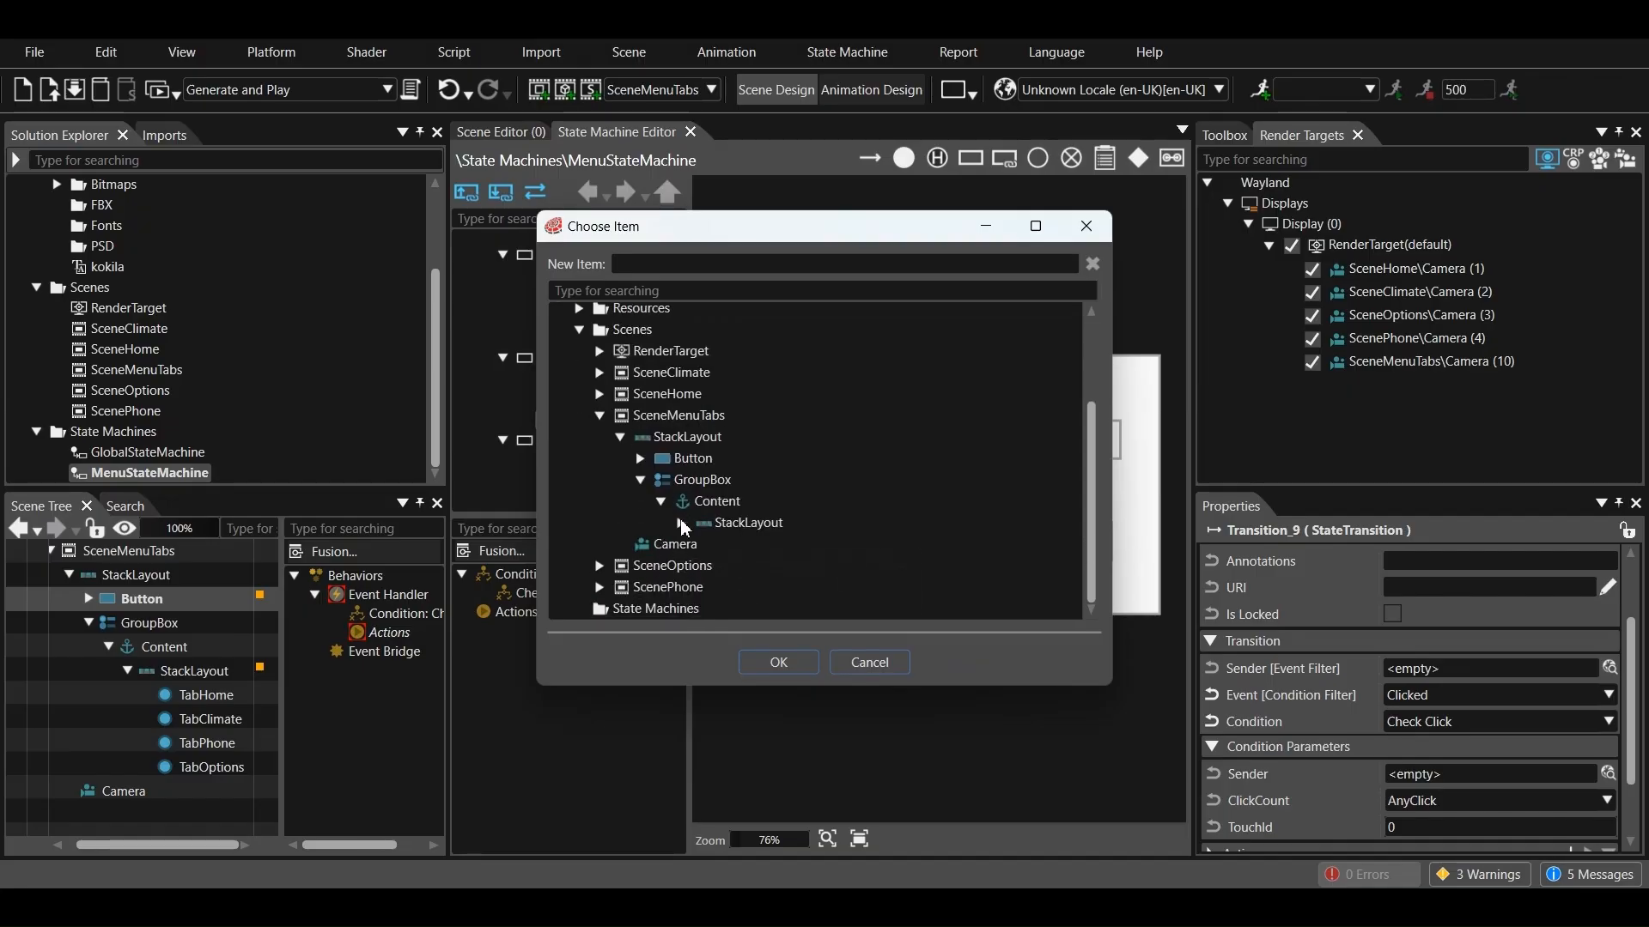
{"action": "left_click", "coordinate": [681, 523]}
{"action": "scroll", "coordinate": [687, 529], "scroll_direction": "down", "scroll_amount": 1}
{"action": "left_click", "coordinate": [759, 526]}
{"action": "left_click", "coordinate": [771, 659]}
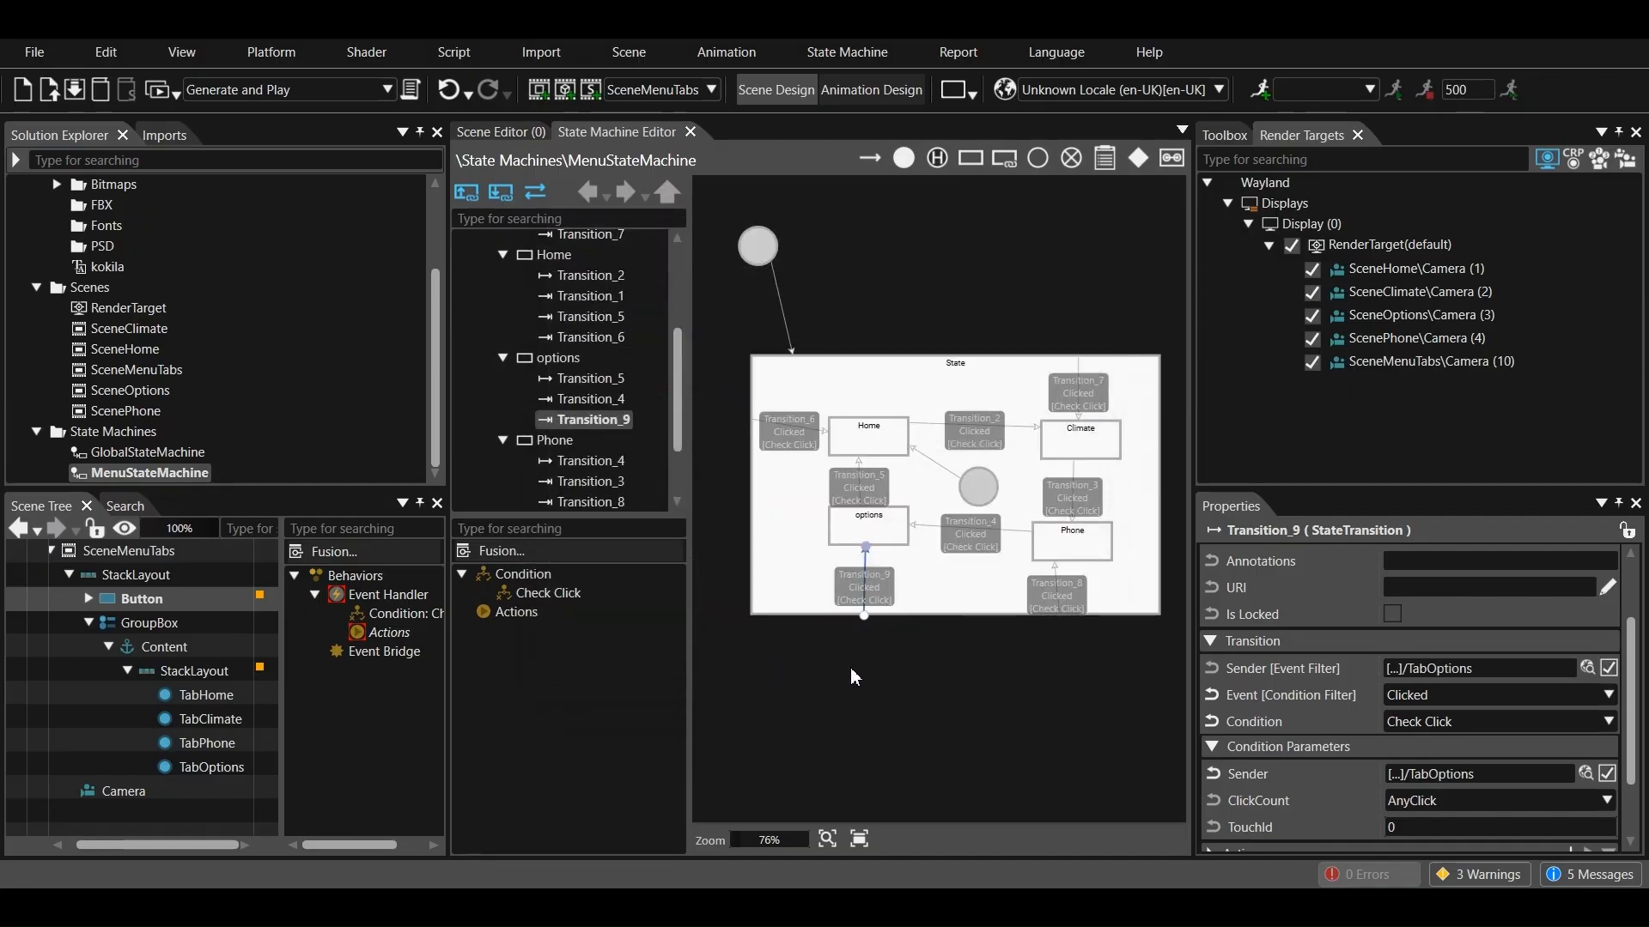
Save, generate and play the solution with SceneMenuTabs shown in the player
{"action": "left_click", "coordinate": [160, 88]}
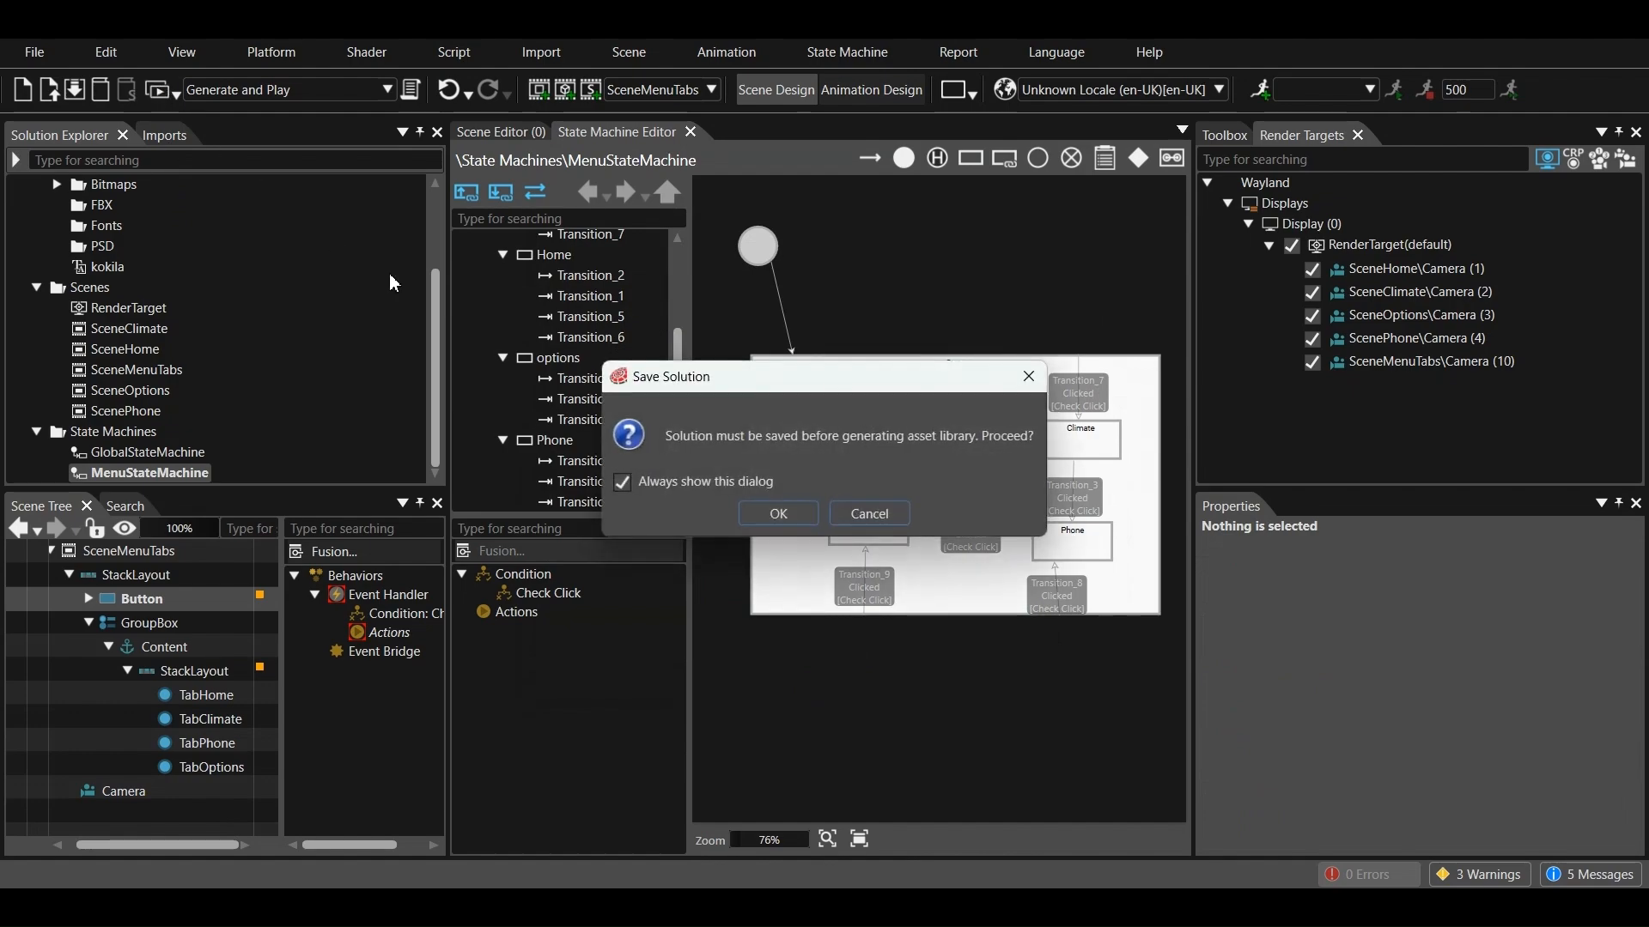
{"action": "left_click", "coordinate": [767, 513]}
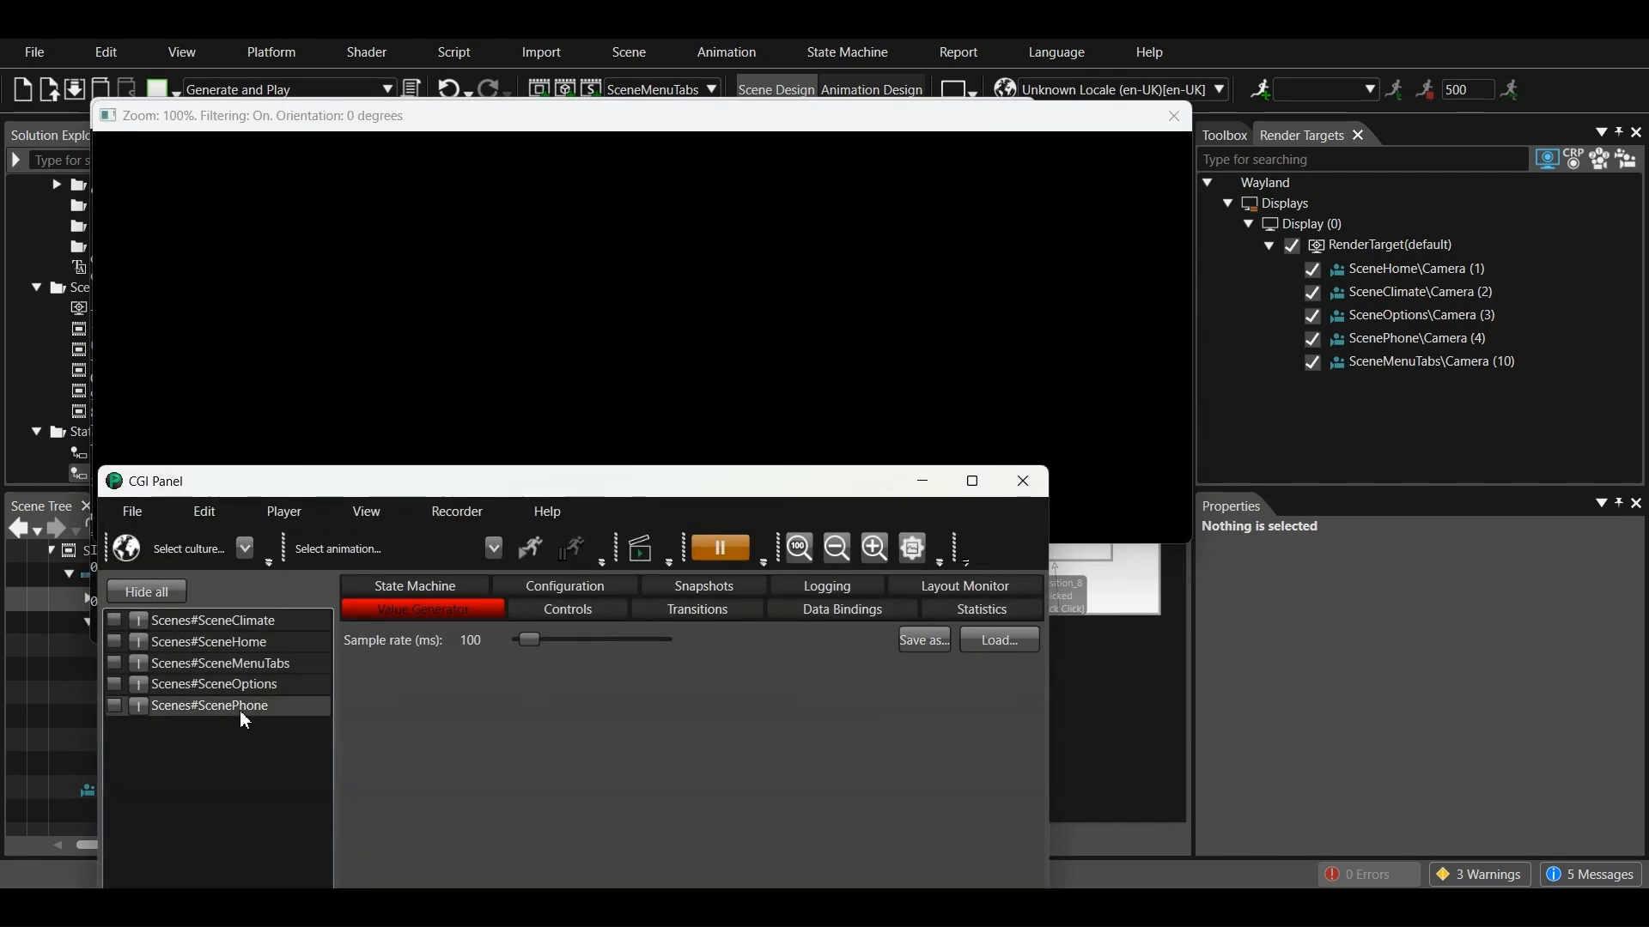
{"action": "left_click", "coordinate": [114, 664]}
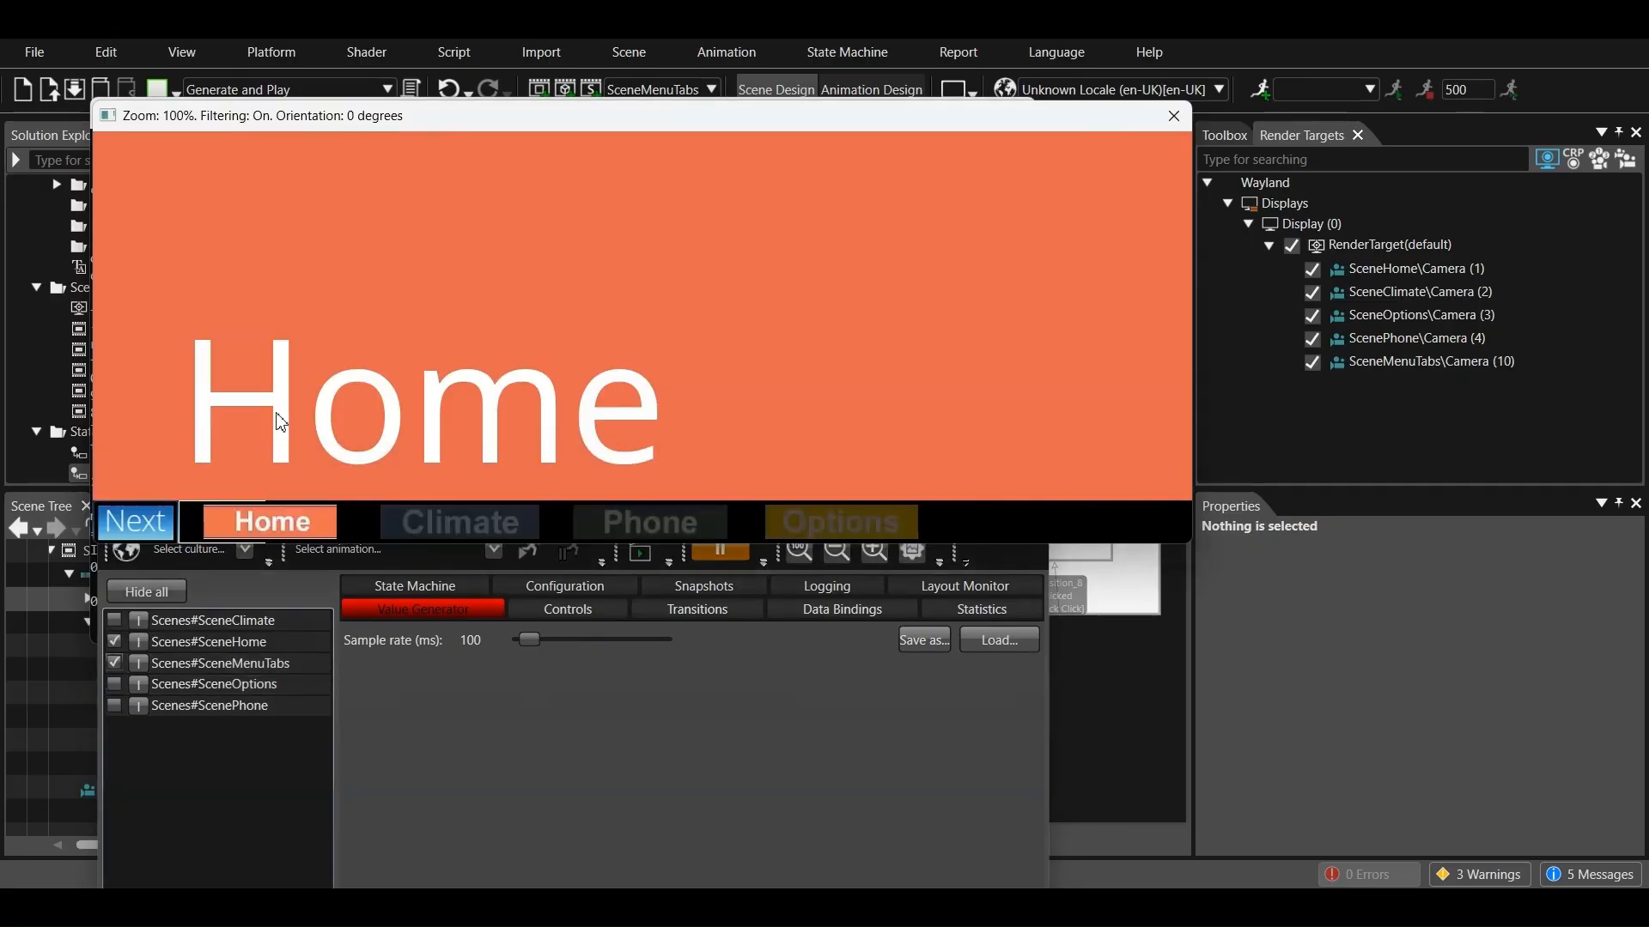
Test scene switching in the player with the menu tabs and the Next button, and close the player
{"action": "left_click", "coordinate": [436, 516]}
{"action": "left_click", "coordinate": [642, 525]}
{"action": "left_click", "coordinate": [888, 532]}
{"action": "left_click", "coordinate": [493, 524]}
{"action": "left_click", "coordinate": [206, 515]}
{"action": "left_click", "coordinate": [136, 520]}
{"action": "left_click", "coordinate": [137, 520]}
{"action": "left_click", "coordinate": [139, 522]}
{"action": "left_click", "coordinate": [139, 524]}
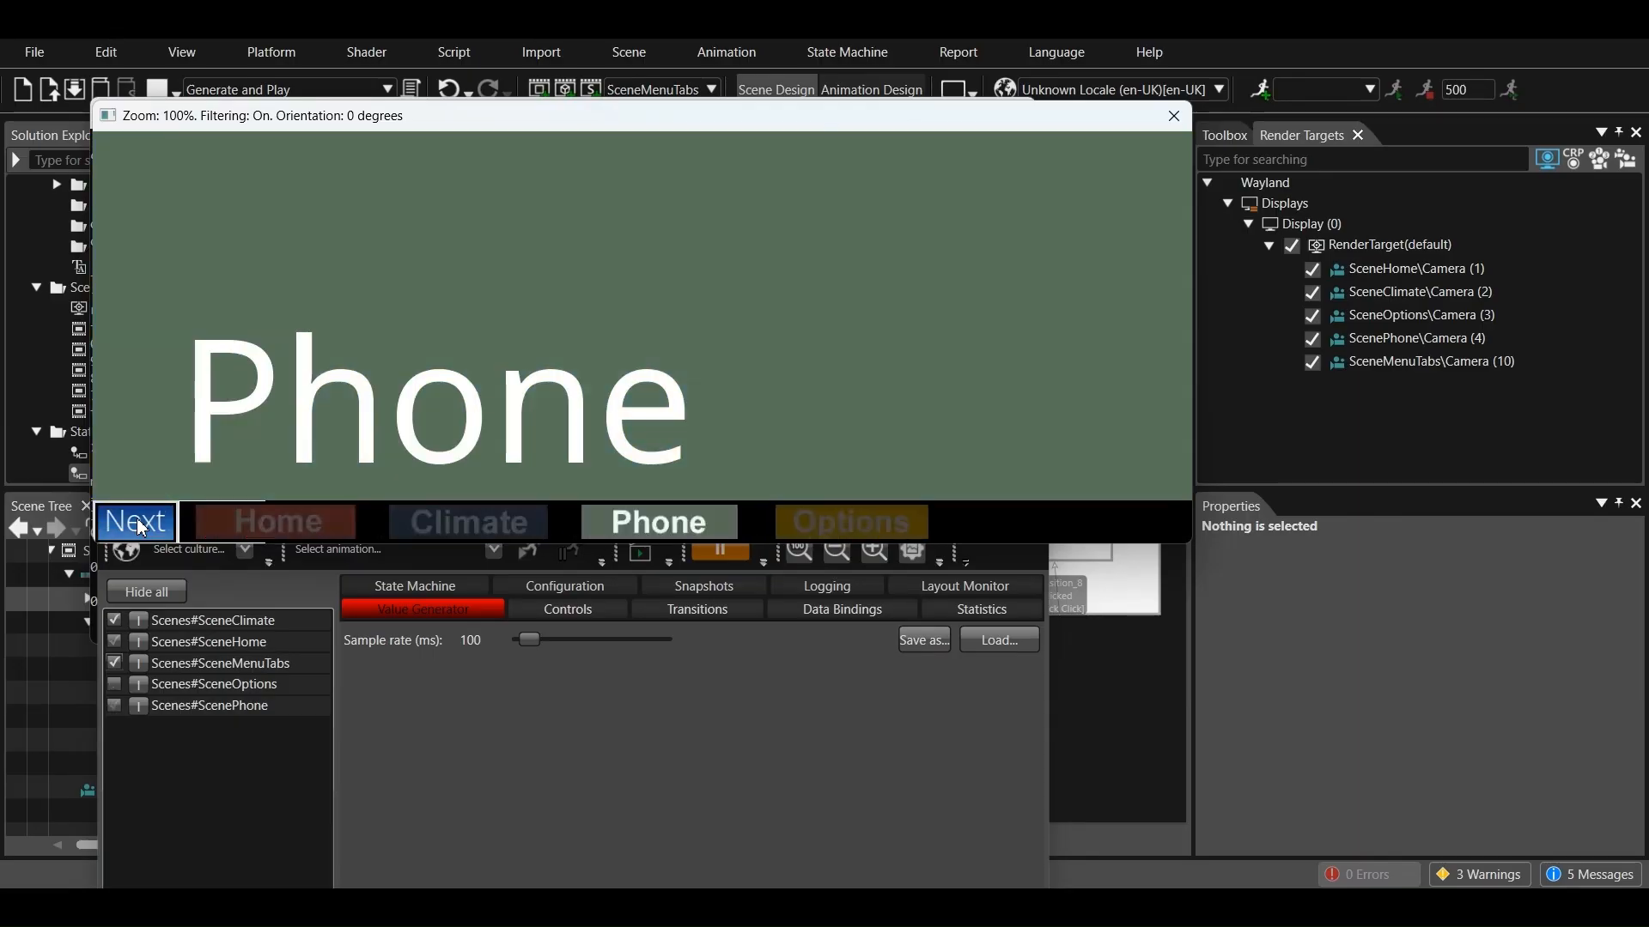
{"action": "left_click", "coordinate": [697, 809]}
{"action": "left_click", "coordinate": [1006, 494]}
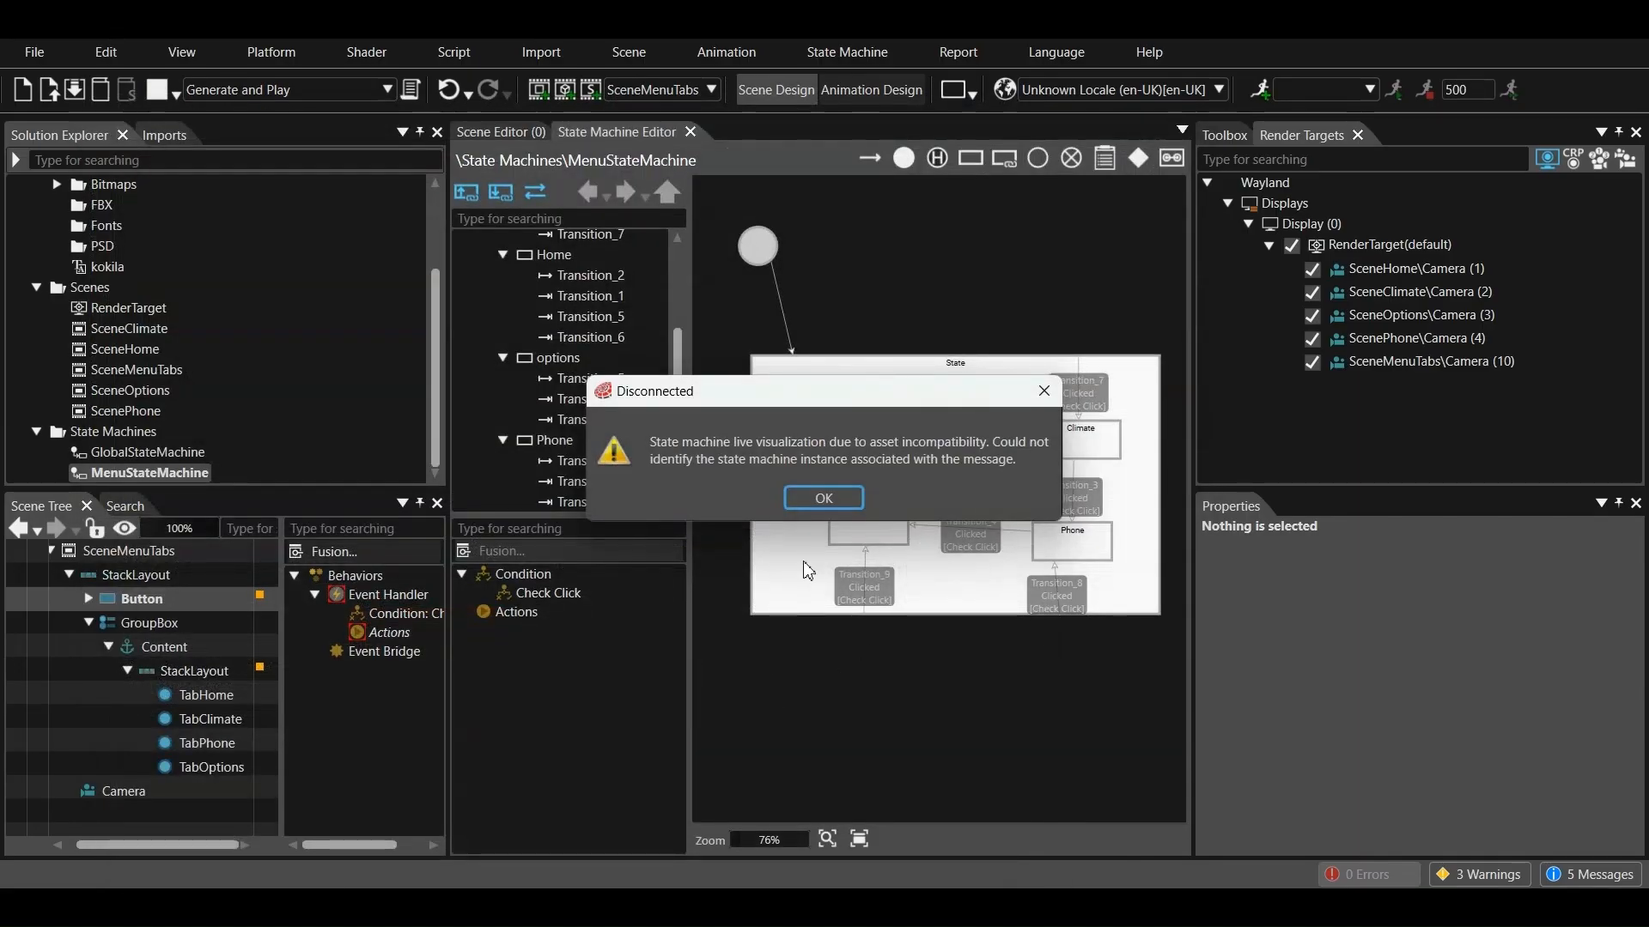
{"action": "key", "text": "Return"}
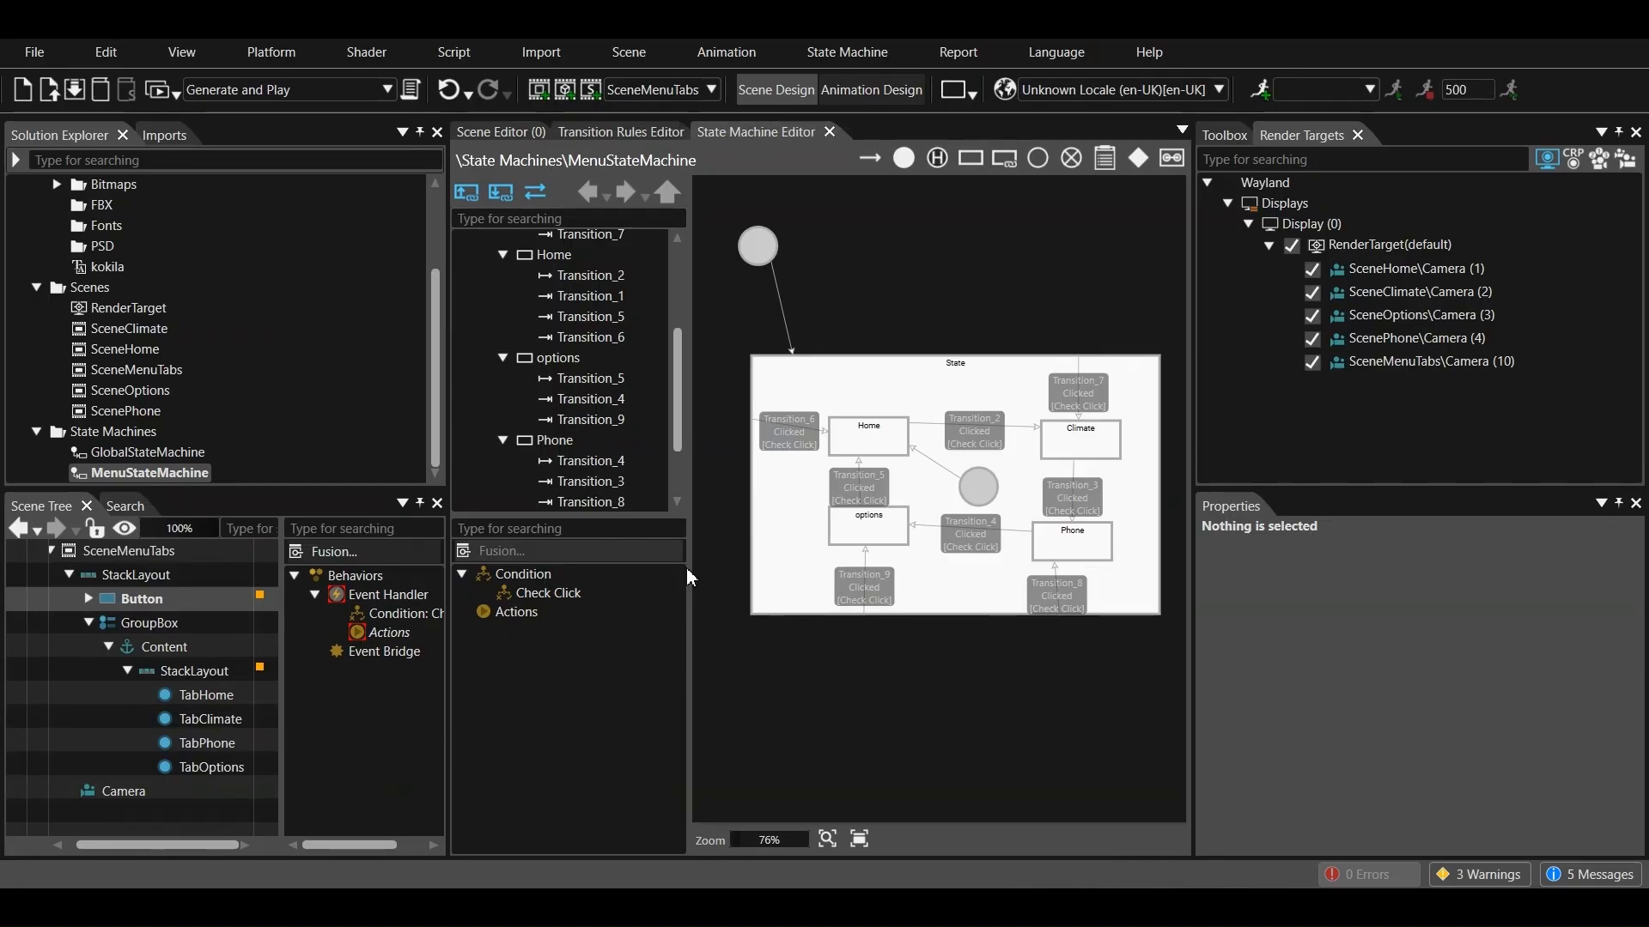
Add a transition rule in the Transition Rules Editor from Any Scene 2D to Any Scene 2D with the Slide & Scale type
{"action": "left_click", "coordinate": [620, 134]}
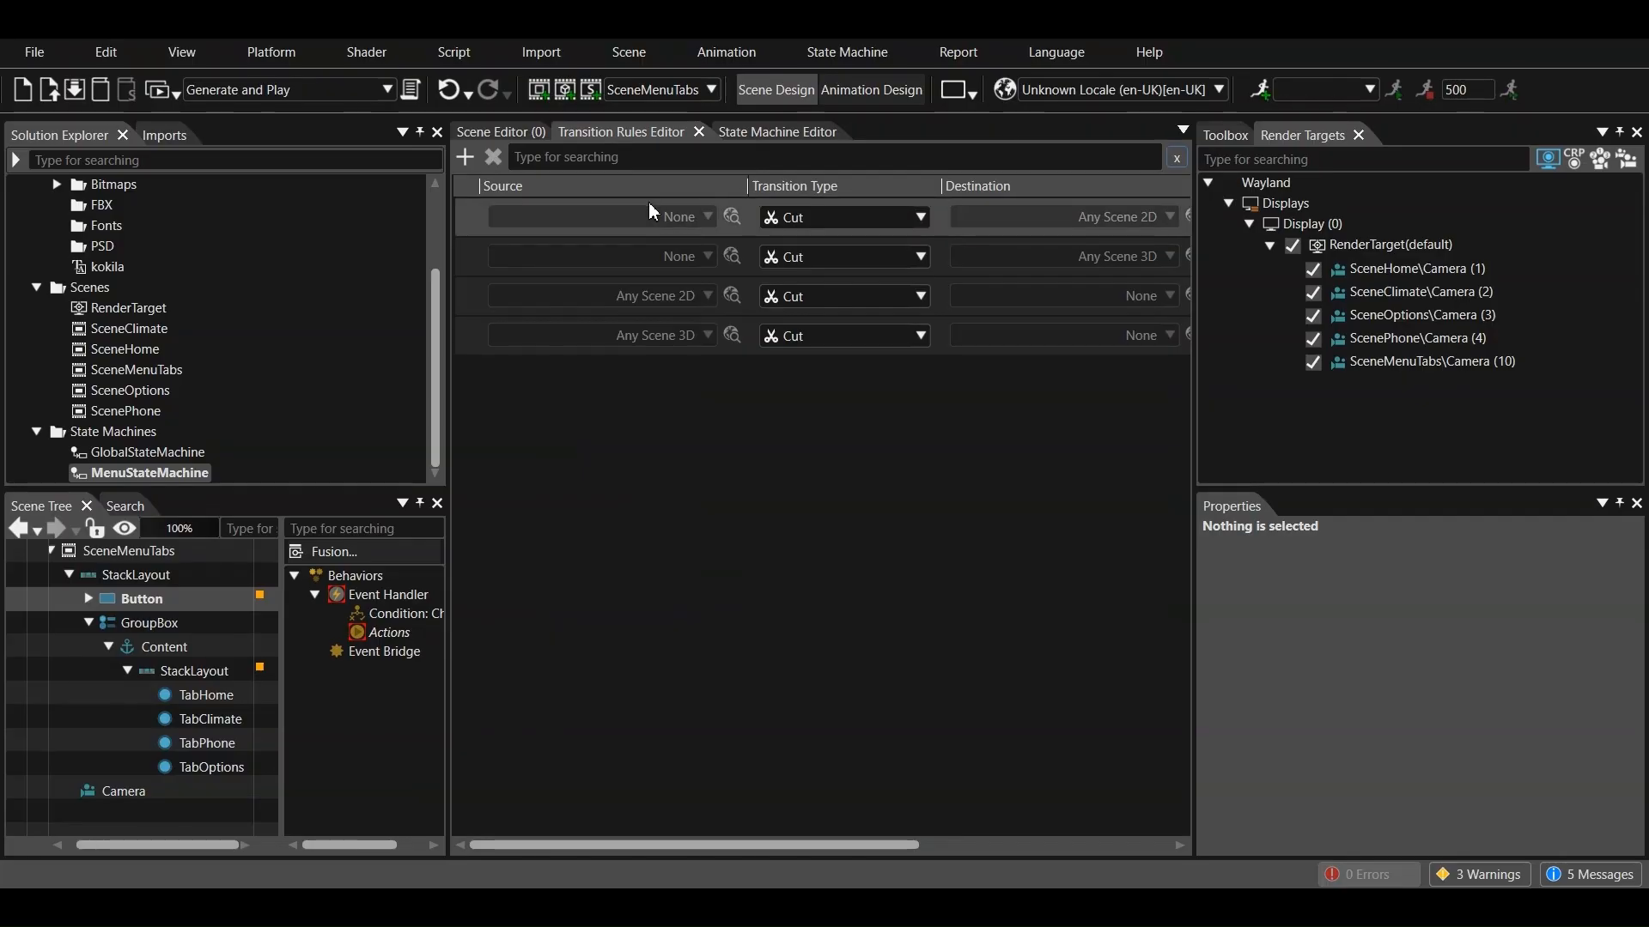
{"action": "left_click", "coordinate": [597, 217]}
{"action": "left_click", "coordinate": [567, 258]}
{"action": "left_click", "coordinate": [852, 220]}
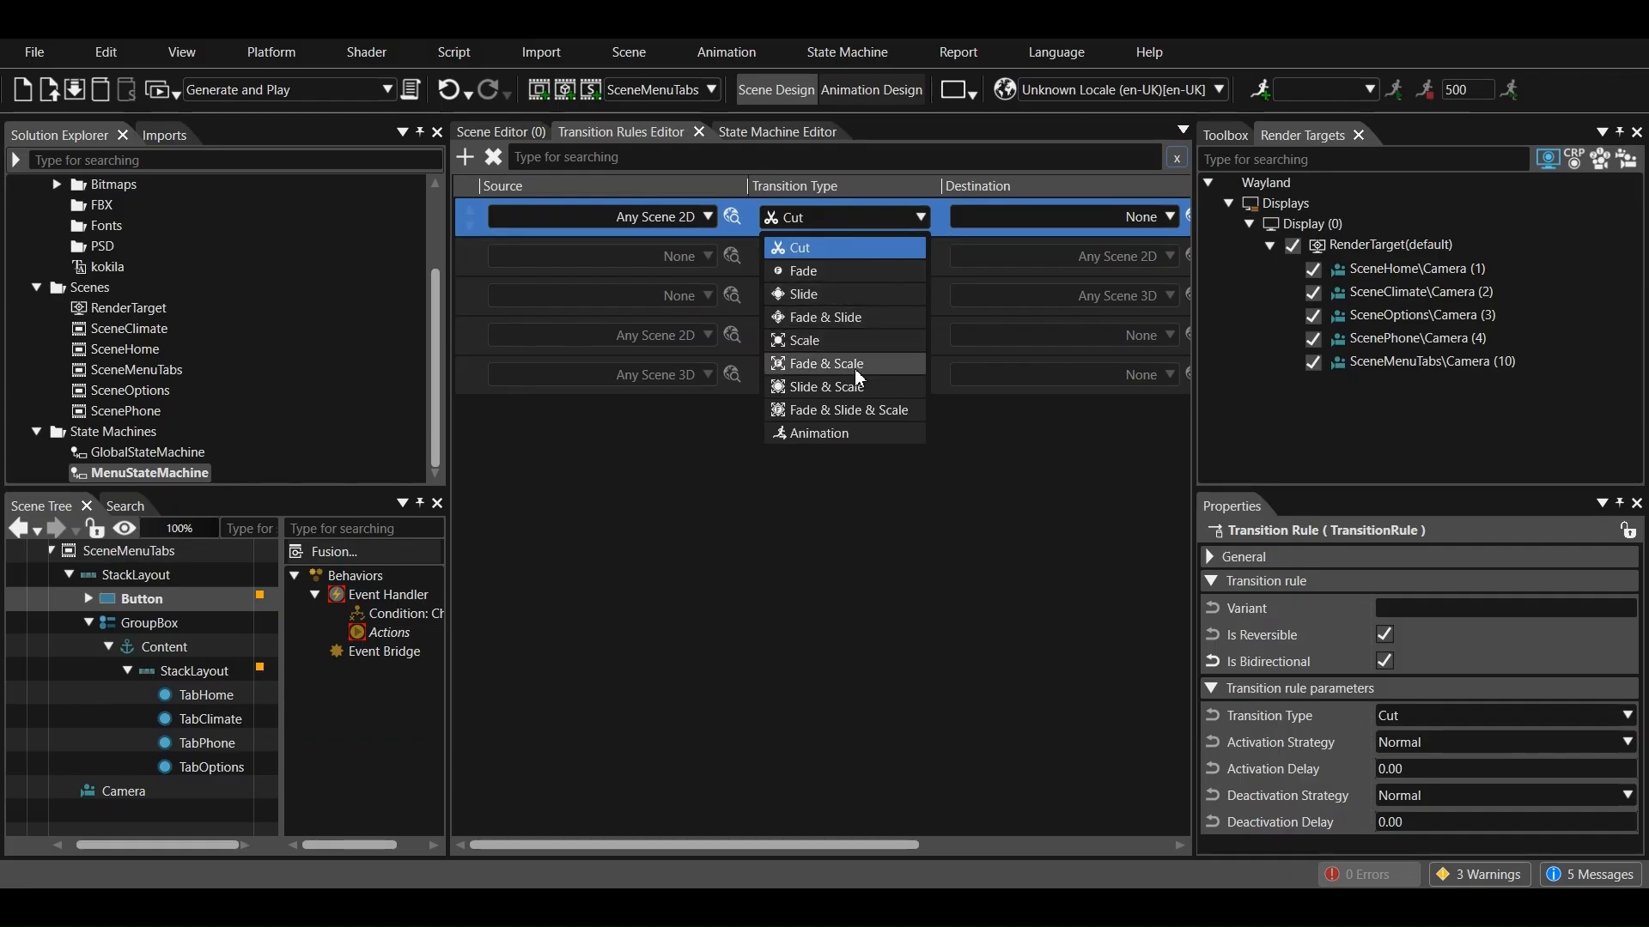
{"action": "left_click", "coordinate": [849, 388]}
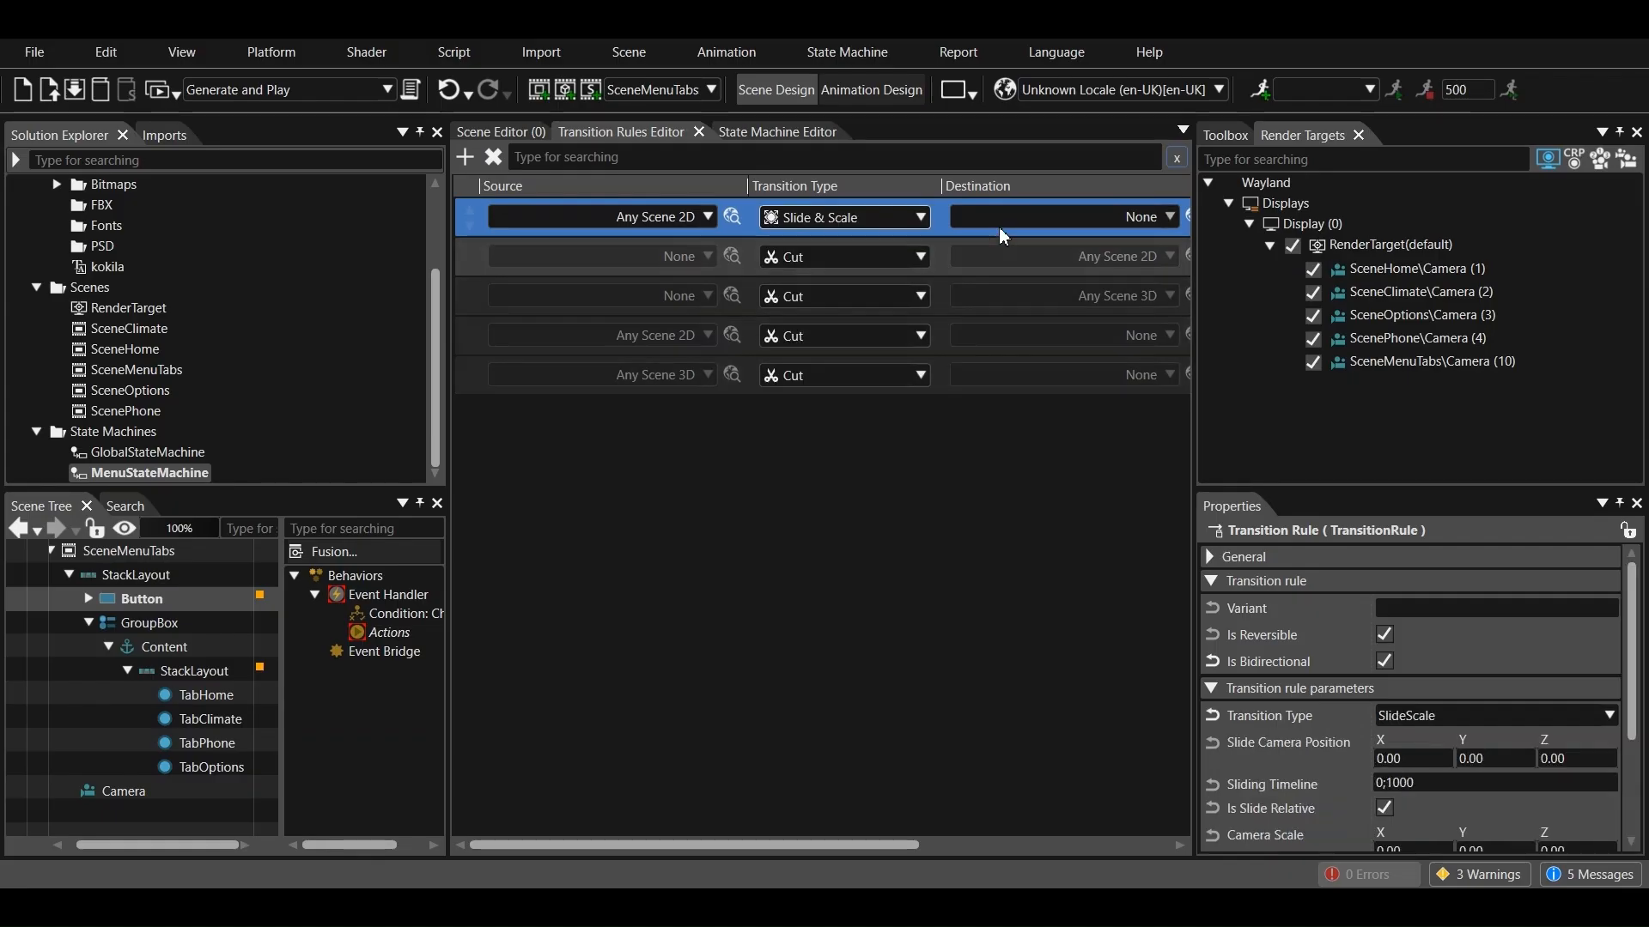
{"action": "left_click", "coordinate": [975, 216]}
{"action": "left_click", "coordinate": [981, 259]}
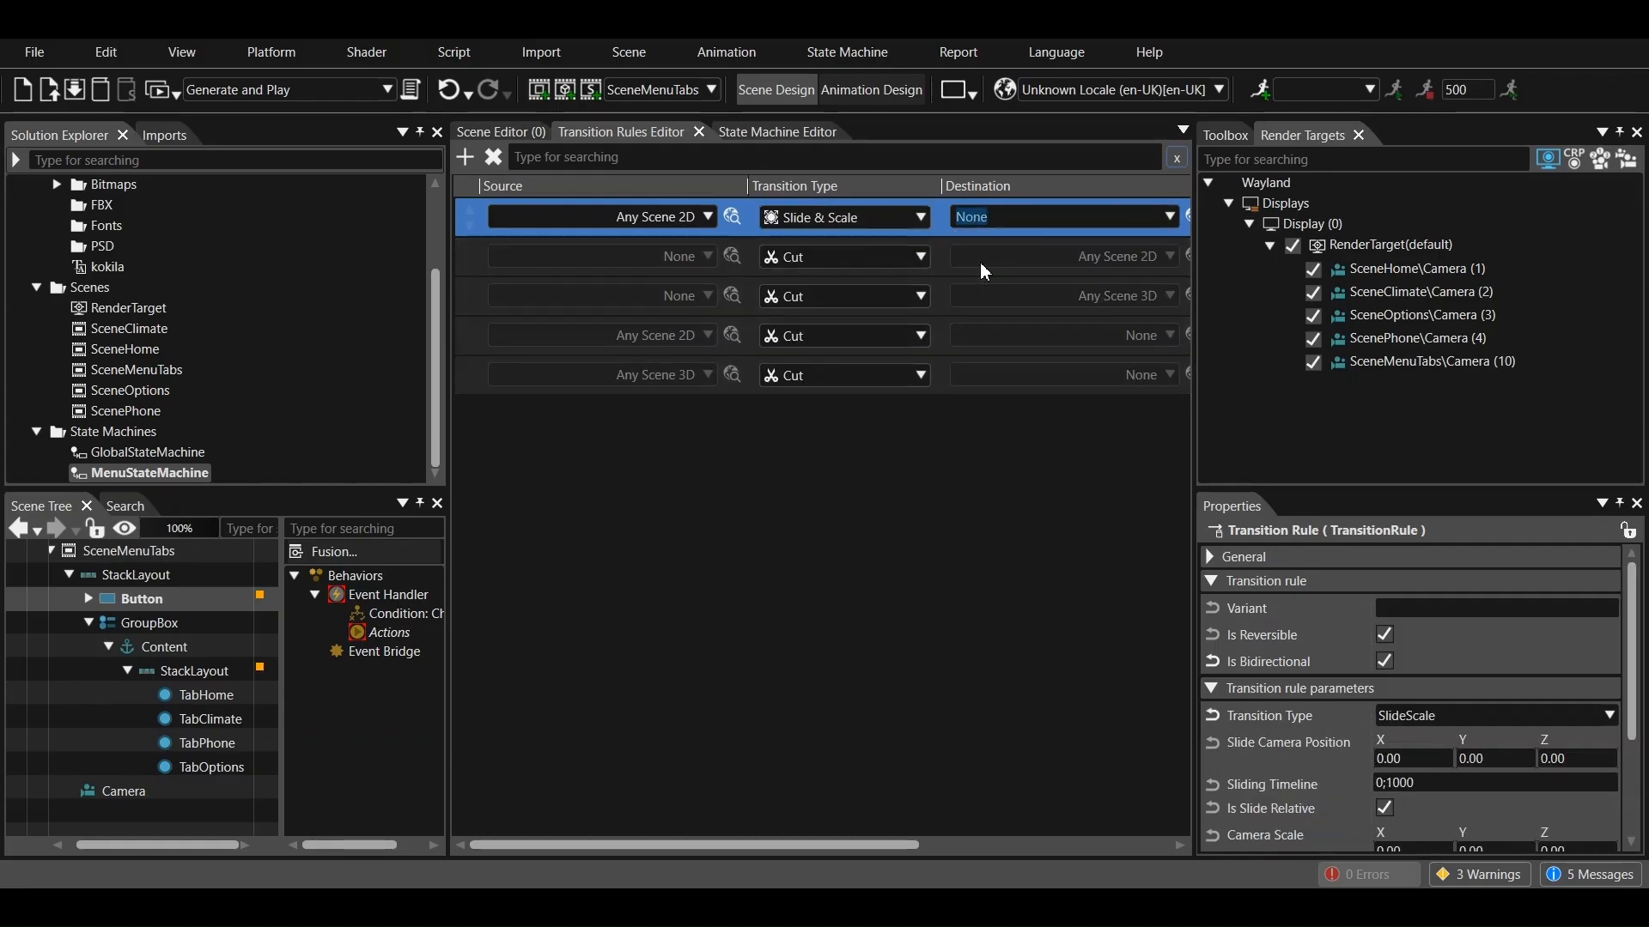
{"action": "left_click_drag", "start_coordinate": [875, 844], "coordinate": [971, 824]}
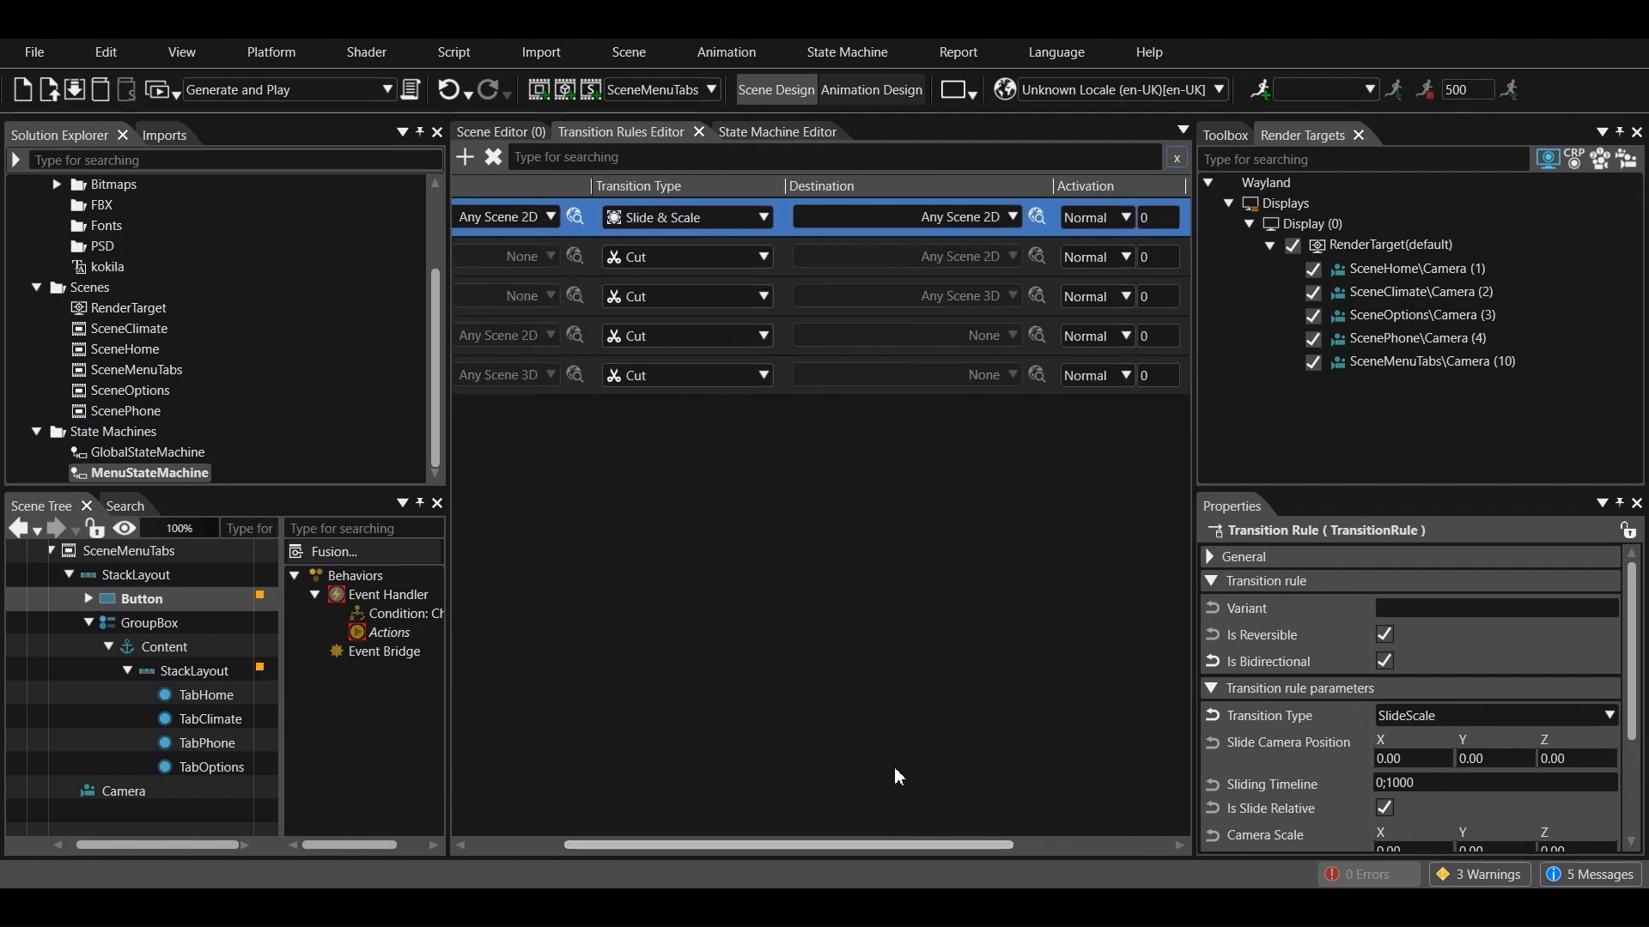
Regenerate and play the solution with the new transition rule, showing SceneMenuTabs in the player
{"action": "left_click", "coordinate": [148, 83]}
{"action": "left_click", "coordinate": [782, 512]}
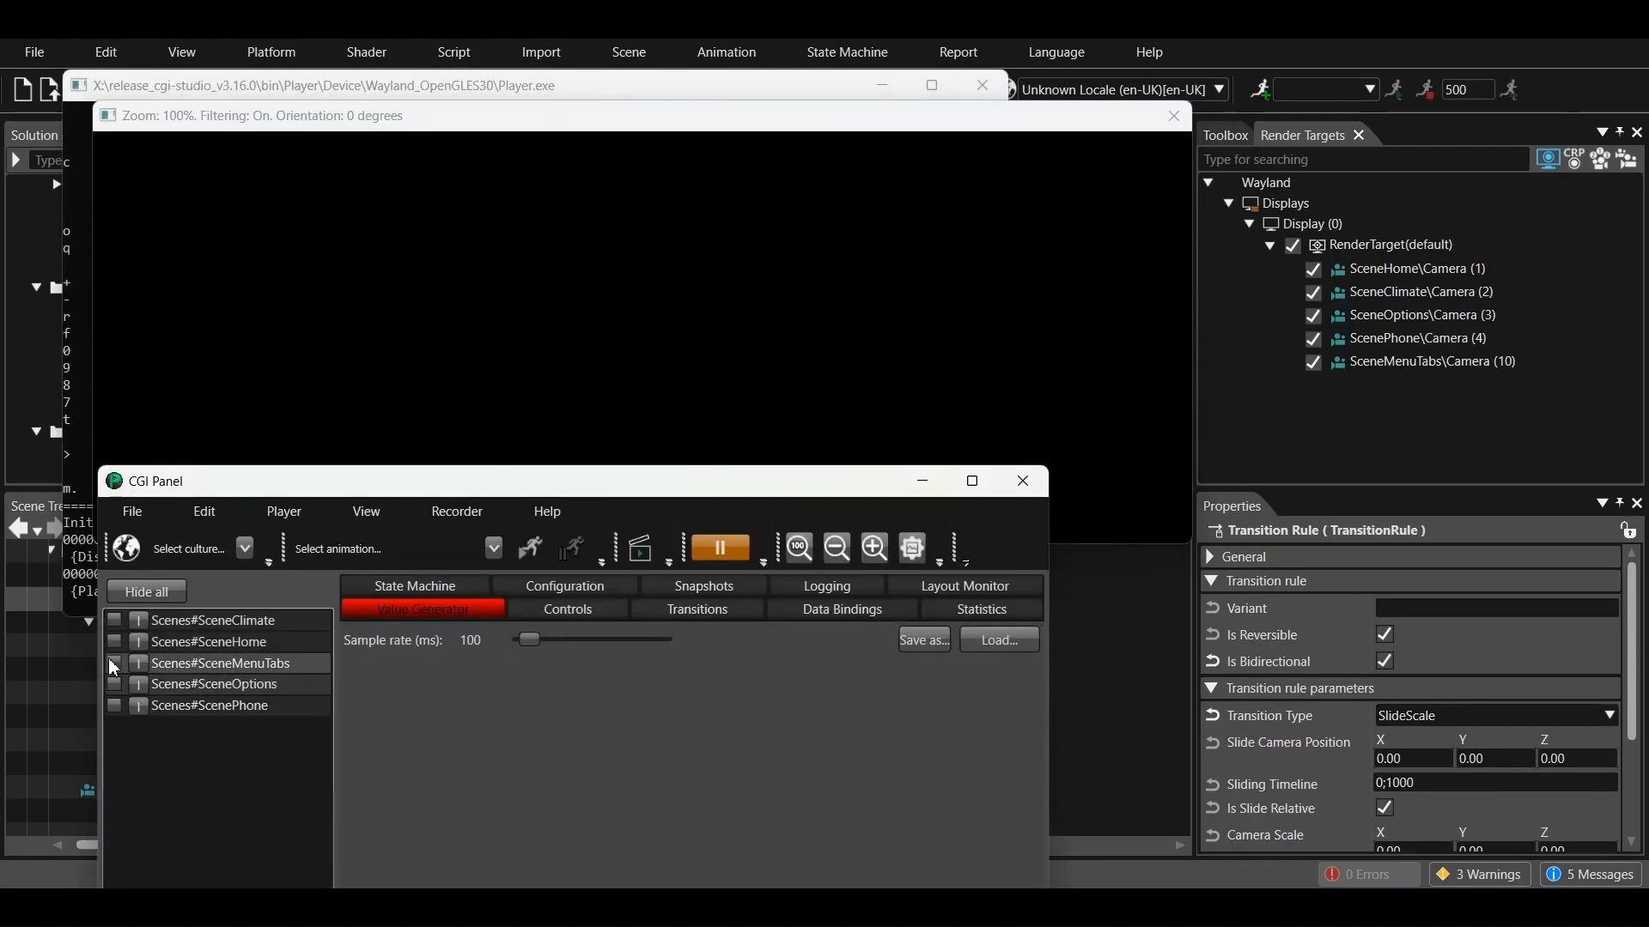
{"action": "left_click", "coordinate": [114, 664]}
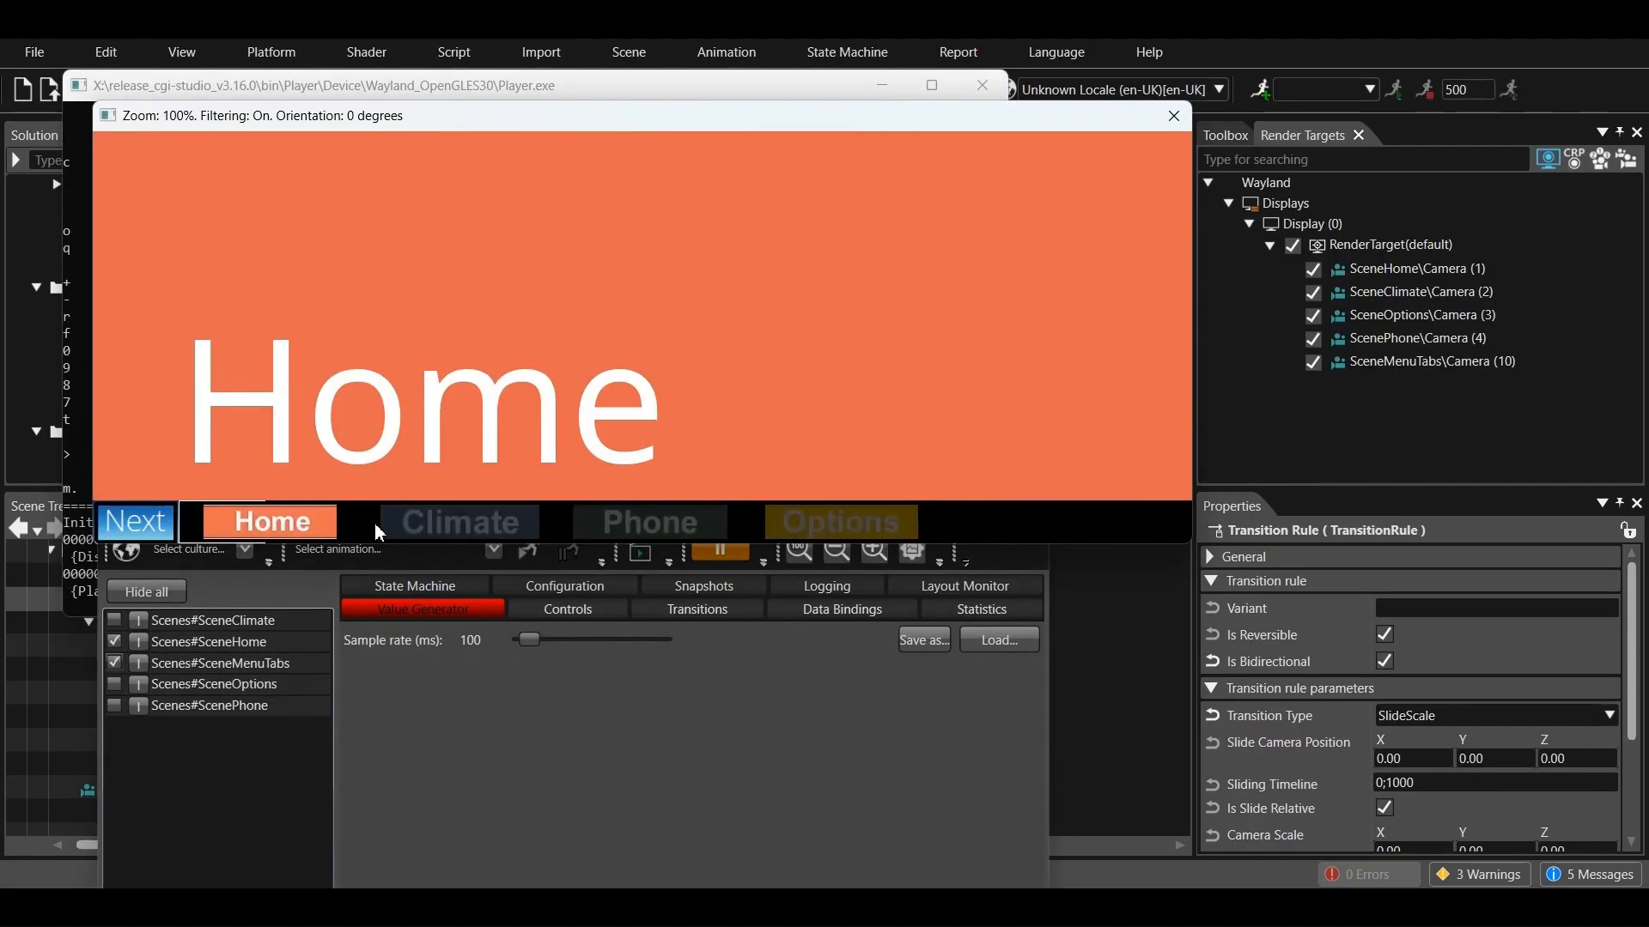
Test the animated scene transitions in the player using the menu tabs and the Next button
{"action": "left_click", "coordinate": [438, 523]}
{"action": "left_click", "coordinate": [672, 524]}
{"action": "left_click", "coordinate": [867, 530]}
{"action": "left_click", "coordinate": [450, 530]}
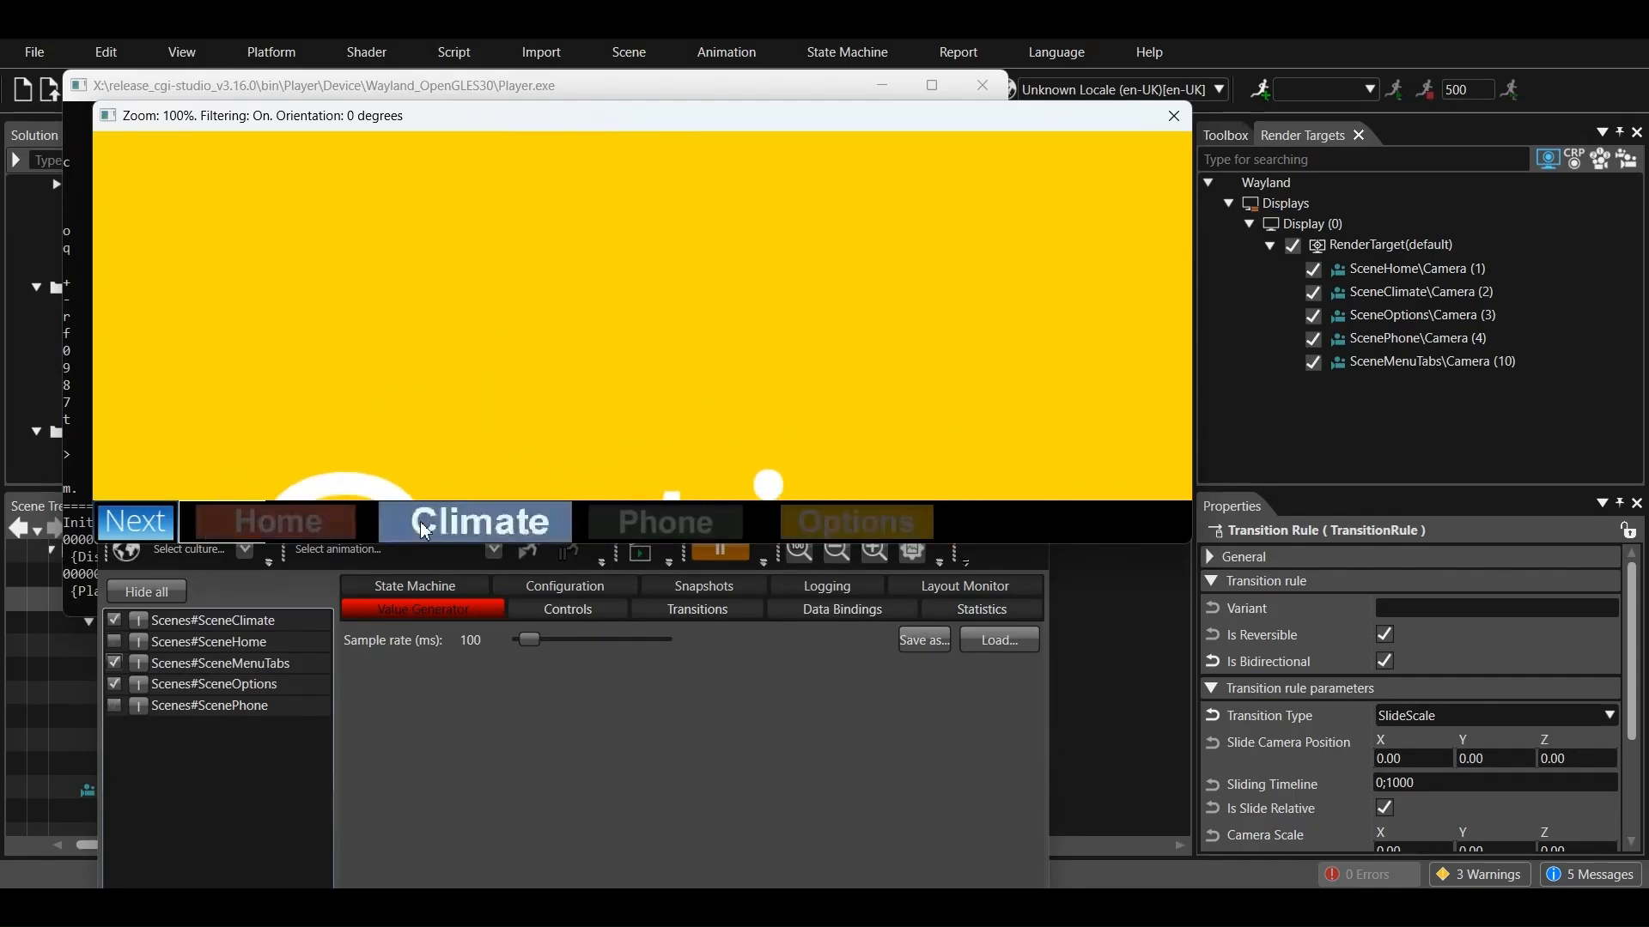
{"action": "left_click", "coordinate": [320, 528]}
{"action": "left_click", "coordinate": [141, 527]}
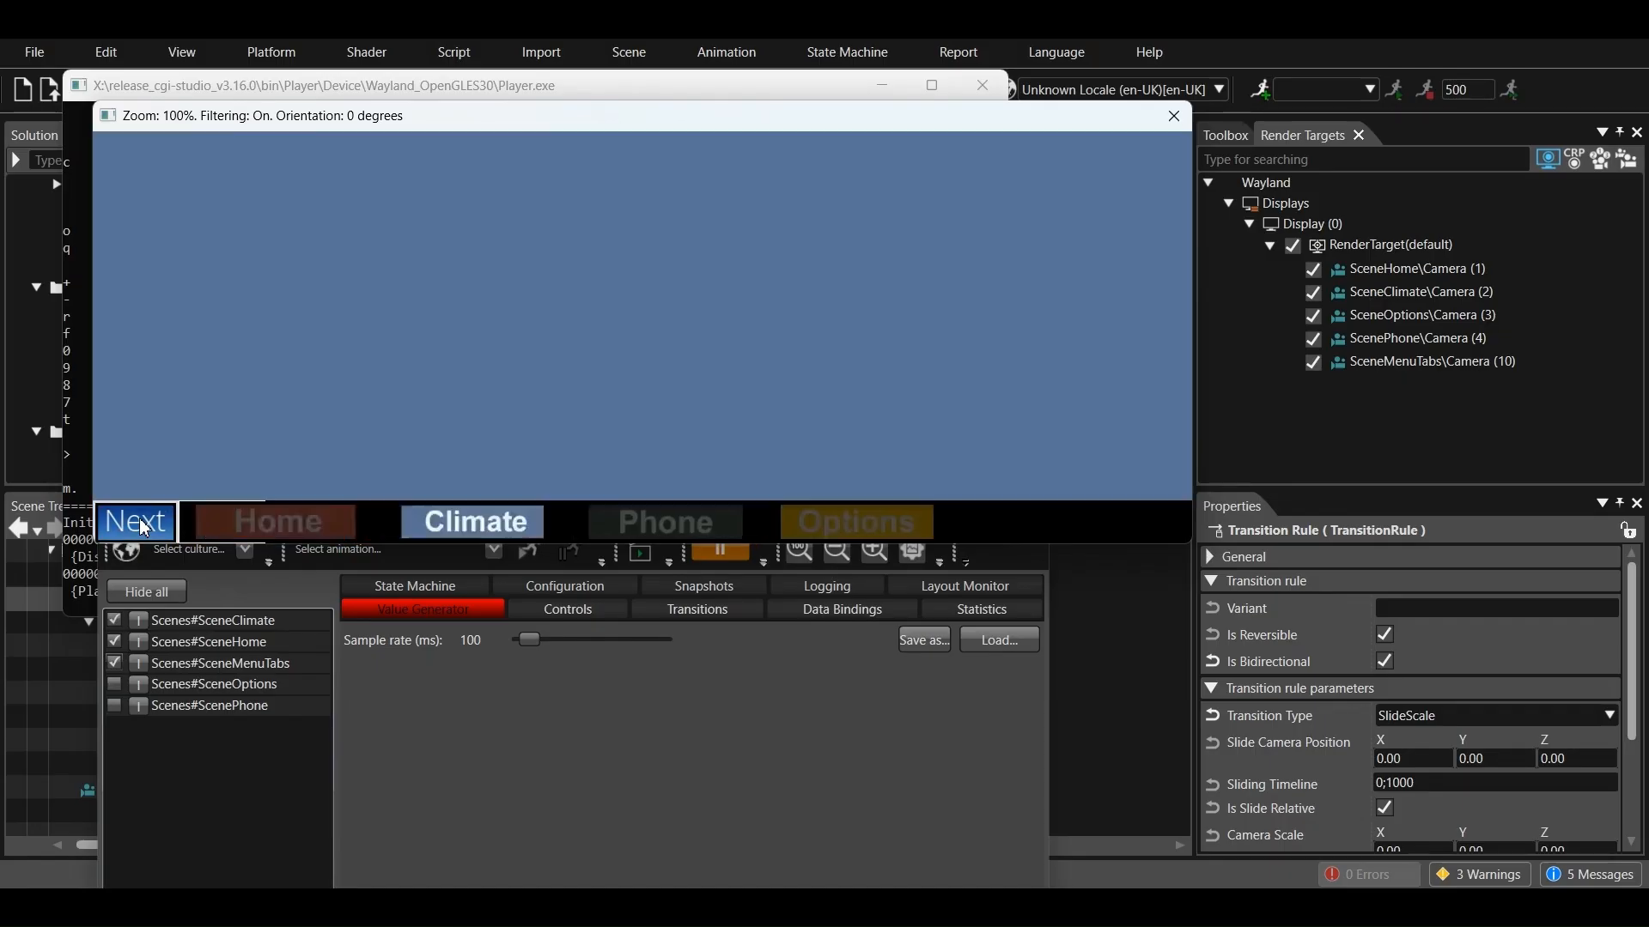
{"action": "left_click", "coordinate": [144, 527]}
{"action": "left_click", "coordinate": [145, 527]}
{"action": "left_click", "coordinate": [163, 531]}
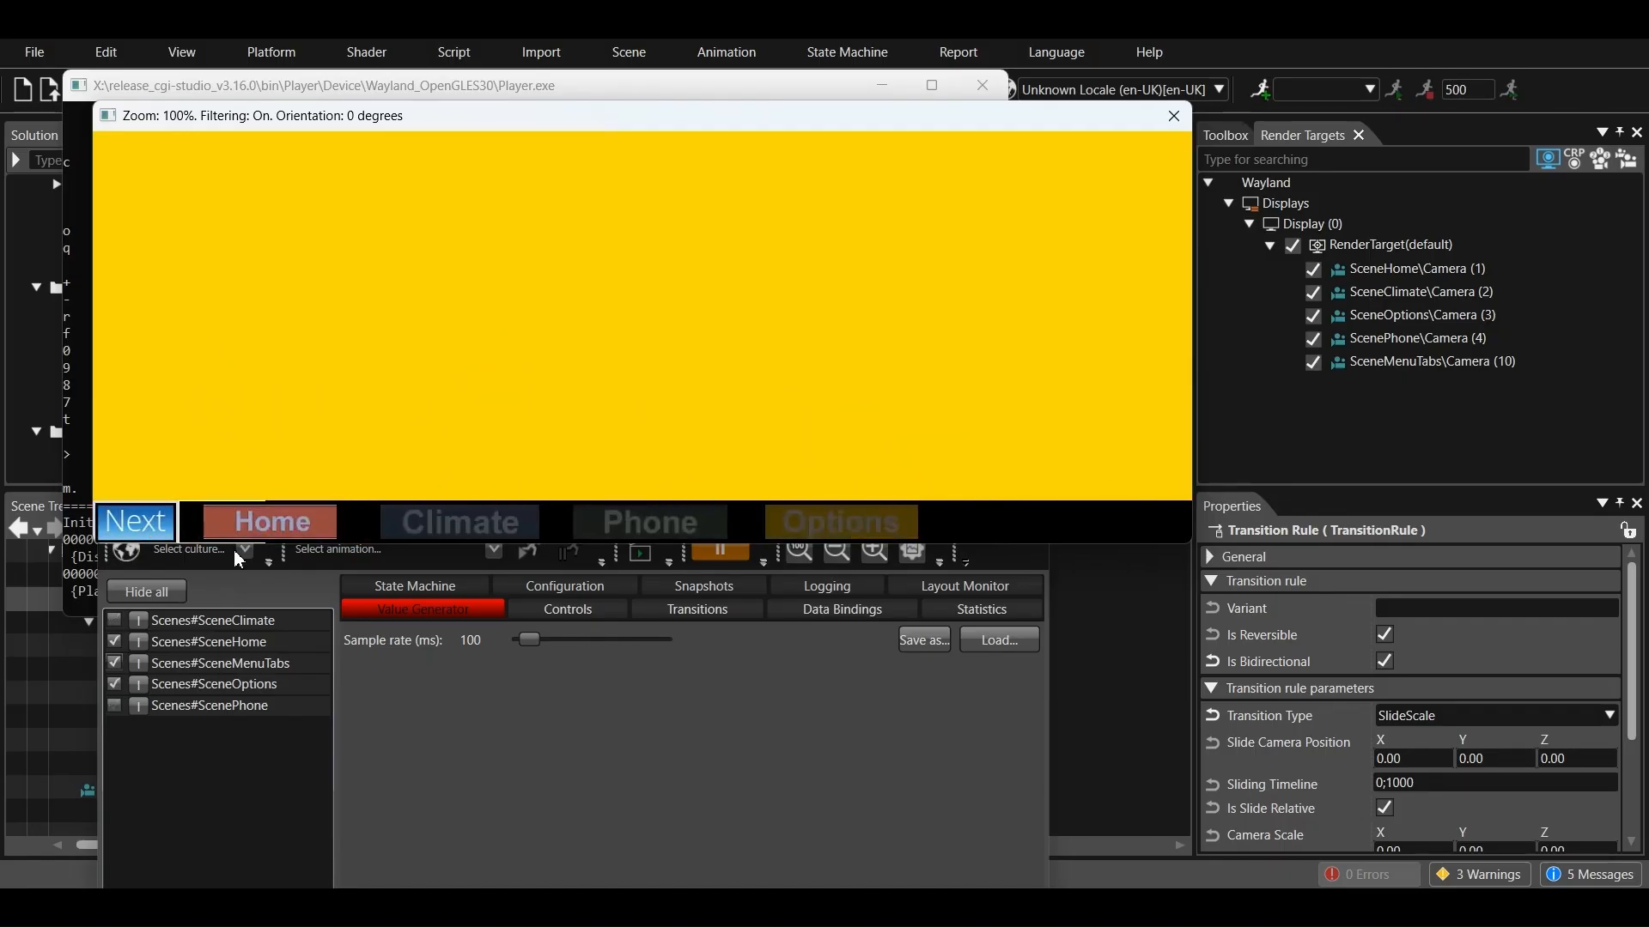